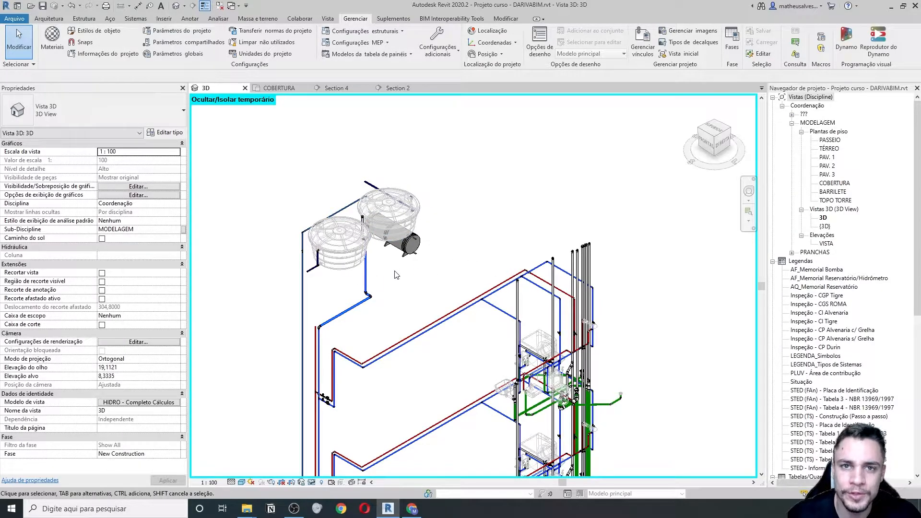
- Pan and zoom the 3D view to frame the rooftop tanks and inspect the boiler
scroll(394, 275, up, 3)
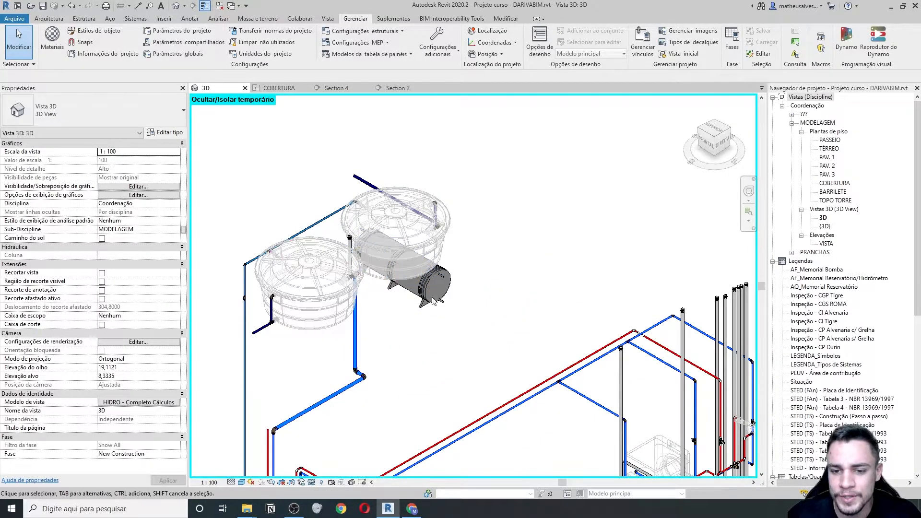
scroll(325, 290, up, 6)
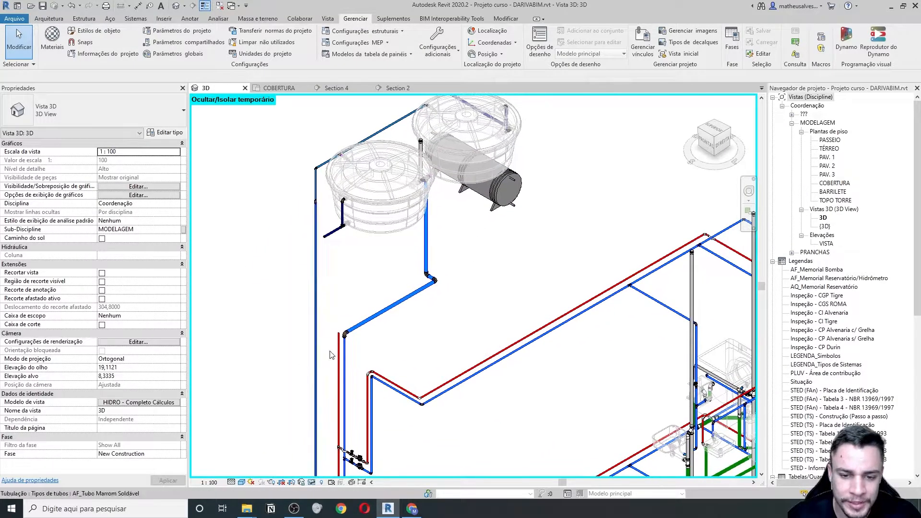
scroll(334, 297, down, 3)
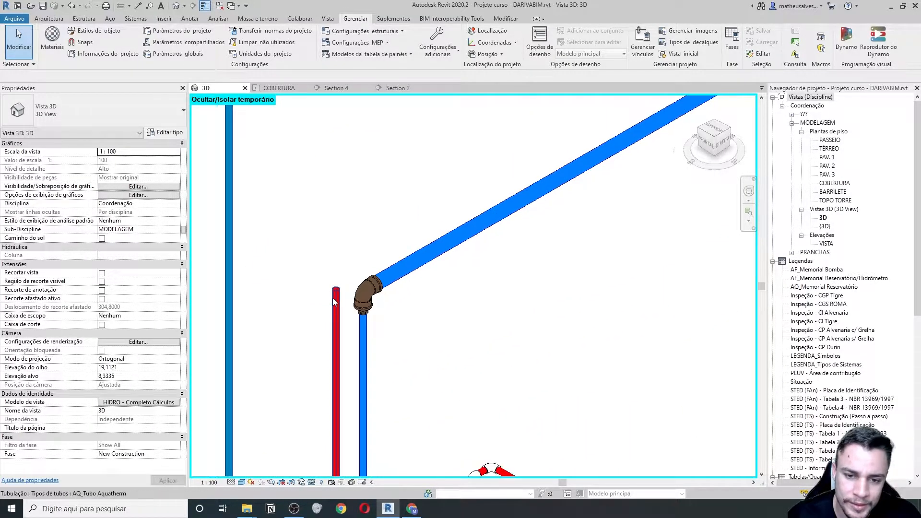
scroll(338, 315, down, 4)
middle_drag(430, 275, 401, 315)
scroll(384, 169, up, 2)
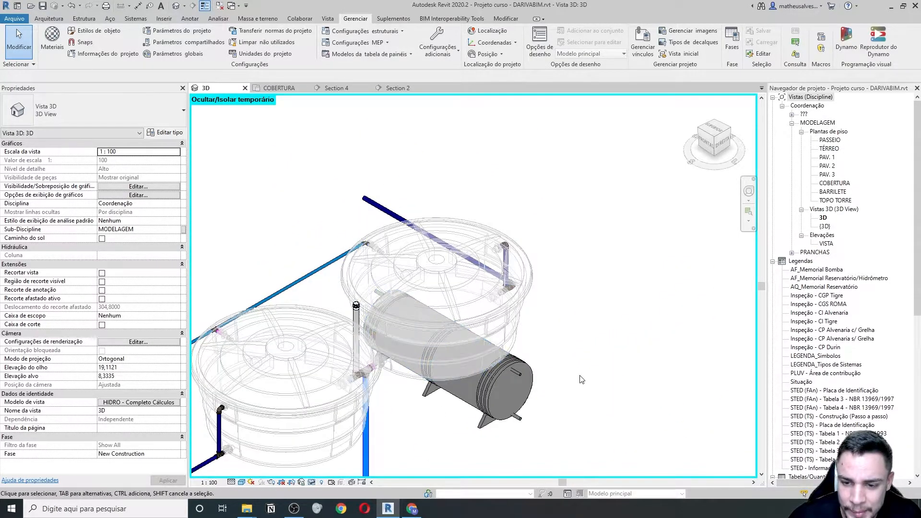
middle_drag(581, 381, 554, 334)
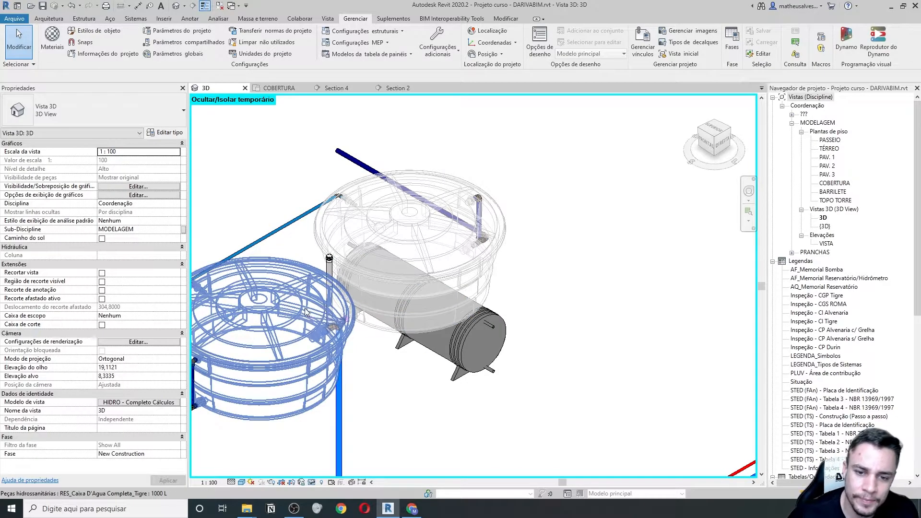
middle_drag(306, 311, 318, 322)
click(475, 351)
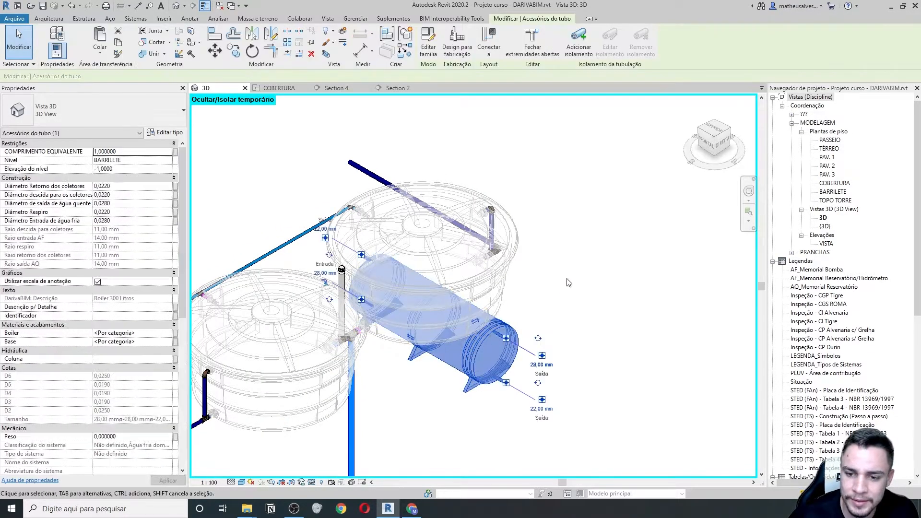
click(568, 281)
scroll(481, 373, down, 3)
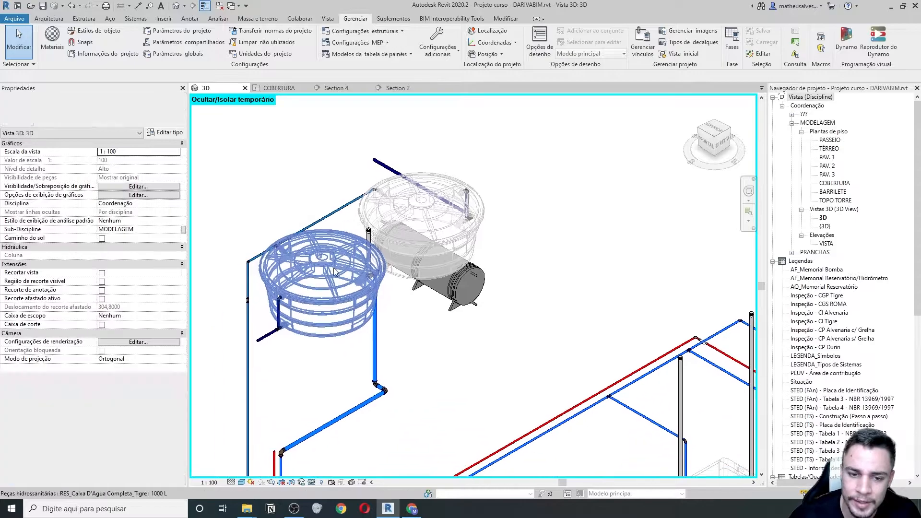
scroll(341, 276, down, 2)
scroll(290, 272, up, 2)
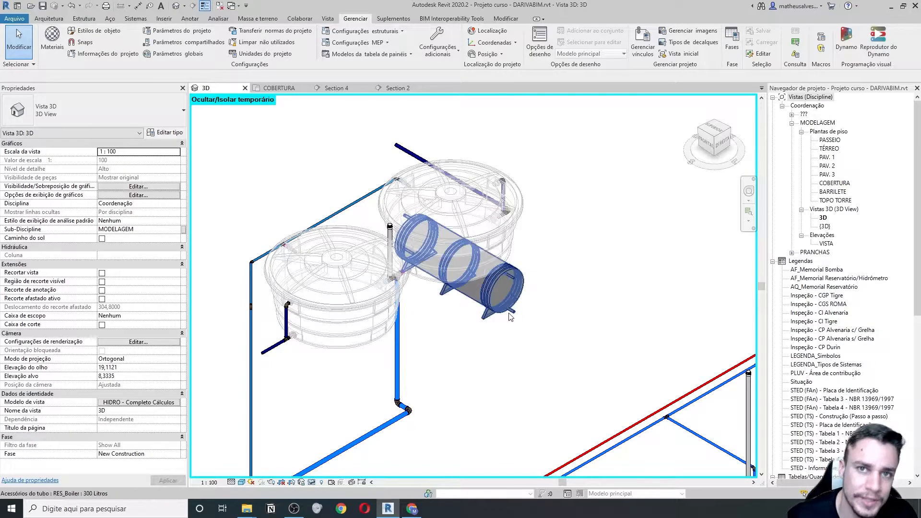
- Open the COBERTURA floor plan and locate the lower water tank
double_click(833, 183)
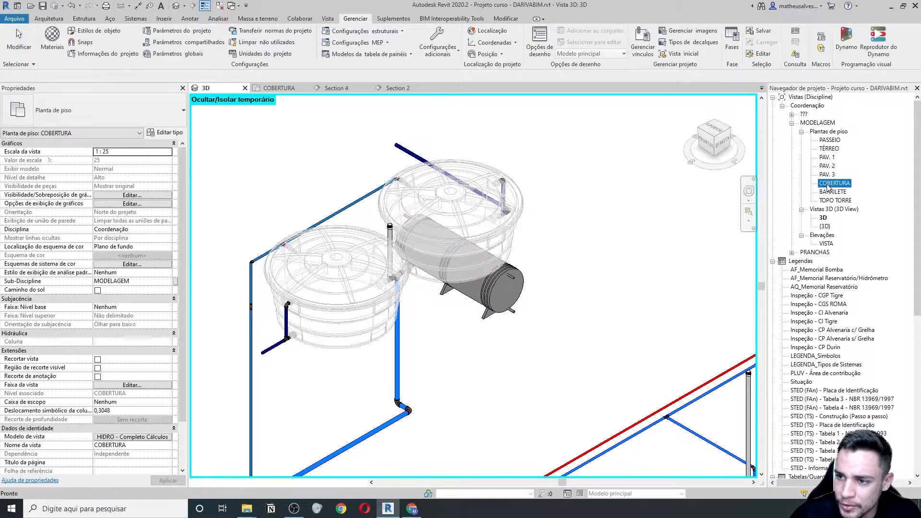
middle_drag(299, 379, 460, 282)
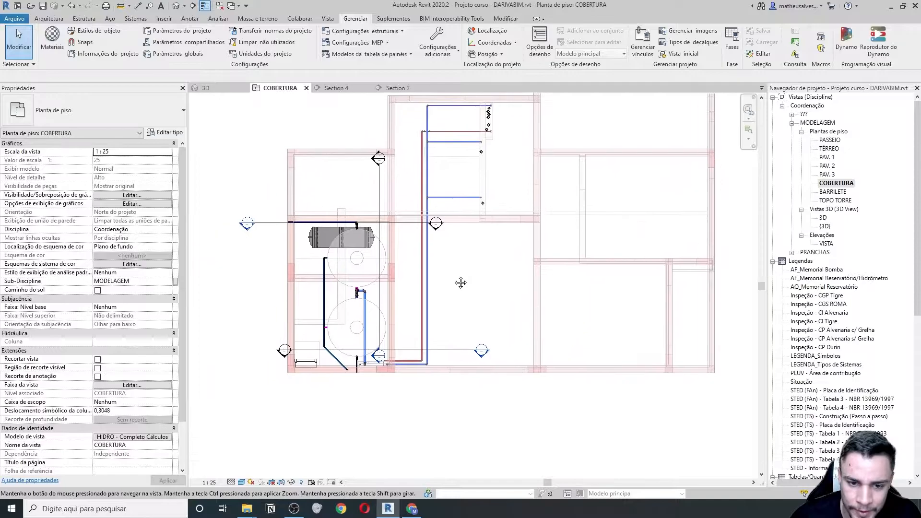
scroll(348, 298, up, 2)
click(323, 316)
click(323, 321)
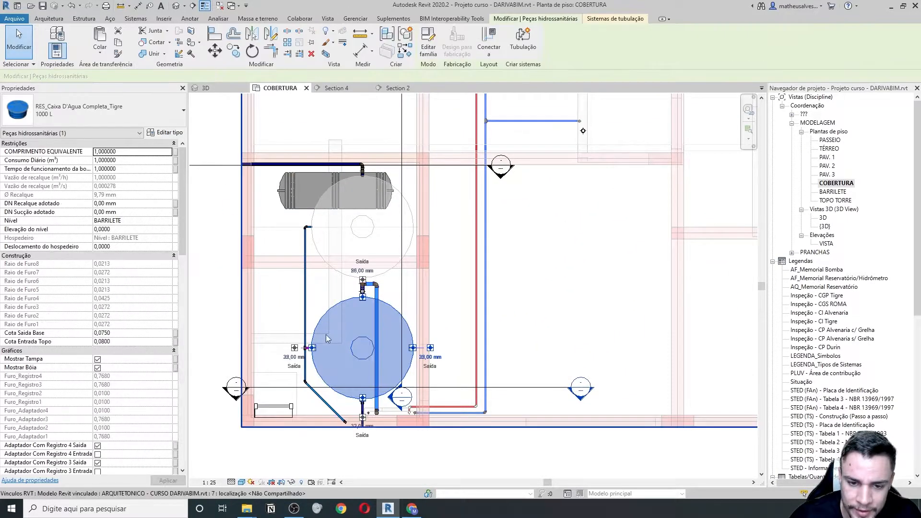
scroll(307, 324, up, 3)
click(282, 322)
scroll(283, 323, down, 2)
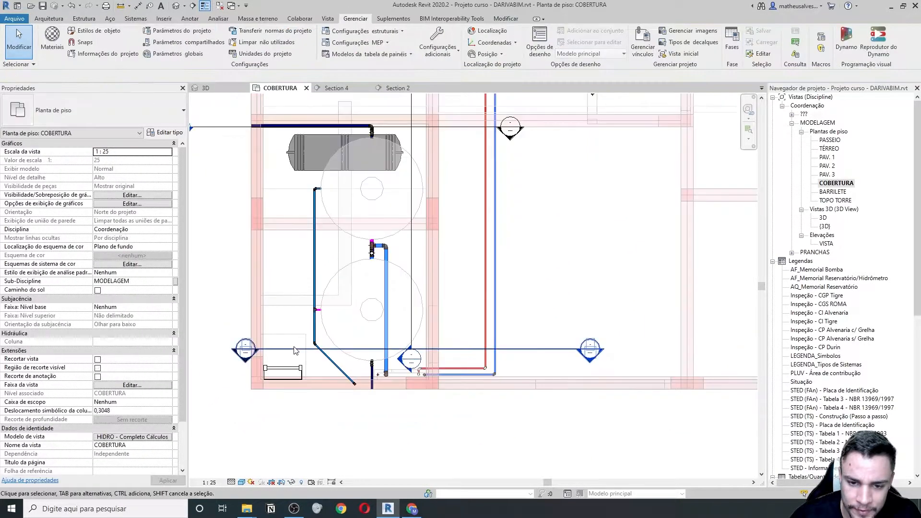
- Shift the Section 5 cut line across the lower tank and open the Section 5 view
click(499, 348)
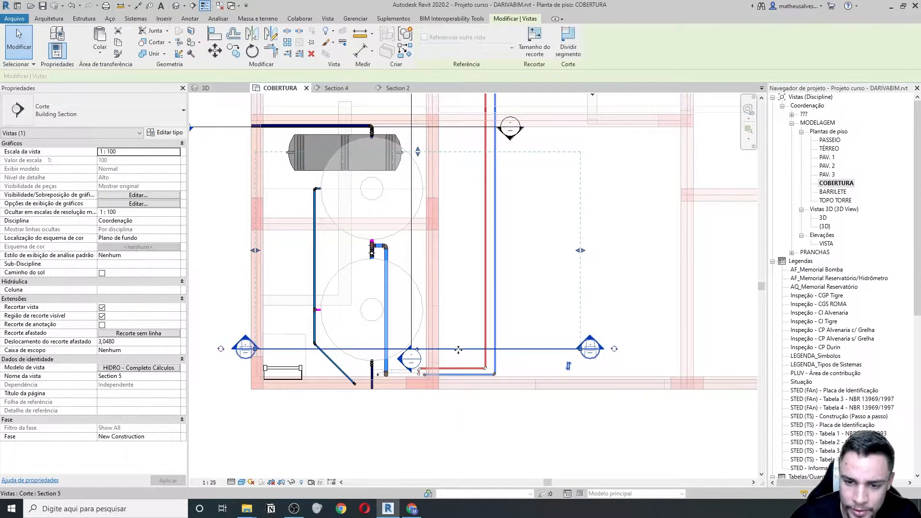
drag(457, 350, 440, 367)
scroll(339, 288, up, 2)
scroll(339, 290, down, 2)
click(545, 292)
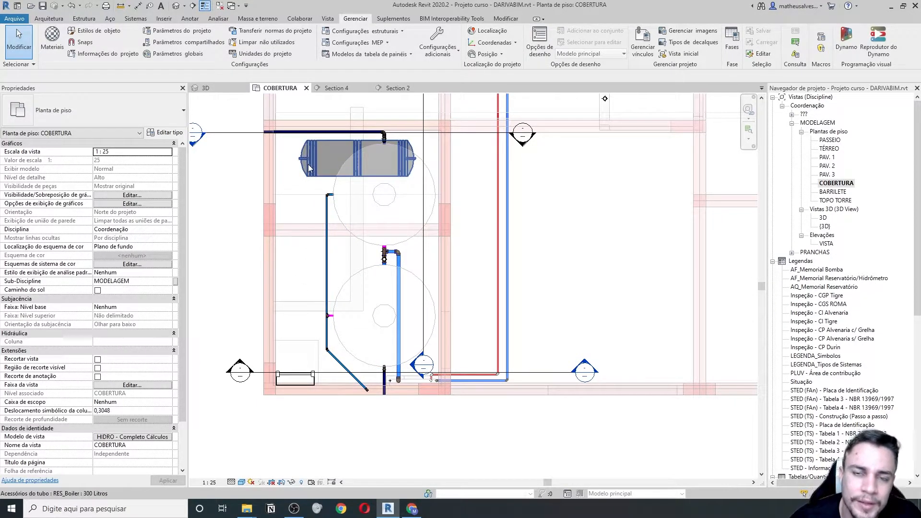
double_click(585, 368)
scroll(449, 177, up, 5)
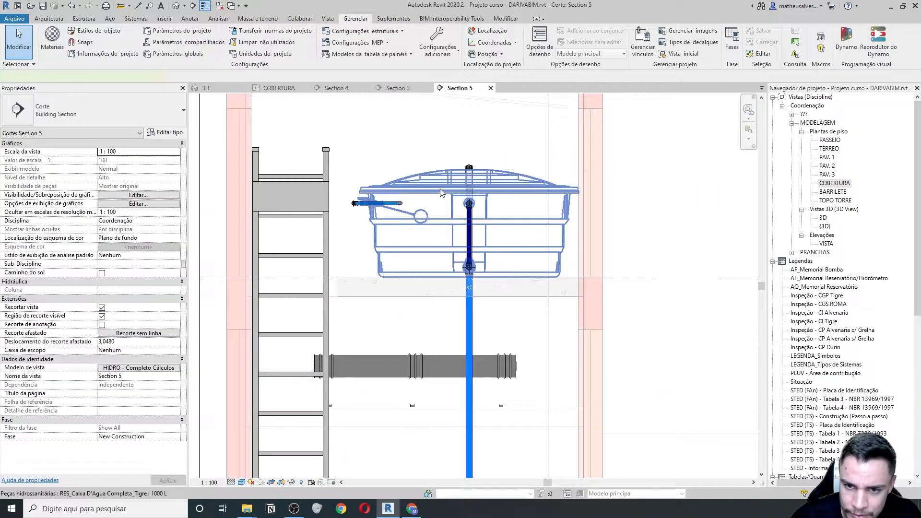
- Select the 1000 L water tank in Section 5 and center it in the view
click(437, 235)
scroll(437, 234, up, 2)
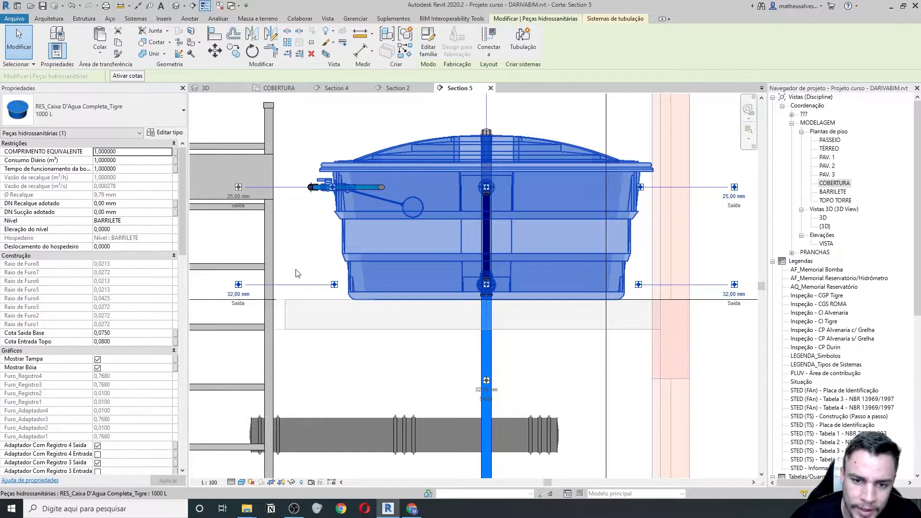
middle_drag(374, 291, 411, 276)
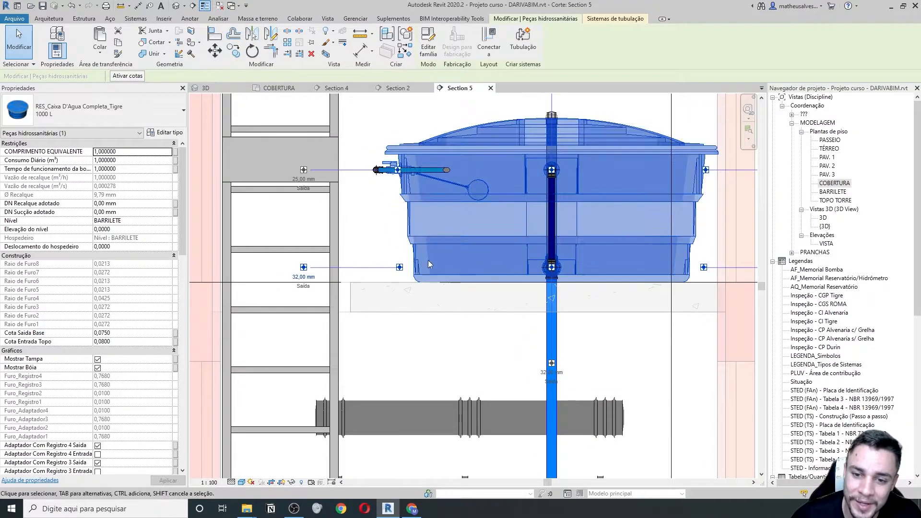
middle_drag(410, 302, 413, 306)
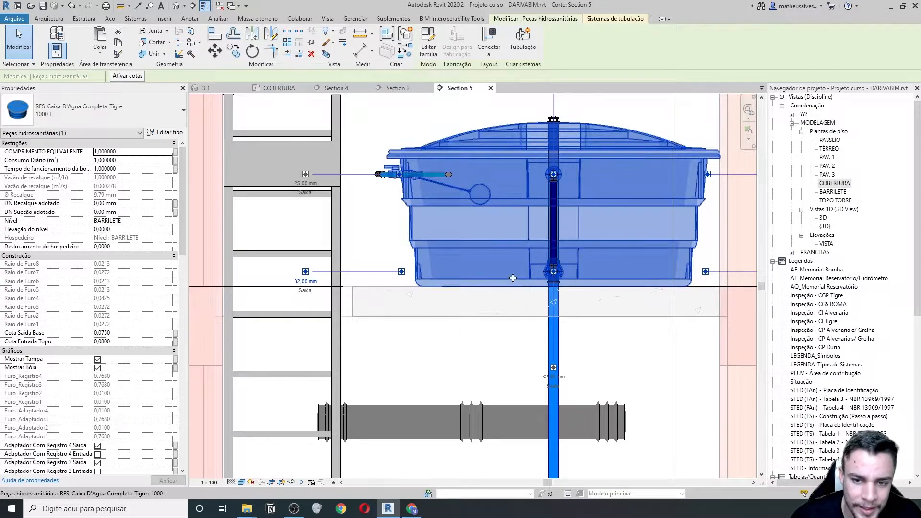
scroll(135, 364, down, 5)
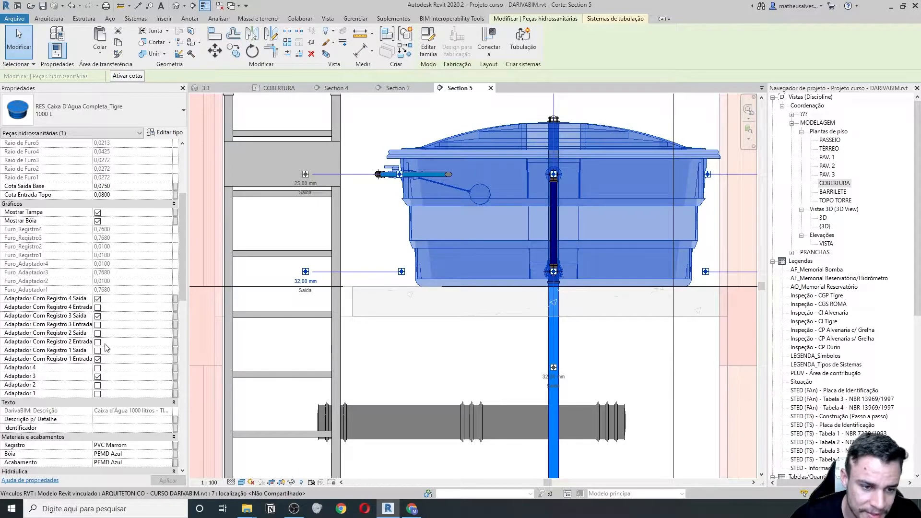
- Toggle the outlet 2 valve adapter and resize the lower-left outlet from 32 mm to 50 mm
click(98, 334)
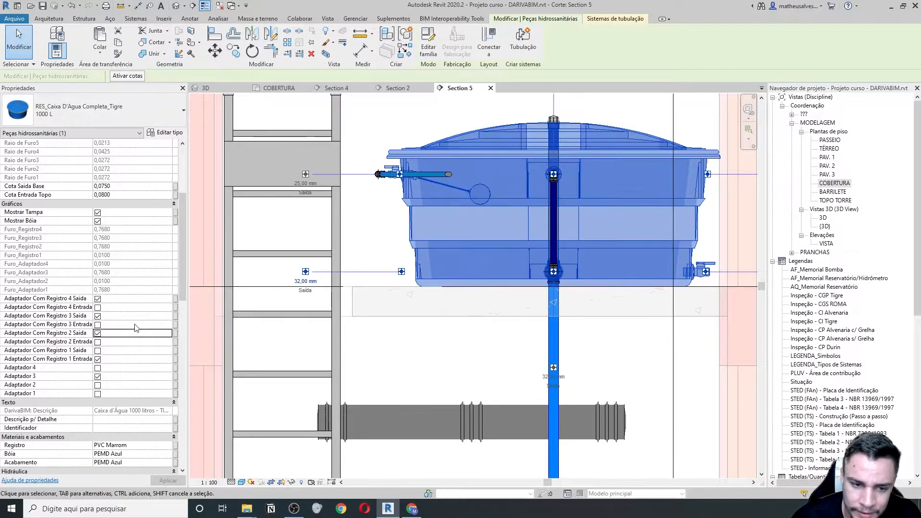
click(98, 333)
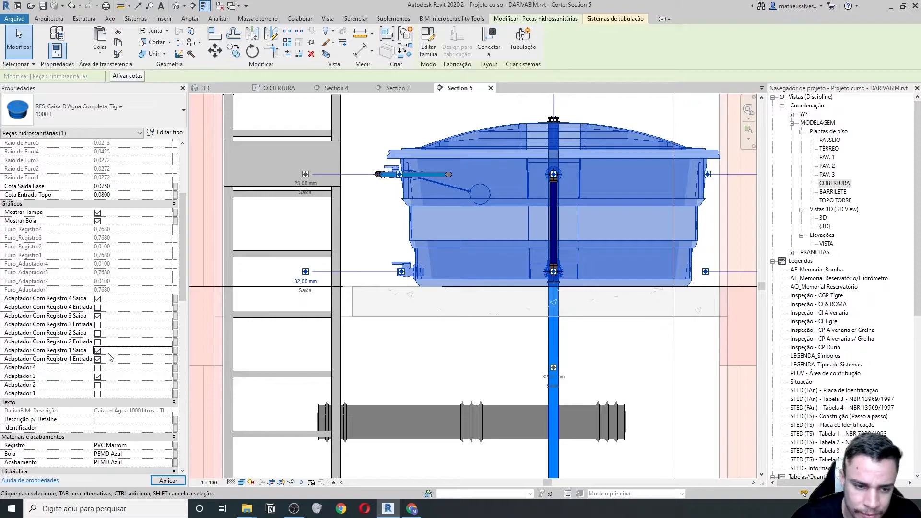
scroll(399, 271, up, 2)
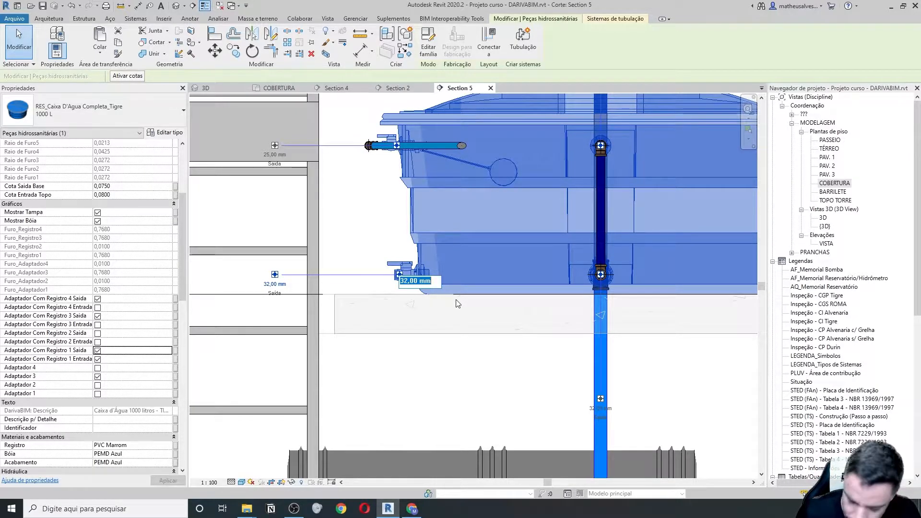
key(Return)
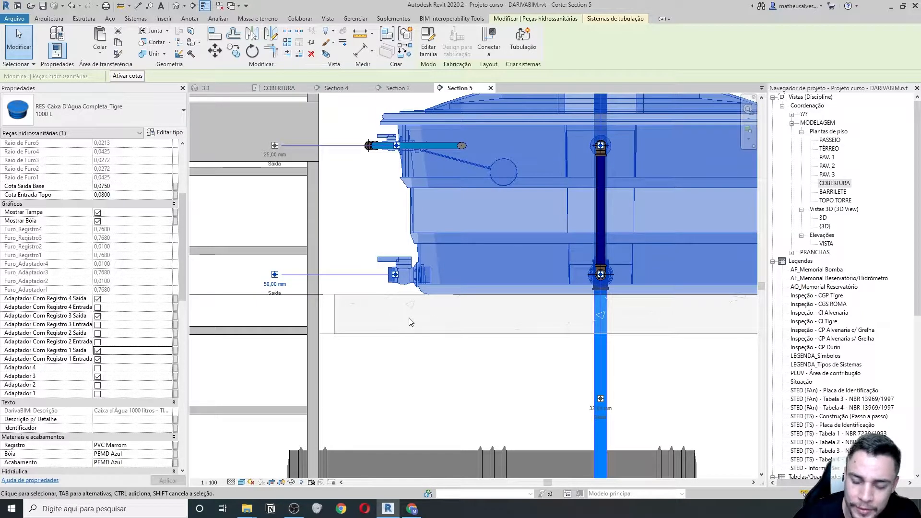
scroll(432, 326, down, 3)
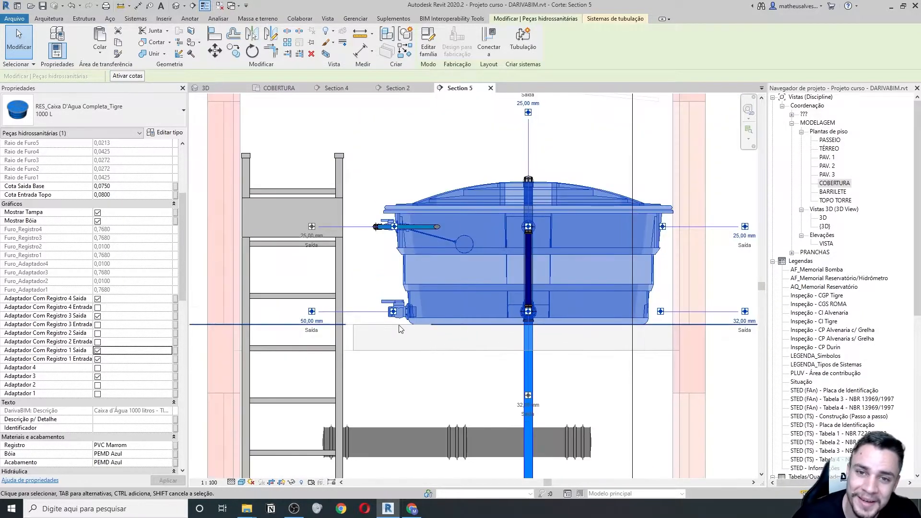
scroll(398, 324, up, 3)
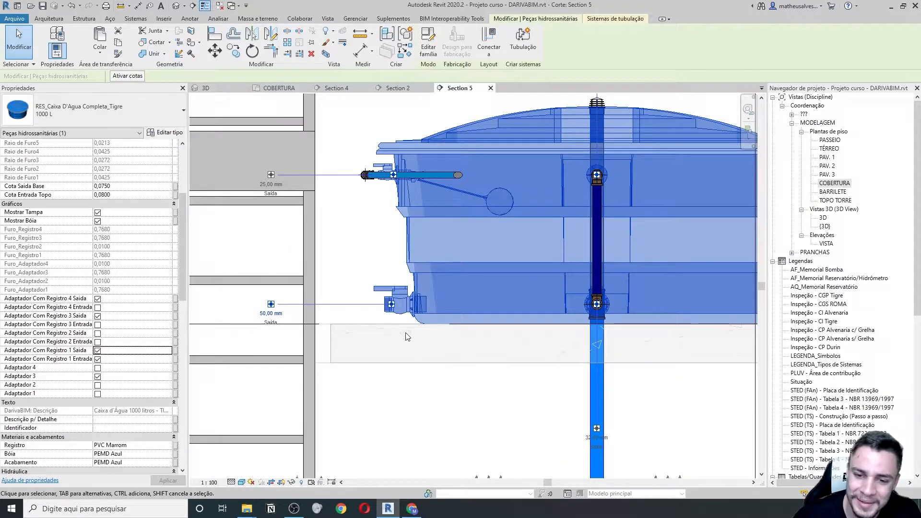
scroll(350, 288, down, 2)
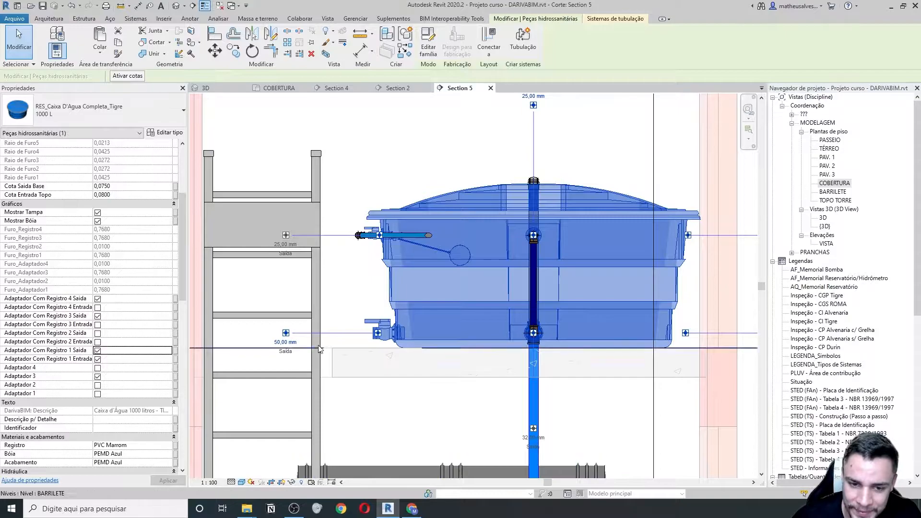
- Draw a short 50 mm pipe leftward from the tank's outlet, then close Section 5
right_click(287, 336)
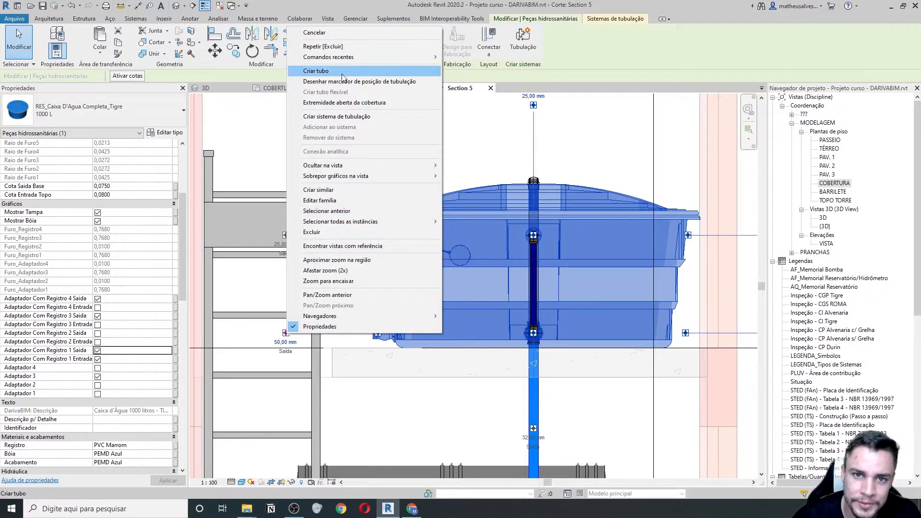
click(345, 76)
scroll(374, 311, up, 2)
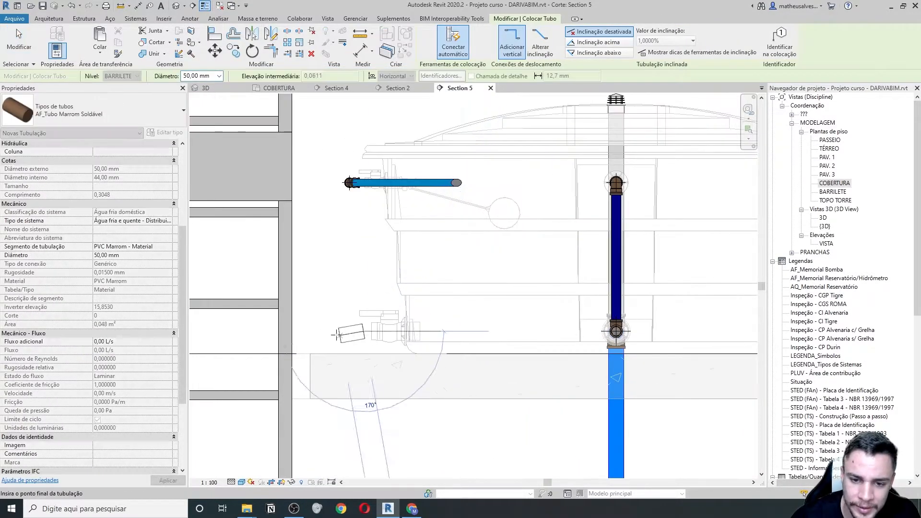
click(321, 331)
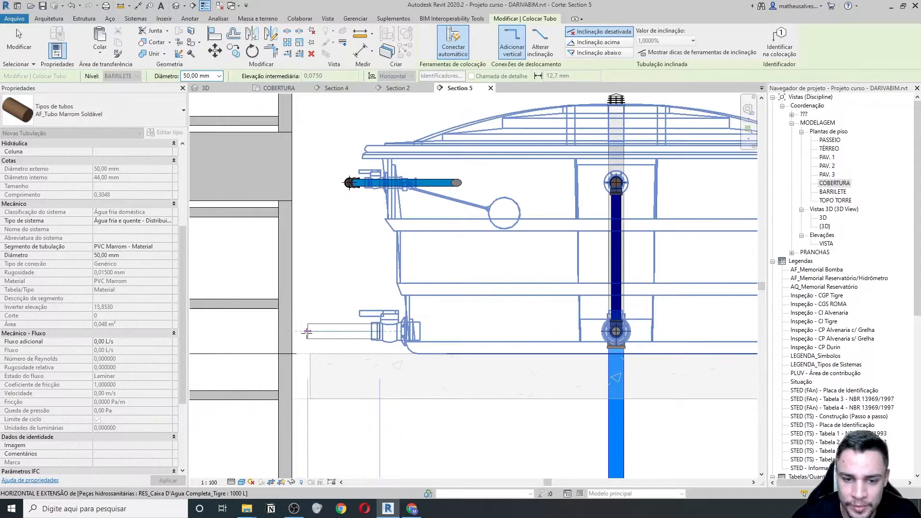
click(314, 330)
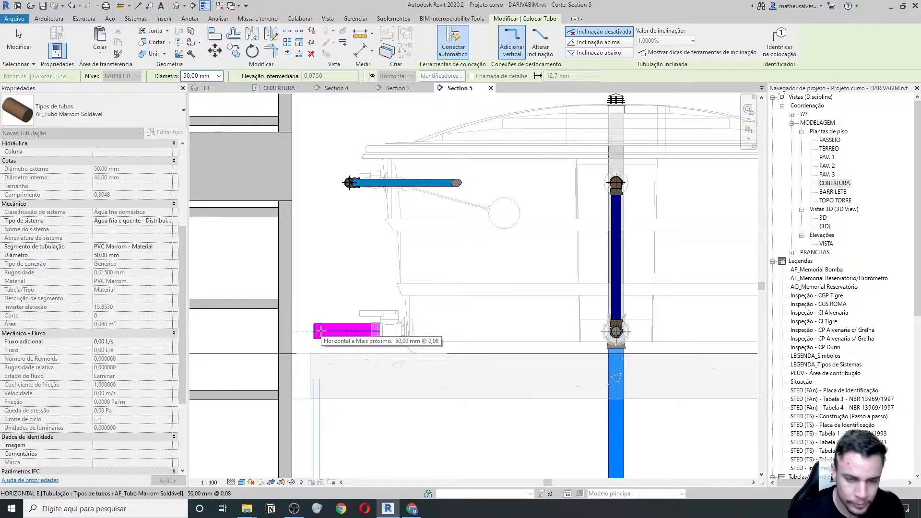
click(491, 88)
key(Escape)
key(Escape)
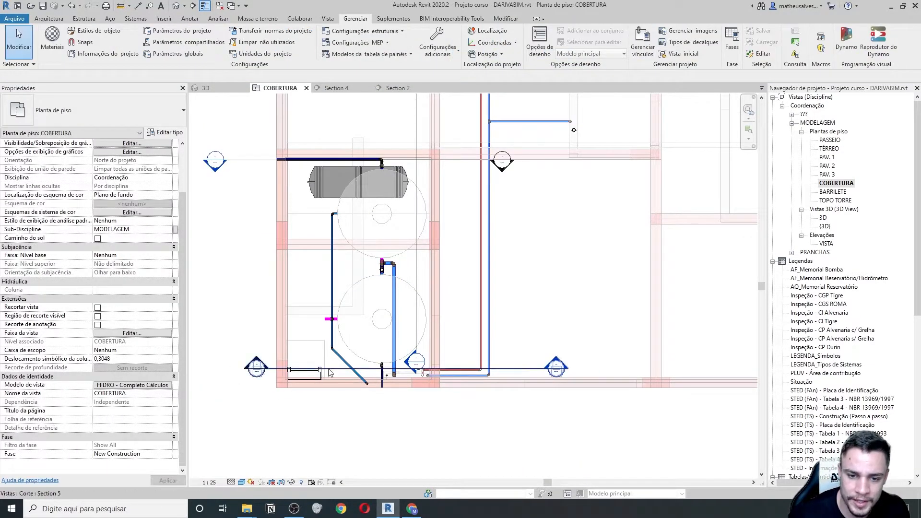
- Move the Section 5 cut line up across the tanks and reopen Section 5
click(330, 369)
drag(330, 369, 335, 266)
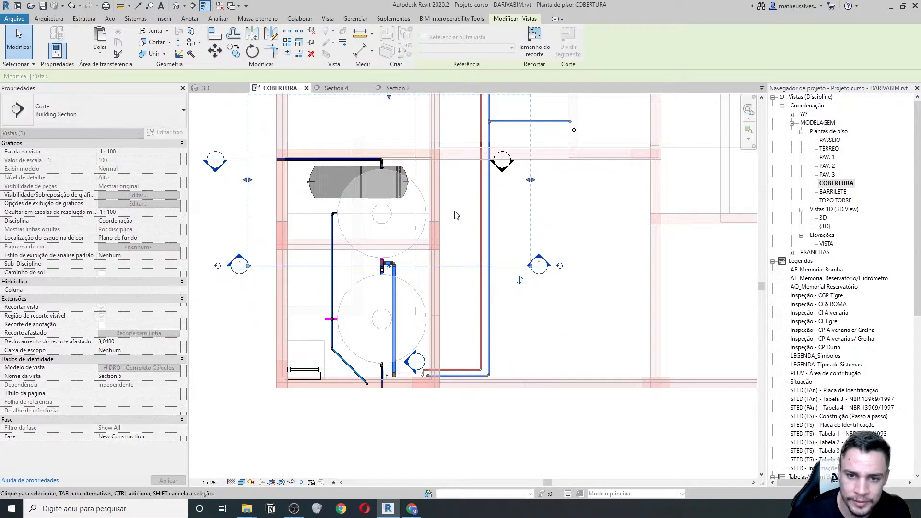
click(445, 219)
double_click(538, 265)
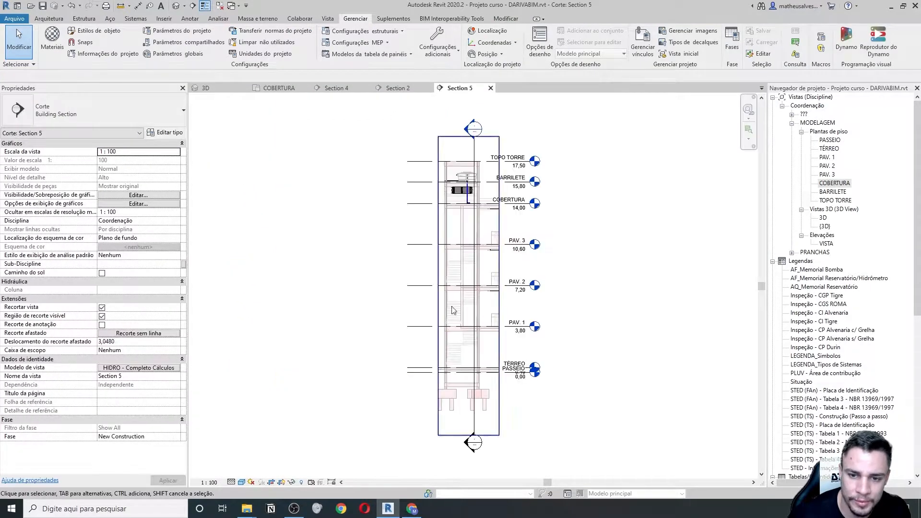
scroll(460, 189, up, 6)
- Put a valve adapter on the tank's outlet 1 and set the left outlet to 50 mm
click(450, 192)
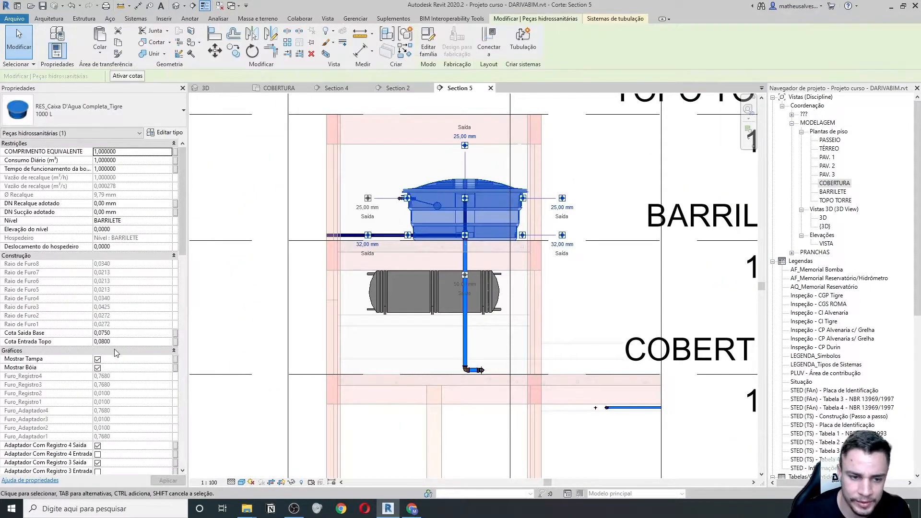
scroll(104, 390, down, 6)
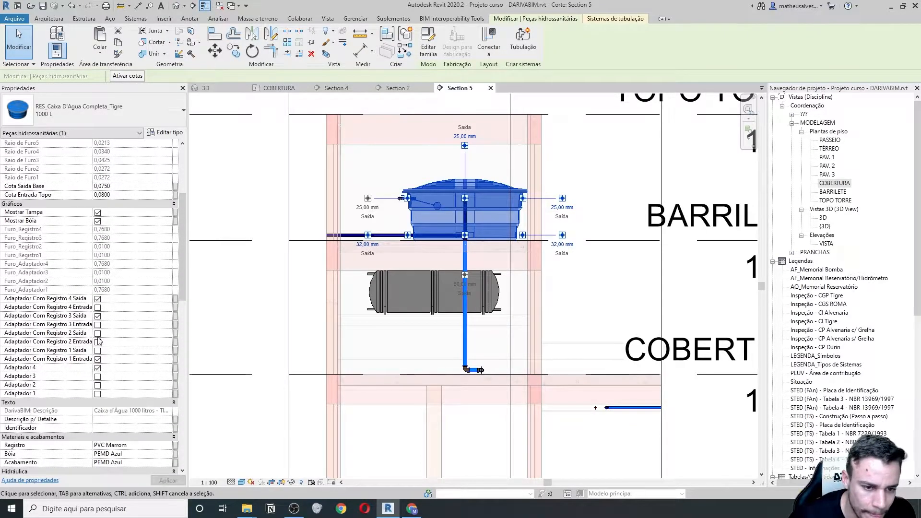
click(97, 335)
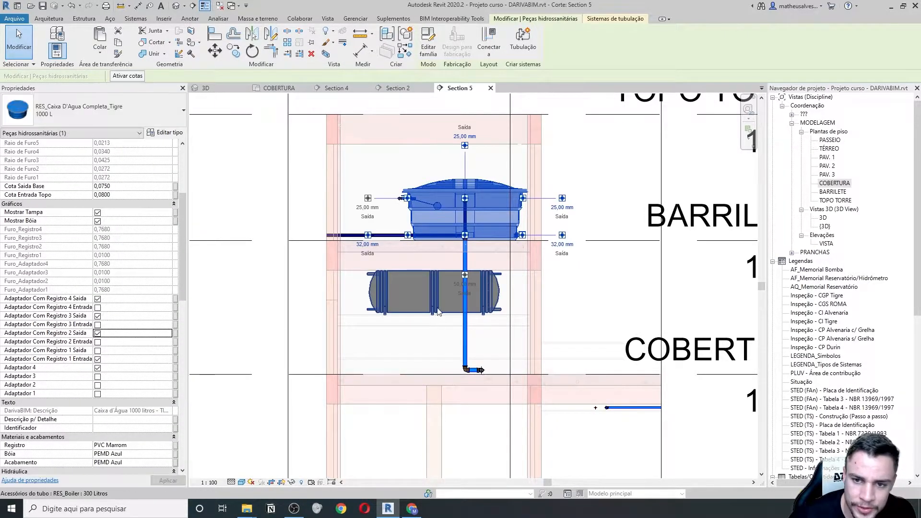
scroll(476, 196, up, 2)
click(98, 334)
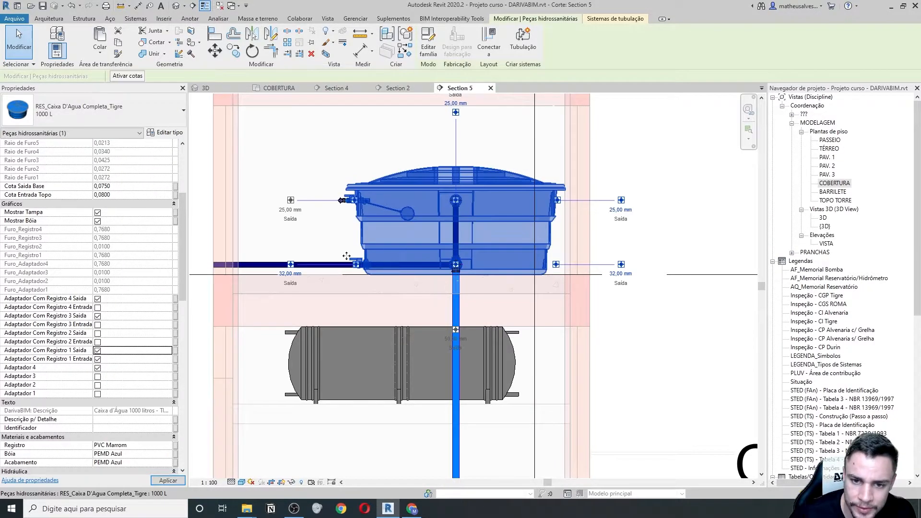
scroll(347, 256, up, 2)
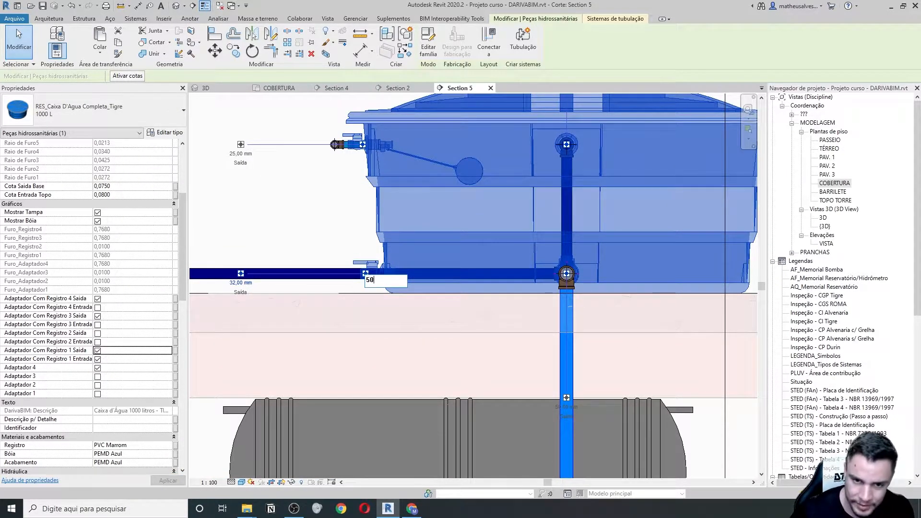
key(Return)
click(314, 214)
- Draw a 50 mm brown soldable pipe from the tank's lower outlet, ending on the horizontal pipe
scroll(292, 278, up, 1)
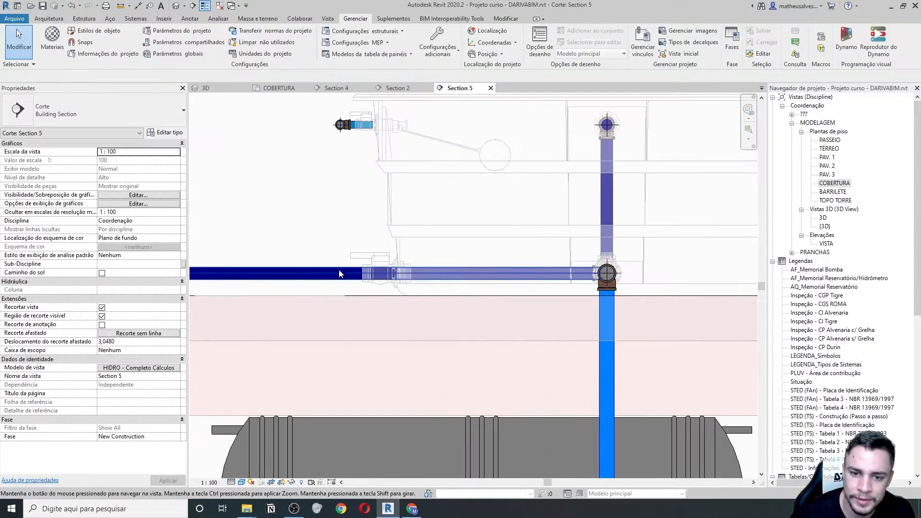
click(403, 241)
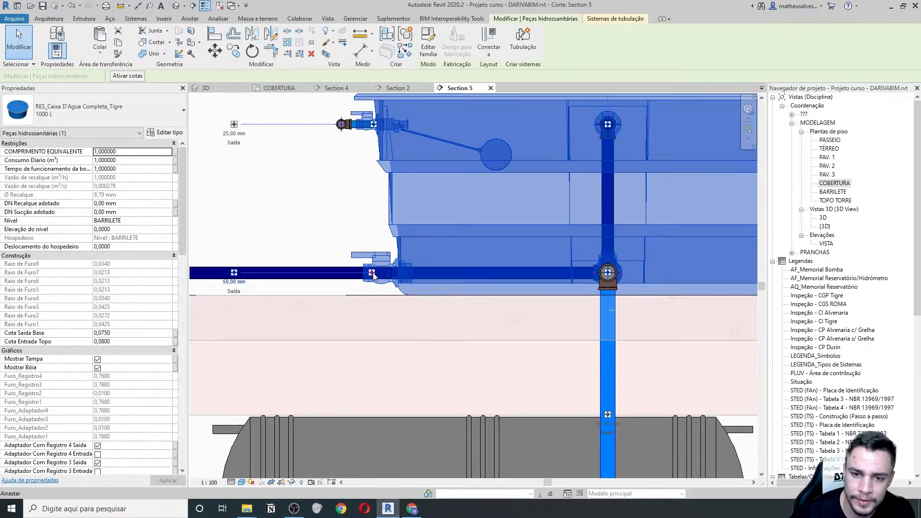
right_click(374, 244)
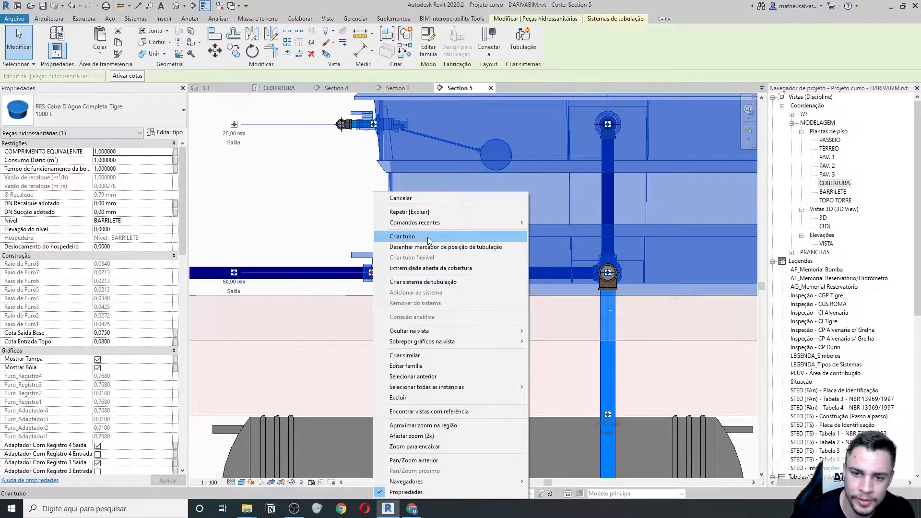
click(429, 236)
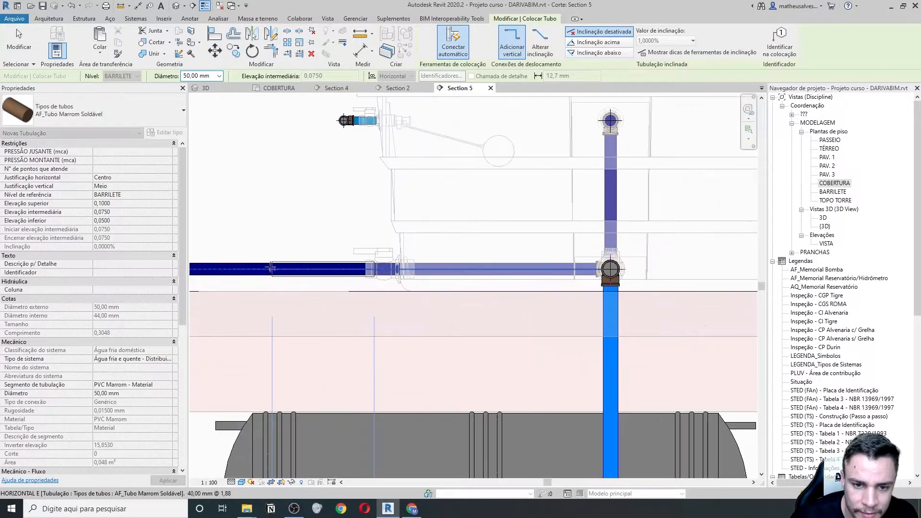
scroll(271, 268, down, 2)
middle_drag(227, 267, 372, 280)
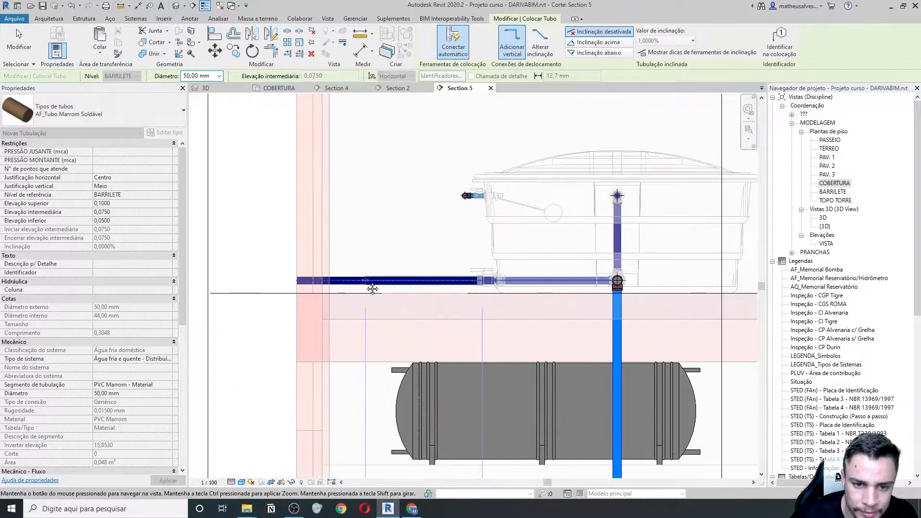
click(372, 280)
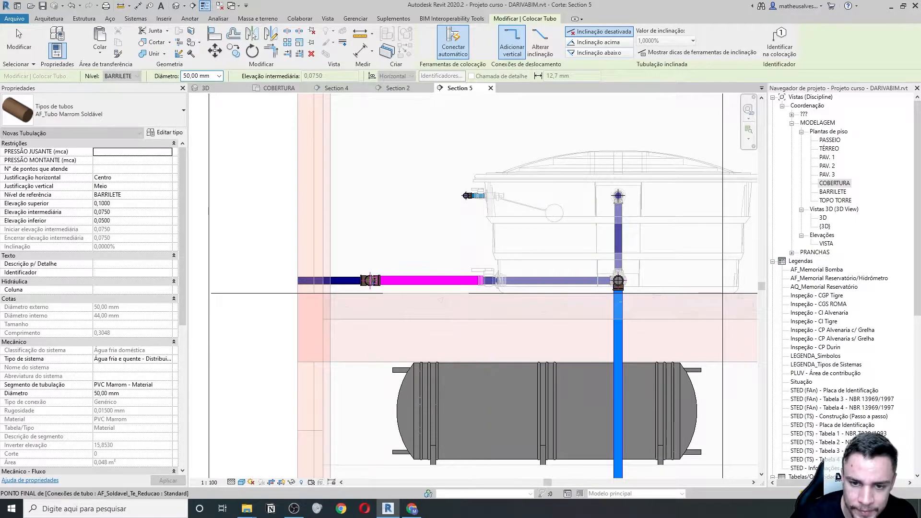
scroll(379, 280, up, 2)
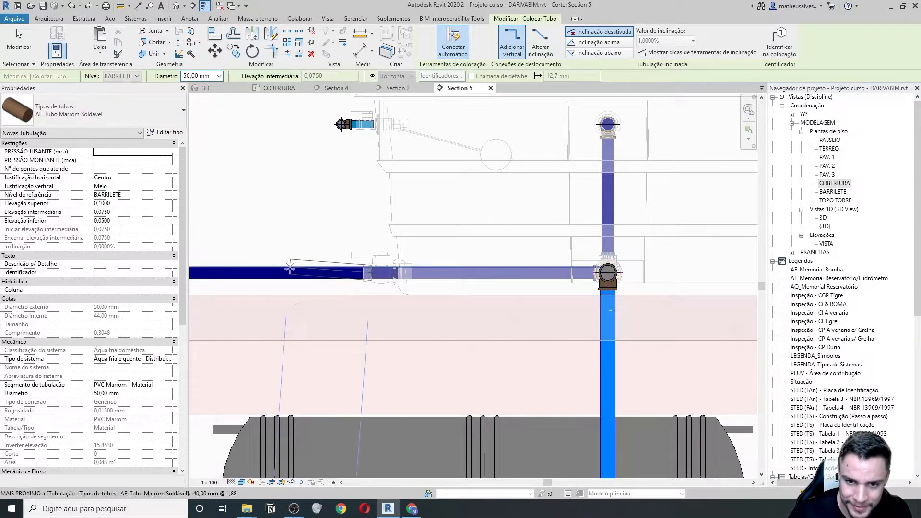
scroll(364, 275, up, 4)
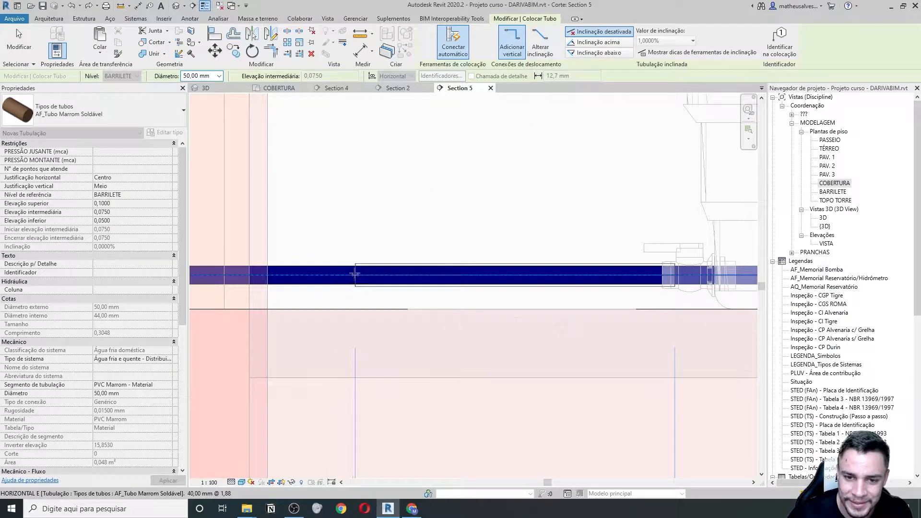
scroll(354, 274, up, 2)
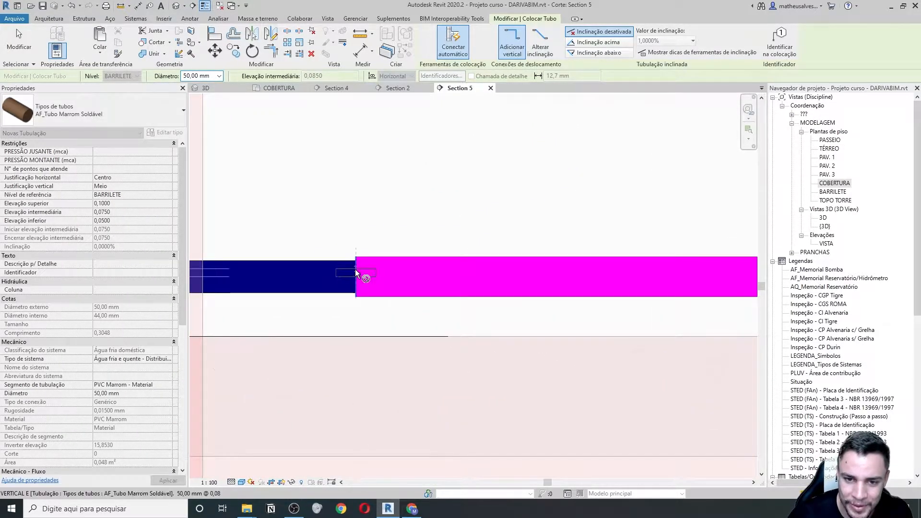
scroll(358, 300, down, 3)
key(Escape)
key(Escape)
scroll(358, 301, down, 4)
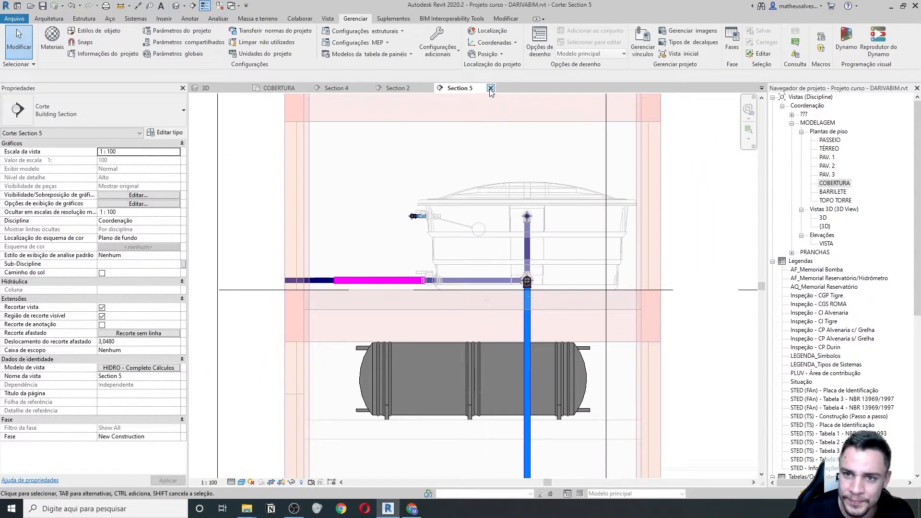
click(490, 88)
scroll(327, 334, up, 3)
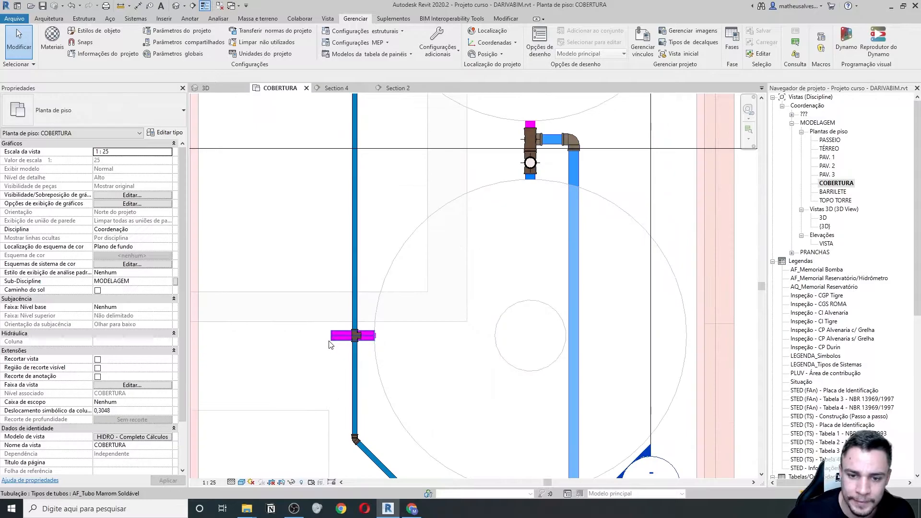
click(335, 338)
scroll(338, 345, up, 2)
right_click(329, 331)
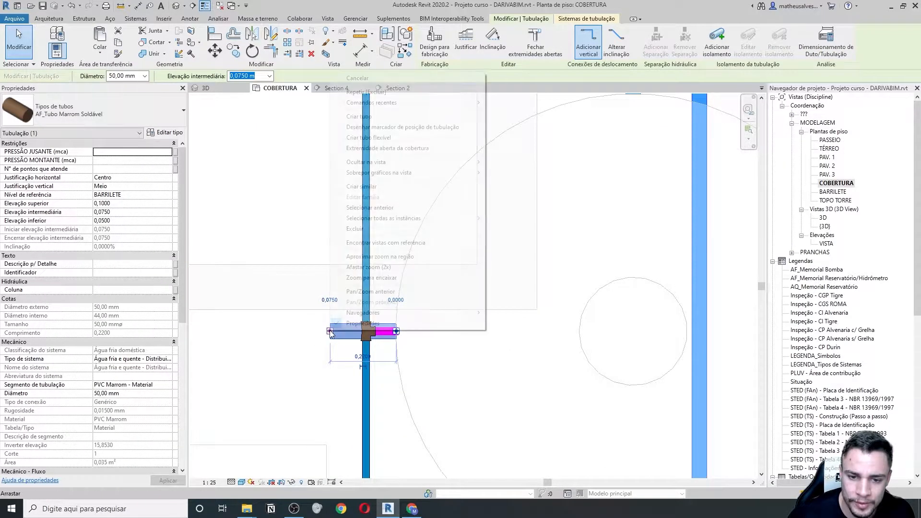
click(357, 120)
scroll(364, 299, down, 4)
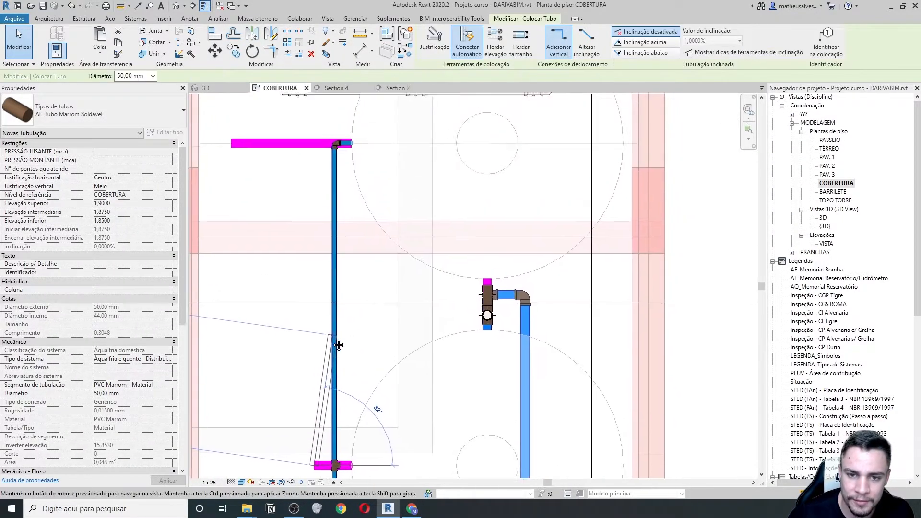
click(314, 192)
mouse_move(276, 224)
middle_down()
mouse_move(269, 257)
mouse_move(252, 266)
middle_up()
key(Escape)
key(Escape)
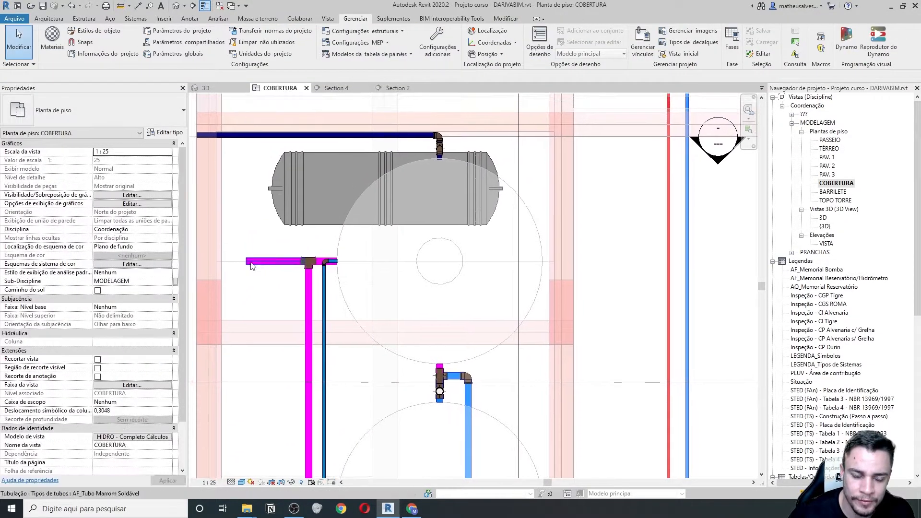
scroll(259, 266, down, 5)
scroll(283, 293, up, 3)
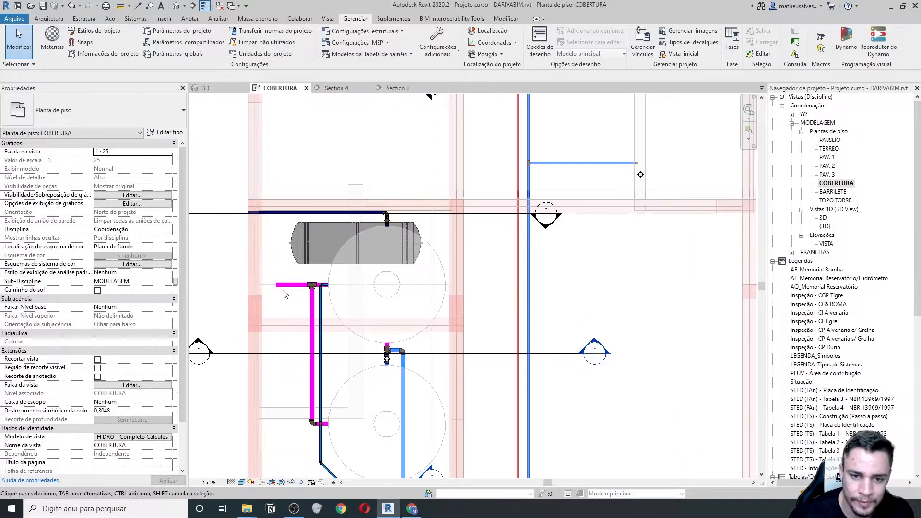
middle_drag(289, 287, 291, 285)
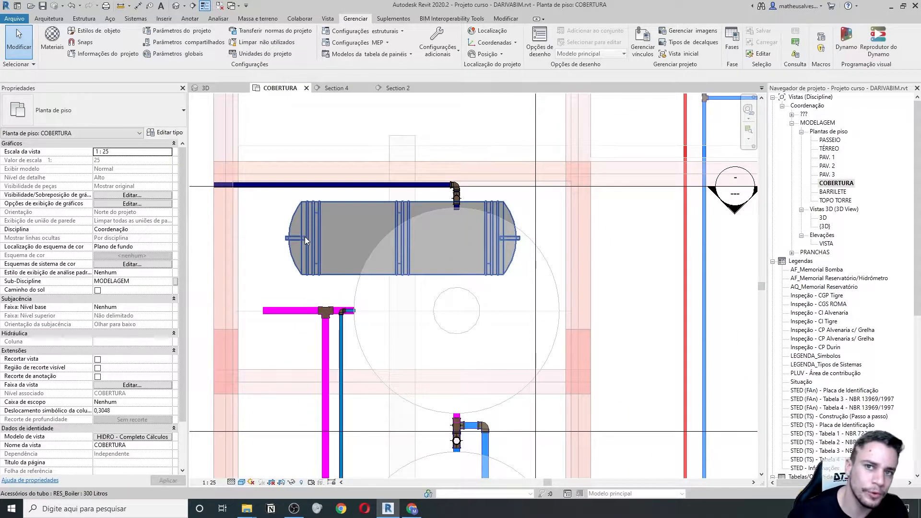
scroll(307, 287, up, 3)
scroll(320, 334, up, 3)
scroll(326, 275, down, 3)
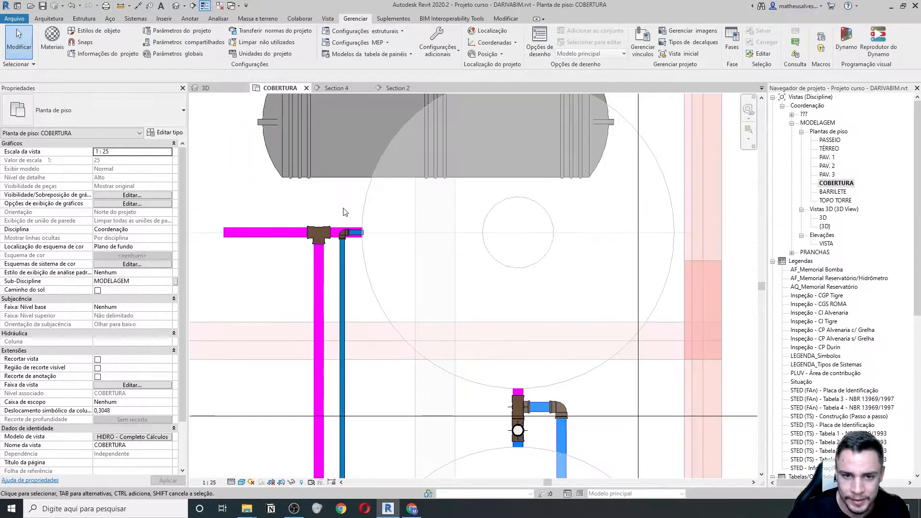
scroll(331, 244, up, 4)
click(326, 252)
drag(294, 271, 324, 270)
scroll(324, 270, up, 3)
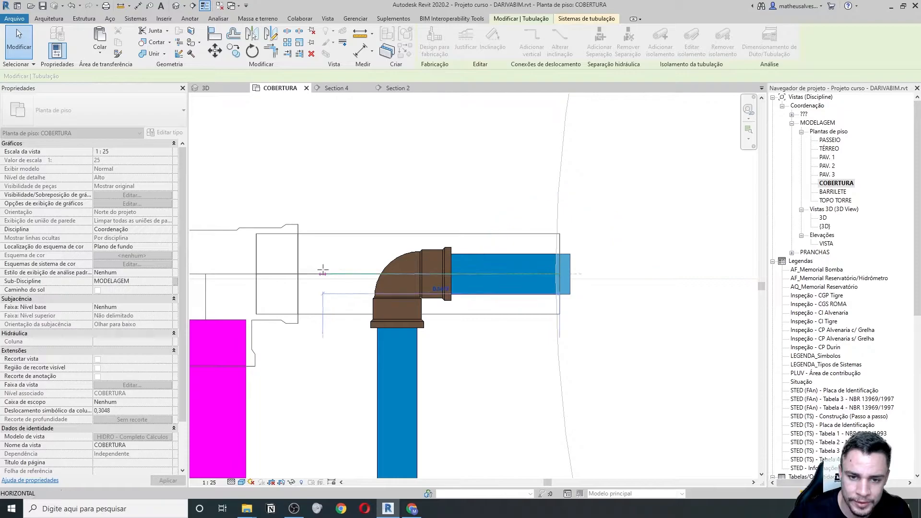
scroll(324, 274, down, 2)
click(283, 274)
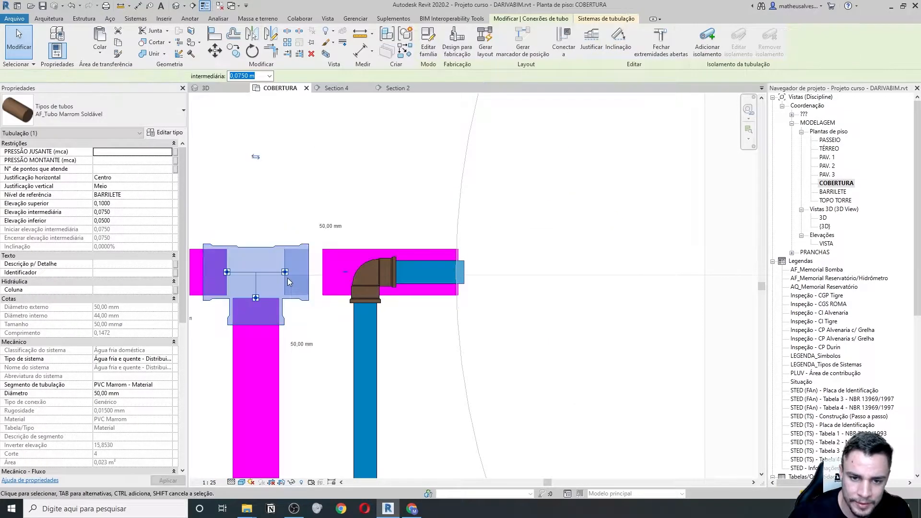
right_click(287, 274)
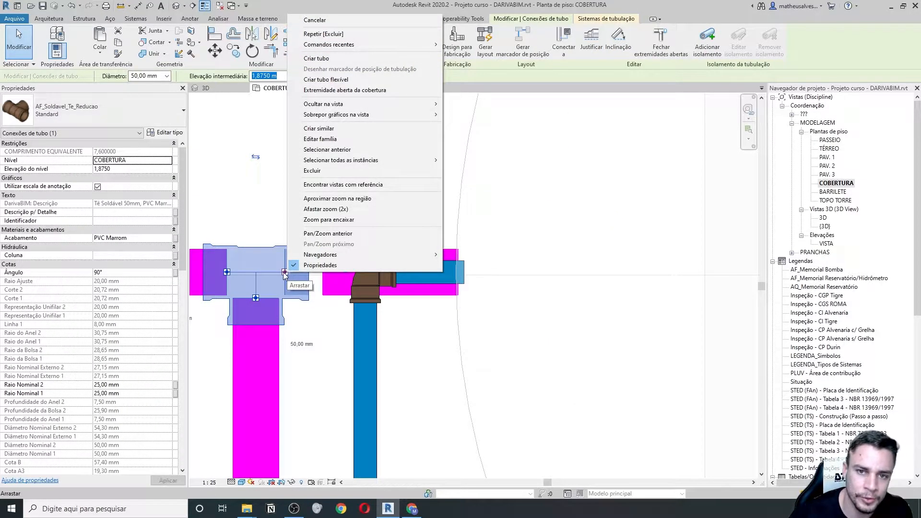
click(359, 91)
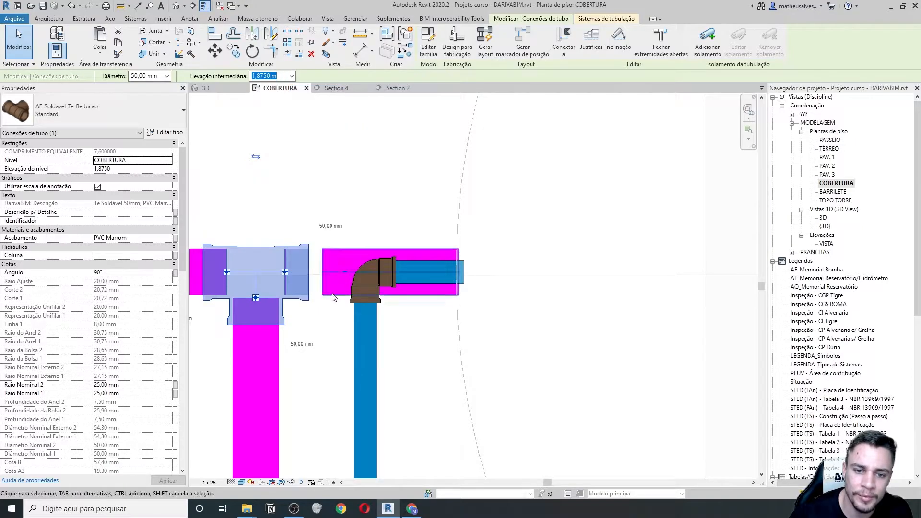
click(325, 292)
drag(322, 272, 296, 272)
scroll(300, 267, down, 5)
key(Escape)
scroll(300, 336, down, 2)
middle_drag(300, 335, 338, 249)
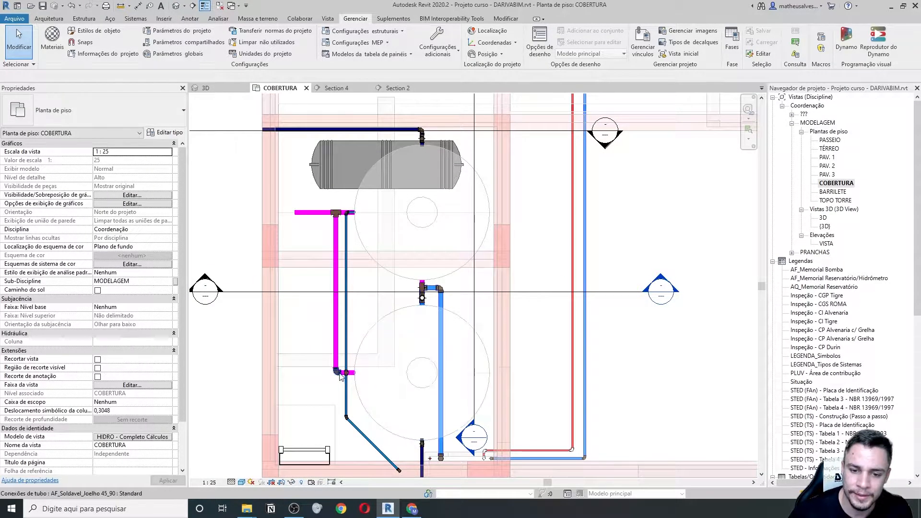
scroll(346, 377, up, 2)
scroll(339, 364, down, 2)
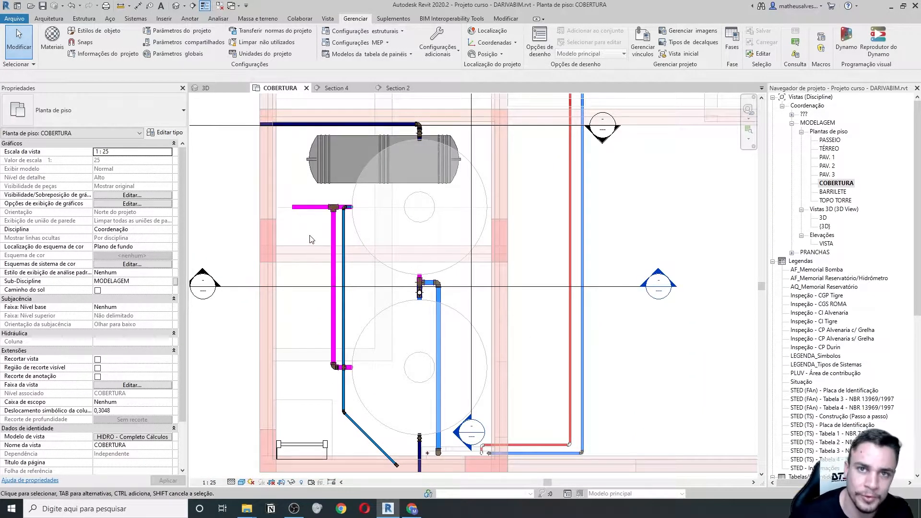
scroll(293, 187, down, 2)
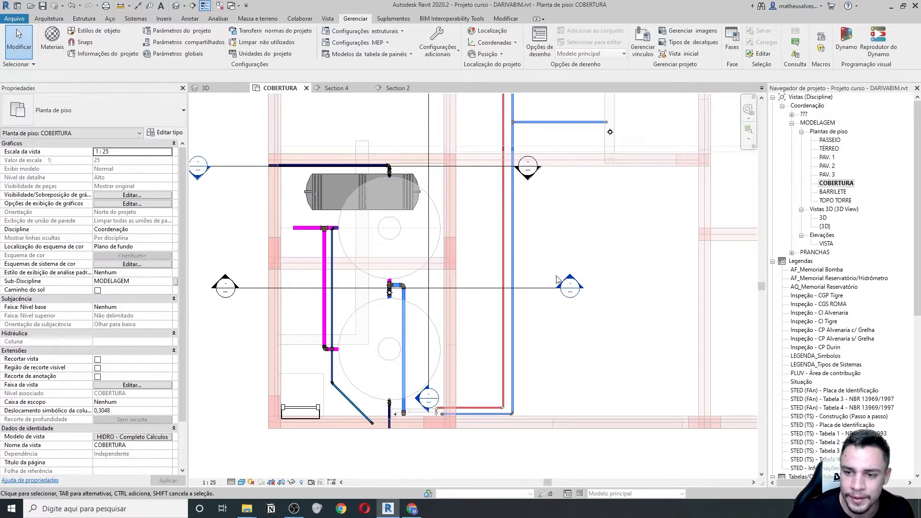
- Reopen Section 5 and draw a vertical drop with an elbow from the horizontal pipe's end
double_click(225, 287)
scroll(451, 206, up, 8)
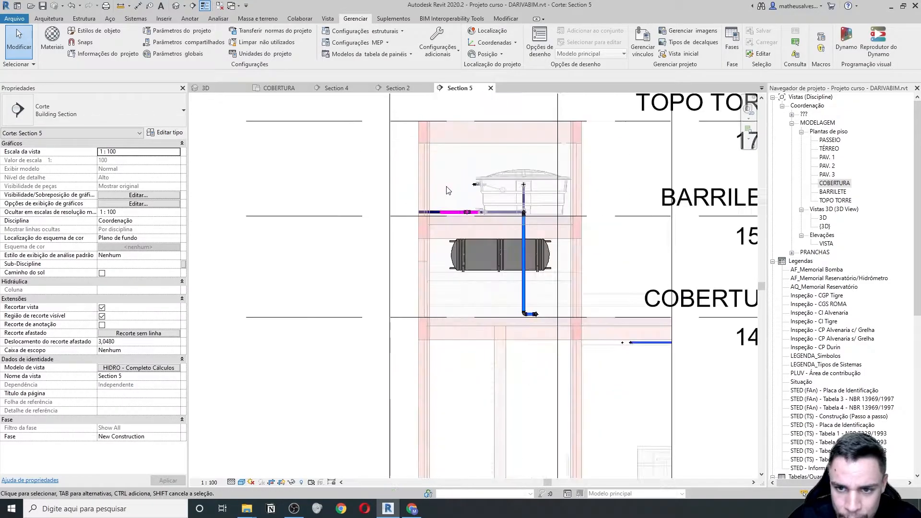
click(438, 217)
scroll(468, 219, up, 3)
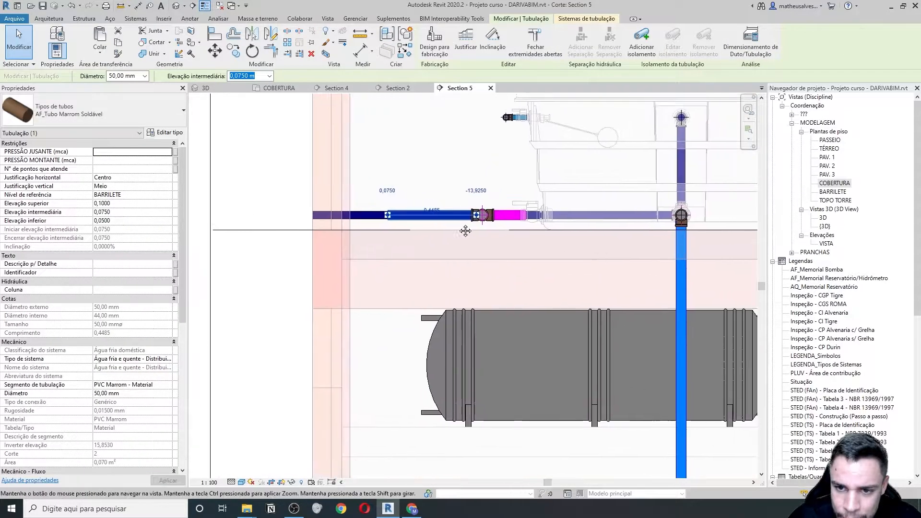
right_click(387, 218)
click(422, 262)
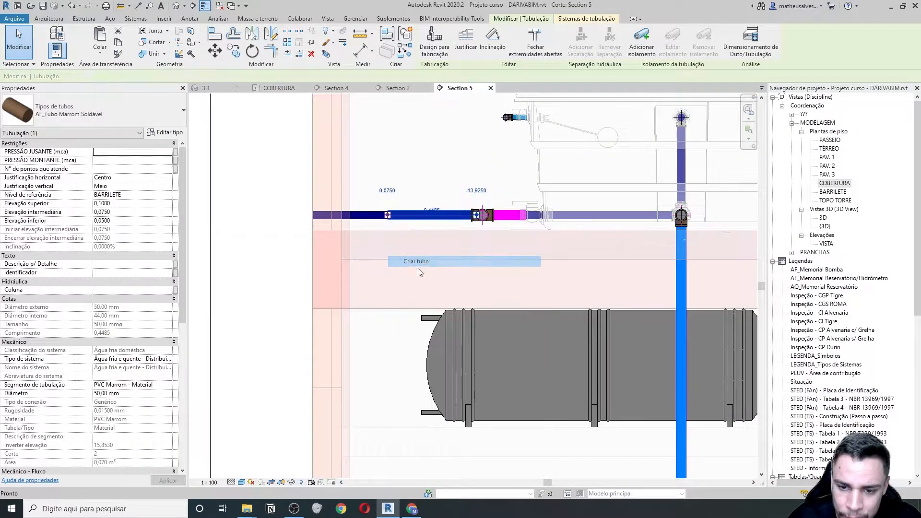
middle_drag(388, 332, 372, 239)
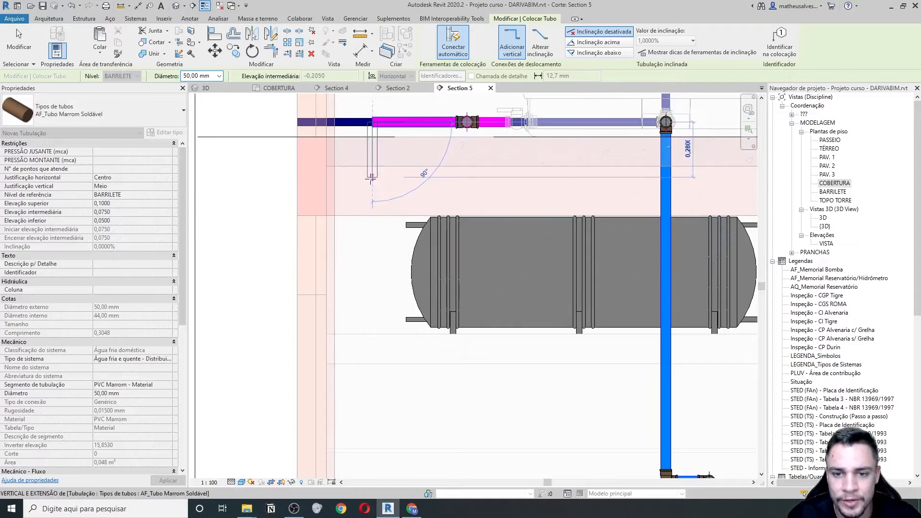
click(372, 180)
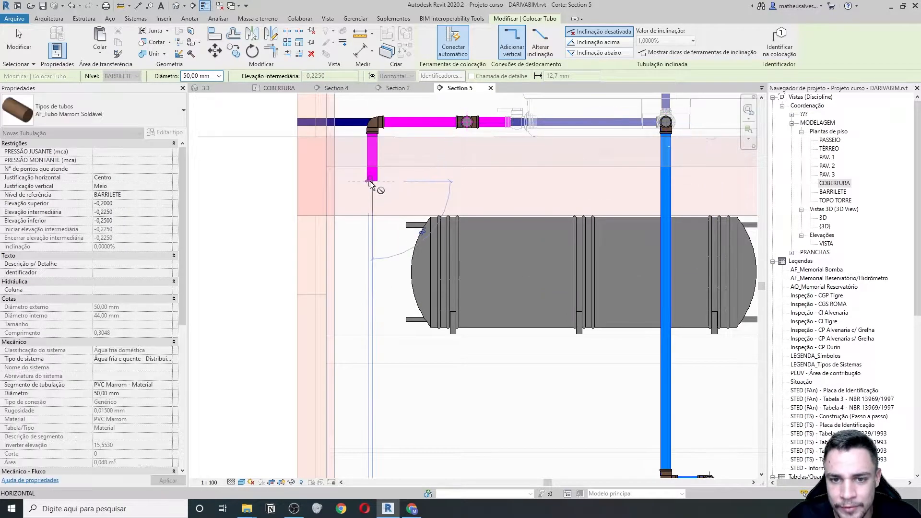
scroll(360, 226, up, 1)
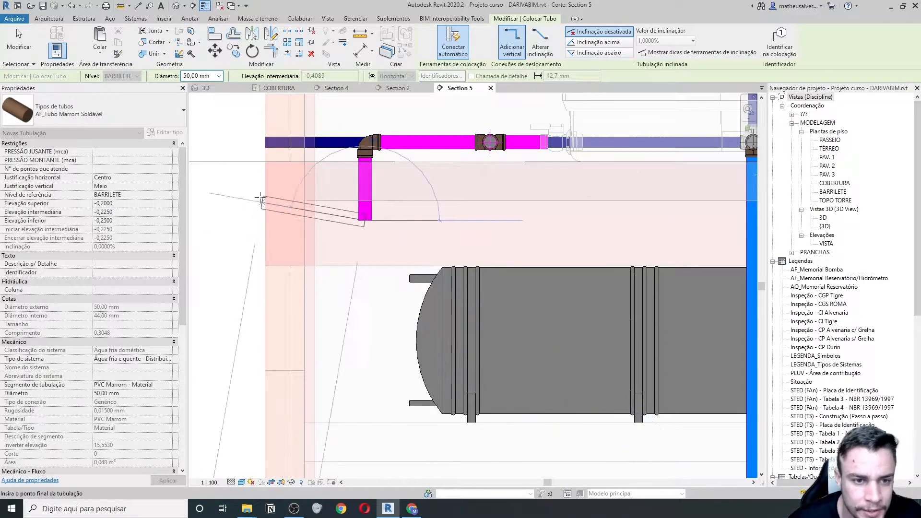
- Switch to AQ_Tubo Aquatherm at 42,00 mm and place the vertical drop beside the boiler
click(128, 119)
text(aq)
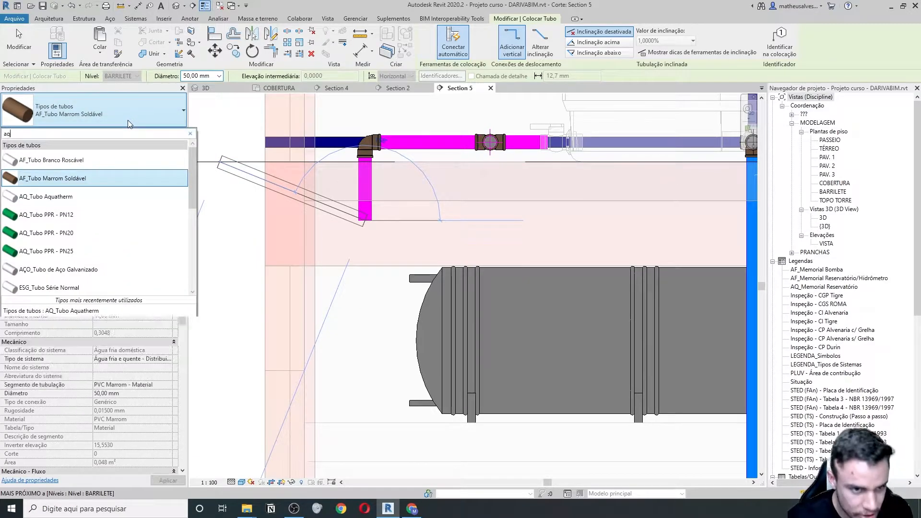
click(50, 160)
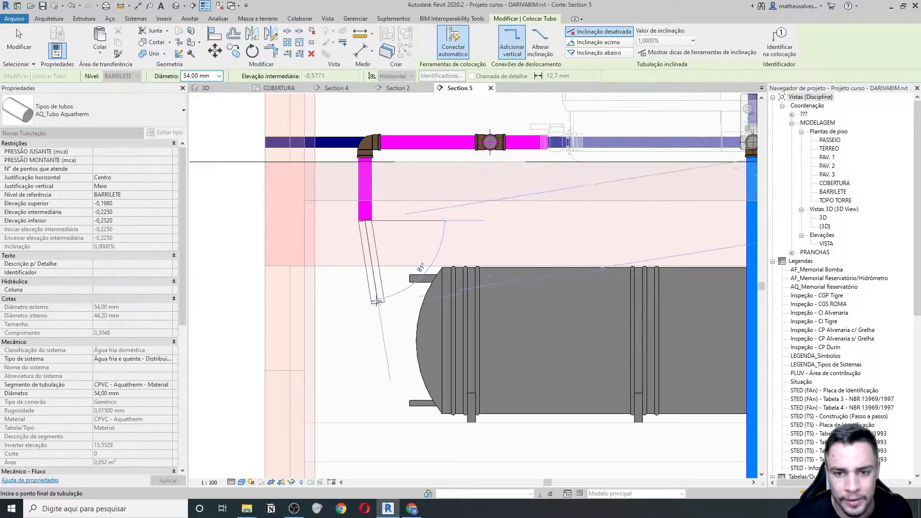
scroll(364, 295, down, 1)
click(219, 77)
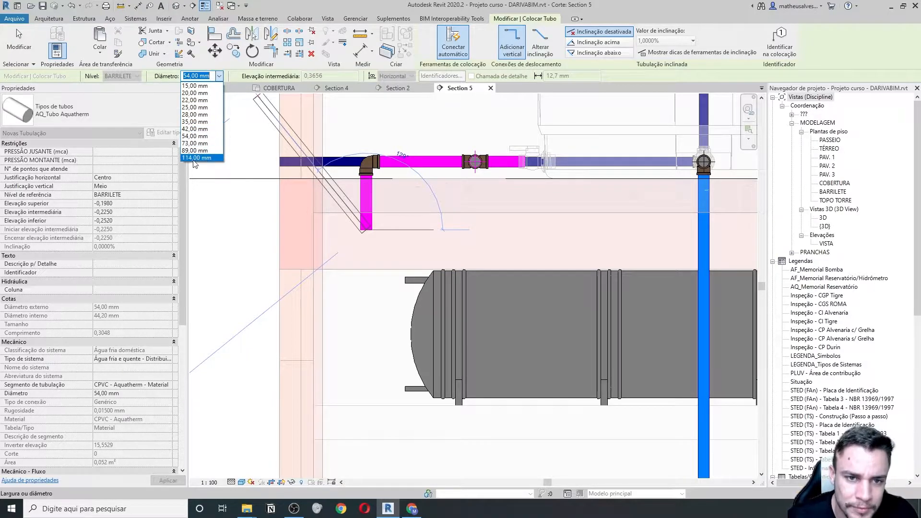
click(202, 129)
middle_drag(383, 338, 372, 324)
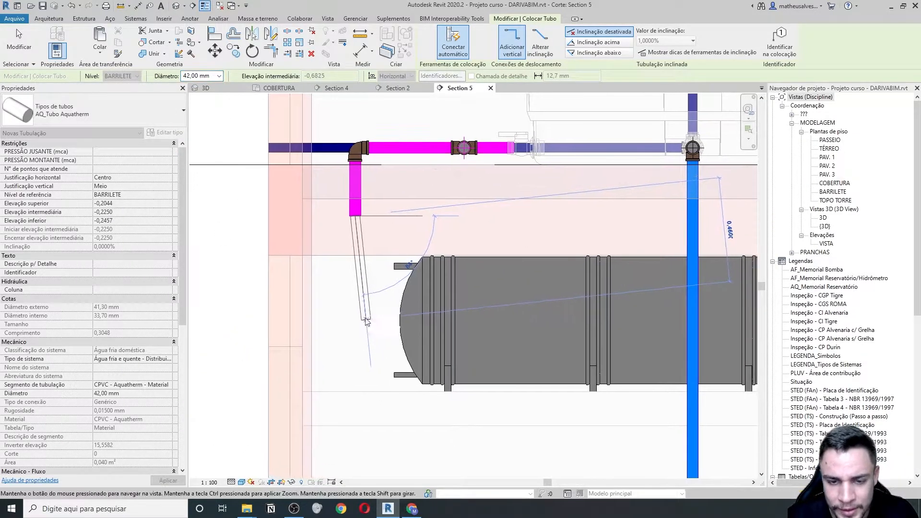
click(354, 361)
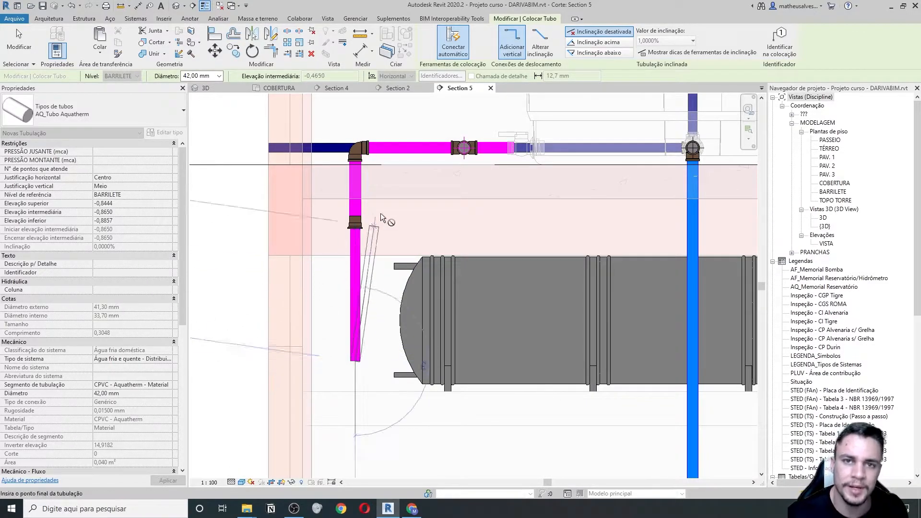
key(Escape)
key(Escape)
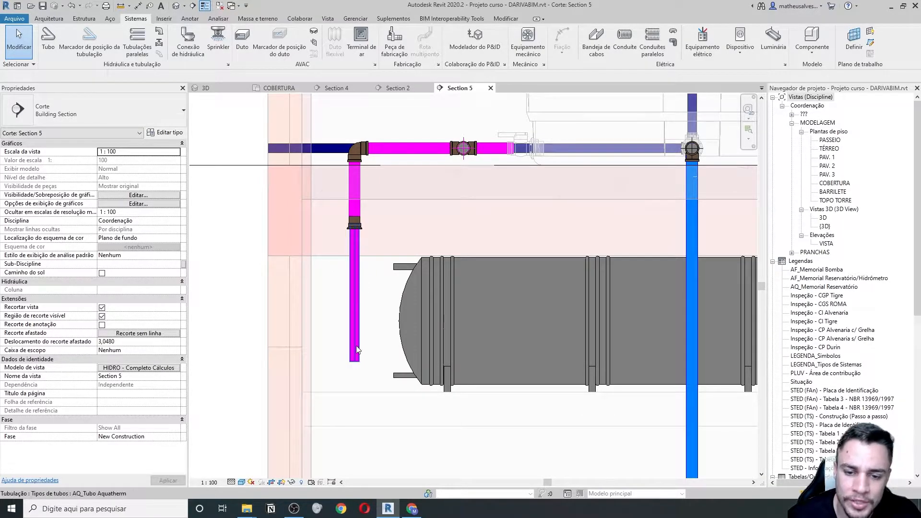
middle_drag(395, 280, 347, 279)
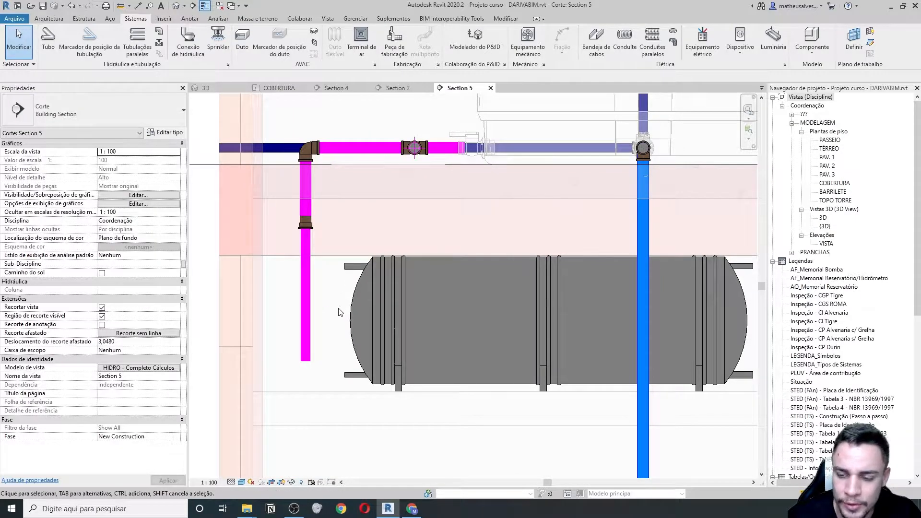
scroll(320, 323, down, 2)
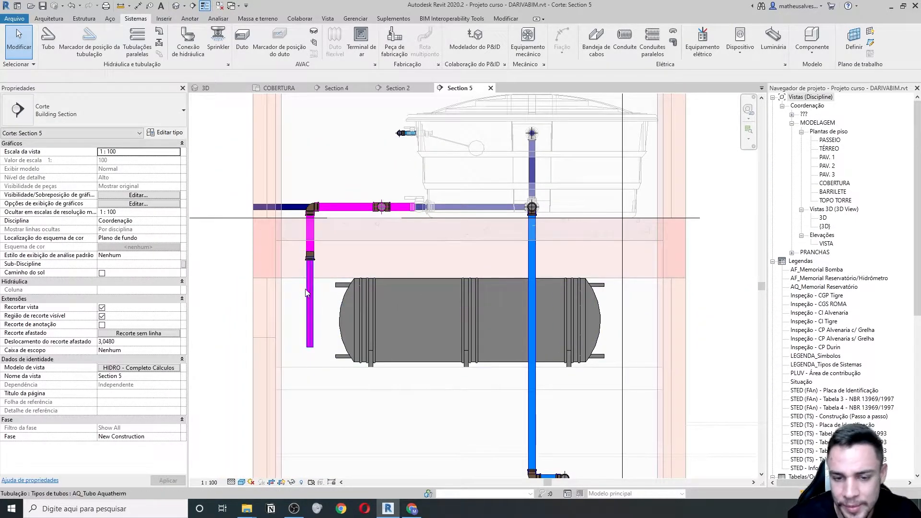
scroll(307, 293, up, 1)
scroll(551, 336, up, 1)
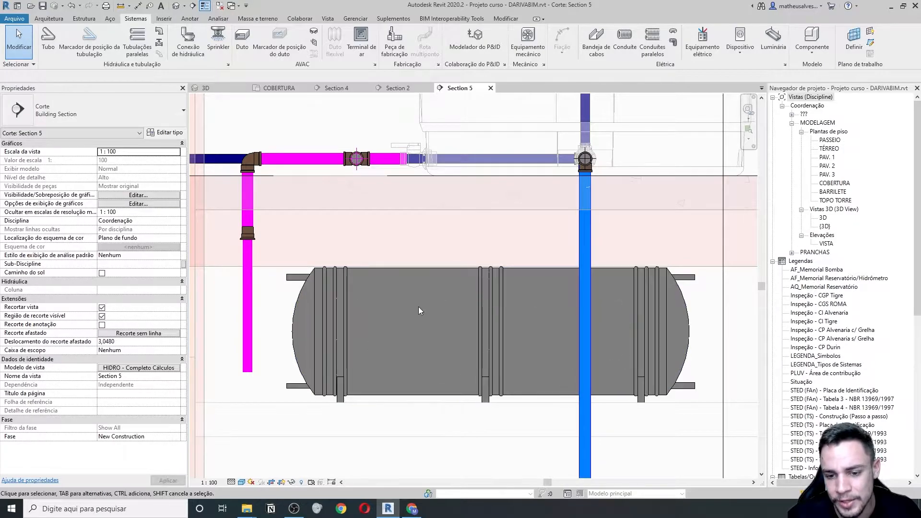
scroll(426, 308, down, 1)
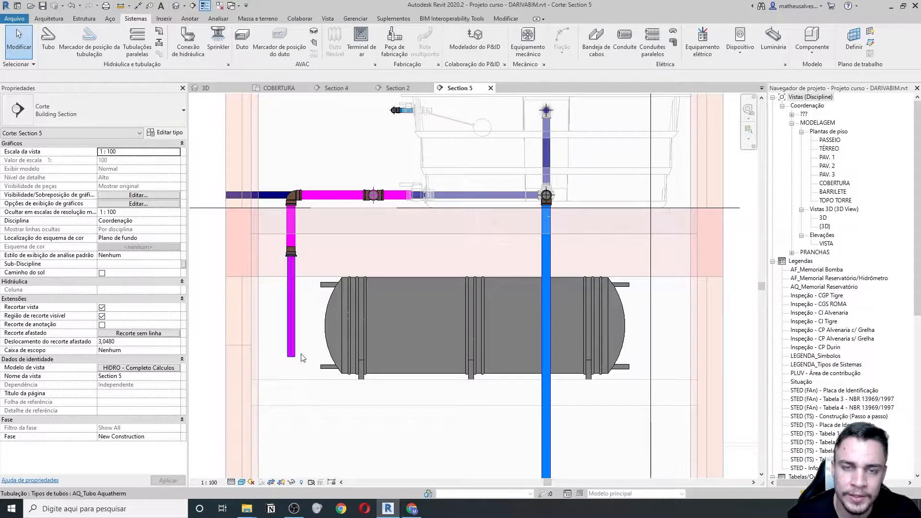
scroll(293, 253, up, 2)
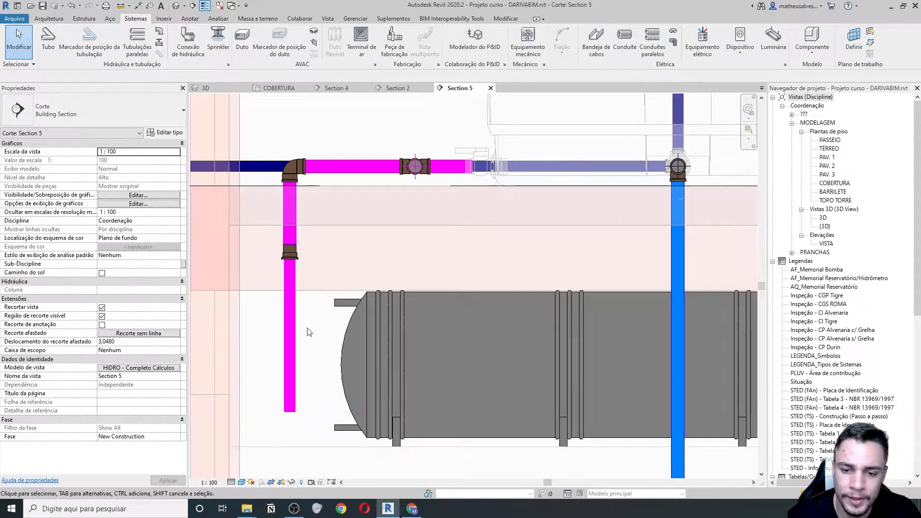
scroll(308, 330, down, 2)
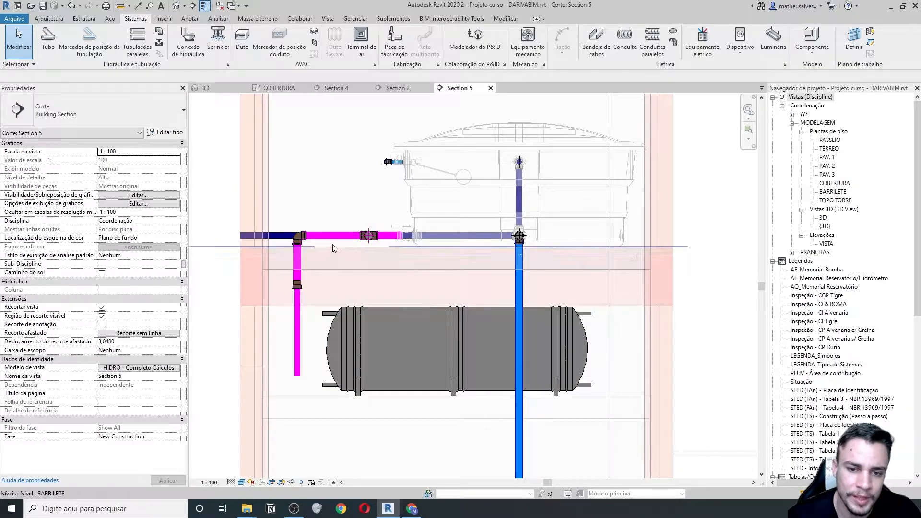
scroll(314, 233, up, 1)
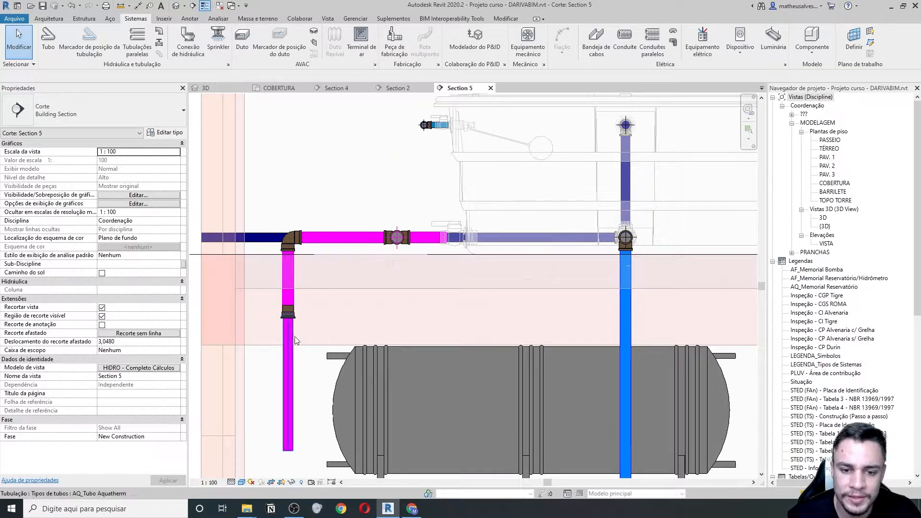
scroll(306, 308, down, 2)
scroll(307, 311, up, 2)
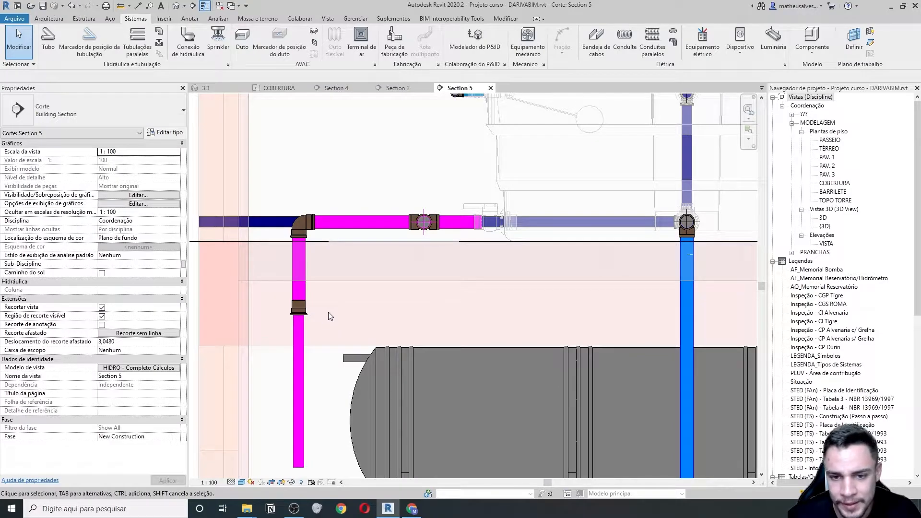
scroll(328, 312, down, 2)
scroll(330, 316, up, 2)
scroll(336, 315, down, 1)
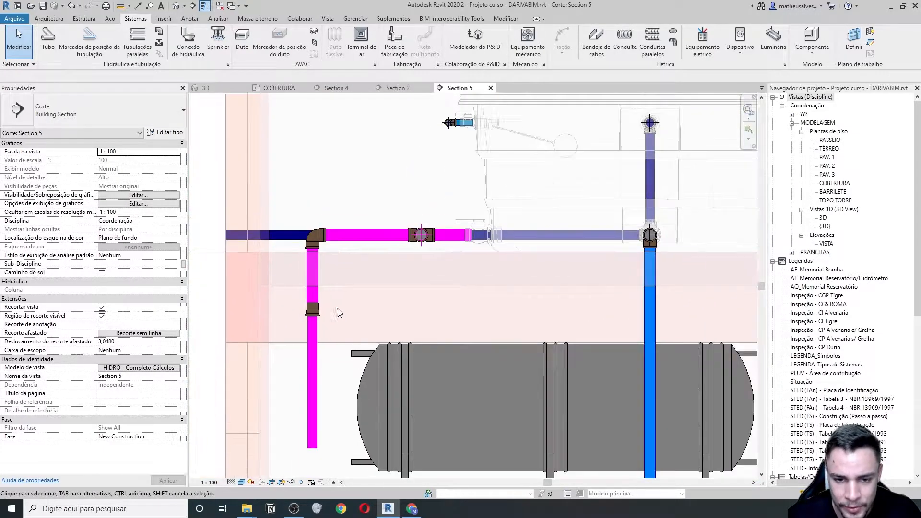
- Delete the vertical magenta pipe and its elbow, and shorten the horizontal magenta pipe
click(312, 299)
key(Delete)
click(320, 241)
key(Delete)
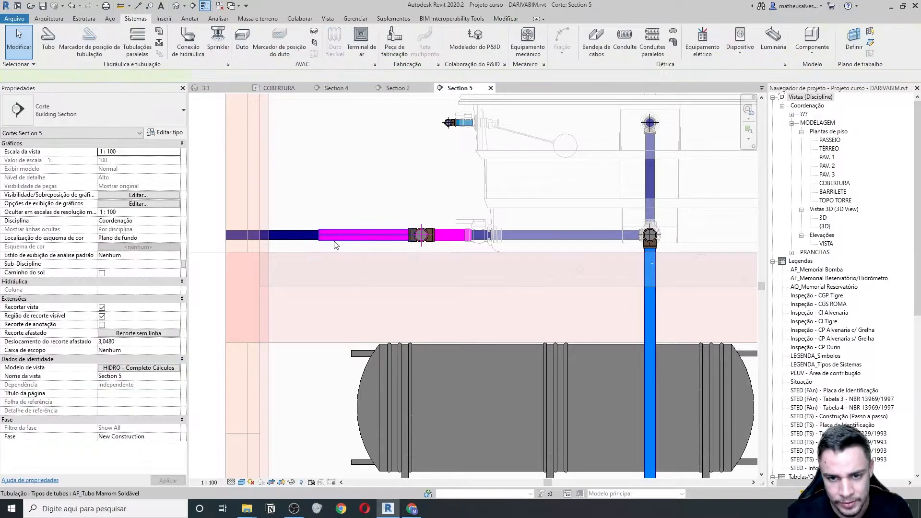
click(334, 239)
drag(319, 235, 355, 232)
scroll(349, 235, up, 5)
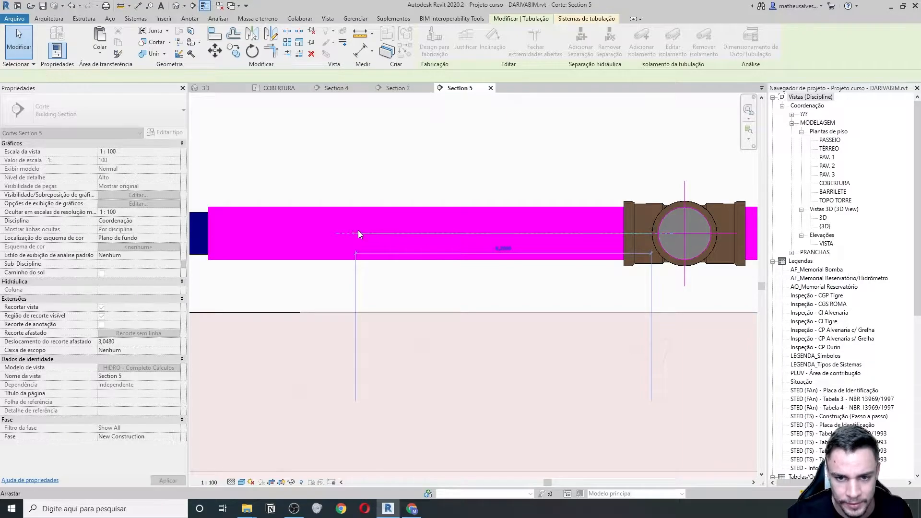
scroll(356, 232, down, 2)
- Try a 42 mm Aquatherm pipe from the open end onto the horizontal pipe, then undo it
right_click(355, 233)
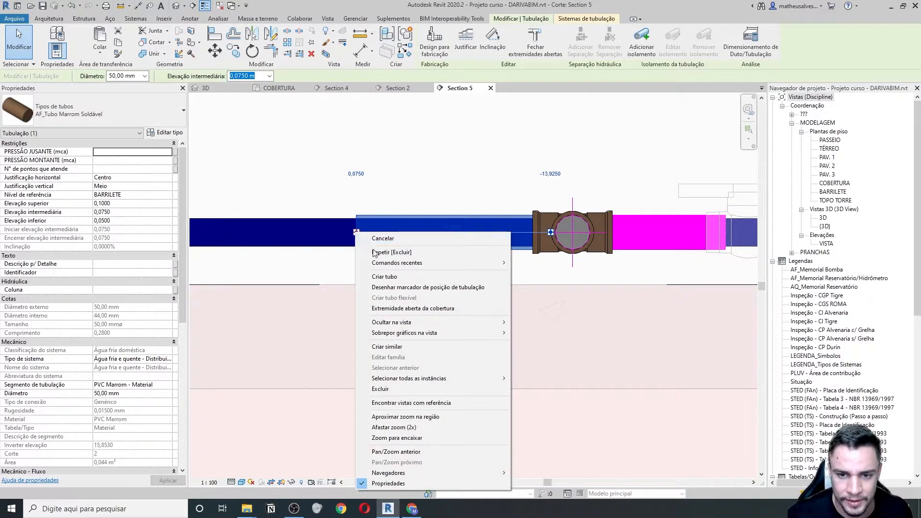
click(393, 277)
click(151, 114)
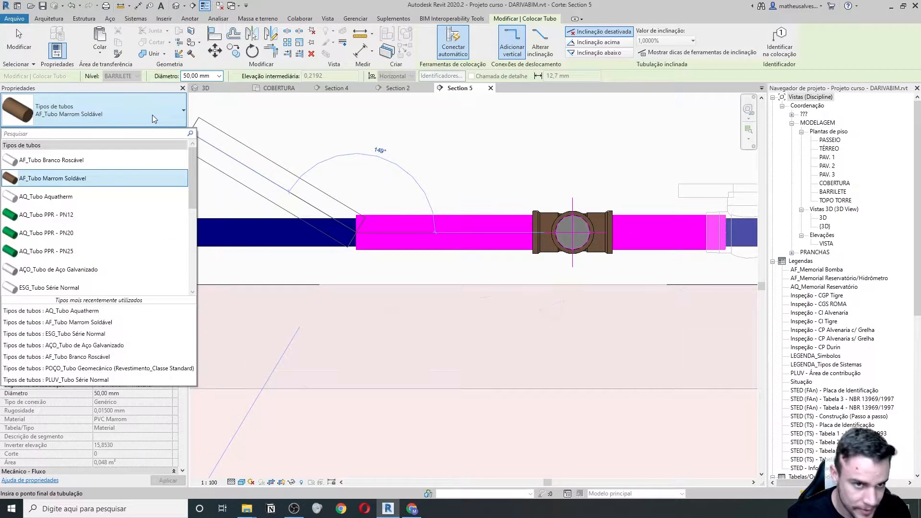
text(aq)
click(45, 159)
scroll(307, 221, down, 3)
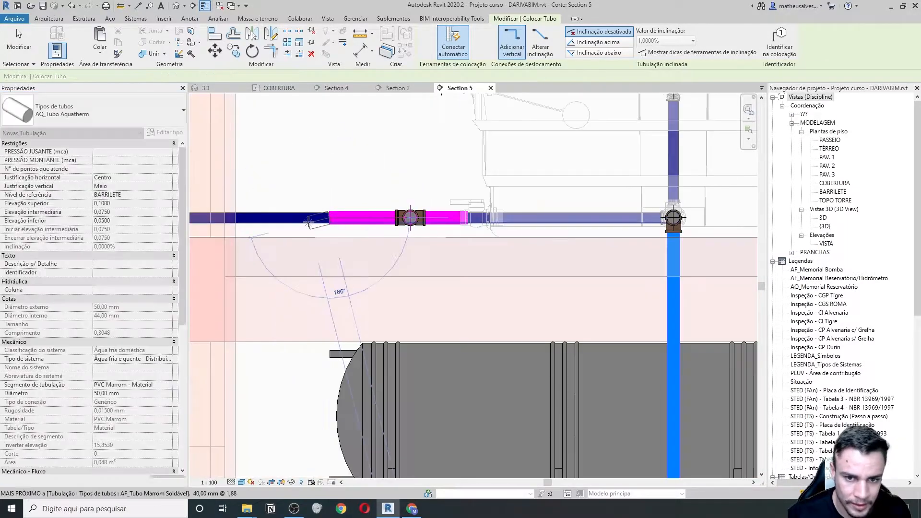
click(219, 76)
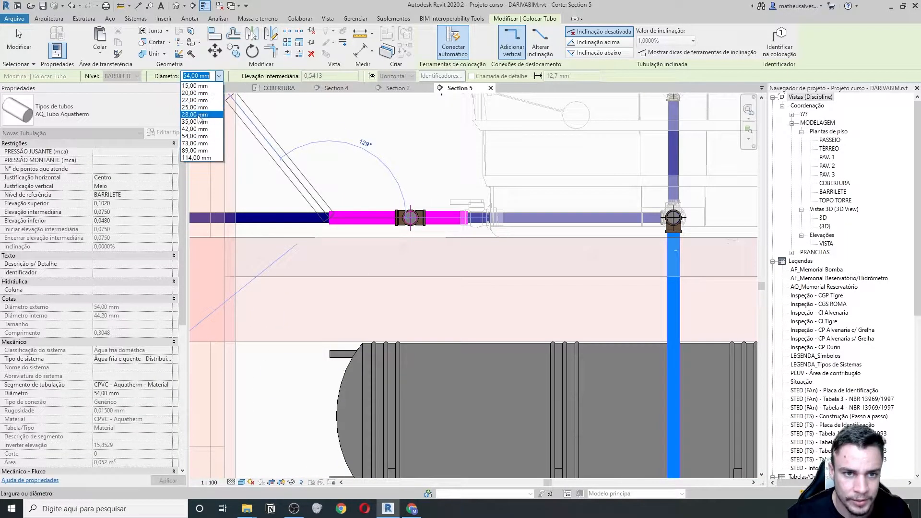
click(201, 134)
scroll(289, 227, up, 3)
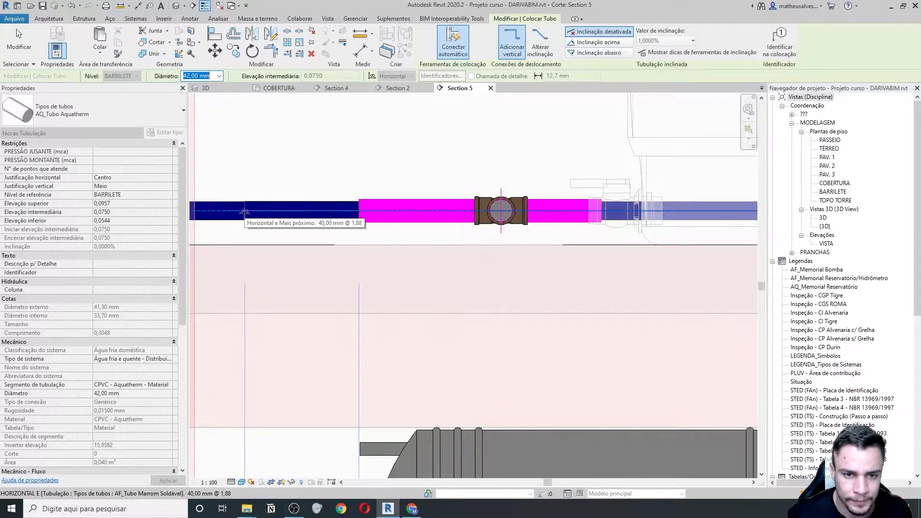
click(244, 212)
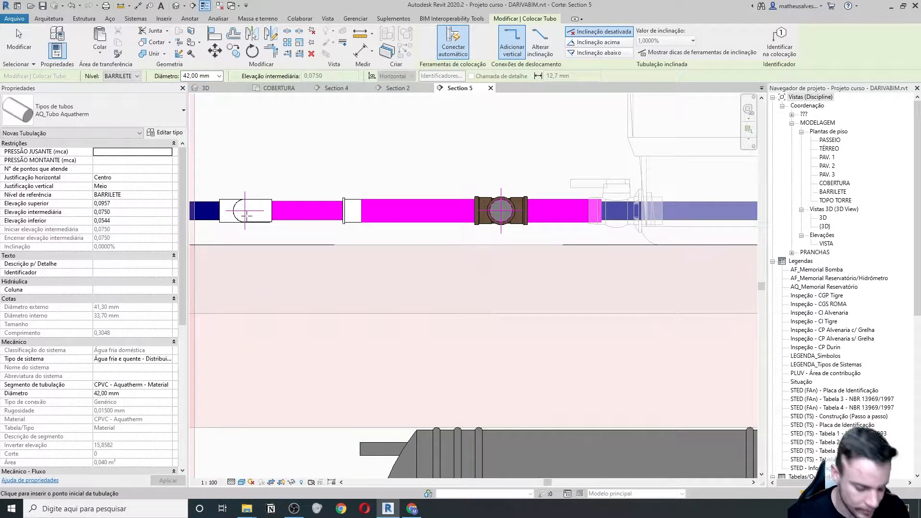
key(Escape)
key(Escape)
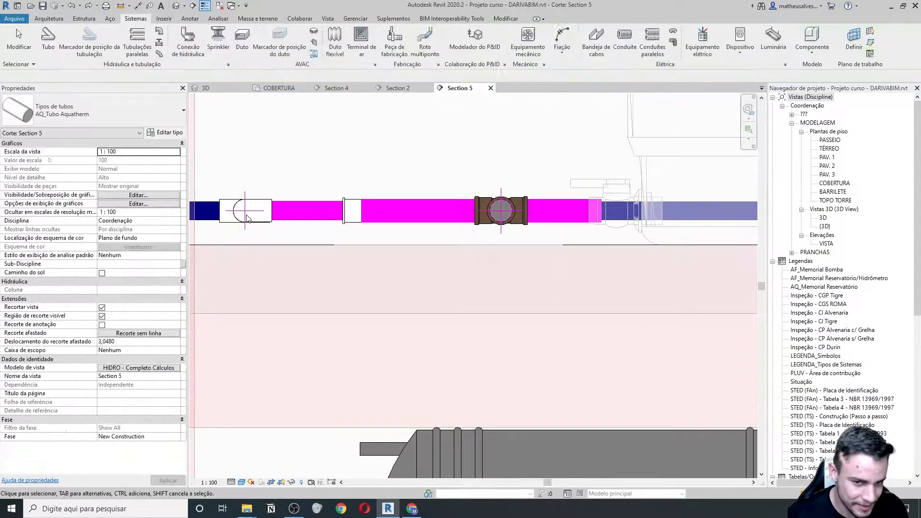
key(ctrl+z)
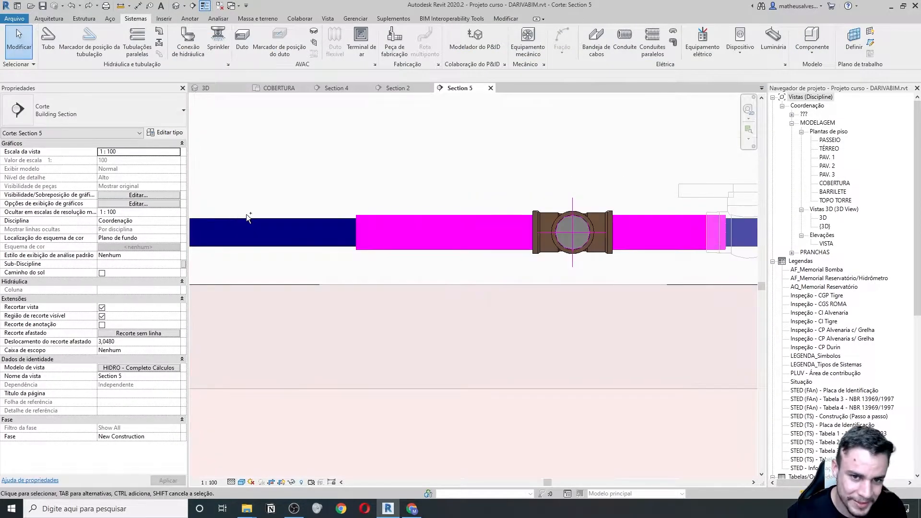
- Start a new pipe from the magenta pipe's end as AQ_Tubo Aquatherm, 42 mm diameter
click(356, 232)
right_click(355, 232)
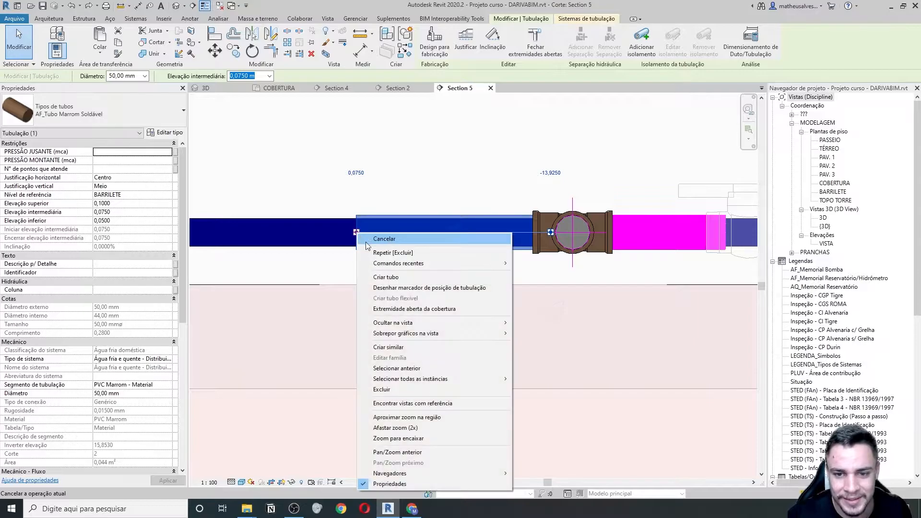
click(385, 277)
scroll(329, 246, down, 2)
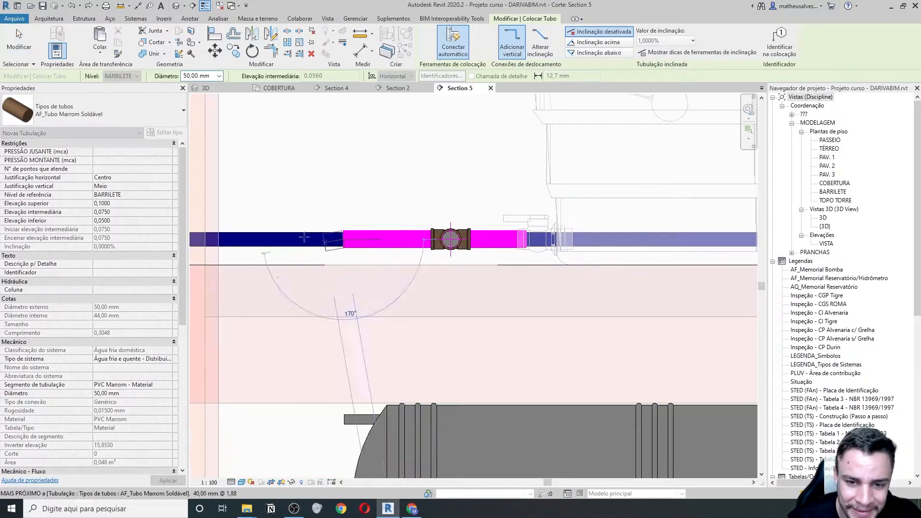
click(119, 104)
text(aq)
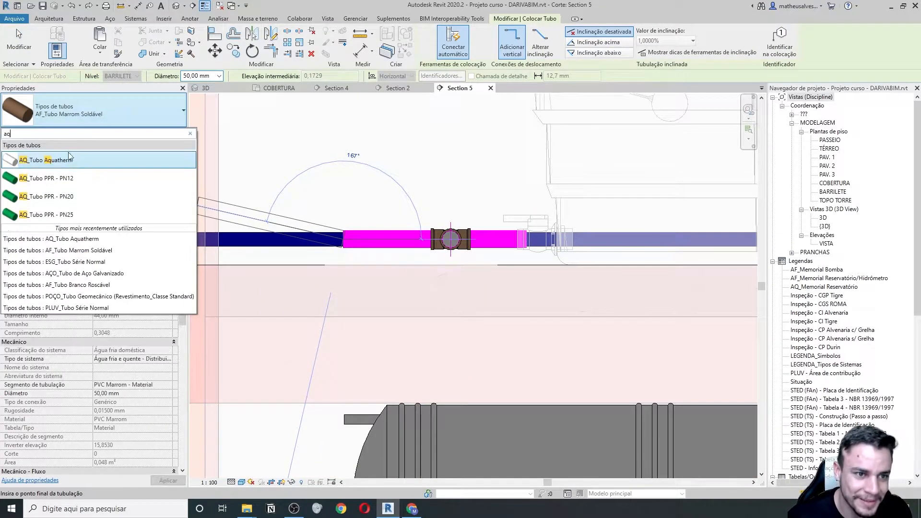
click(68, 160)
scroll(307, 244, up, 3)
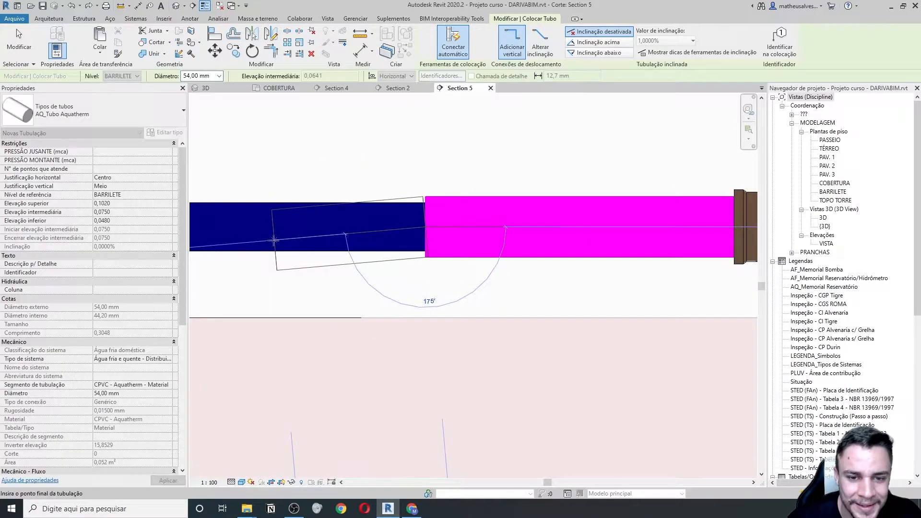
click(219, 75)
click(196, 128)
- Route the 42 mm pipe across with a reducer, down to inlet height, and into the boiler
middle_drag(259, 228, 394, 232)
scroll(394, 232, up, 1)
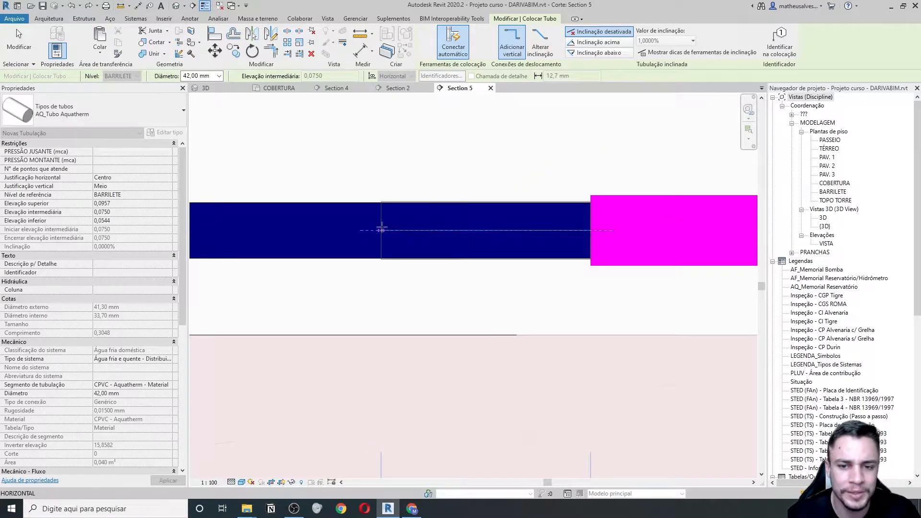
click(381, 227)
middle_drag(303, 226, 448, 233)
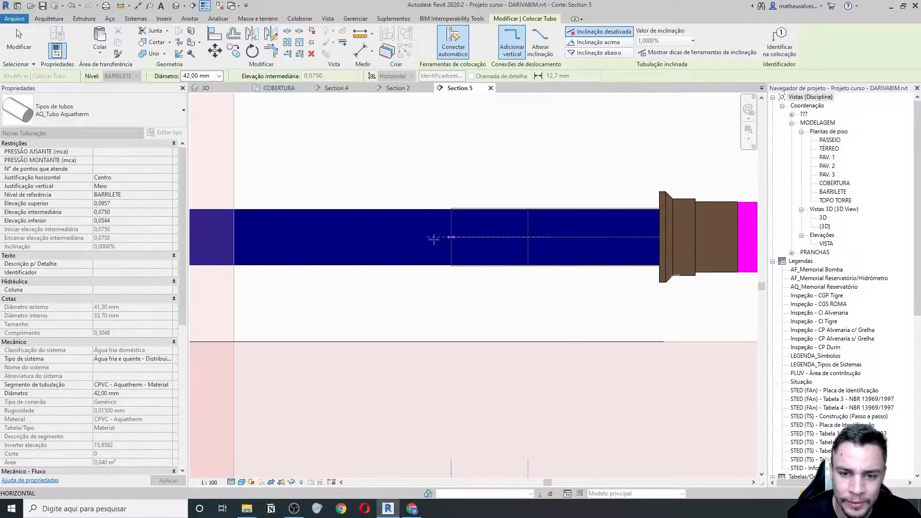
scroll(441, 239, down, 1)
scroll(346, 237, up, 1)
click(349, 237)
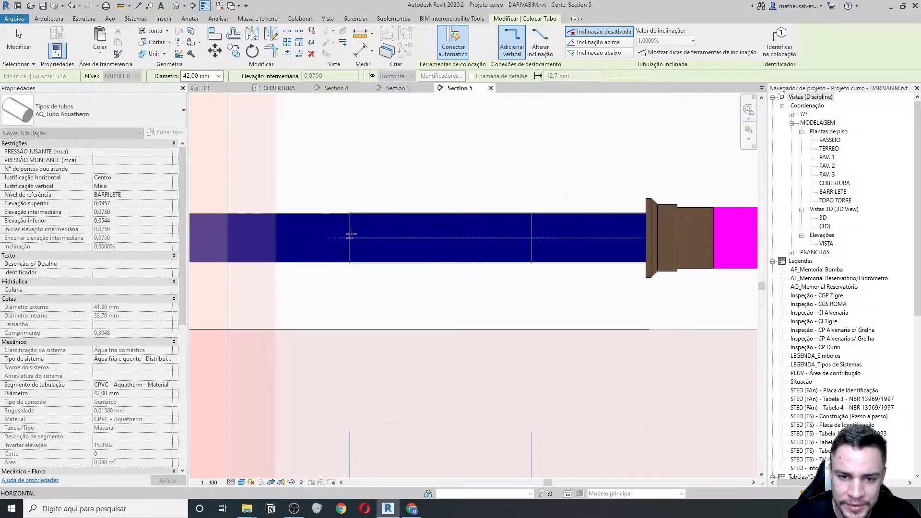
scroll(350, 232, down, 3)
middle_drag(354, 318, 350, 235)
scroll(351, 237, down, 2)
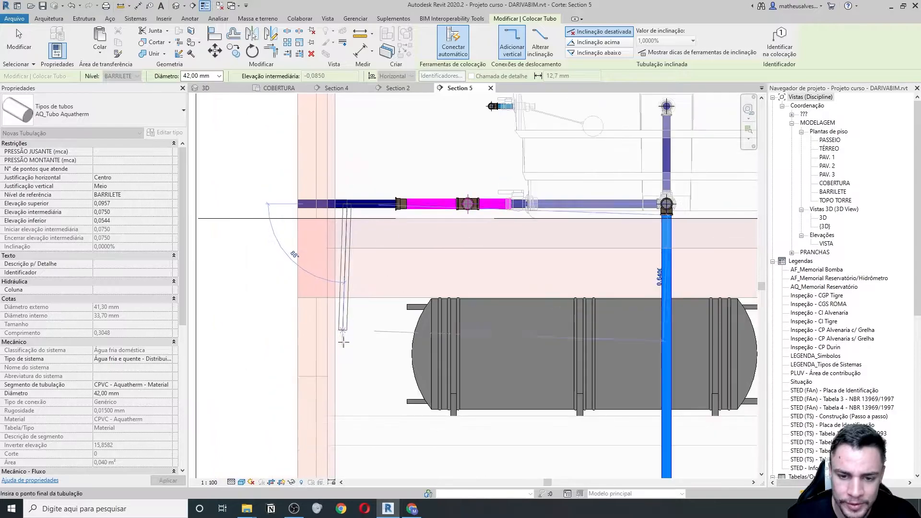
click(347, 401)
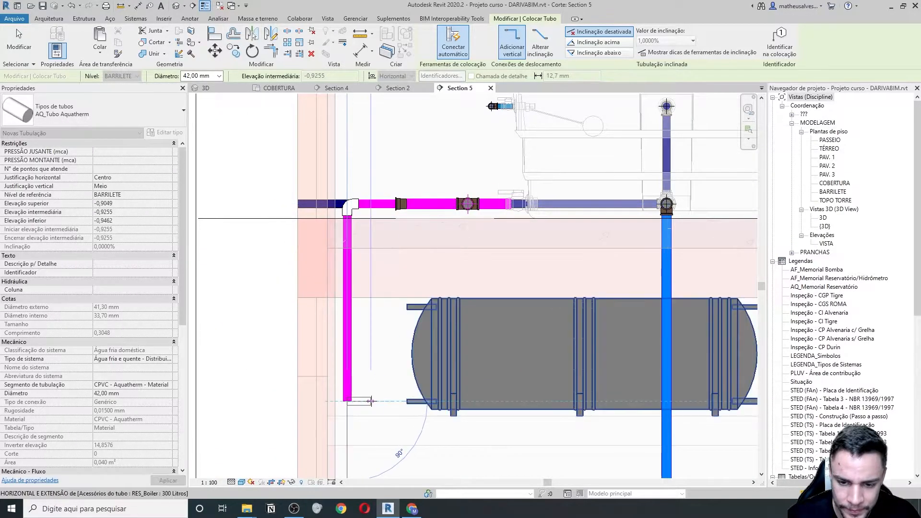
click(378, 402)
key(Escape)
key(Escape)
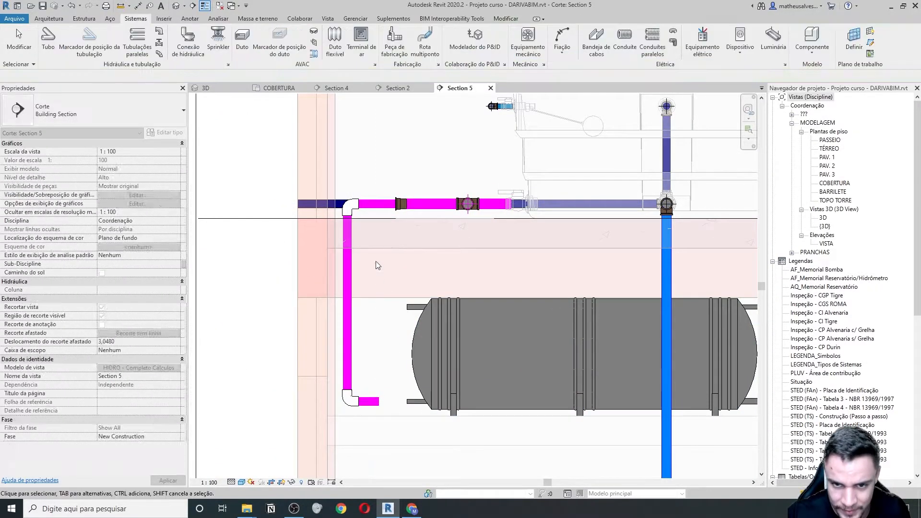
scroll(398, 194, up, 2)
scroll(399, 215, up, 2)
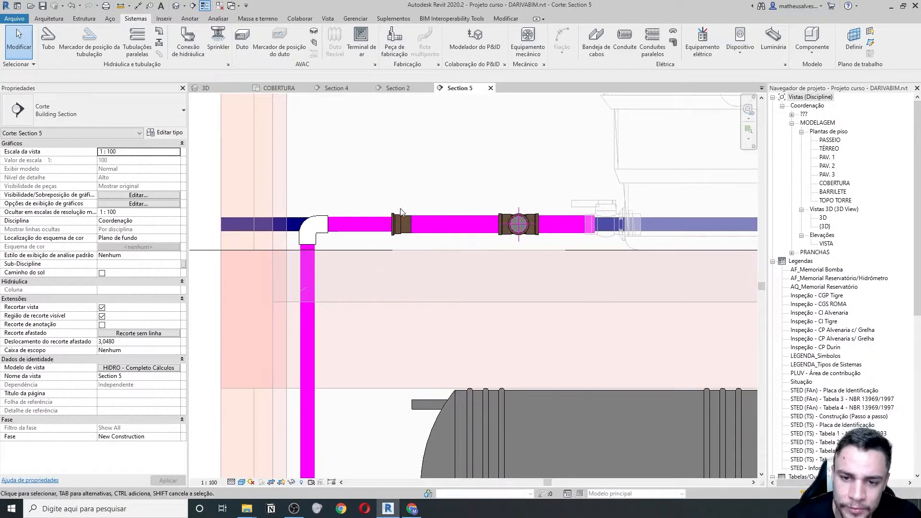
click(393, 217)
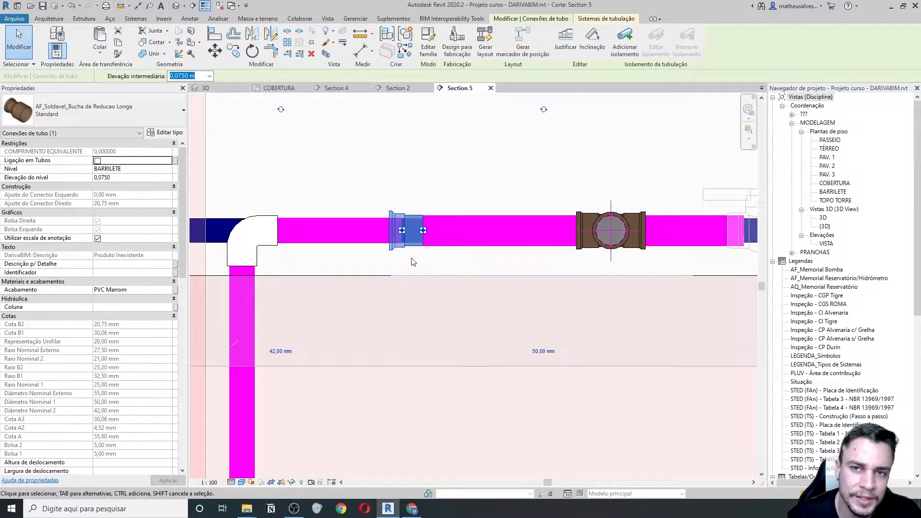
click(156, 112)
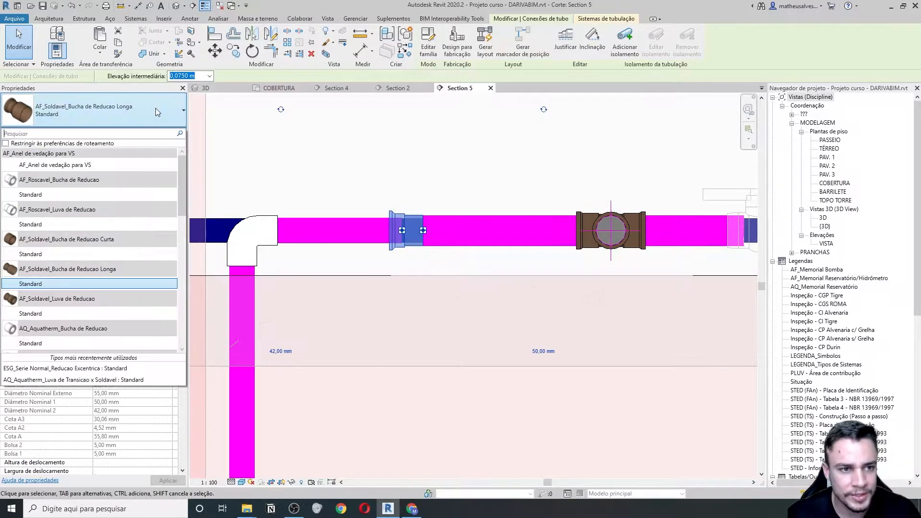
text(tran)
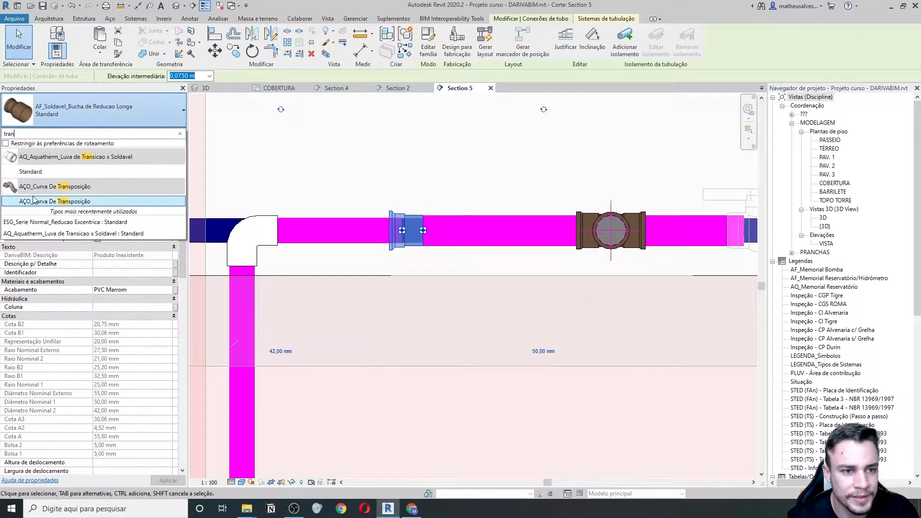
click(31, 171)
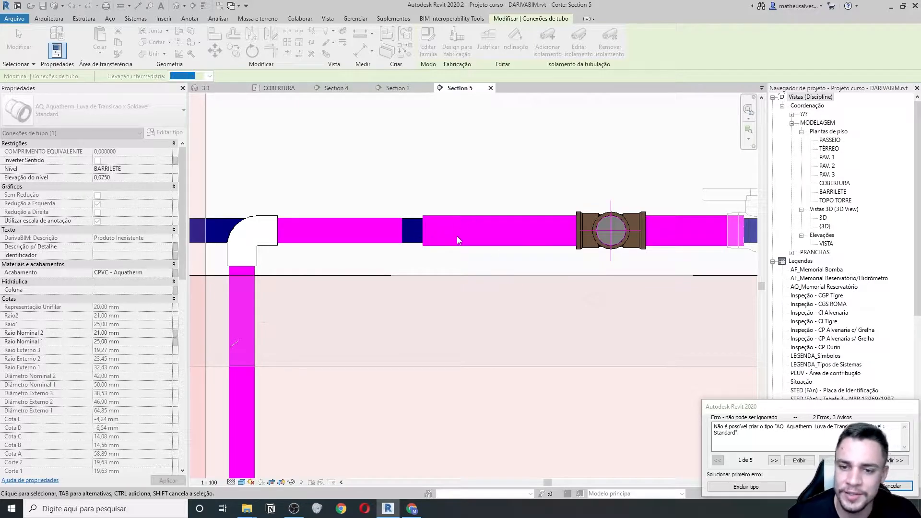
click(890, 486)
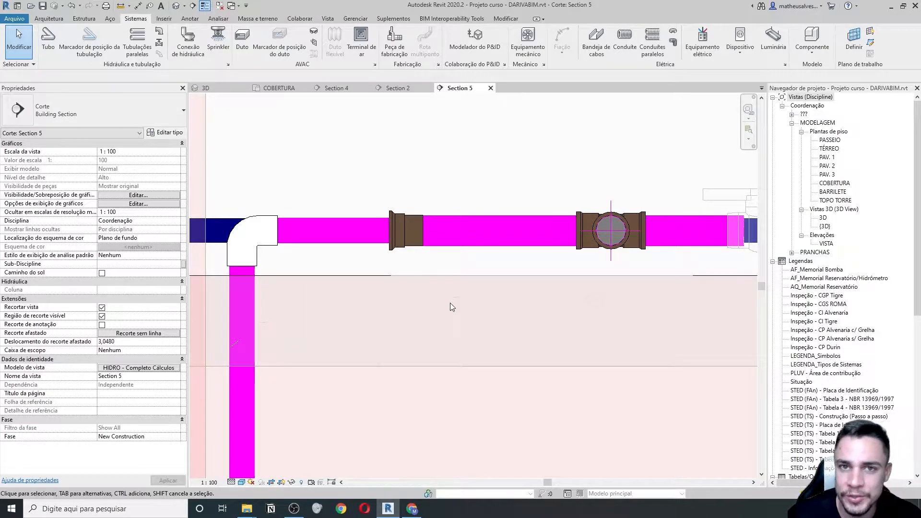
- Place a standalone AQ_Aquatherm_Luva de Transicao x Soldavel Standard fitting above the pipes and select it
scroll(410, 291, down, 2)
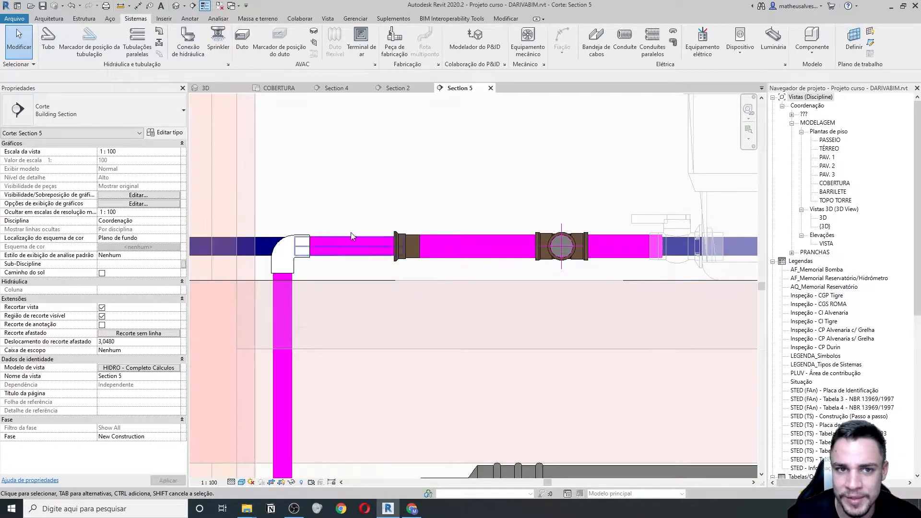
click(156, 31)
click(159, 114)
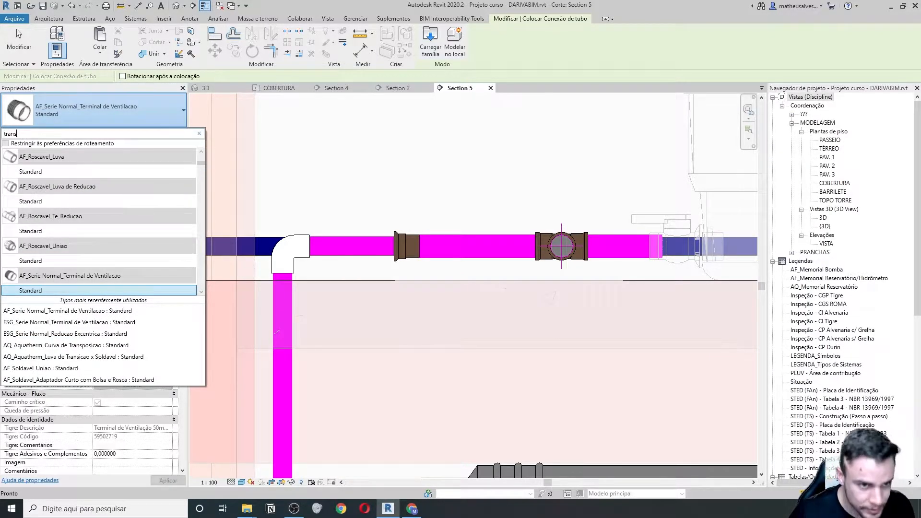
text(trans)
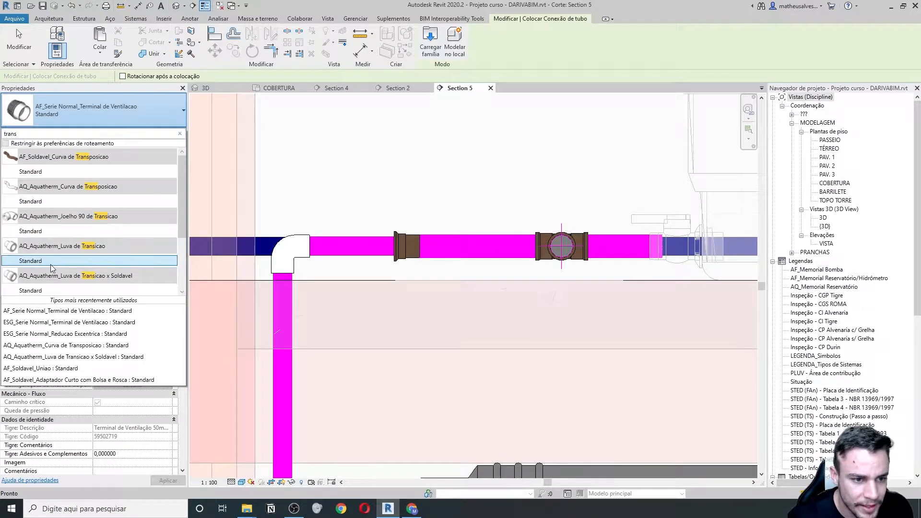
scroll(51, 264, down, 1)
click(62, 244)
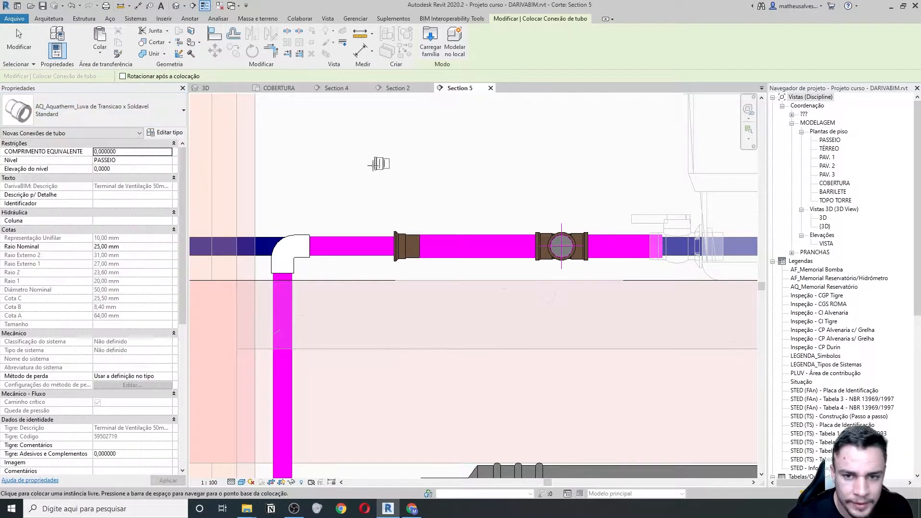
click(378, 174)
middle_drag(379, 175, 330, 230)
key(Escape)
key(Escape)
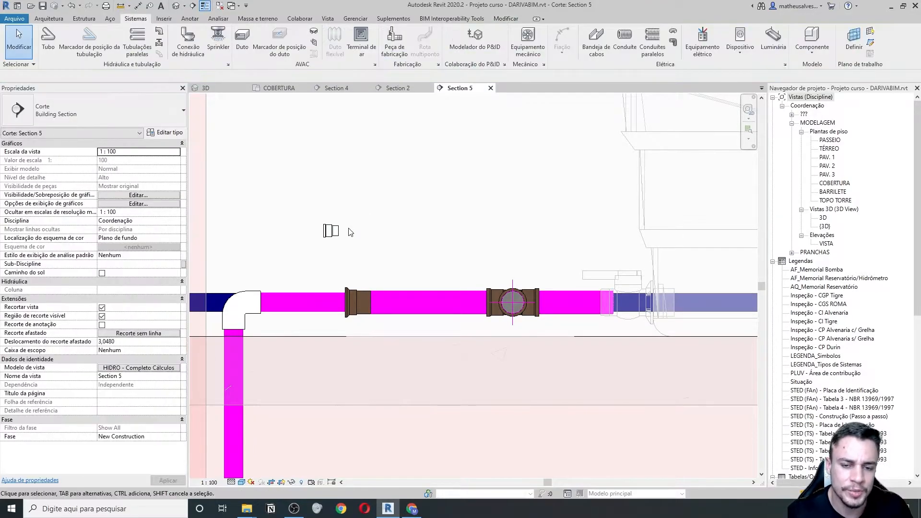
click(332, 231)
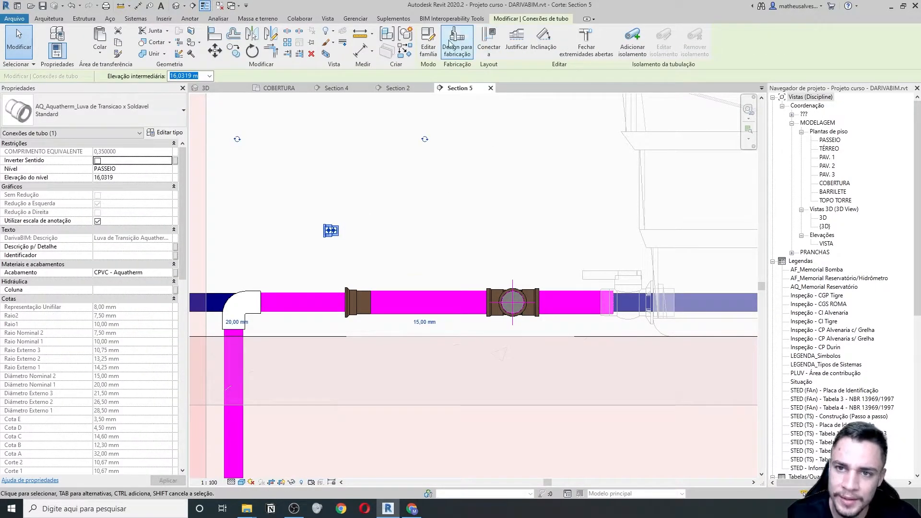
- Copy the Tigre: Descrição formula from the coupling family's Family Types, then search Windows for Word
click(428, 45)
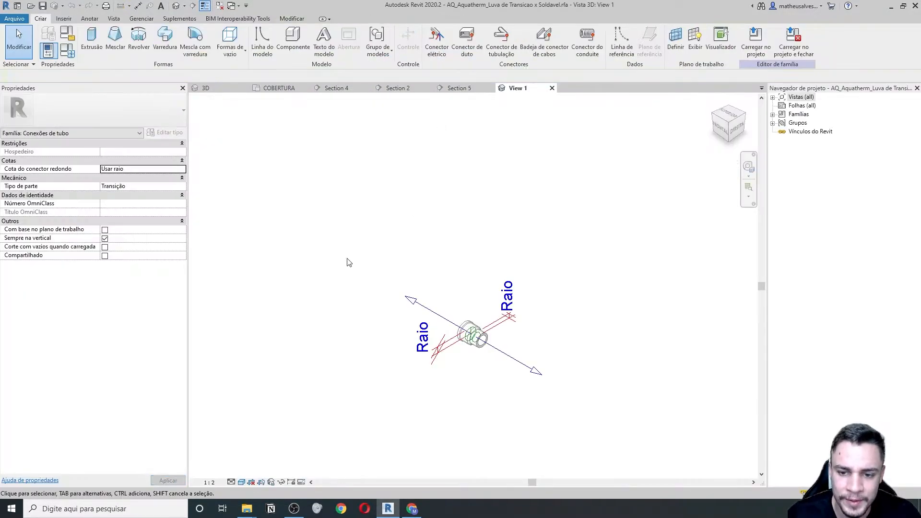
click(68, 57)
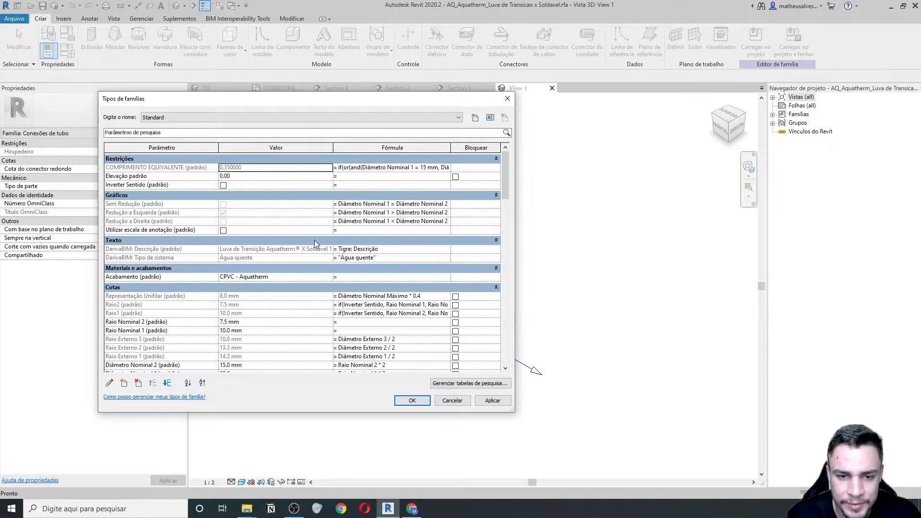
scroll(314, 243, down, 12)
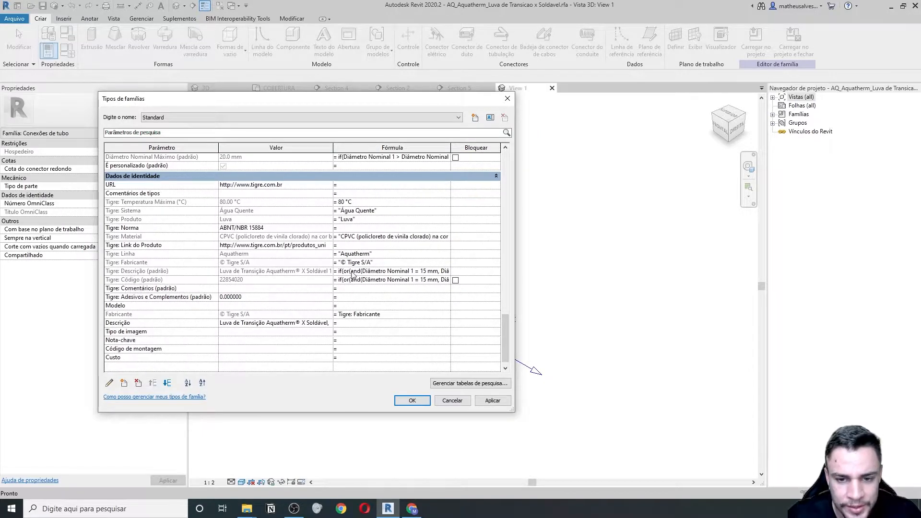
click(405, 280)
click(388, 271)
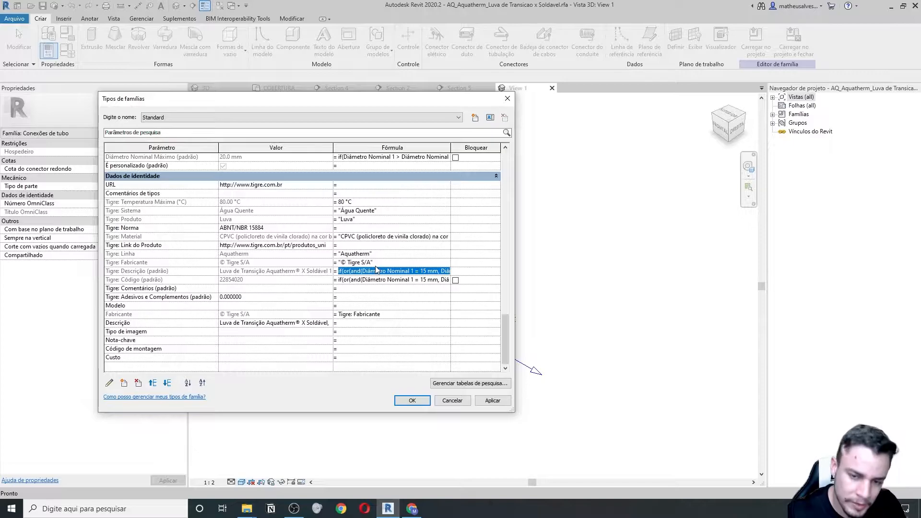
key(ctrl+a)
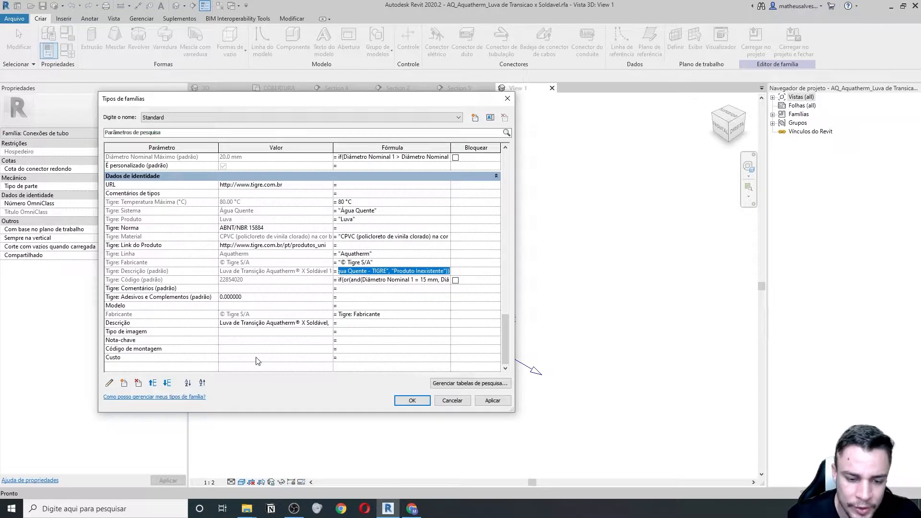
click(137, 508)
- Launch Word and paste the copied formula into a blank document
text(word)
click(79, 248)
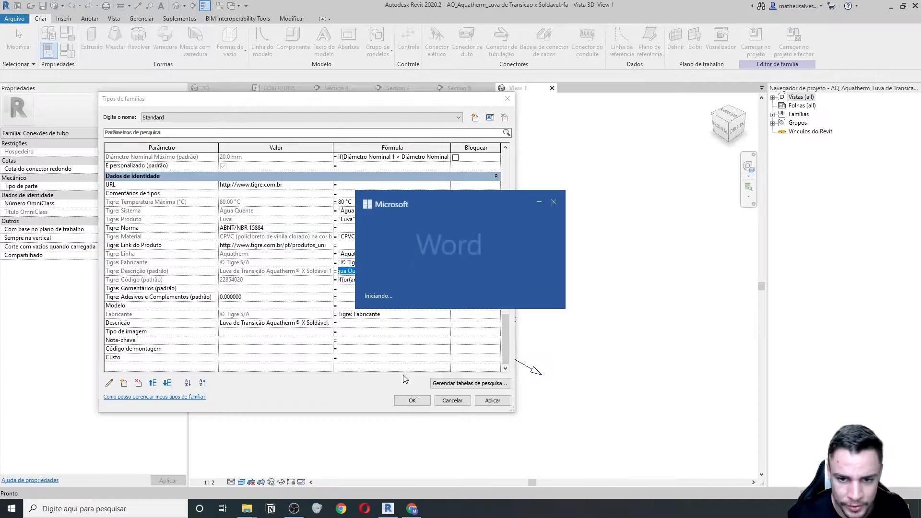
click(216, 191)
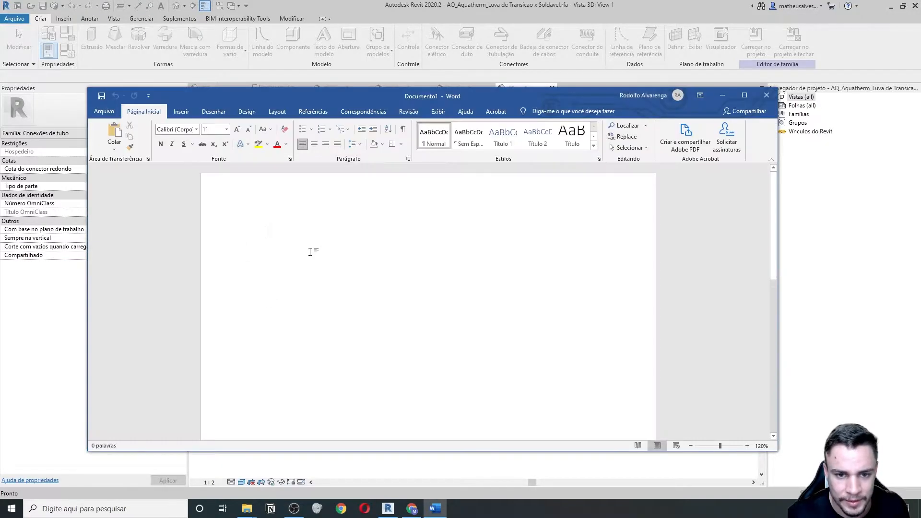
text(if(or(and(Diâmetro Nominal 1 = 15 mm, Diâmetro Nominal 2 = 20 mm), and(Diâmetro Nominal 1 = 20 mm, Diâmetro Nominal 2 = 15 mm)), "Luva de Transição Aquatherm® X Soldável 15x20mm, CPVC, Água Quente - TIGRE", if(or(and(Diâmetro Nominal 1 = 22 mm, Diâmetro Nominal 2 = 25 mm), and(Diâmetro Nominal 1 = 25 mm, Diâmetro Nominal 2 = 22 mm)), "Luva de Transição Aquatherm® X Soldável 22x25mm, CPVC, Água Quente - TIGRE", "Produto Inexistente")))
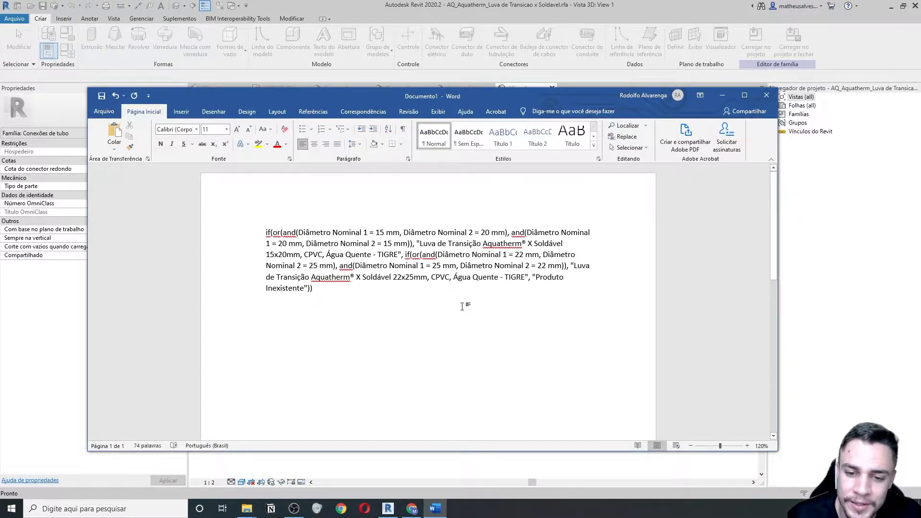
- Inspect the pasted formula, highlighting its 22x25mm and 15x20mm sizes, then return to Revit
drag(353, 292, 249, 224)
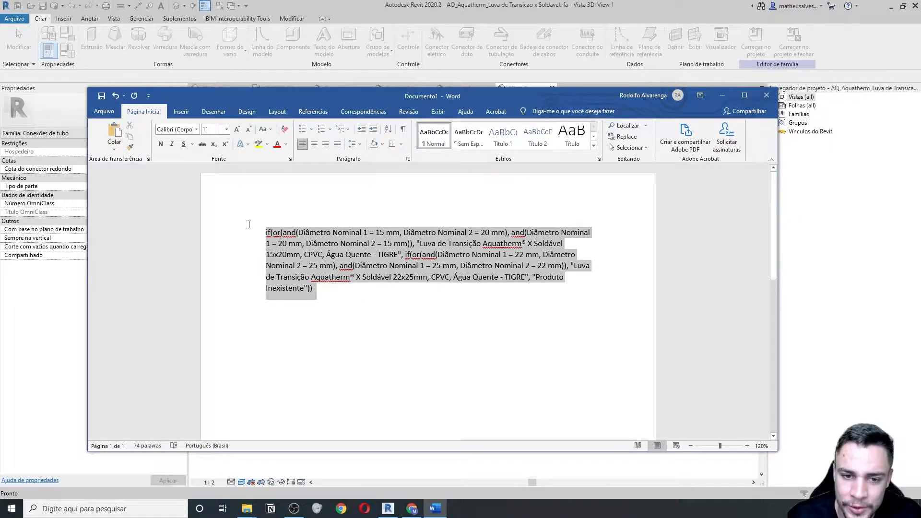
click(345, 298)
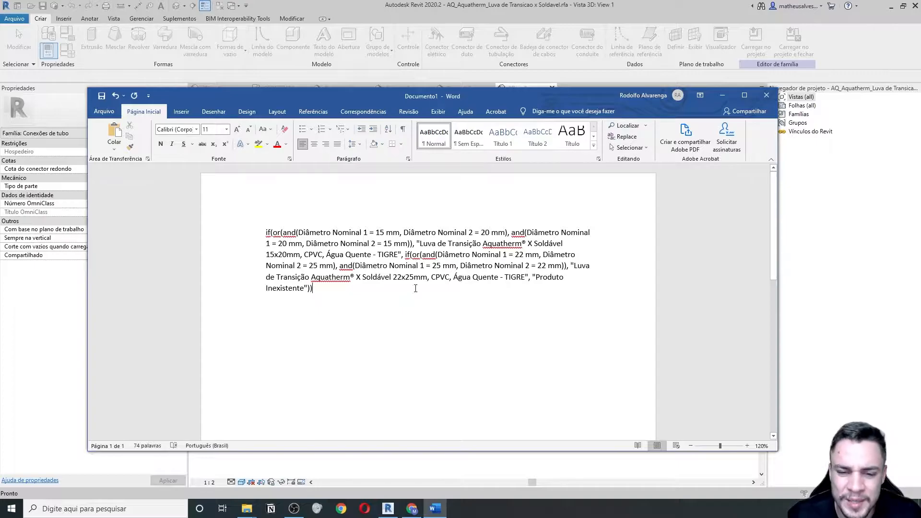
key(ctrl+a)
click(333, 292)
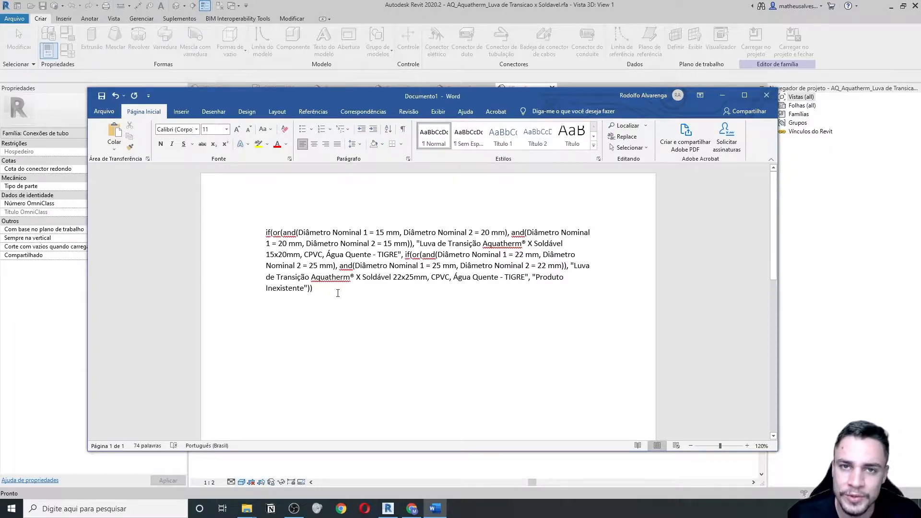
drag(335, 293, 263, 226)
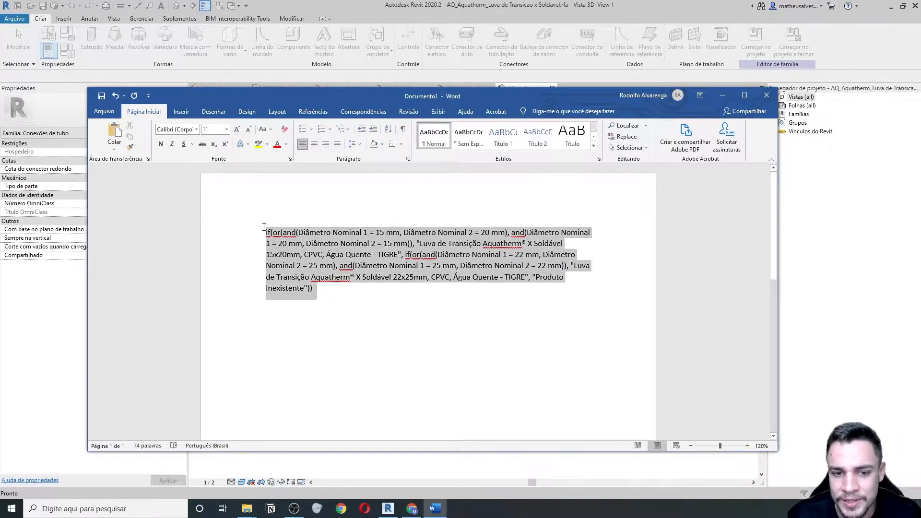
click(330, 296)
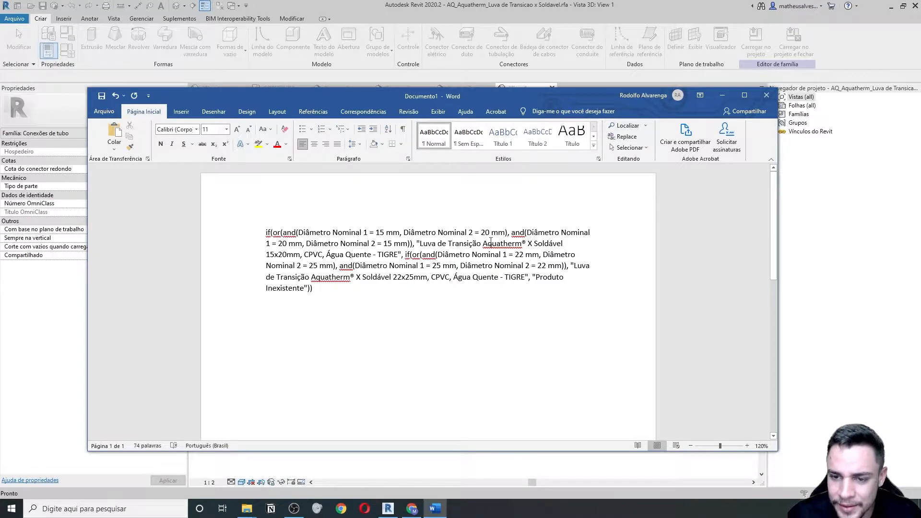
drag(392, 277, 409, 278)
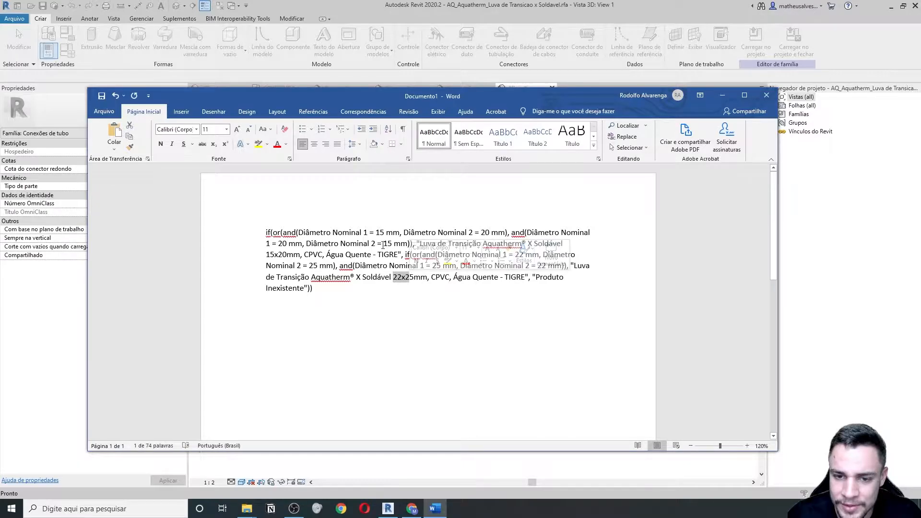
drag(267, 253, 300, 254)
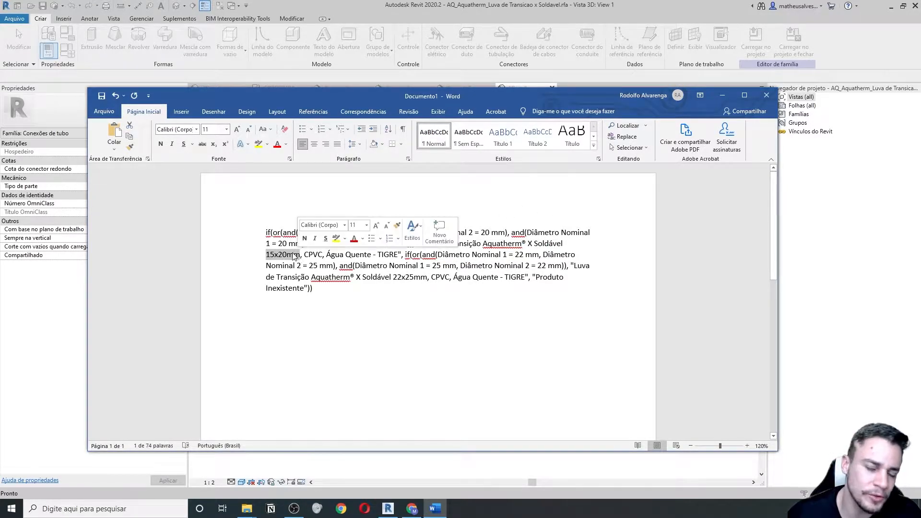
click(391, 304)
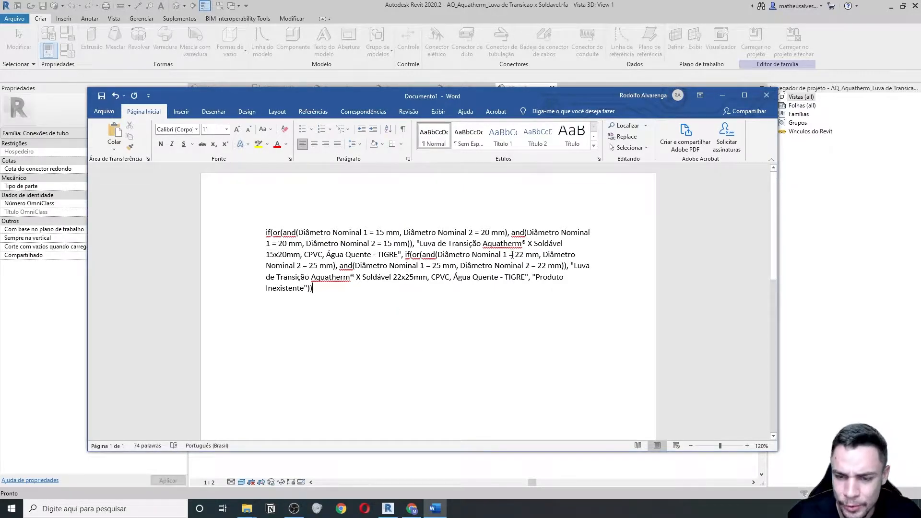
click(388, 508)
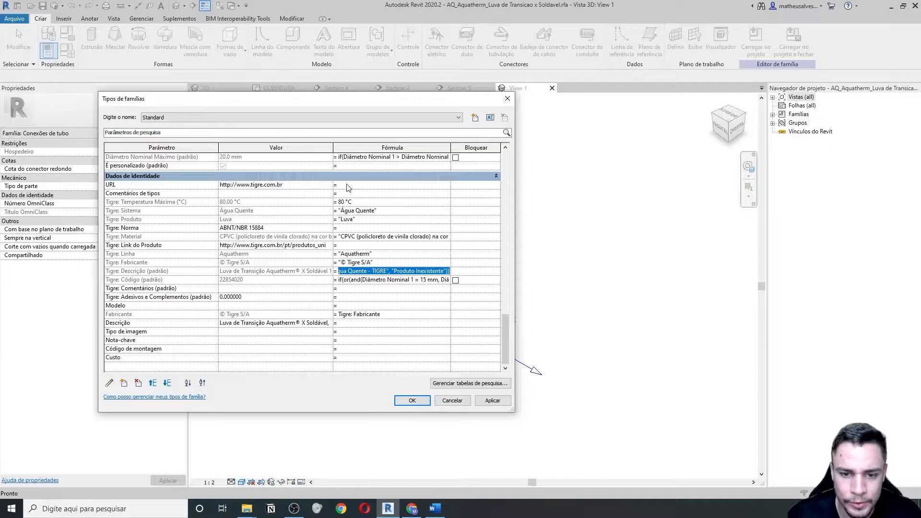
- Close Family Types and select the short Aquatherm pipe near the elbow in the 3D view
click(506, 98)
click(231, 87)
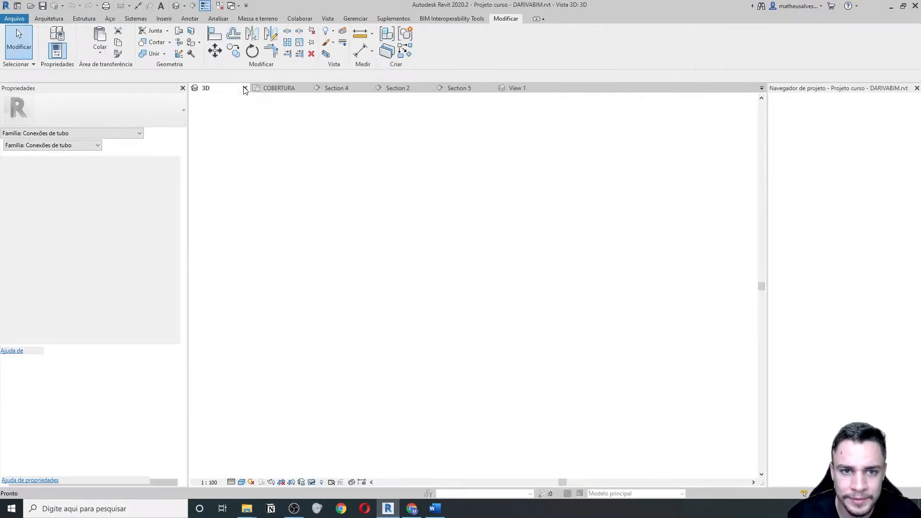
scroll(356, 220, up, 3)
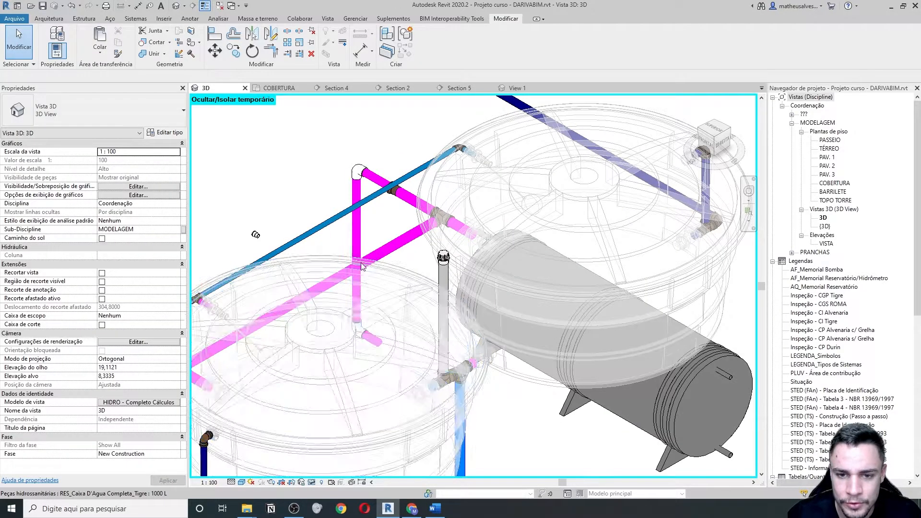
click(369, 181)
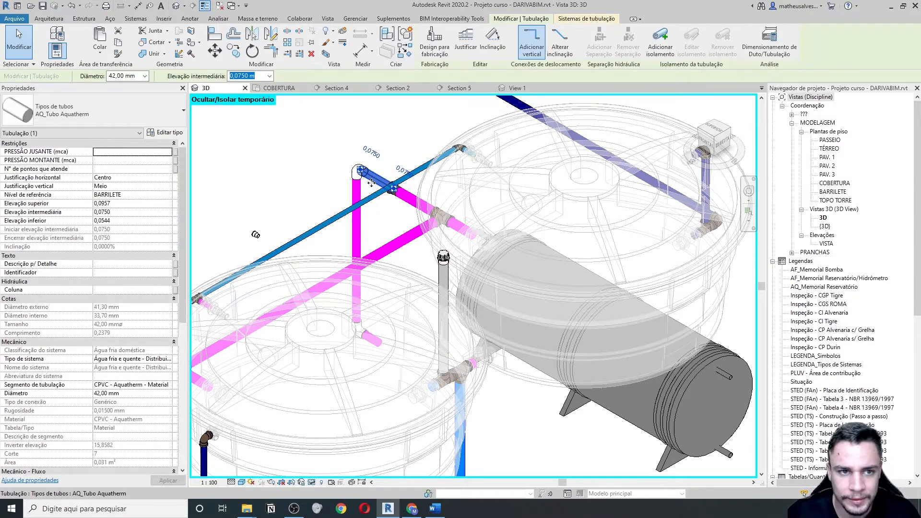
- Close the Word formula notes without saving and close the transition sleeve family view
key(alt+Tab)
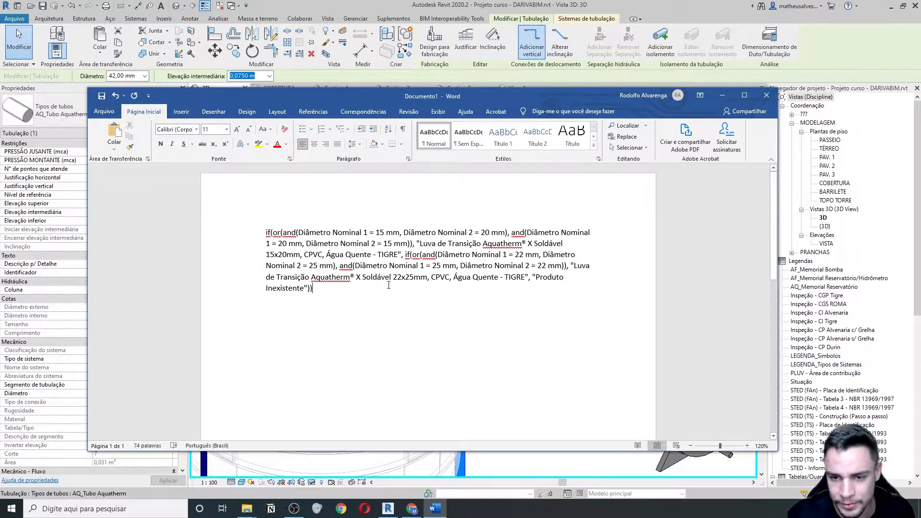
click(765, 98)
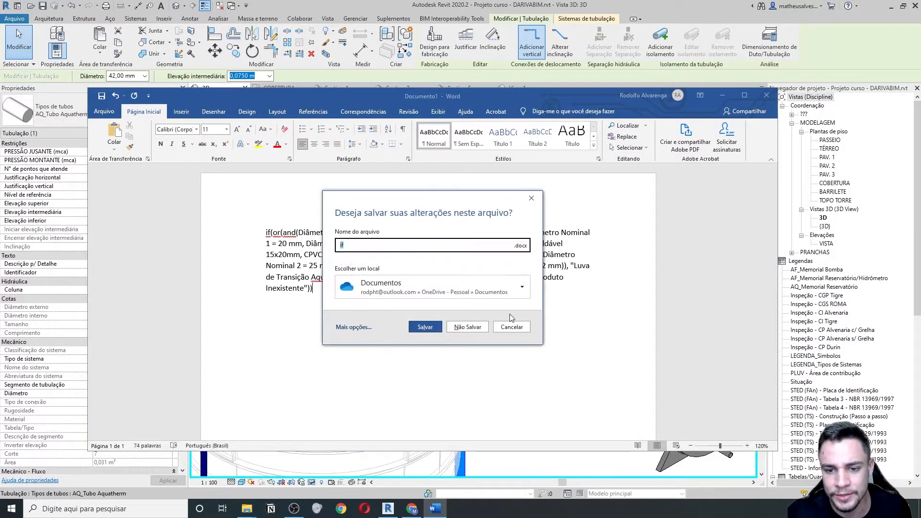
click(468, 326)
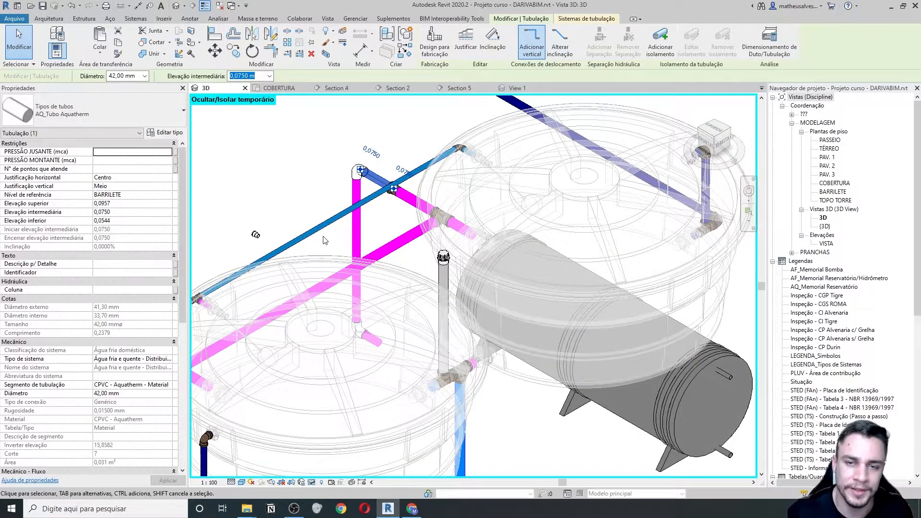
click(527, 88)
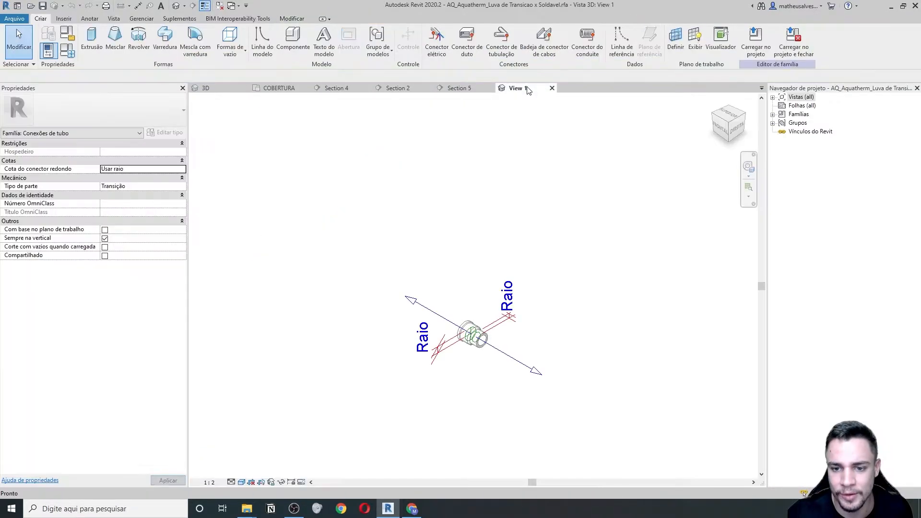
click(552, 88)
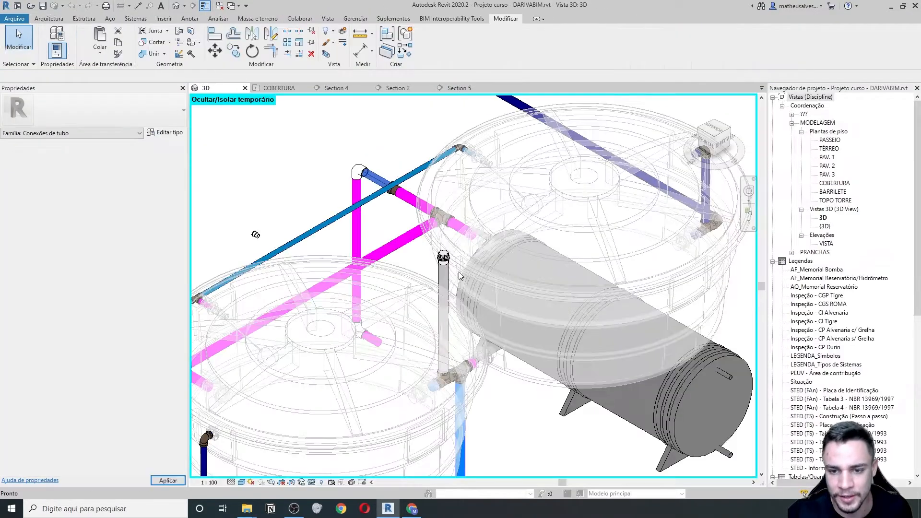
scroll(342, 238, down, 5)
- Delete the reducer bushing from the boiler pipe run in Section 5
click(459, 88)
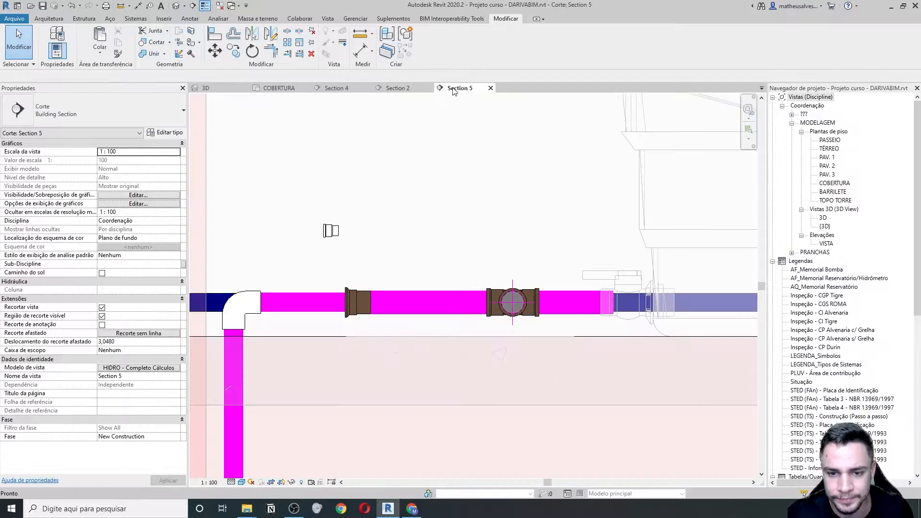
scroll(362, 265, up, 4)
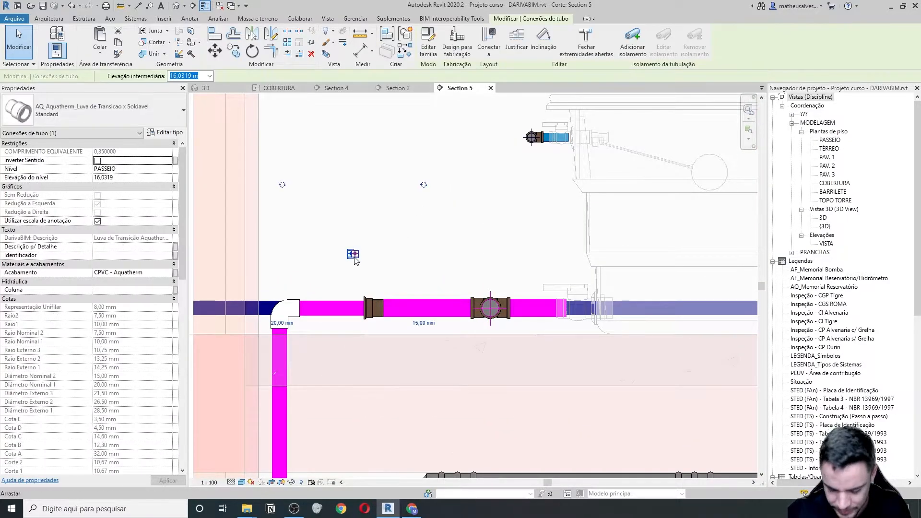
middle_drag(350, 349, 342, 273)
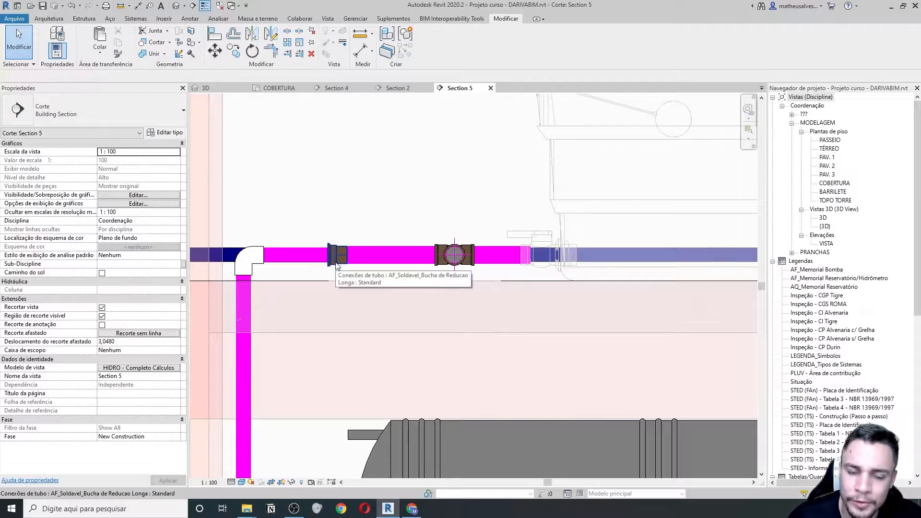
click(337, 265)
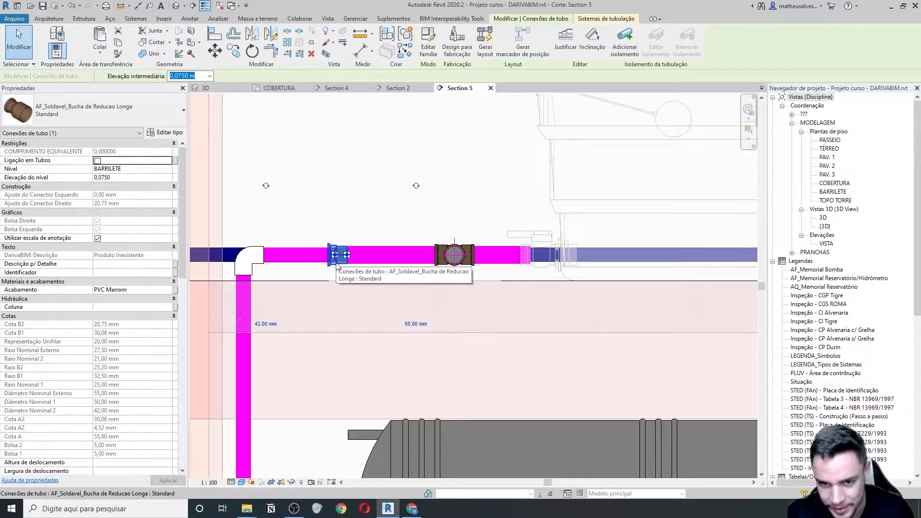
key(Delete)
- Check the pipe segment beside the valve and the 50 mm pipe segment
click(350, 258)
scroll(355, 258, up, 2)
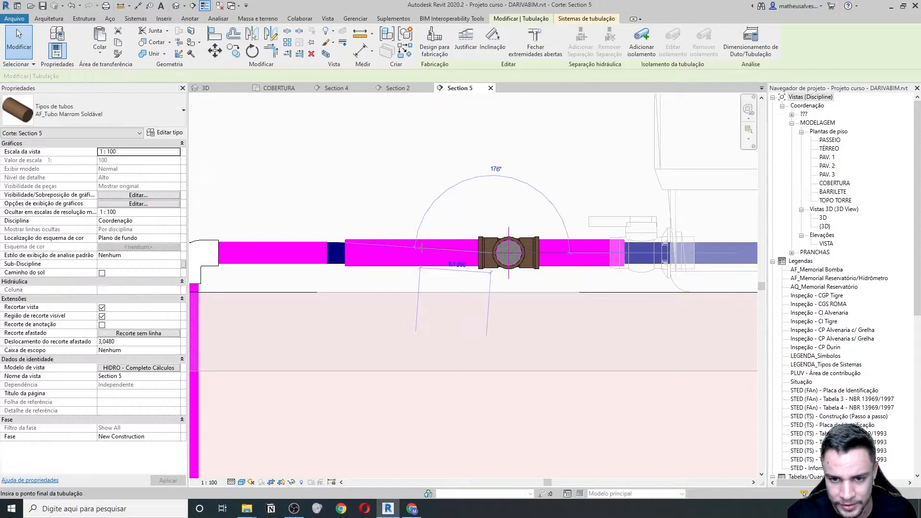
scroll(411, 253, up, 2)
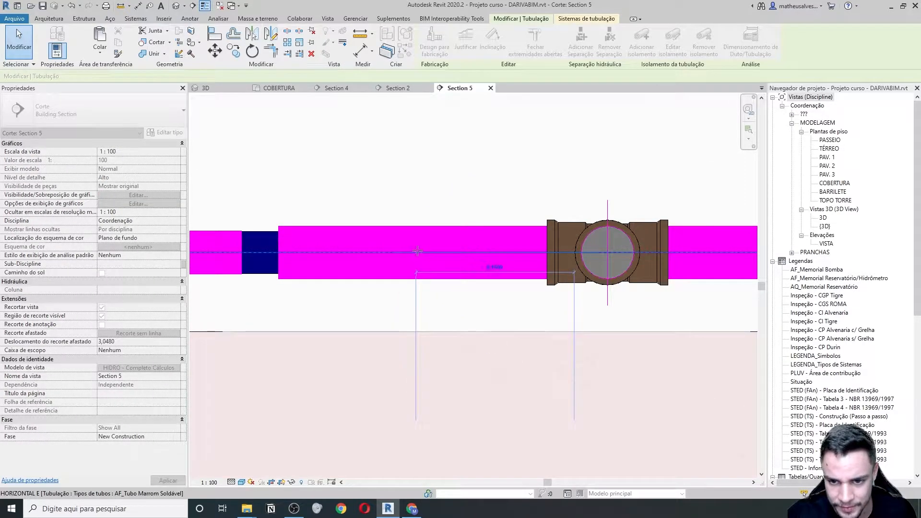
click(417, 250)
scroll(402, 261, down, 4)
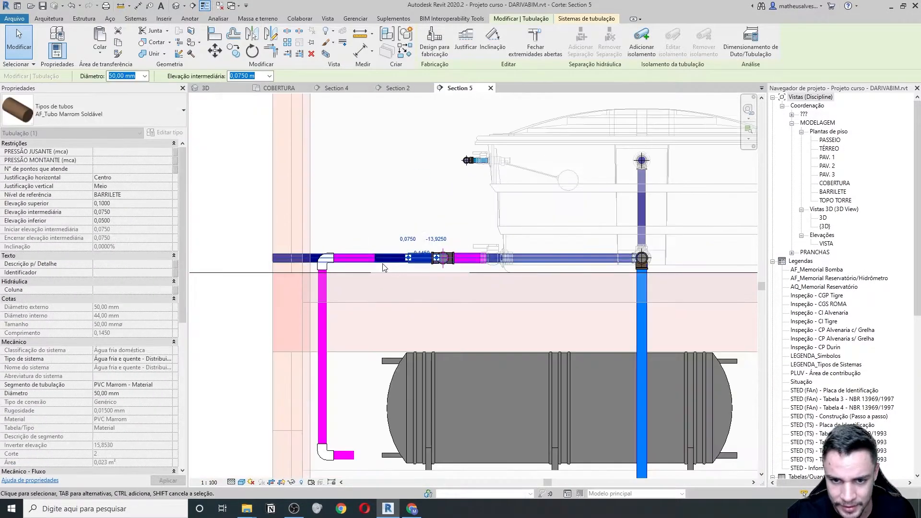
key(Escape)
- Temporarily hide the 40 mm overflow pipe and check the left Aquatherm pipe
scroll(379, 266, up, 2)
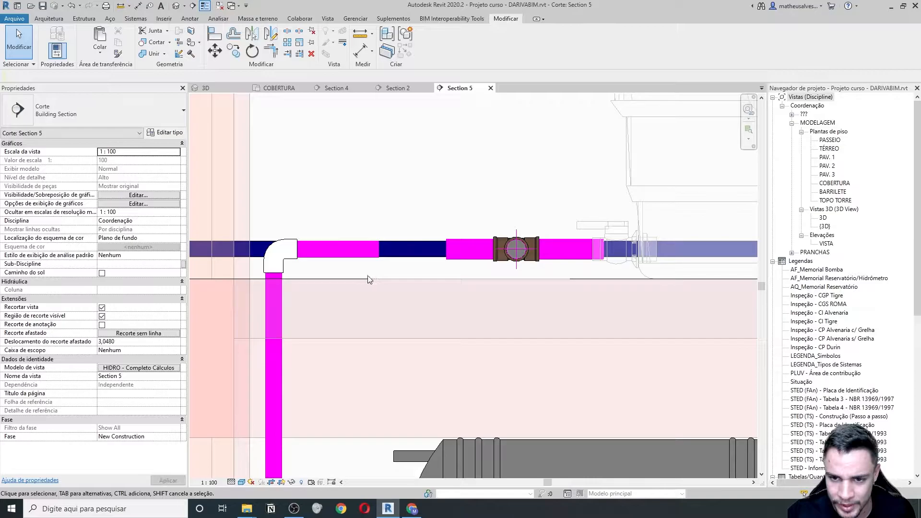
click(414, 256)
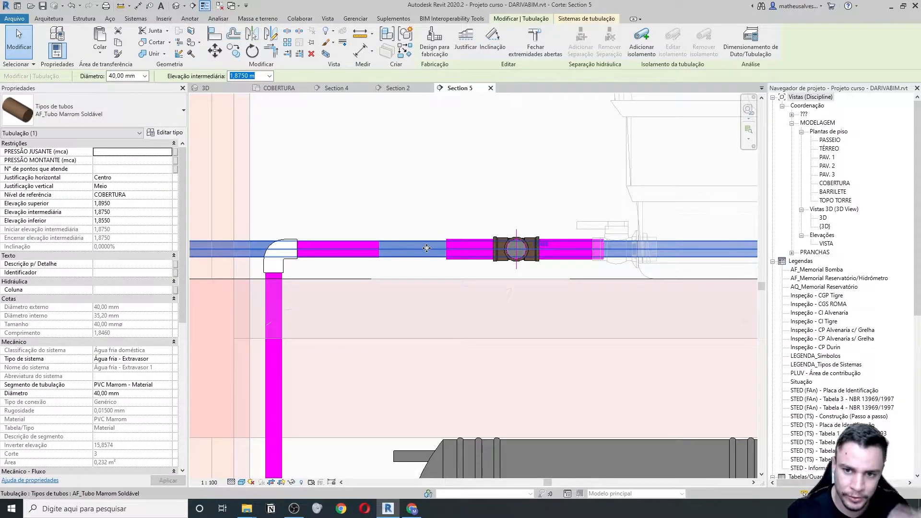
key(h)
key(h)
scroll(424, 250, up, 2)
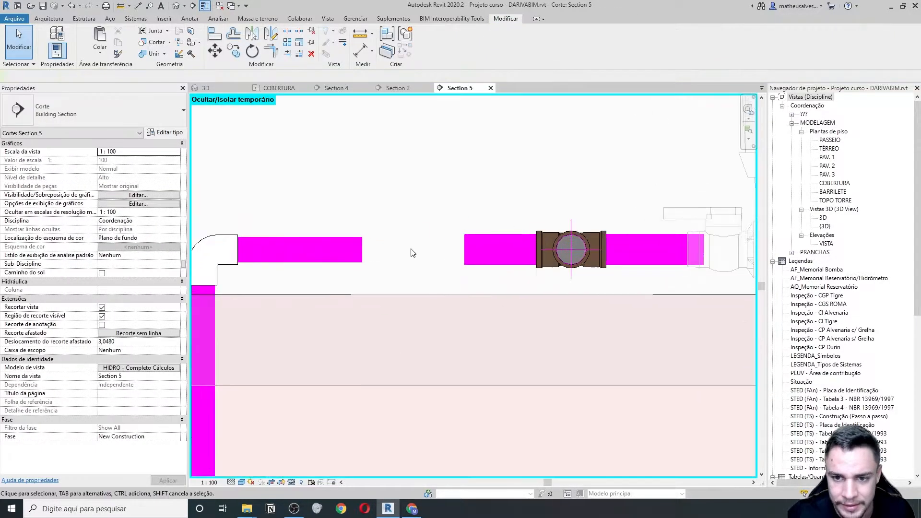
click(357, 249)
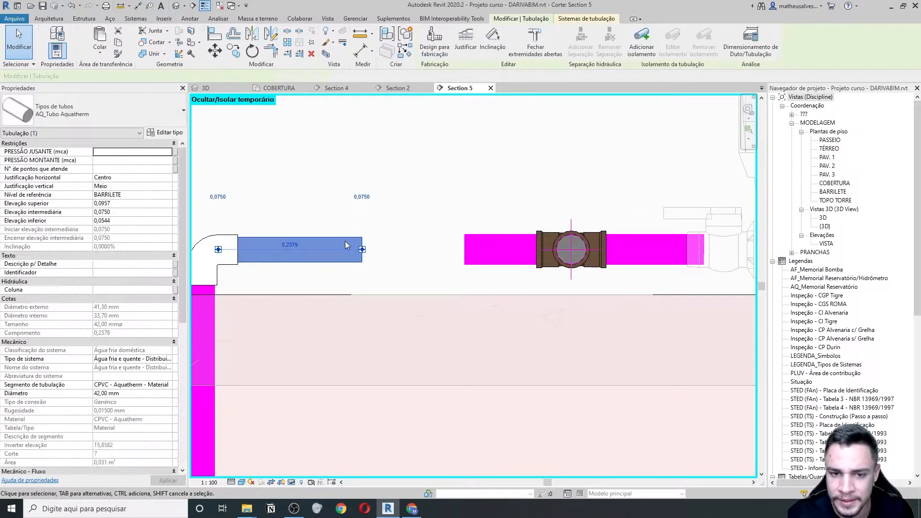
click(394, 287)
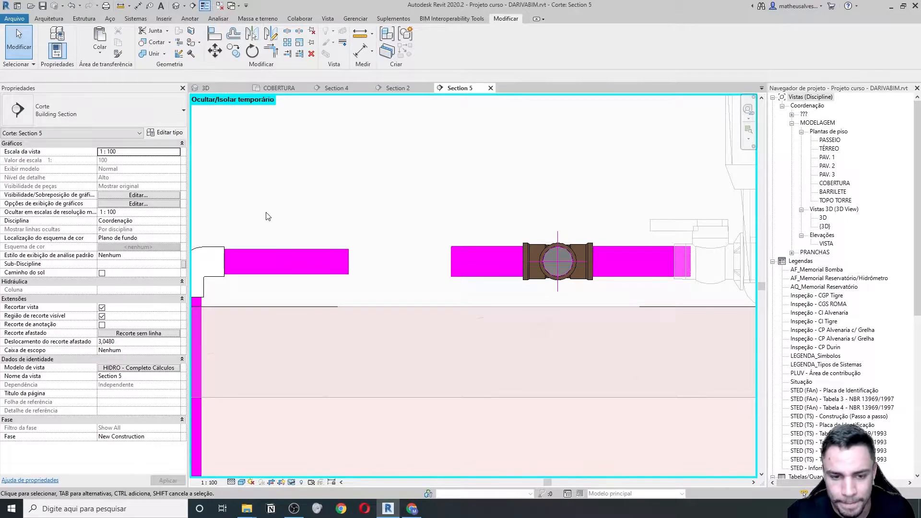
- Place an AF_Soldavel_Luva com Rosca Standard threaded coupling at the open pipe end
click(136, 20)
click(161, 34)
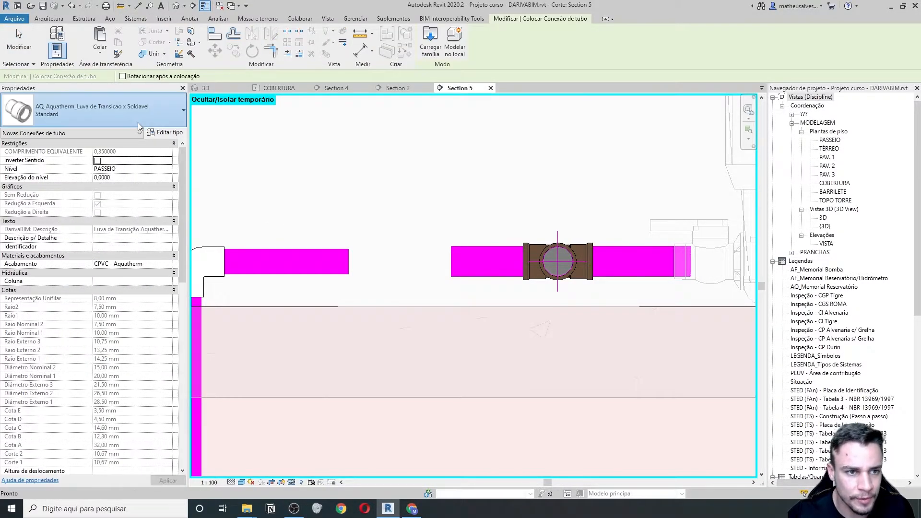
click(138, 124)
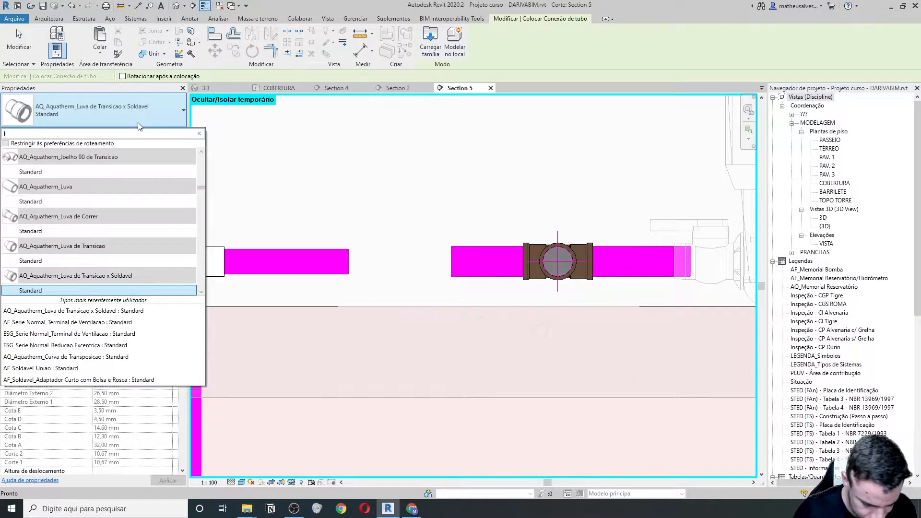
text(luva)
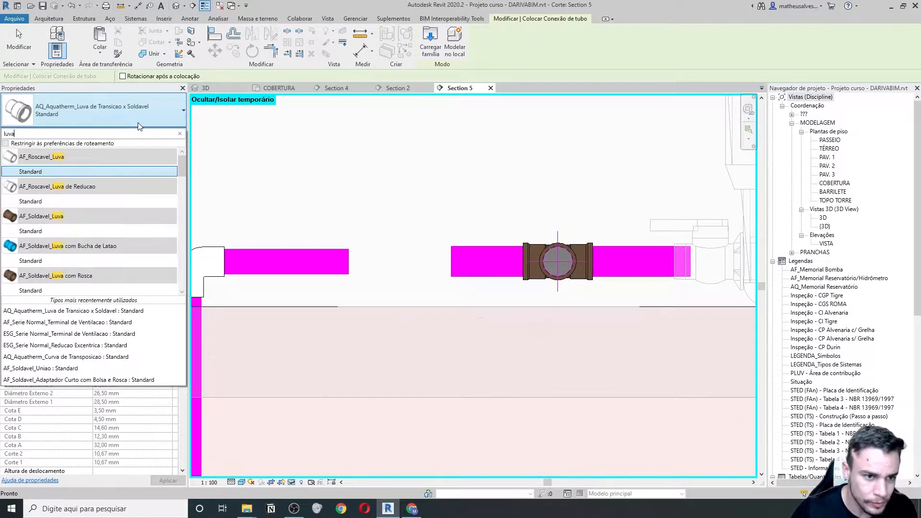
click(47, 291)
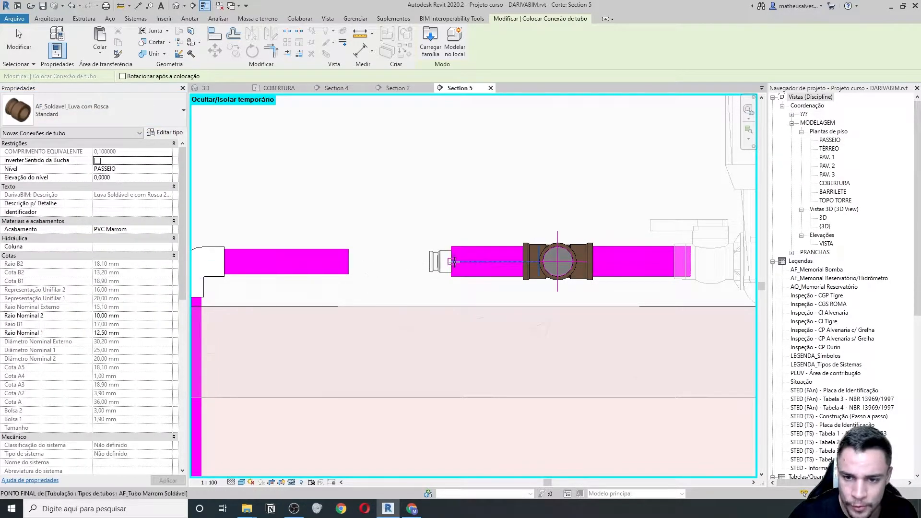
click(440, 271)
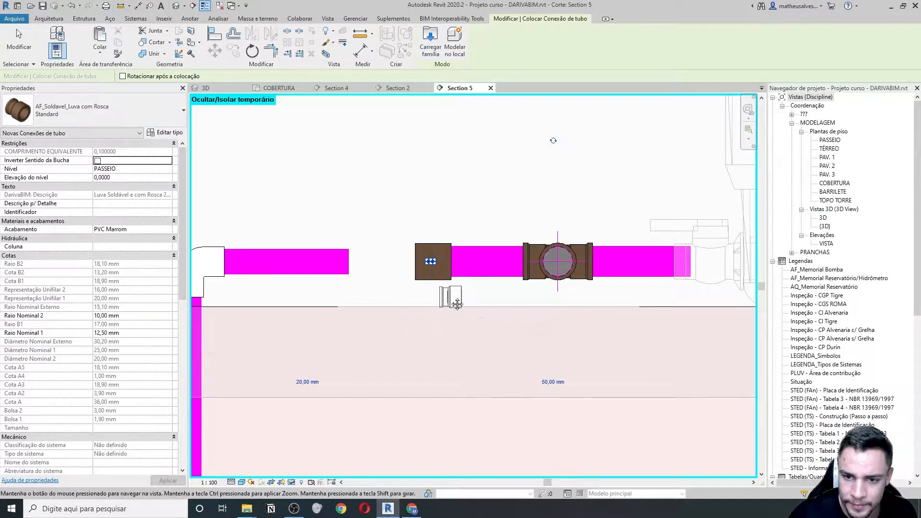
middle_drag(425, 301, 389, 296)
key(Escape)
key(Escape)
- Change the new coupling's diameter from 20 mm to 50 mm
click(391, 274)
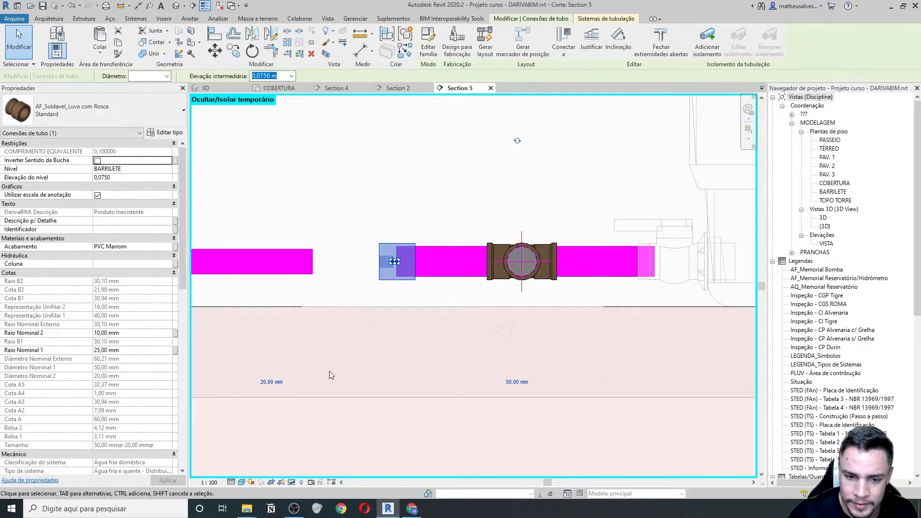
click(278, 383)
text(50)
key(Return)
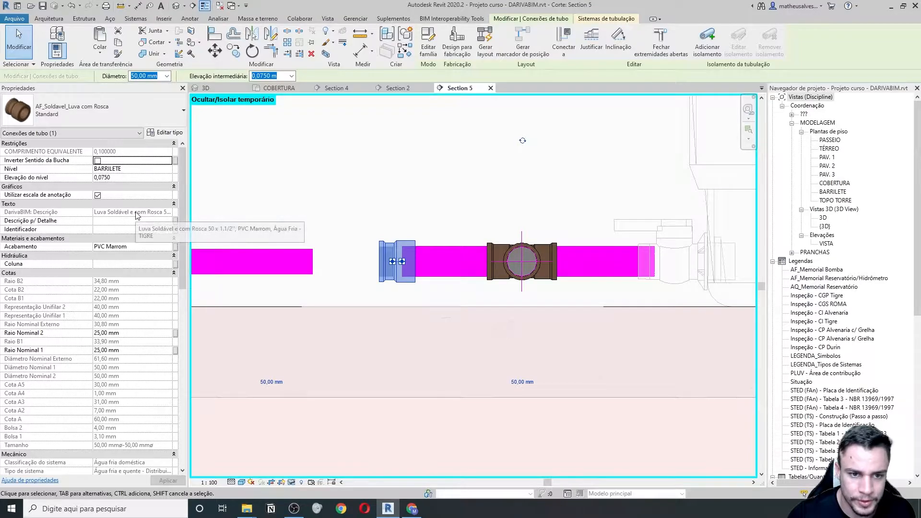
middle_drag(321, 283, 361, 288)
key(Escape)
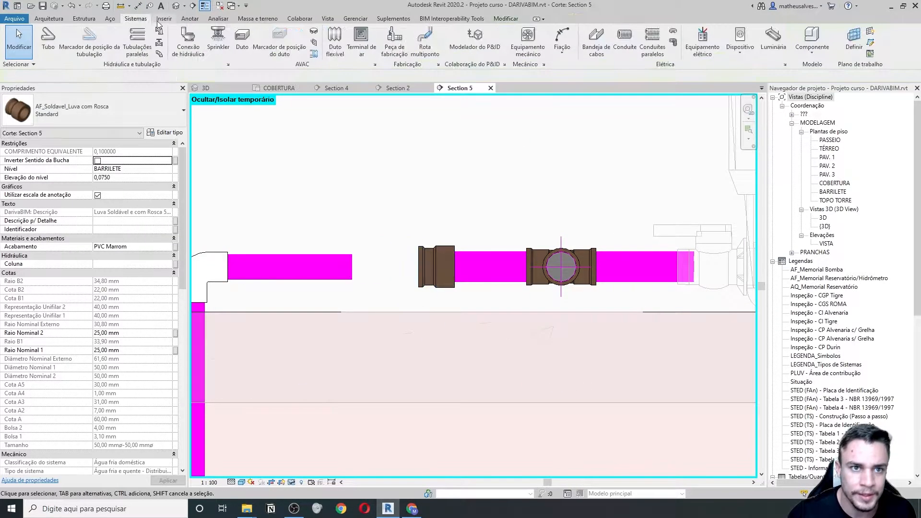
- Place an AQ_Aquatherm_Conector Standard fitting at the left pipe's end
click(159, 32)
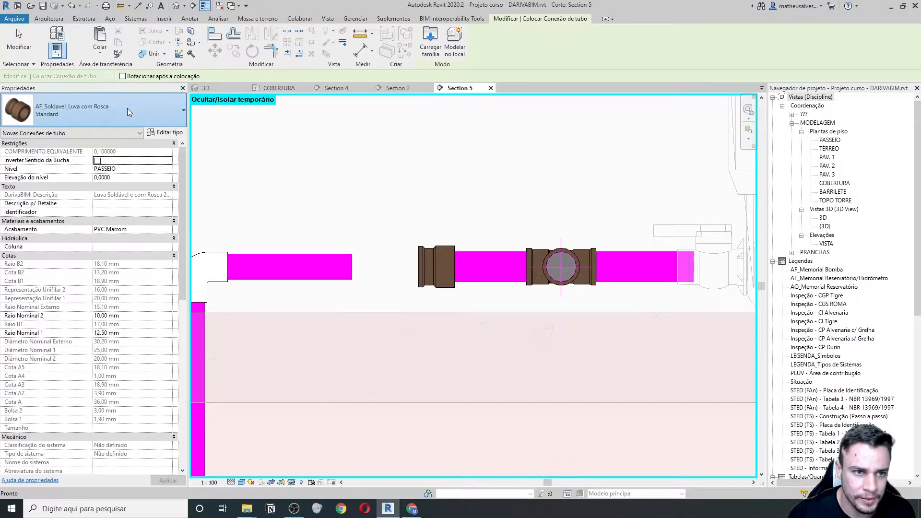
click(128, 108)
text(con)
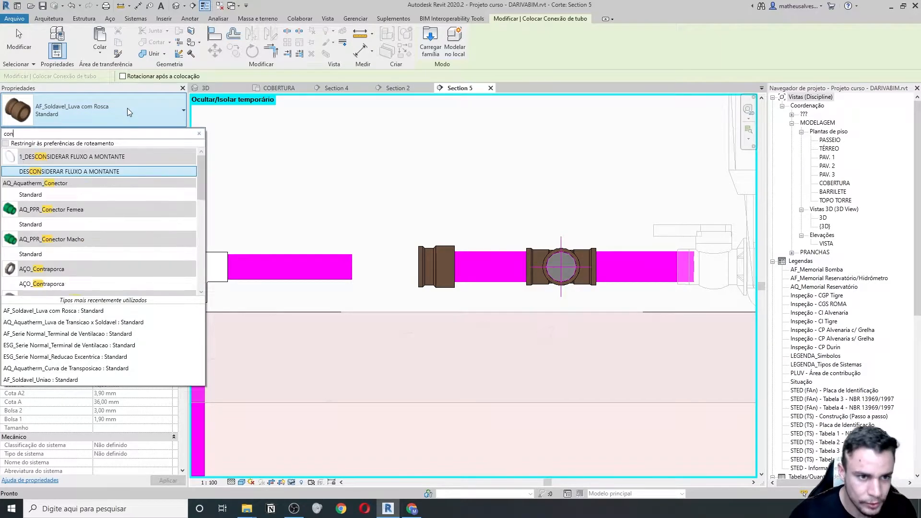
text(e)
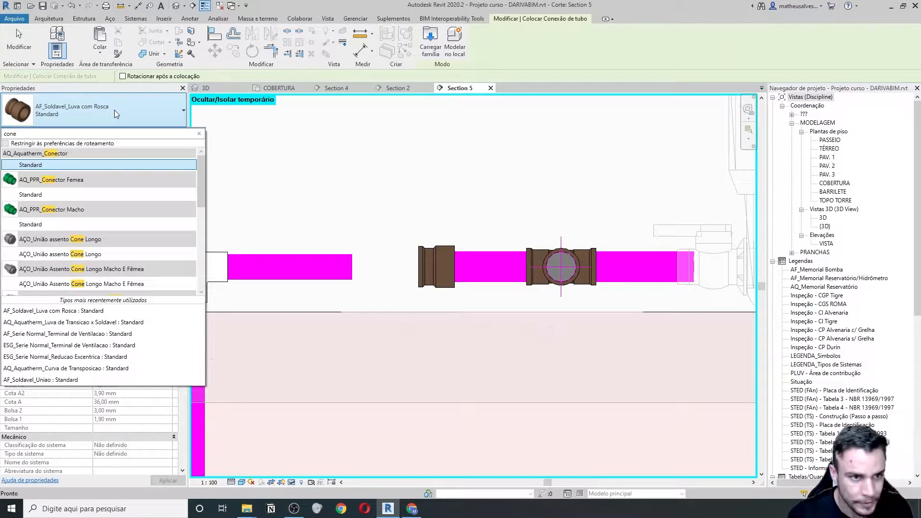
text(ct)
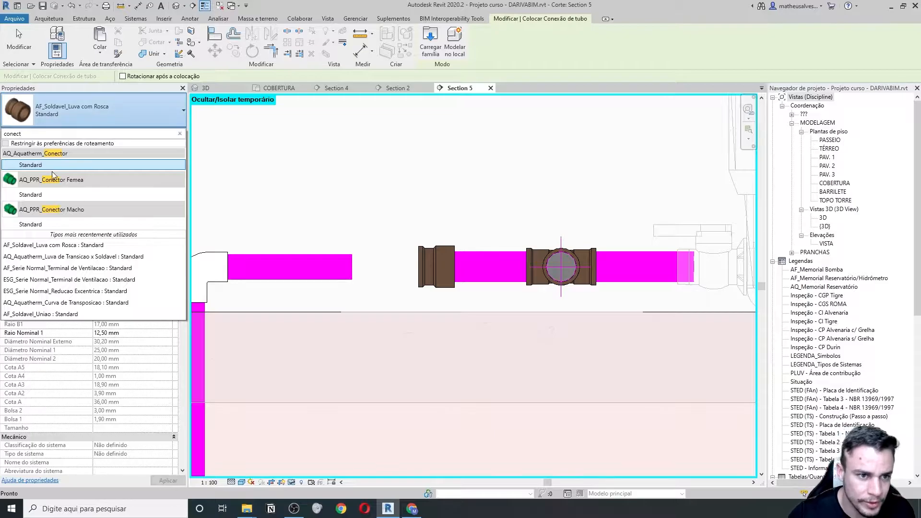
click(34, 166)
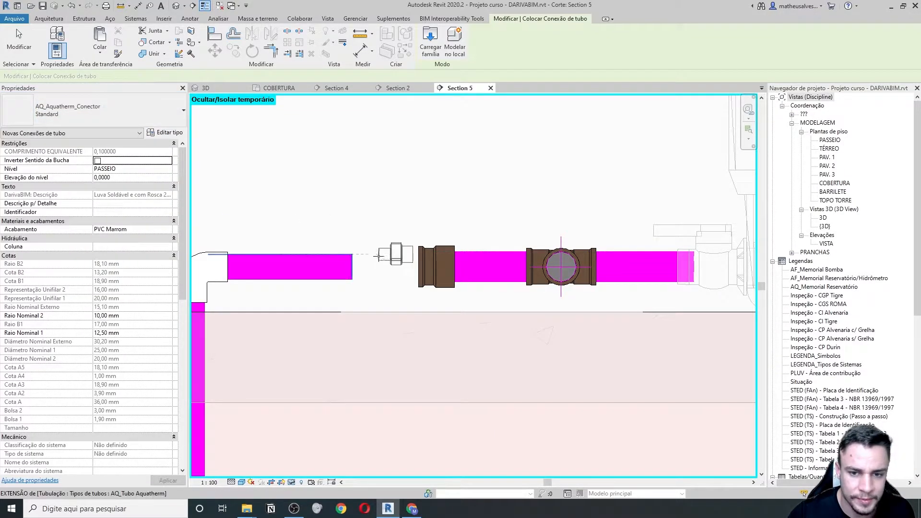
click(352, 267)
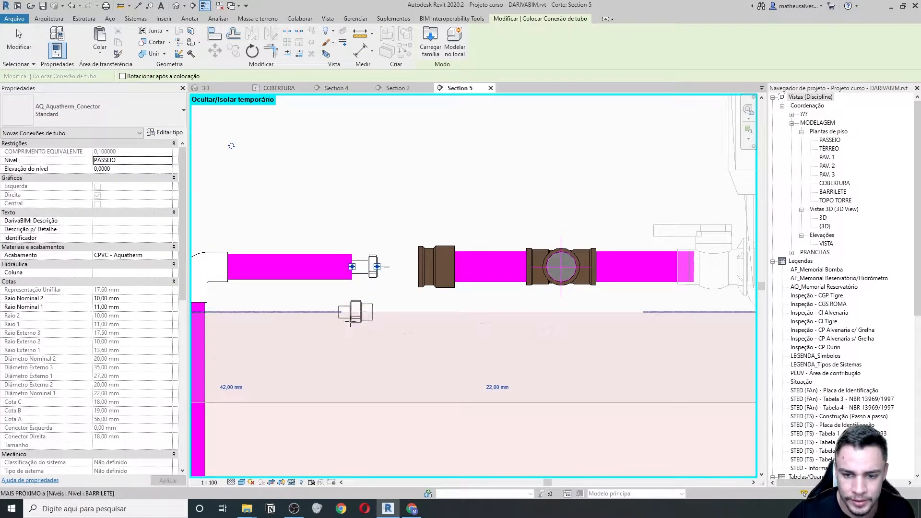
key(Escape)
- Resize the new connector from 22 mm to 50 mm
click(372, 266)
click(498, 388)
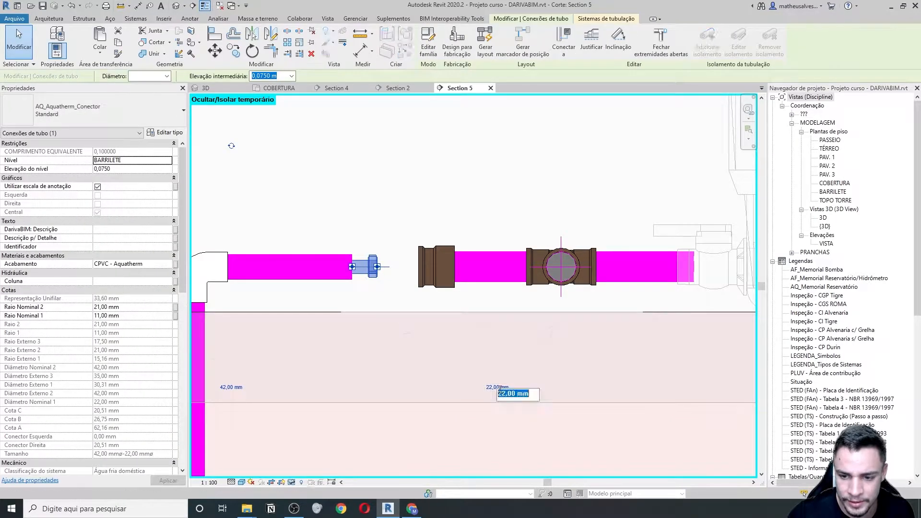
text(50)
key(Return)
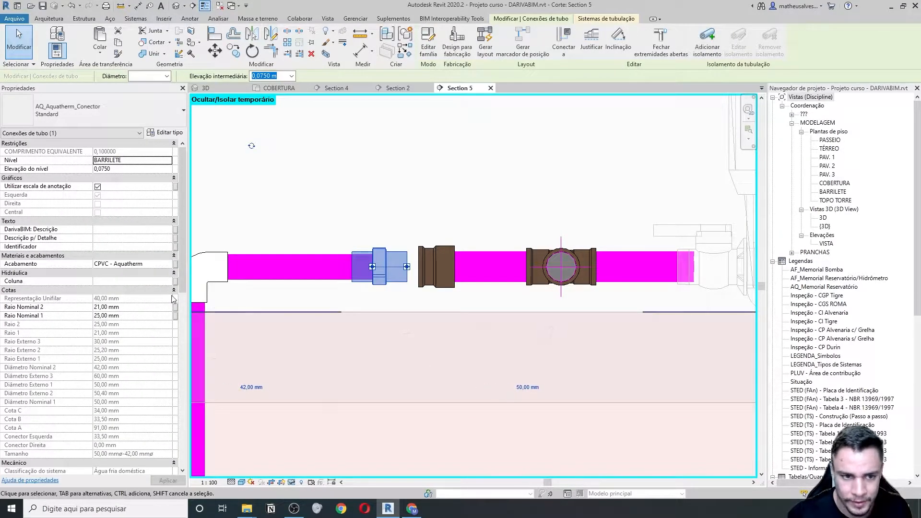
- Move the connector against the brown threaded coupling to join the runs
scroll(140, 266, down, 5)
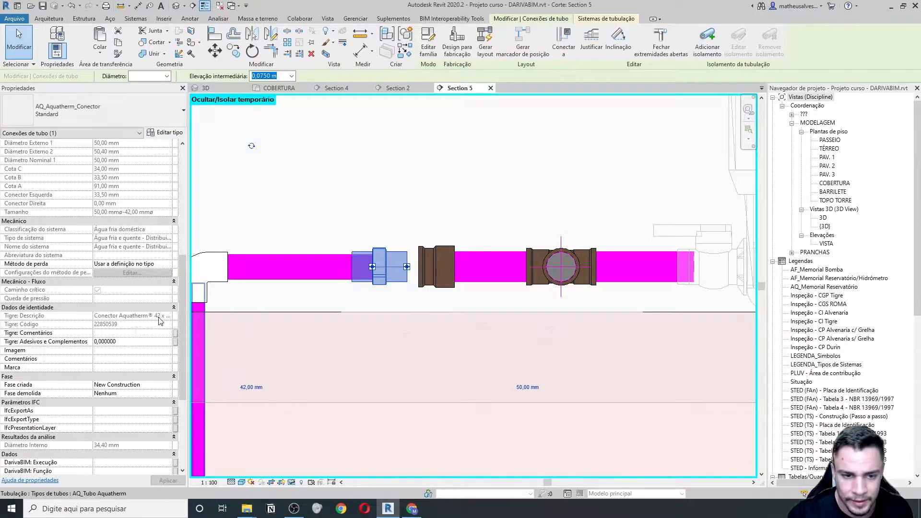
middle_drag(413, 303, 355, 323)
scroll(337, 287, up, 2)
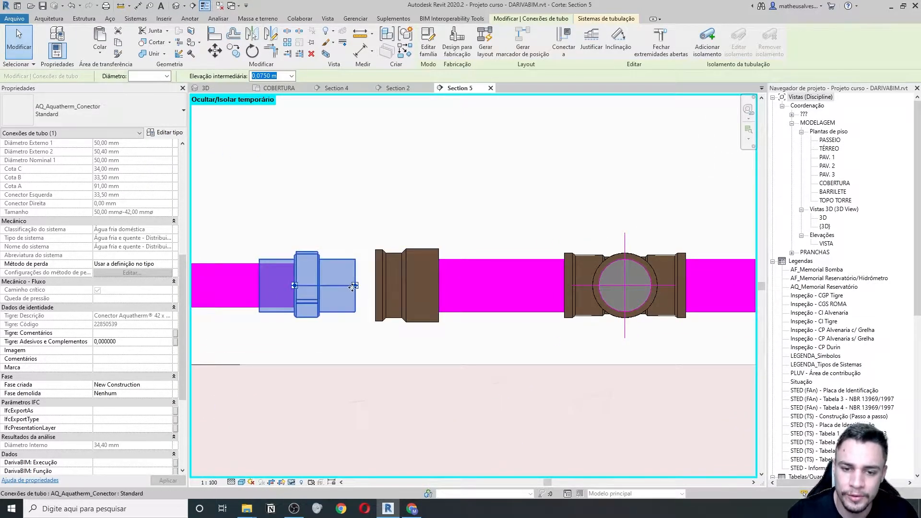
drag(356, 289, 400, 288)
scroll(417, 334, down, 2)
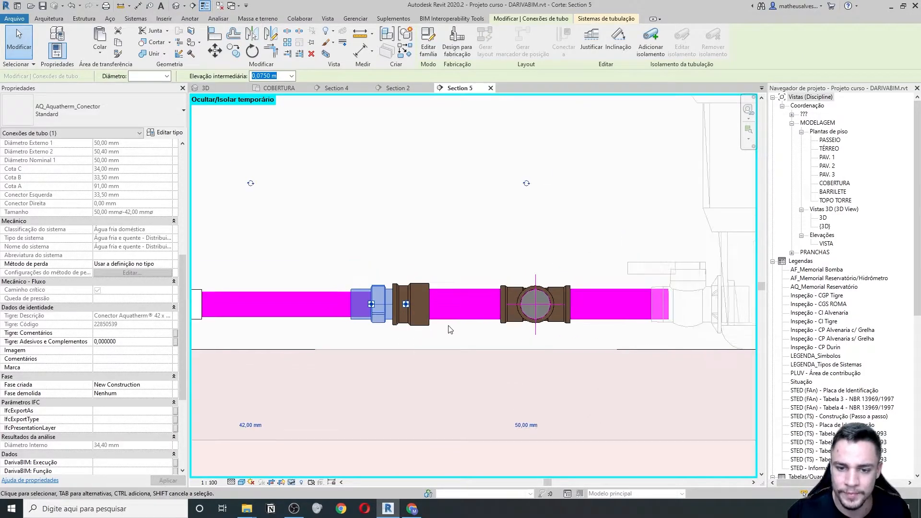
scroll(450, 329, down, 2)
key(Escape)
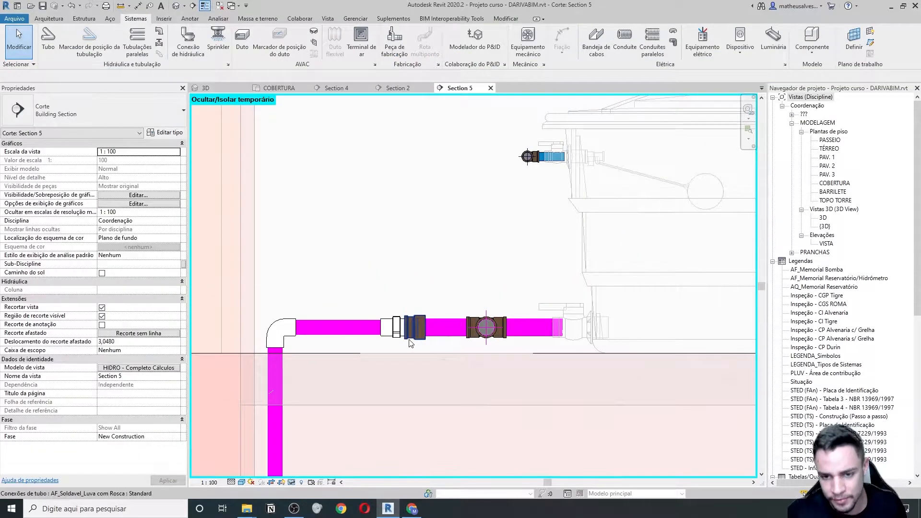
- Nudge the brown threaded coupling and pipe run slightly downward
click(410, 342)
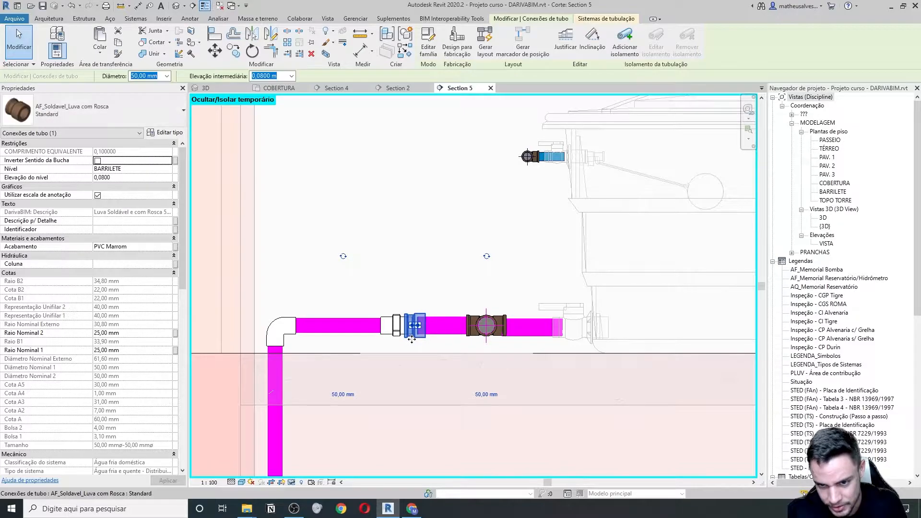
key(Down)
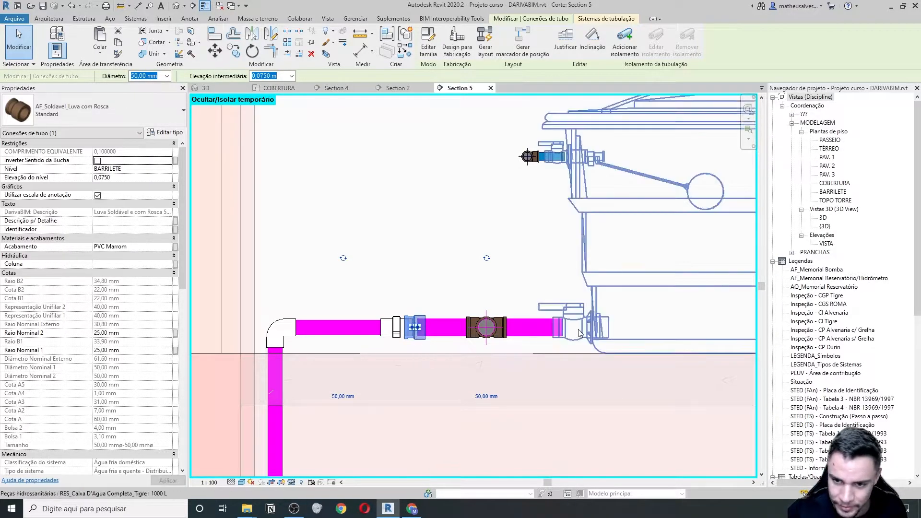
scroll(571, 328, up, 1)
key(Escape)
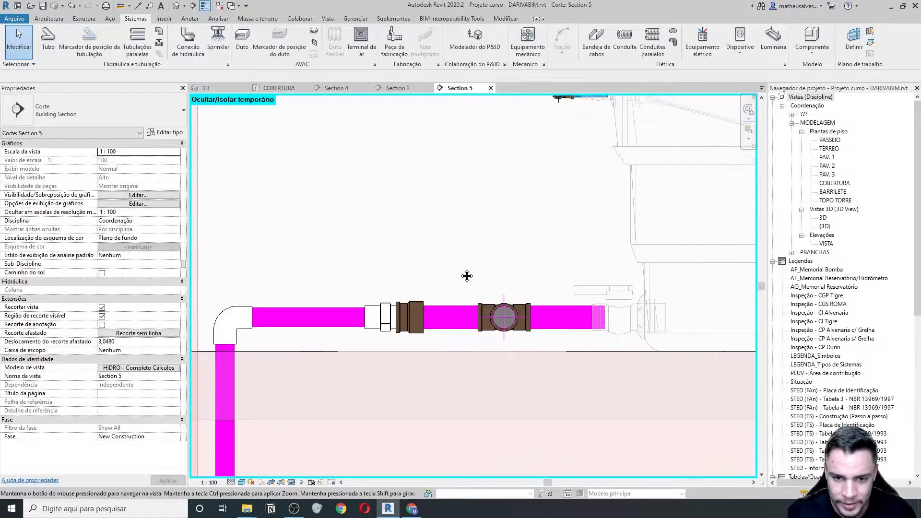
- Change the boiler tank's inlet size from 28 mm to 42 mm
scroll(402, 290, down, 1)
scroll(442, 298, down, 1)
middle_drag(351, 332, 374, 251)
middle_drag(374, 459, 379, 368)
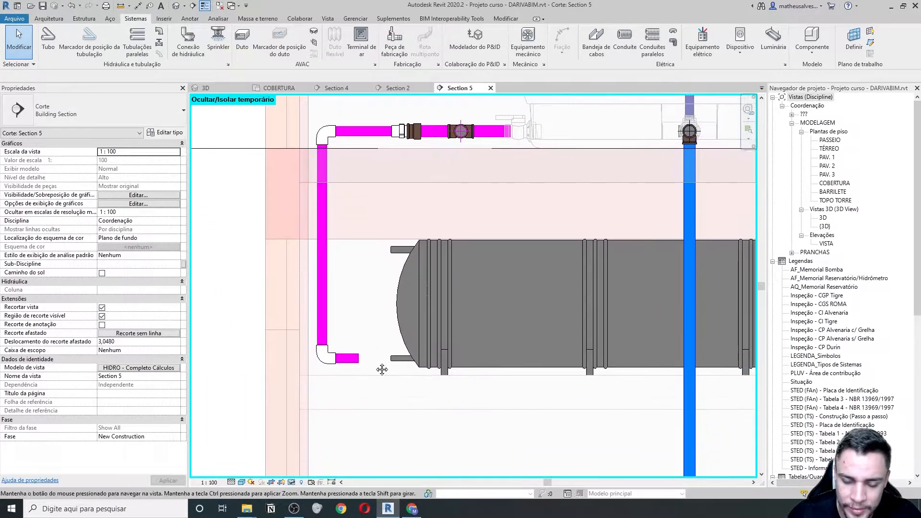
scroll(381, 361, down, 1)
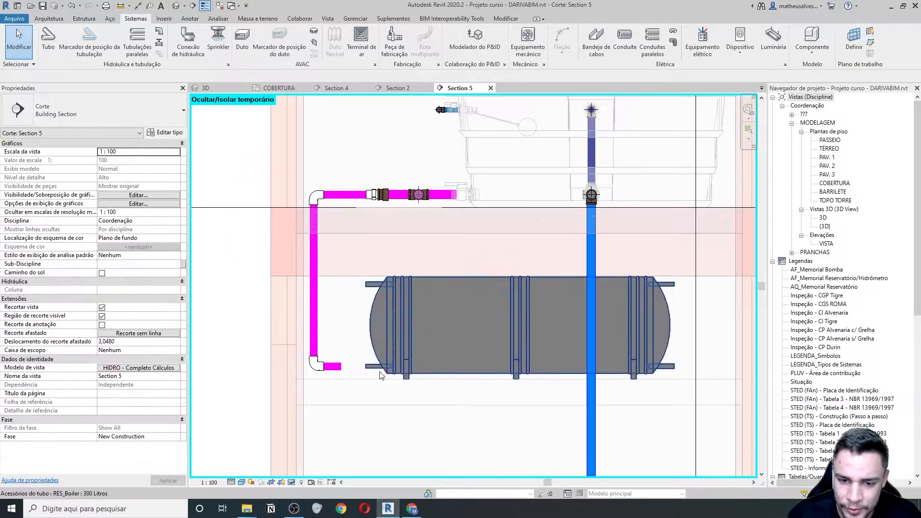
click(392, 362)
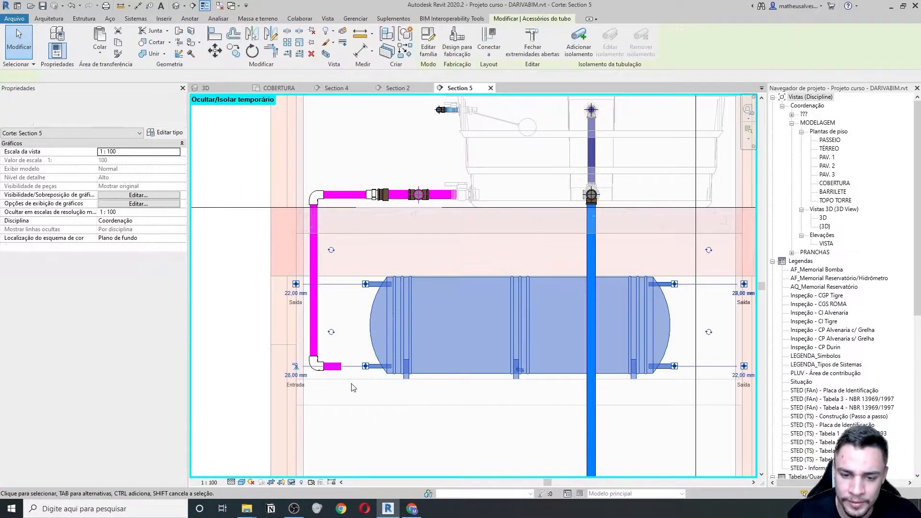
scroll(350, 378, up, 2)
click(279, 369)
text(42)
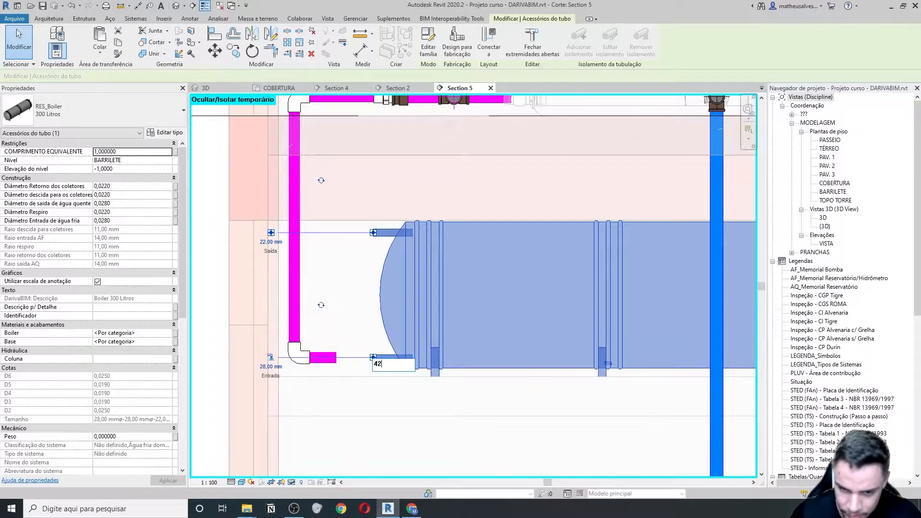
key(Return)
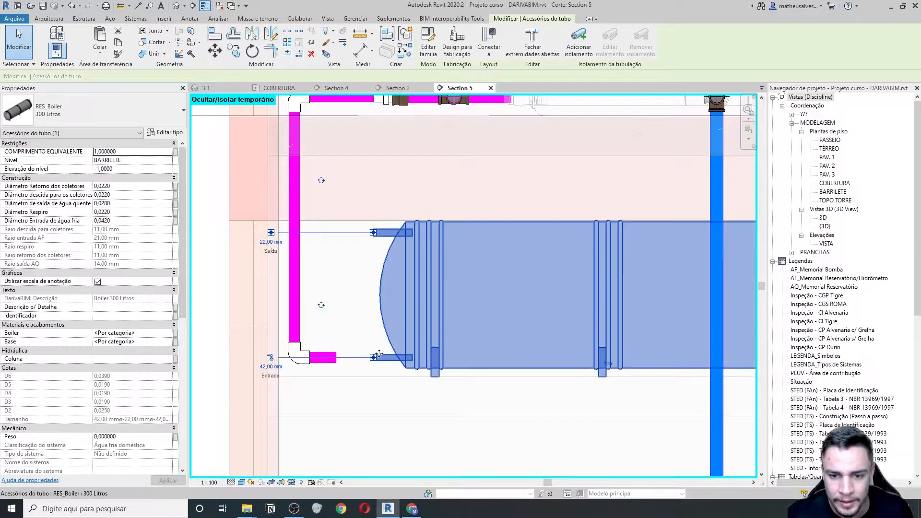
- Start the Pipe Fitting tool near the boiler's lower connector, then cancel placement
scroll(376, 353, up, 2)
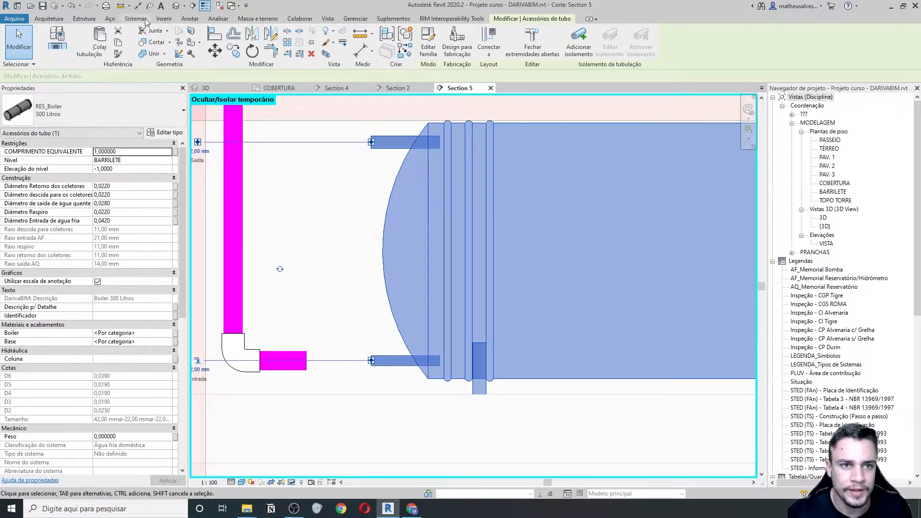
click(144, 19)
click(158, 32)
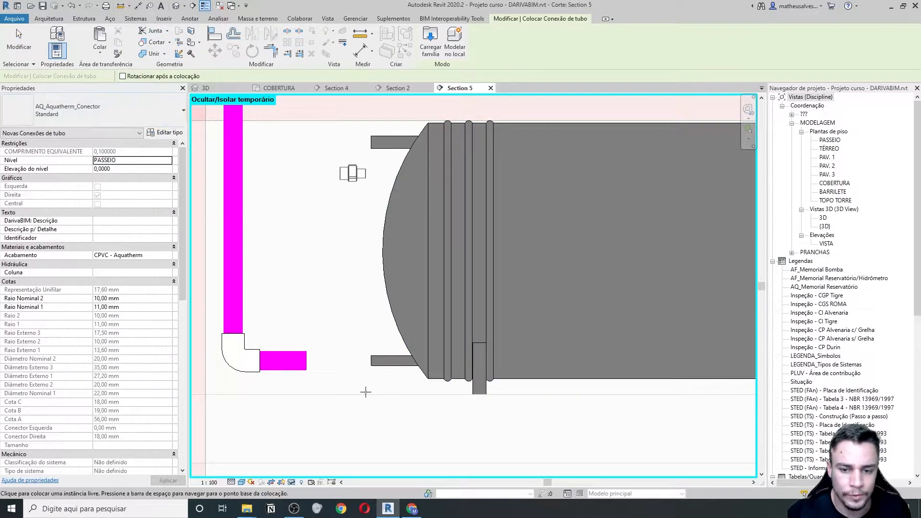
scroll(360, 367, down, 3)
scroll(287, 384, up, 2)
scroll(364, 379, up, 2)
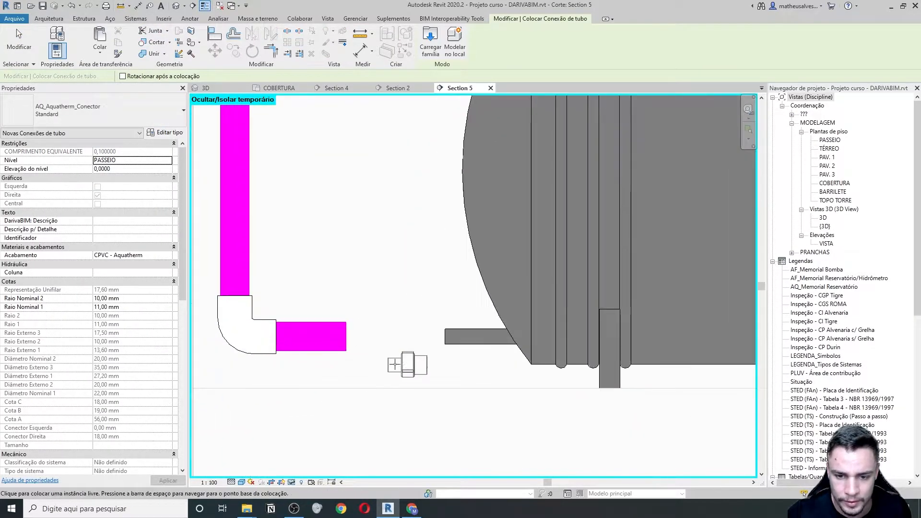
scroll(405, 372, down, 4)
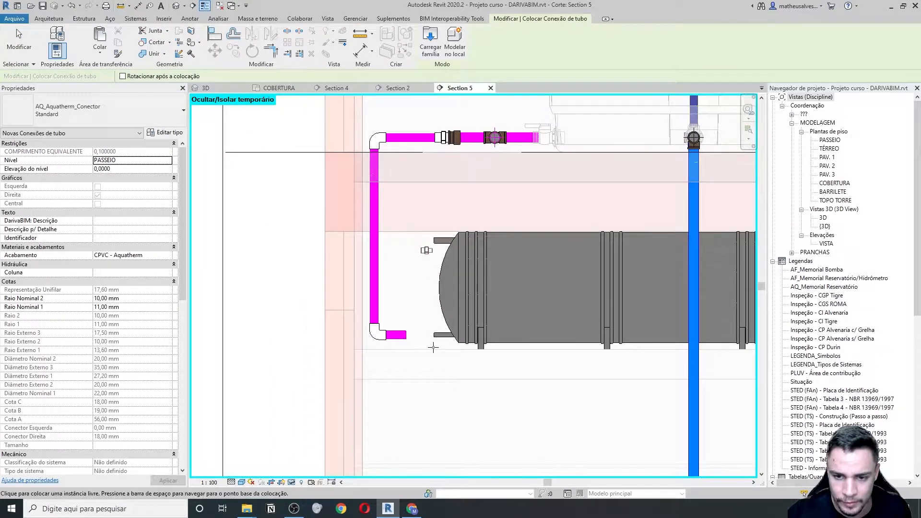
middle_drag(433, 339, 387, 330)
scroll(387, 330, up, 2)
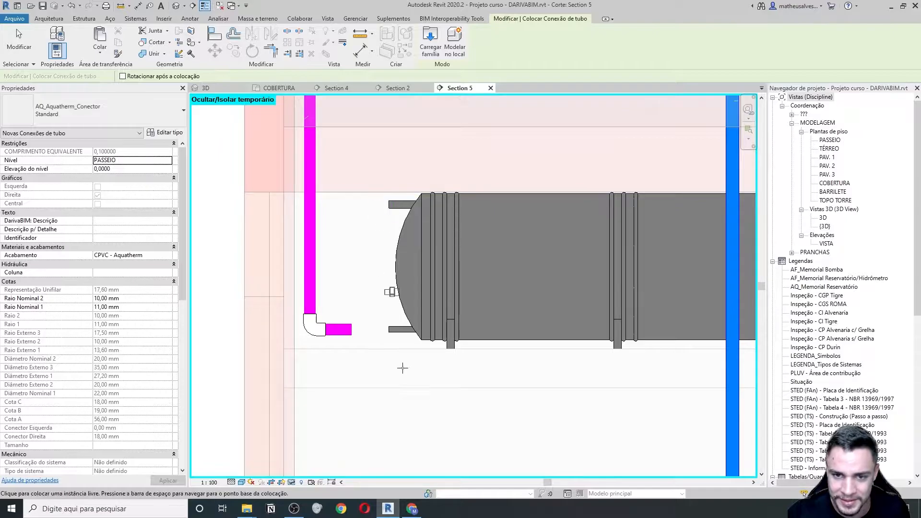
key(Escape)
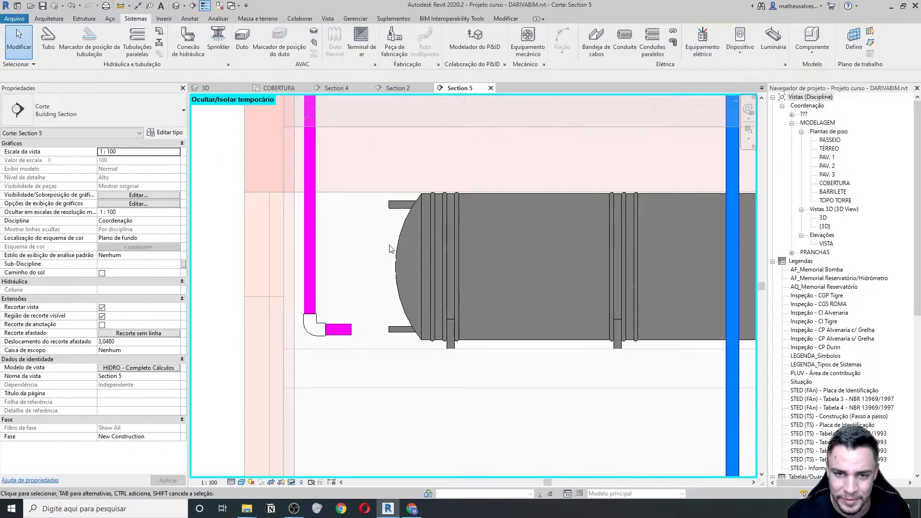
scroll(389, 247, down, 3)
- In the COBERTURA plan, temporarily hide the pipe segment over the branch
click(278, 87)
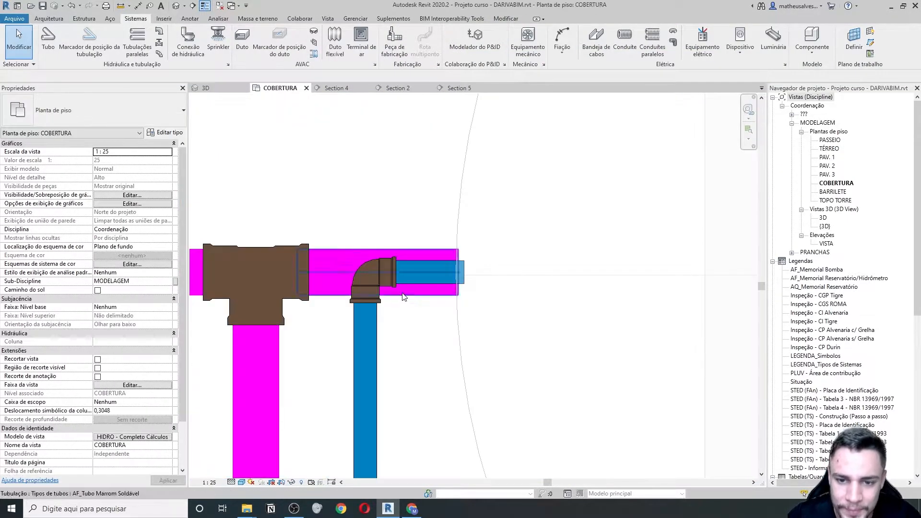
scroll(307, 268, down, 5)
scroll(288, 299, up, 2)
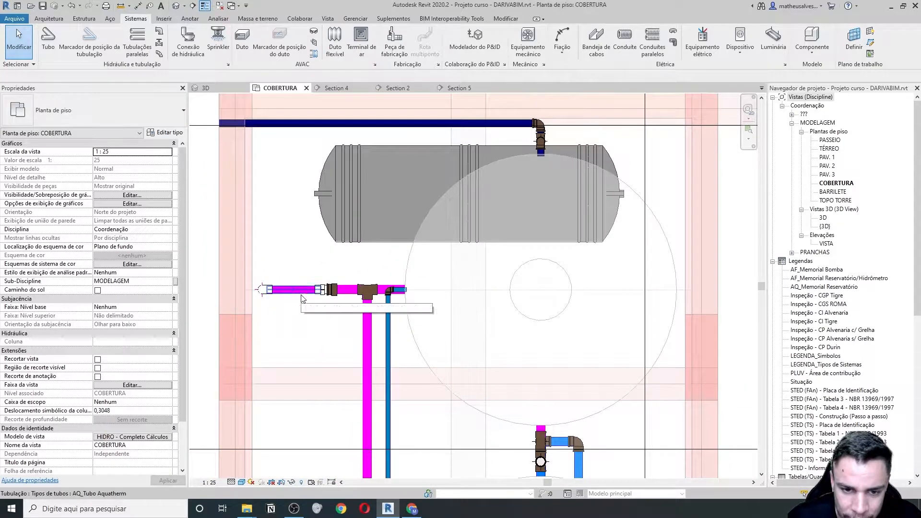
click(304, 298)
key(h)
key(h)
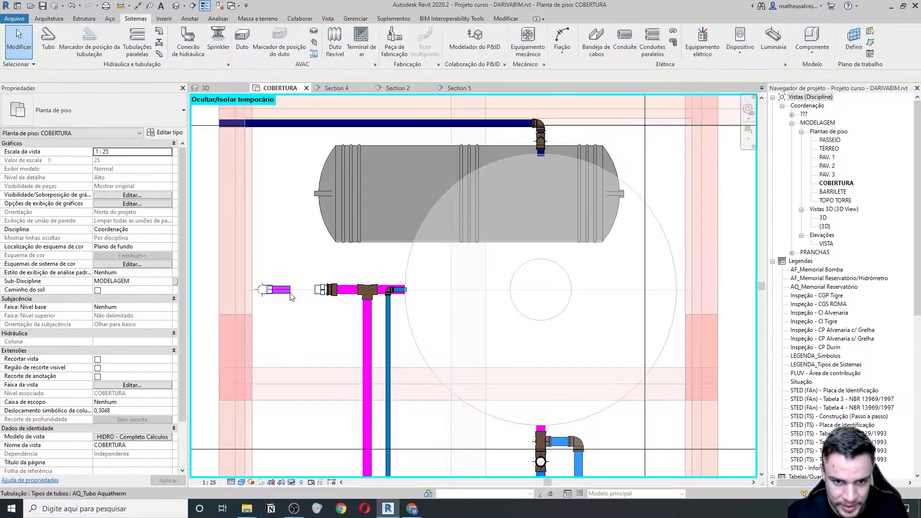
- Draw a new pipe with an elbow from the short pipe's end toward the boiler
click(289, 292)
scroll(294, 294, up, 3)
click(282, 285)
scroll(285, 288, down, 4)
scroll(302, 308, up, 2)
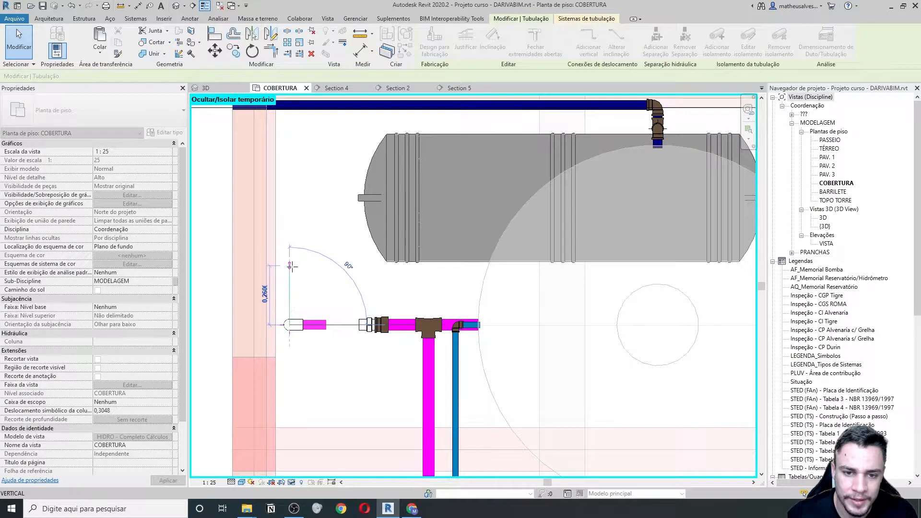
click(291, 266)
right_click(291, 266)
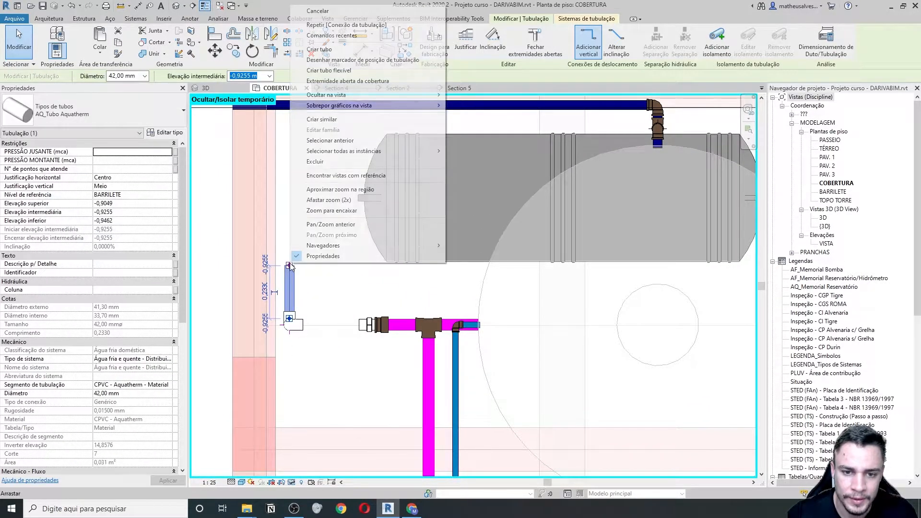
click(320, 50)
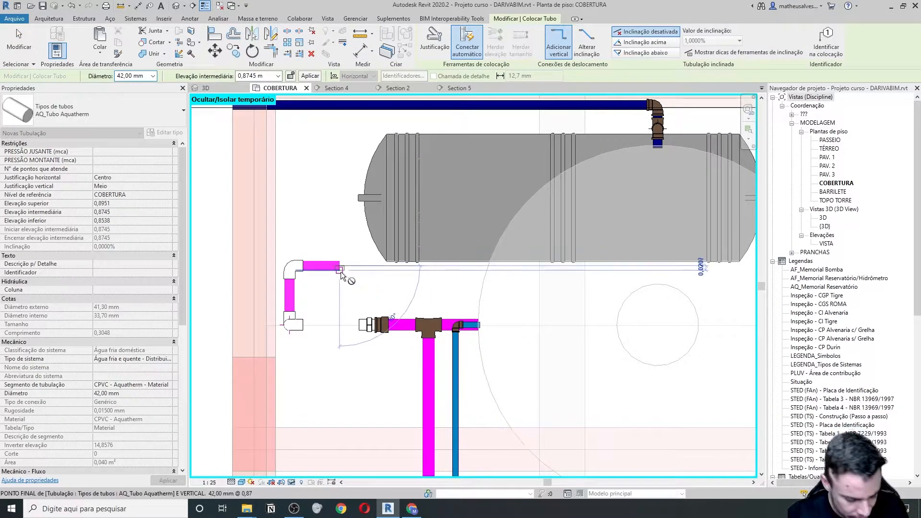
key(Escape)
key(Escape)
- Align the new magenta pipe to the boiler's centreline with AL
key(a)
key(l)
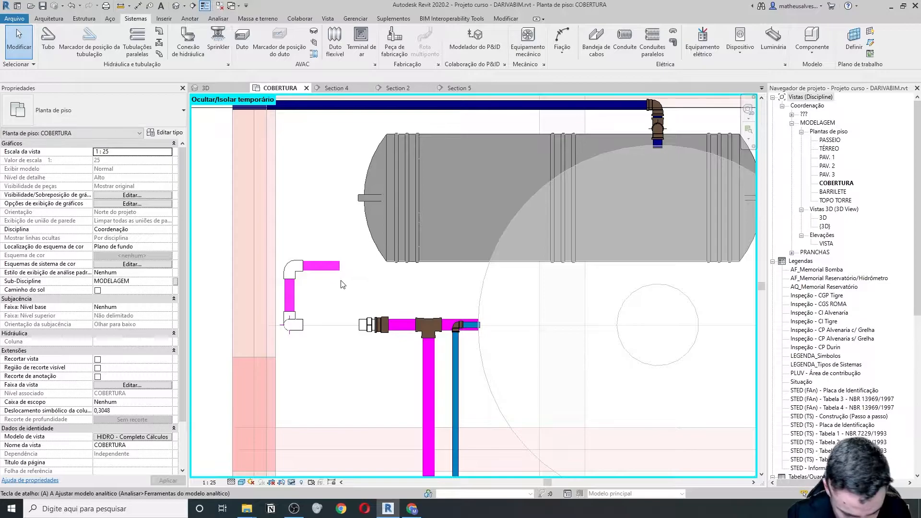
click(428, 199)
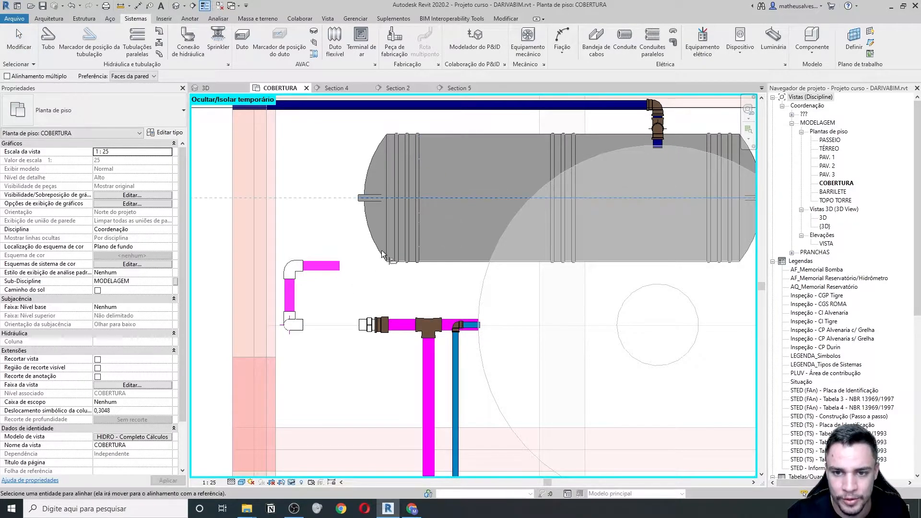
click(320, 265)
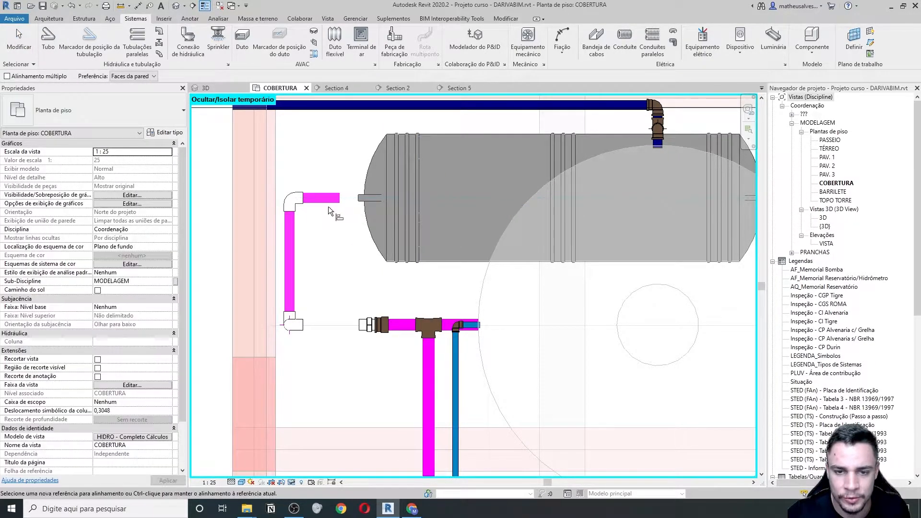
scroll(329, 206, down, 3)
key(Escape)
scroll(353, 231, down, 3)
scroll(360, 250, up, 2)
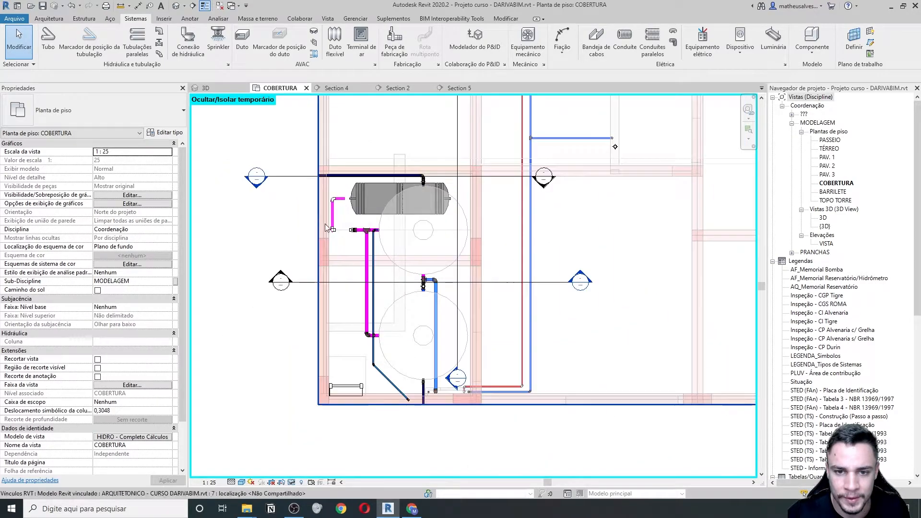
- Open Section 5 and shorten the short horizontal pipe from 0.1930 to 0.1330
double_click(582, 278)
scroll(335, 283, up, 4)
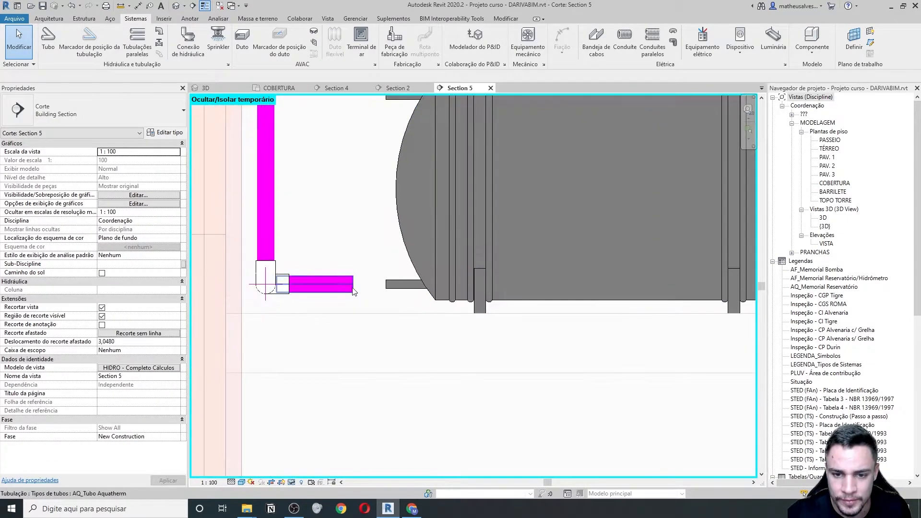
click(331, 284)
scroll(364, 291, up, 1)
drag(350, 287, 318, 286)
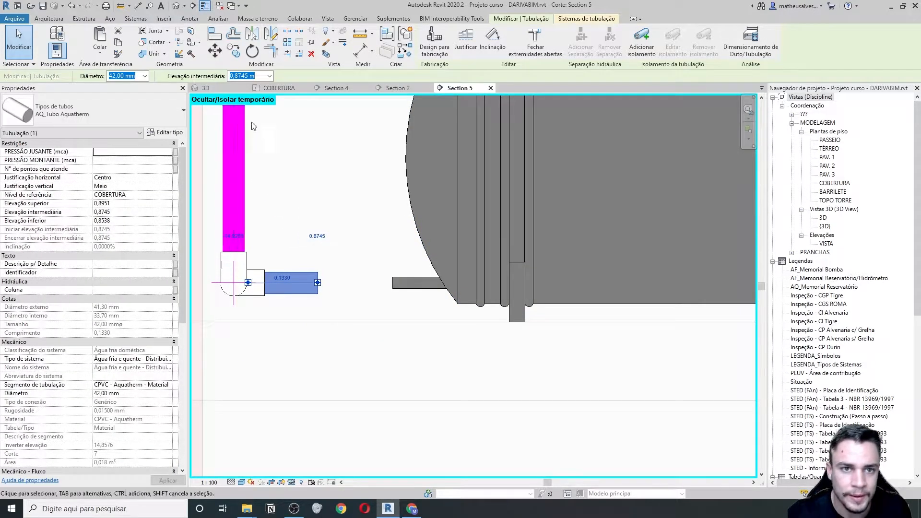
key(Escape)
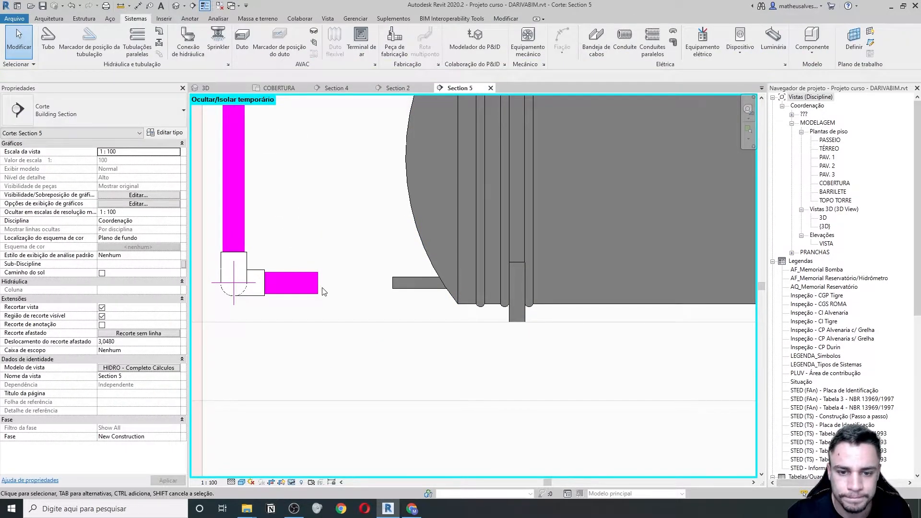
- Place a pipe fitting on the pipe end and inspect its 22 mm connector size
click(160, 35)
scroll(326, 295, up, 2)
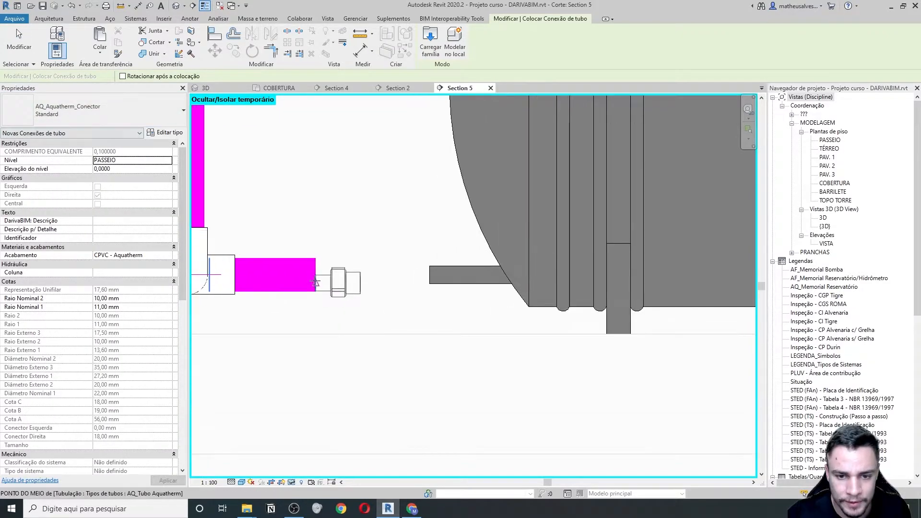
scroll(319, 302, down, 3)
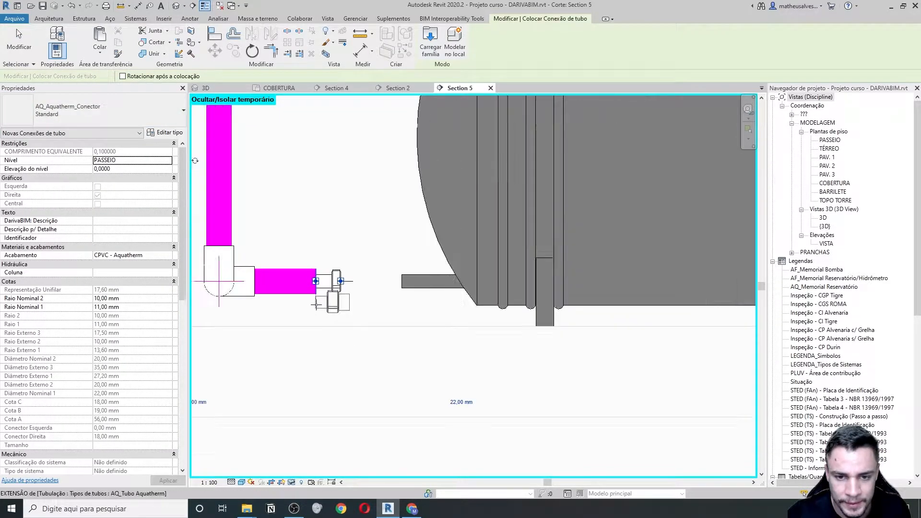
key(Escape)
click(330, 290)
click(416, 368)
click(407, 313)
click(407, 313)
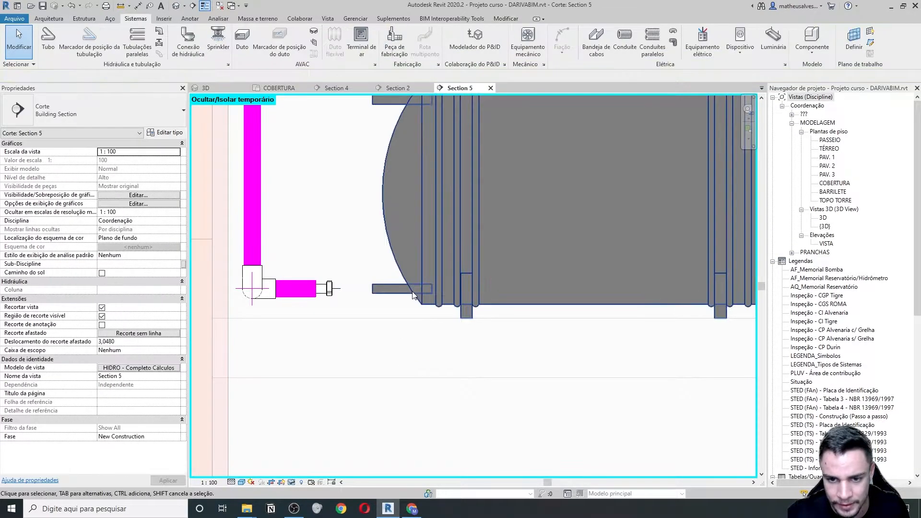
- Set both the boiler Entrada inlet and the Aquatherm connector to 50 mm
click(415, 297)
middle_drag(316, 327, 322, 331)
click(226, 303)
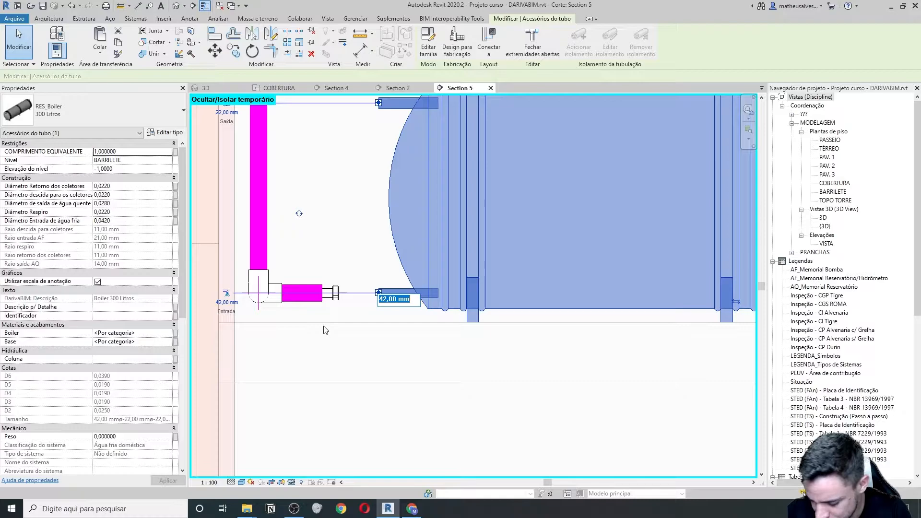
key(Return)
click(337, 298)
scroll(337, 298, up, 1)
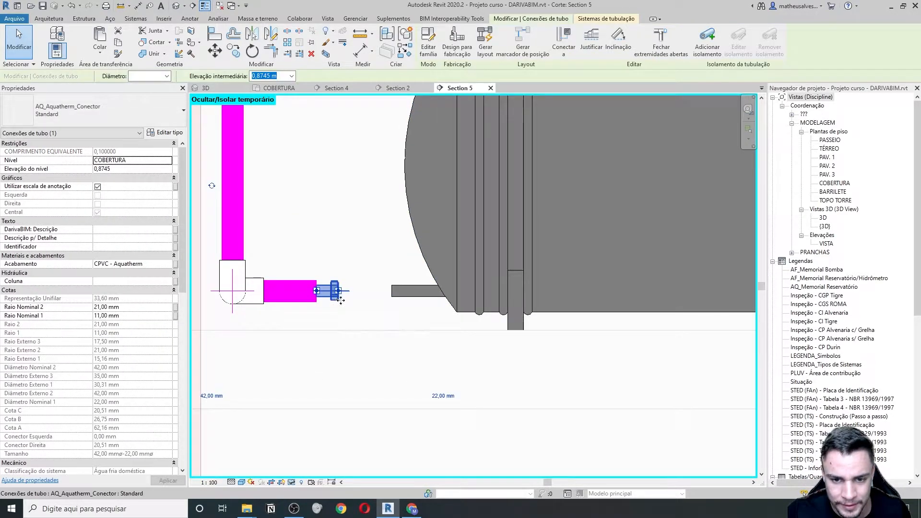
click(440, 397)
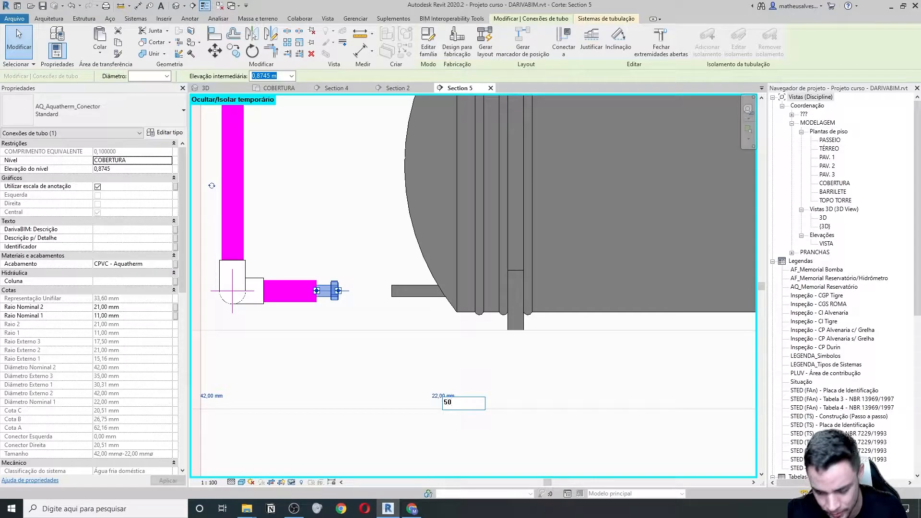
text(50)
key(Return)
- Drag the 50 mm connector onto the boiler inlet nozzle to join the magenta branch
scroll(370, 288, up, 1)
drag(397, 301, 402, 298)
scroll(390, 355, down, 5)
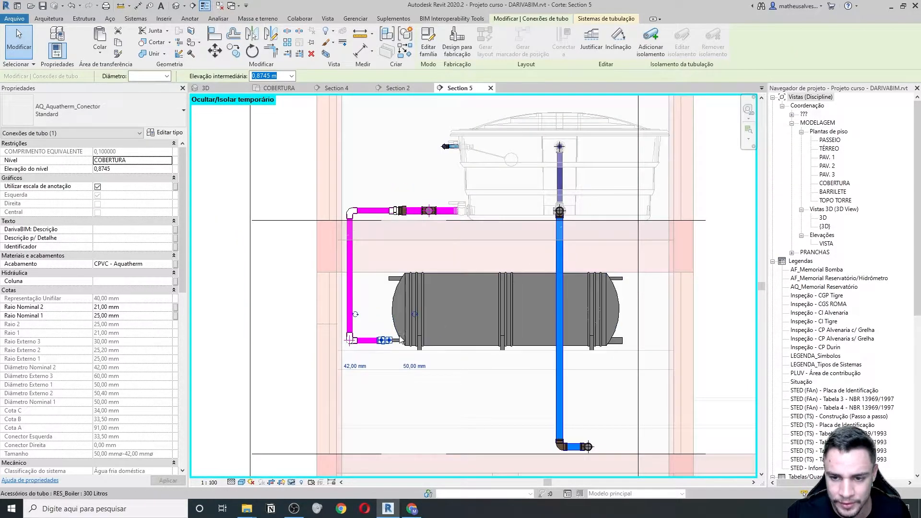
scroll(349, 339, up, 2)
scroll(458, 270, down, 2)
- Pan and zoom around the branch and boiler, selecting the boiler to check its inlet size
key(Escape)
middle_drag(567, 284, 501, 301)
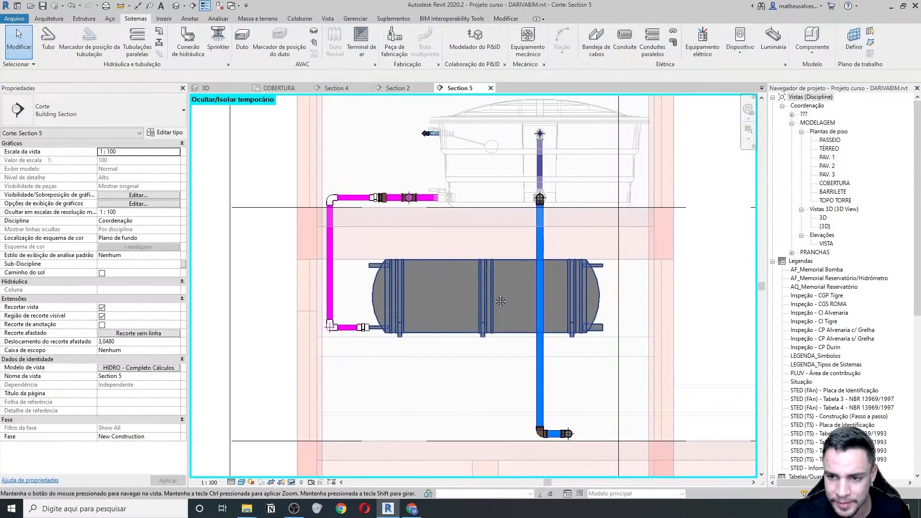
scroll(500, 301, down, 1)
scroll(365, 325, up, 3)
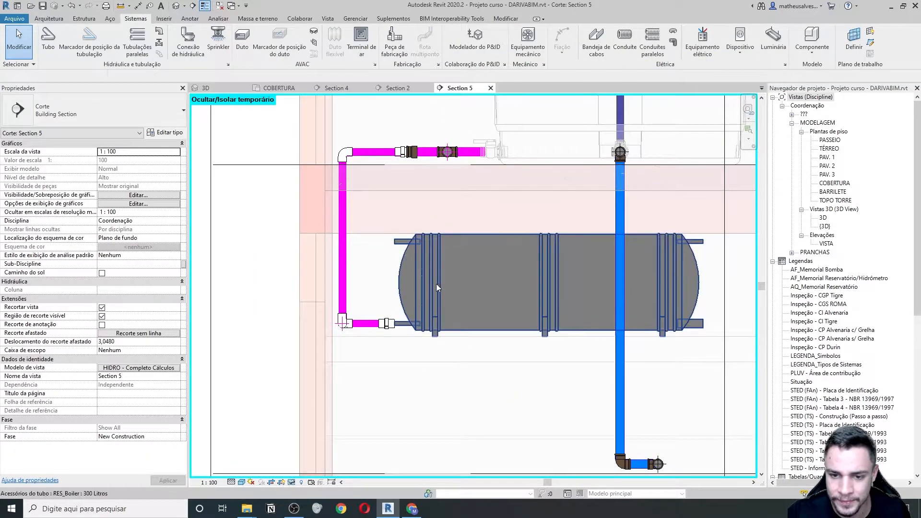
scroll(436, 283, up, 1)
middle_drag(471, 289, 380, 303)
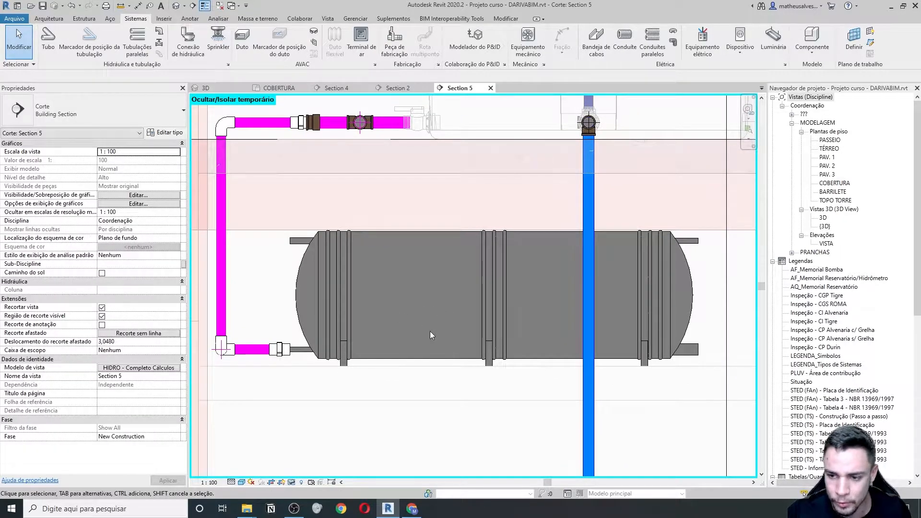
middle_drag(346, 311, 380, 335)
click(374, 323)
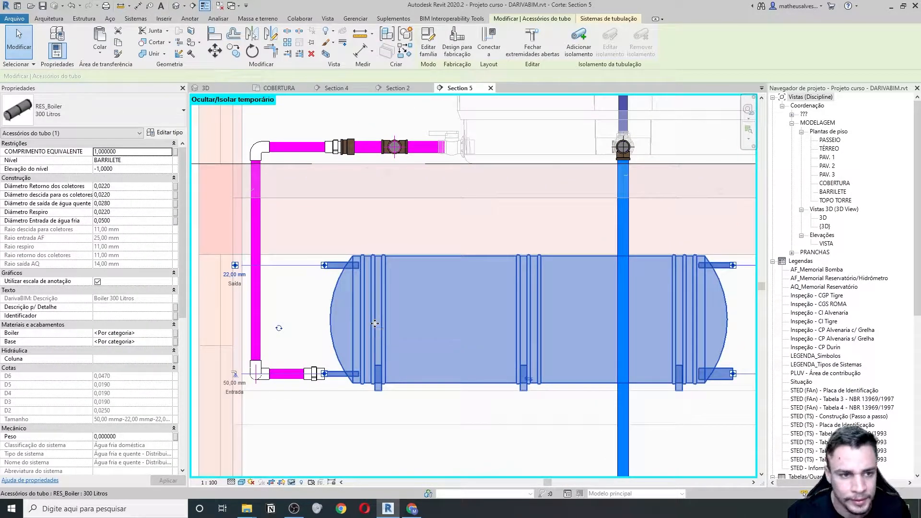
key(Escape)
scroll(358, 324, down, 2)
scroll(312, 341, up, 3)
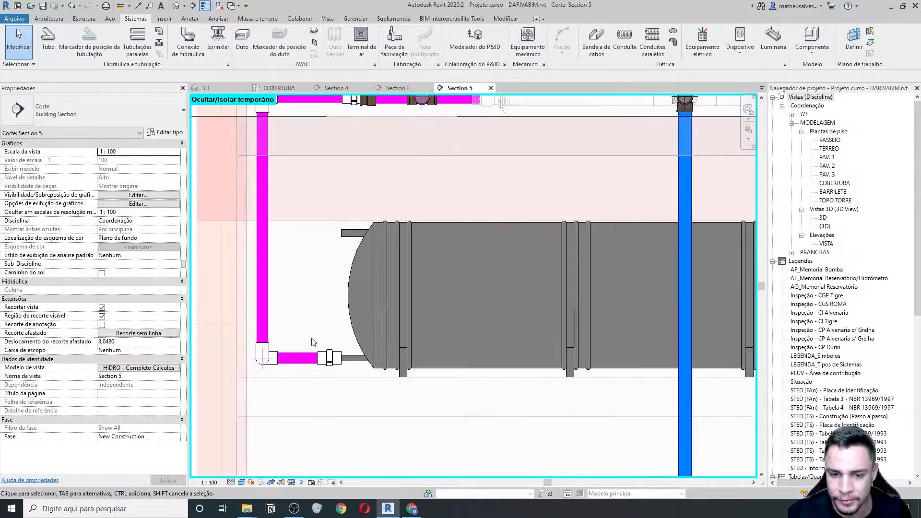
scroll(311, 335, down, 1)
middle_drag(581, 306, 468, 331)
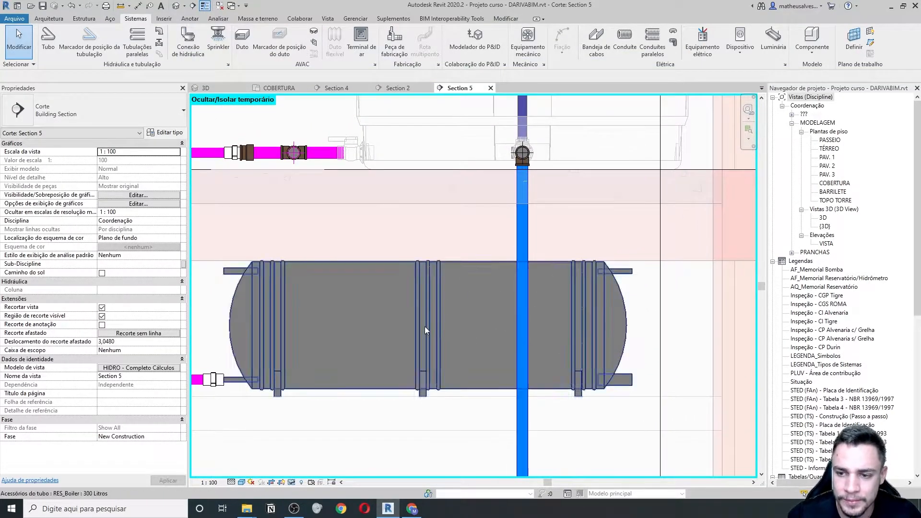
middle_drag(405, 329, 460, 351)
scroll(460, 351, down, 2)
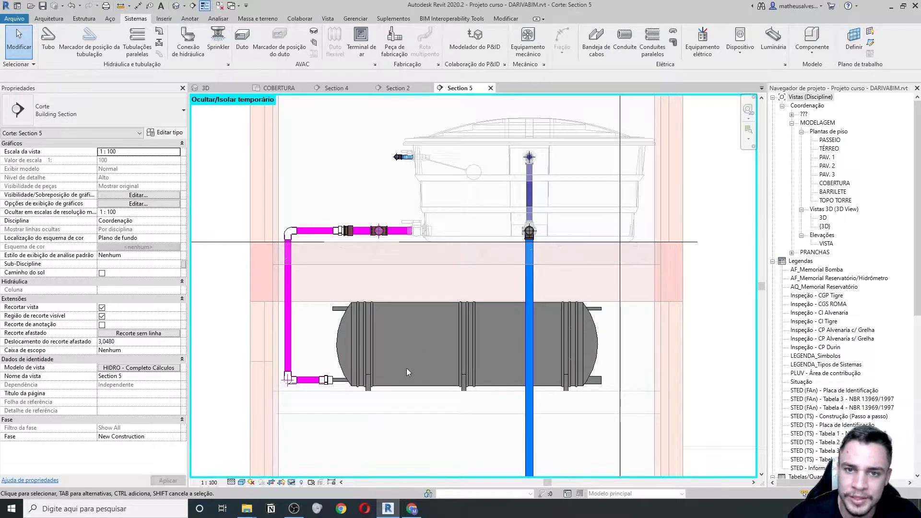
scroll(307, 381, up, 1)
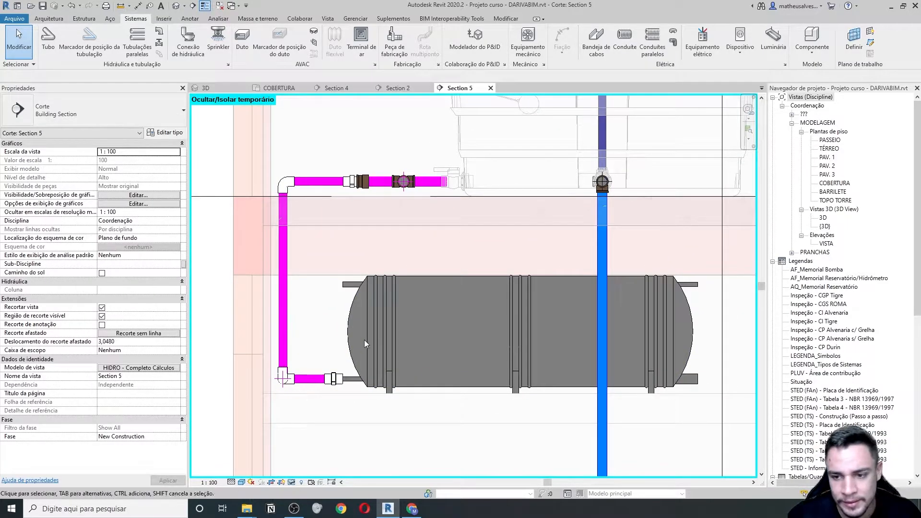
middle_drag(566, 335, 540, 324)
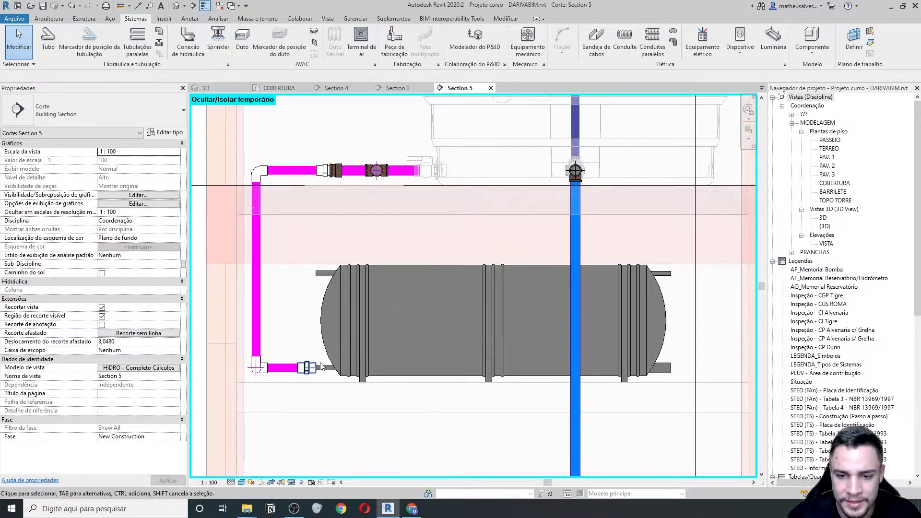
scroll(234, 379, up, 2)
scroll(283, 379, down, 1)
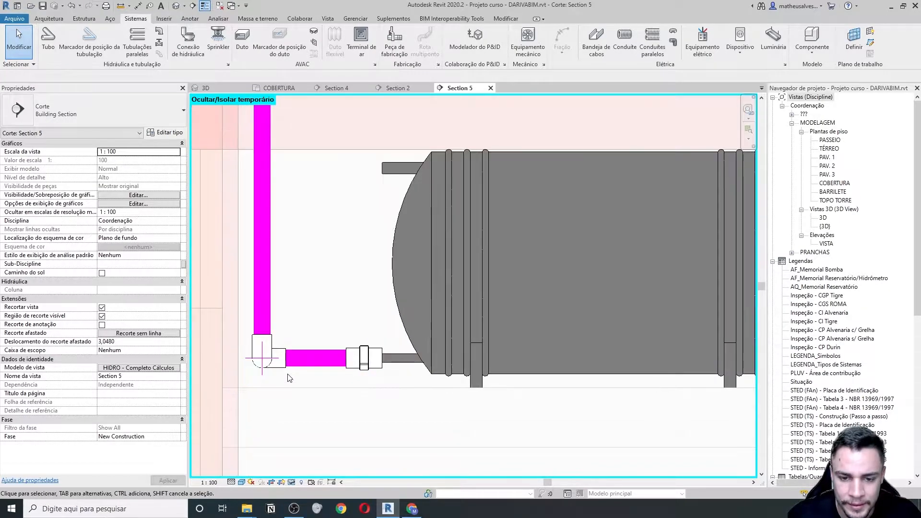
scroll(290, 343, down, 1)
scroll(289, 340, up, 2)
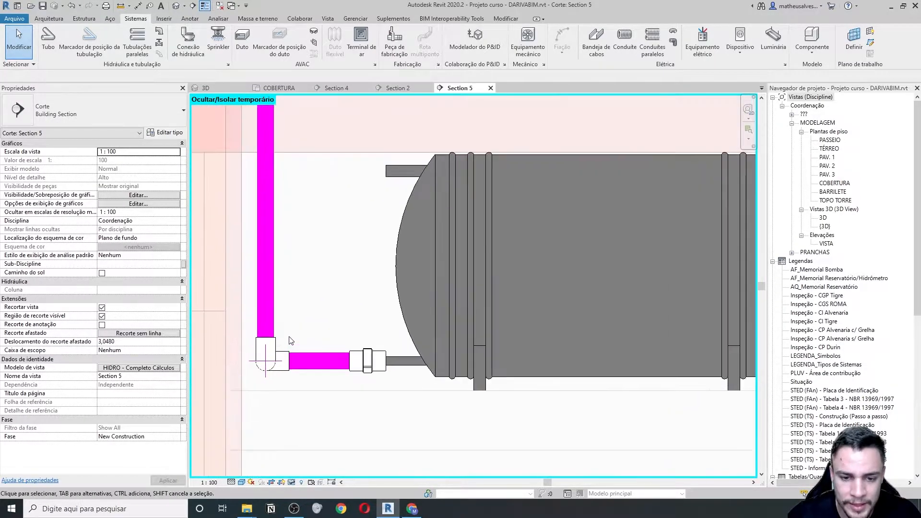
scroll(304, 345, down, 1)
- Nudge the vertical Aquatherm pipe slightly left and save the project
click(303, 318)
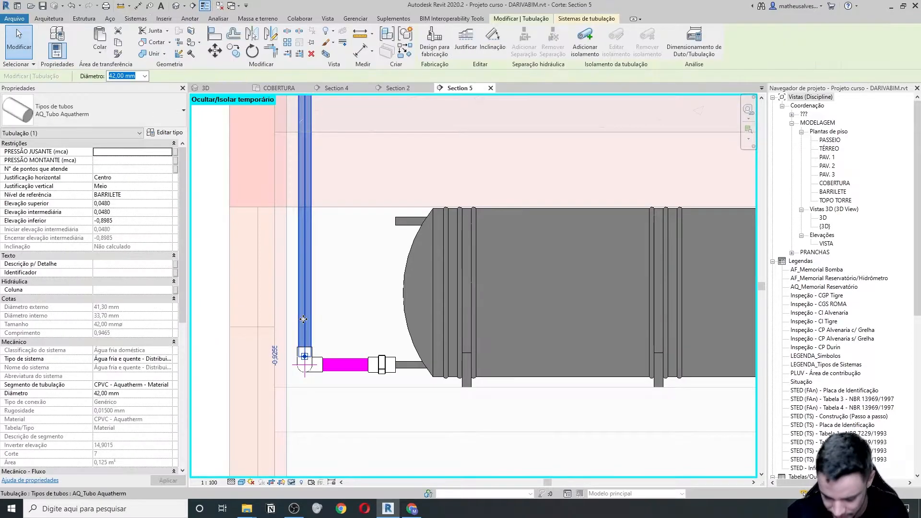
key(Left)
key(Left)
key(Left)
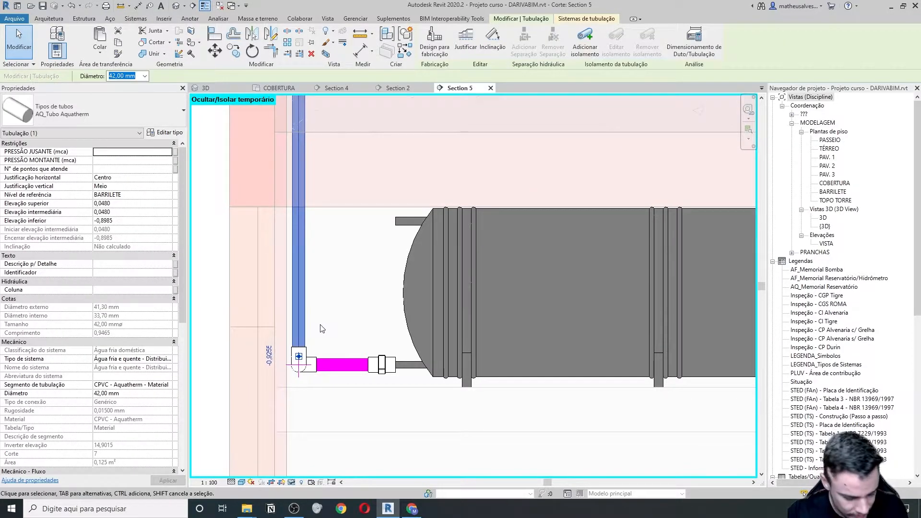
click(337, 347)
scroll(341, 360, up, 1)
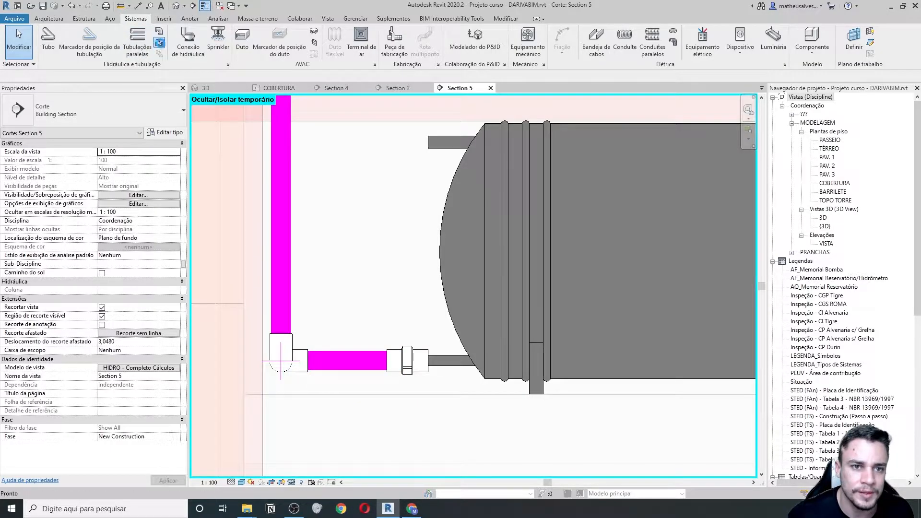
click(456, 221)
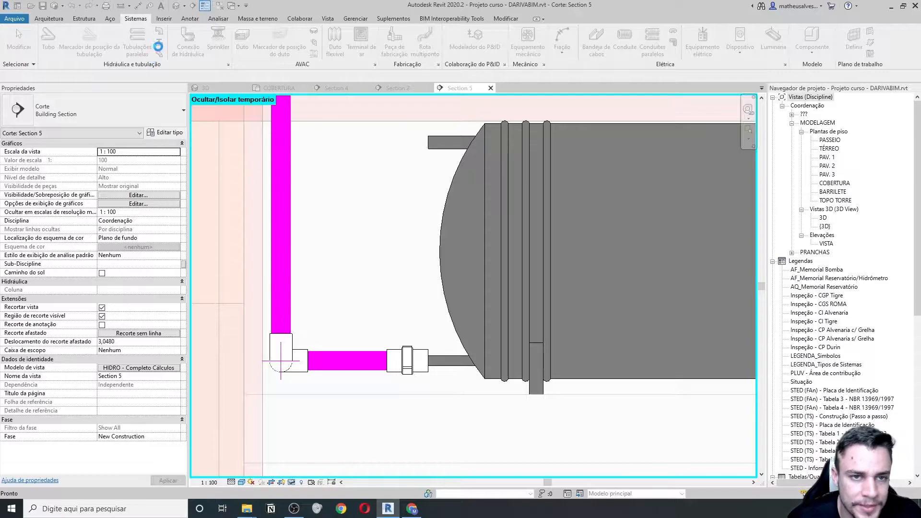
- Start a PA pipe accessory, choose AQ_Registro de gaveta Europa sizes, then cancel placement
key(p)
key(a)
click(134, 111)
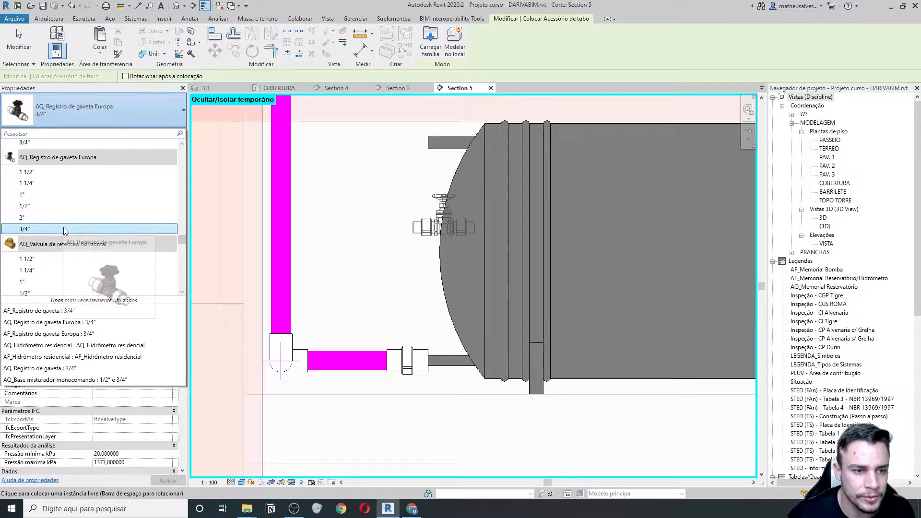
text(aq)
scroll(120, 206, down, 10)
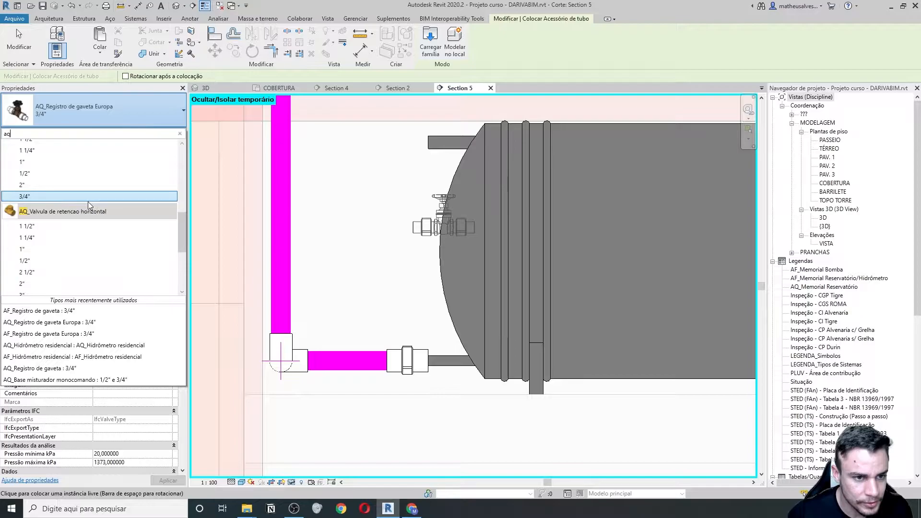
scroll(88, 201, up, 2)
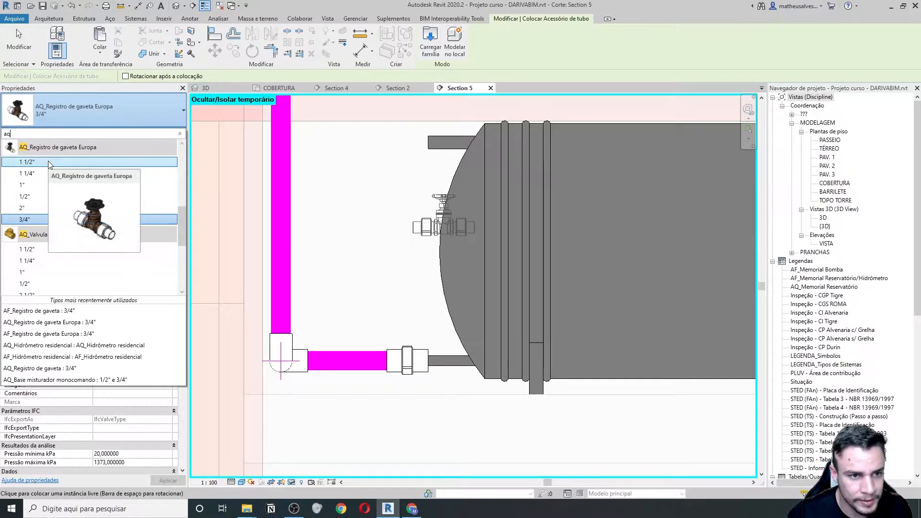
click(50, 162)
scroll(348, 358, up, 2)
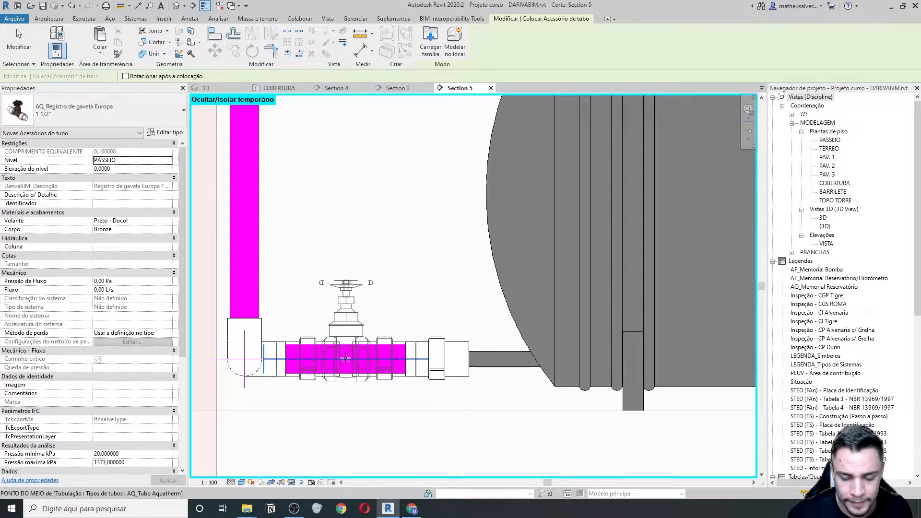
click(140, 117)
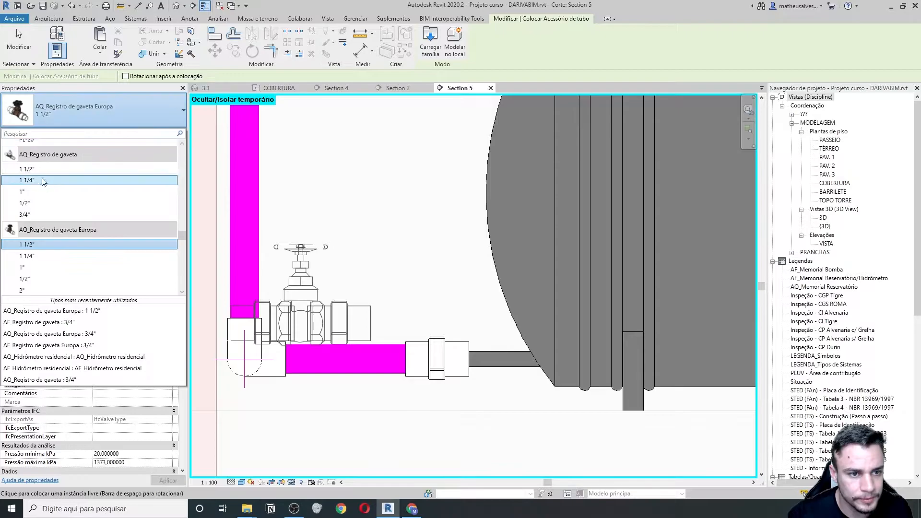
click(48, 255)
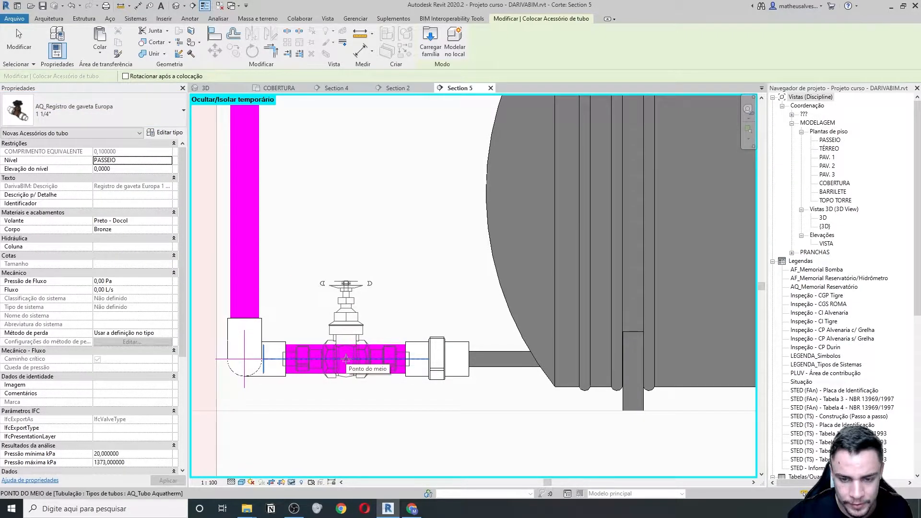
scroll(346, 359, down, 4)
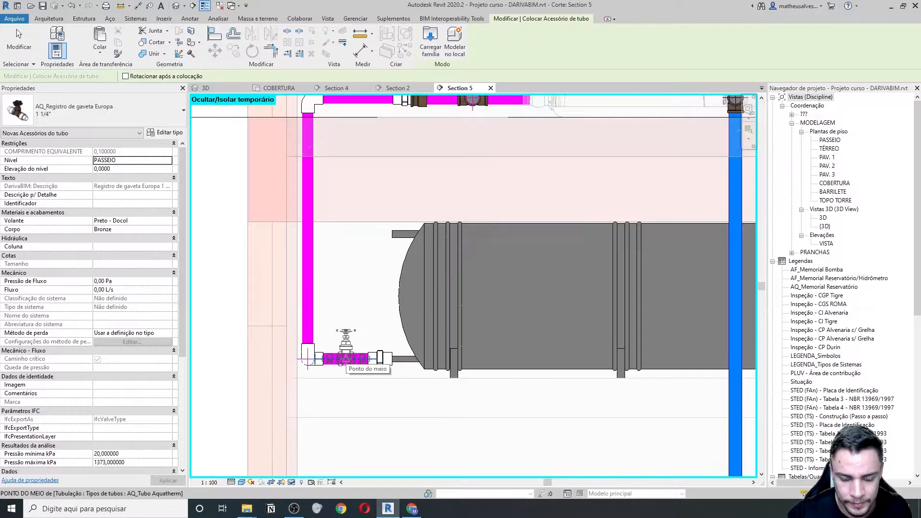
scroll(345, 359, down, 2)
key(Escape)
- Nudge the boiler two steps to the right
scroll(343, 359, down, 1)
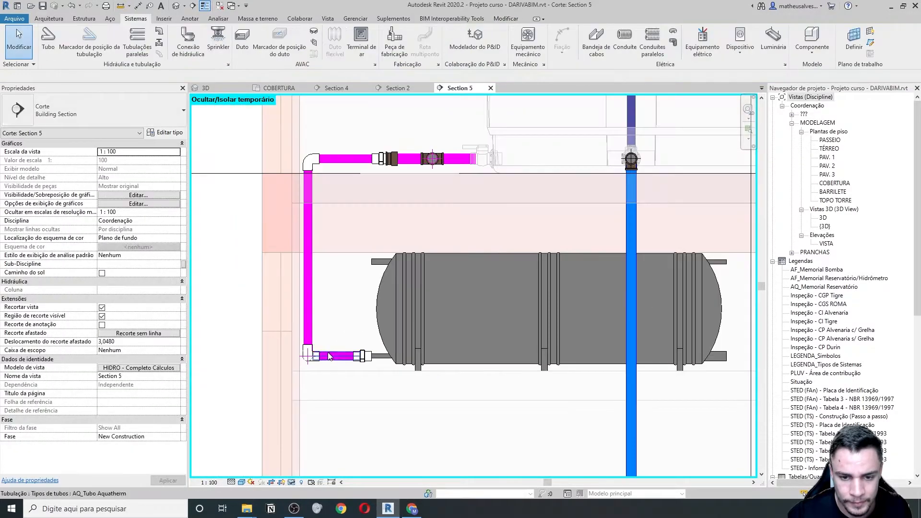
scroll(329, 354, down, 5)
scroll(342, 363, up, 10)
scroll(342, 354, down, 5)
middle_drag(483, 350, 394, 348)
scroll(394, 349, down, 3)
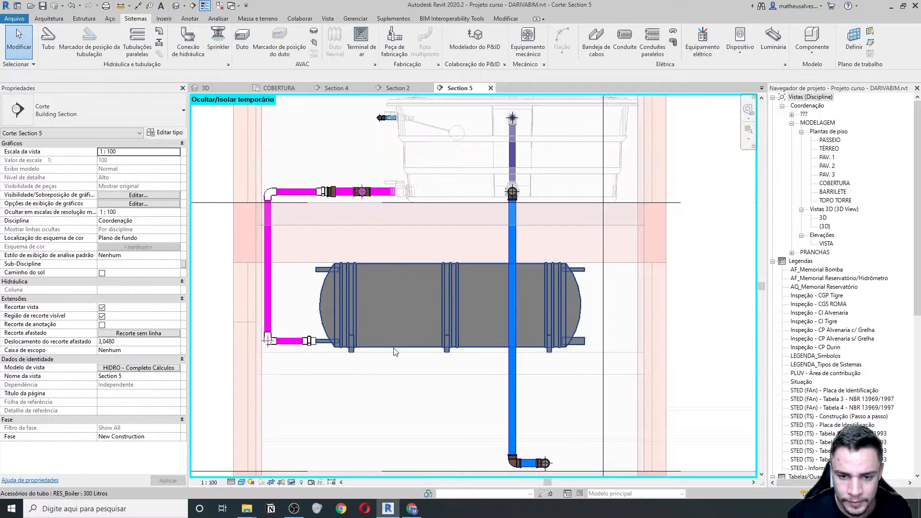
click(399, 348)
key(Right)
key(Right)
key(Right)
key(Right)
key(Right)
key(Right)
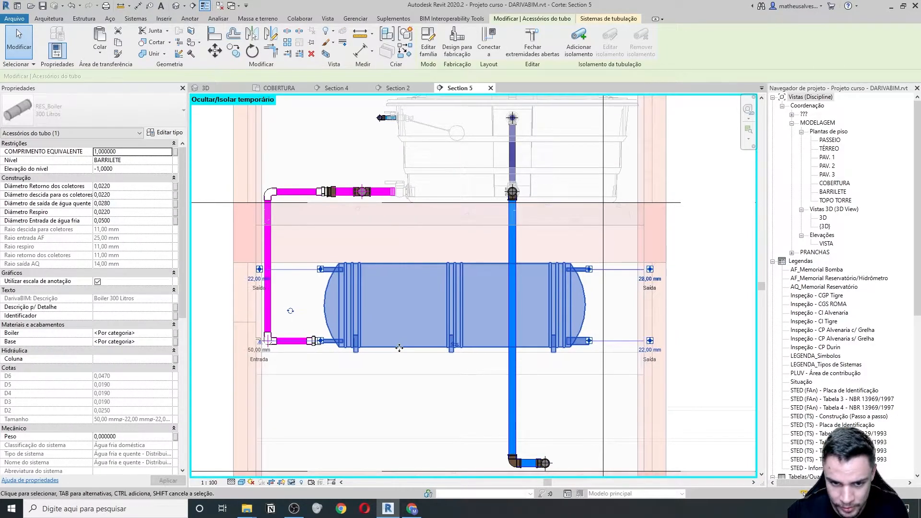
key(Right)
key(Right)
key(Right)
key(Right)
key(Escape)
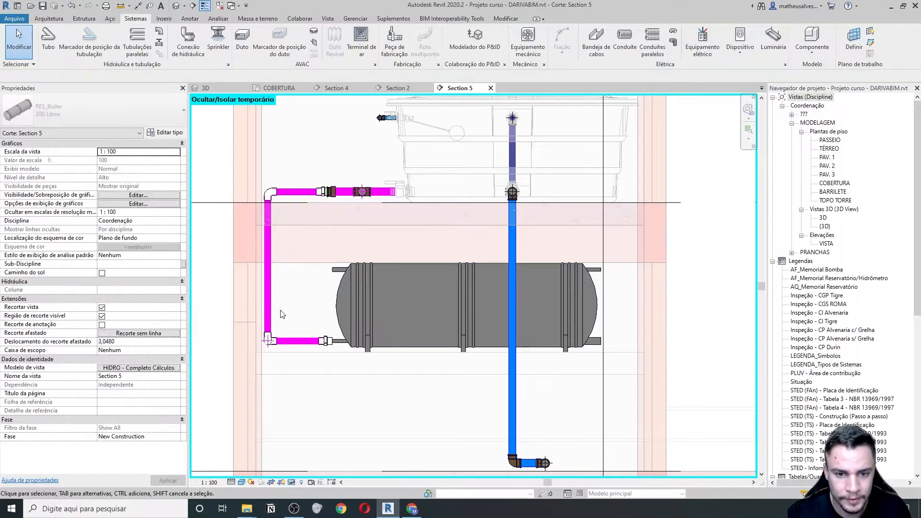
- Place the Europa gate valve on the magenta inlet pipe and set it to 1 1/2"
click(160, 42)
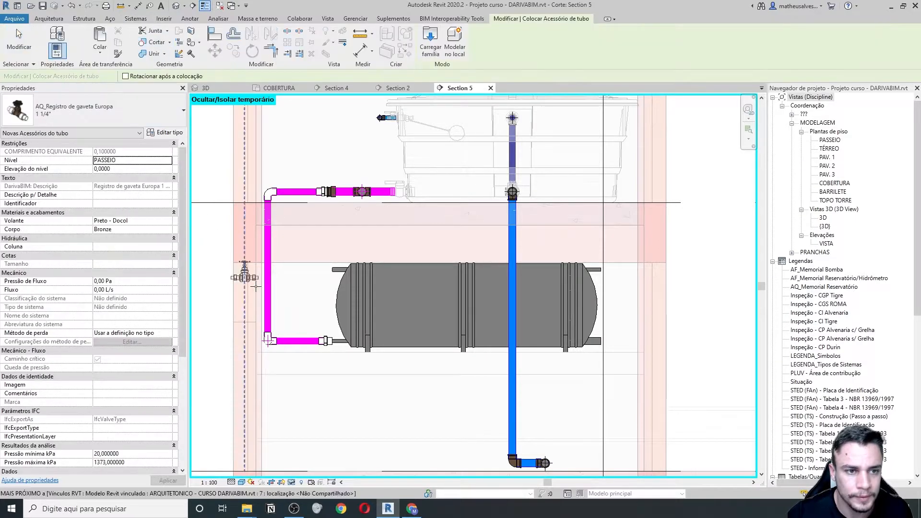
scroll(314, 343, up, 5)
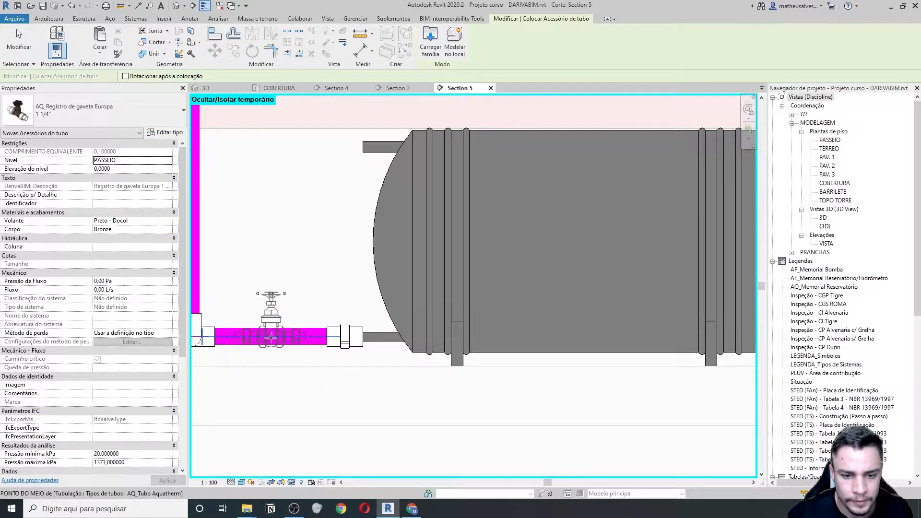
click(268, 342)
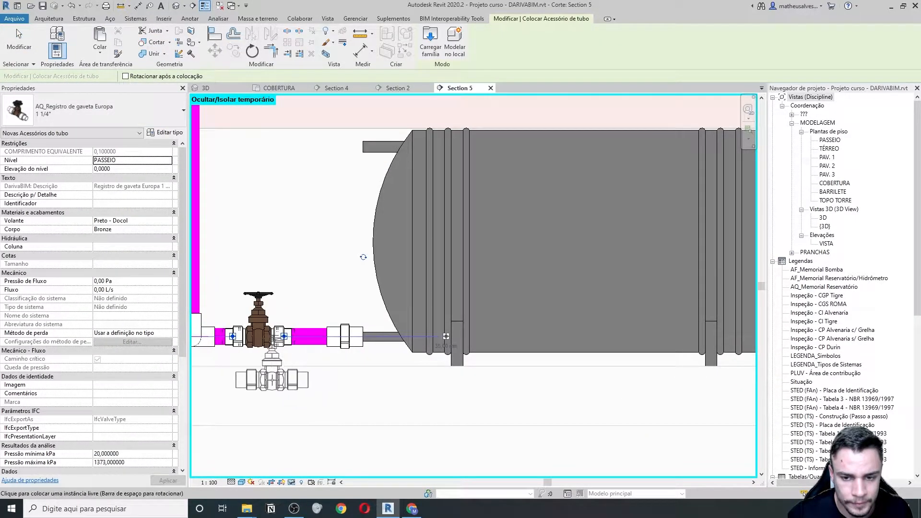
click(17, 29)
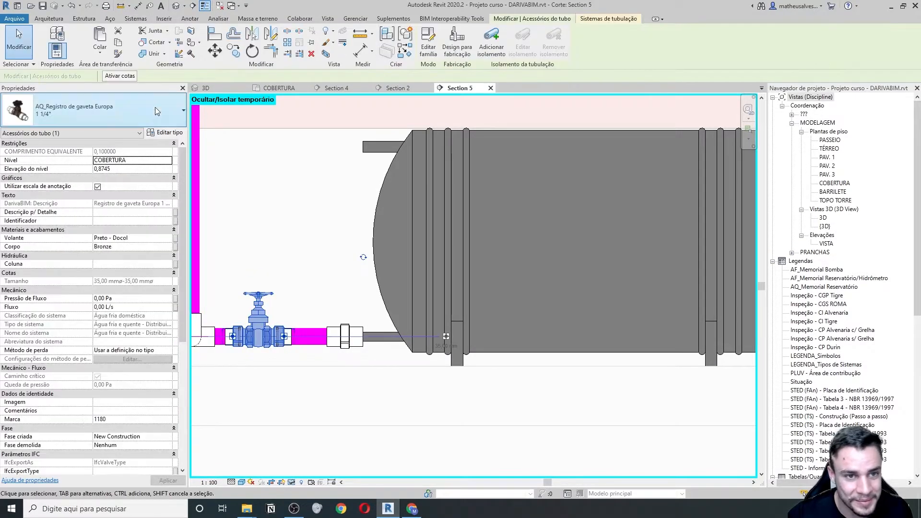
click(154, 107)
click(42, 177)
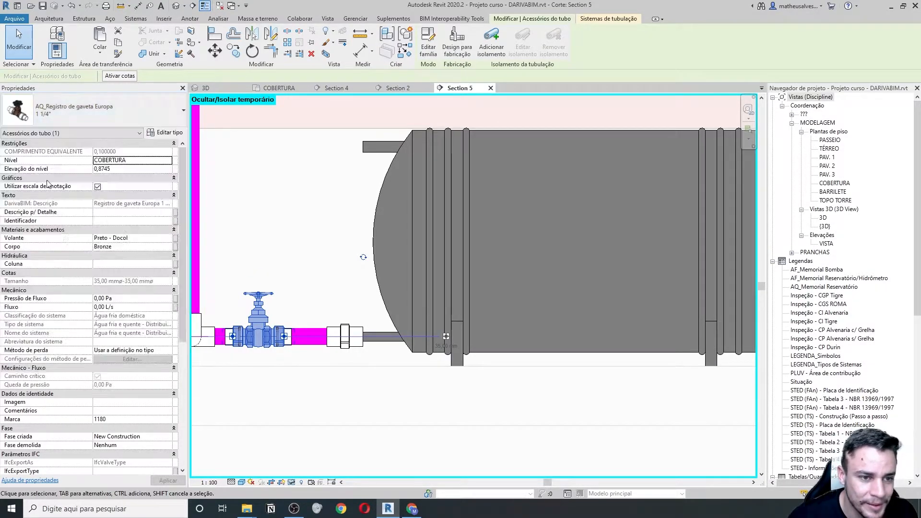
- Slide the gate valve two steps right along the magenta pipe
middle_drag(299, 367, 324, 368)
key(Right)
key(Right)
key(Right)
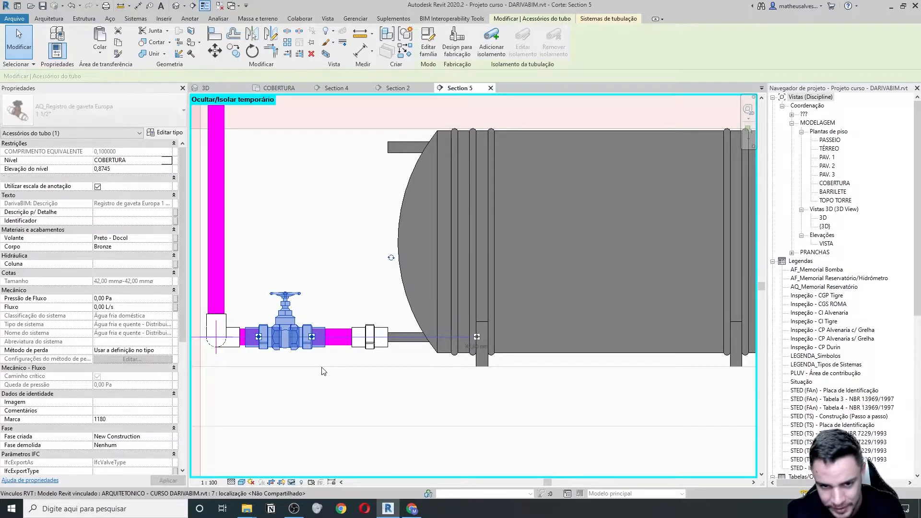
key(Right)
key(Right)
key(Right)
scroll(323, 370, down, 1)
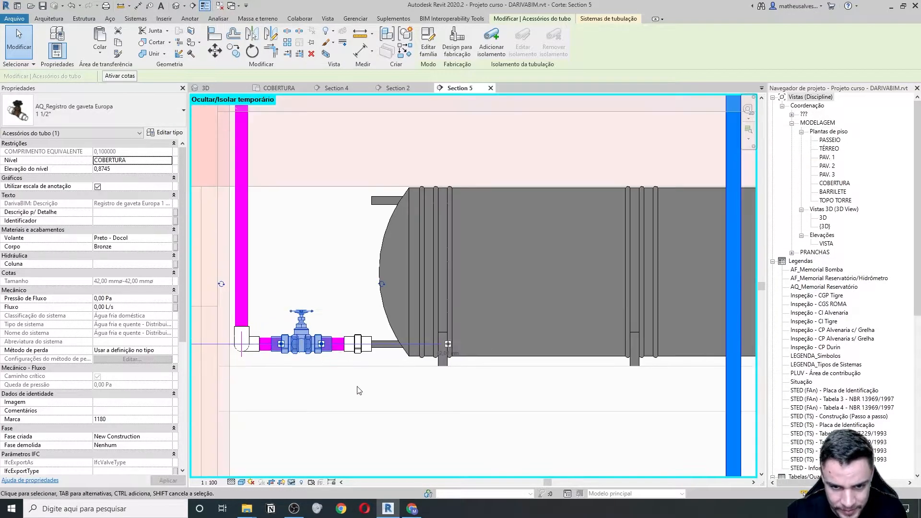
scroll(358, 390, down, 2)
click(357, 420)
- Centre the 300-litre RES_Boiler in Section 5 and select it to show its 28 mm and 22 mm outlets
scroll(382, 371, down, 1)
middle_drag(387, 382, 324, 397)
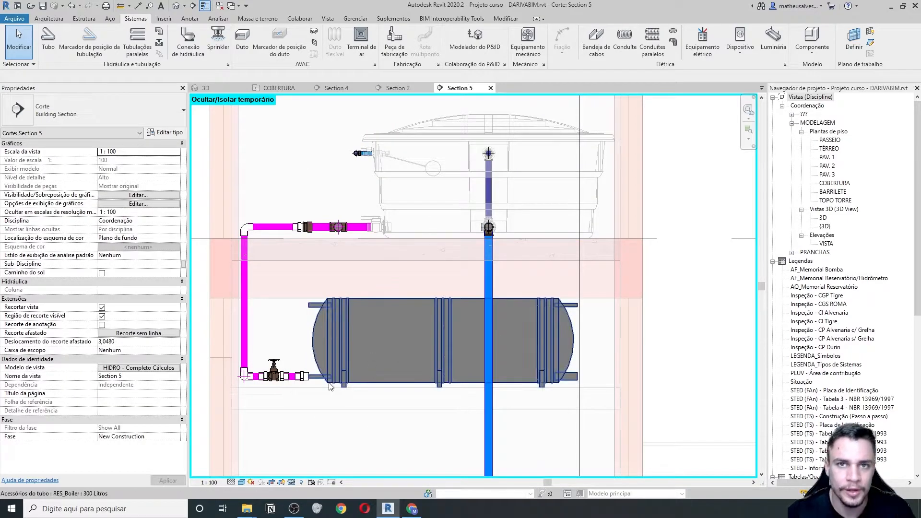
middle_drag(501, 391, 363, 352)
scroll(363, 352, down, 3)
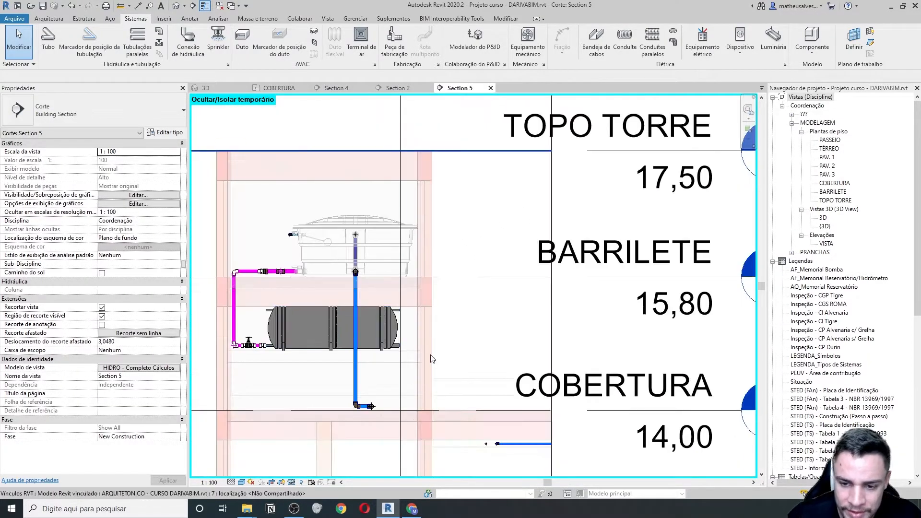
scroll(347, 328, up, 1)
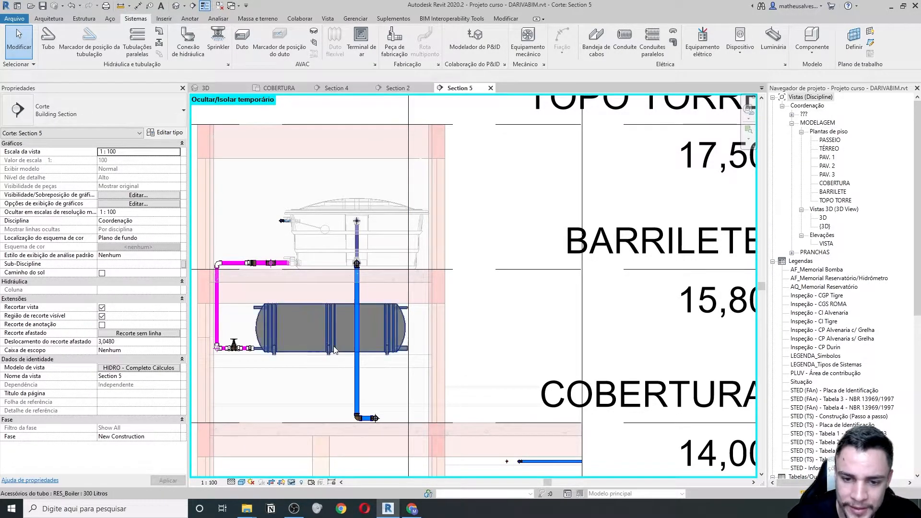
scroll(235, 351, up, 1)
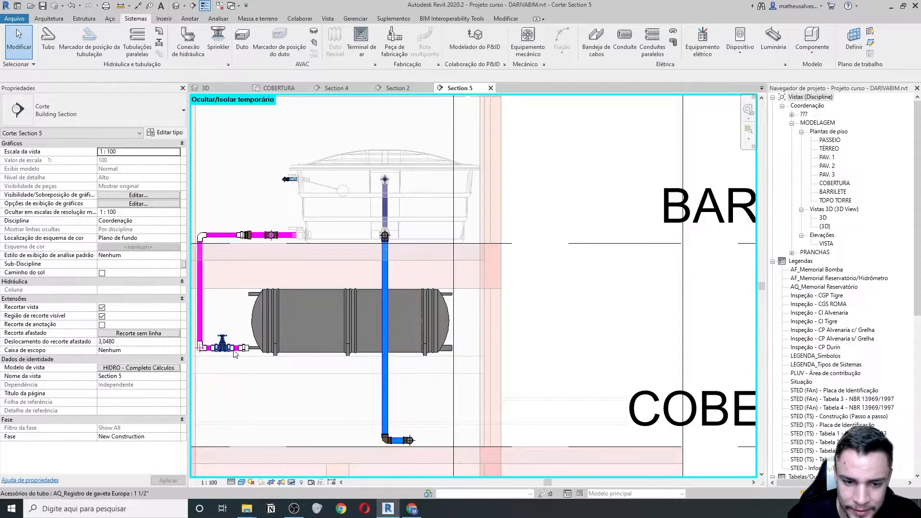
scroll(241, 353, up, 2)
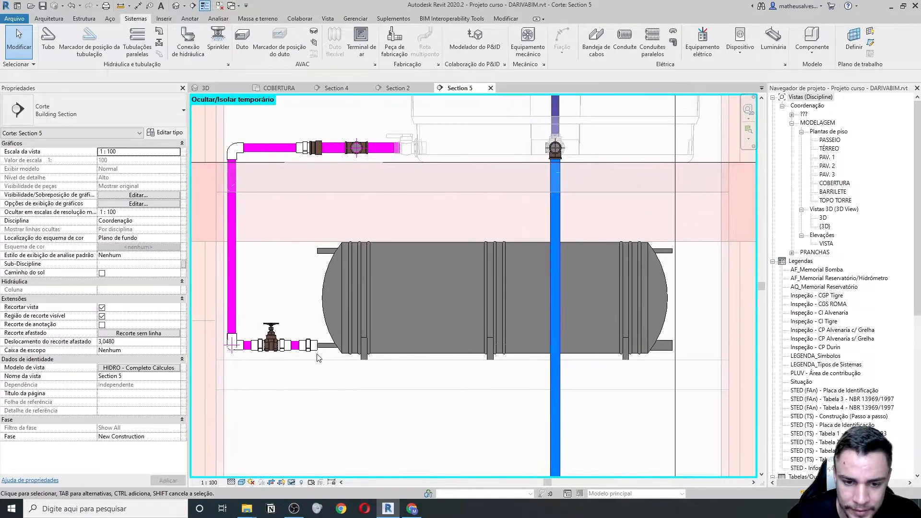
middle_drag(623, 360, 390, 349)
click(521, 336)
scroll(390, 350, down, 2)
middle_drag(323, 349, 411, 362)
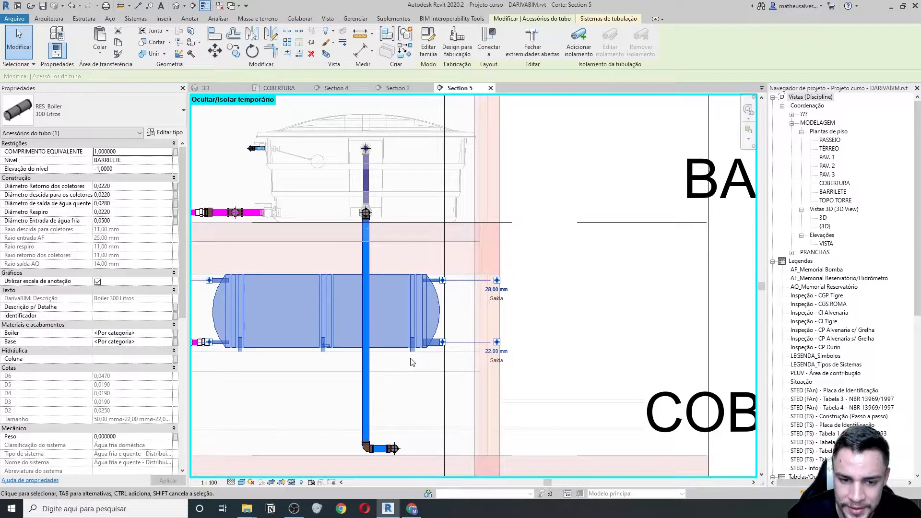
- Change the boiler outlet diameter from 22 mm to 54 mm, then review the inlet valve and connectors
click(495, 353)
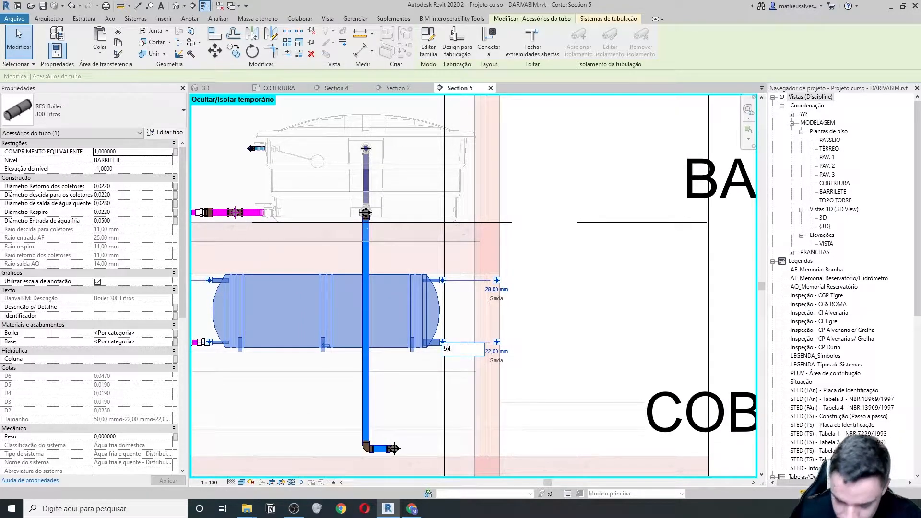
text(54)
key(Return)
middle_drag(293, 361, 370, 347)
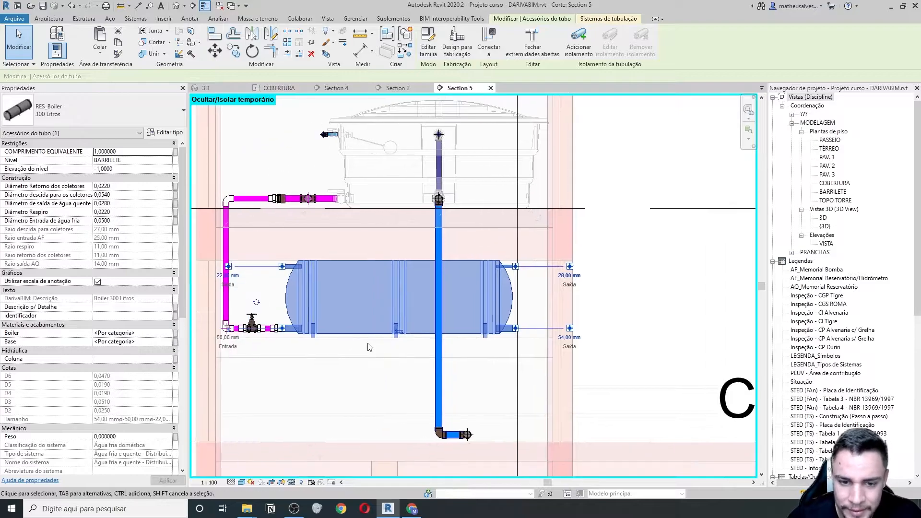
scroll(260, 329, up, 2)
scroll(288, 330, down, 1)
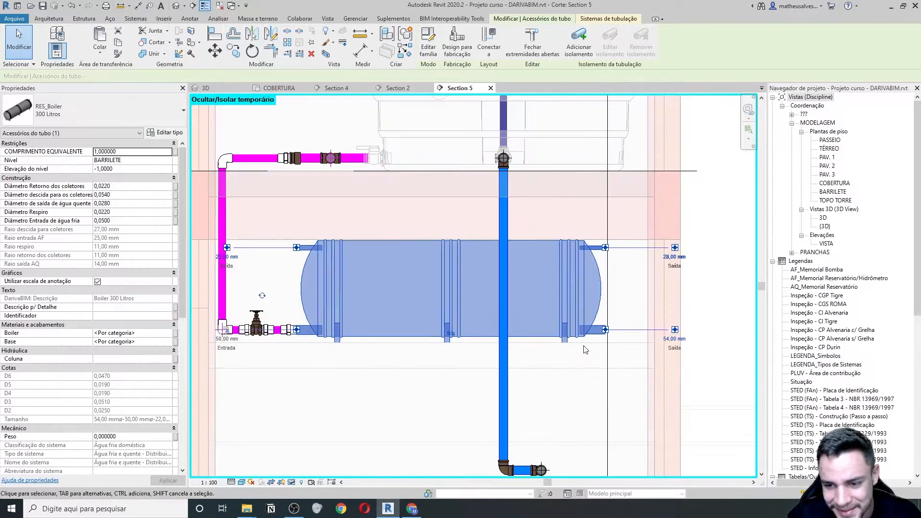
middle_drag(607, 335, 492, 335)
middle_drag(468, 367, 485, 382)
middle_drag(267, 372, 312, 372)
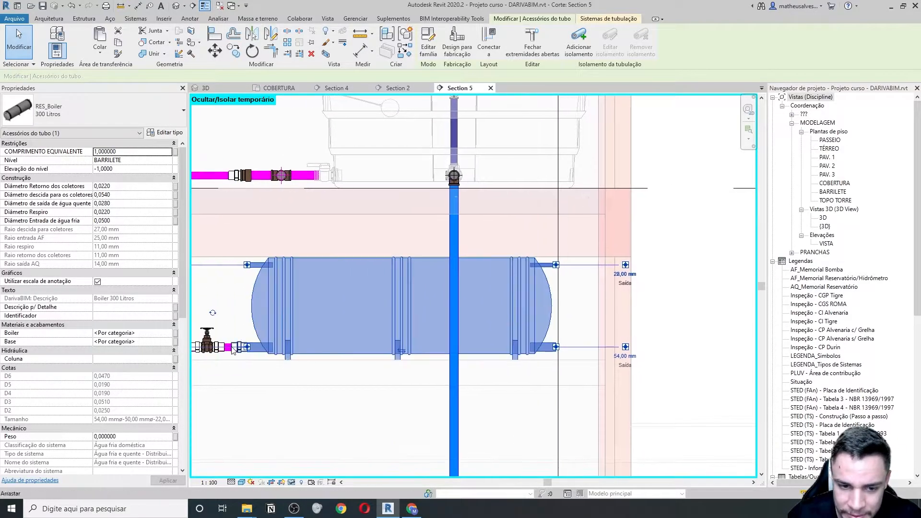
scroll(233, 348, up, 3)
scroll(277, 345, down, 5)
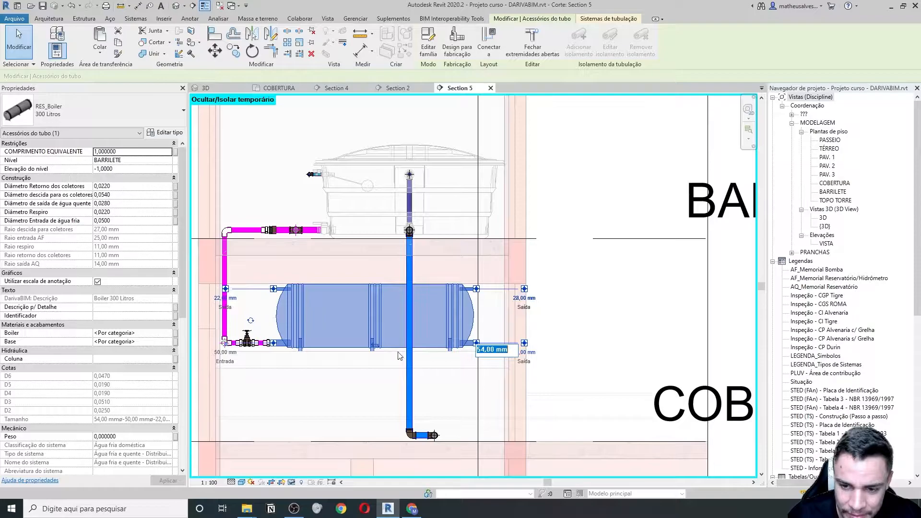
scroll(277, 346, up, 5)
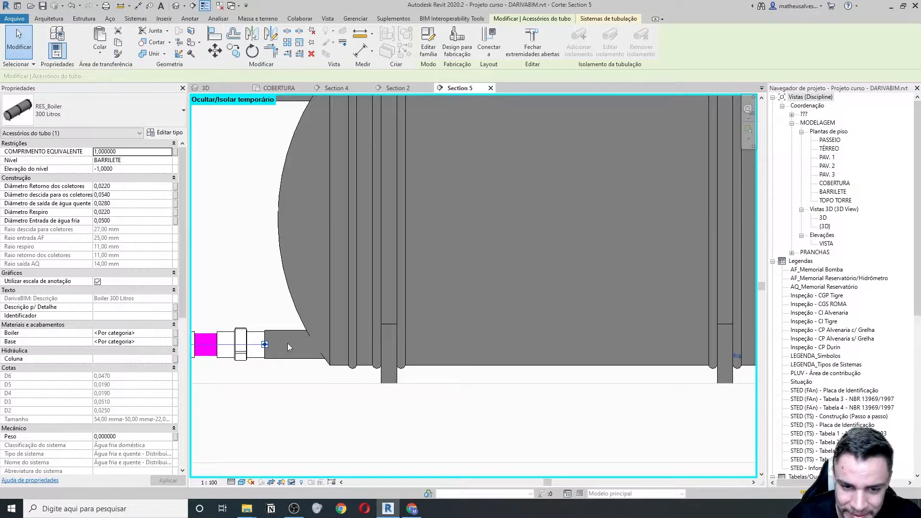
scroll(278, 343, down, 5)
- Open the lower Saída outlet's size label for editing, showing 54,00 mm
click(595, 346)
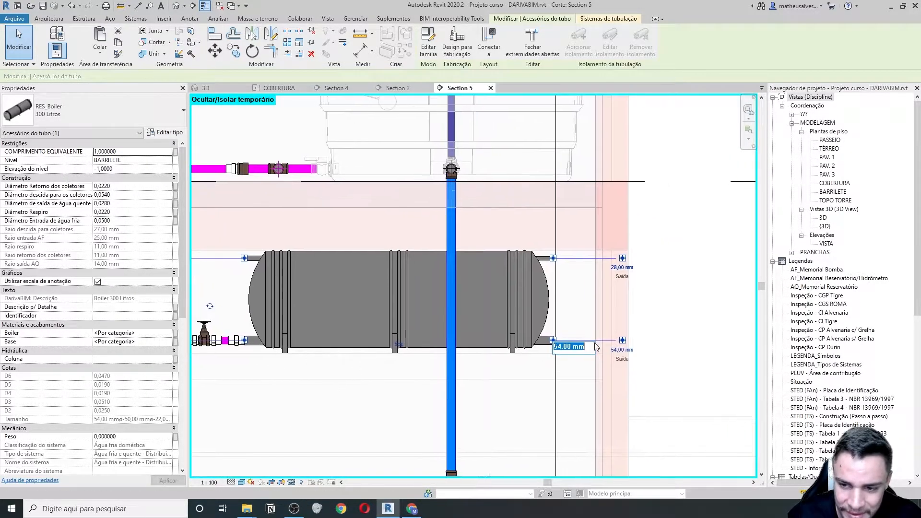
middle_drag(241, 369, 313, 364)
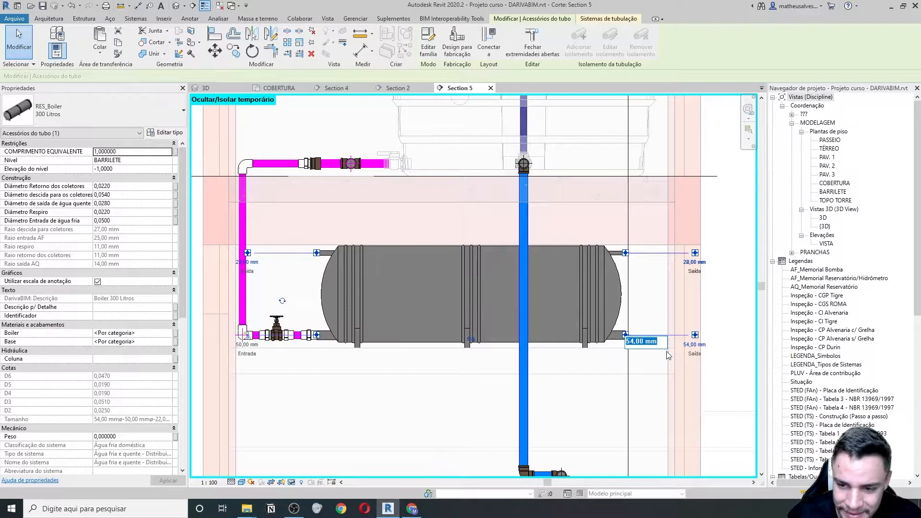
scroll(675, 353, up, 4)
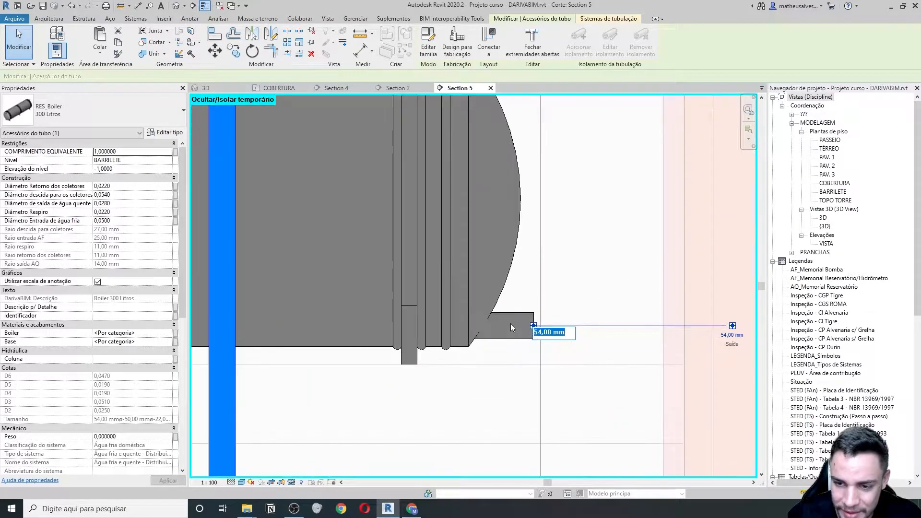
scroll(500, 360, down, 2)
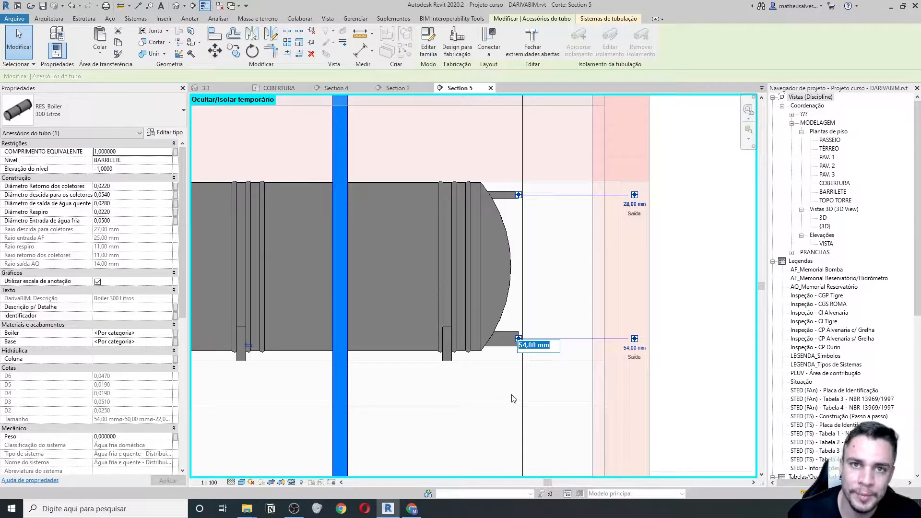
middle_drag(528, 294, 524, 331)
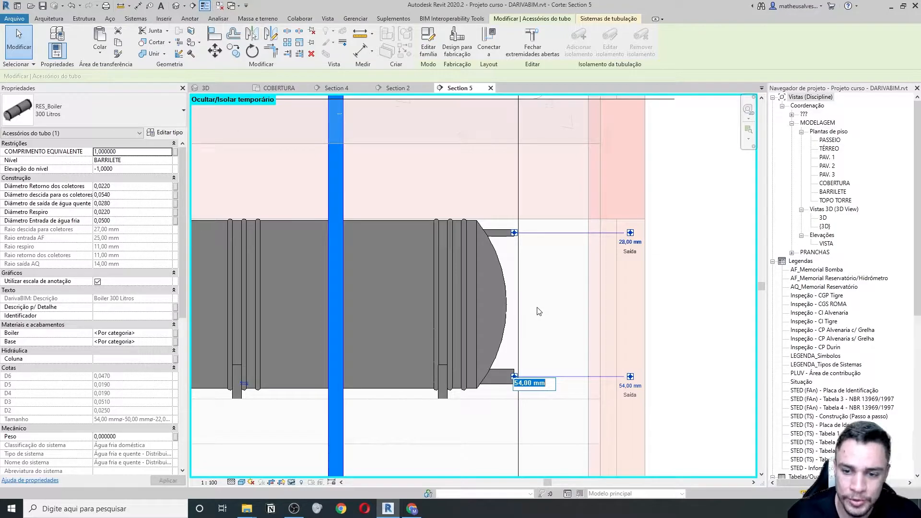
scroll(539, 312, down, 2)
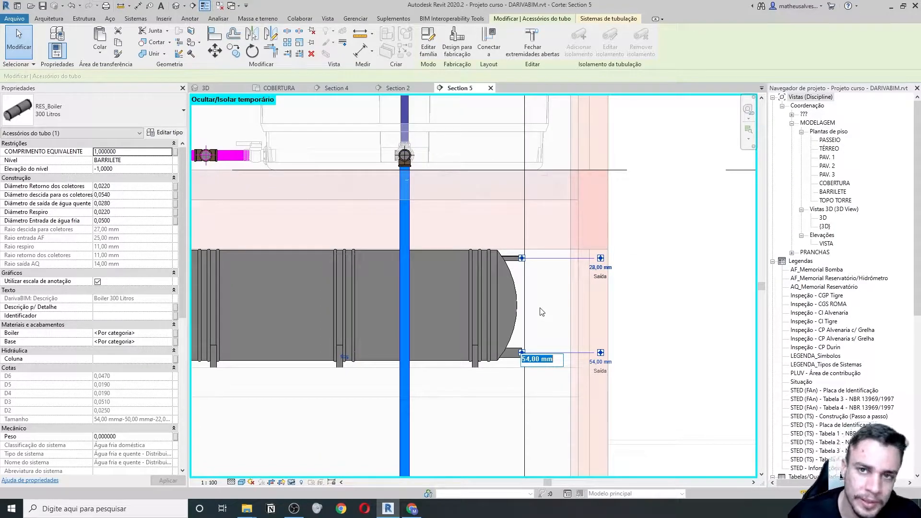
scroll(499, 349, down, 2)
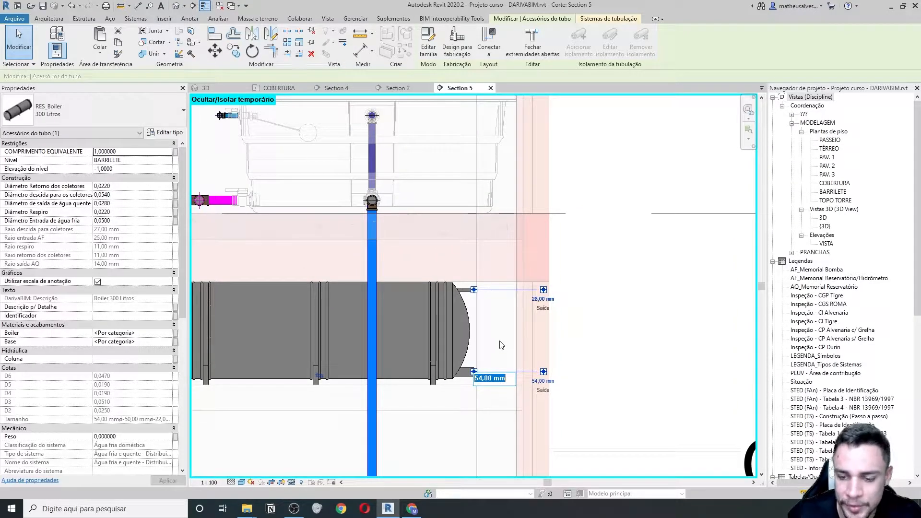
scroll(499, 343, down, 2)
key(Escape)
scroll(479, 387, up, 1)
key(Escape)
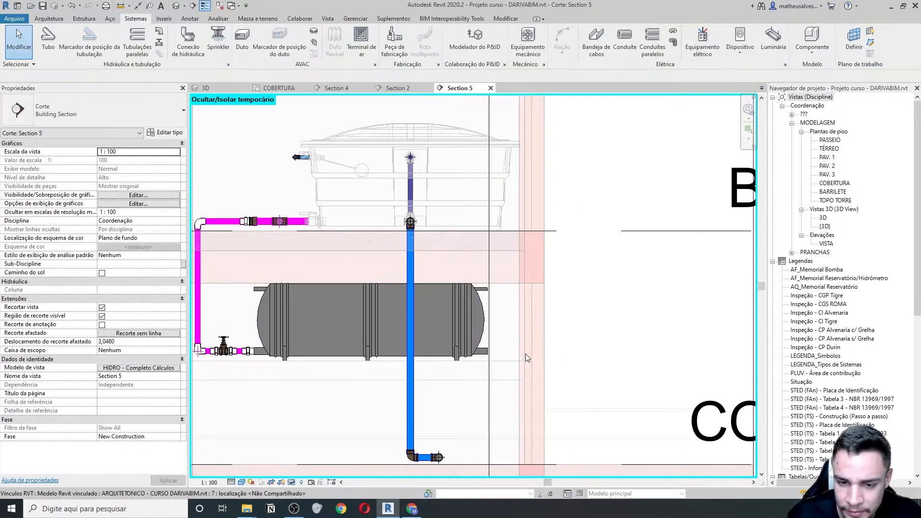
scroll(531, 351, up, 2)
middle_drag(530, 351, 391, 339)
click(365, 331)
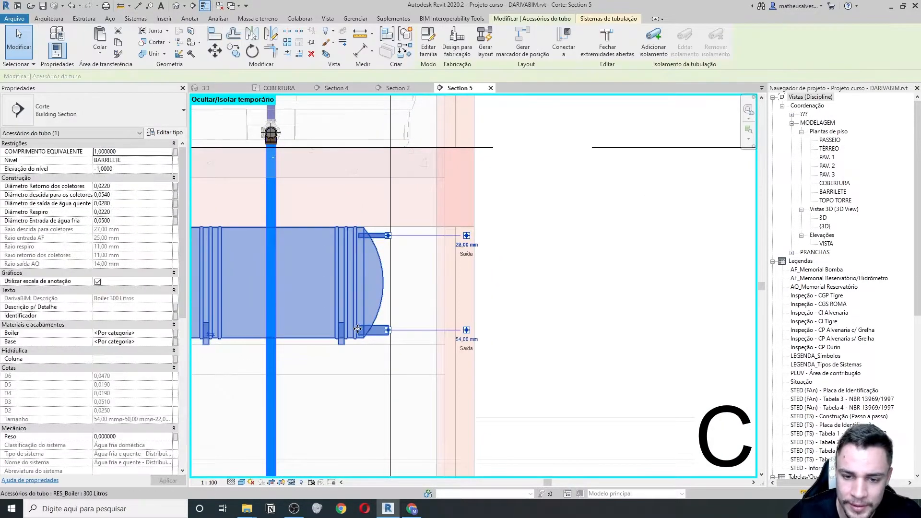
scroll(370, 190, down, 2)
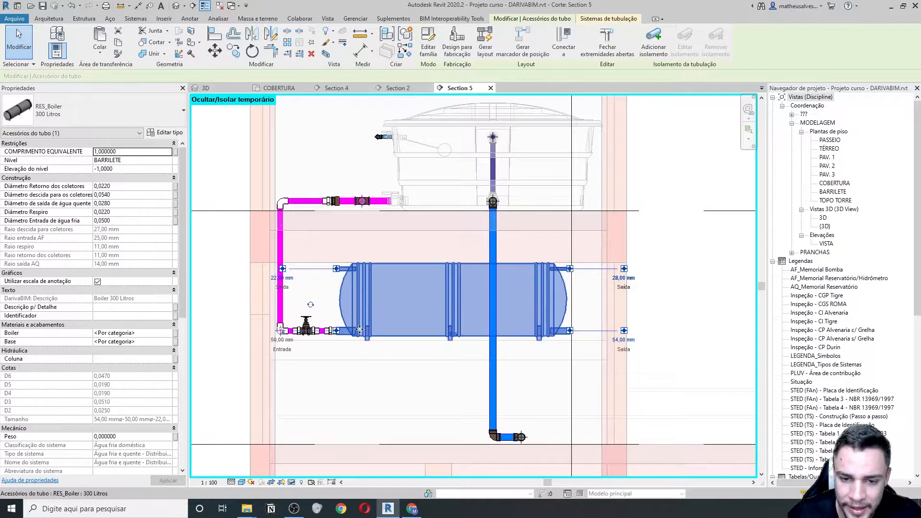
middle_drag(643, 342, 442, 323)
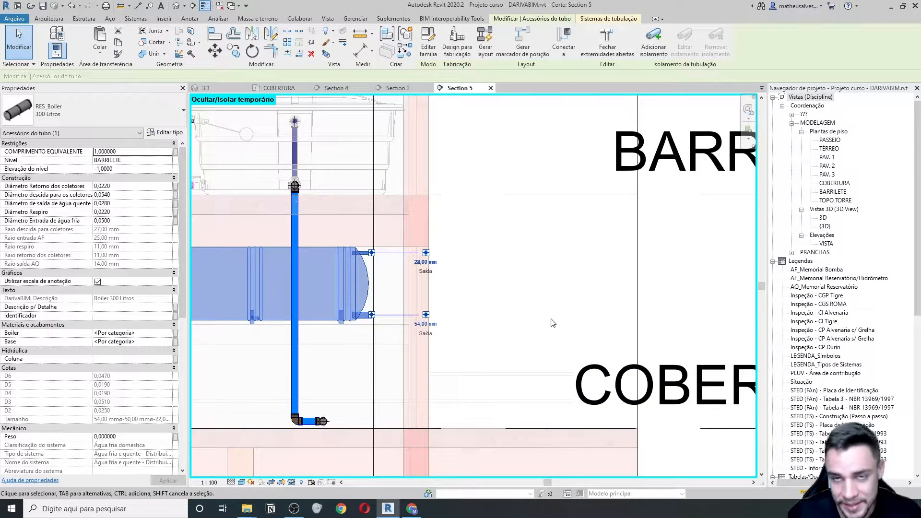
middle_drag(463, 303, 485, 327)
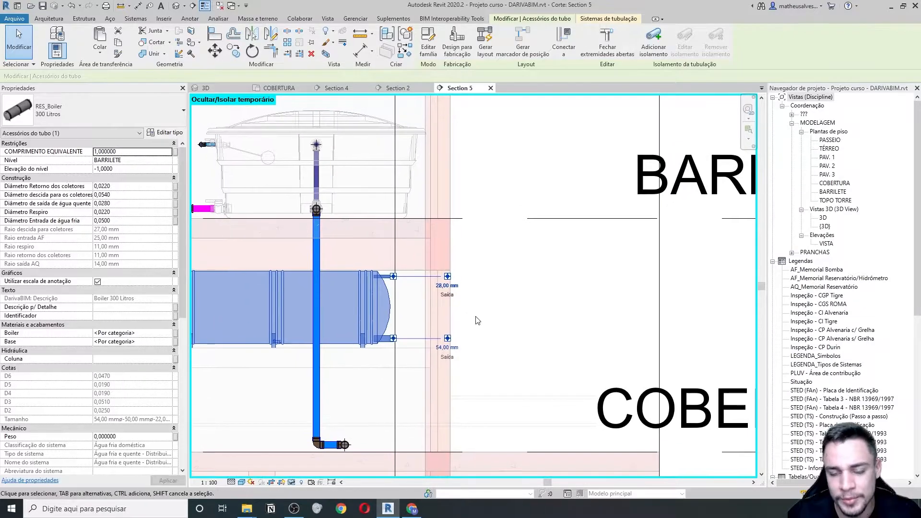
scroll(509, 357, down, 2)
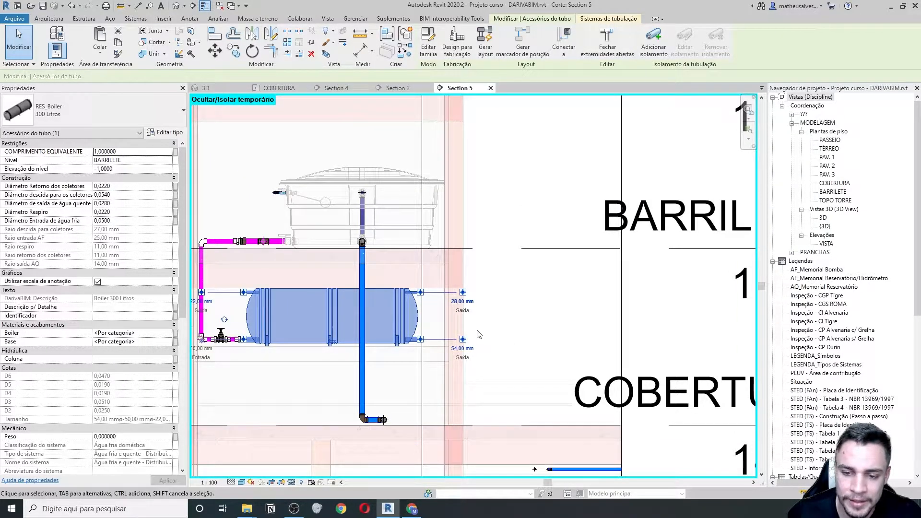
scroll(239, 285, up, 2)
middle_drag(269, 300, 370, 306)
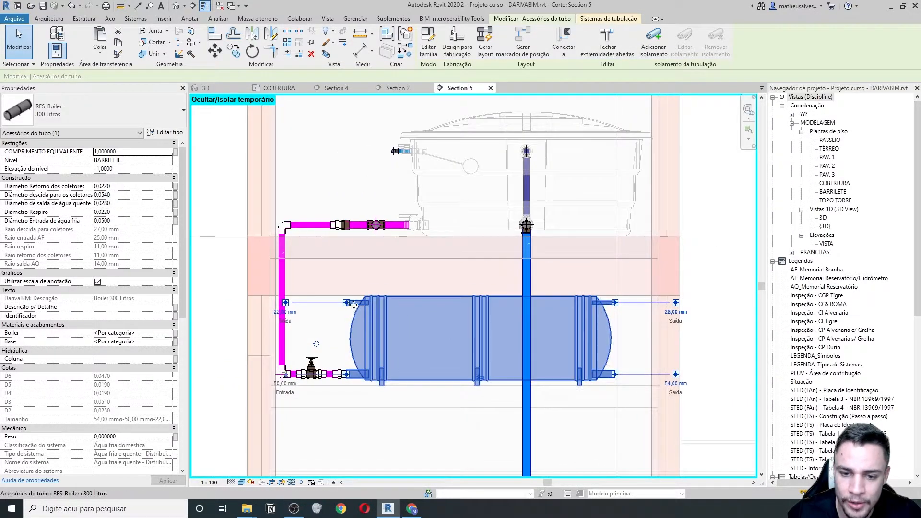
middle_drag(459, 303, 330, 312)
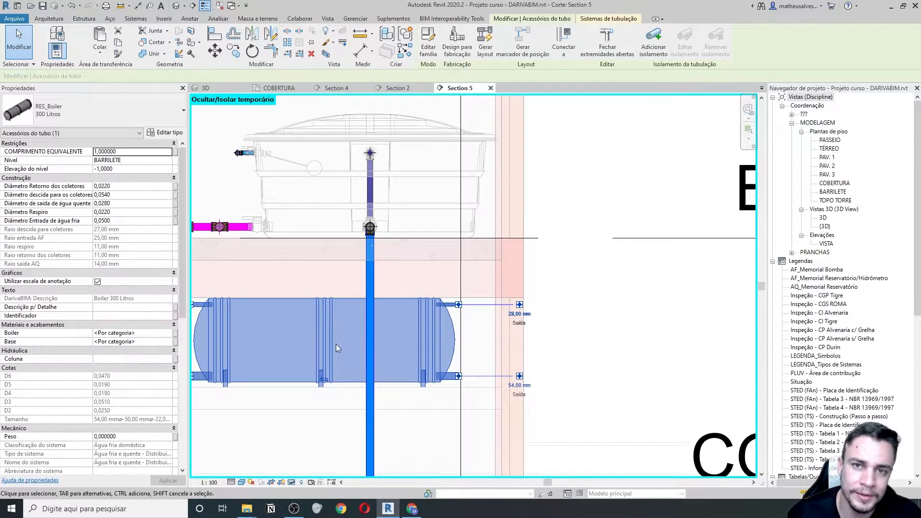
scroll(344, 326, up, 1)
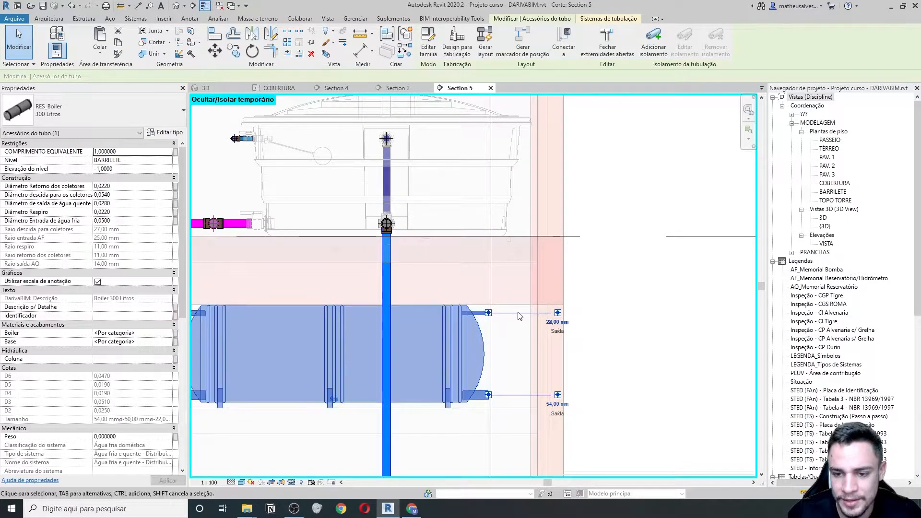
scroll(496, 322, down, 3)
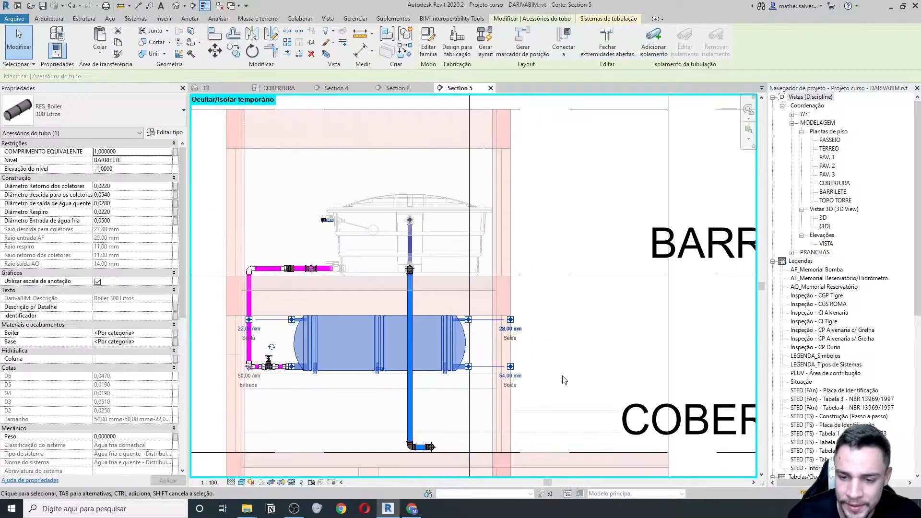
scroll(461, 369, up, 3)
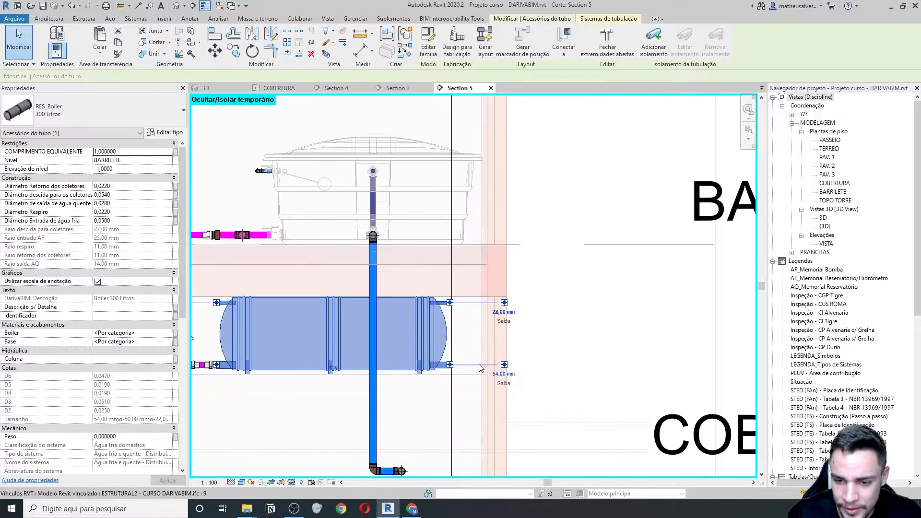
middle_drag(544, 374, 522, 366)
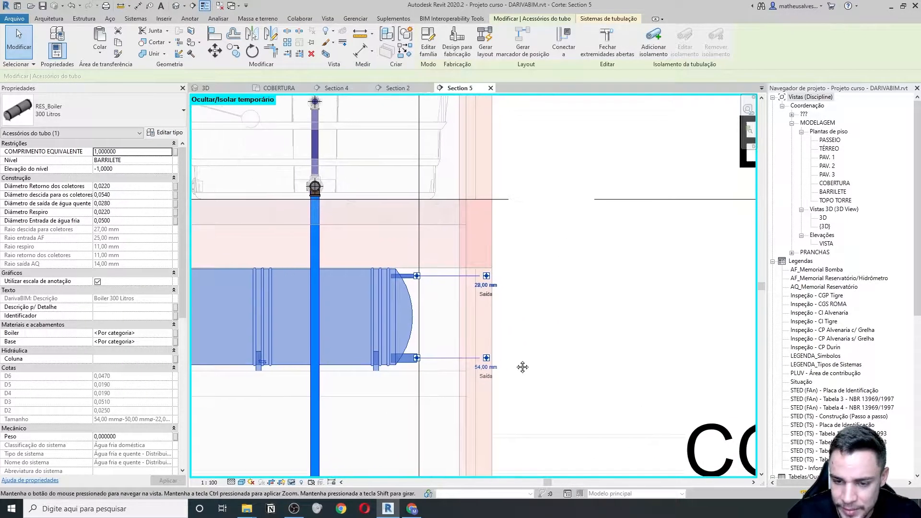
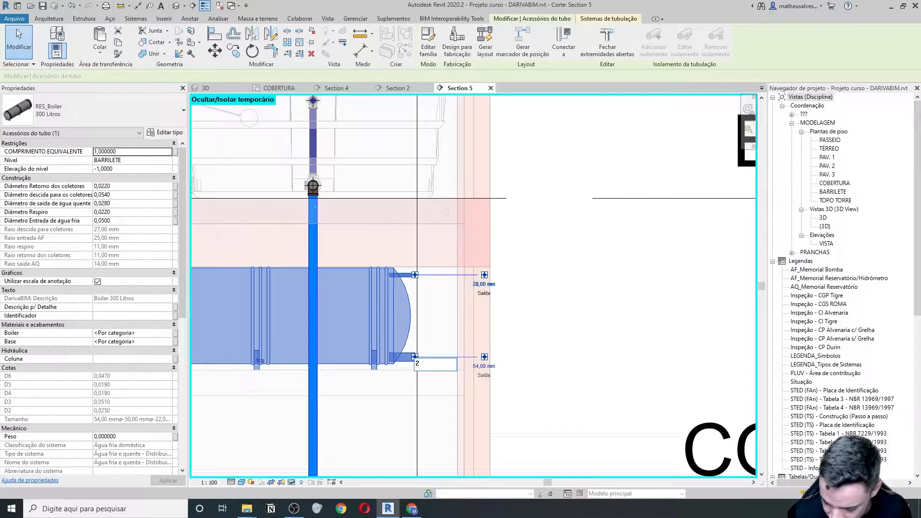
- Confirm 25 mm for the boiler's lower right outlet and pan to centre it in view
key(Return)
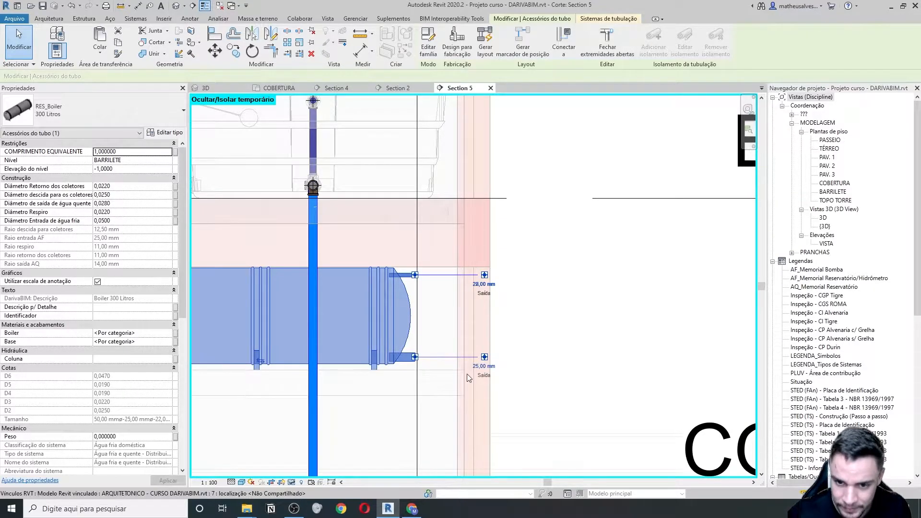
scroll(445, 369, up, 3)
scroll(426, 369, down, 6)
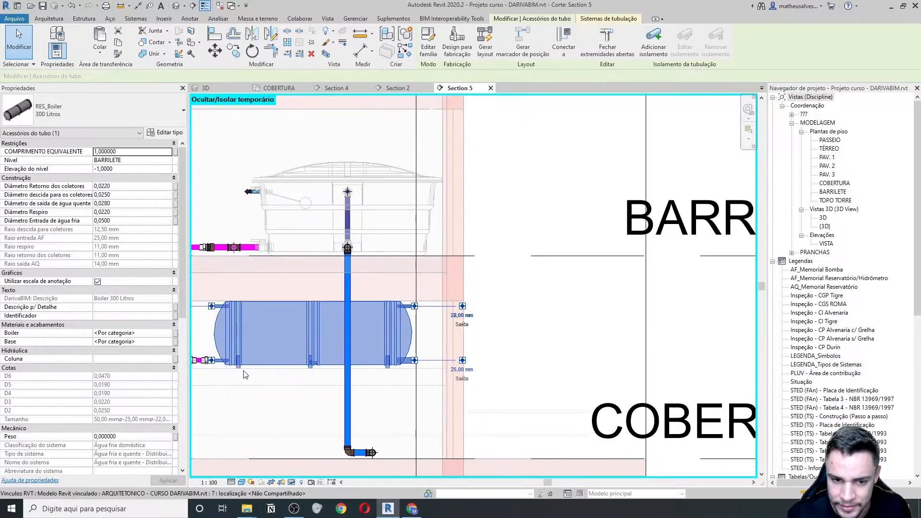
scroll(218, 370, up, 4)
scroll(211, 365, up, 3)
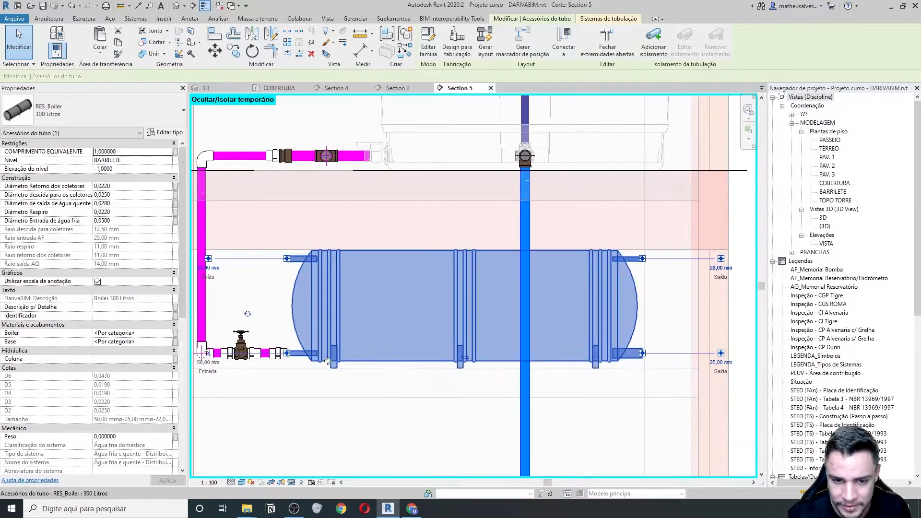
scroll(269, 348, down, 3)
middle_drag(632, 356, 488, 374)
middle_drag(567, 354, 538, 359)
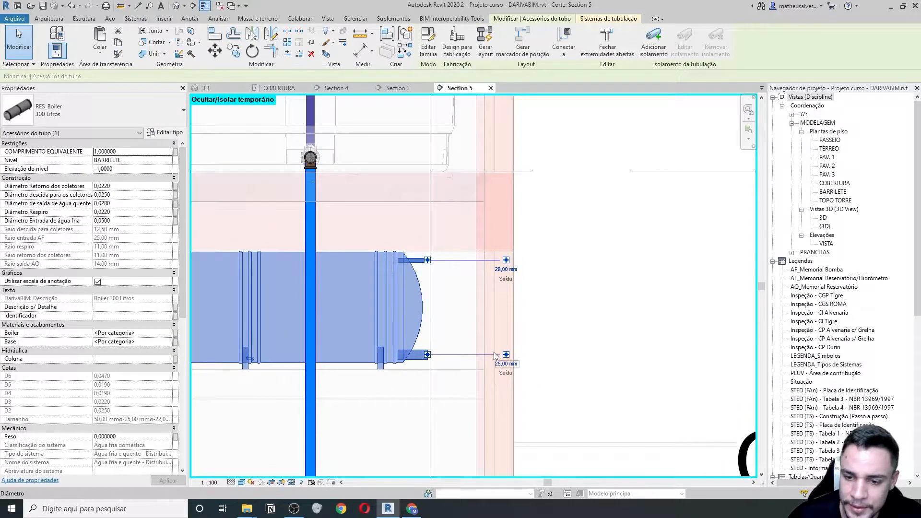
scroll(471, 351, up, 1)
middle_drag(474, 383, 535, 342)
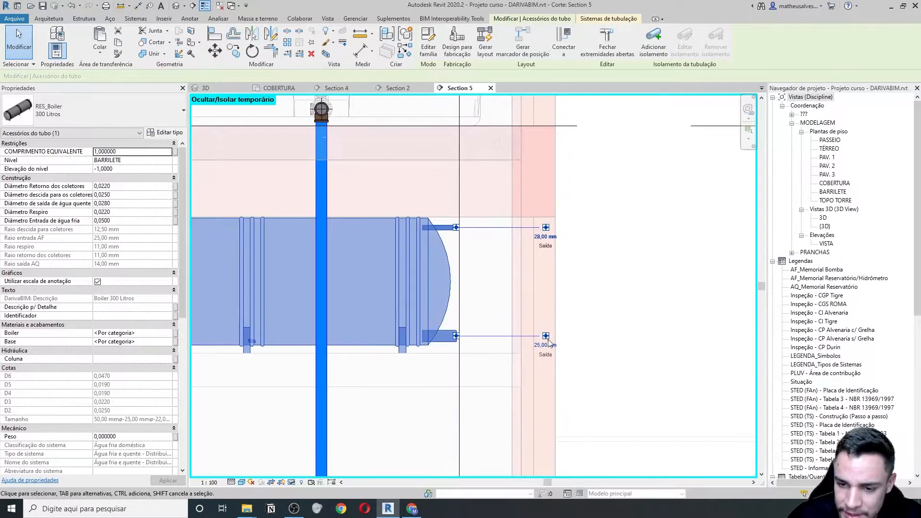
- Draw a pipe from the 25 mm outlet, running horizontally out and then dropping down
right_click(549, 342)
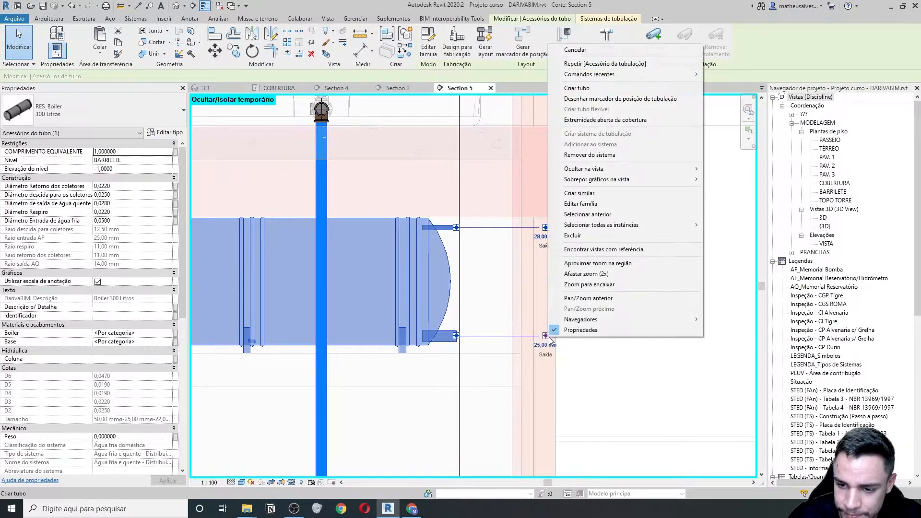
click(603, 87)
middle_drag(504, 335, 365, 324)
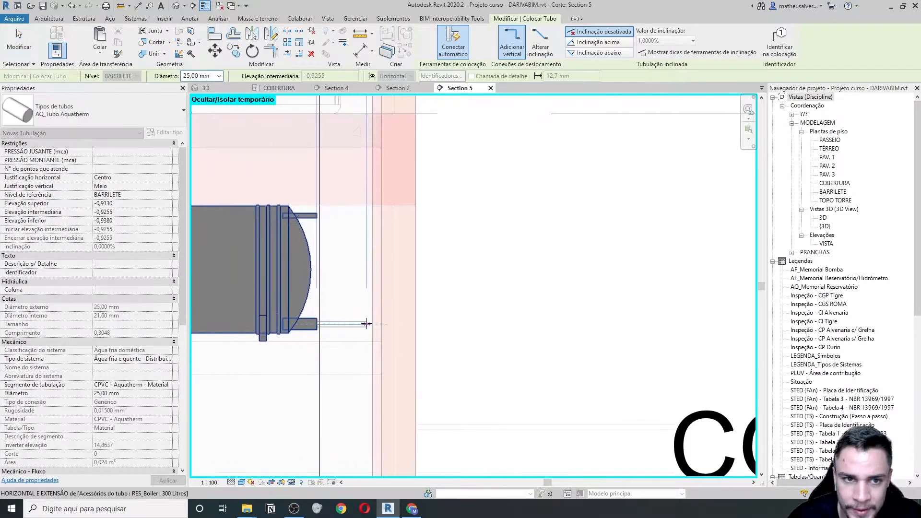
scroll(363, 324, down, 3)
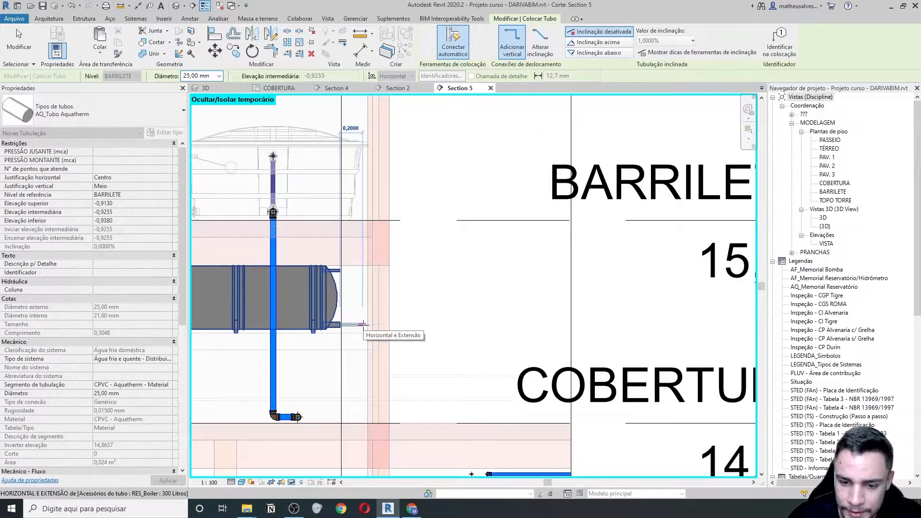
scroll(363, 325, up, 1)
click(361, 325)
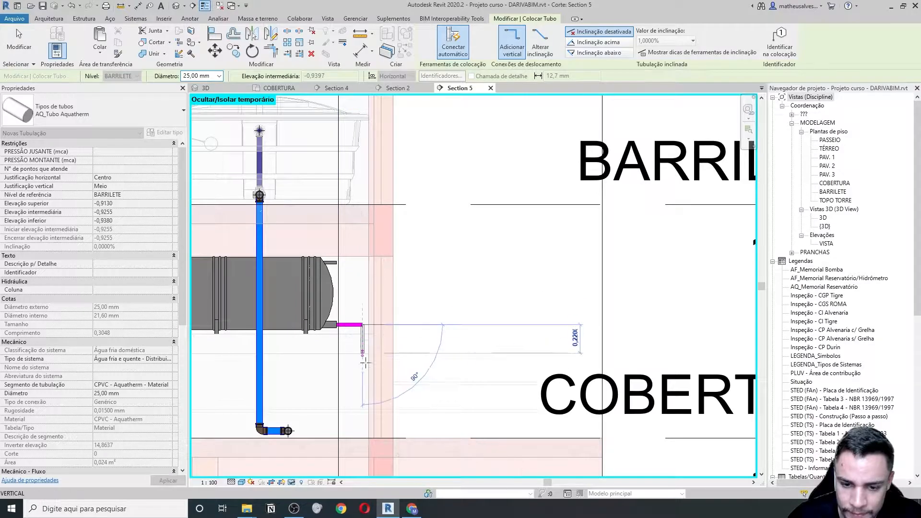
click(362, 428)
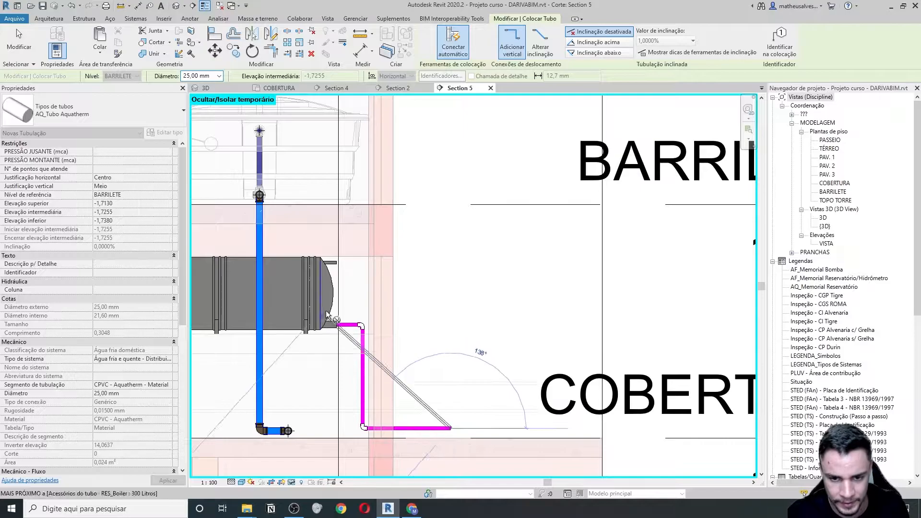
key(Escape)
- Stop pipe placement and frame the new pipe elbows below the boiler
scroll(354, 331, up, 2)
key(Escape)
scroll(354, 337, down, 3)
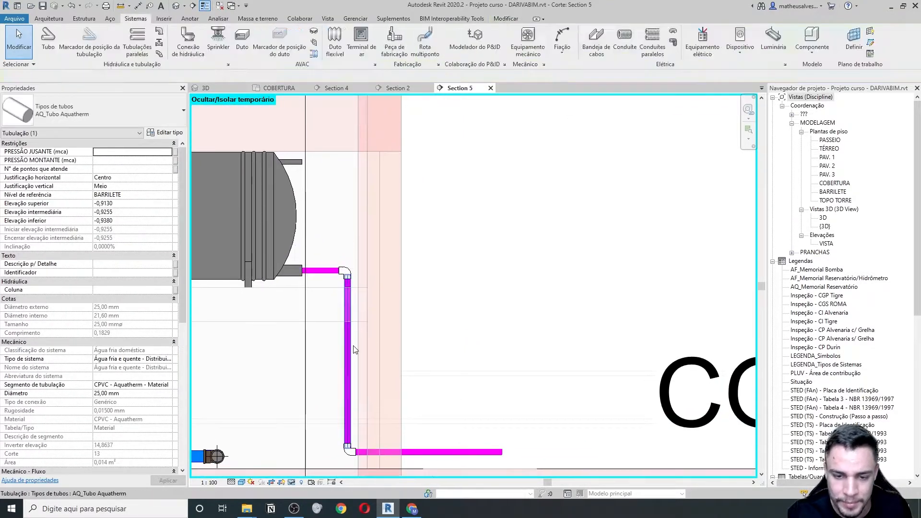
click(330, 336)
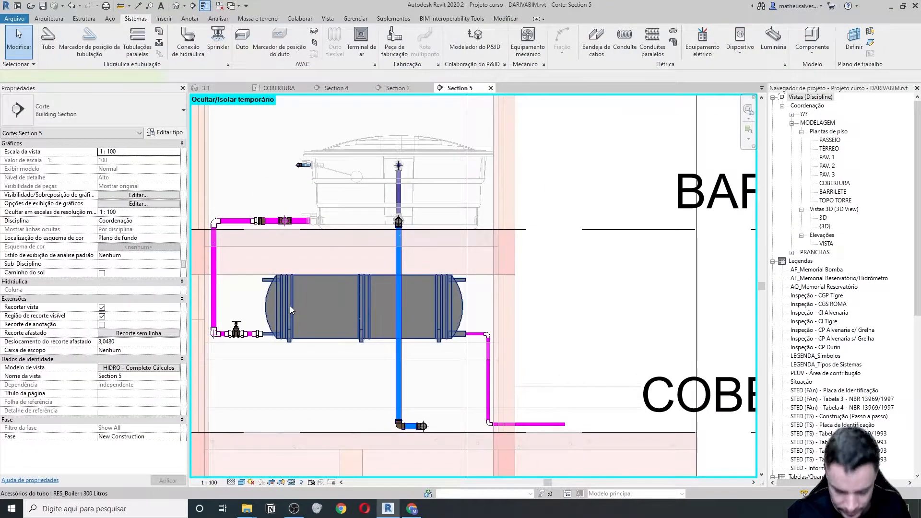
drag(289, 306, 288, 306)
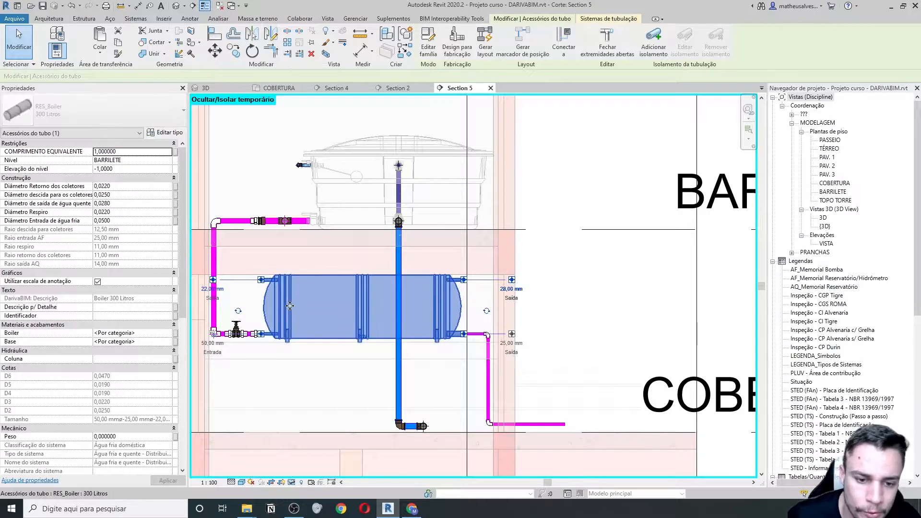
scroll(513, 389, up, 3)
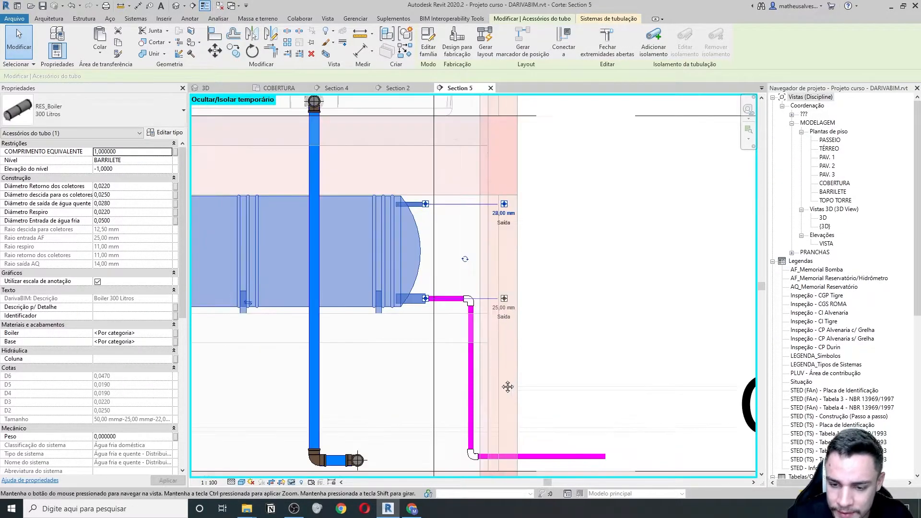
middle_drag(513, 390, 421, 324)
scroll(365, 229, up, 2)
- Pull the horizontal pipe's end back from the boiler outlet
click(384, 280)
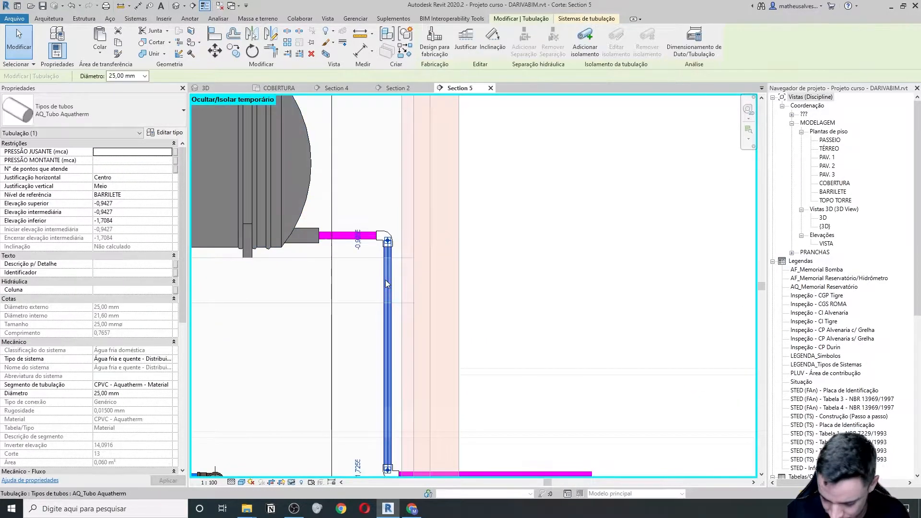
click(355, 235)
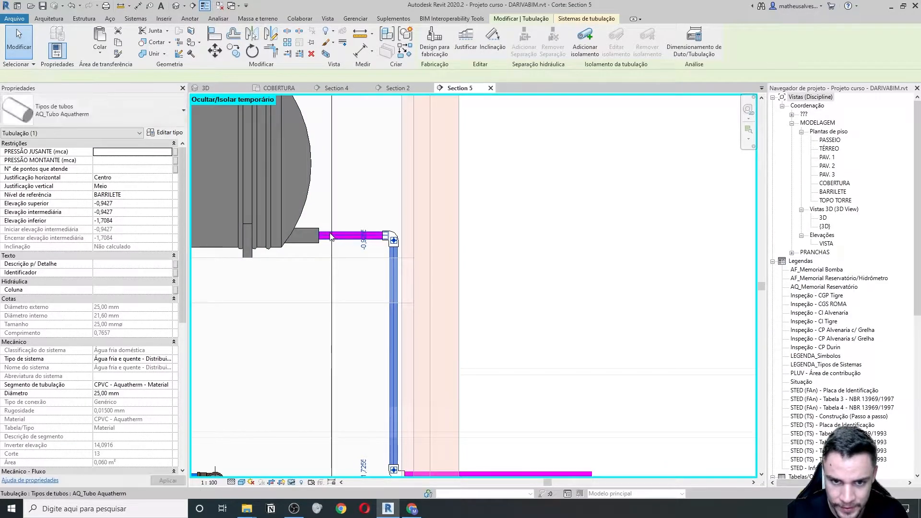
scroll(357, 236, up, 2)
drag(360, 238, 383, 240)
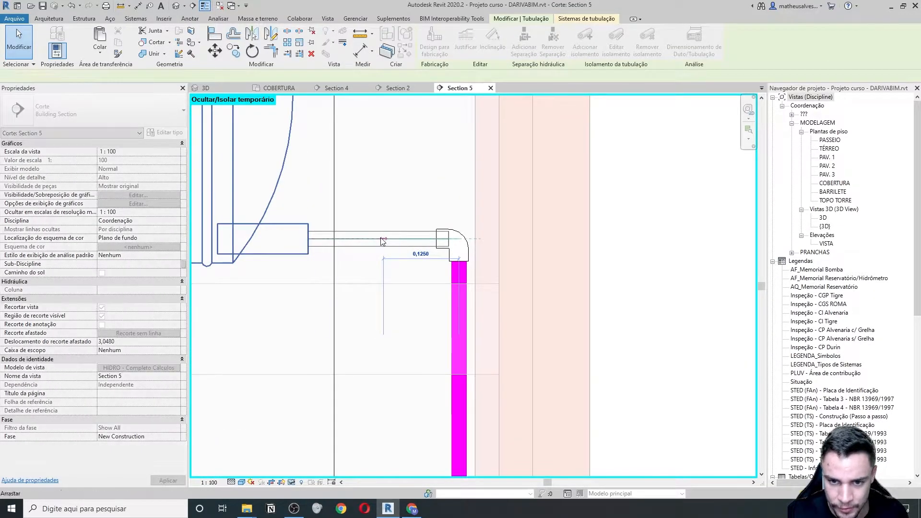
click(374, 241)
- Place an AQ_Aquatherm_Conector fitting at the pipe's left end using PF
key(p)
key(f)
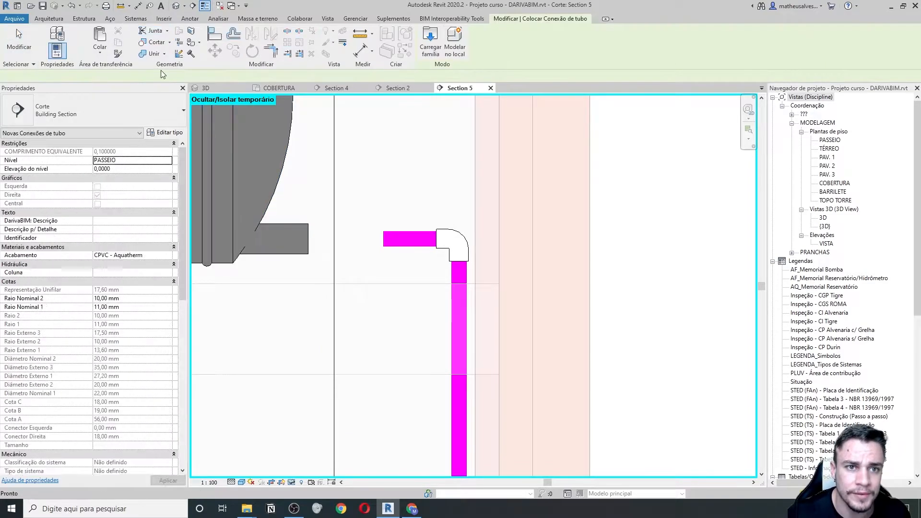
click(141, 116)
click(326, 208)
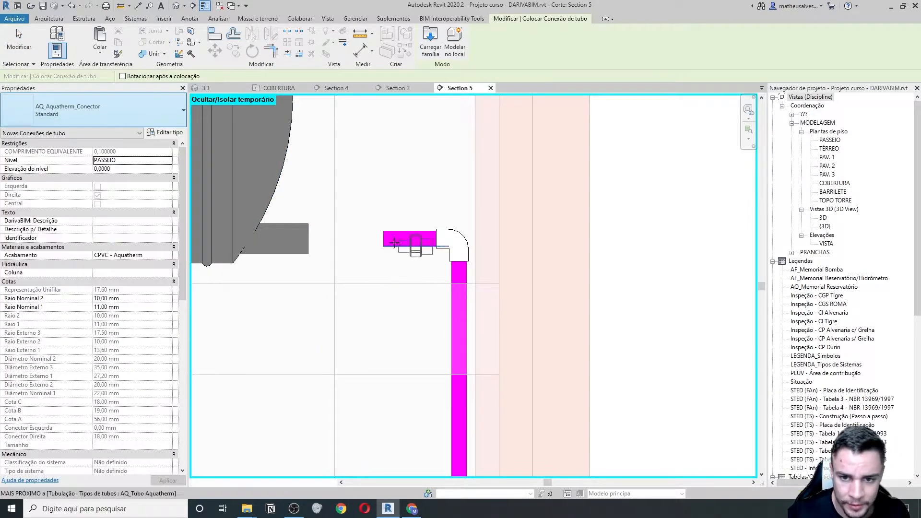
click(359, 262)
key(Escape)
key(Escape)
click(368, 245)
key(Escape)
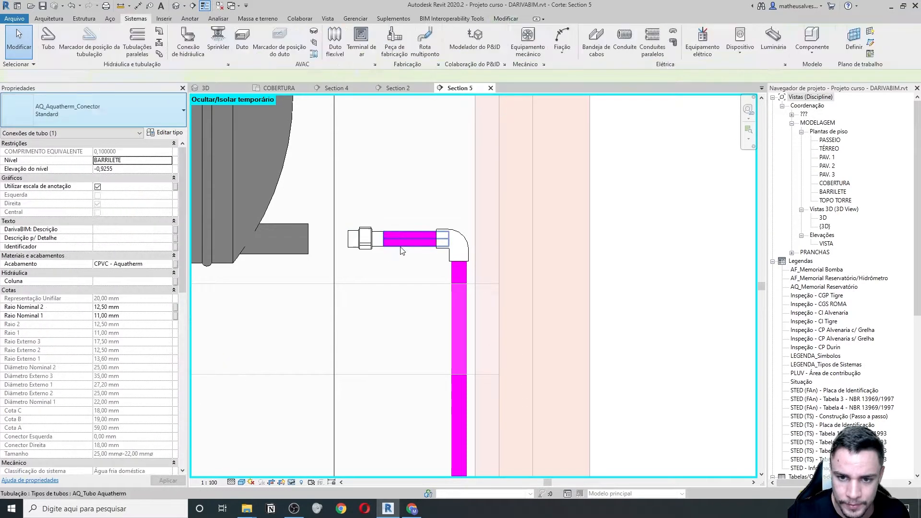
click(402, 249)
scroll(453, 335, down, 2)
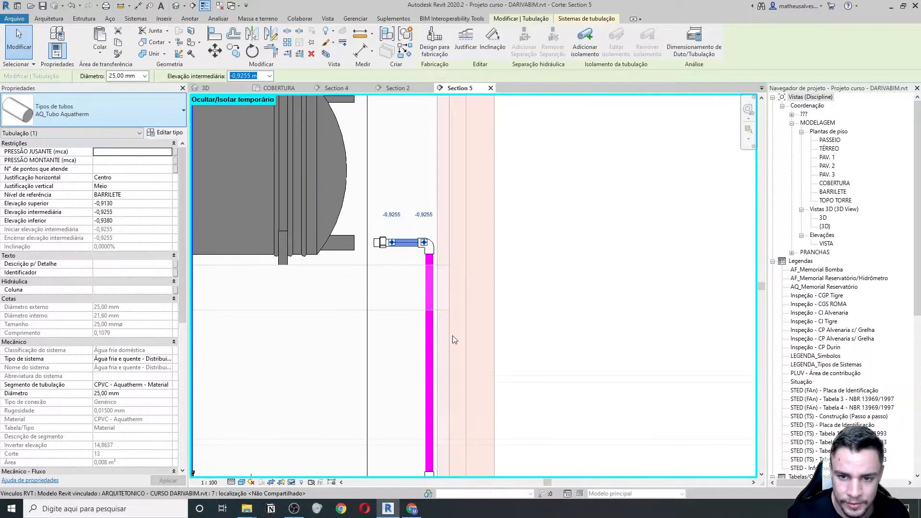
scroll(404, 225, down, 3)
middle_drag(404, 226, 399, 257)
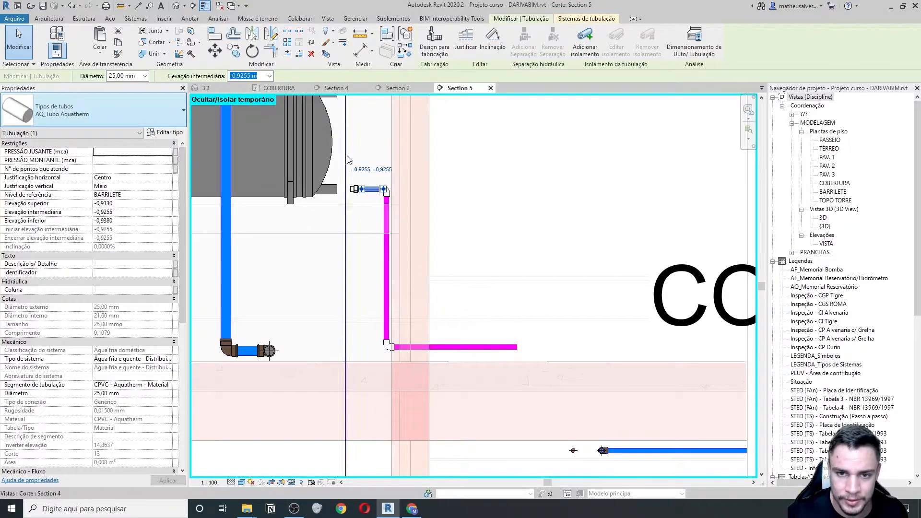
key(Escape)
- Change the whole new pipe chain to 22 mm diameter
click(501, 354)
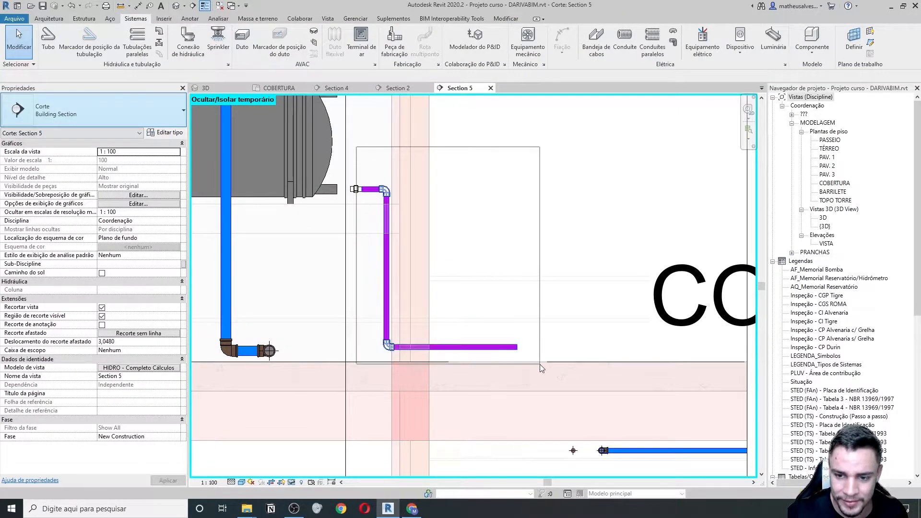
click(161, 75)
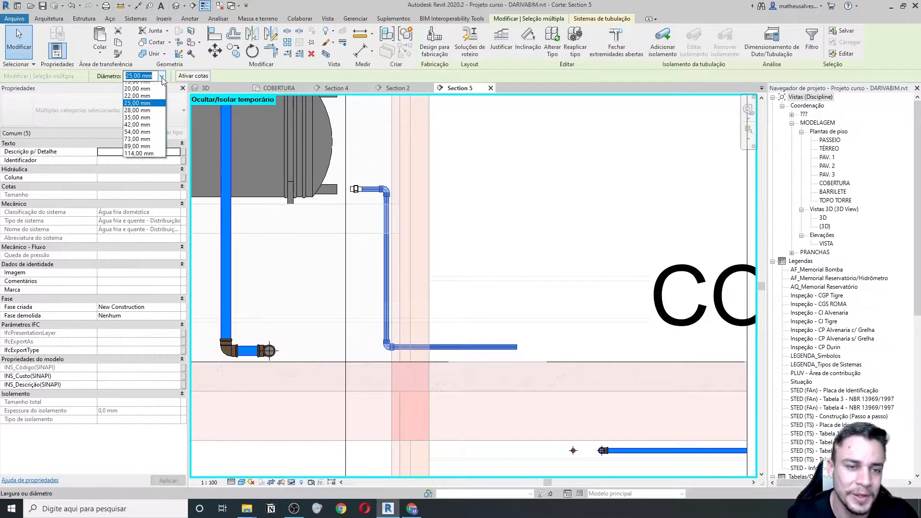
click(147, 101)
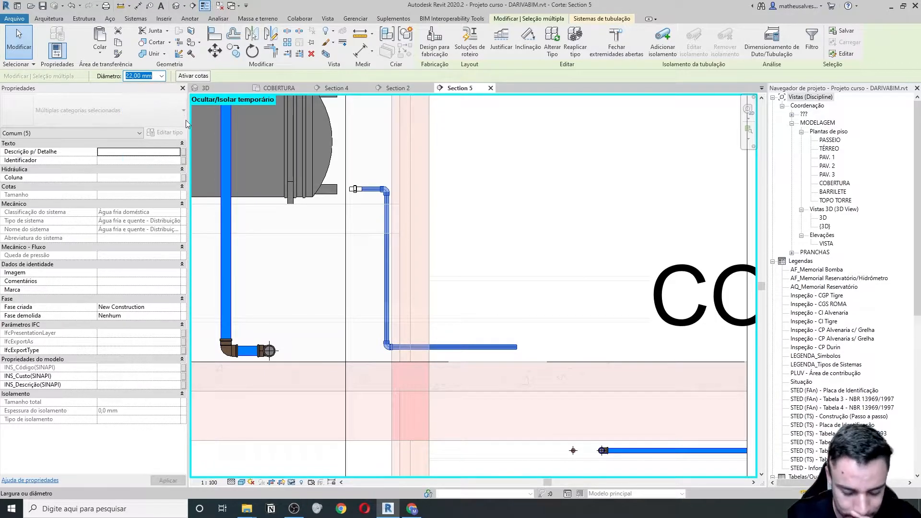
middle_drag(359, 218, 359, 241)
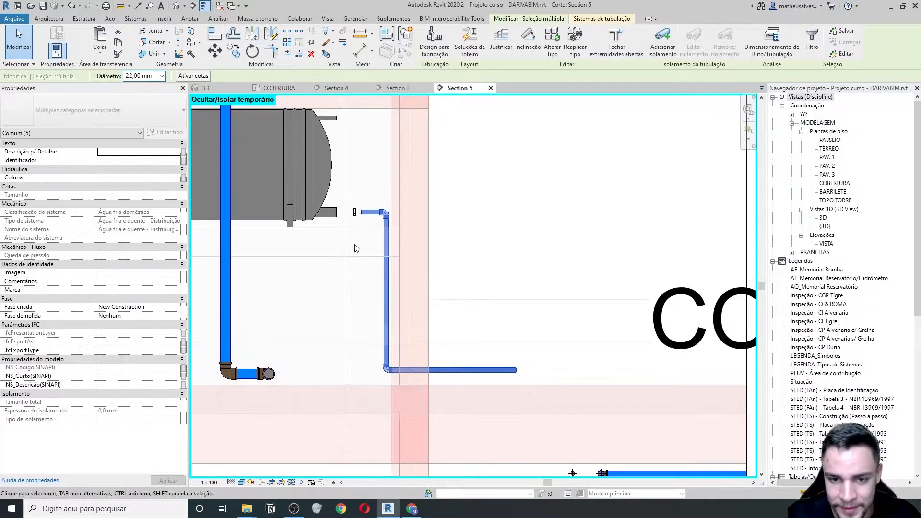
scroll(352, 211, up, 4)
- Set the connector's end to 25 mm and drag it back onto the boiler outlet
click(356, 212)
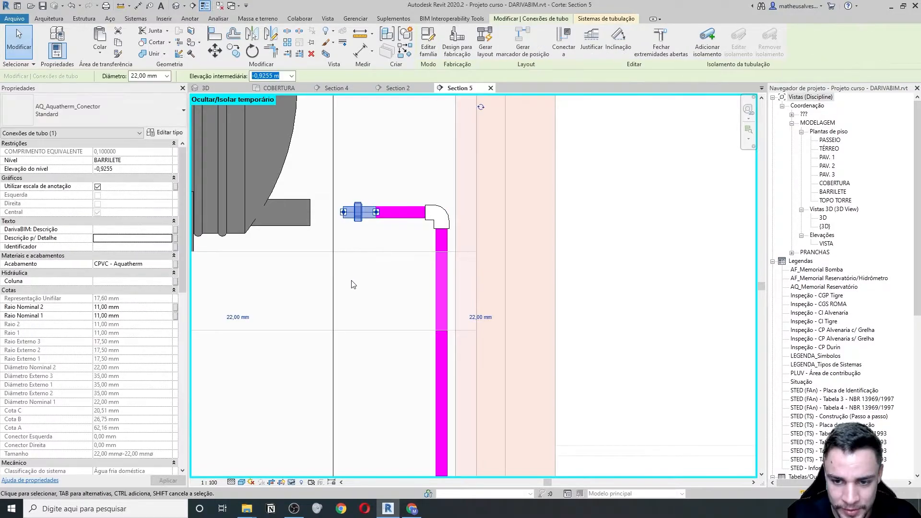
middle_drag(342, 273, 354, 284)
click(254, 330)
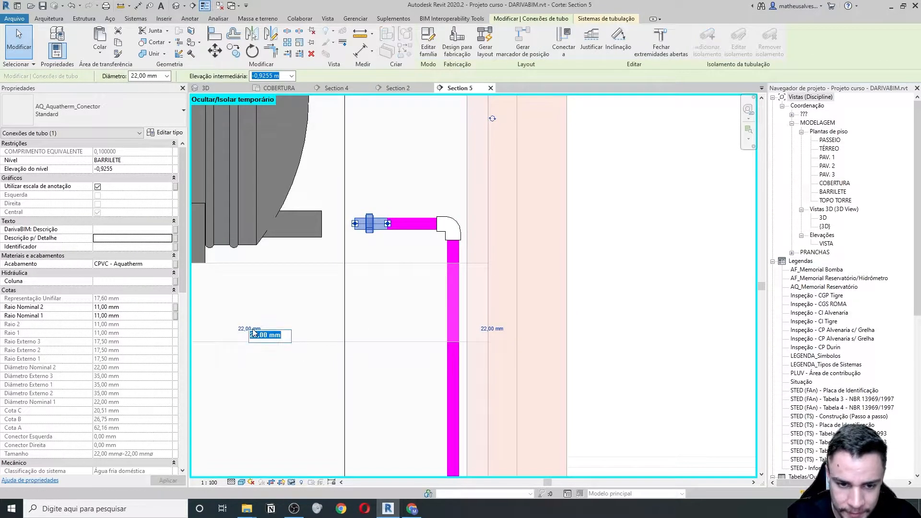
key(Return)
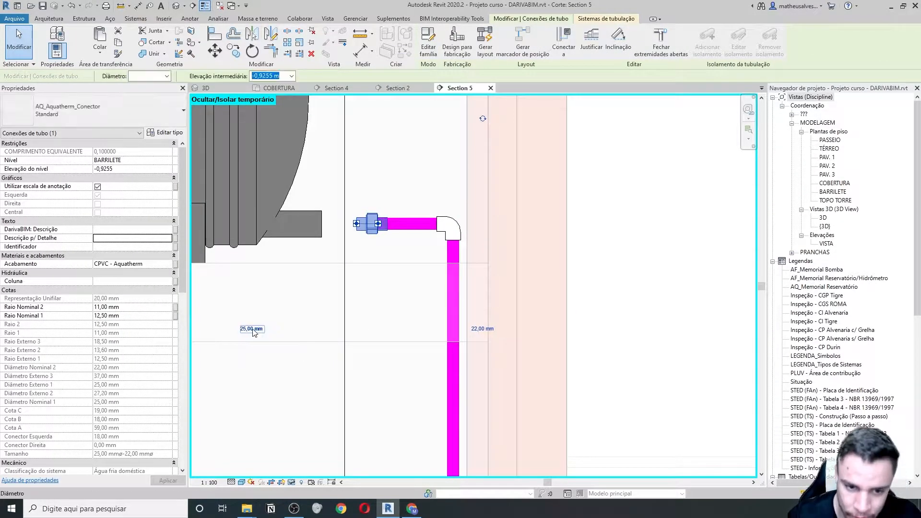
scroll(337, 208, up, 3)
drag(367, 231, 313, 232)
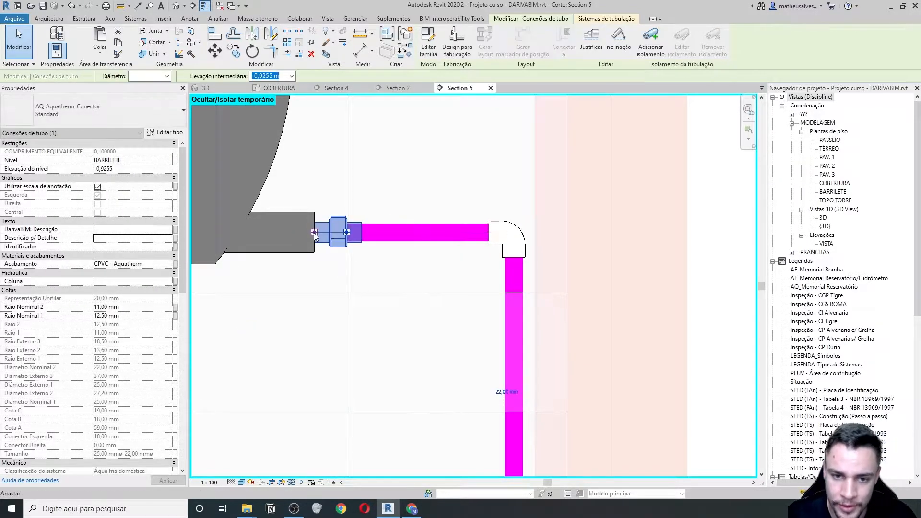
scroll(313, 234, down, 3)
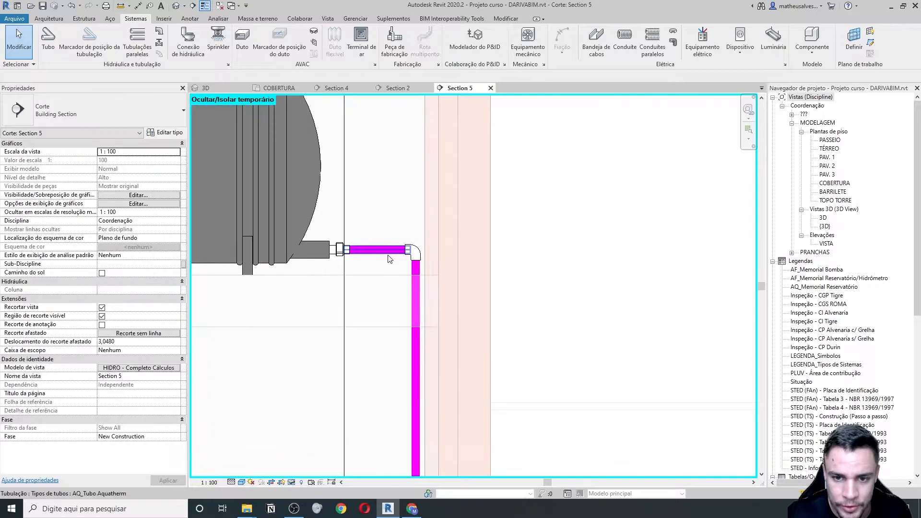
- Place an AQ_Registro de gaveta Europa 3/4" gate valve on the magenta pipe
click(160, 43)
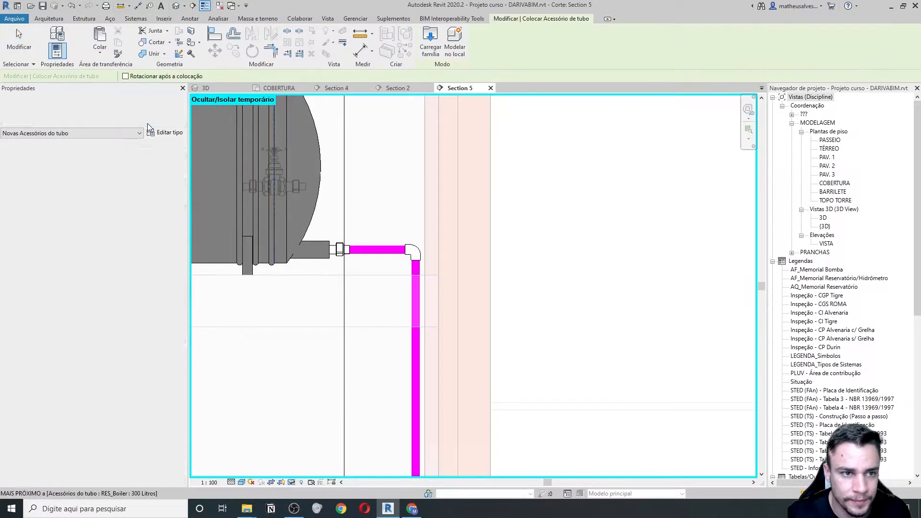
click(148, 115)
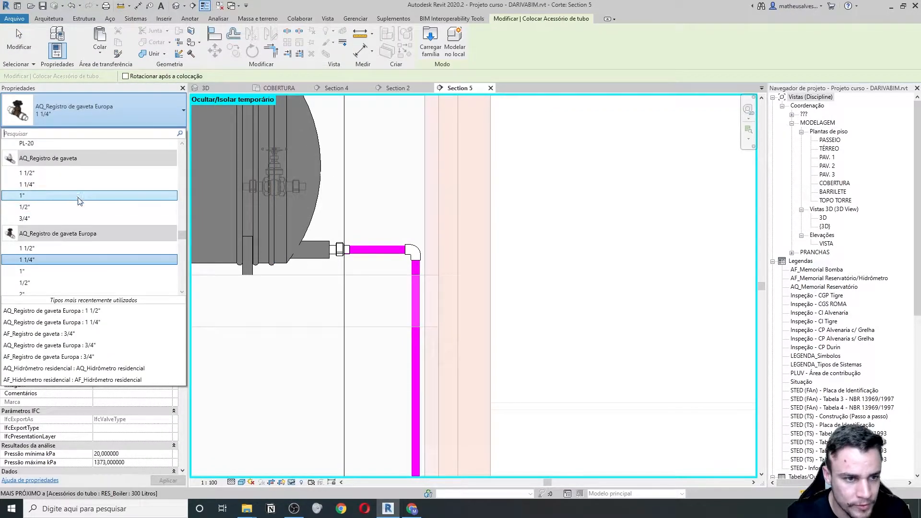
scroll(63, 282, down, 1)
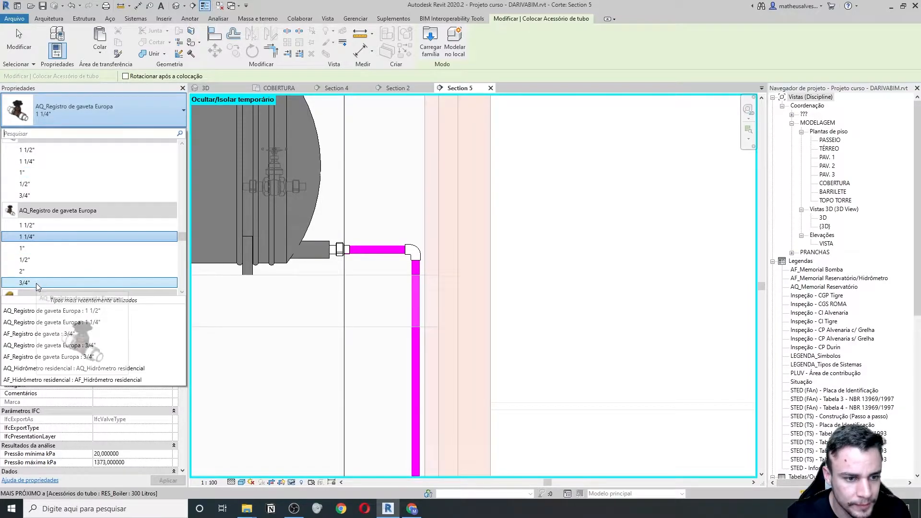
click(36, 283)
scroll(379, 250, up, 1)
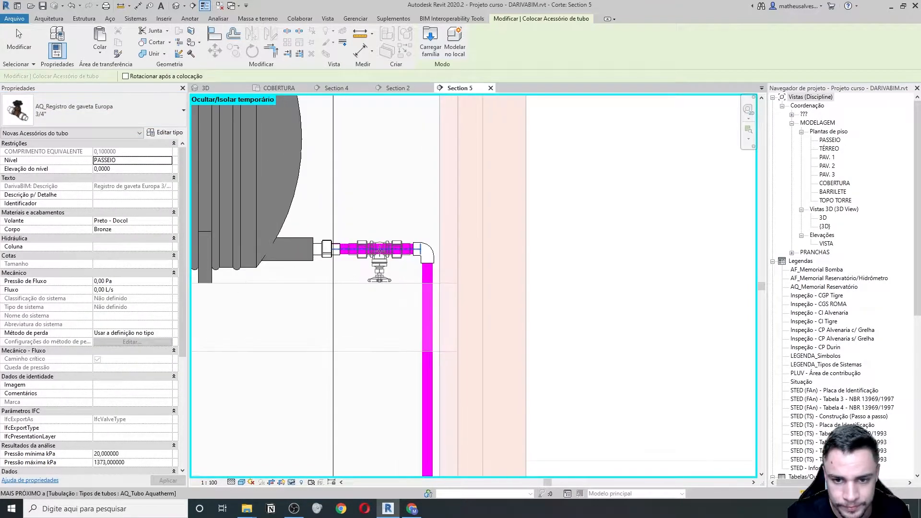
click(379, 248)
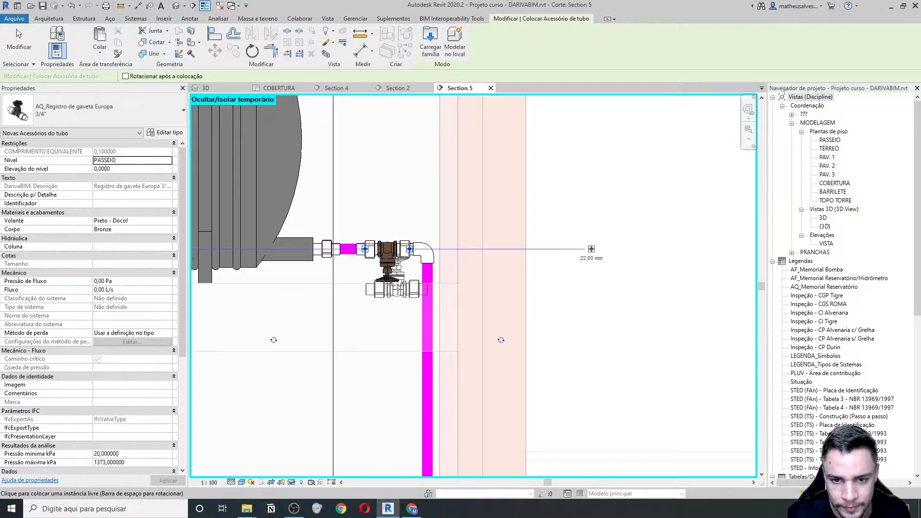
scroll(364, 298, up, 1)
key(Escape)
- Slide the valve left toward the outlet connector and rotate its handwheel to point up
click(405, 258)
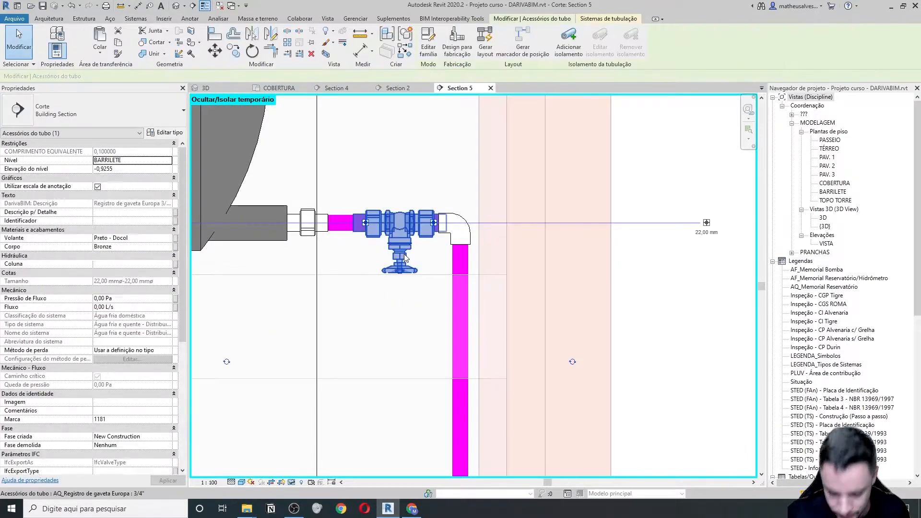
drag(406, 258, 396, 247)
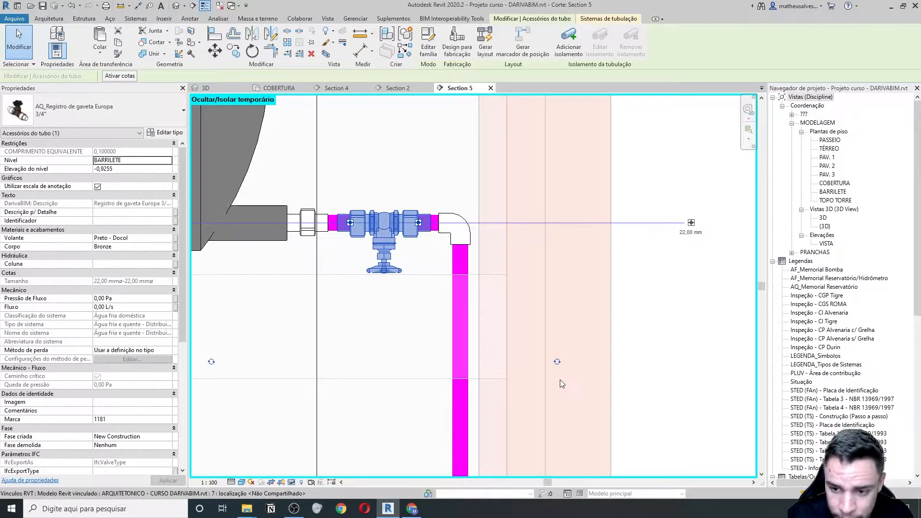
click(556, 361)
scroll(454, 268, down, 2)
click(415, 254)
scroll(472, 314, up, 1)
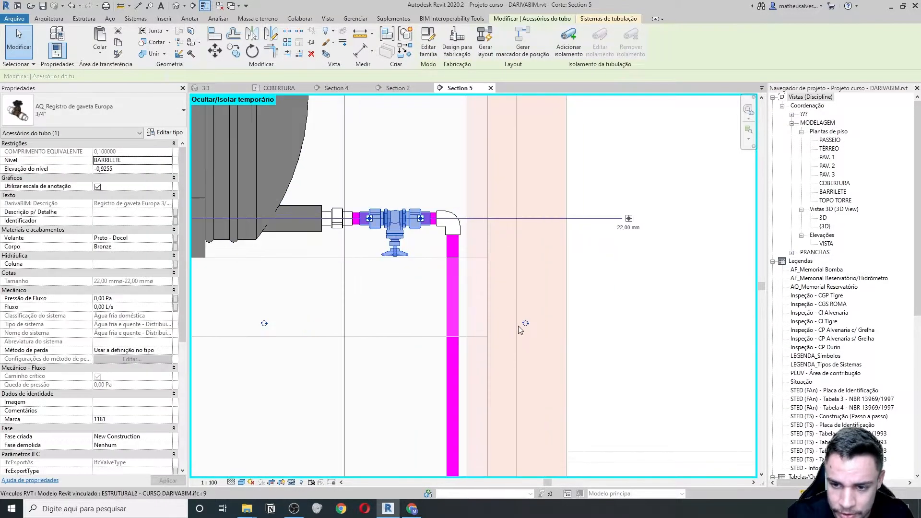
key(space)
key(space)
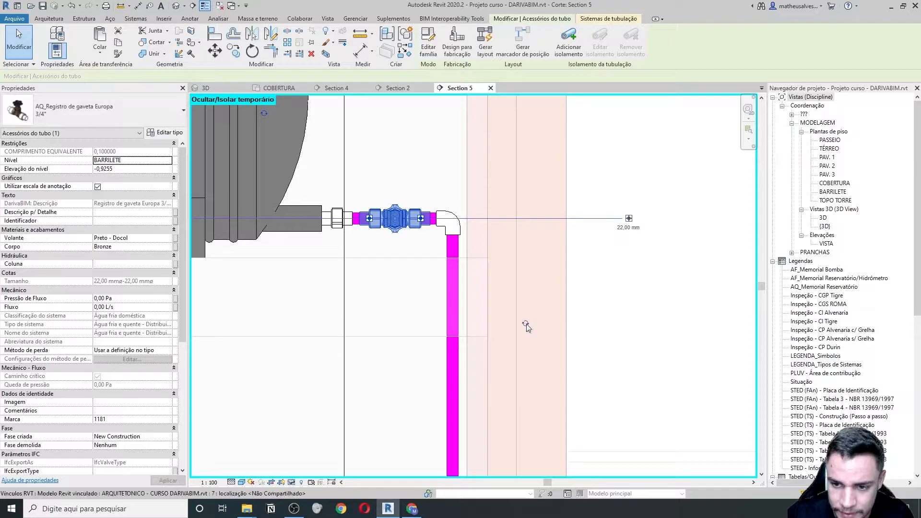
scroll(388, 187, down, 1)
key(Escape)
scroll(381, 380, down, 4)
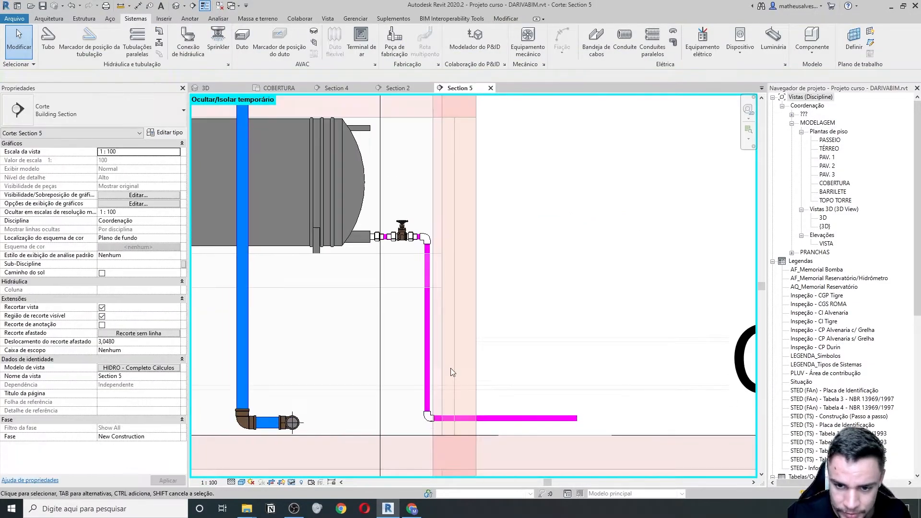
scroll(307, 363, up, 2)
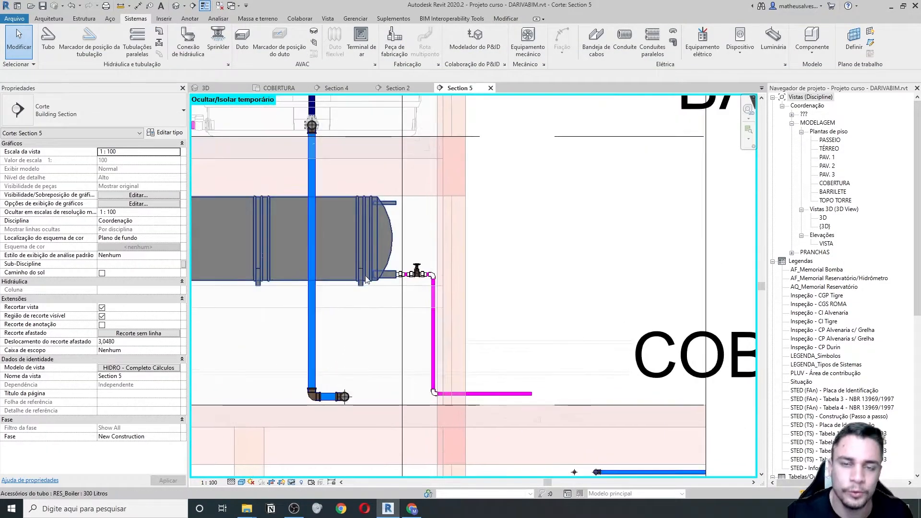
middle_drag(514, 373, 450, 332)
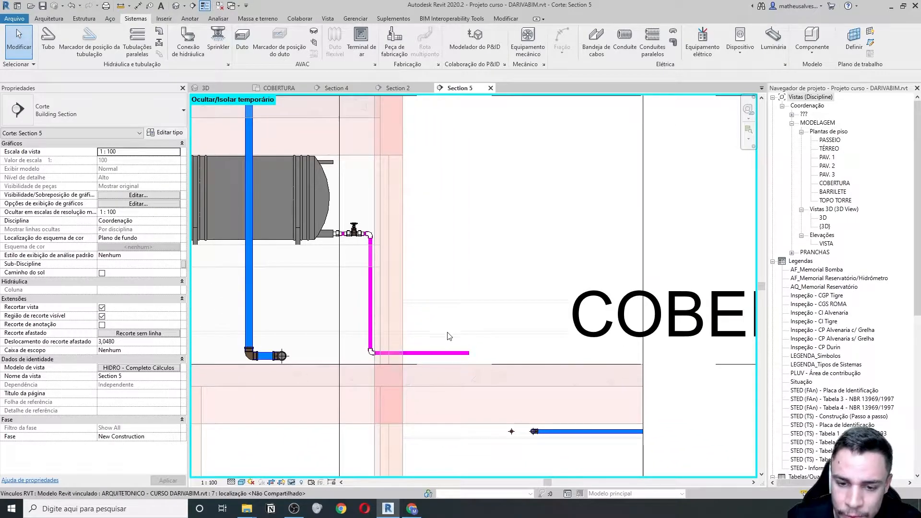
- Close the Section 5 view and pan around the COBERTURA roof plan
click(491, 88)
scroll(422, 244, up, 3)
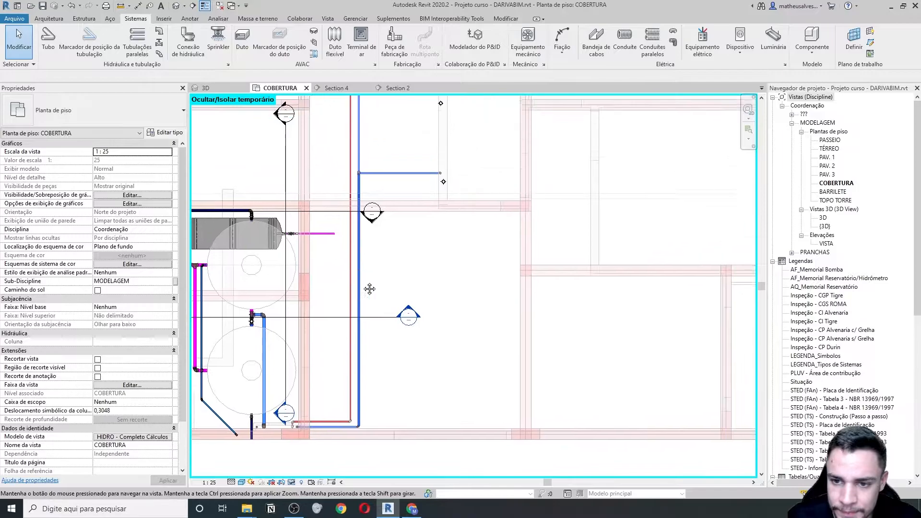
scroll(421, 242, down, 1)
middle_drag(421, 242, 414, 327)
middle_drag(409, 362, 430, 314)
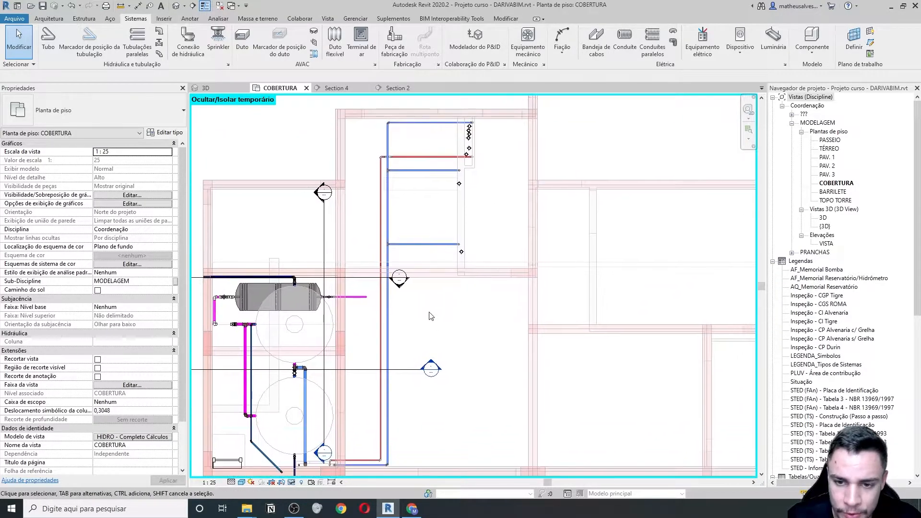
scroll(360, 259, up, 1)
middle_drag(366, 233, 375, 274)
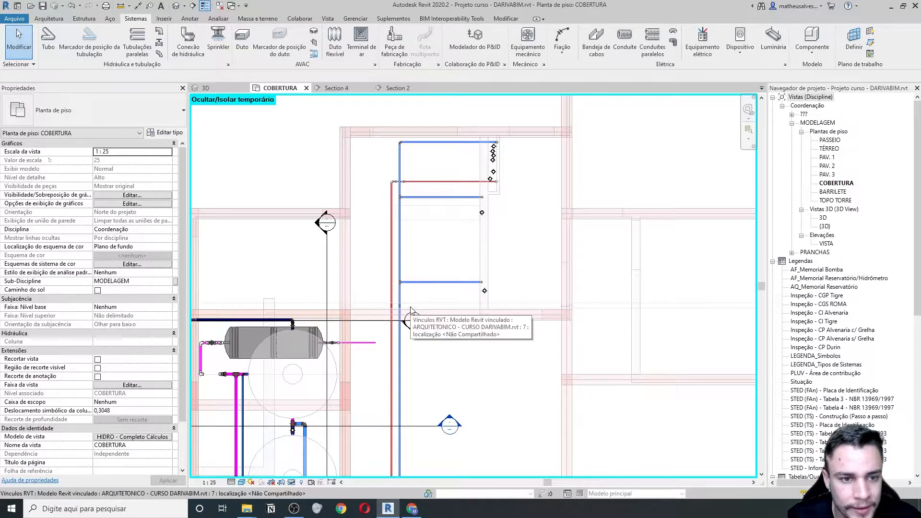
- Start a plumbing fixture, browse the AQ_Coletor Solar types, then switch to Chrome
click(159, 45)
click(165, 109)
key(Escape)
key(Escape)
click(188, 43)
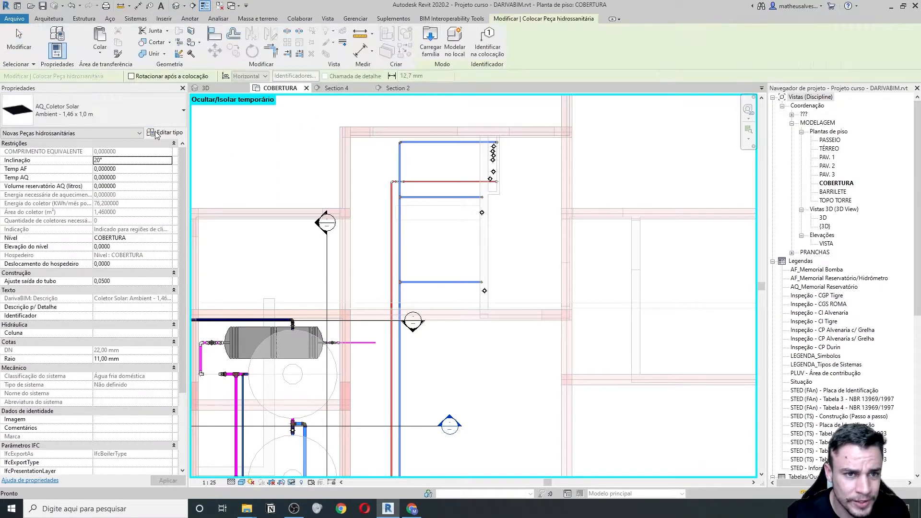
click(165, 132)
key(Escape)
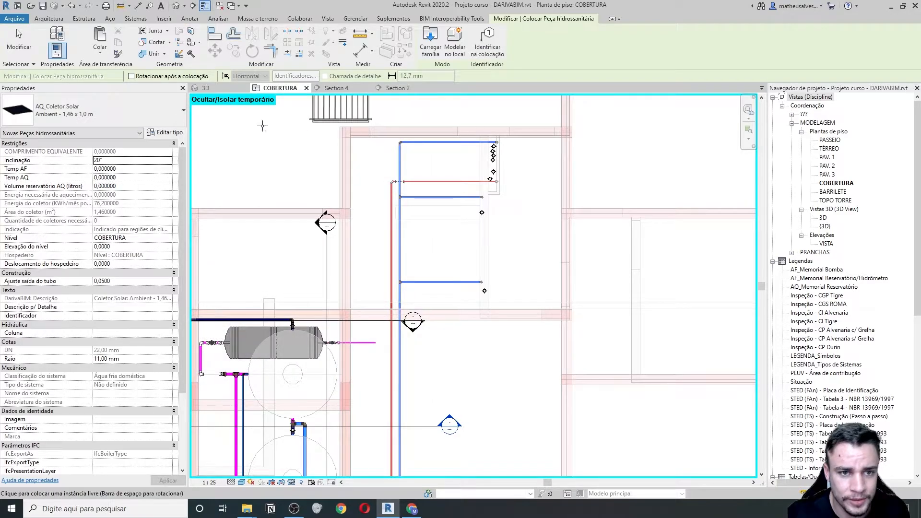
click(137, 117)
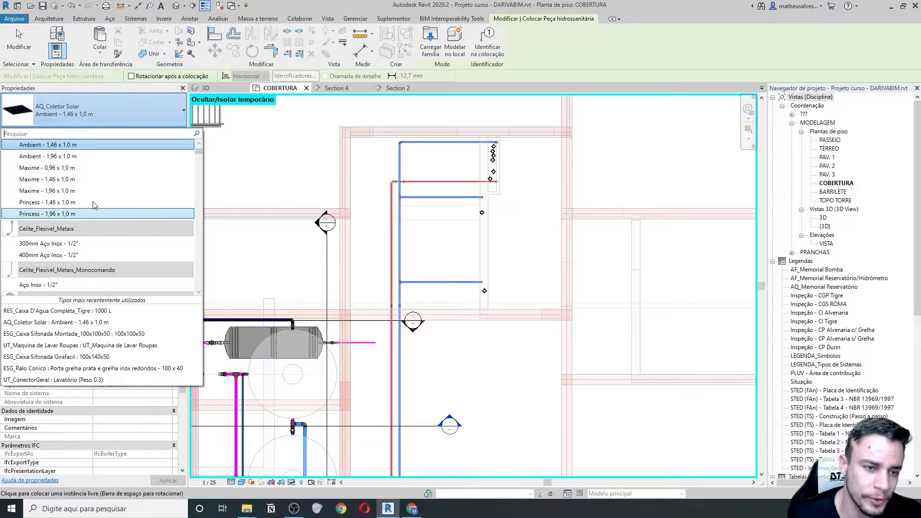
scroll(95, 205, up, 1)
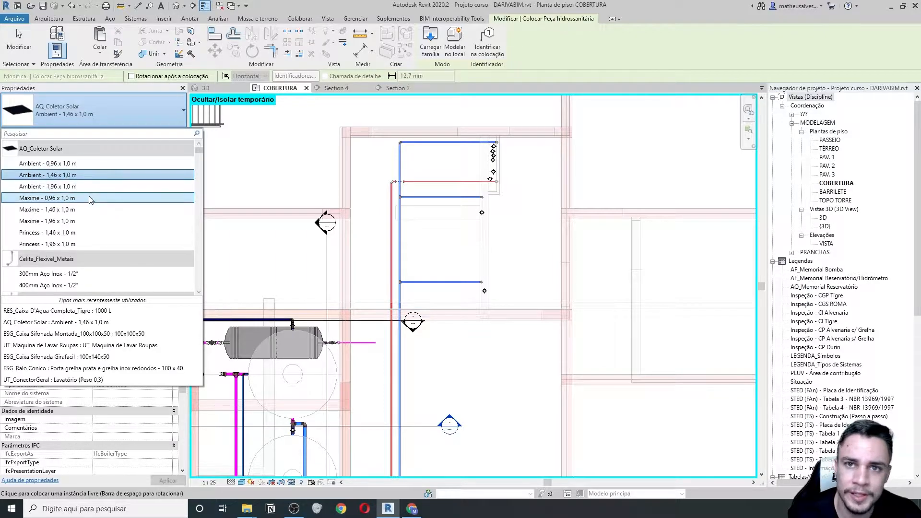
mouse_move(91, 200)
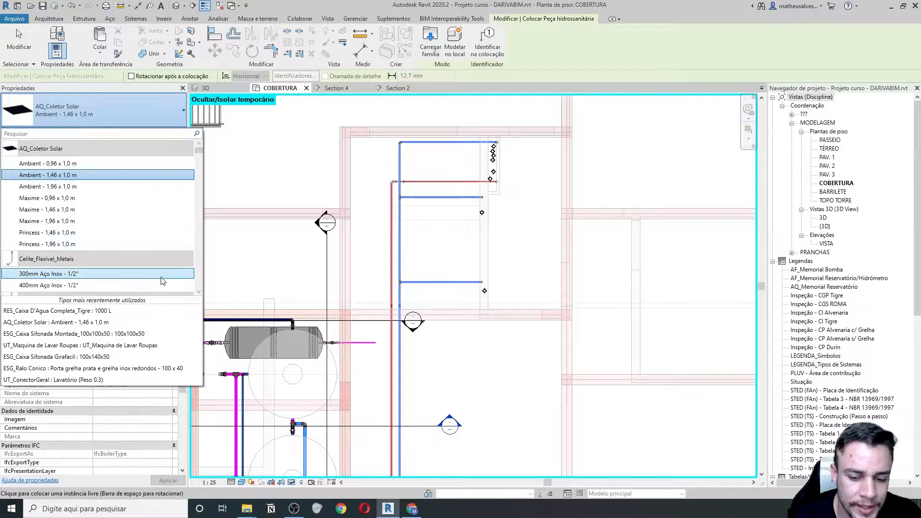
click(415, 511)
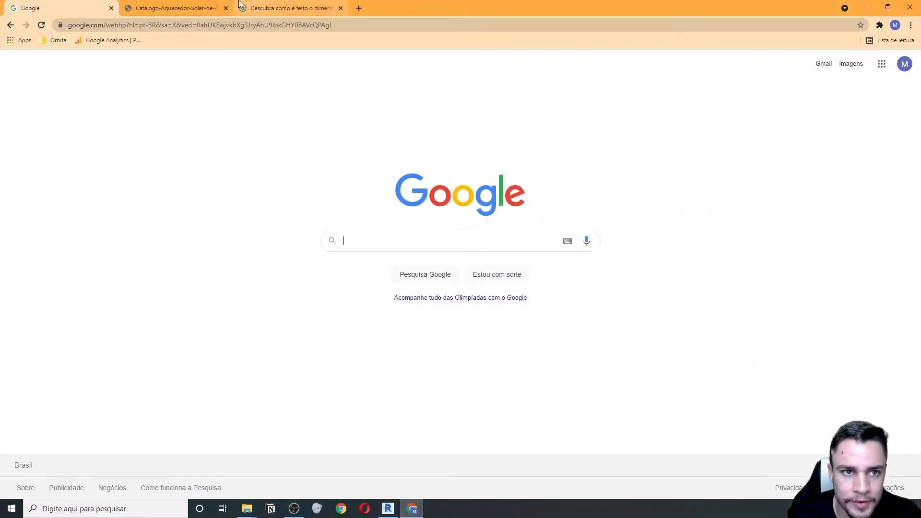
- Scroll the Komeco catalogue to the Coletores Solares models on page 8, then return to Revit
click(205, 4)
scroll(244, 220, up, 15)
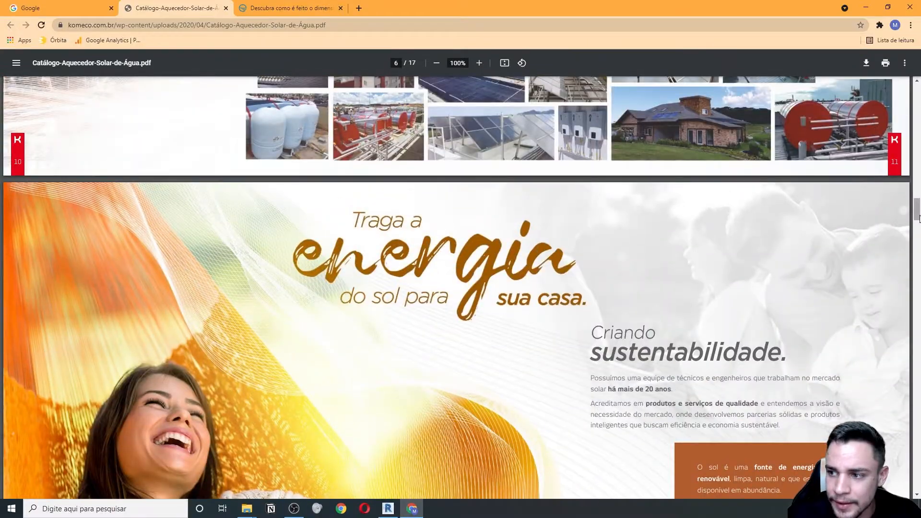
drag(919, 219, 918, 272)
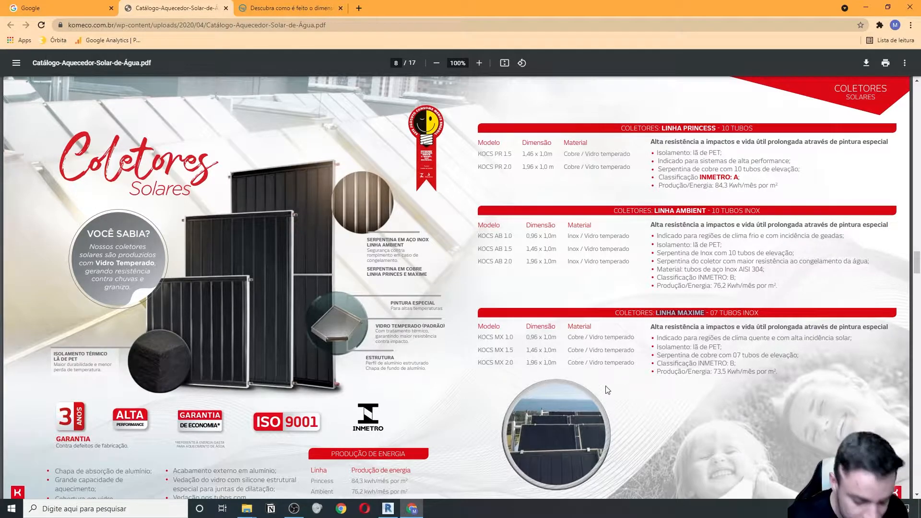
key(alt+Tab)
key(alt+Tab)
key(alt+Tab)
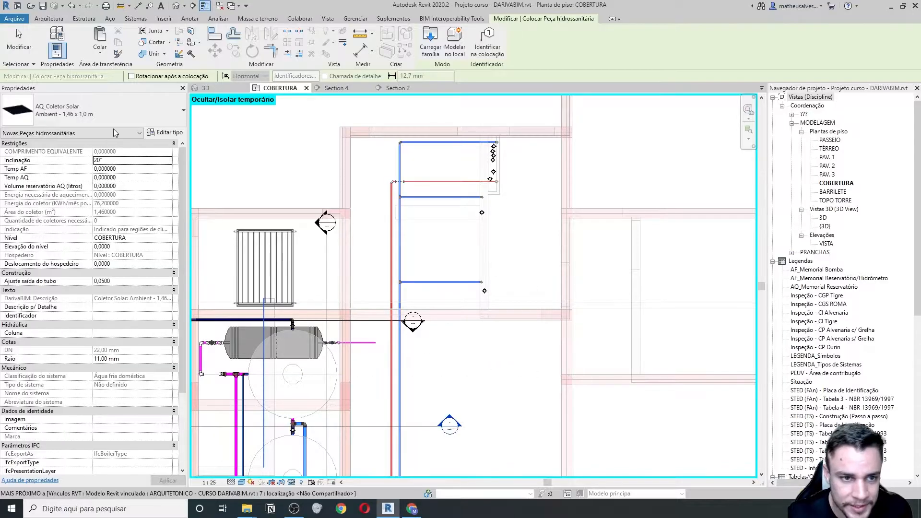
- Choose the Ambient - 1,96 x 1,0 m collector type, checking its size against the catalogue
click(135, 113)
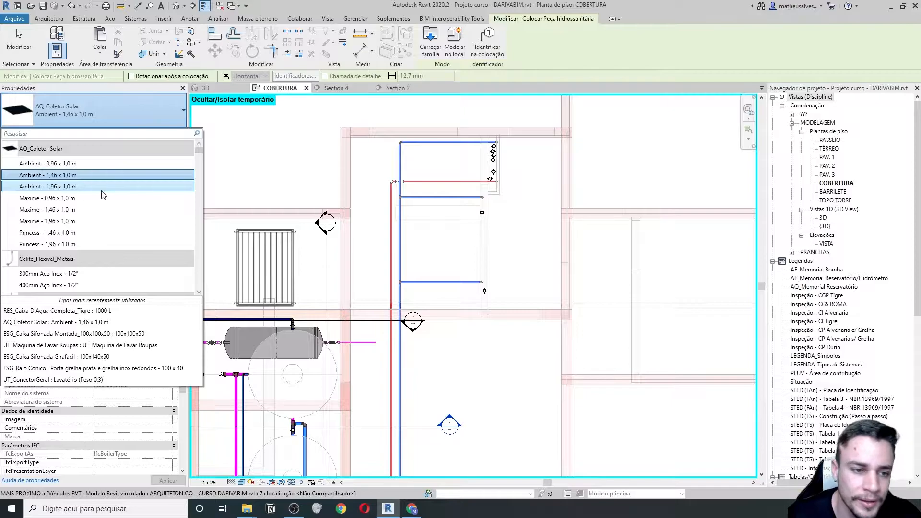
click(77, 186)
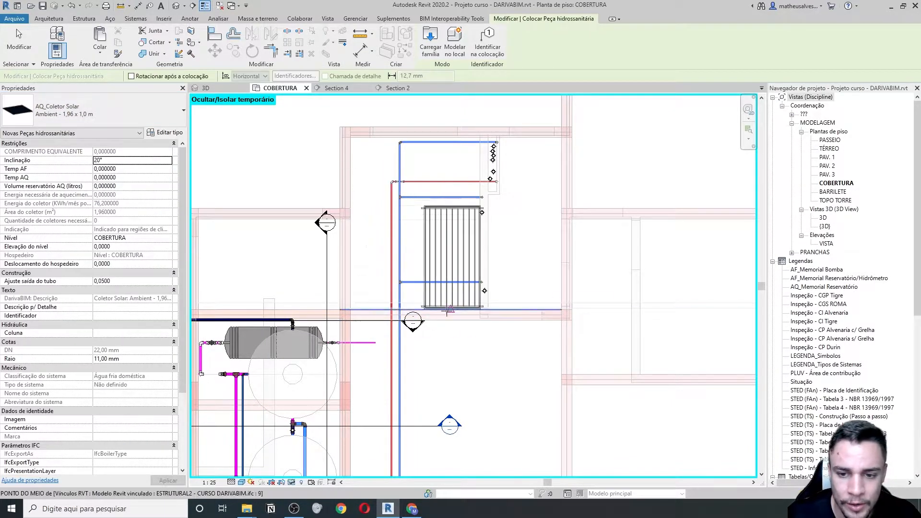
scroll(446, 307, up, 2)
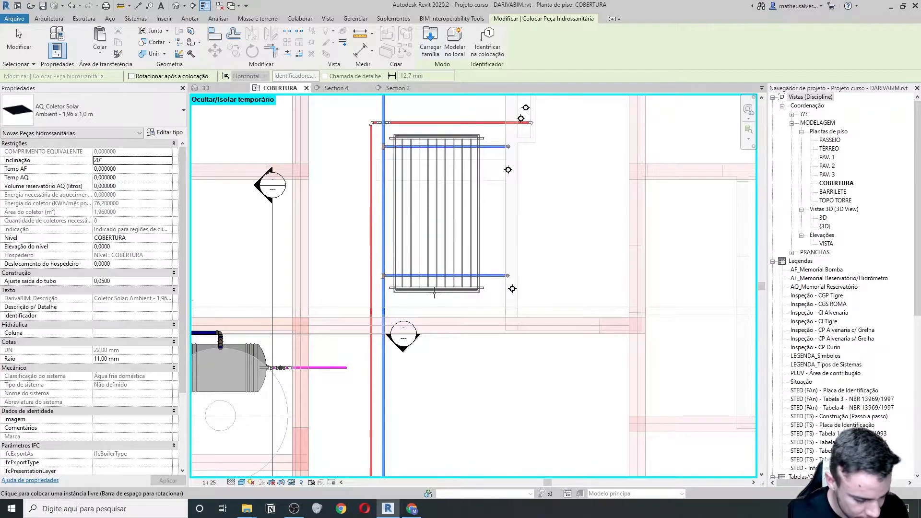
key(alt+Tab)
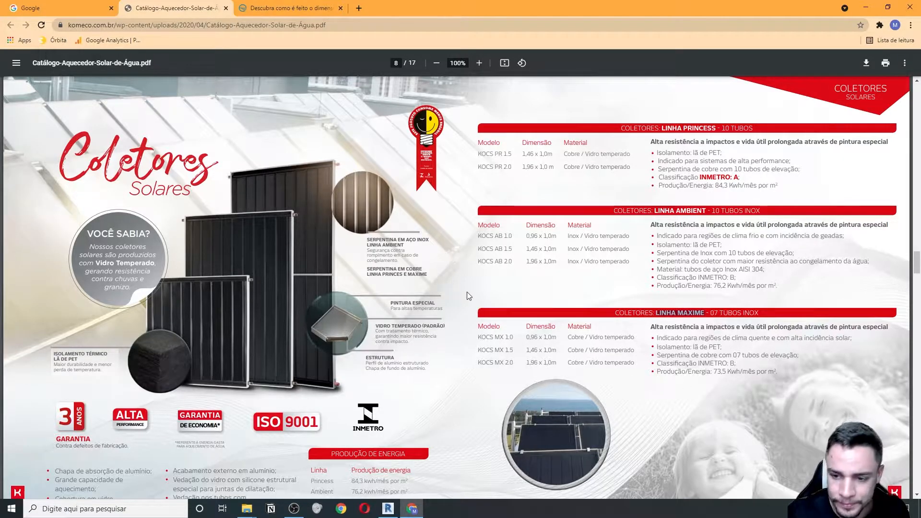
key(alt+Tab)
scroll(369, 303, down, 2)
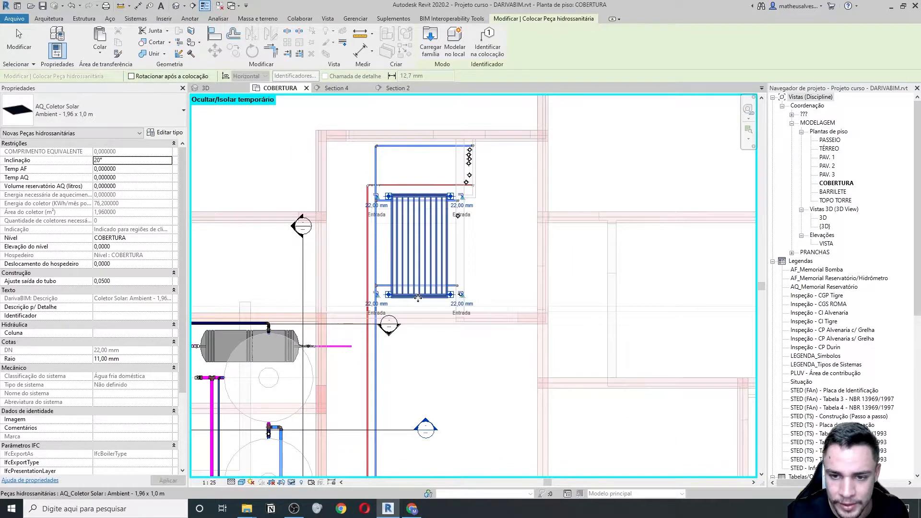
- Place the collector on the roof plan and shift the Section 4 line to cut through it
click(419, 300)
key(Escape)
key(Escape)
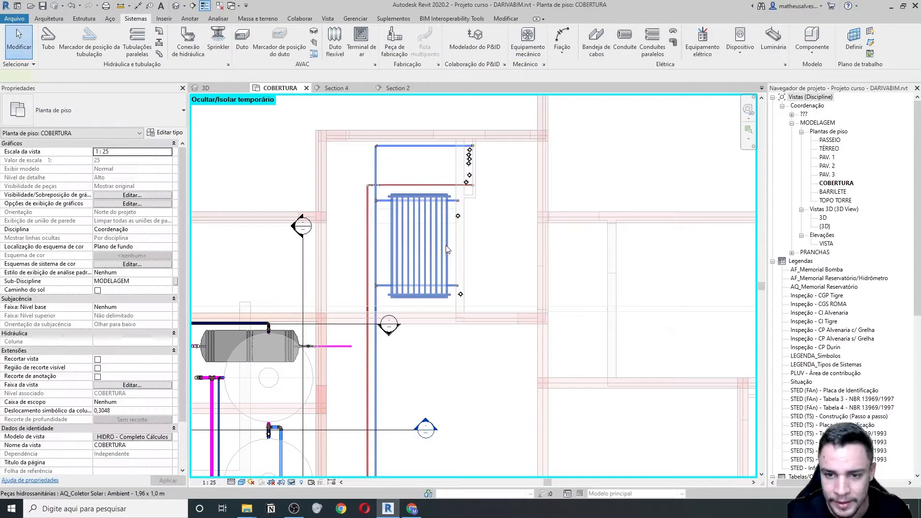
click(447, 243)
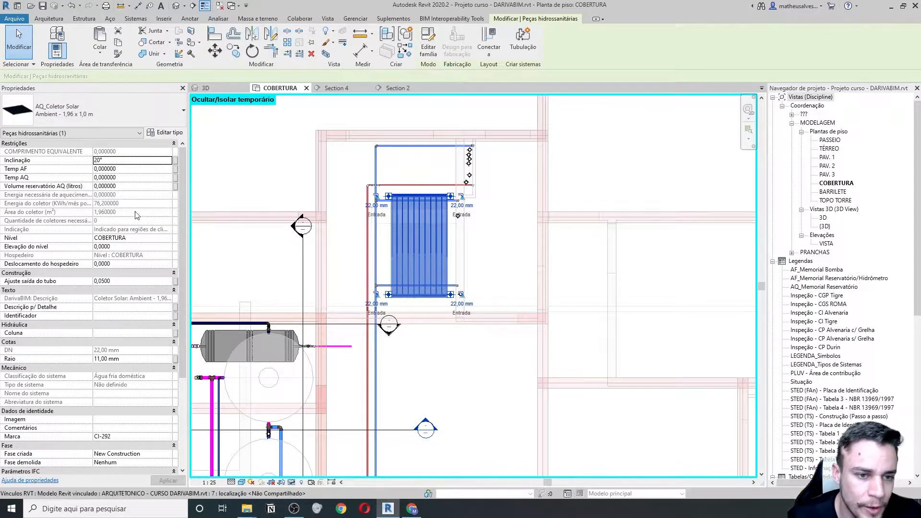
mouse_move(30, 164)
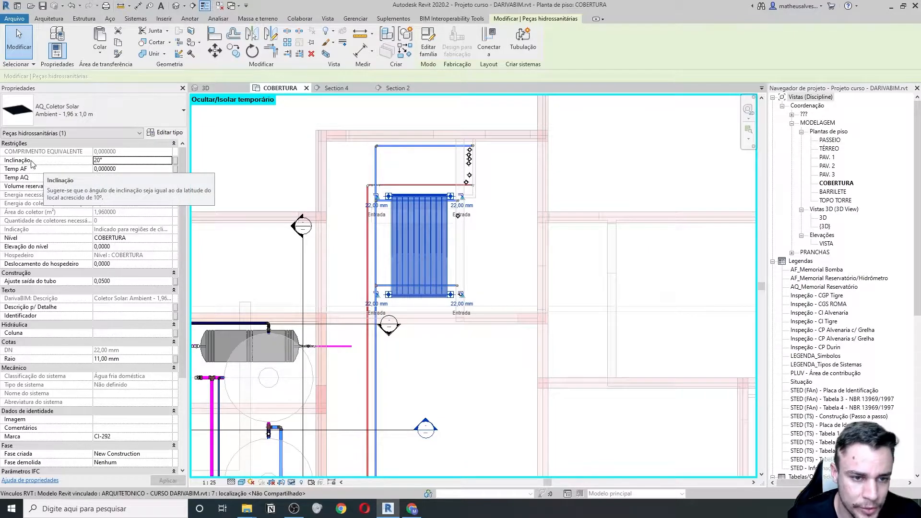
scroll(373, 246, down, 4)
click(333, 249)
drag(333, 249, 454, 169)
click(297, 150)
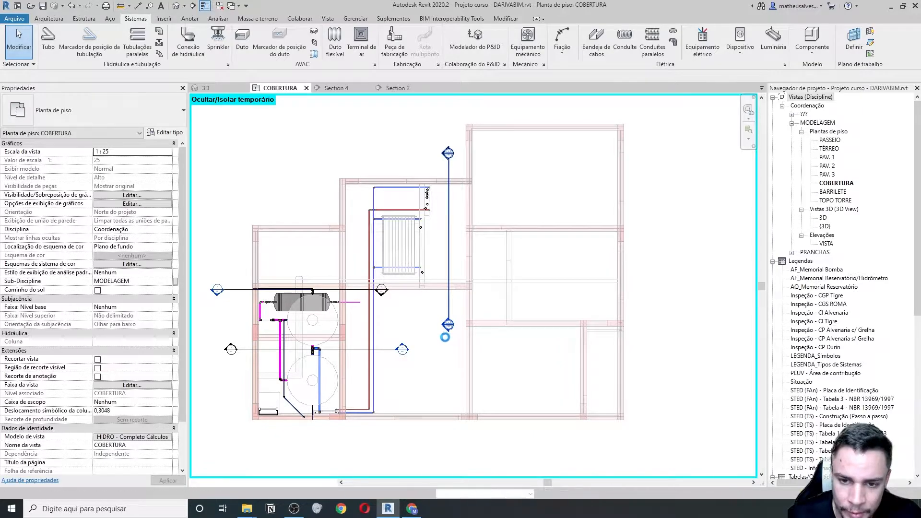
- In Section 4, move the collector up 0,2264 above the COBERTURA level
double_click(448, 325)
scroll(390, 200, up, 1)
click(350, 197)
middle_drag(312, 237, 382, 284)
scroll(359, 281, down, 2)
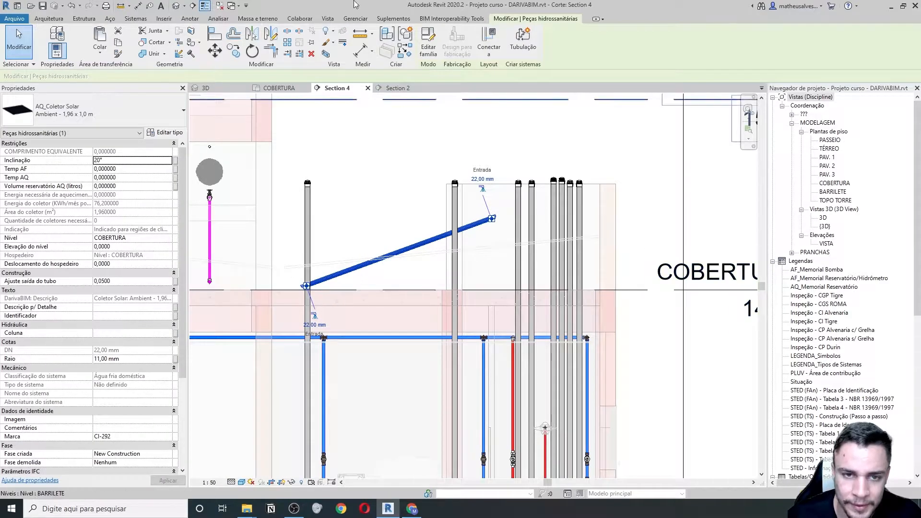
click(214, 51)
scroll(307, 288, up, 3)
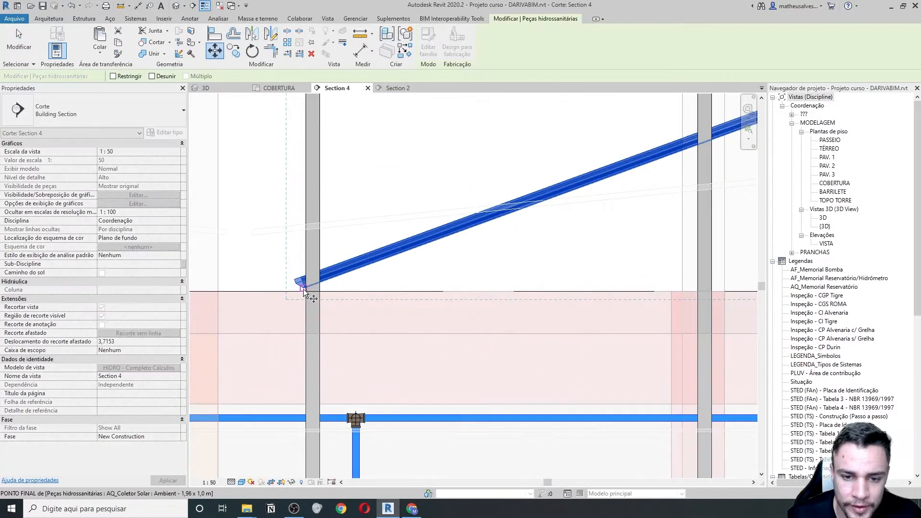
click(304, 286)
click(304, 221)
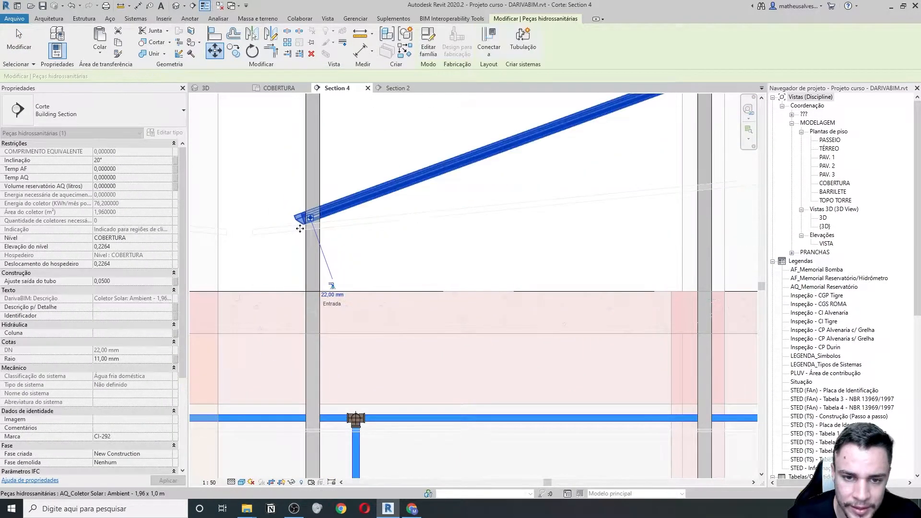
scroll(449, 220, down, 2)
middle_drag(450, 220, 385, 269)
scroll(385, 269, down, 2)
- Recentre the section on the raised collector and select it again
click(341, 203)
middle_drag(425, 226, 472, 230)
scroll(472, 230, down, 3)
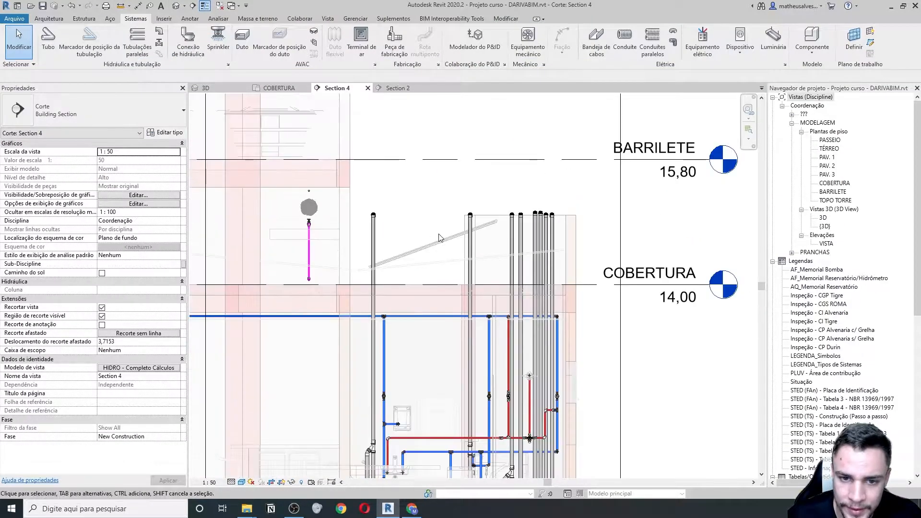
scroll(452, 236, up, 3)
click(452, 240)
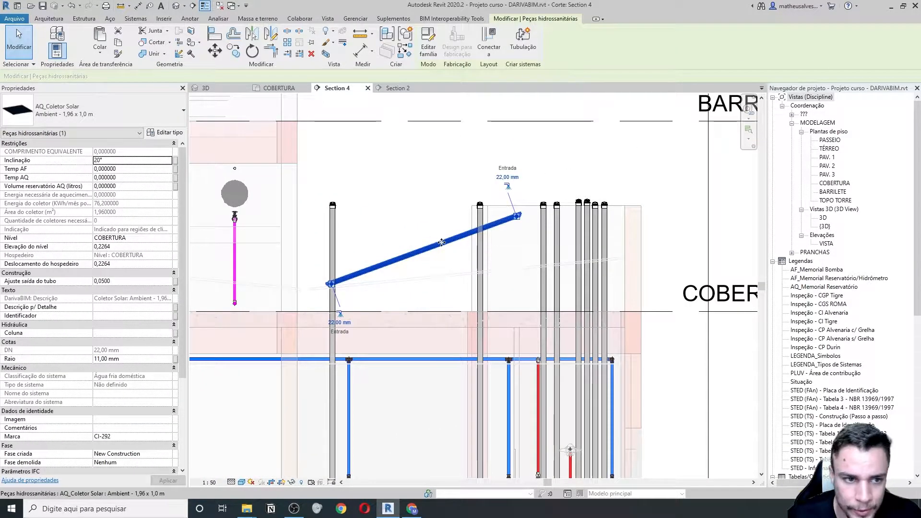
double_click(117, 160)
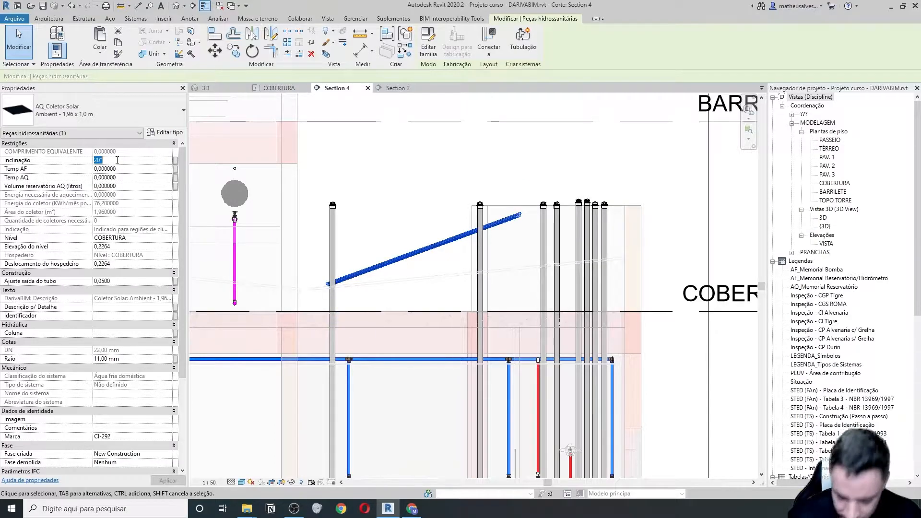
text(10)
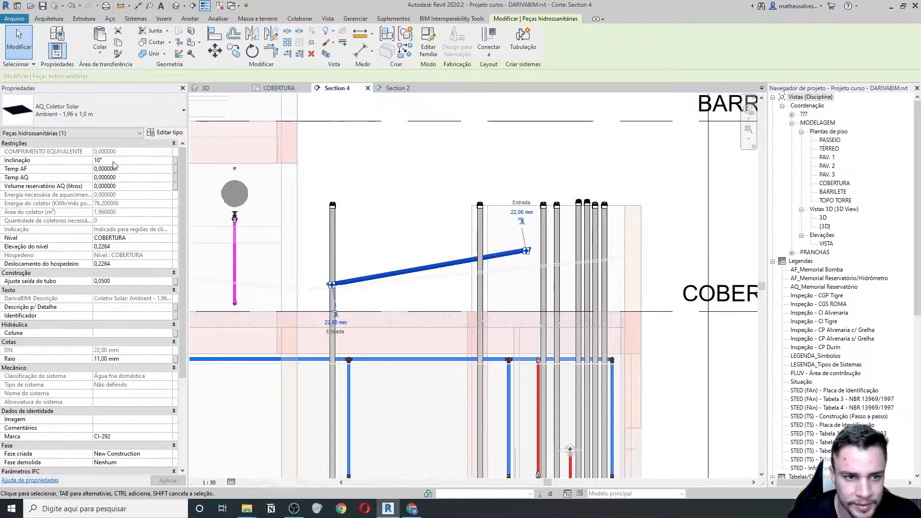
double_click(113, 160)
text(20)
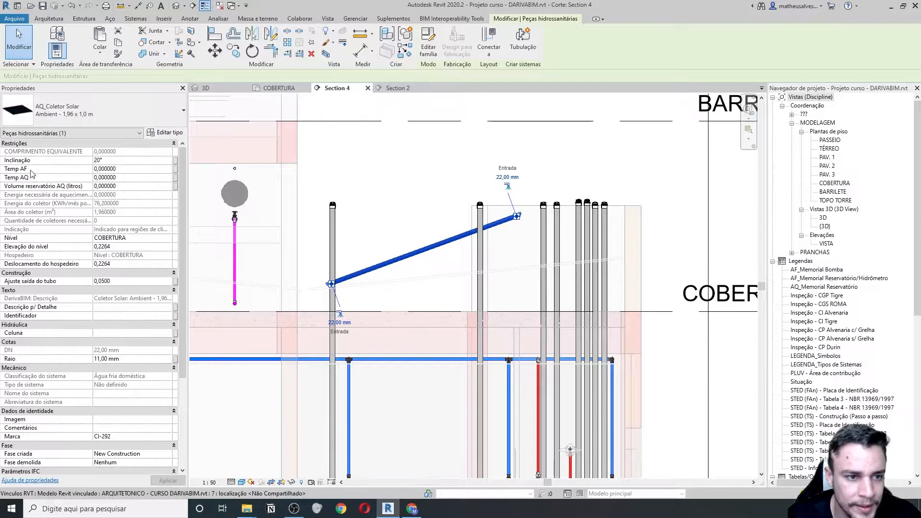
mouse_move(33, 173)
click(45, 172)
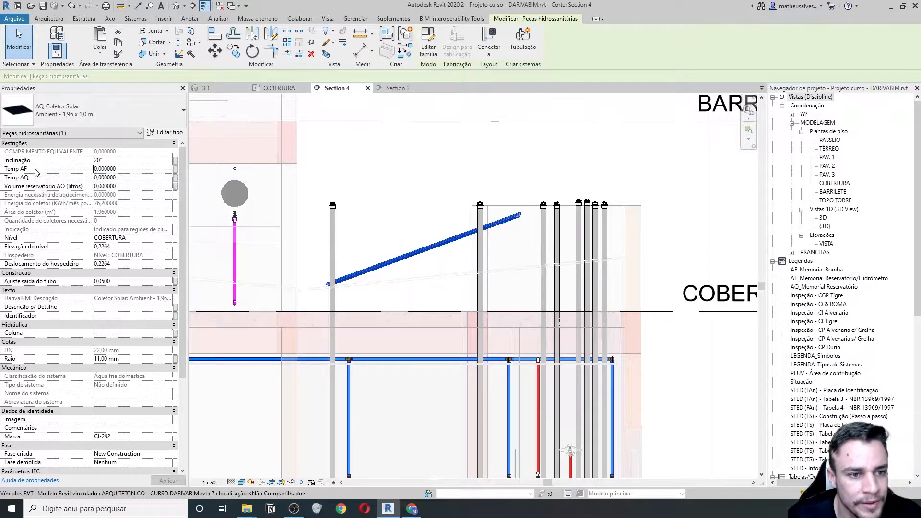
mouse_move(35, 172)
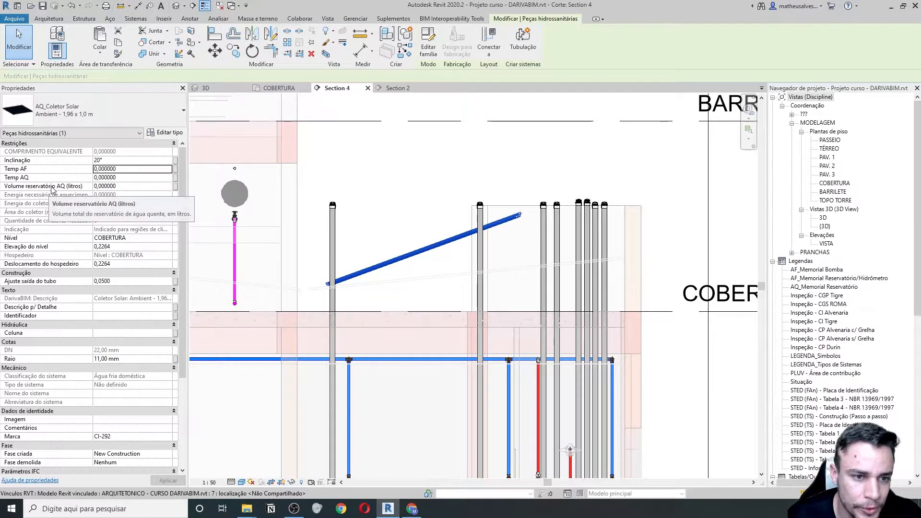
click(120, 189)
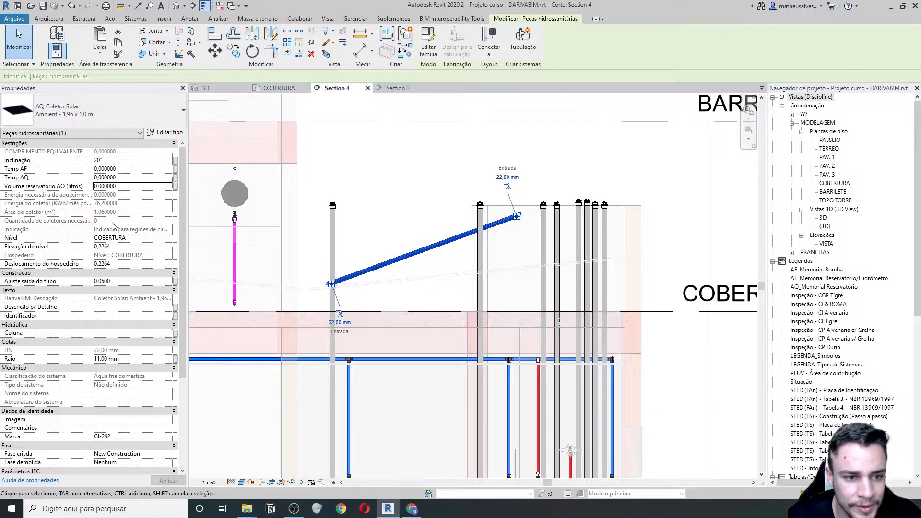
mouse_move(412, 507)
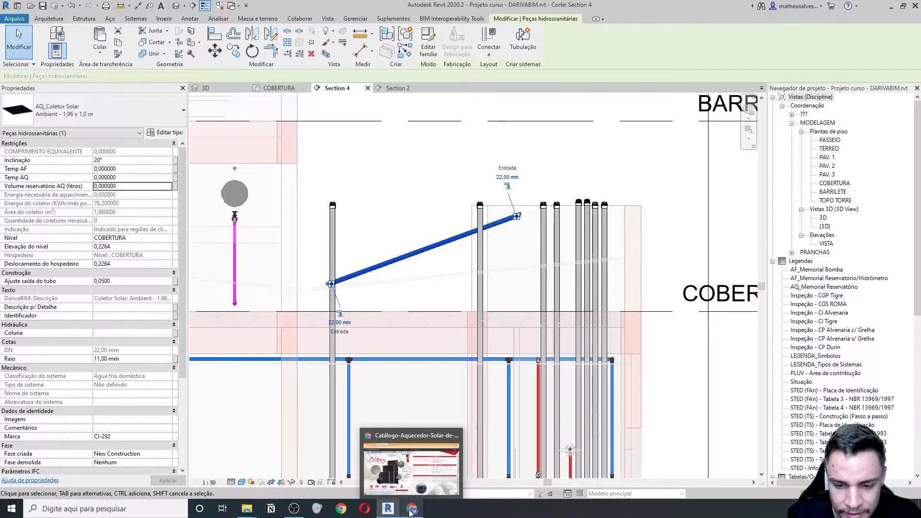
click(414, 478)
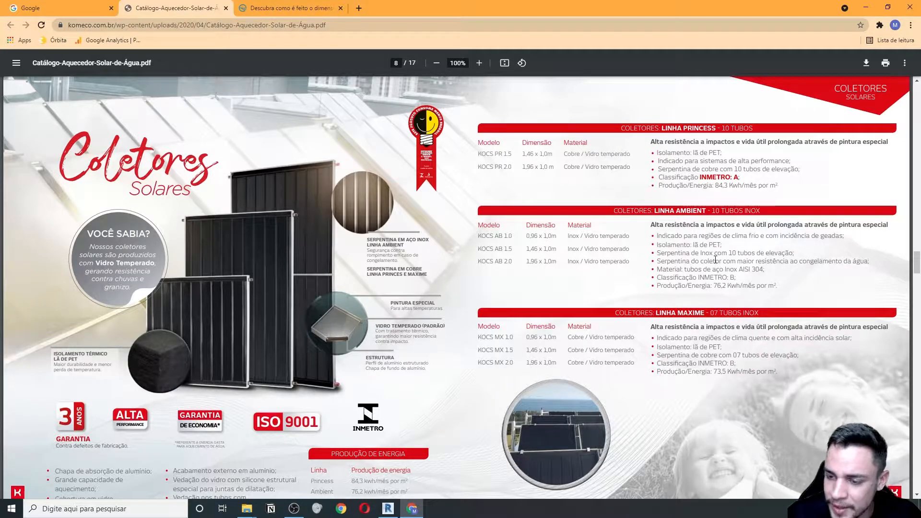
drag(675, 236, 779, 238)
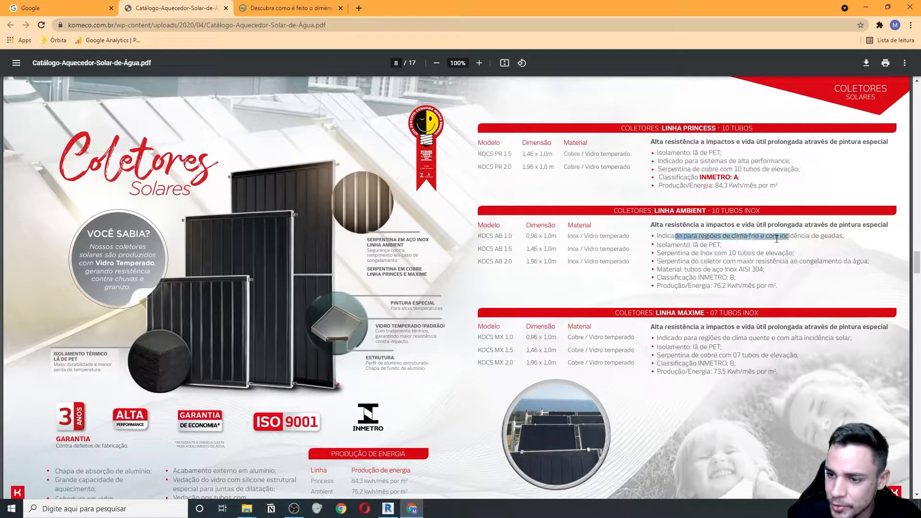
click(675, 262)
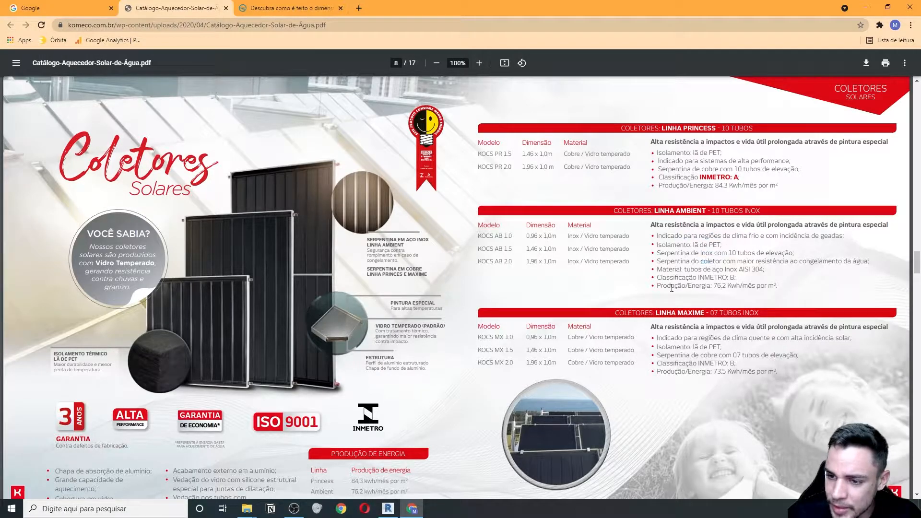
drag(667, 288, 700, 288)
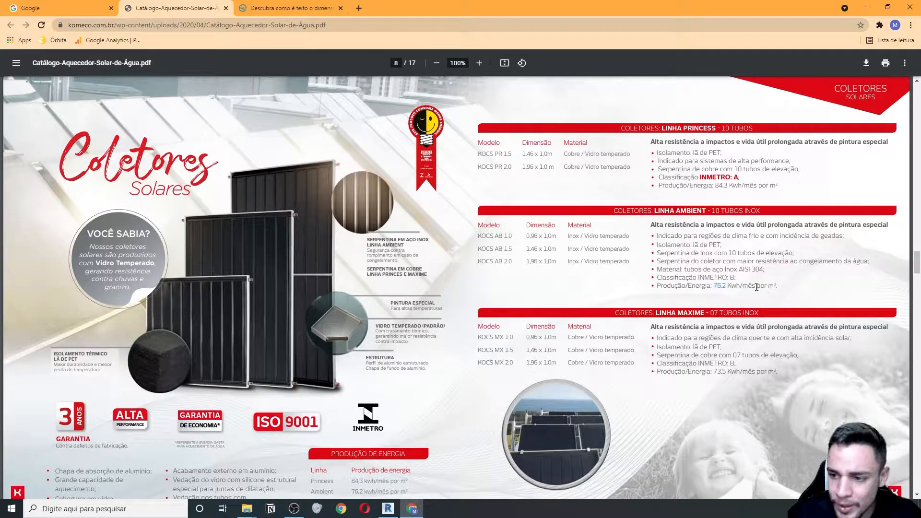
click(388, 508)
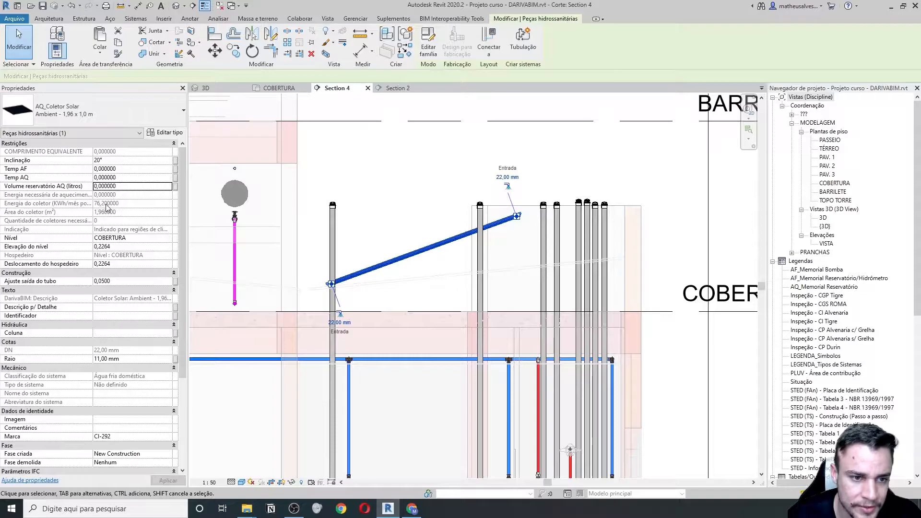
- Widen Properties and switch the collector type via Maxime to Princess - 1,46 x 1,0 m
mouse_move(71, 208)
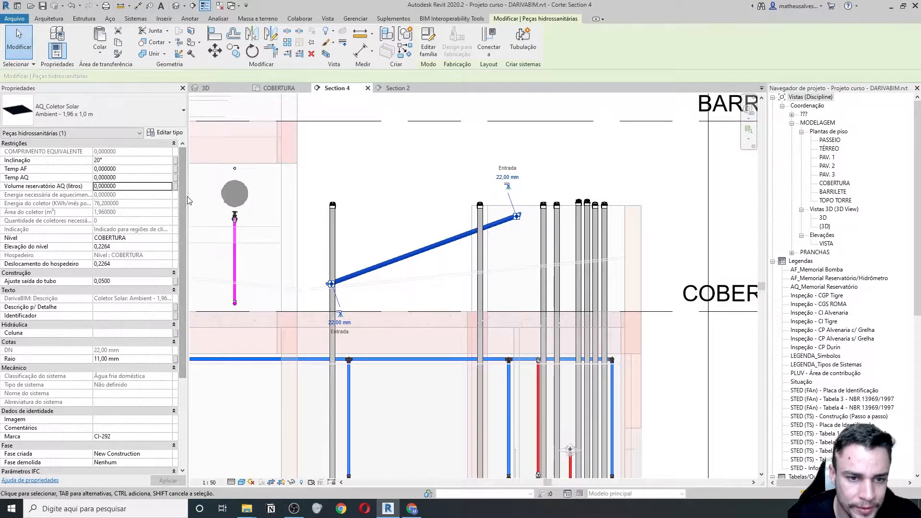
drag(209, 196, 243, 196)
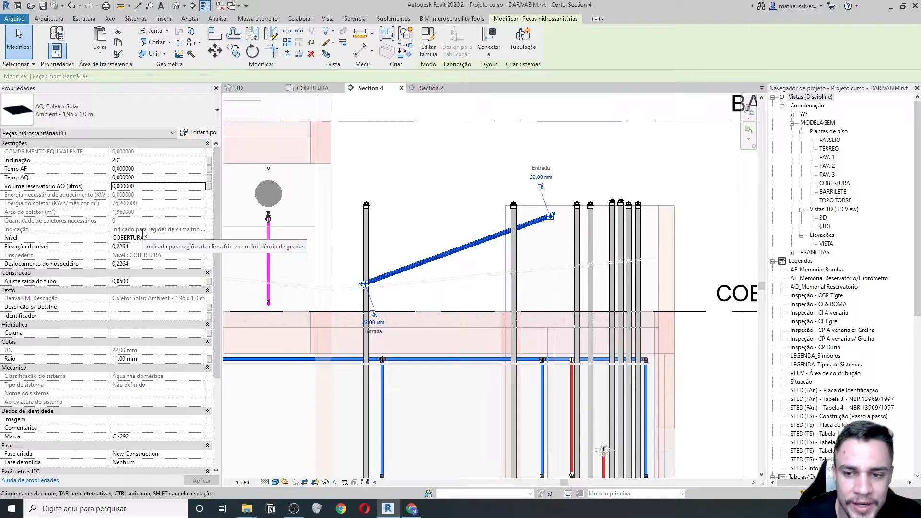
click(180, 105)
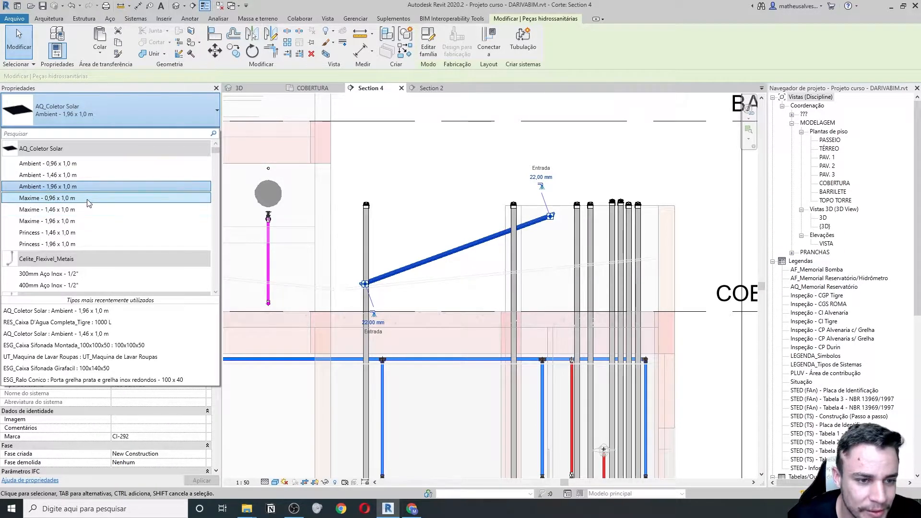
click(76, 210)
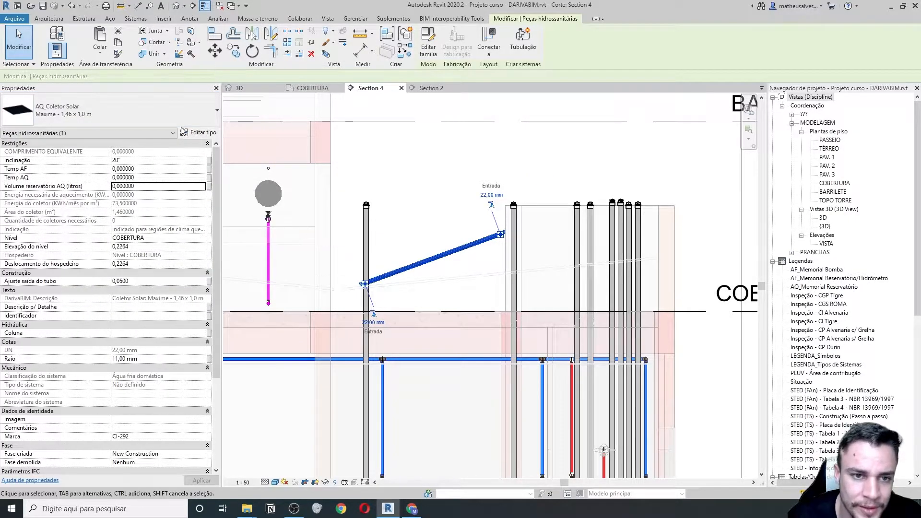
click(188, 110)
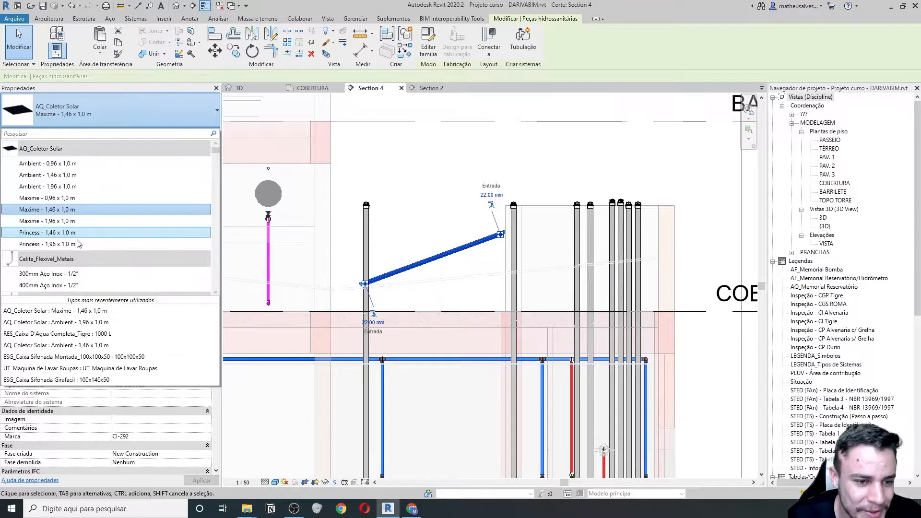
click(77, 233)
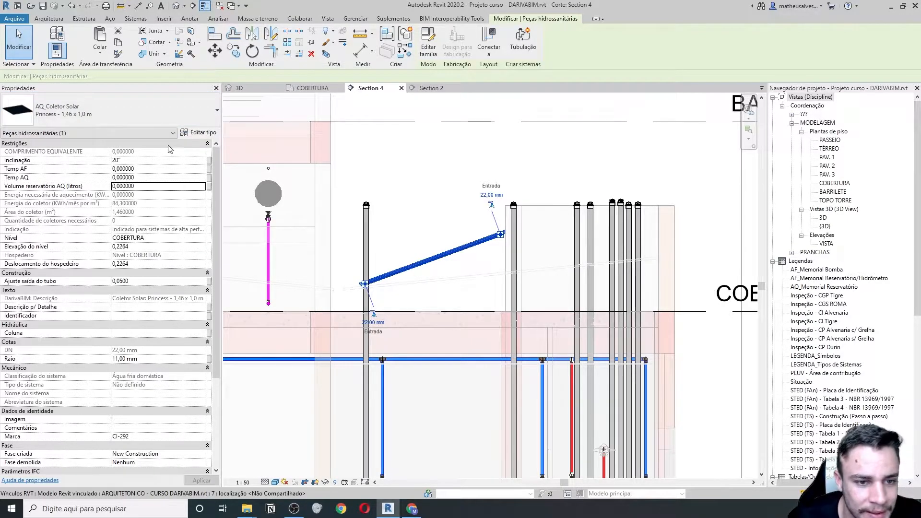
click(160, 108)
click(162, 108)
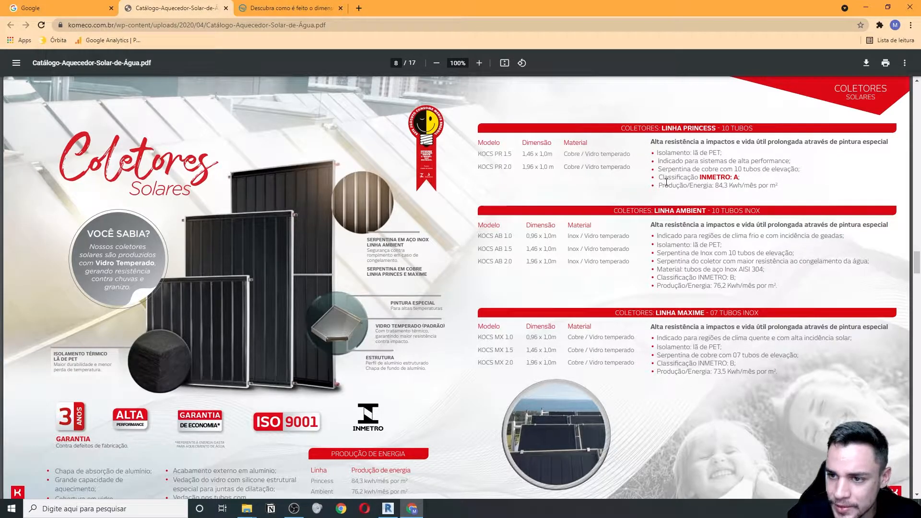
- Check the Princess line's INMETRO A rating and 84,3 kWh figure, then minimise the catalogue
drag(700, 178, 718, 187)
click(708, 185)
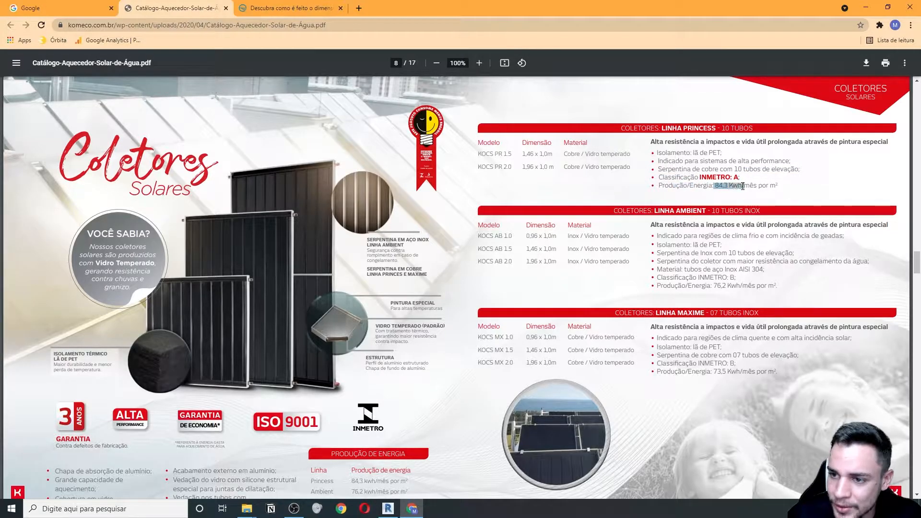
click(690, 185)
click(411, 508)
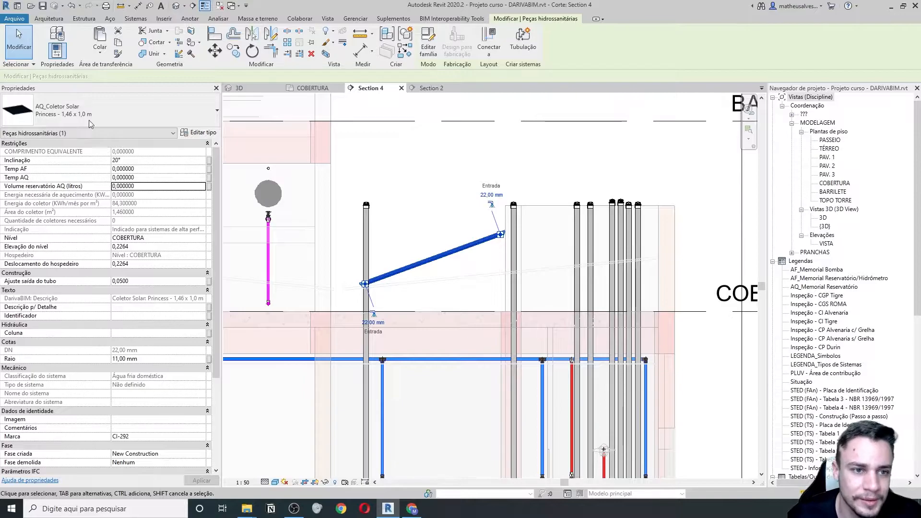
click(110, 110)
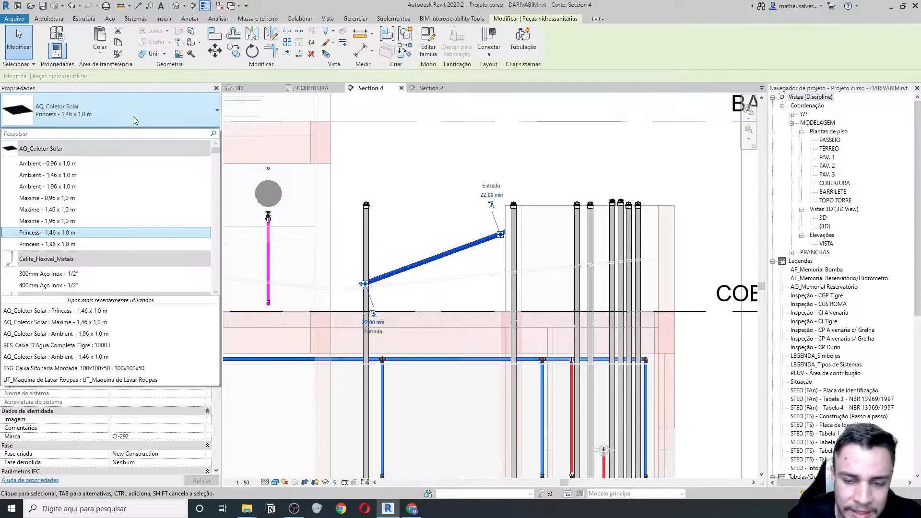
click(406, 216)
click(406, 216)
middle_drag(407, 269, 451, 297)
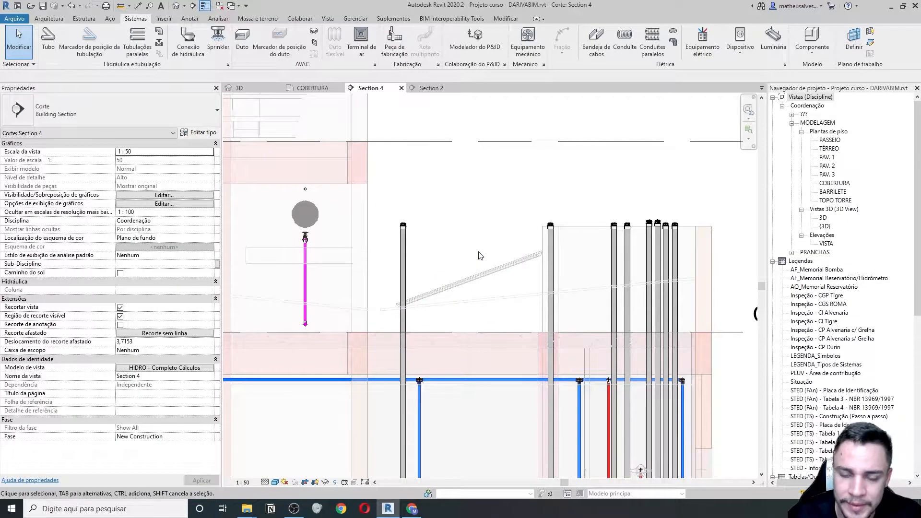
scroll(429, 293, up, 2)
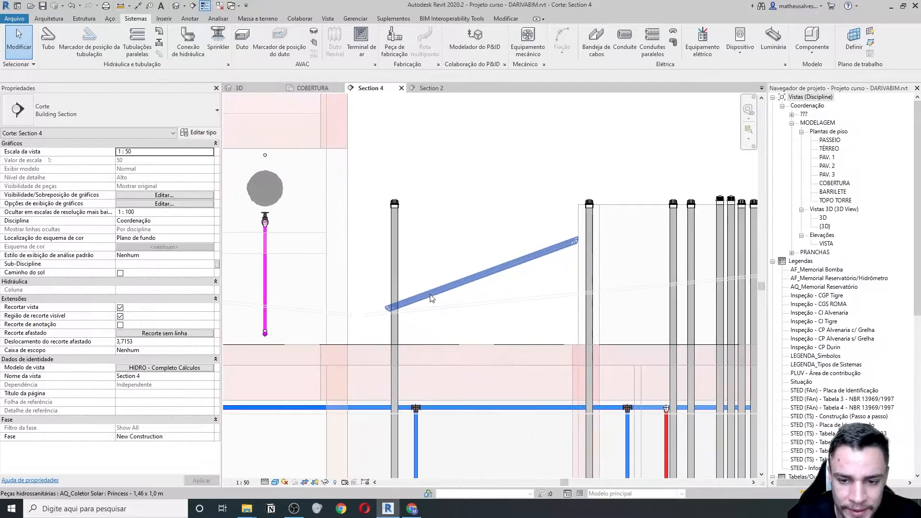
click(449, 290)
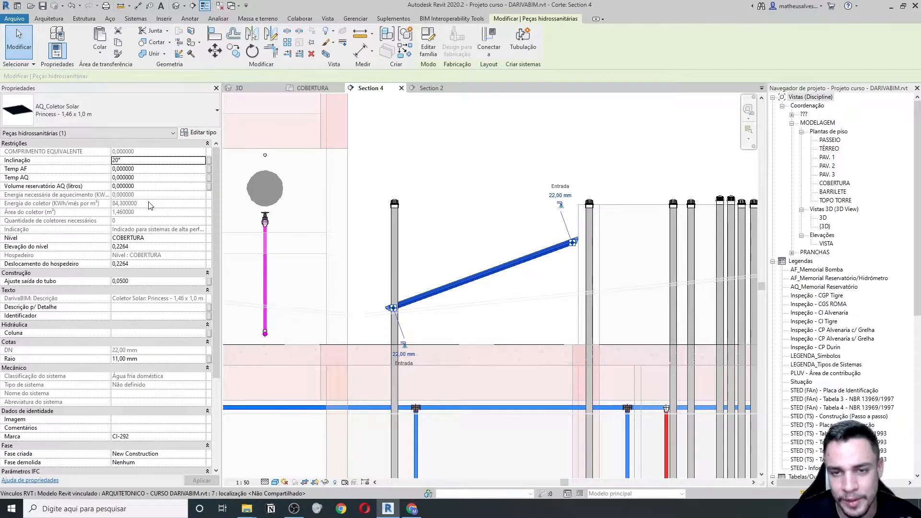
mouse_move(45, 166)
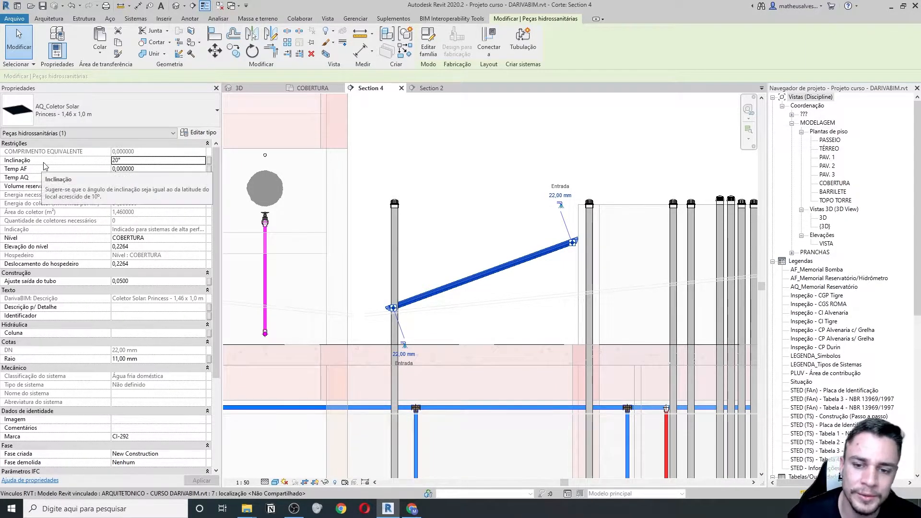
scroll(371, 270, down, 2)
click(416, 252)
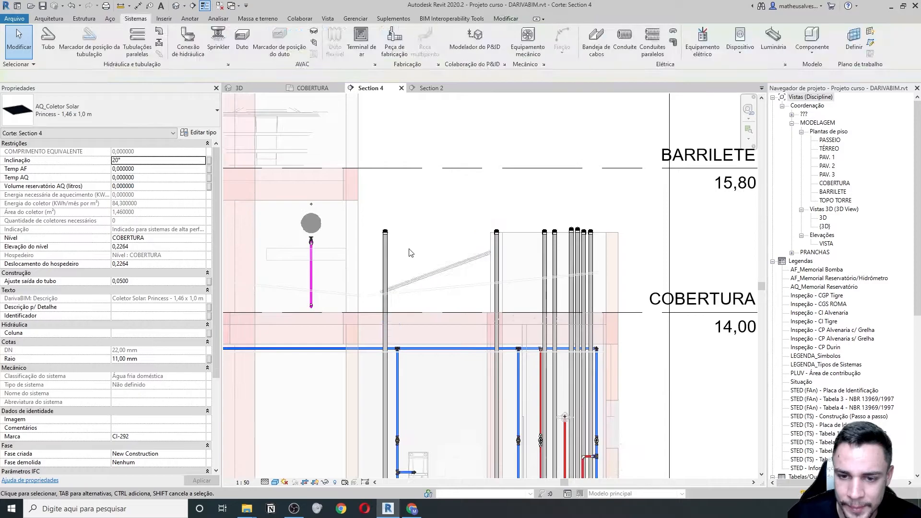
scroll(412, 254, down, 1)
scroll(405, 257, up, 4)
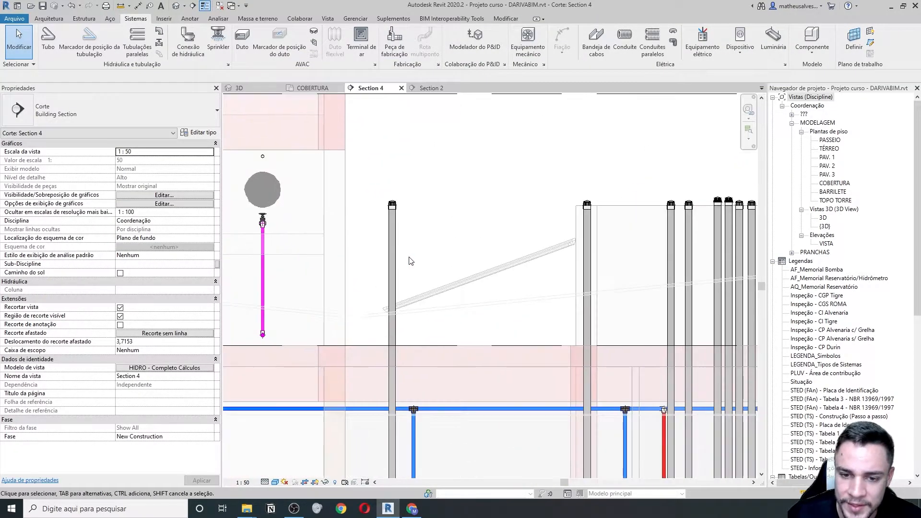
click(456, 290)
scroll(456, 287, down, 3)
middle_drag(454, 264, 483, 277)
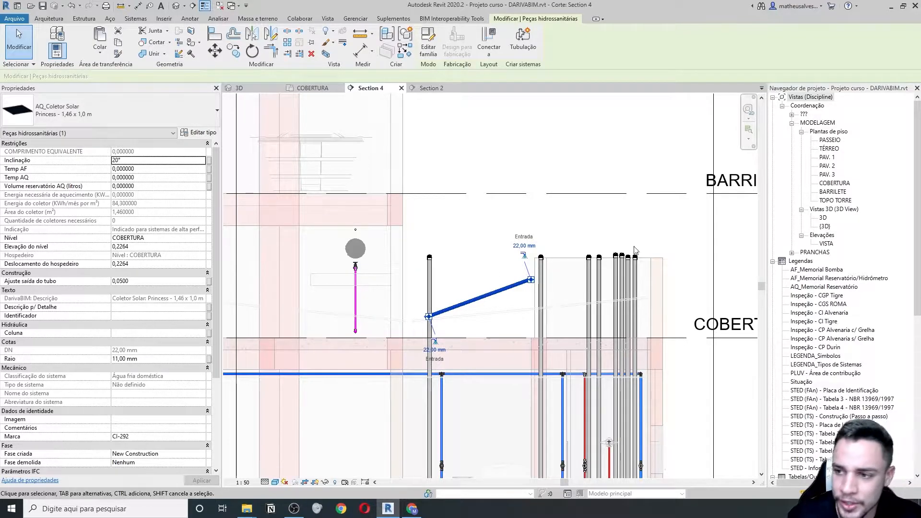
- Open the TÉRREO floor plan and frame the whole ground floor in view
click(829, 149)
double_click(829, 149)
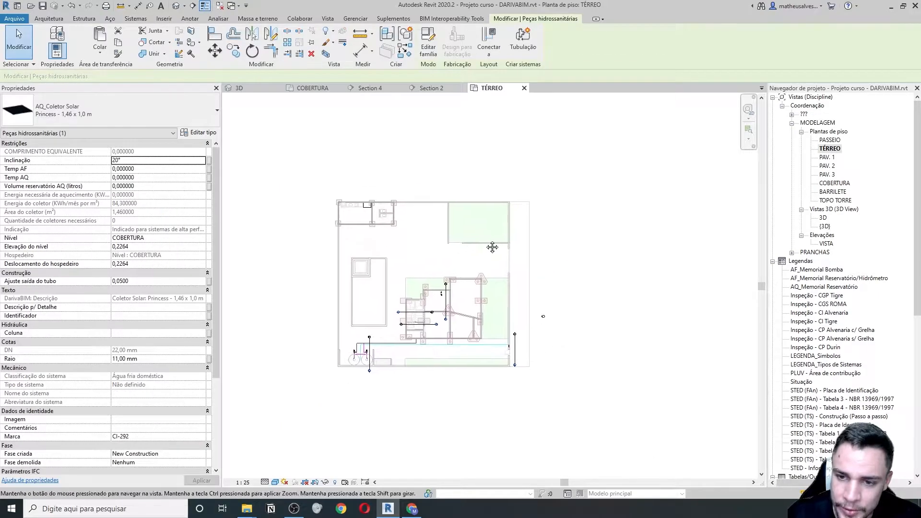
middle_drag(496, 245, 478, 277)
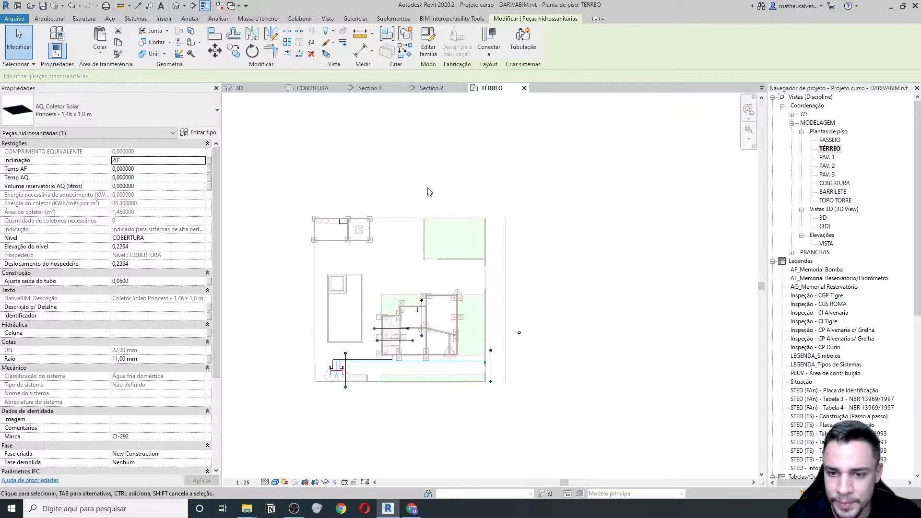
middle_drag(451, 195, 422, 206)
scroll(407, 212, up, 1)
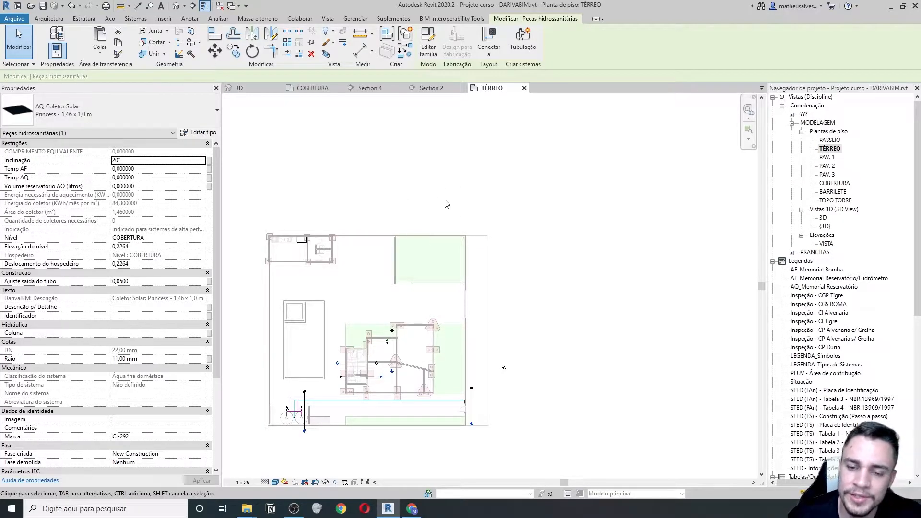
middle_drag(388, 241, 401, 232)
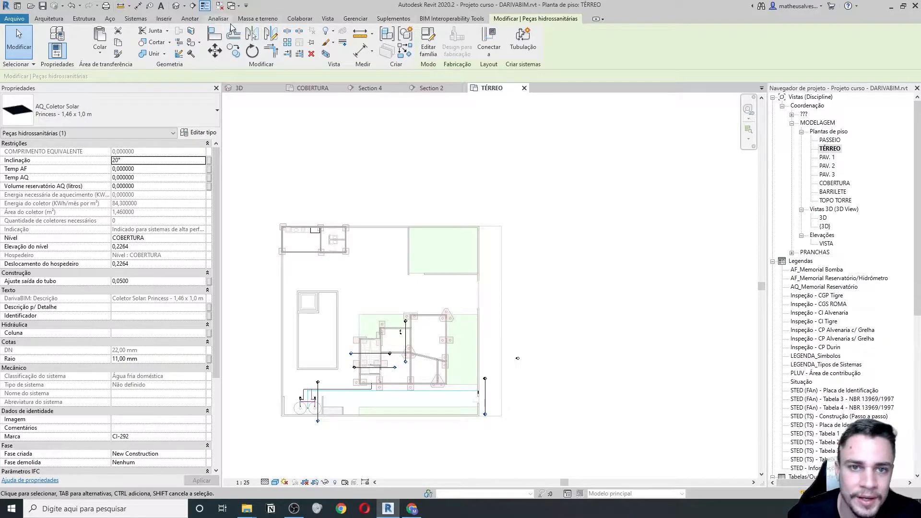
scroll(405, 231, down, 1)
scroll(423, 214, up, 1)
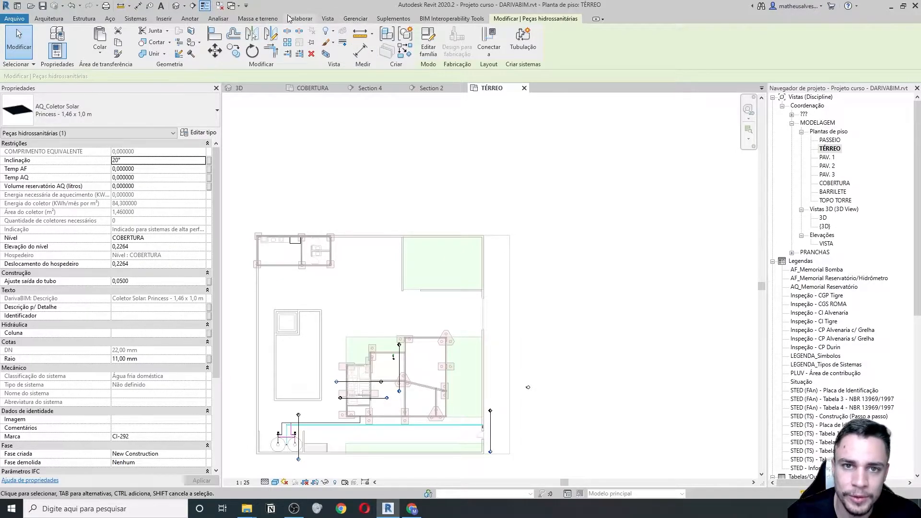
- Check the Manage > Position options for Rotate True North, then close them
click(355, 19)
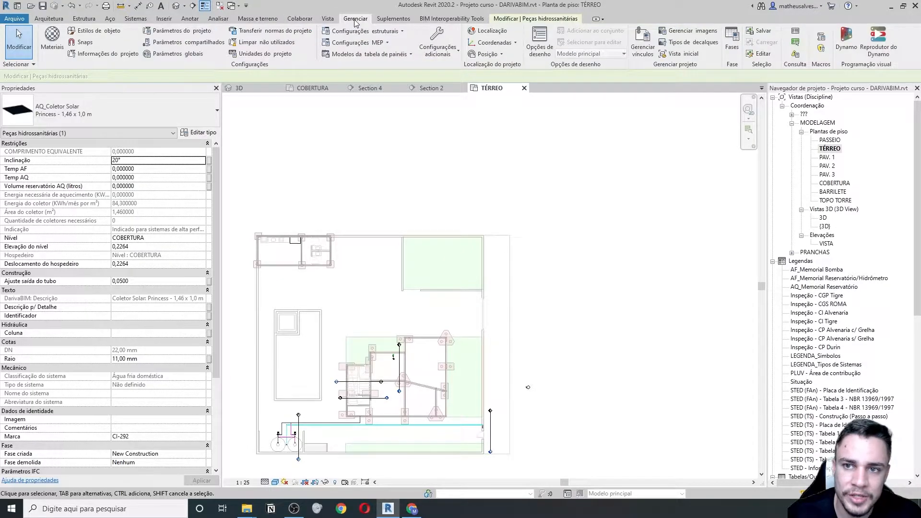
click(502, 54)
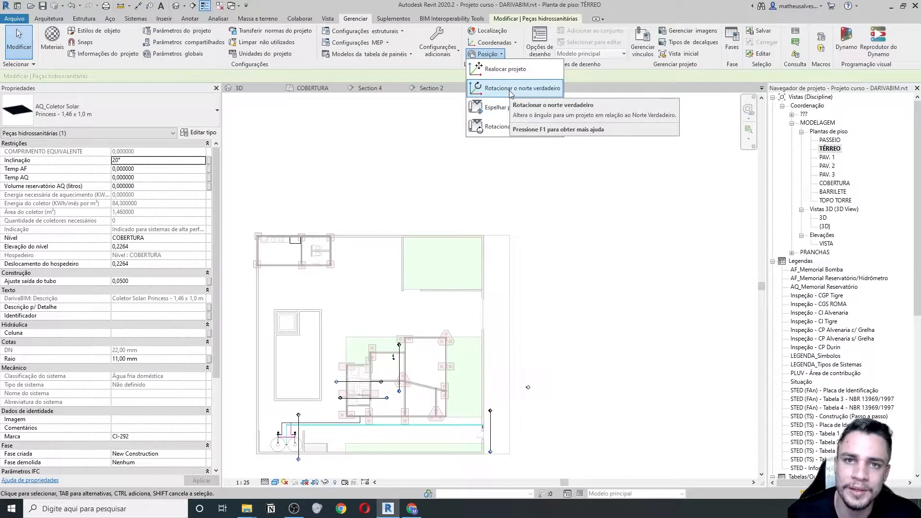
click(343, 198)
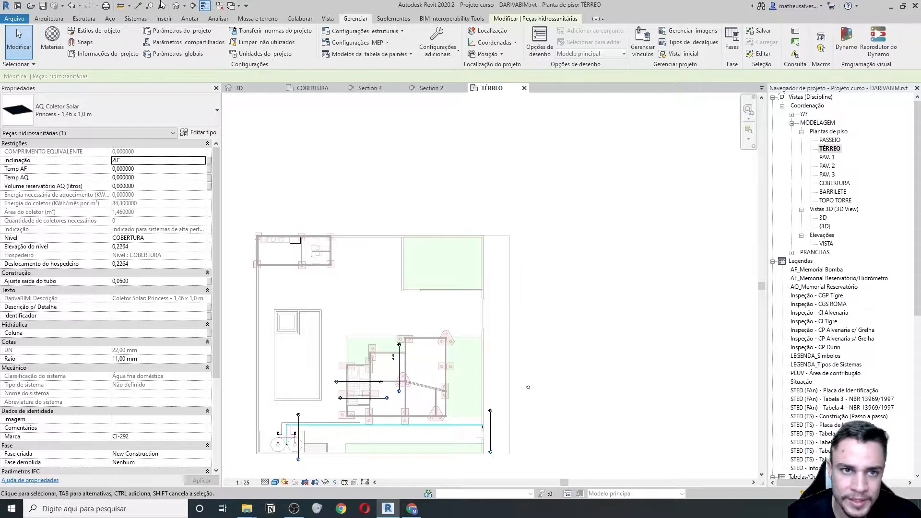
click(198, 21)
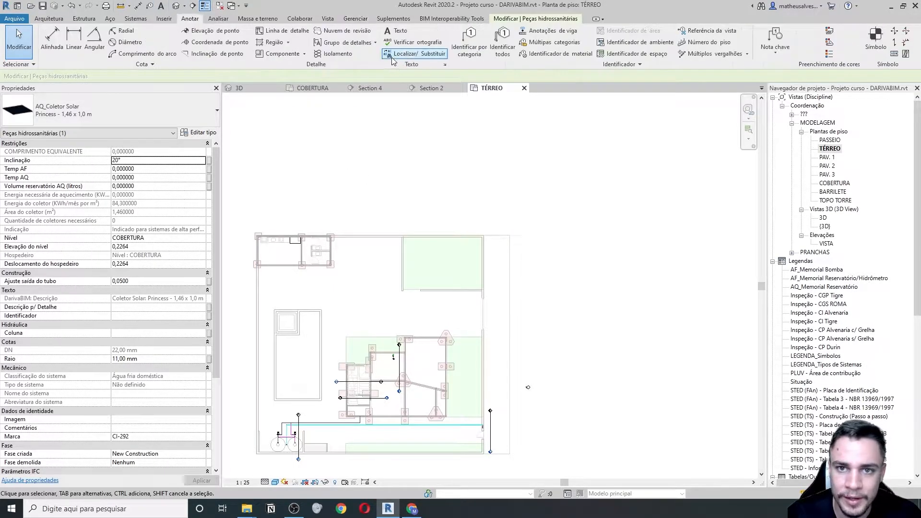
- Draw a diagonal detail-line arrow above the TÉRREO plan pointing toward the upper right
click(400, 34)
scroll(438, 221, up, 2)
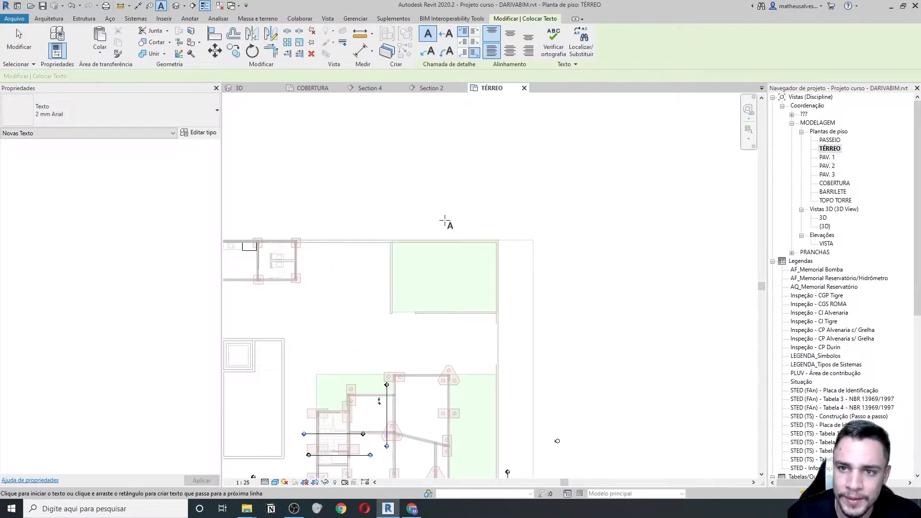
key(Escape)
click(287, 32)
scroll(433, 222, up, 1)
click(440, 222)
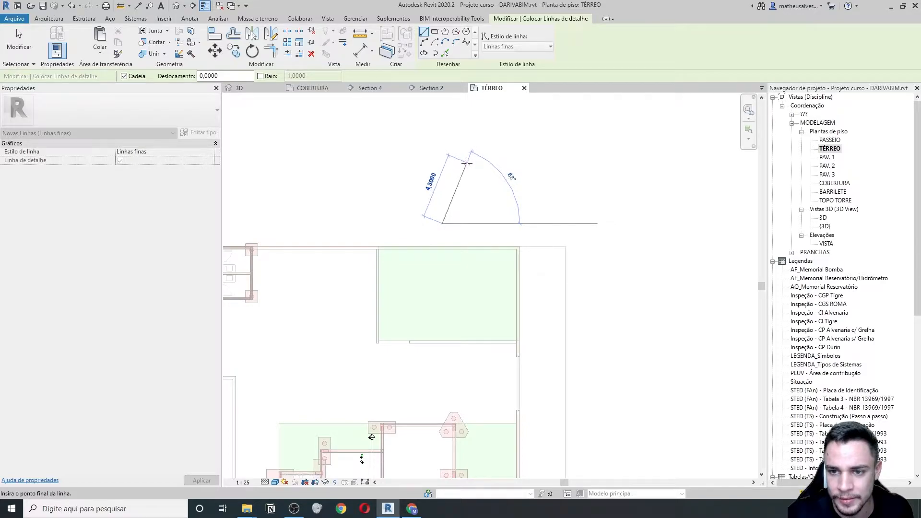
click(492, 172)
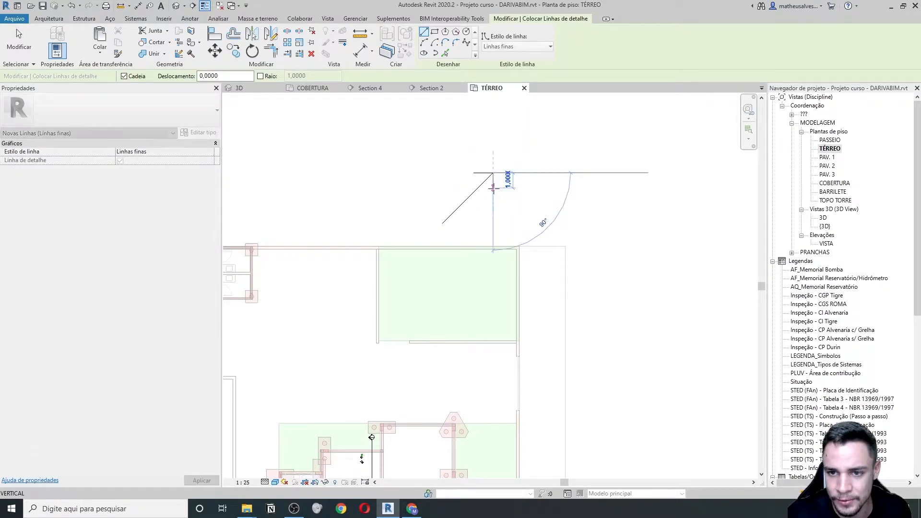
key(Escape)
key(Escape)
scroll(467, 186, down, 3)
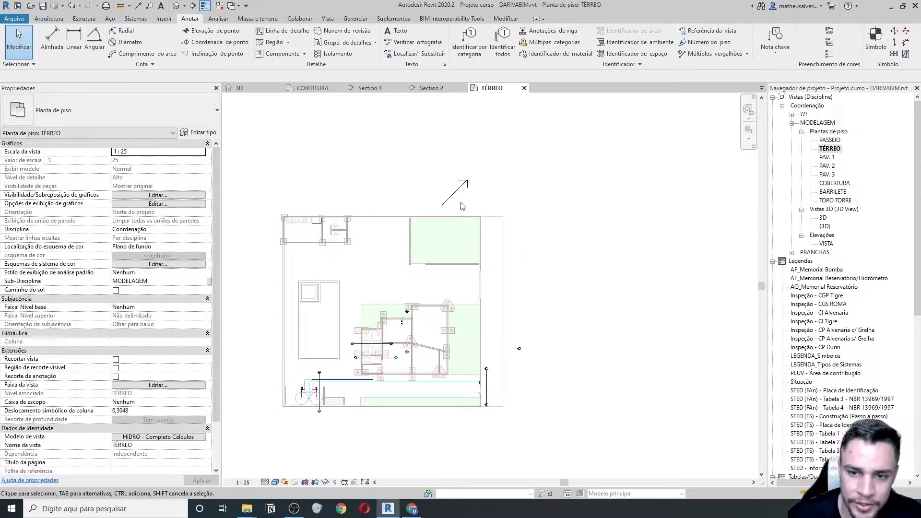
- Open the PASSEIO floor plan from the Project Browser
scroll(462, 206, down, 2)
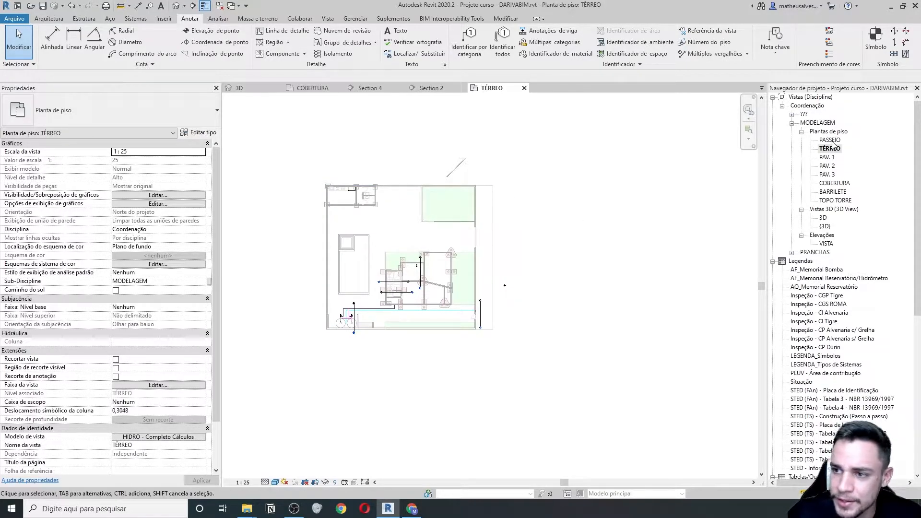
scroll(115, 224, down, 3)
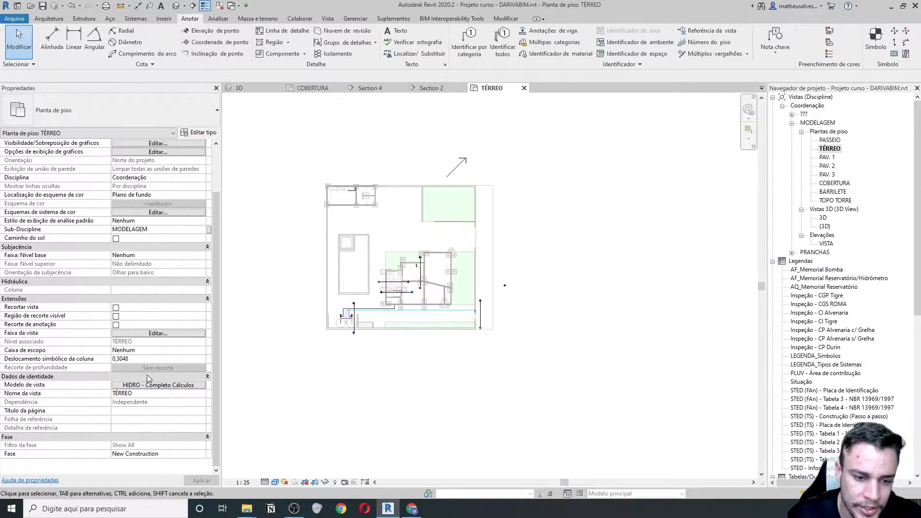
scroll(119, 301, up, 3)
double_click(830, 140)
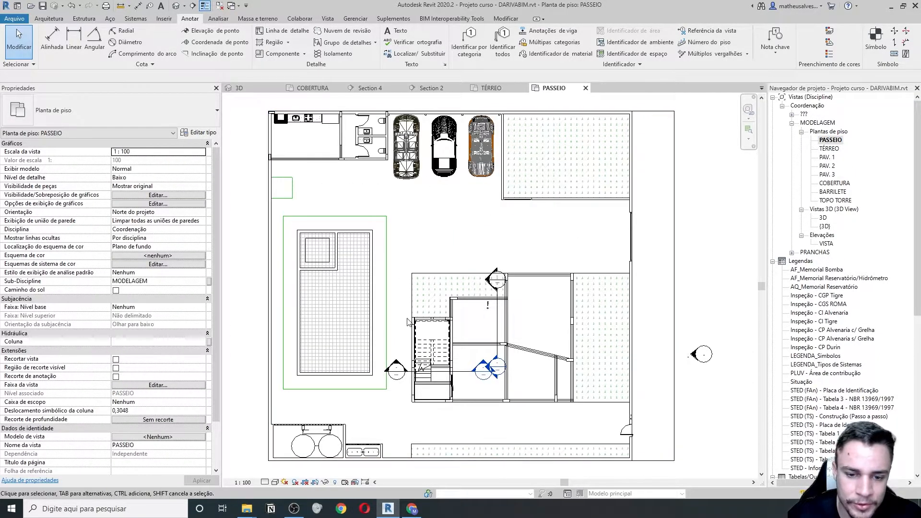
scroll(122, 283, down, 3)
scroll(122, 283, up, 3)
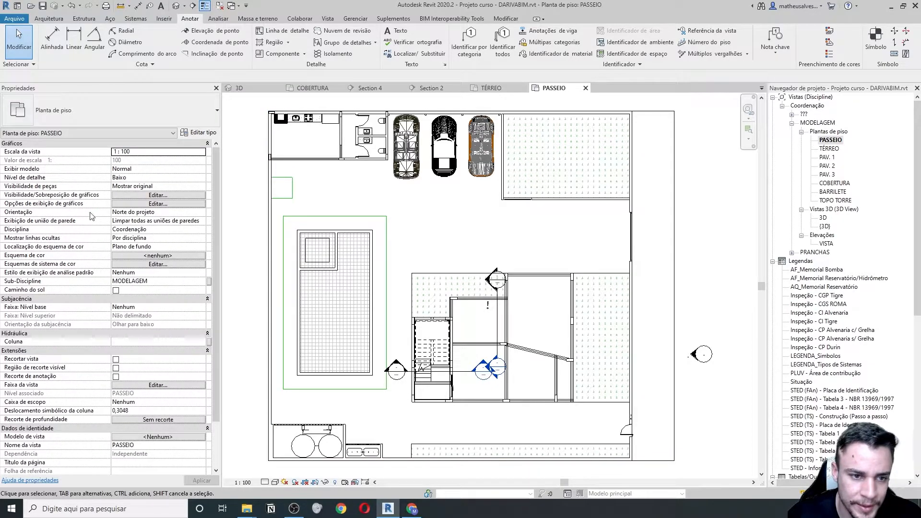
- Set the PASSEIO plan's Orientação property to Norte verdadeiro
click(109, 222)
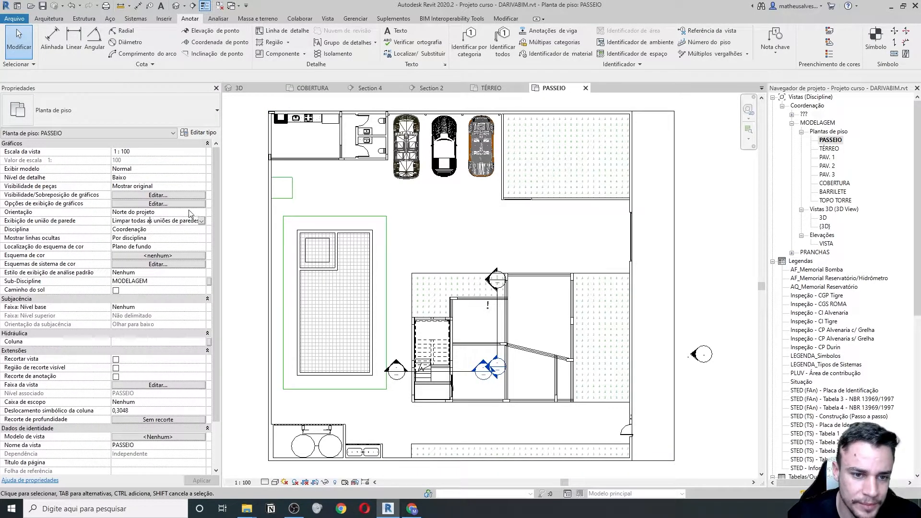
click(152, 213)
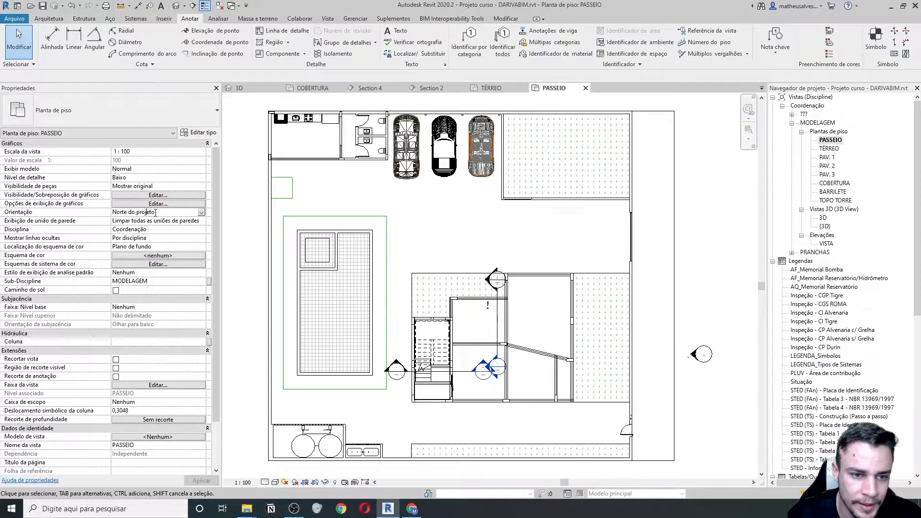
scroll(485, 270, down, 2)
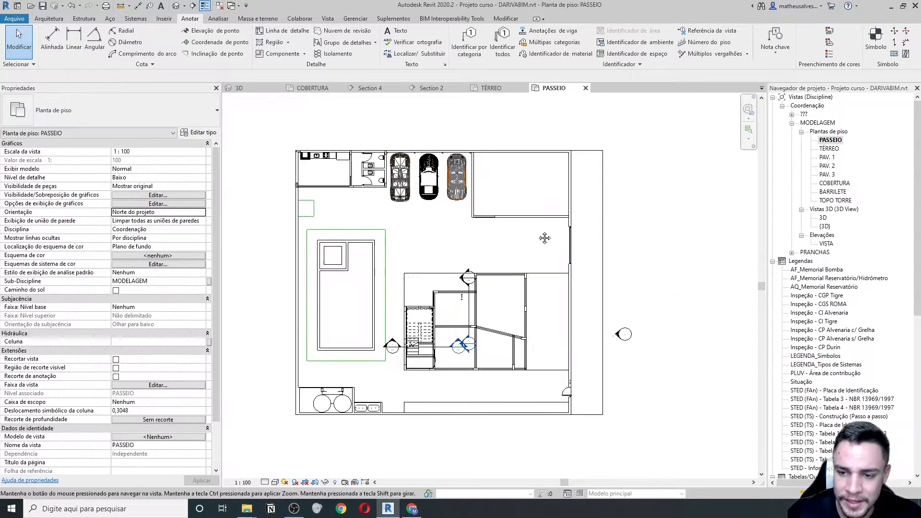
click(203, 213)
click(147, 229)
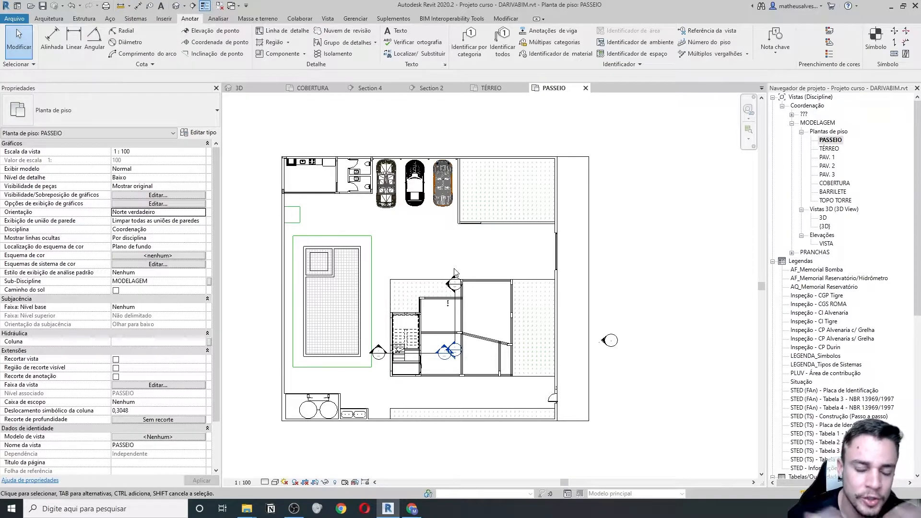
double_click(829, 150)
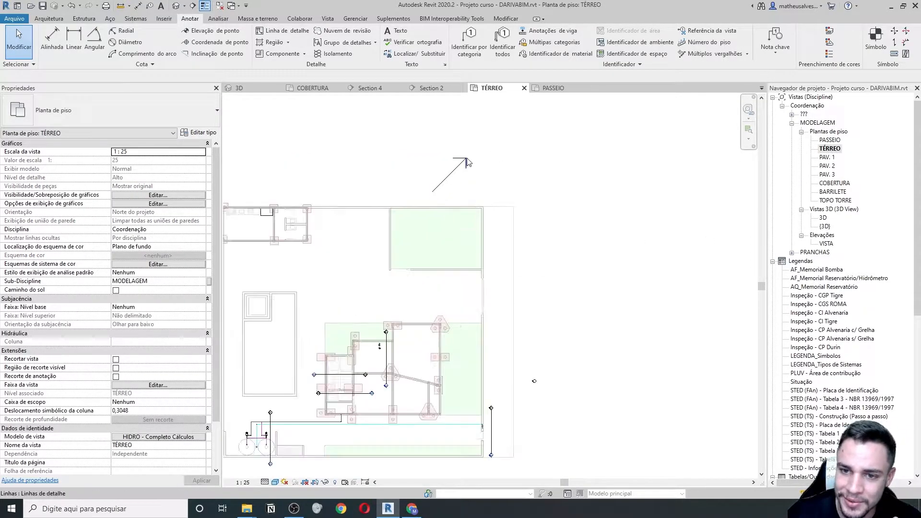
- Set the TÉRREO plan's Modelo de vista to <Nenhum>
scroll(147, 428, down, 2)
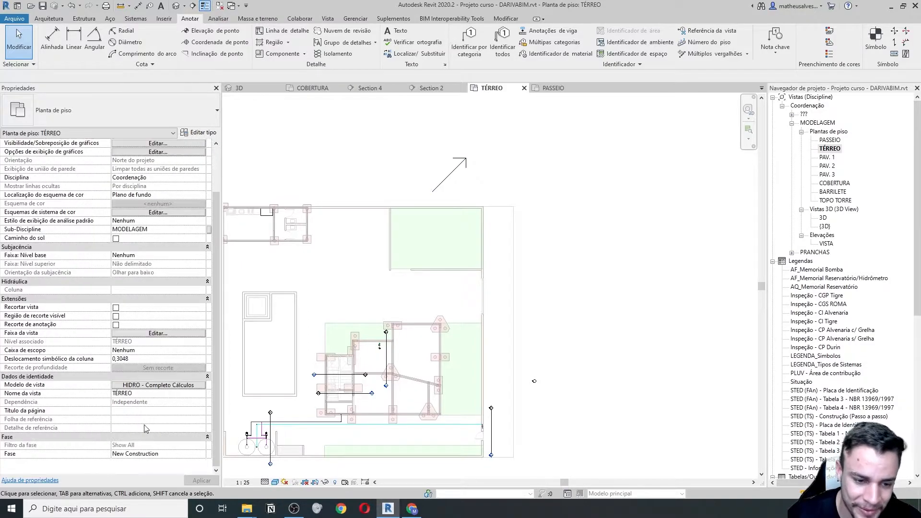
click(178, 386)
click(75, 193)
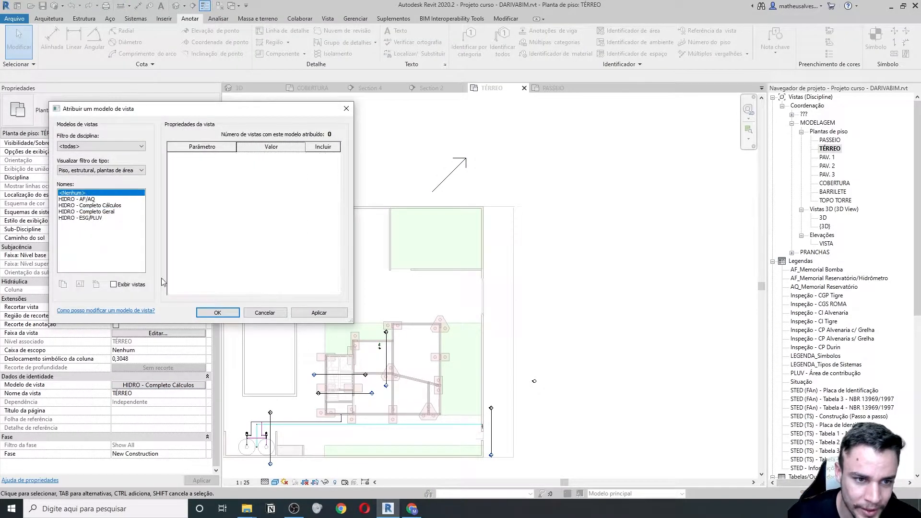
click(234, 313)
- Set the TÉRREO plan's Orientação to Norte verdadeiro and apply it
click(194, 212)
click(201, 212)
click(142, 230)
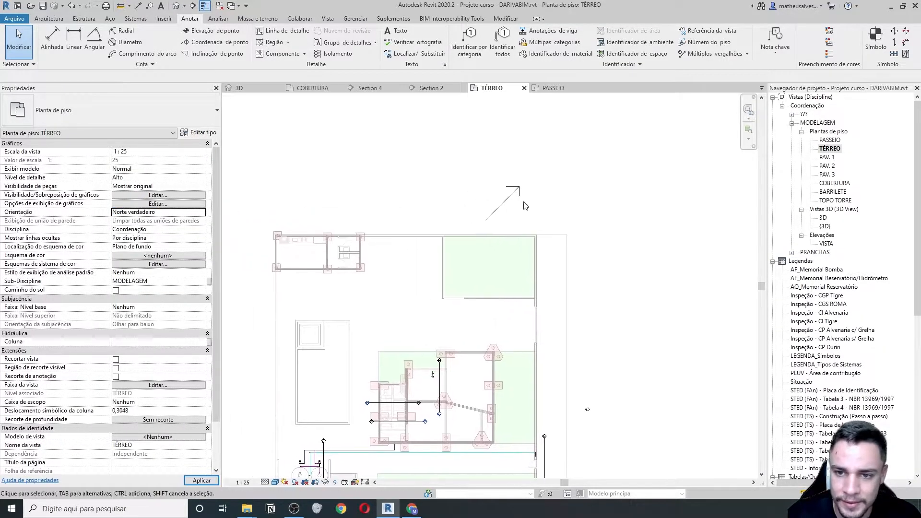
scroll(508, 192, down, 3)
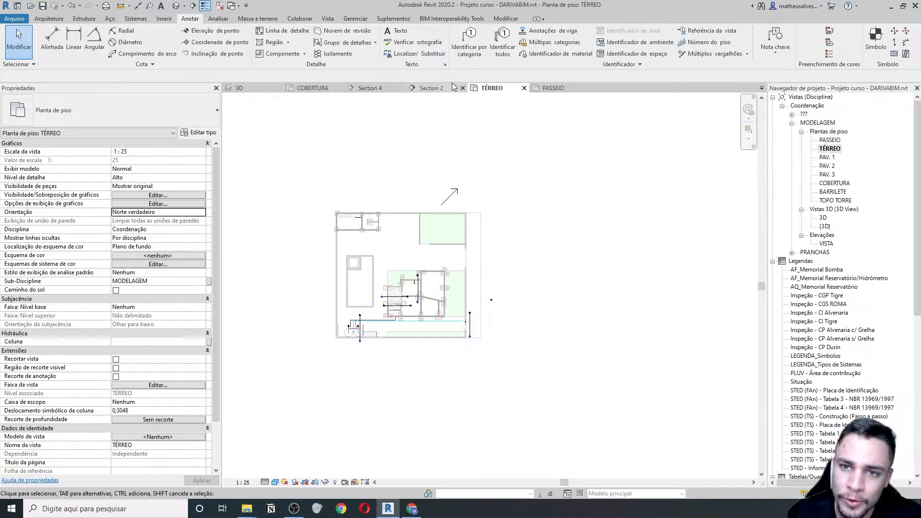
- Start Rotate True North and place the rotation centre on the north arrow
click(367, 19)
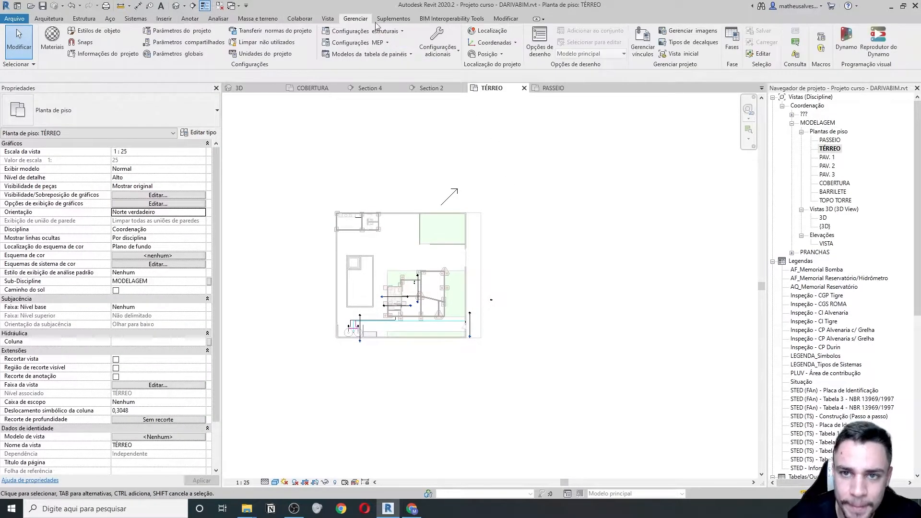
click(499, 55)
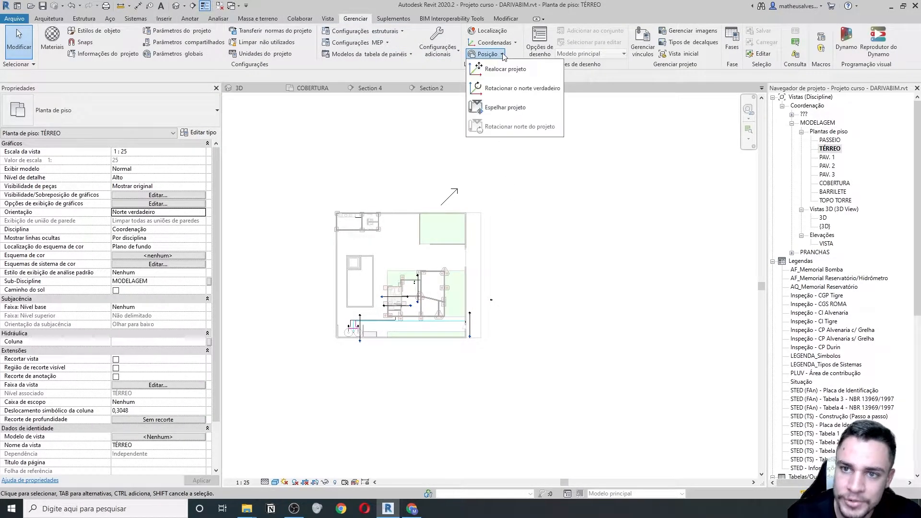
click(508, 89)
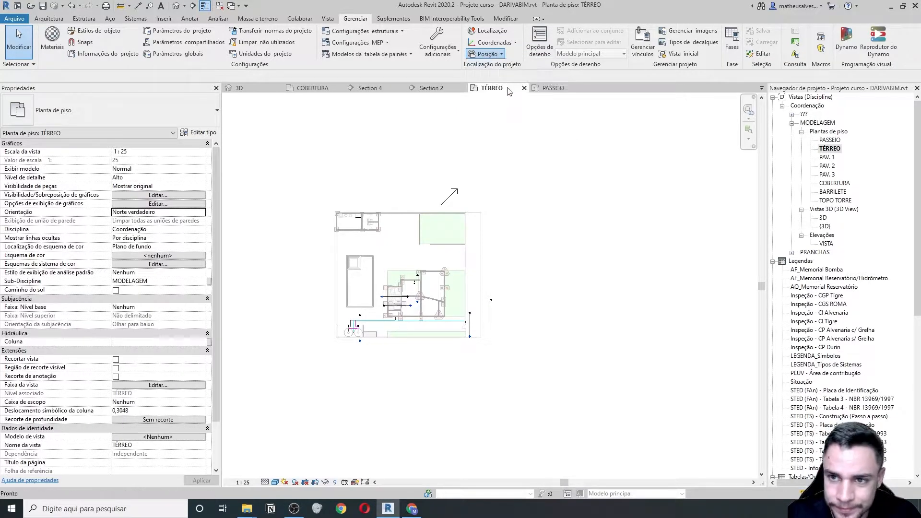
scroll(463, 326, up, 2)
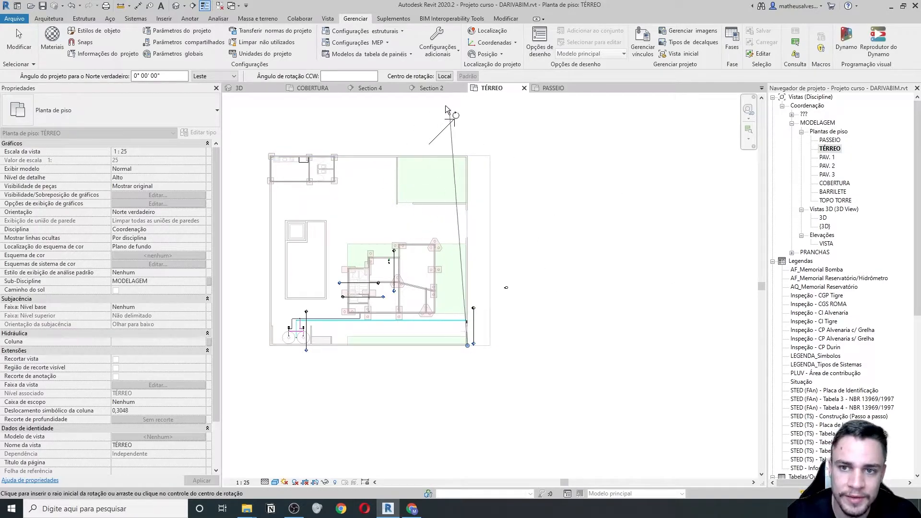
click(444, 76)
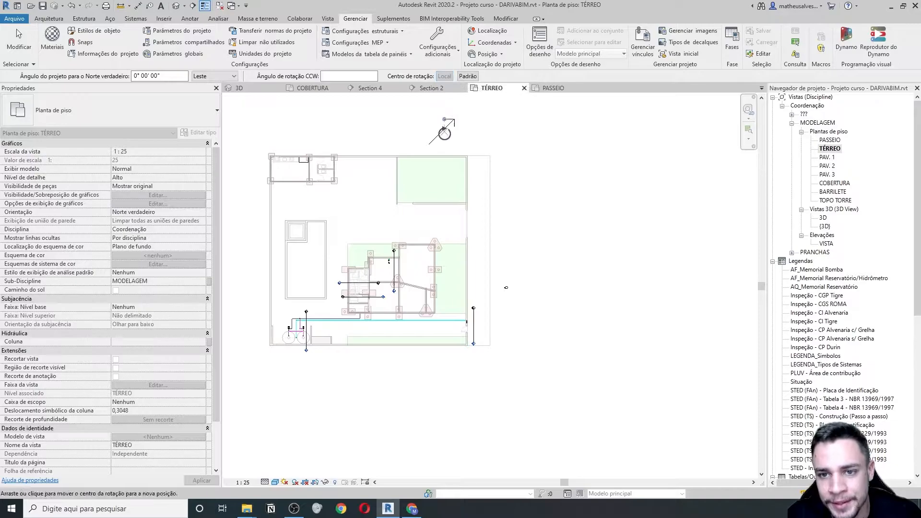
scroll(434, 129, up, 3)
click(398, 207)
scroll(438, 166, down, 2)
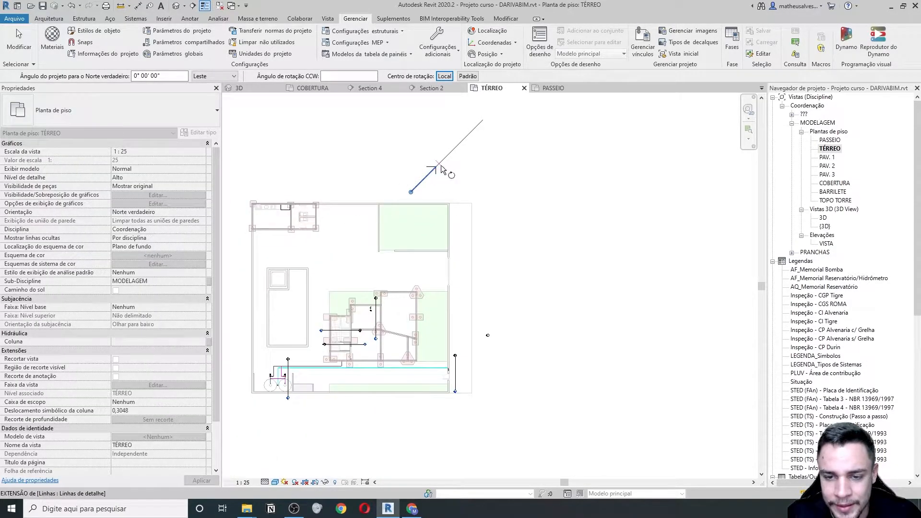
- Rotate true north 45°, with the start ray along the north arrow
middle_drag(442, 168, 458, 200)
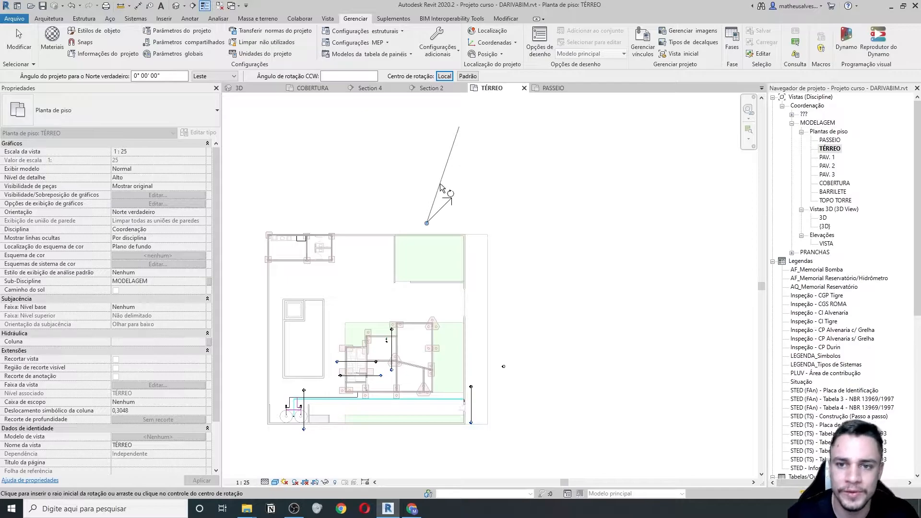
scroll(442, 183, up, 2)
scroll(457, 199, up, 1)
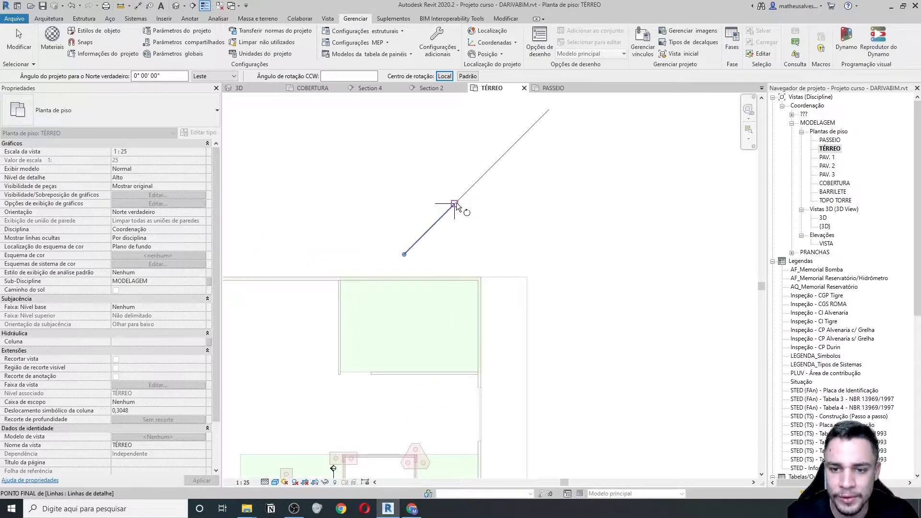
click(458, 194)
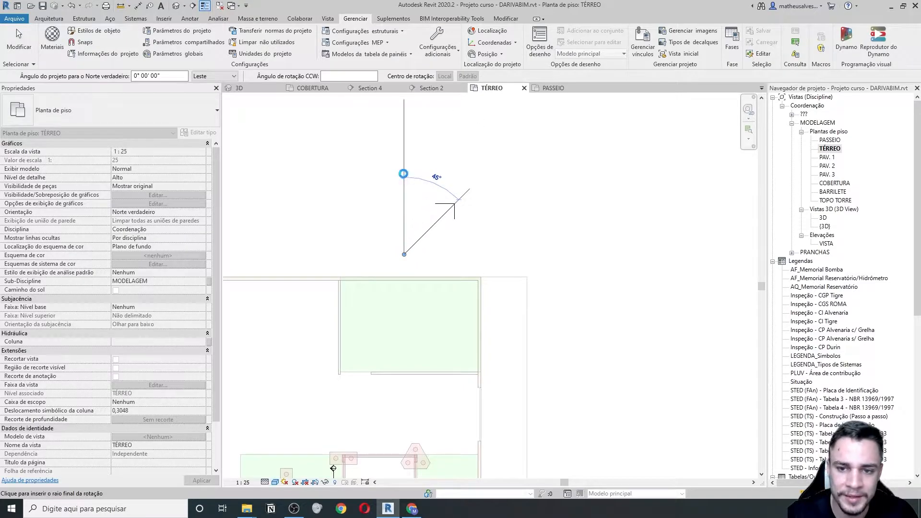
click(404, 173)
- Switch TÉRREO's Orientação back to Norte do projeto and close the TÉRREO view
scroll(463, 187, down, 2)
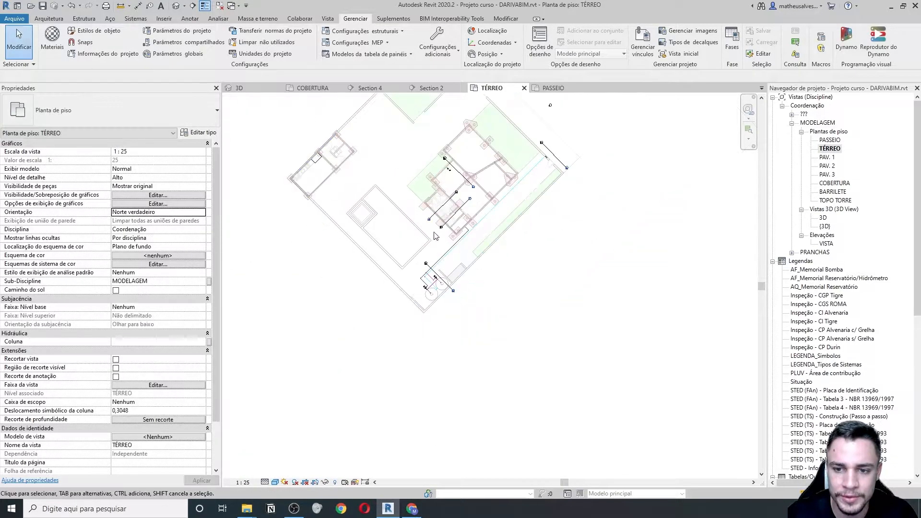
scroll(463, 188, up, 5)
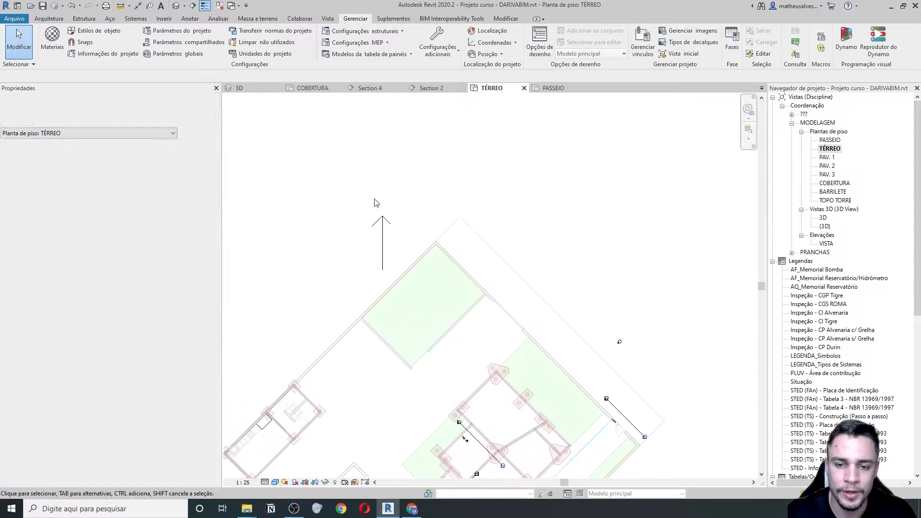
scroll(366, 240, down, 6)
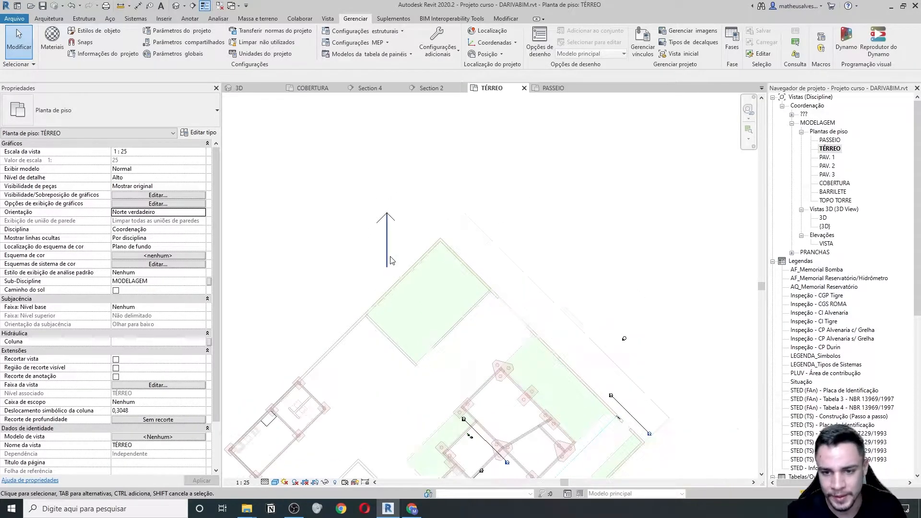
scroll(507, 382, up, 3)
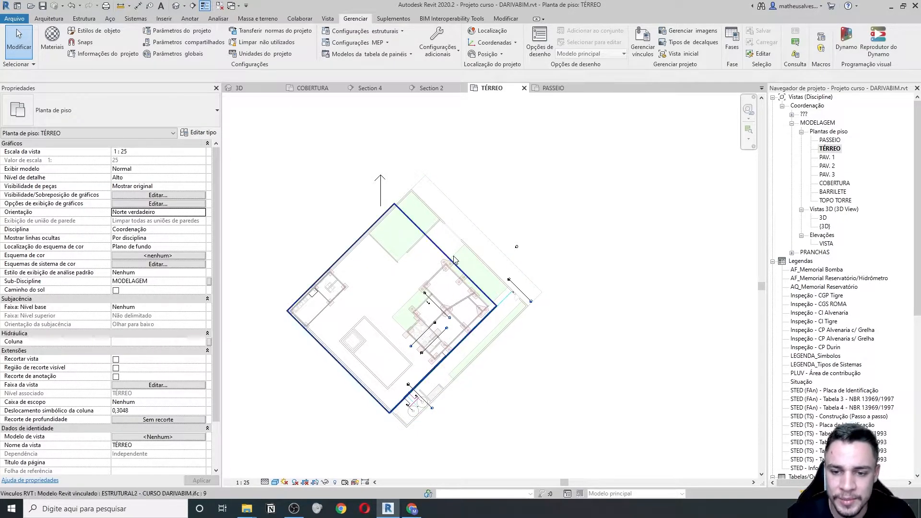
scroll(339, 183, up, 2)
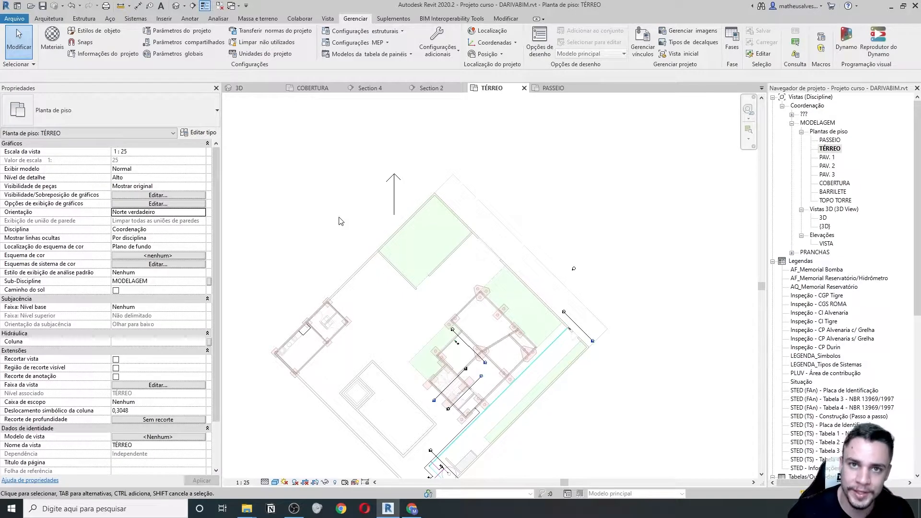
click(201, 213)
click(139, 221)
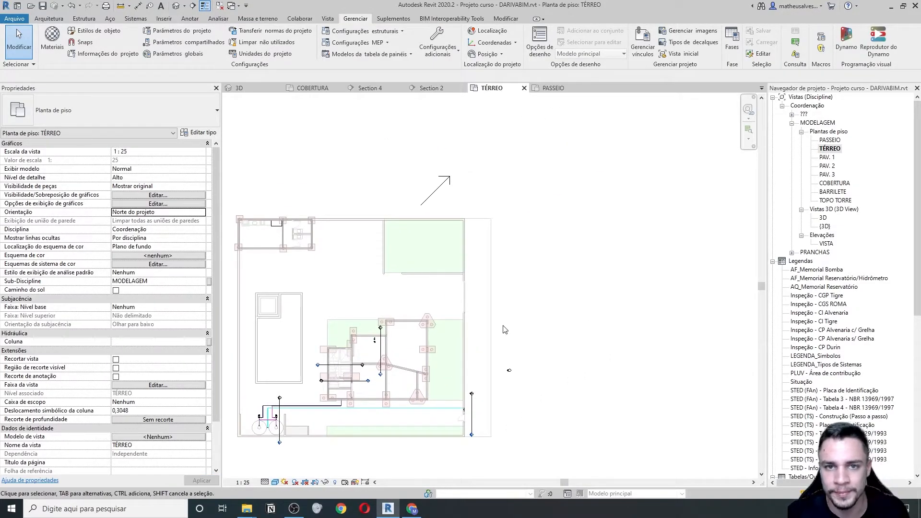
scroll(535, 289, down, 1)
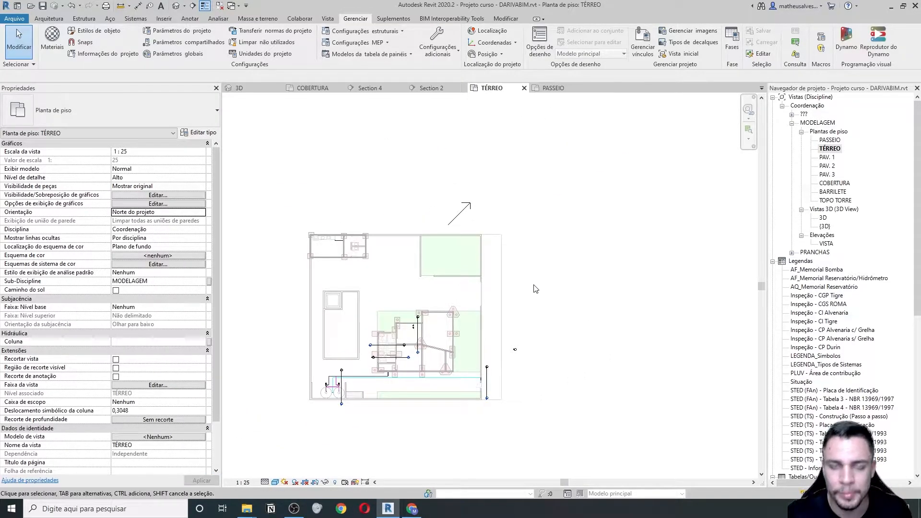
click(524, 89)
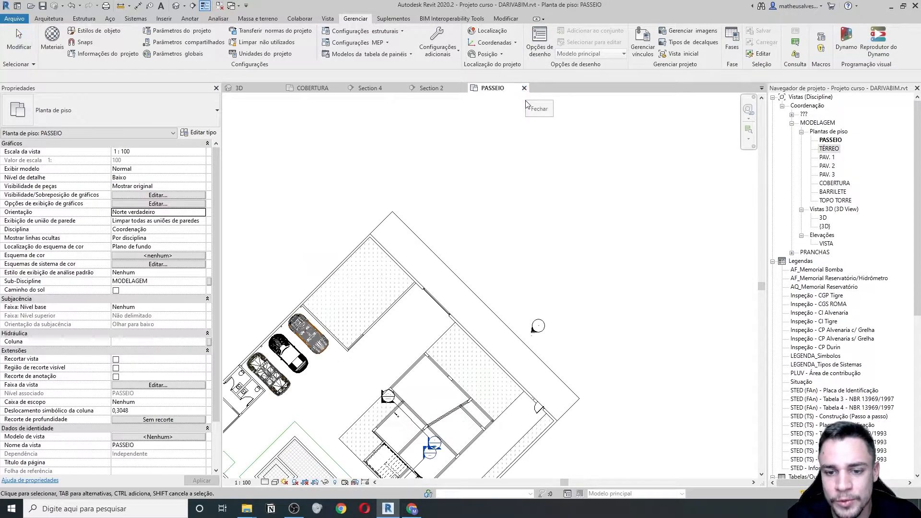
- Set the PASSEIO plan's Orientação to Norte do projeto and close that view
scroll(503, 127, down, 2)
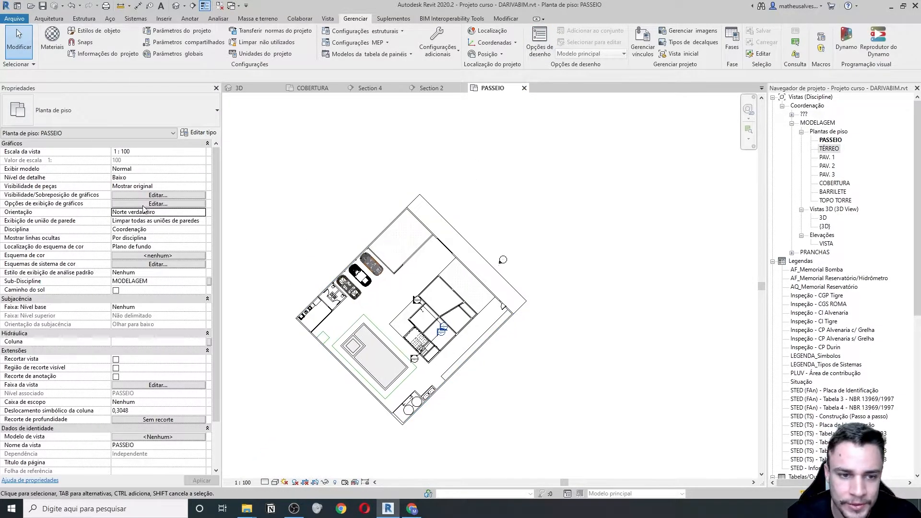
click(194, 214)
click(152, 222)
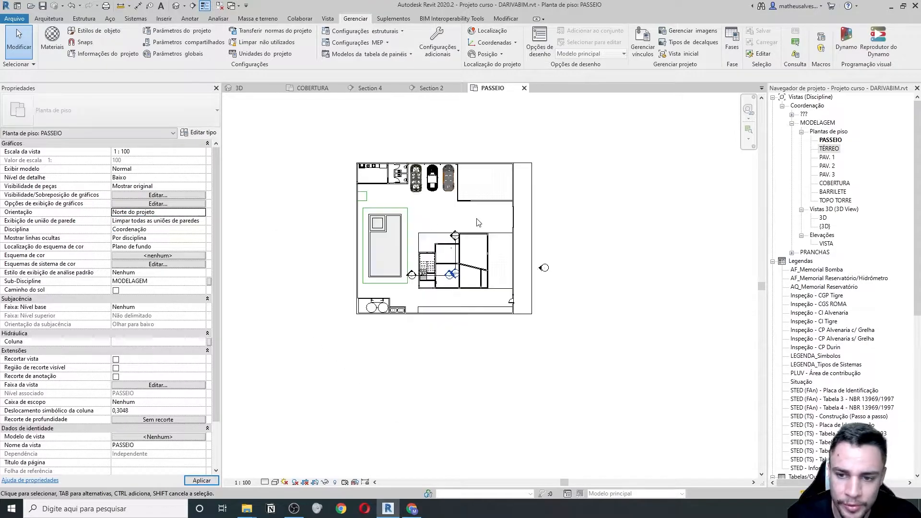
click(523, 88)
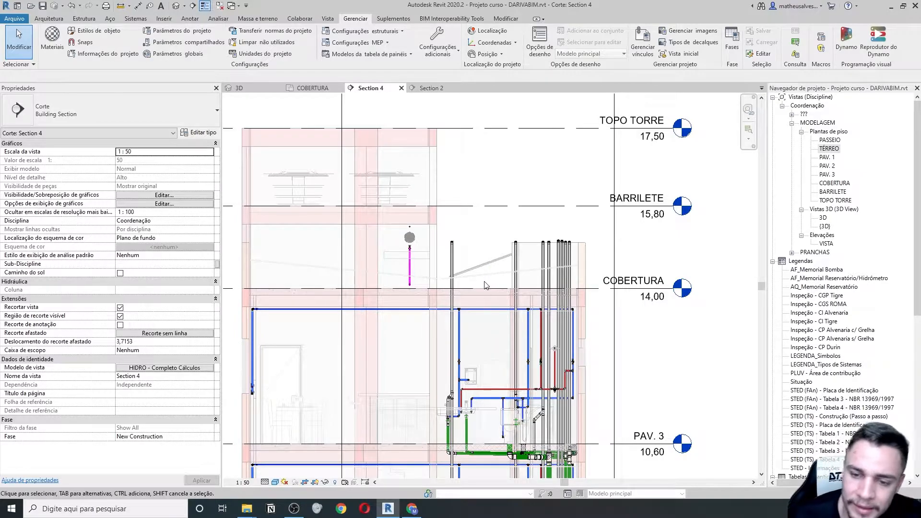
- Pan Section 4 to see more levels, then open the {3D} view
scroll(532, 243, down, 3)
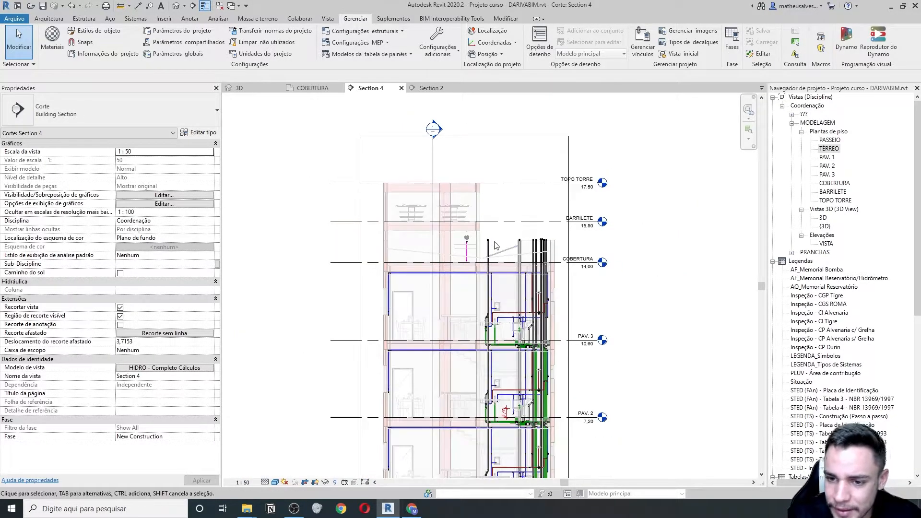
scroll(499, 242, up, 2)
middle_drag(520, 232, 490, 258)
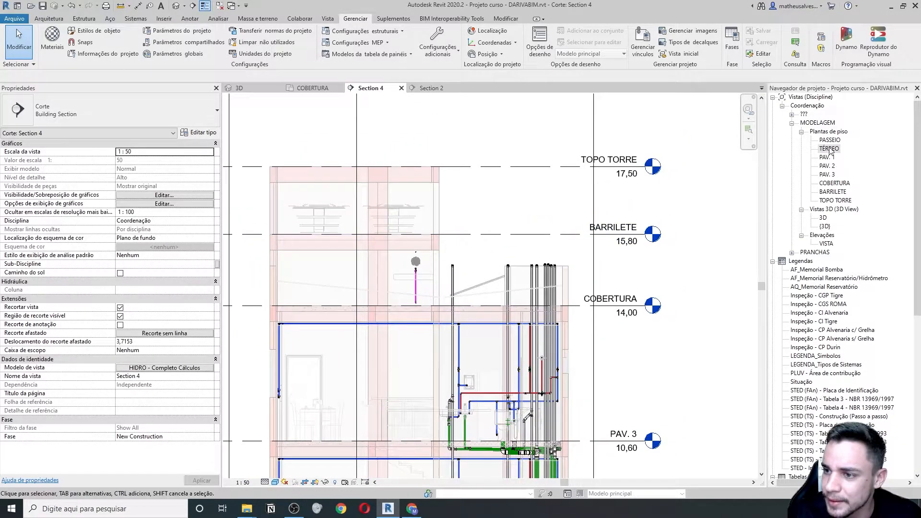
double_click(825, 226)
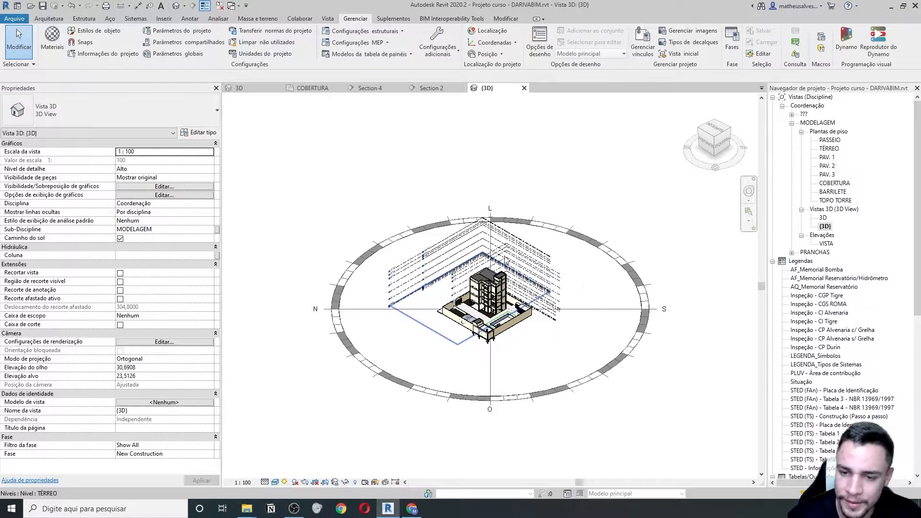
scroll(538, 314, up, 1)
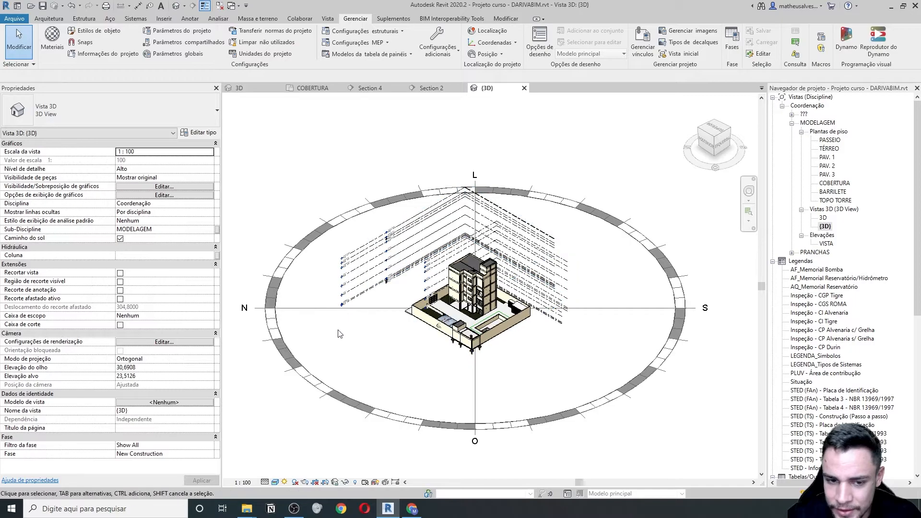
scroll(363, 285, up, 3)
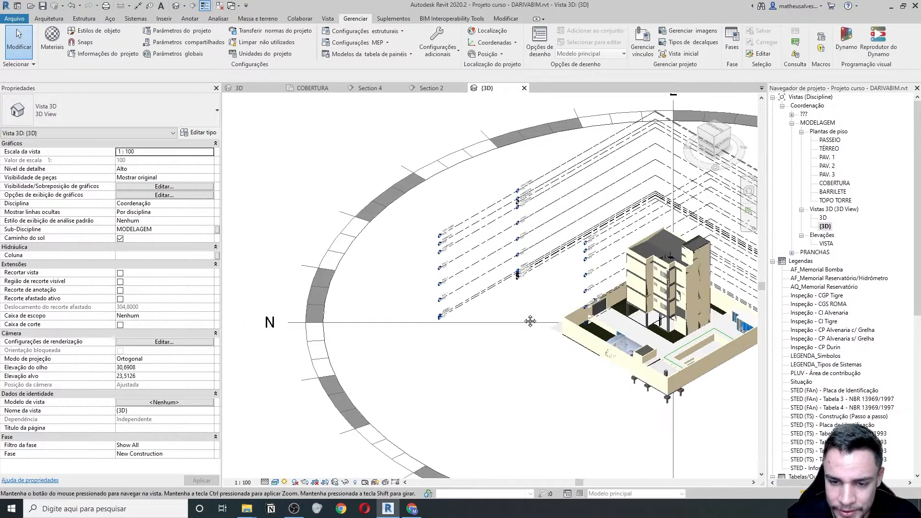
scroll(640, 285, up, 3)
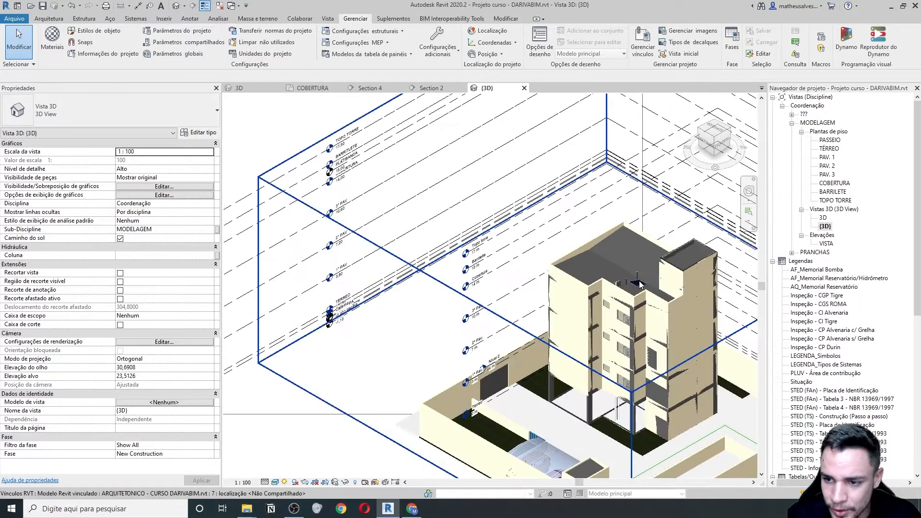
shift+middle_drag(640, 286, 555, 305)
scroll(463, 293, down, 6)
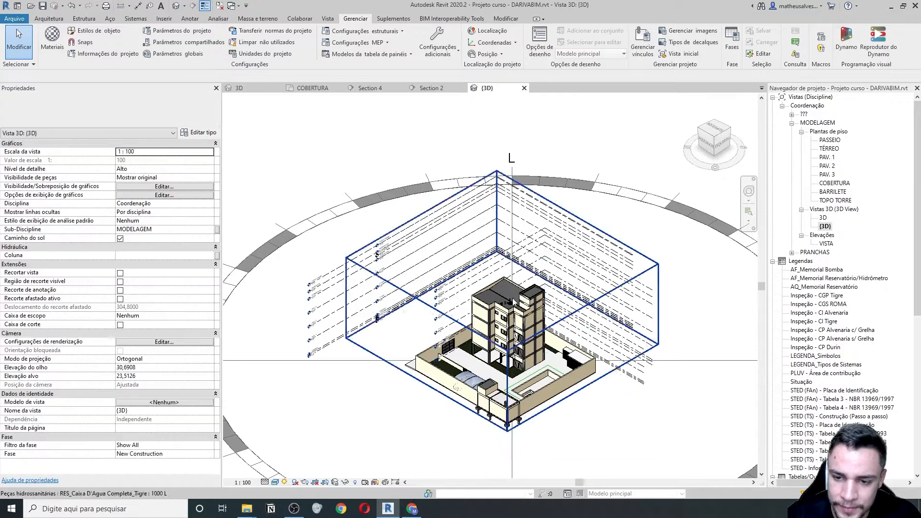
scroll(501, 314, up, 4)
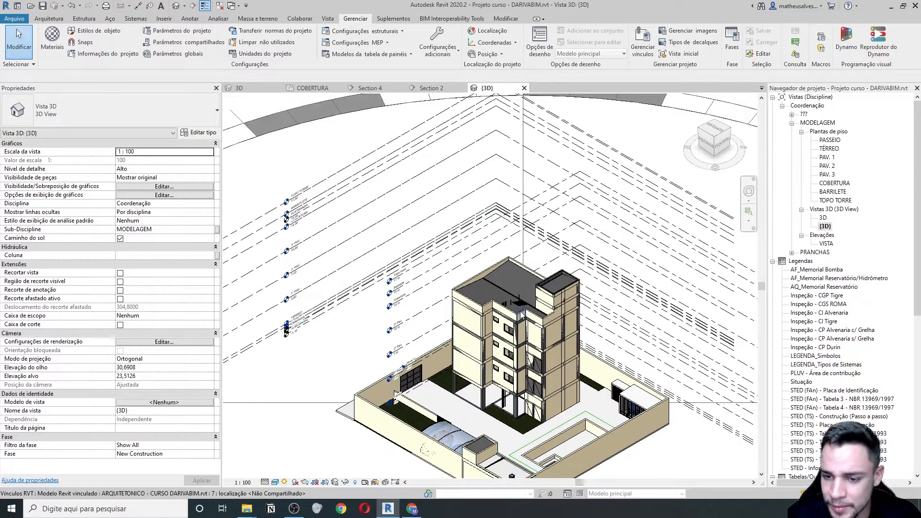
middle_drag(541, 306, 519, 318)
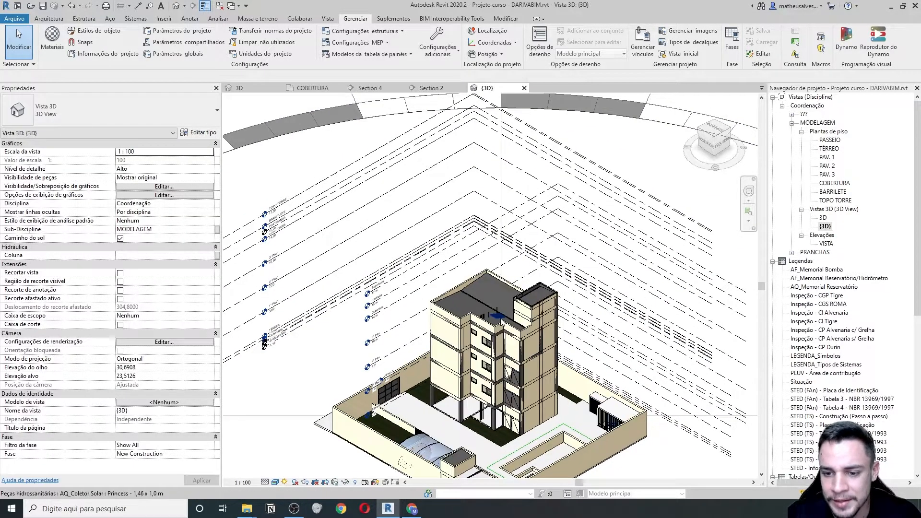
scroll(497, 322, down, 2)
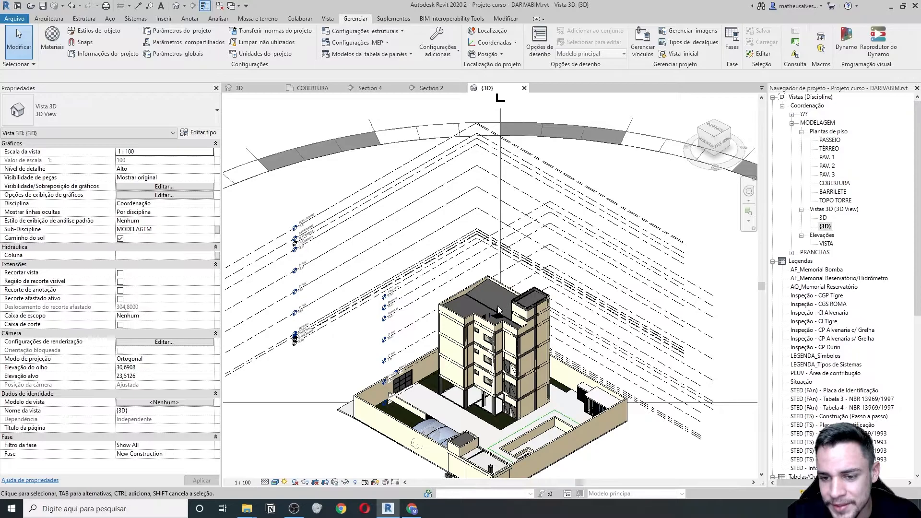
scroll(493, 317, down, 4)
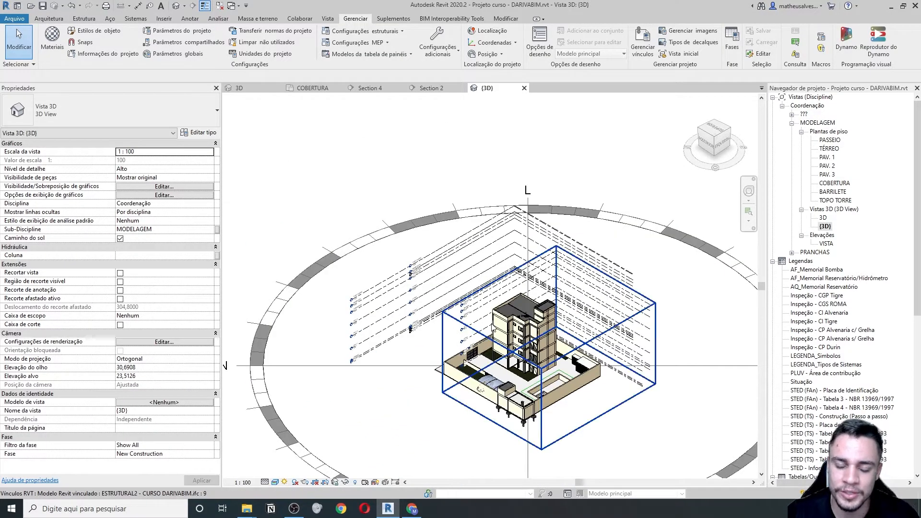
scroll(488, 329, up, 5)
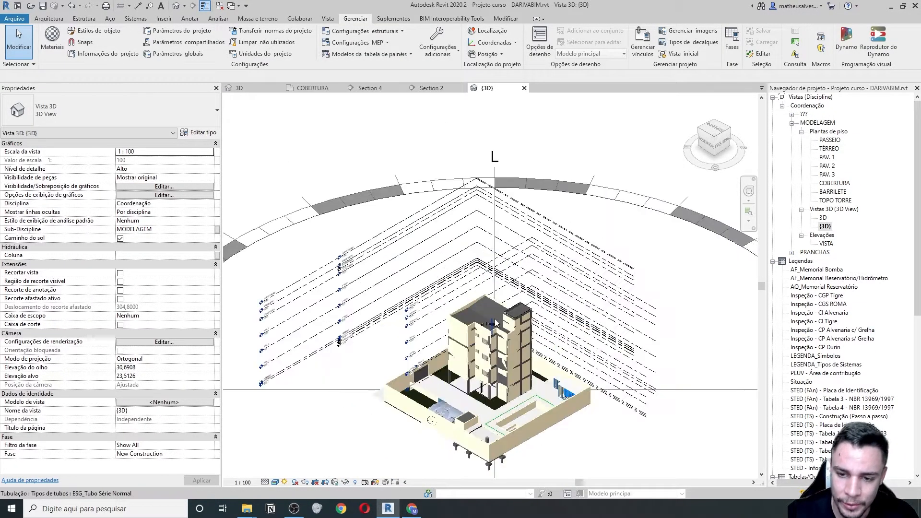
scroll(490, 329, up, 3)
scroll(491, 327, down, 4)
middle_drag(301, 377, 432, 343)
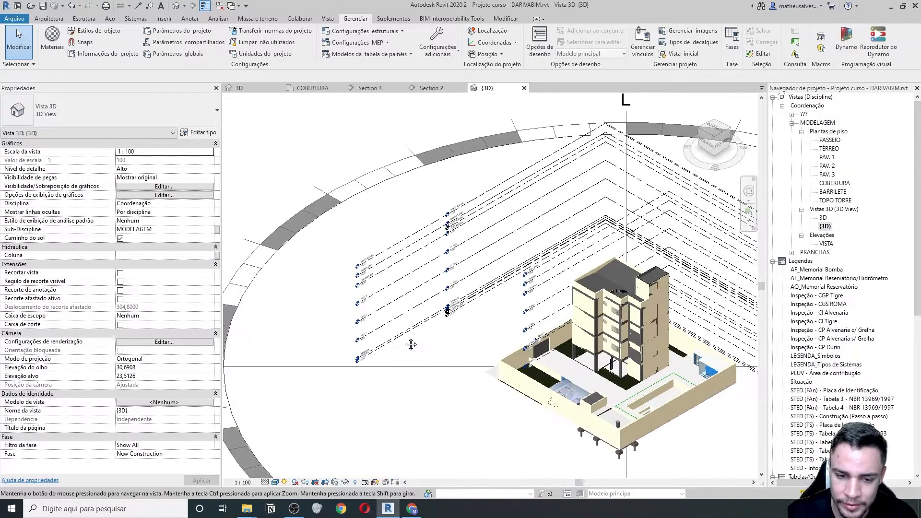
scroll(595, 287, down, 3)
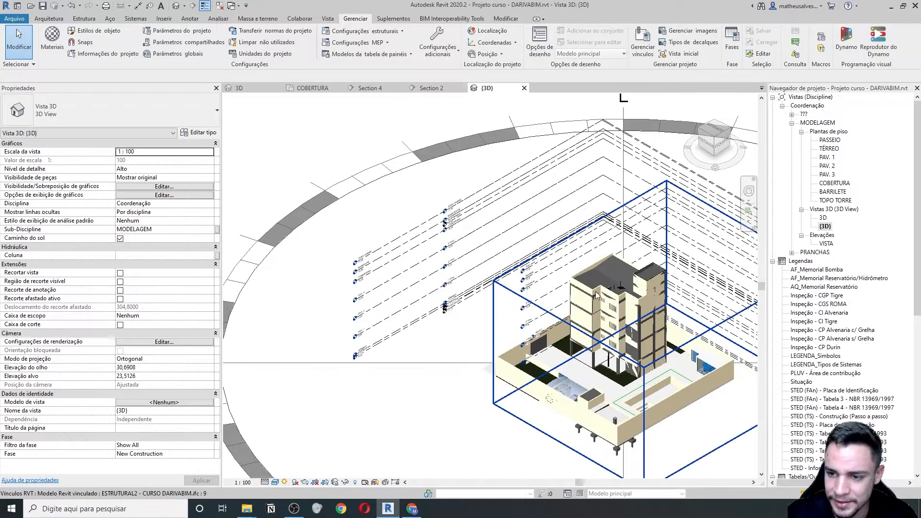
middle_drag(598, 279, 562, 262)
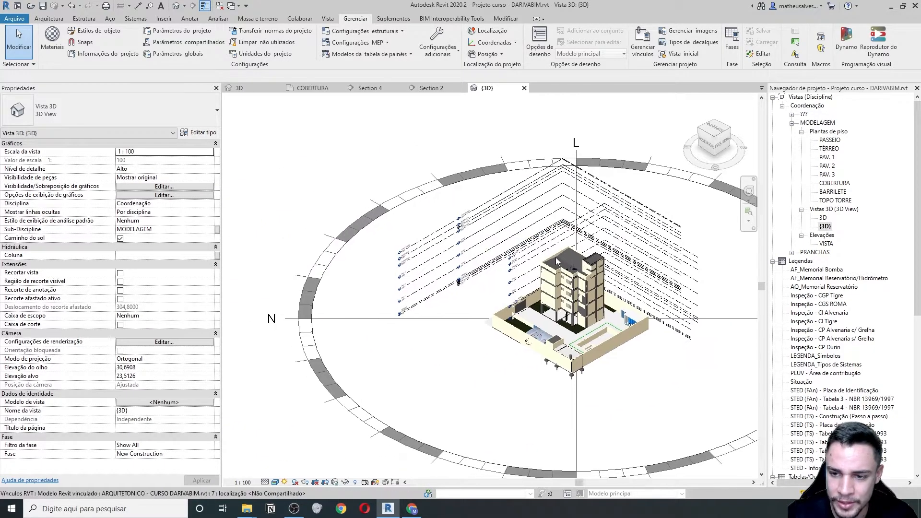
scroll(563, 263, up, 4)
scroll(593, 266, up, 3)
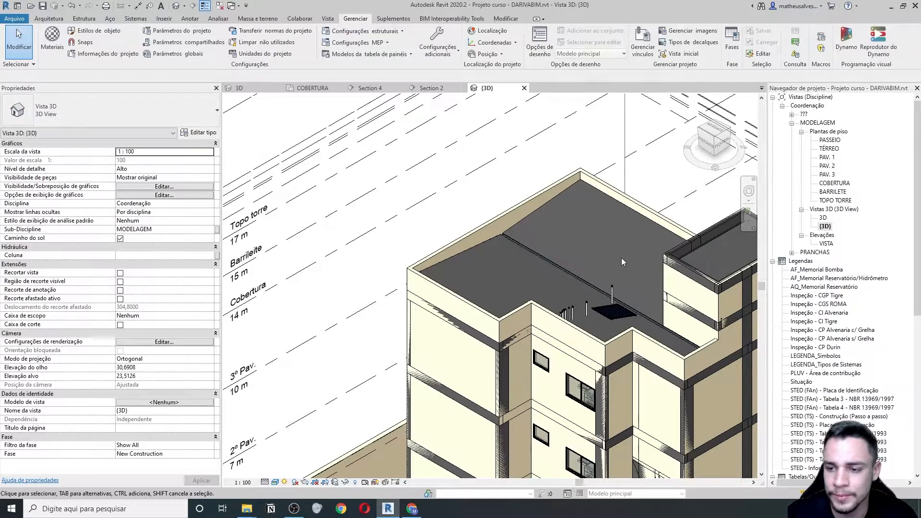
scroll(544, 296, down, 10)
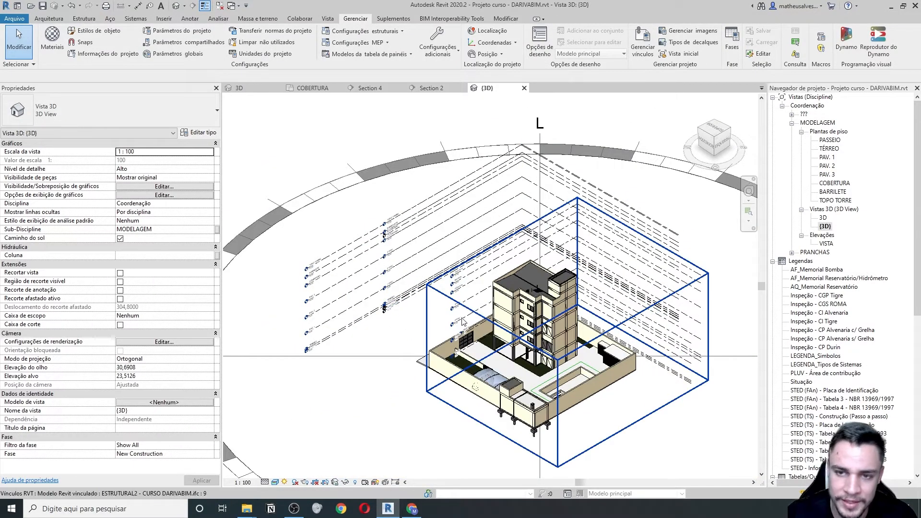
- Turn the sun path off and back on using the project location, date and time
click(367, 346)
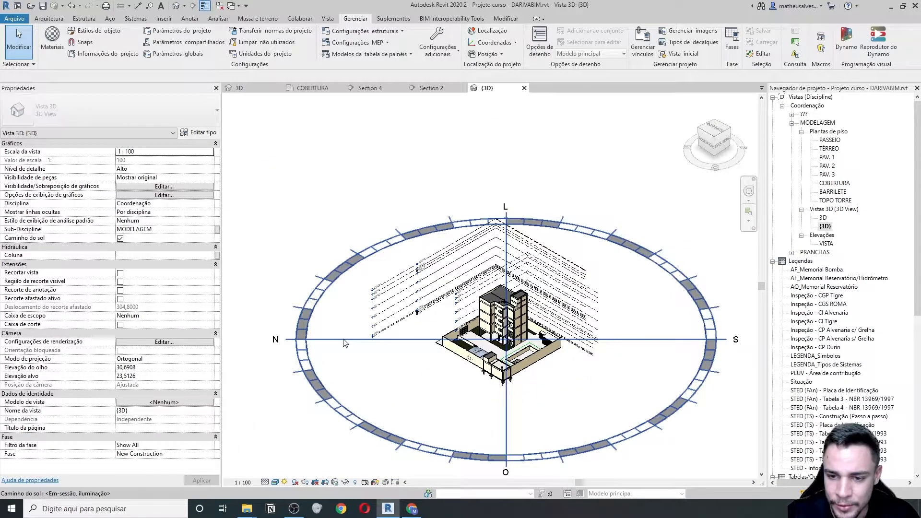
scroll(413, 338, down, 3)
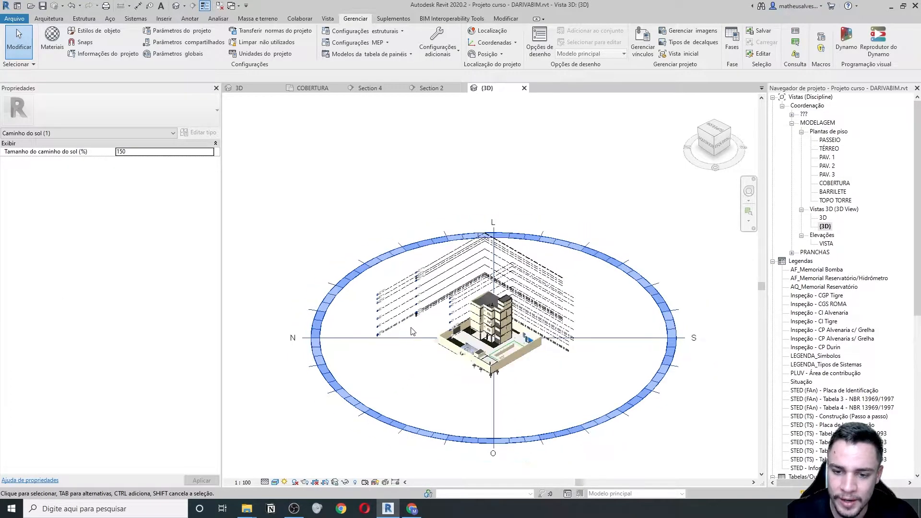
scroll(585, 349, up, 2)
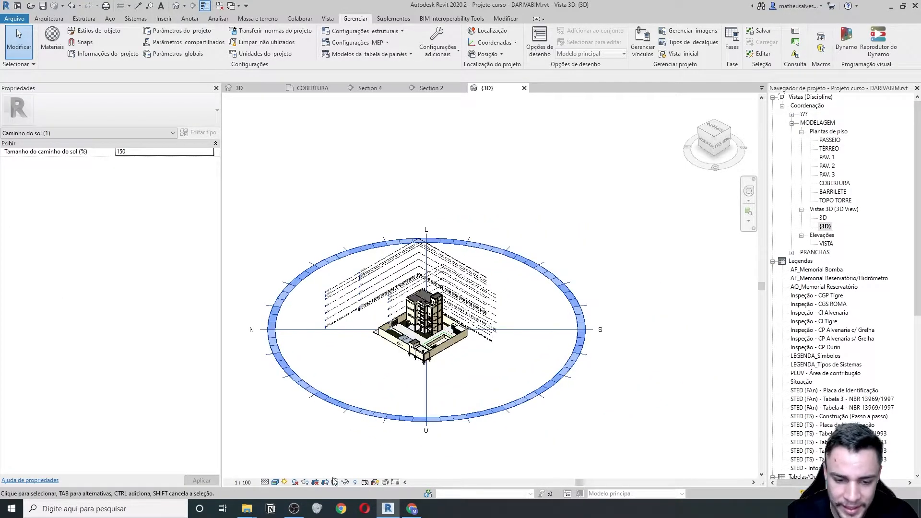
click(288, 482)
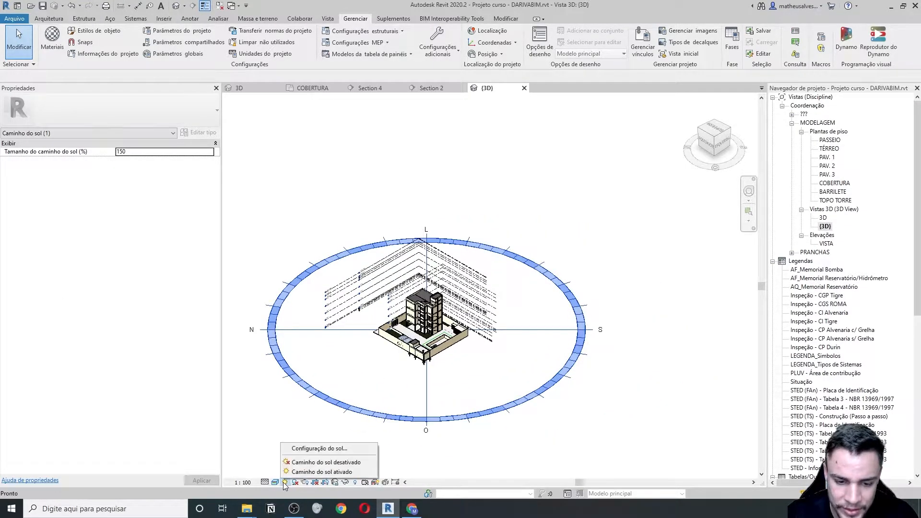
click(307, 462)
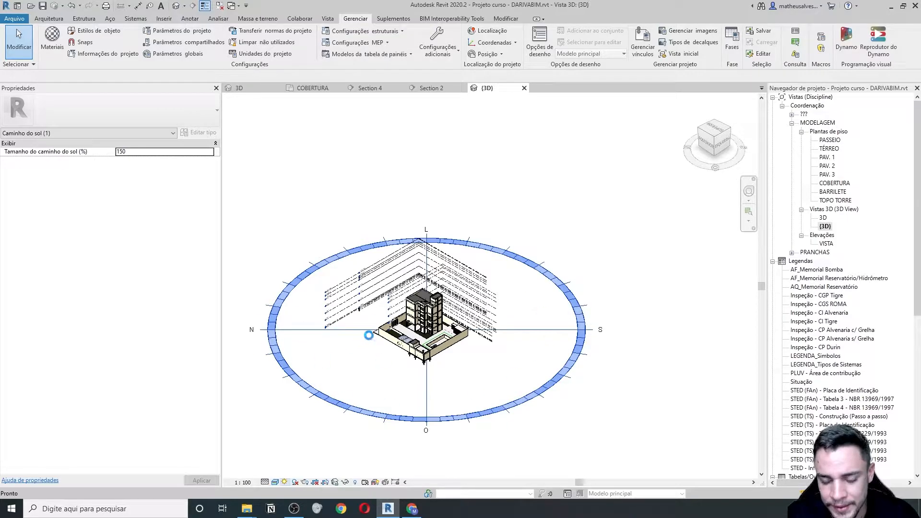
click(285, 482)
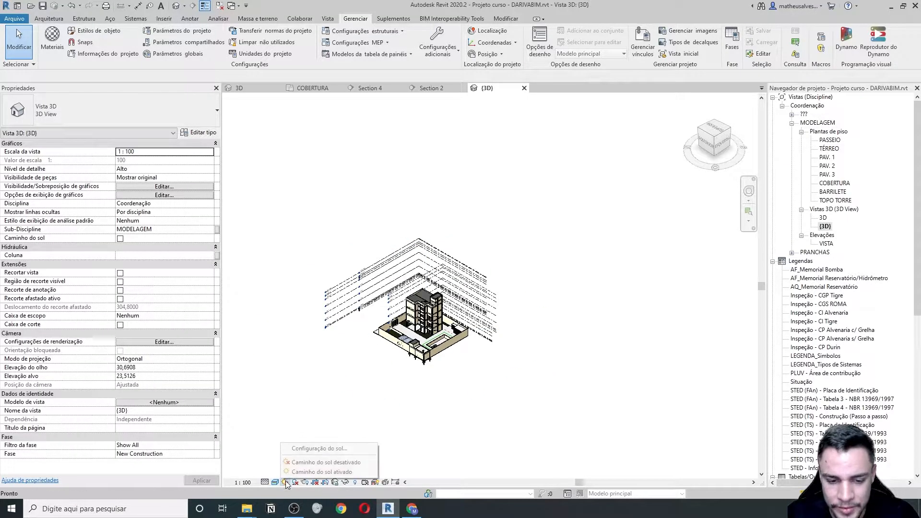
click(301, 471)
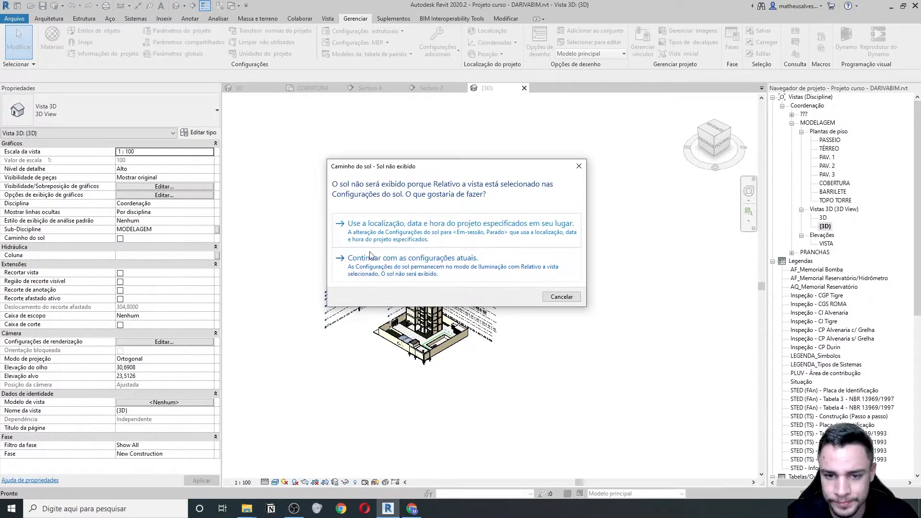
click(399, 224)
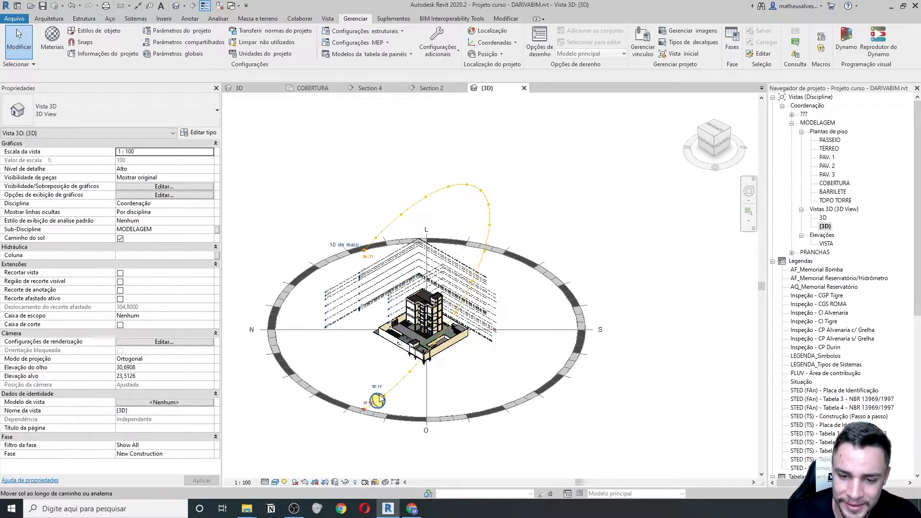
- Open Sun Settings and set the solar study to Static, selecting the Boston, MA location
click(285, 482)
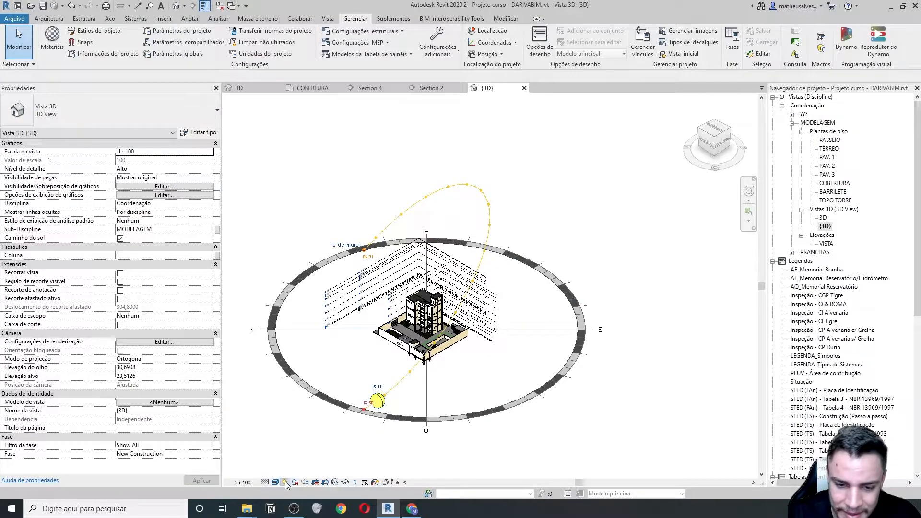
click(285, 482)
click(316, 450)
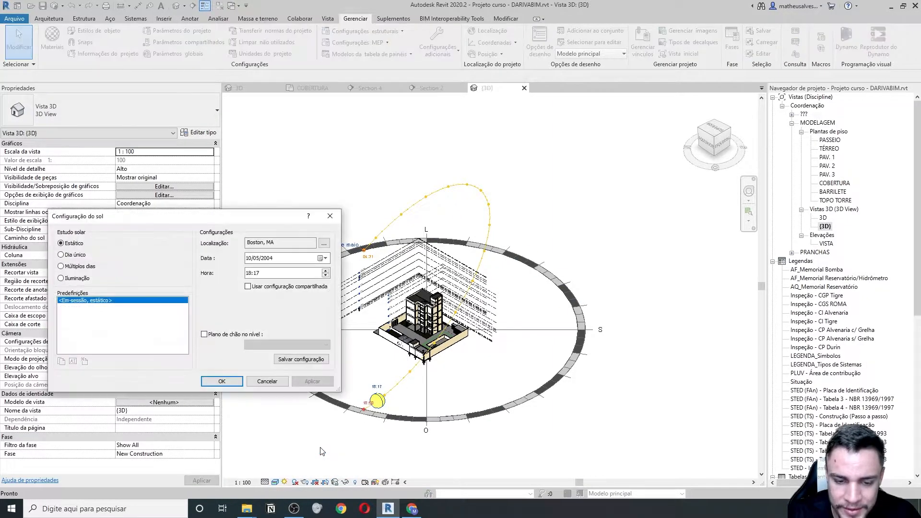
drag(155, 220, 182, 98)
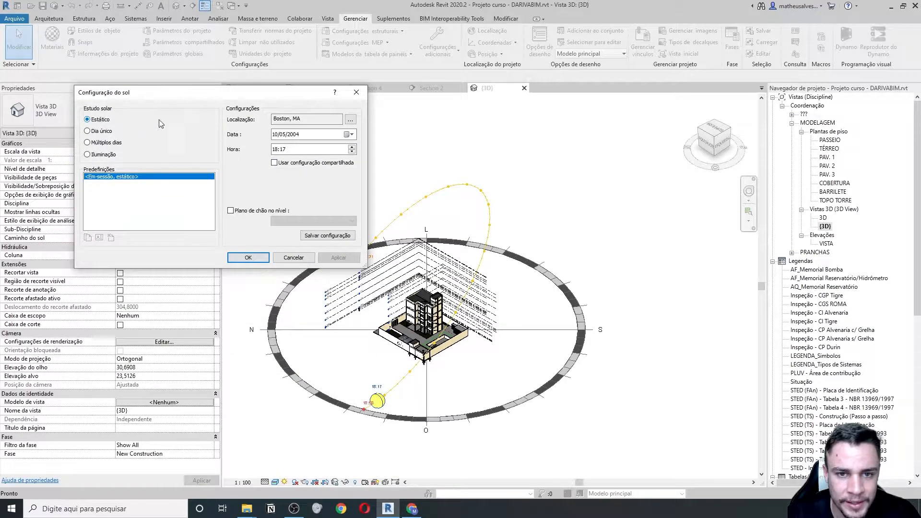
click(87, 131)
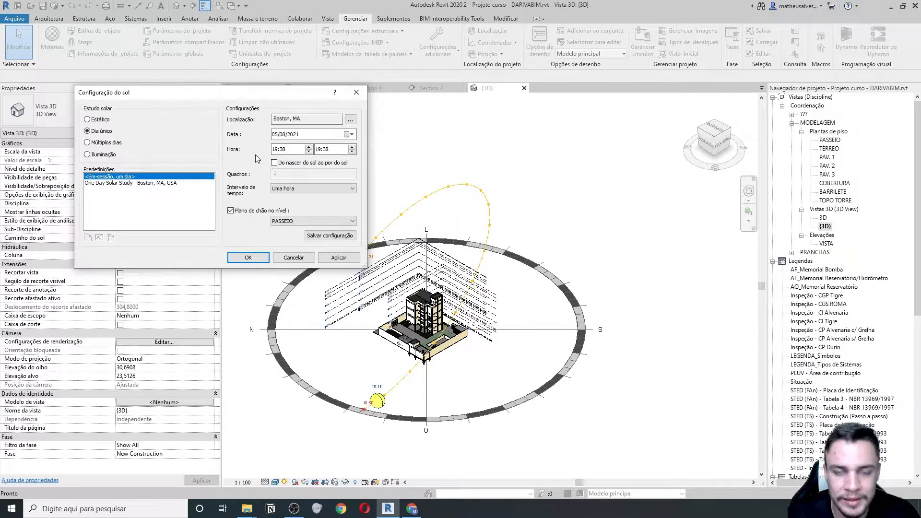
click(87, 120)
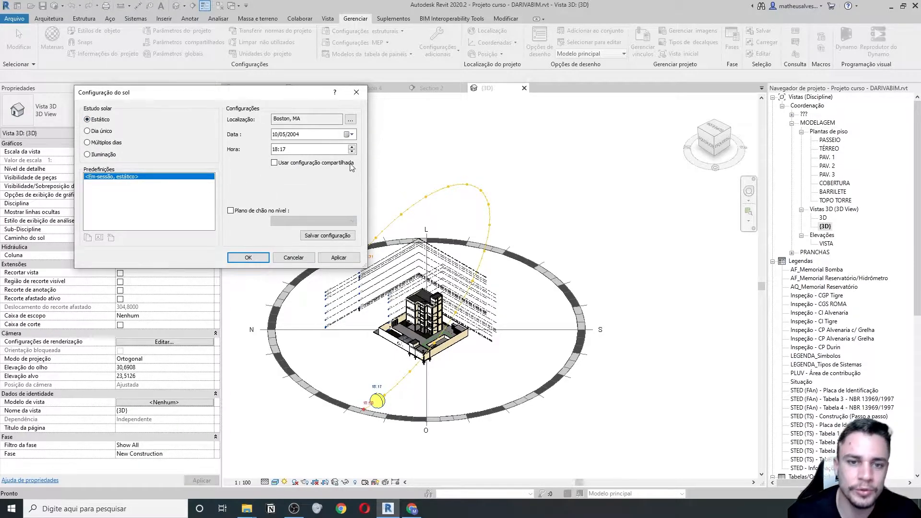
drag(301, 119, 259, 119)
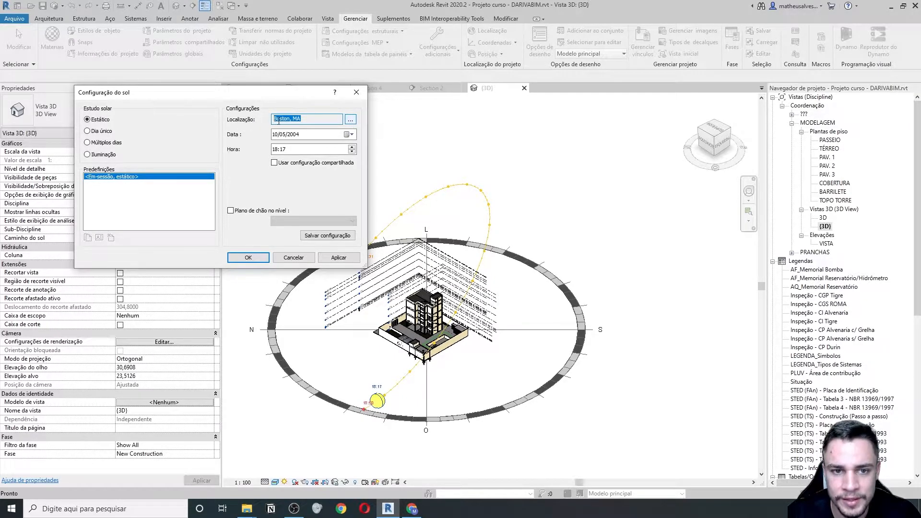
- Search the project's Uberlândia street address in Location Weather and Terrain and confirm it
click(350, 121)
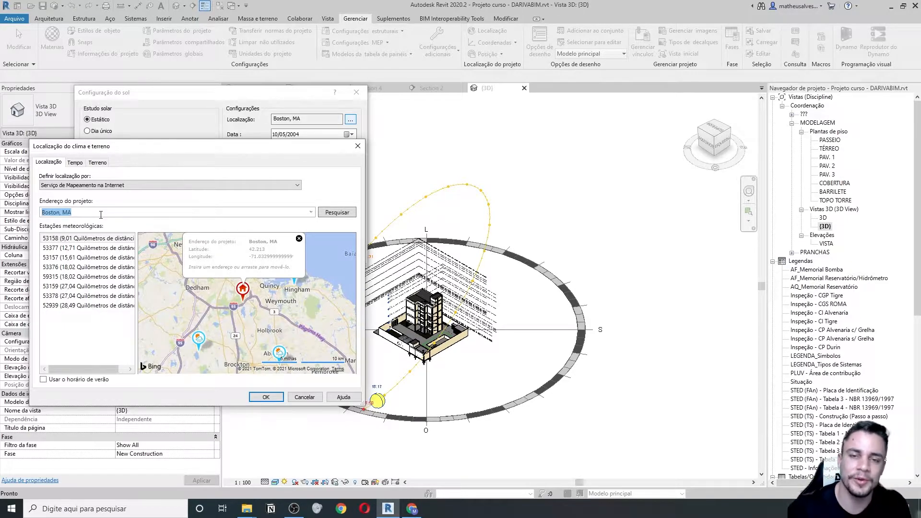
text(Uberlandia)
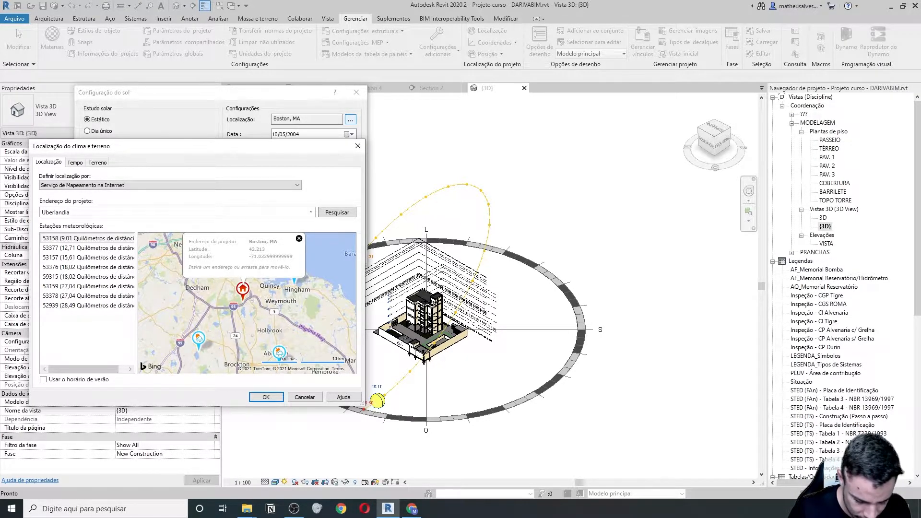
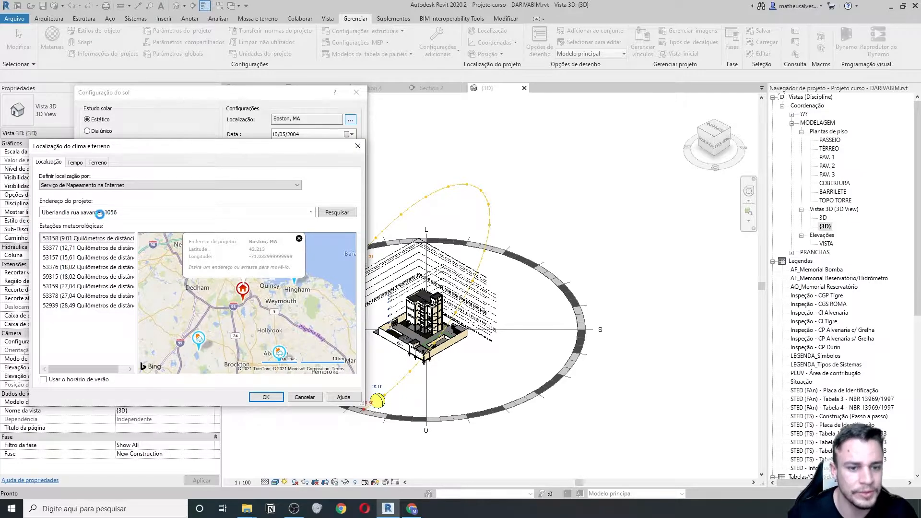
key(Return)
scroll(235, 304, up, 5)
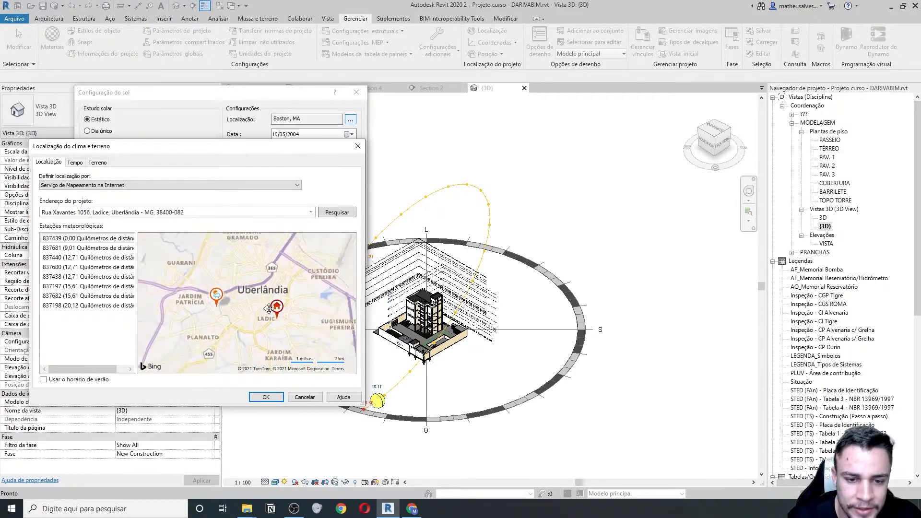
drag(301, 333, 276, 296)
scroll(264, 327, up, 2)
scroll(262, 289, up, 1)
scroll(246, 292, up, 2)
scroll(223, 308, down, 2)
scroll(225, 297, down, 2)
mouse_move(227, 301)
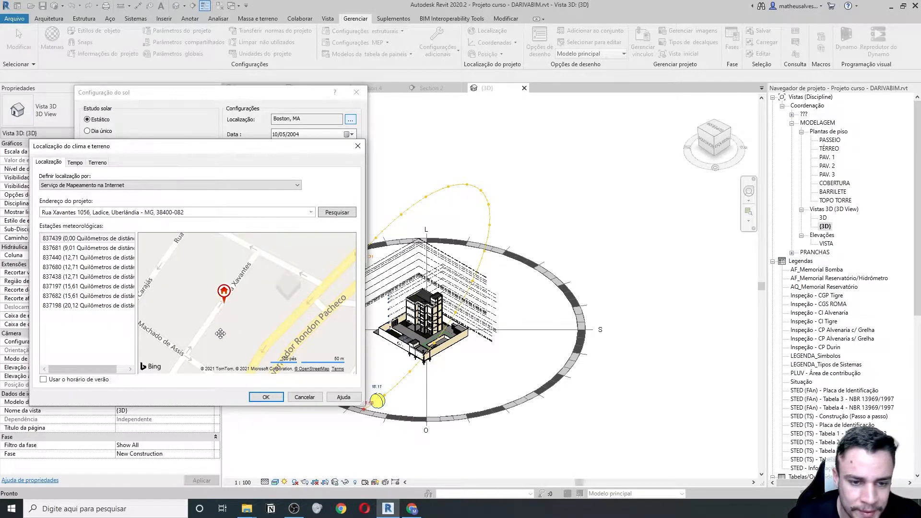
click(266, 398)
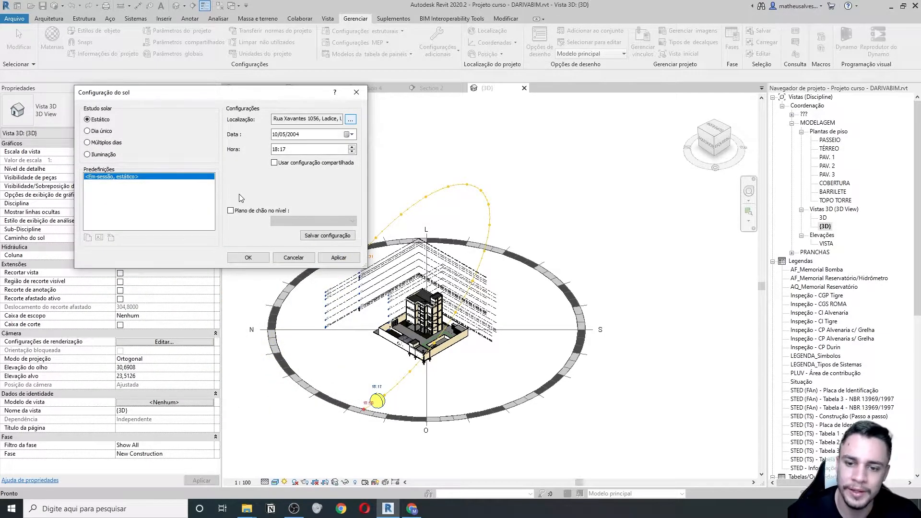
- Apply the new location, then change the study year to 2021 and hour to 06:17
click(339, 257)
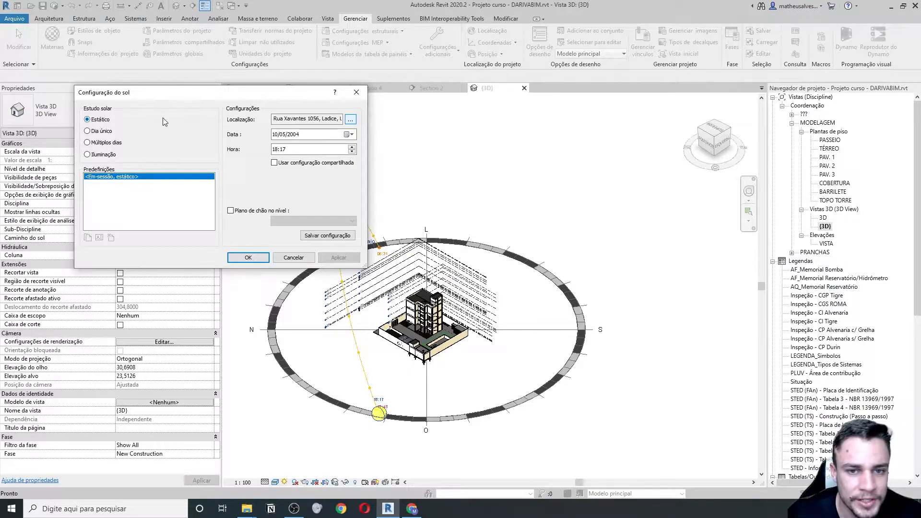
click(306, 149)
click(306, 137)
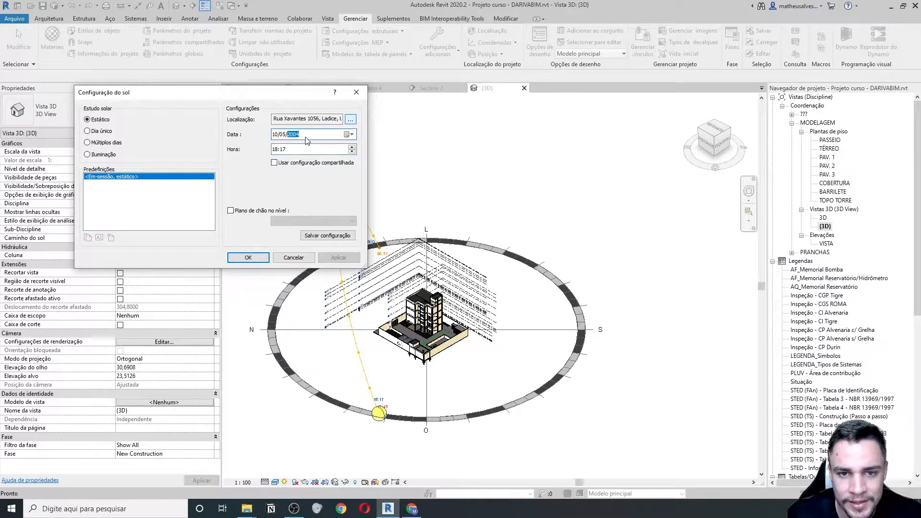
text(2021)
click(302, 150)
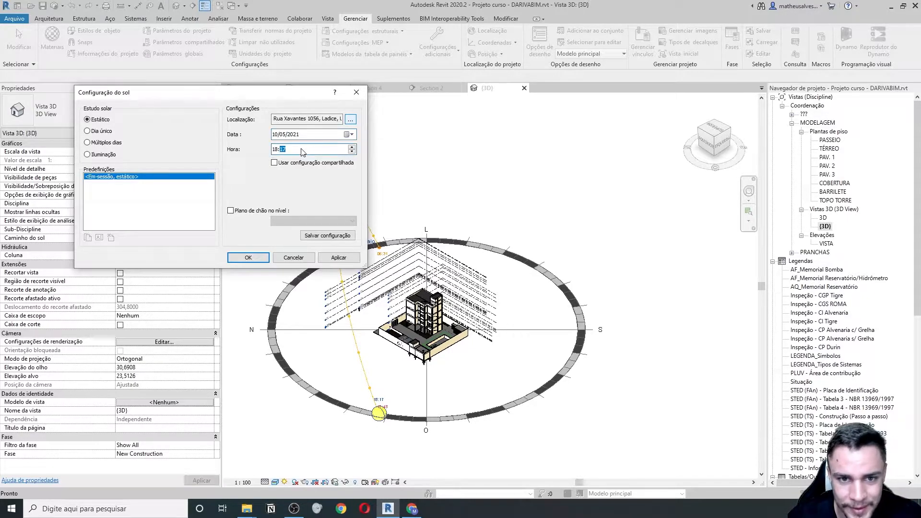
click(339, 257)
click(303, 151)
click(274, 150)
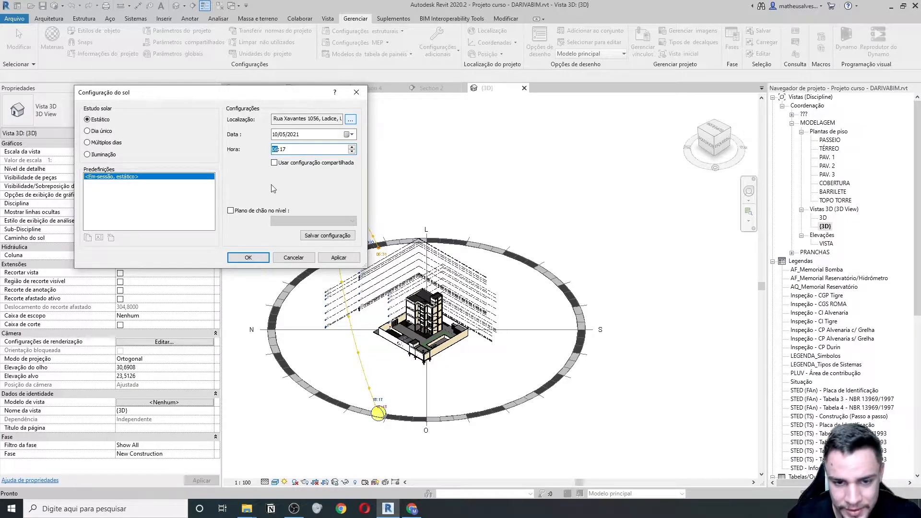
click(338, 257)
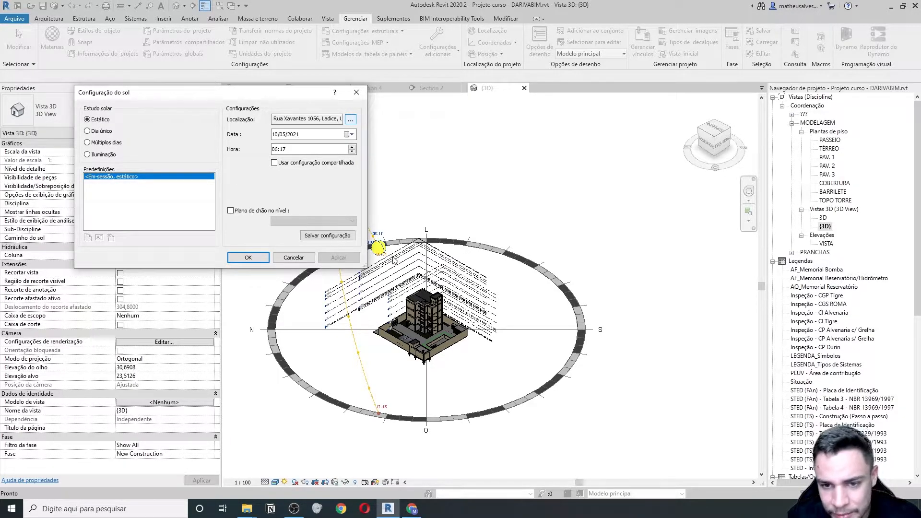
- Change the date to 10/07/2021 and time to 07:17, apply, and close Sun Settings
click(288, 135)
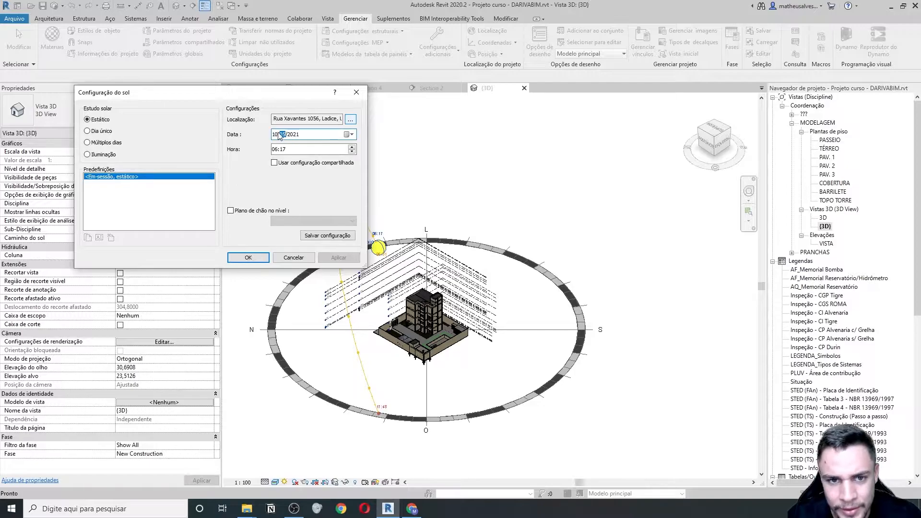
click(297, 139)
click(276, 137)
click(280, 137)
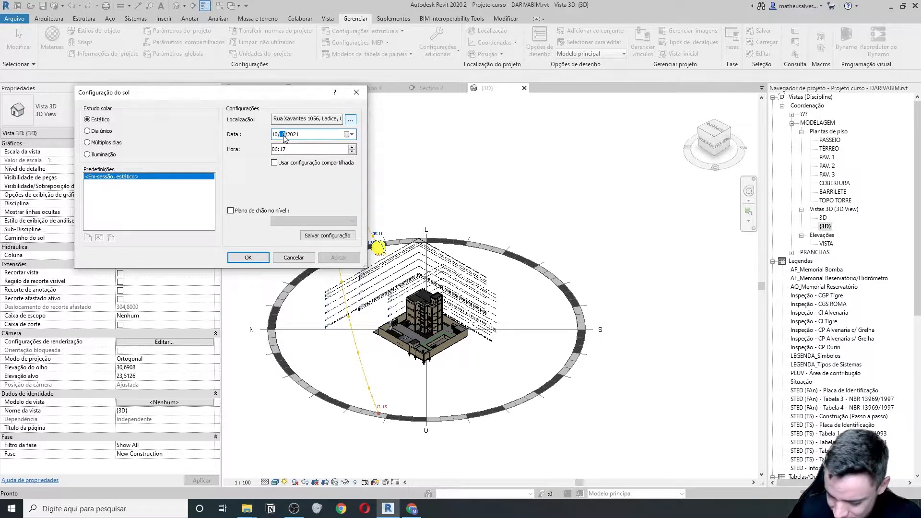
click(333, 258)
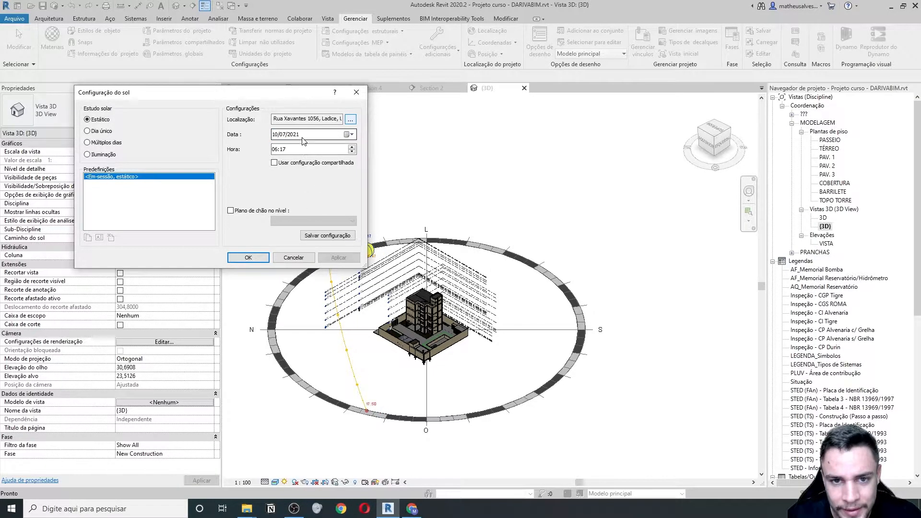
click(280, 151)
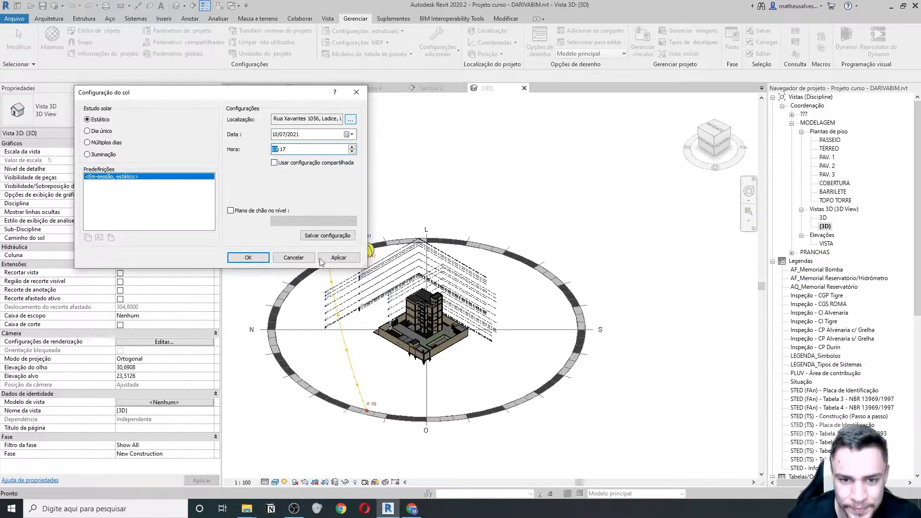
click(339, 258)
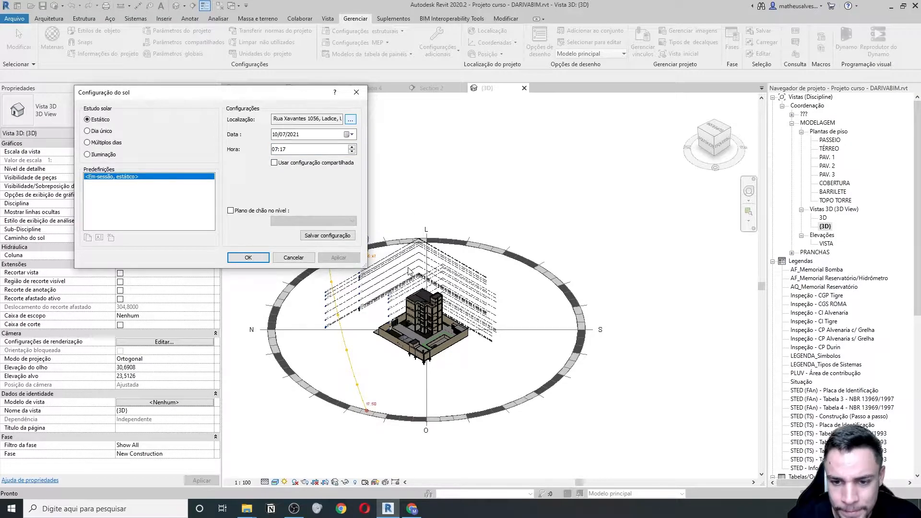
click(247, 257)
scroll(405, 284, up, 3)
- Uncheck the Levels (Níveis) annotation category in the {3D} view's Visibility/Graphics Overrides
scroll(405, 284, up, 3)
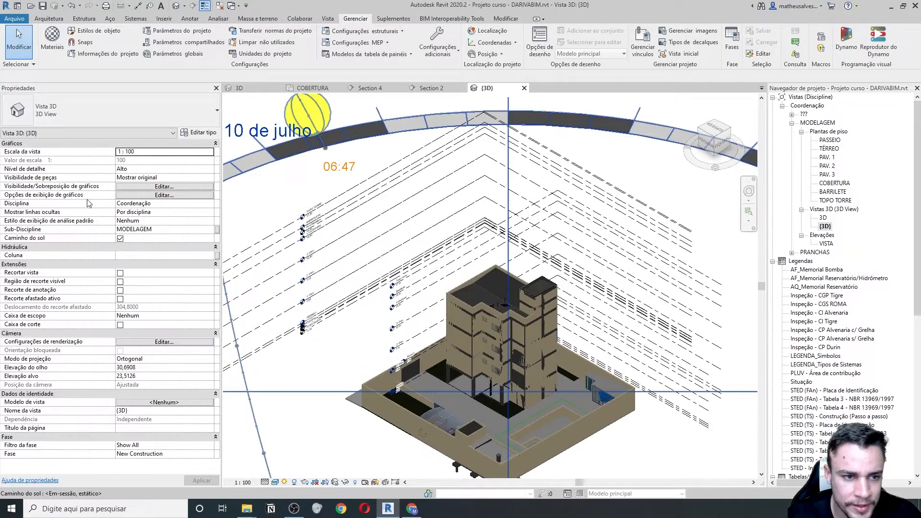
click(133, 187)
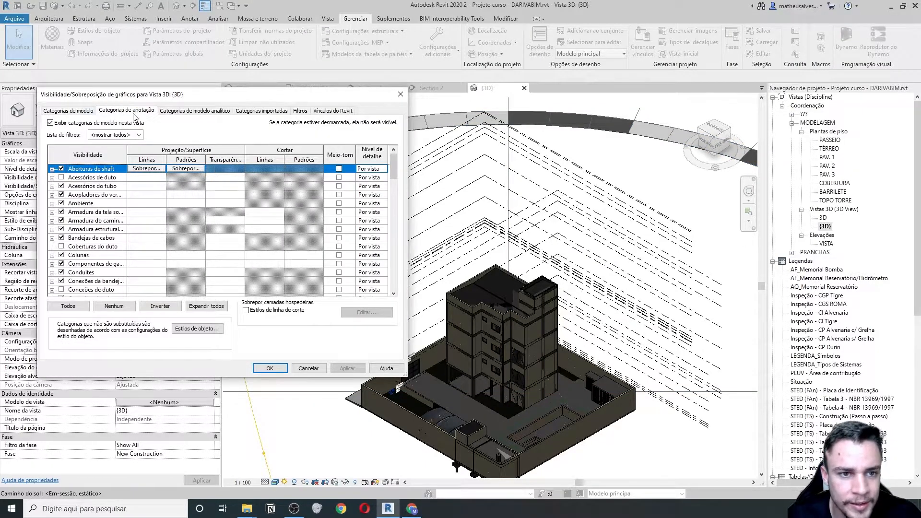
click(135, 111)
scroll(130, 211, down, 10)
scroll(131, 216, down, 4)
drag(394, 199, 398, 279)
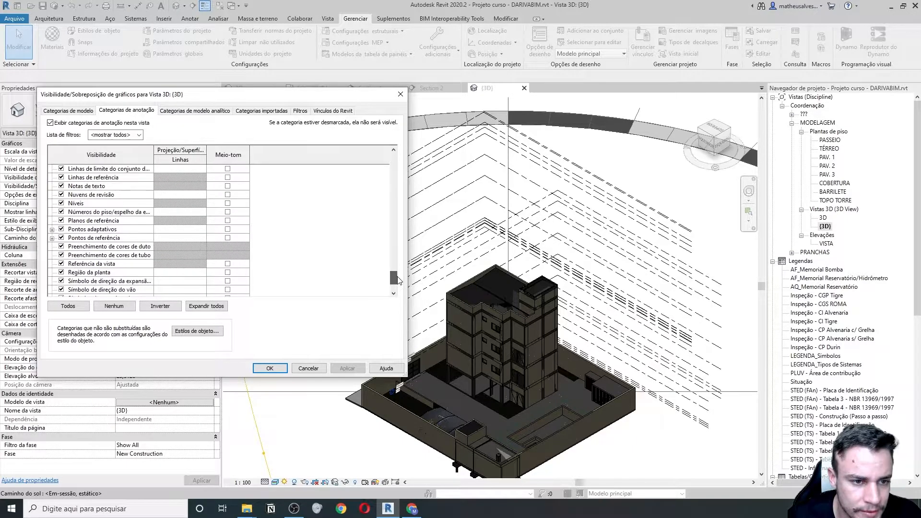
click(61, 203)
click(269, 368)
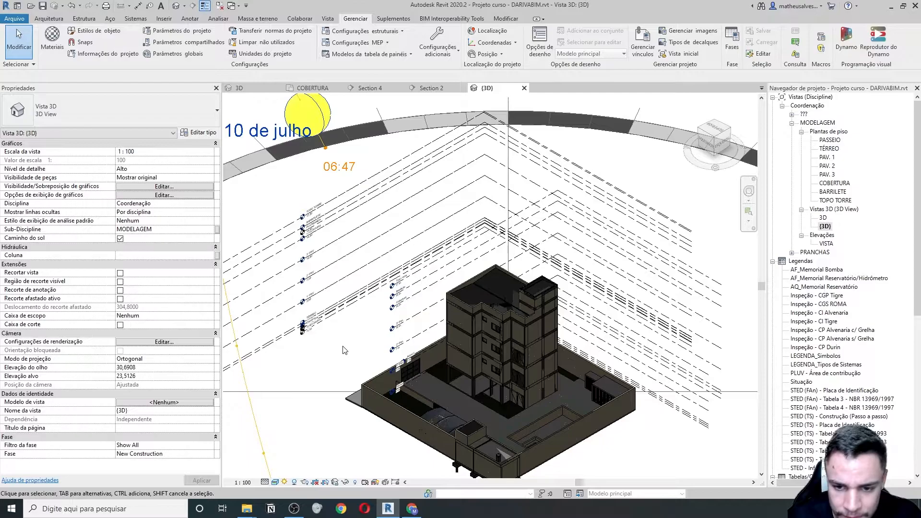
- Switch to the ViewCube TOP view and zoom and pan in on the roof collector
scroll(462, 345, down, 2)
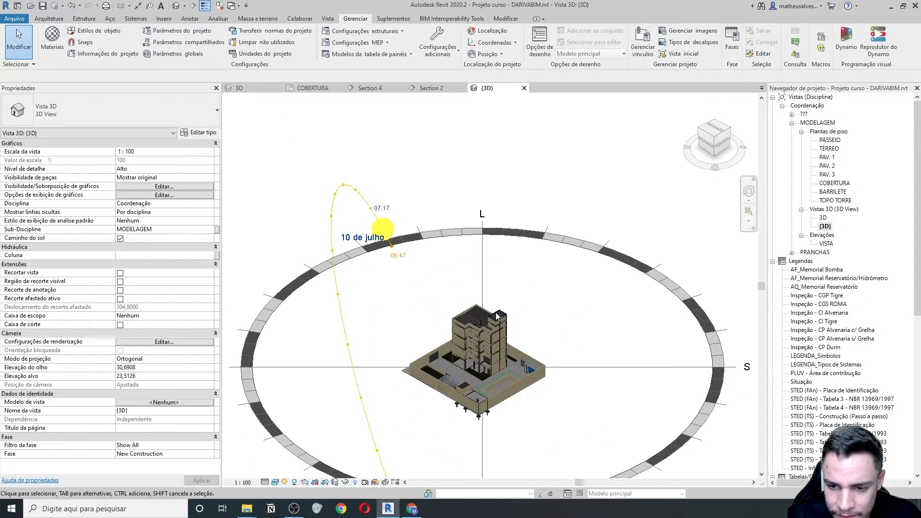
scroll(494, 317, up, 5)
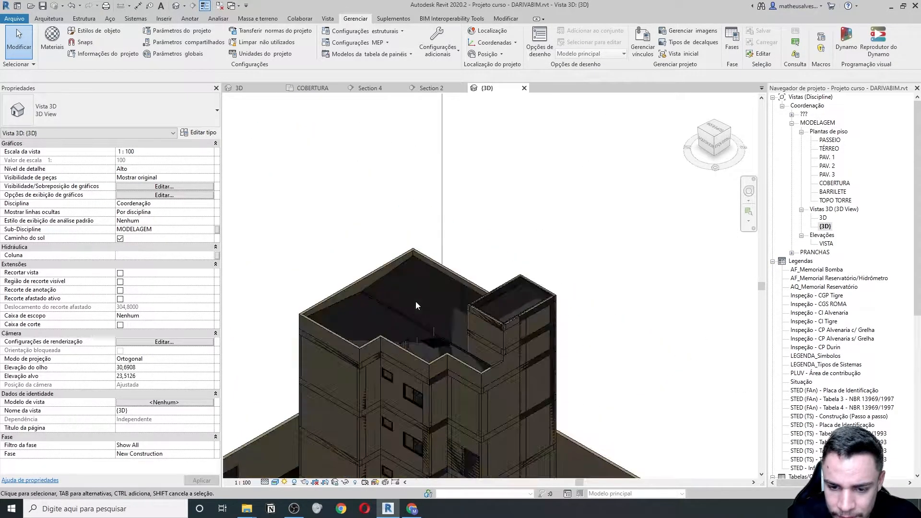
scroll(415, 301, down, 5)
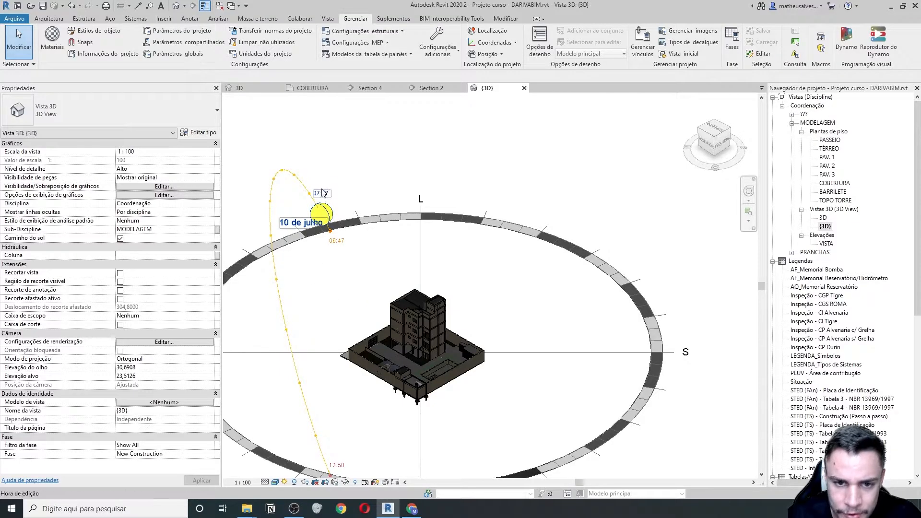
scroll(485, 294, up, 5)
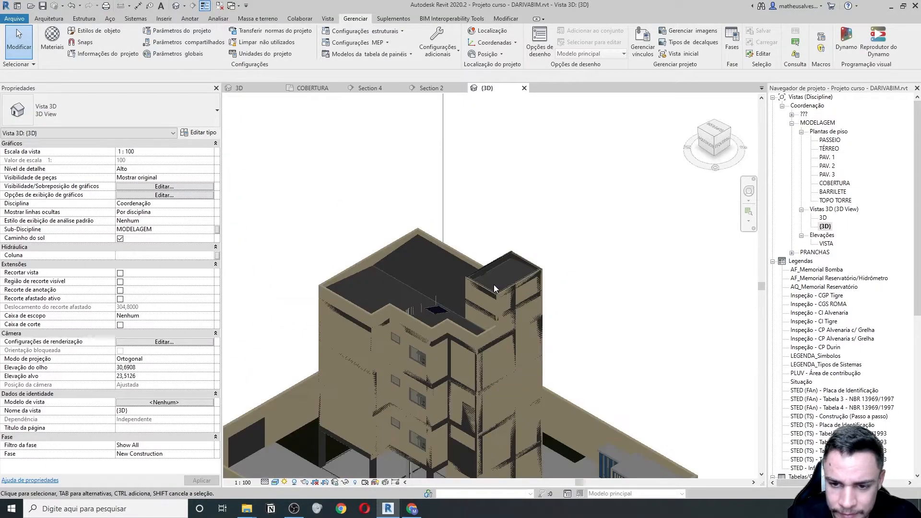
click(709, 132)
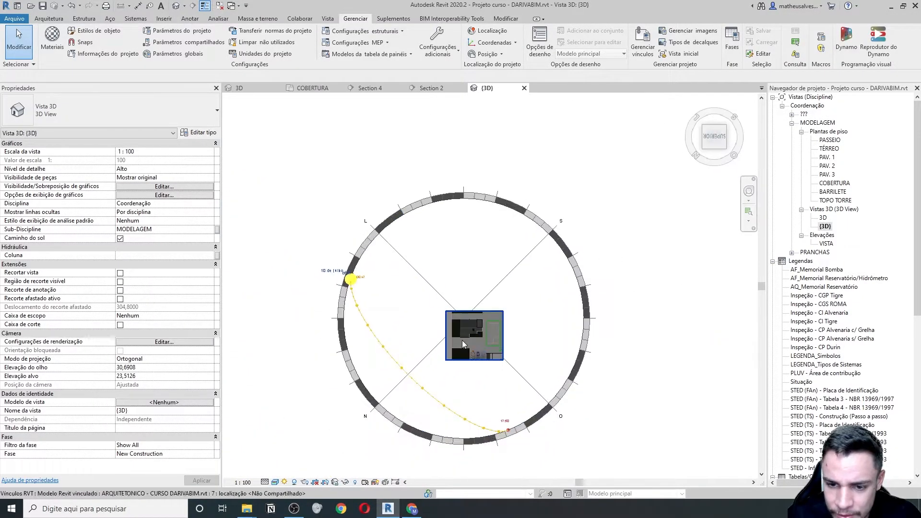
scroll(463, 303, up, 5)
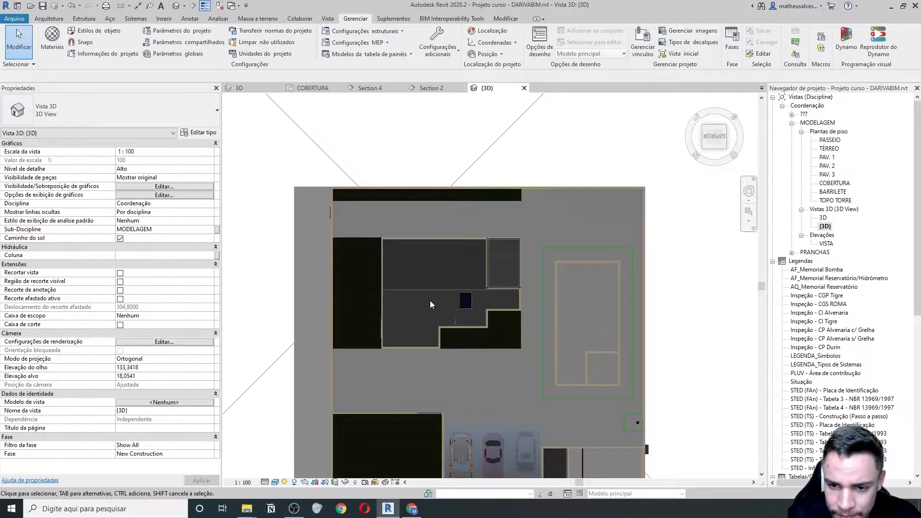
scroll(422, 309, down, 3)
middle_drag(527, 332, 588, 316)
scroll(502, 268, up, 5)
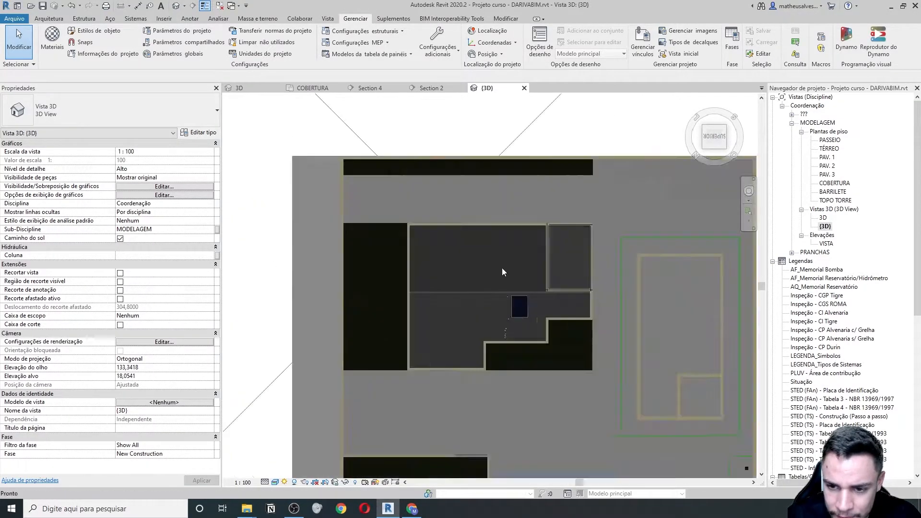
middle_drag(510, 274, 633, 276)
scroll(697, 309, up, 2)
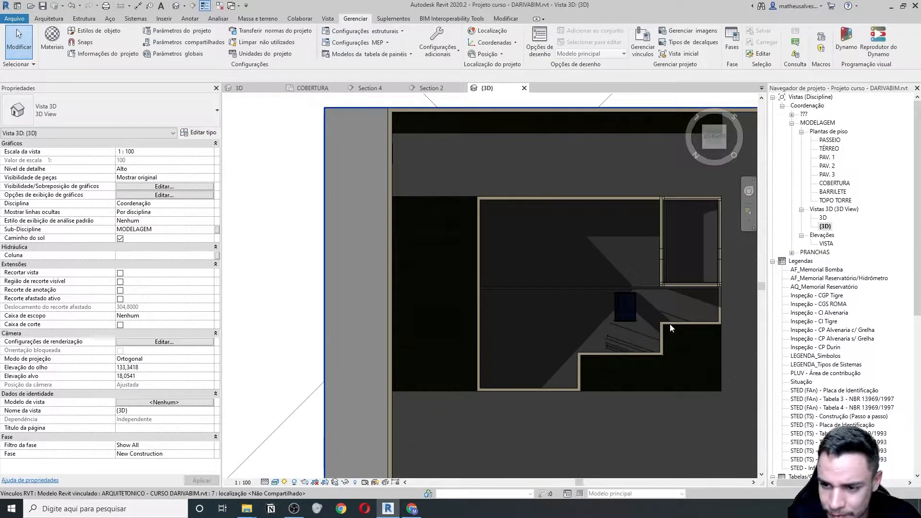
scroll(669, 324, up, 1)
- Drag the AQ_Coletor Solar collector up and left toward the roof's top wall
click(628, 306)
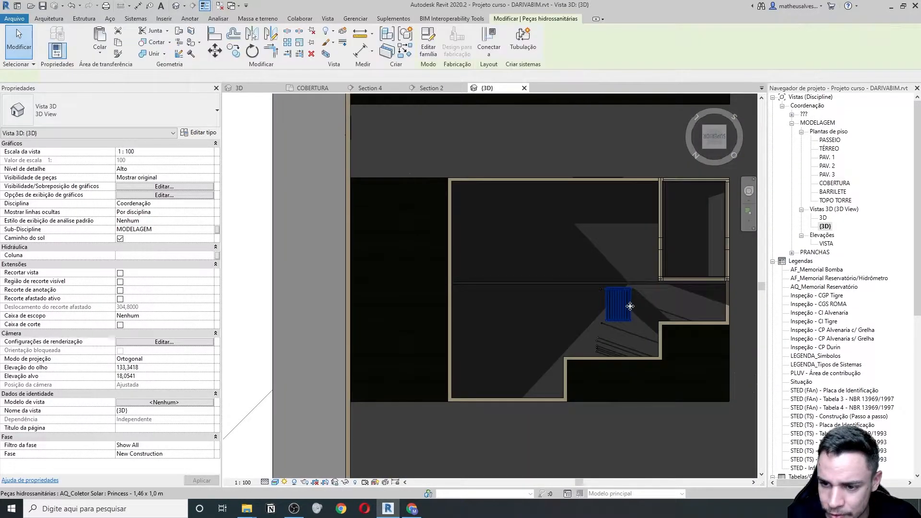
drag(628, 307, 594, 242)
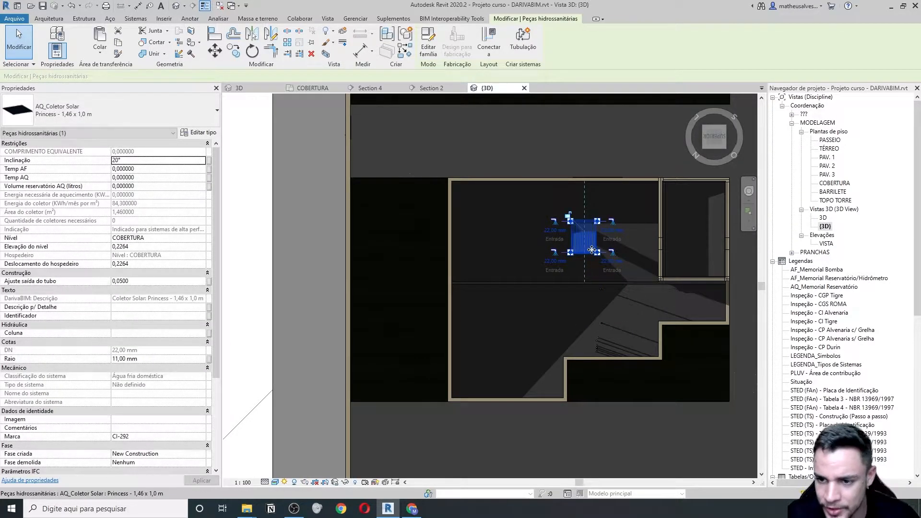
drag(581, 260, 597, 218)
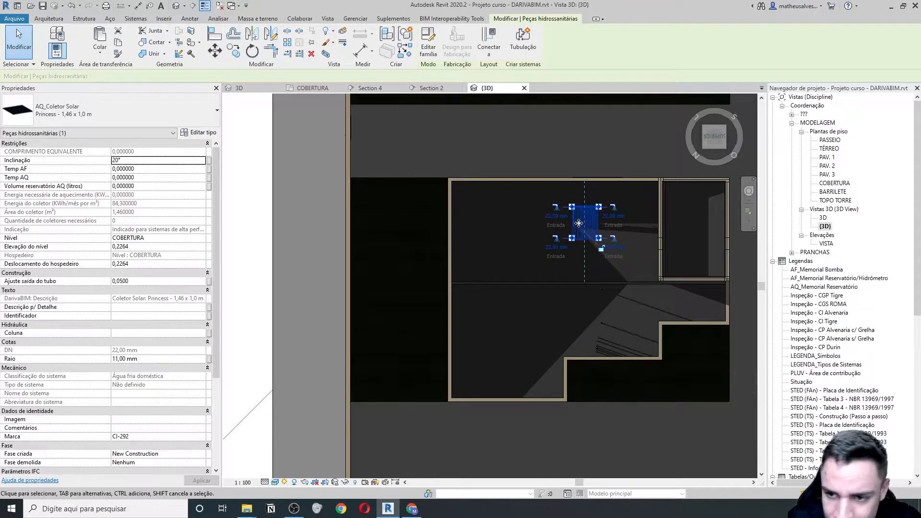
middle_drag(591, 288, 561, 286)
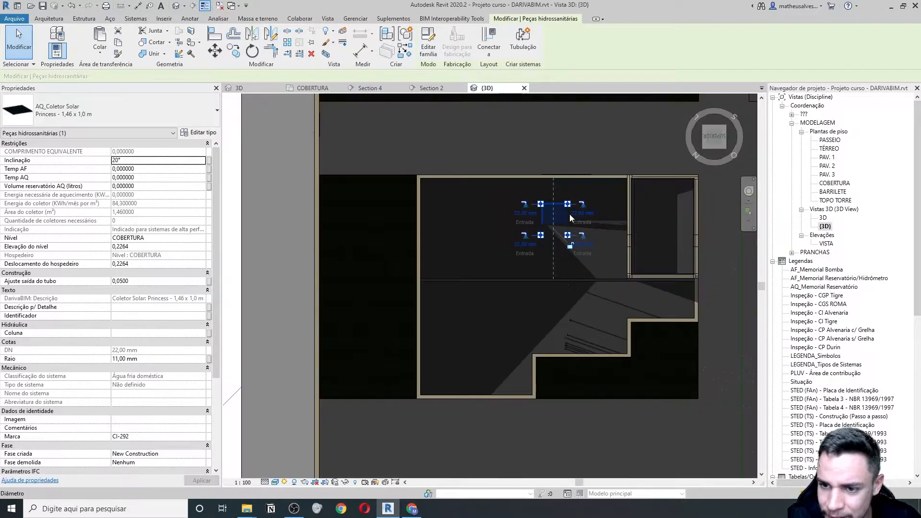
scroll(571, 216, down, 2)
scroll(565, 226, up, 3)
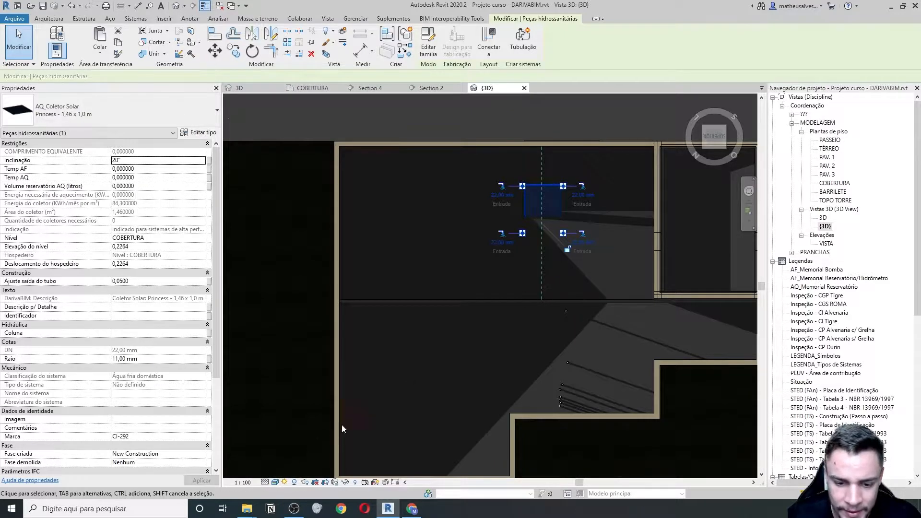
- Open Sun Settings and preview the static sun study at 18:17
click(285, 482)
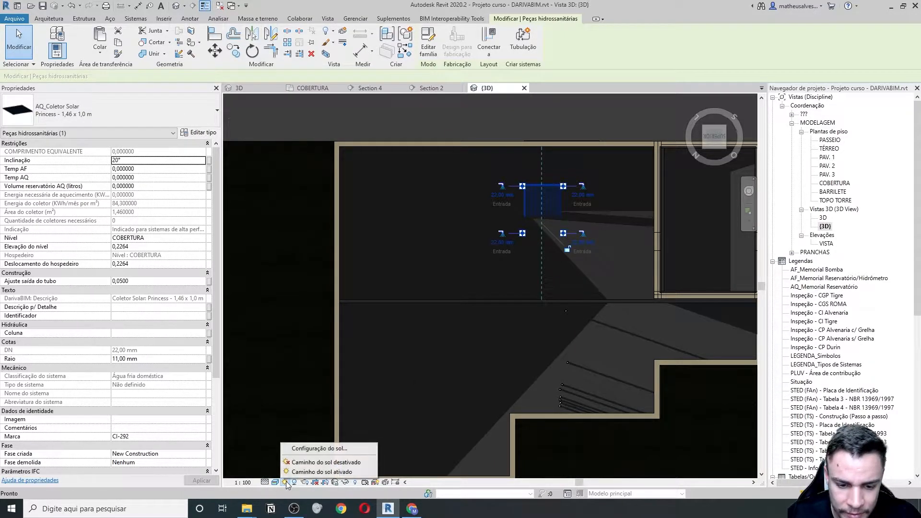
click(310, 448)
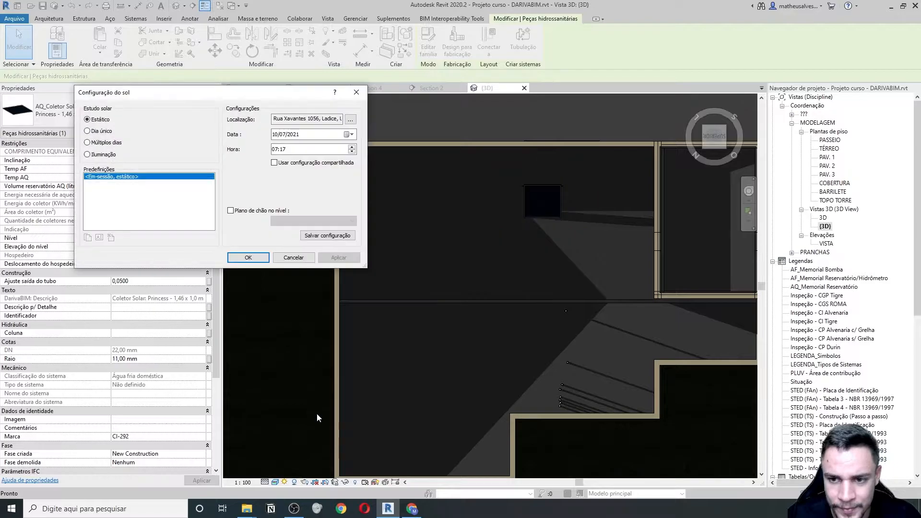
drag(238, 99, 180, 99)
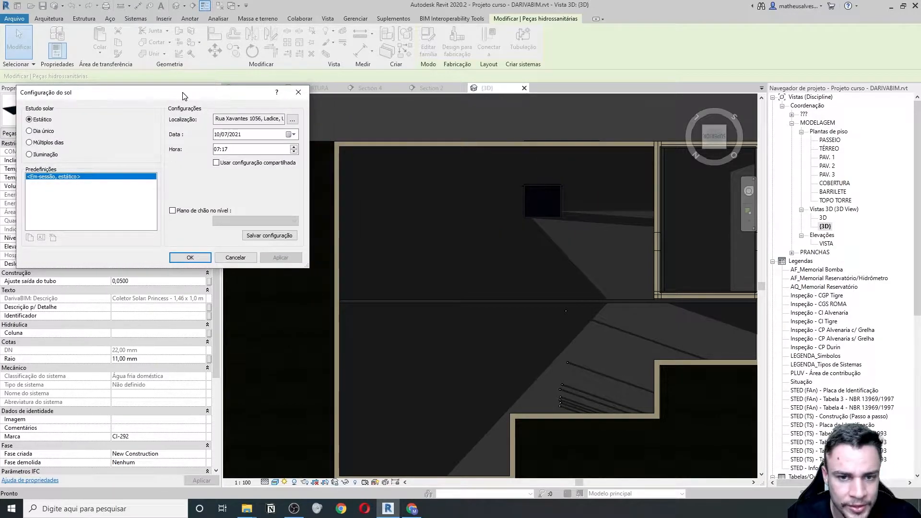
click(217, 152)
text(18)
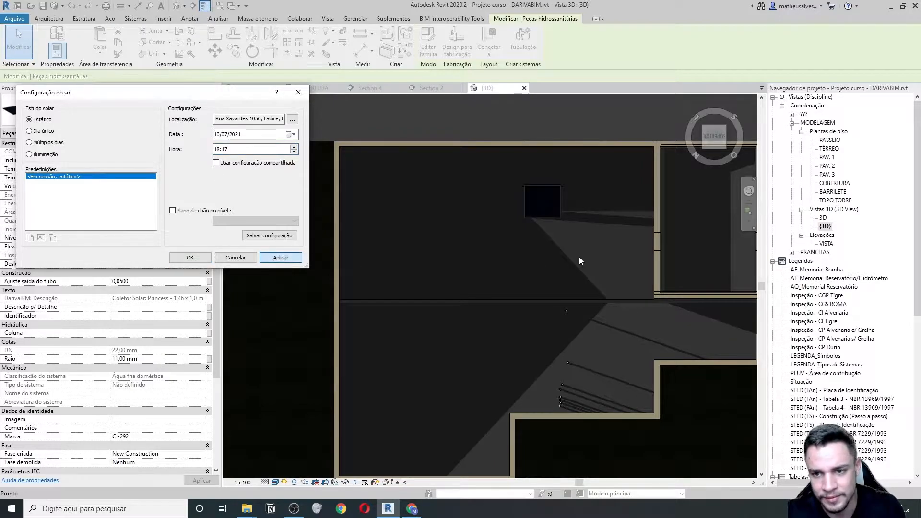
key(Return)
- Try other sun hours, applying 17:17 and then 17:10 to the shadows
click(217, 150)
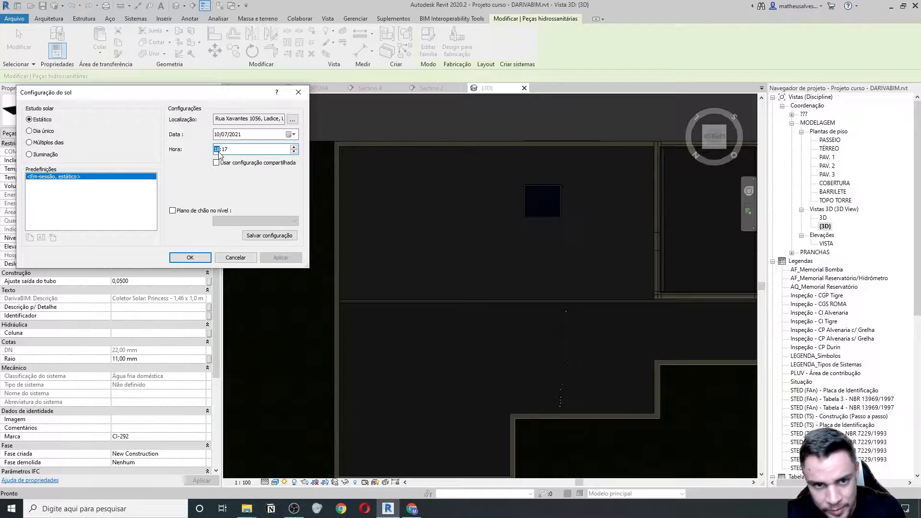
text(17)
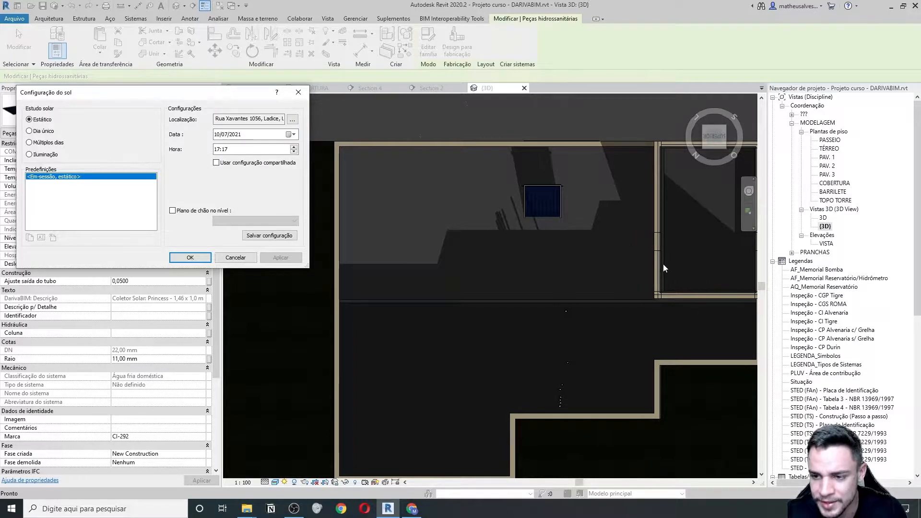
click(557, 207)
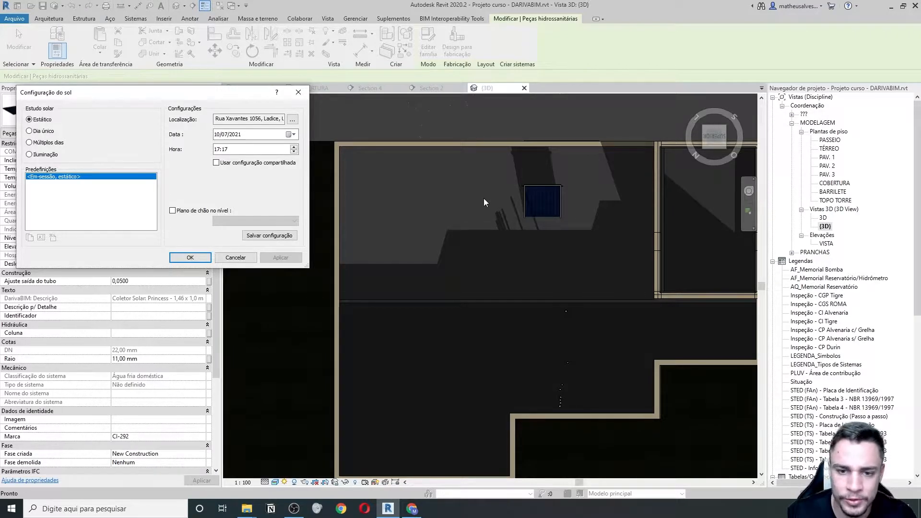
click(220, 150)
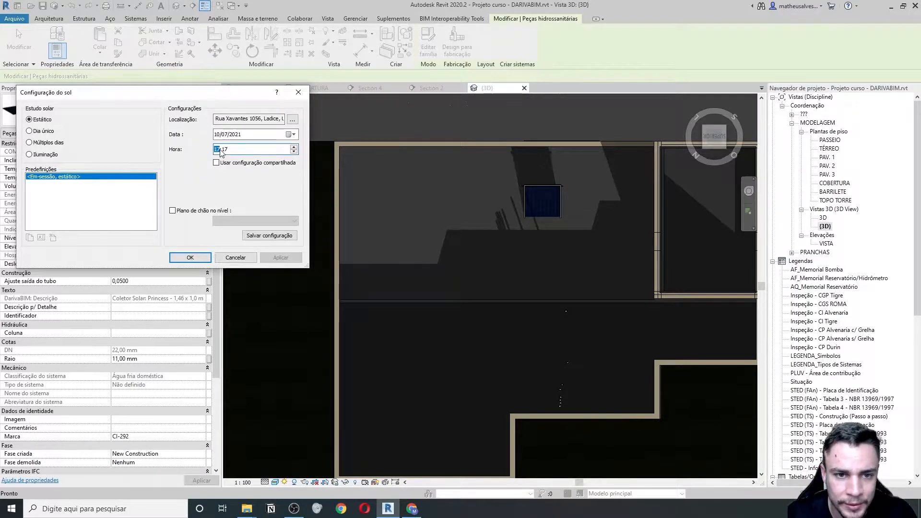
text(07)
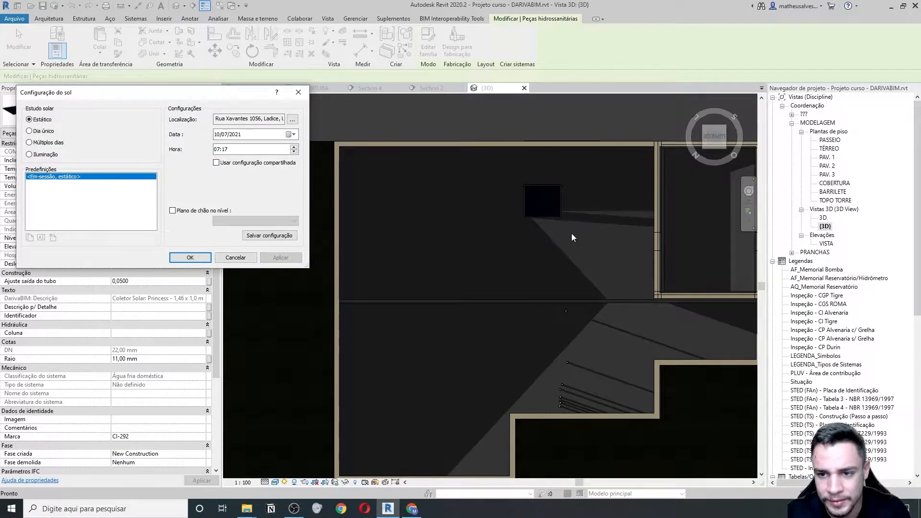
click(217, 150)
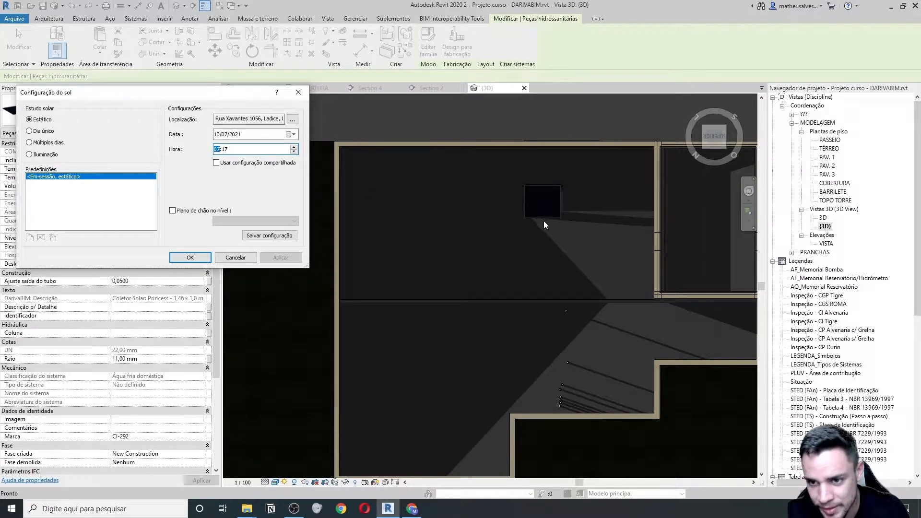
text(17)
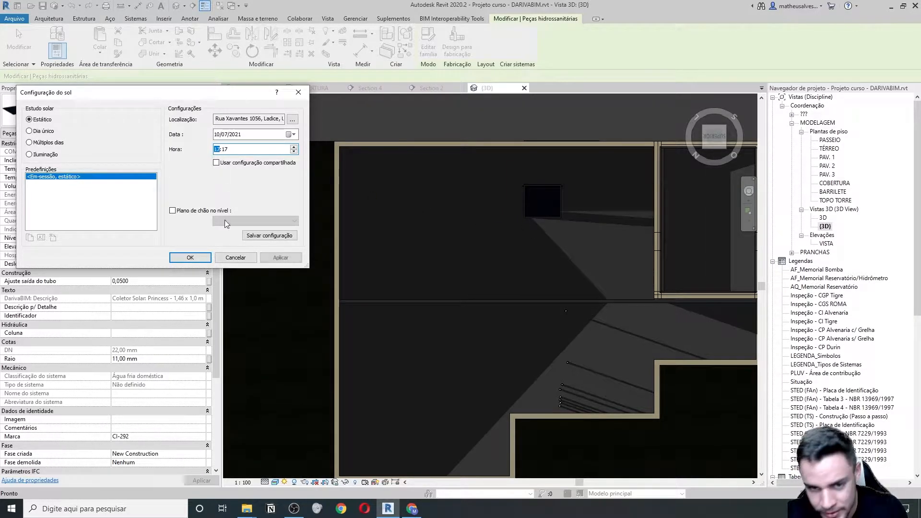
click(224, 149)
click(280, 257)
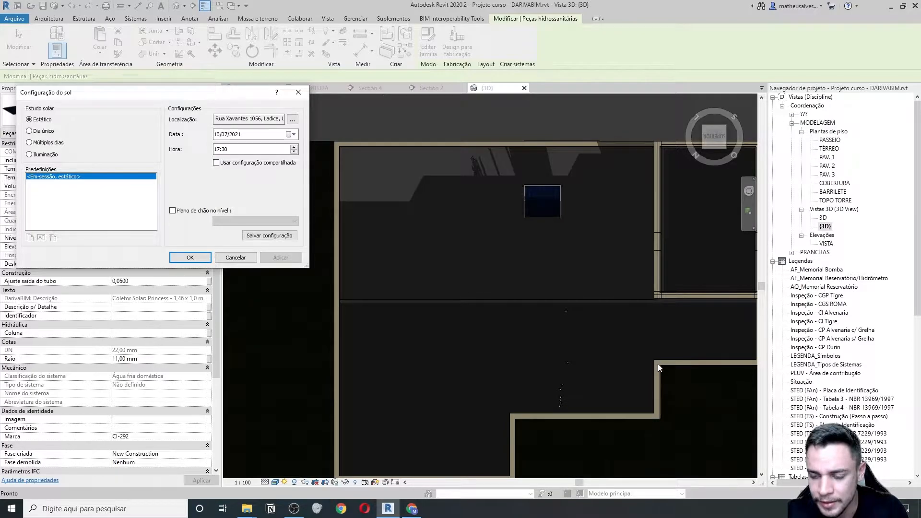
click(218, 151)
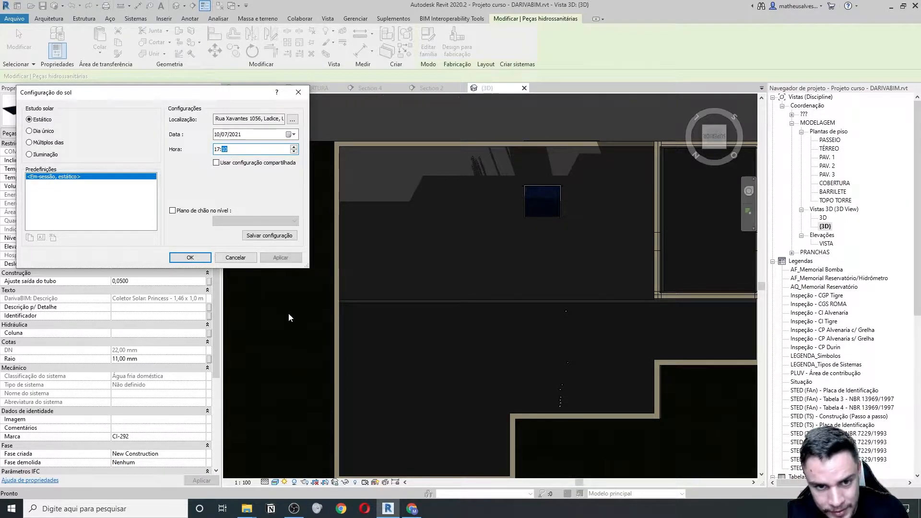
click(281, 258)
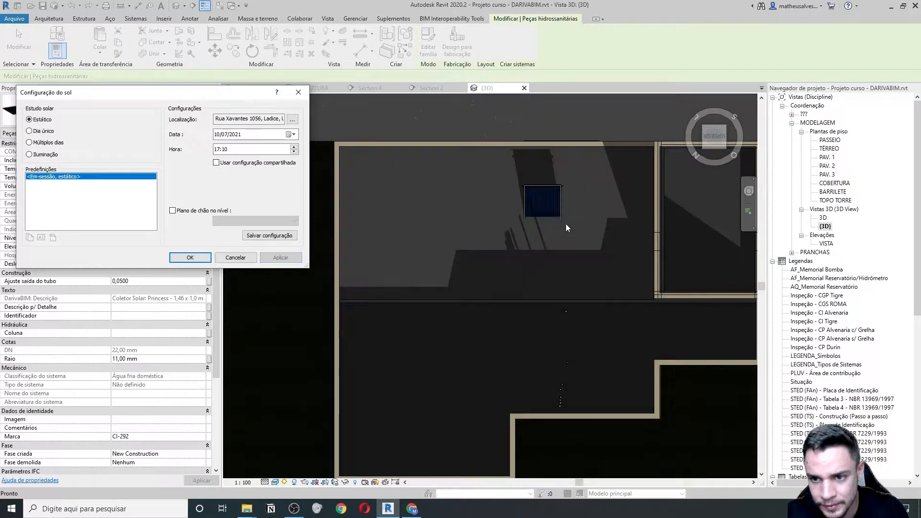
- Change the study date to 10/12/2021 and apply a 07:10 morning sun time
click(224, 135)
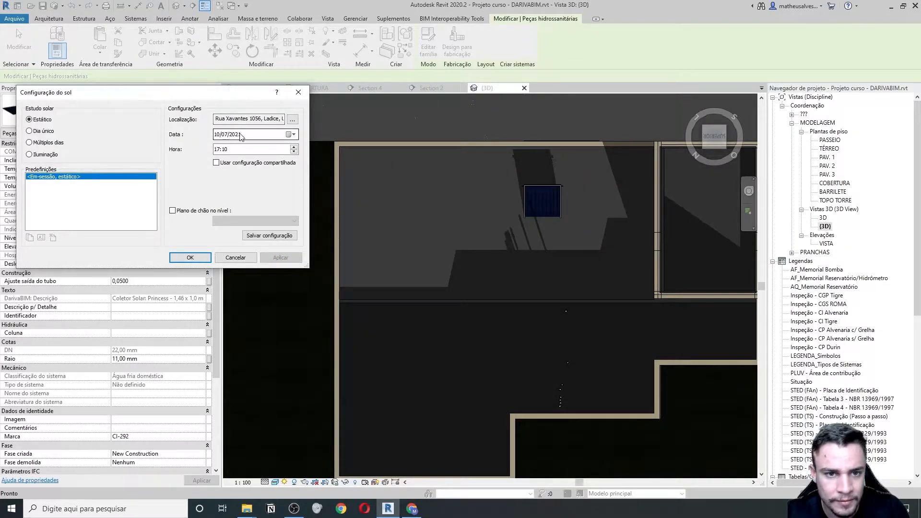
text(2)
click(235, 150)
click(281, 257)
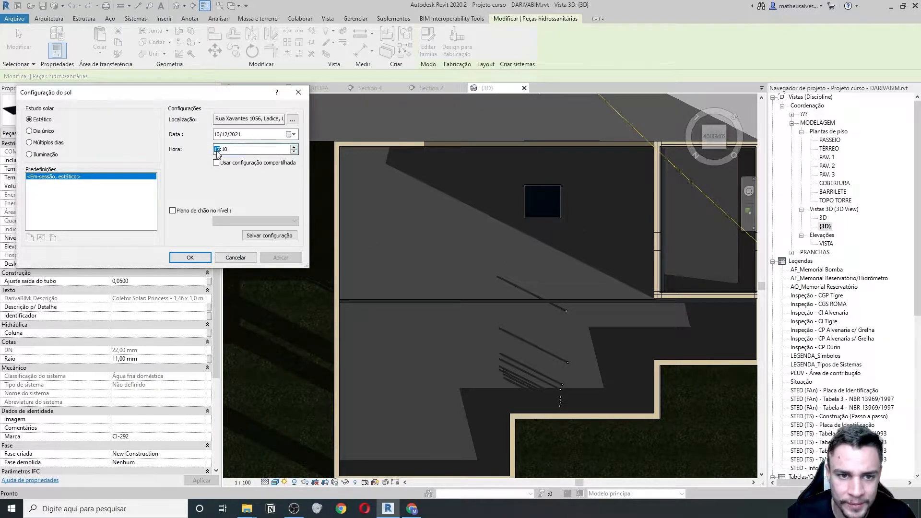
text(7)
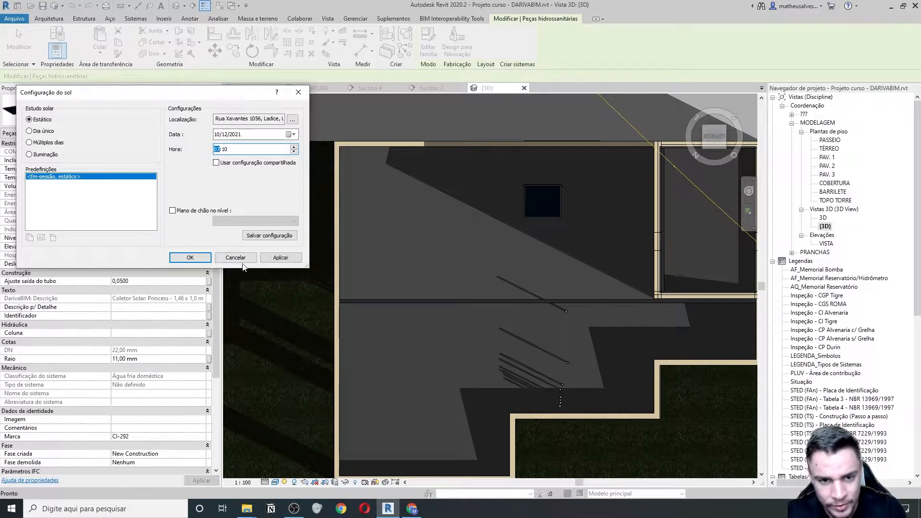
click(281, 258)
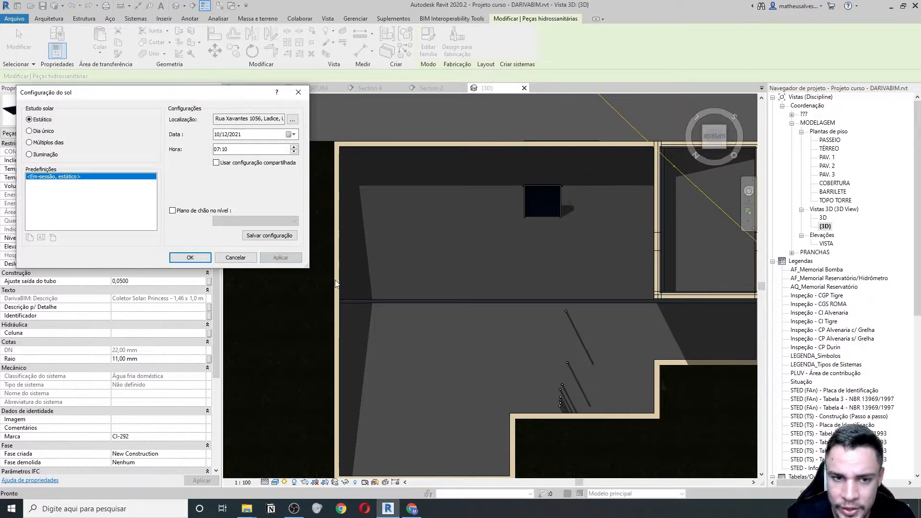
click(216, 150)
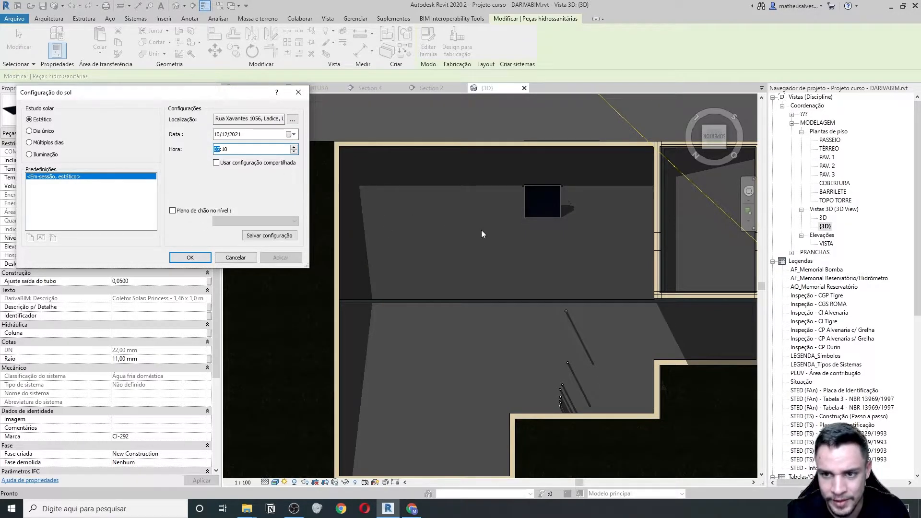
- Accept the 10/12/2021 07:10 sun study, zoom around the sun path, and reopen Sun Settings
click(190, 257)
scroll(460, 247, down, 5)
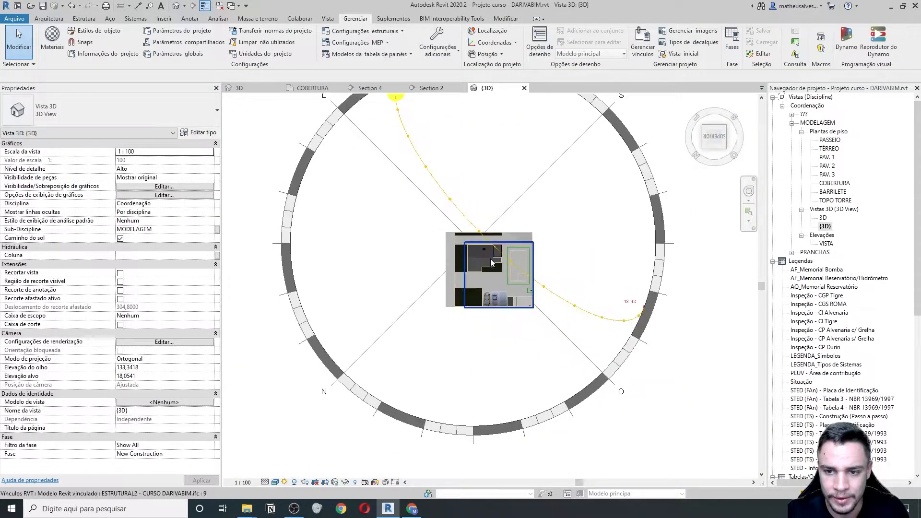
scroll(492, 262, down, 1)
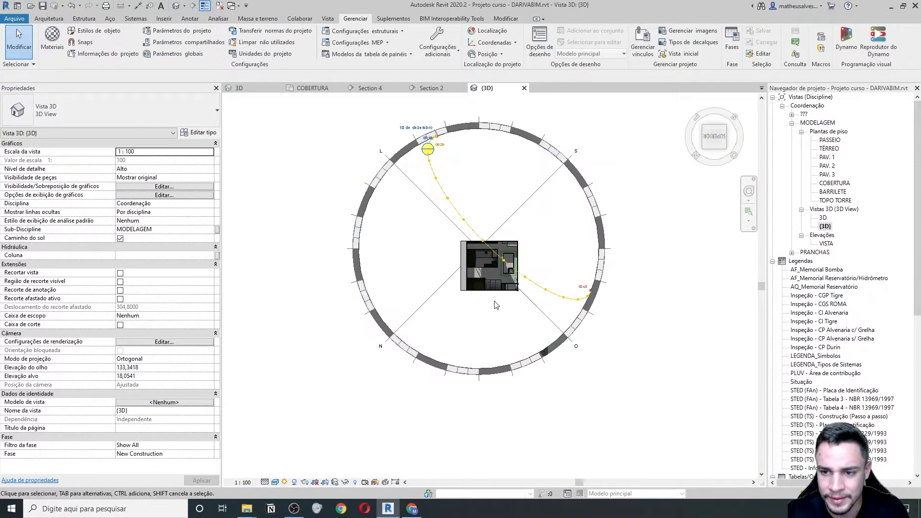
scroll(537, 202, up, 1)
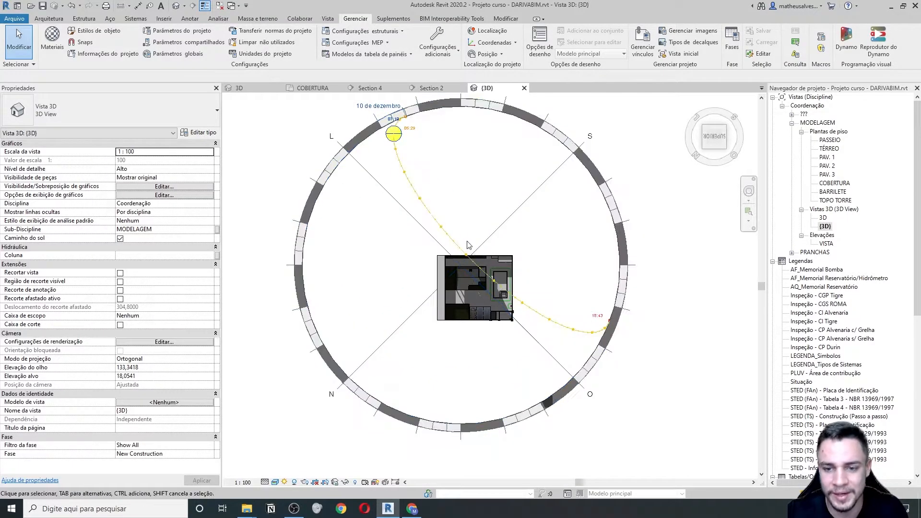
scroll(476, 263, up, 1)
scroll(467, 292, up, 5)
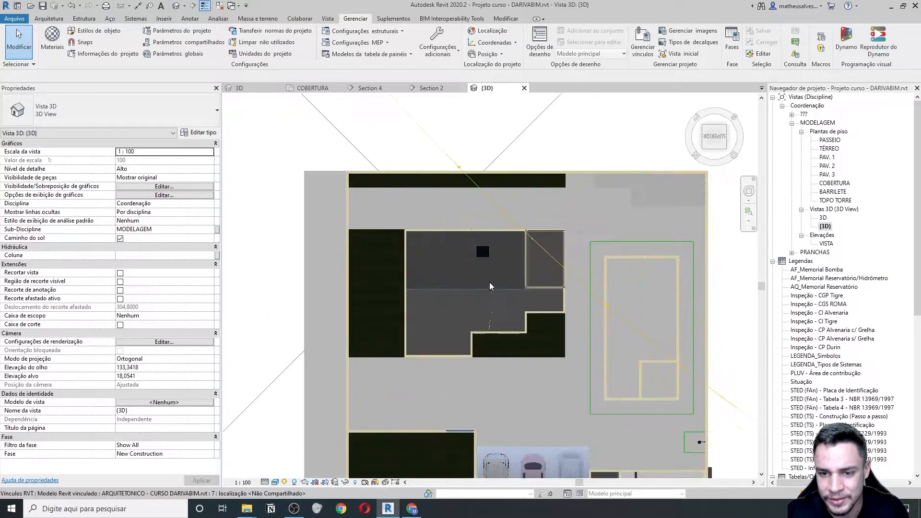
scroll(390, 284, down, 6)
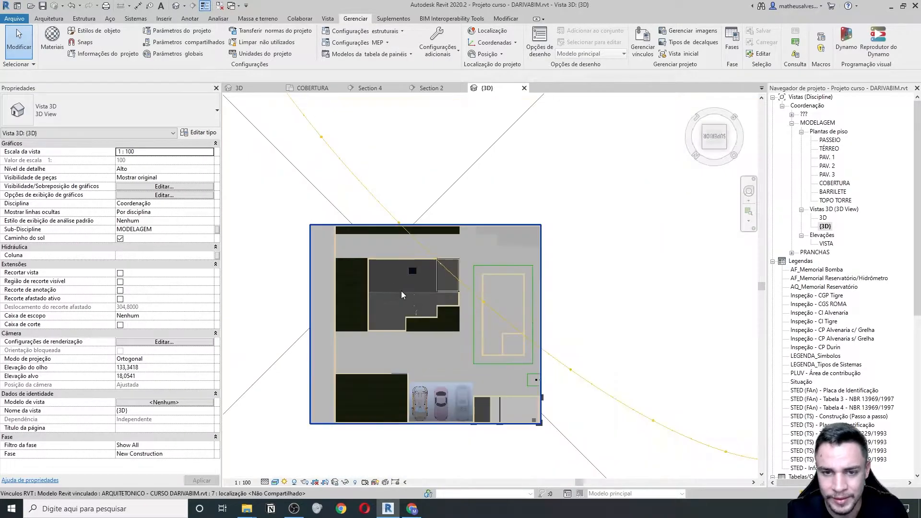
scroll(398, 287, down, 3)
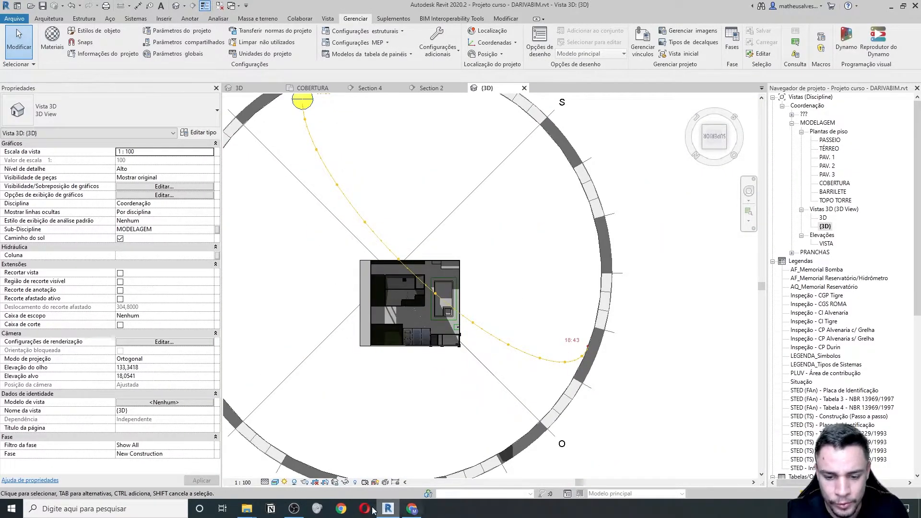
click(285, 482)
click(331, 449)
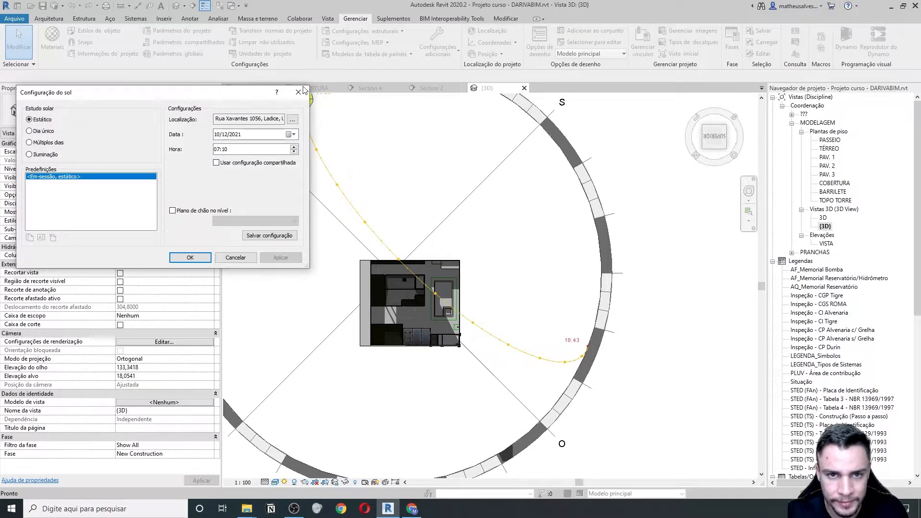
- Close Sun Settings and turn shadows on in the roof view
click(299, 92)
scroll(419, 301, up, 6)
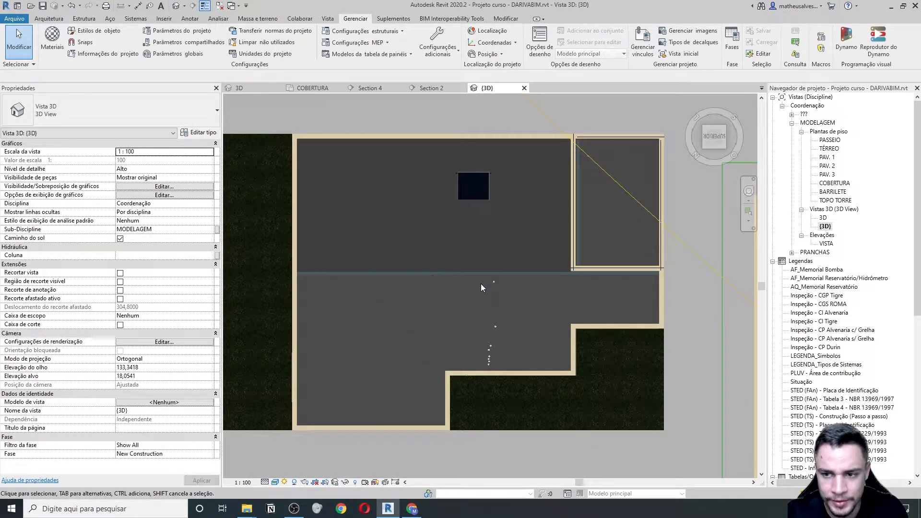
click(294, 482)
- Set the sun time to 17:10 on 10/12/2021 and apply it
click(284, 482)
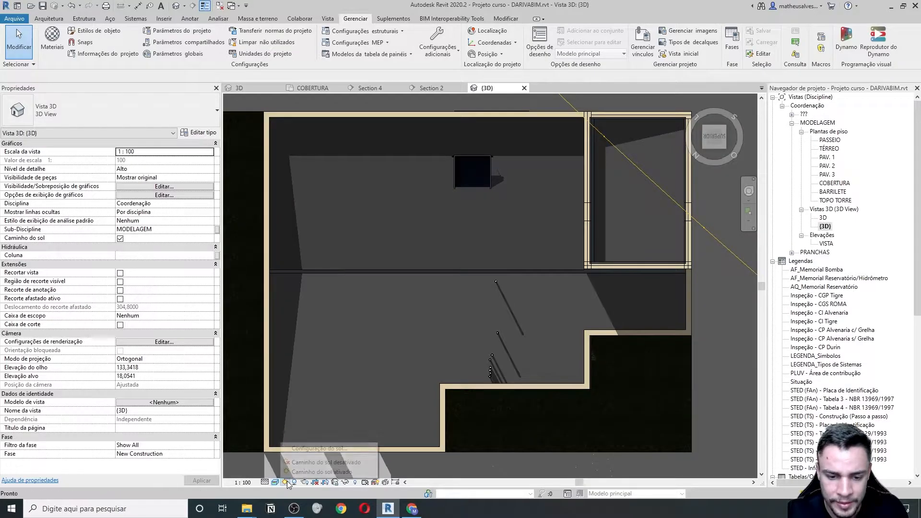
click(319, 448)
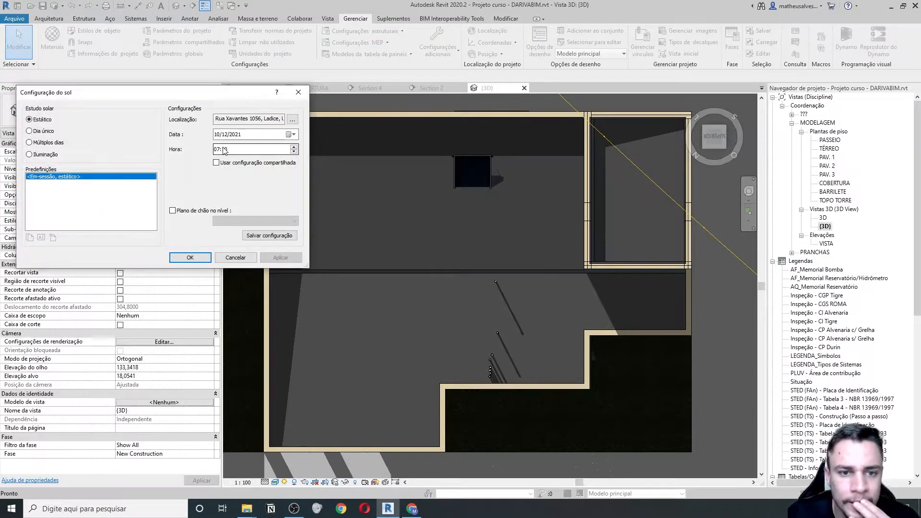
click(217, 149)
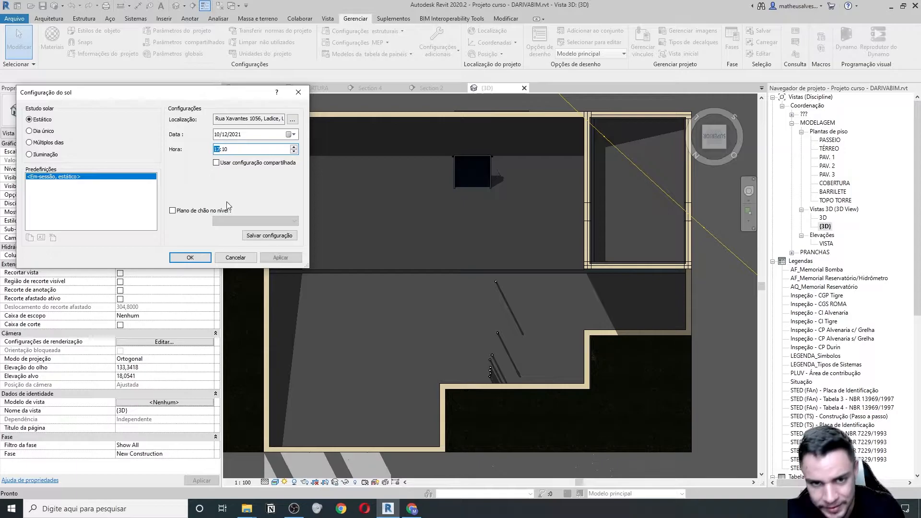
click(280, 258)
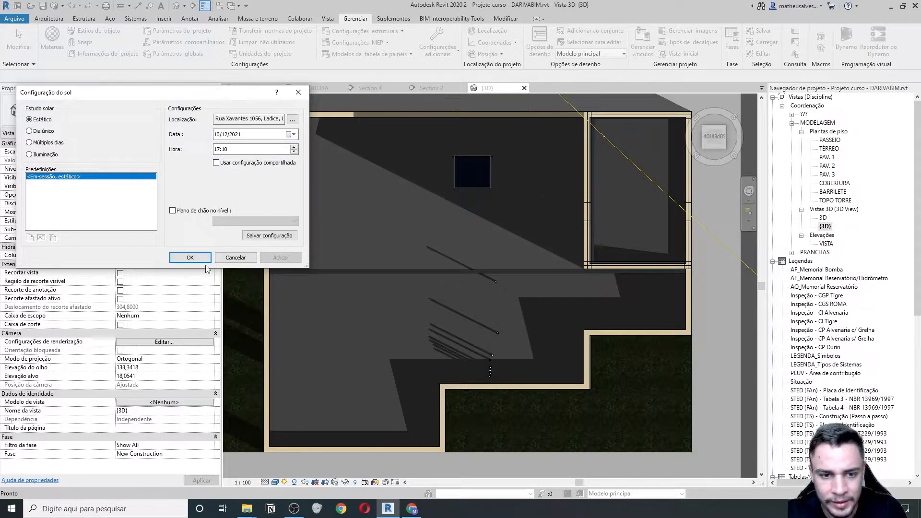
click(190, 257)
- Shift the Princess collector slightly left and inspect the 17:10 afternoon shadow across it
click(457, 165)
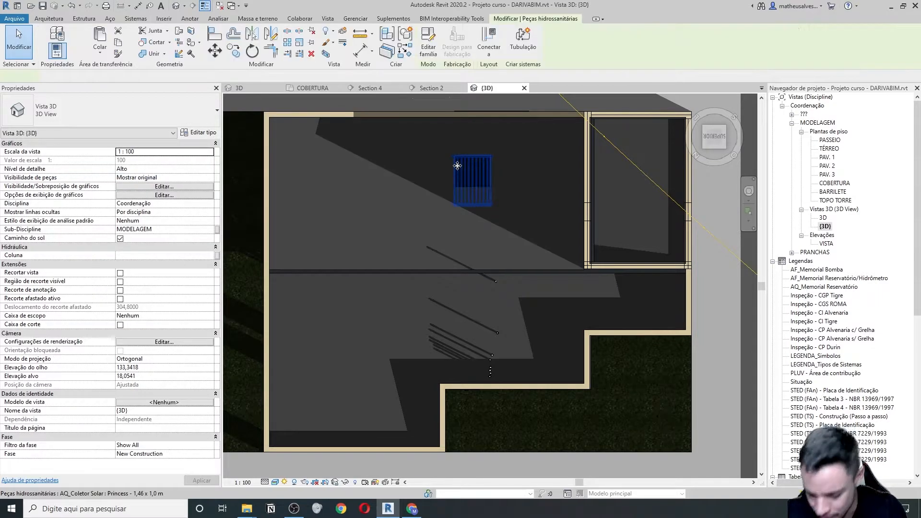
drag(457, 171, 433, 196)
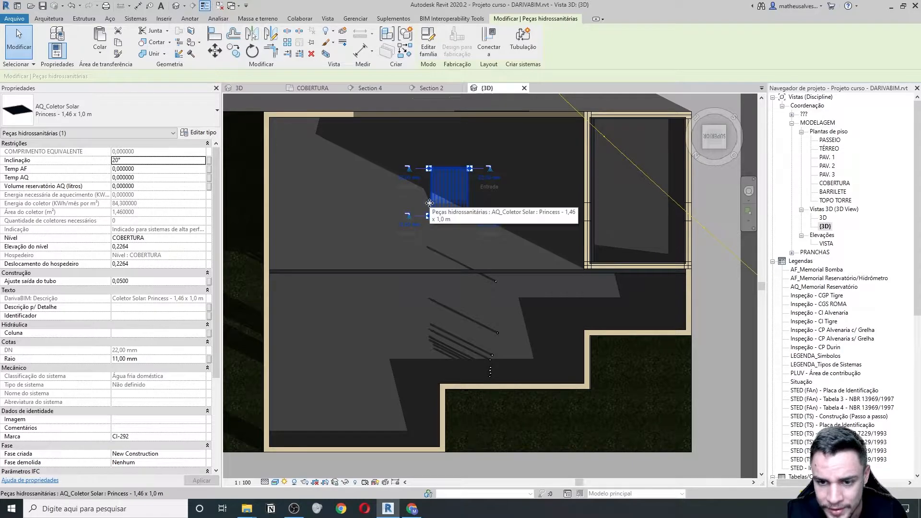
scroll(472, 240, down, 4)
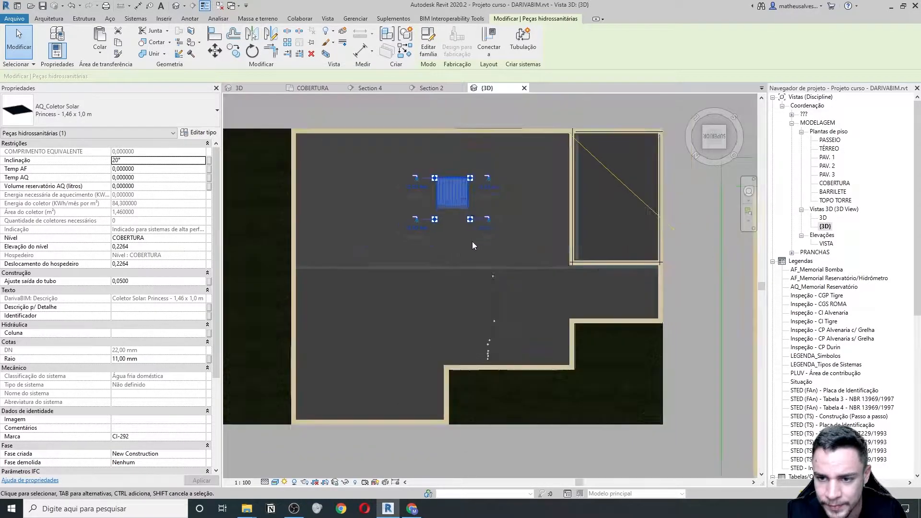
scroll(472, 236, up, 3)
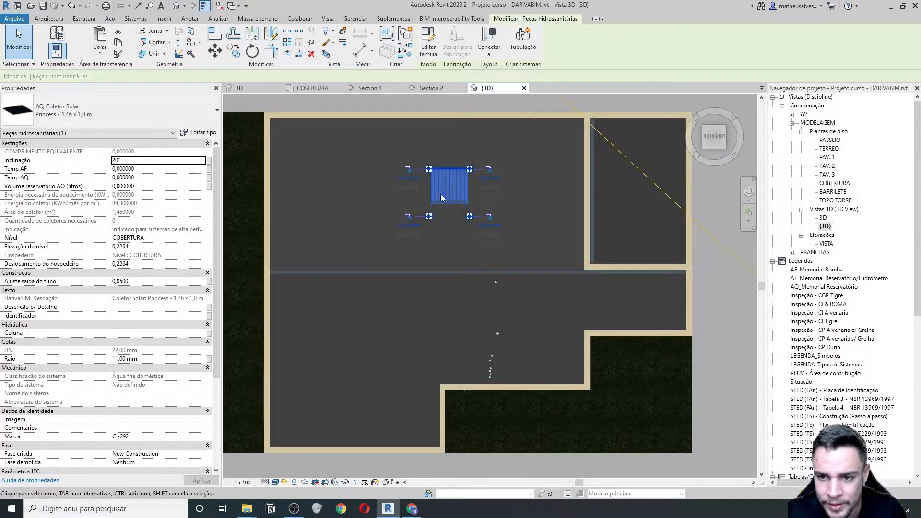
scroll(468, 215, down, 3)
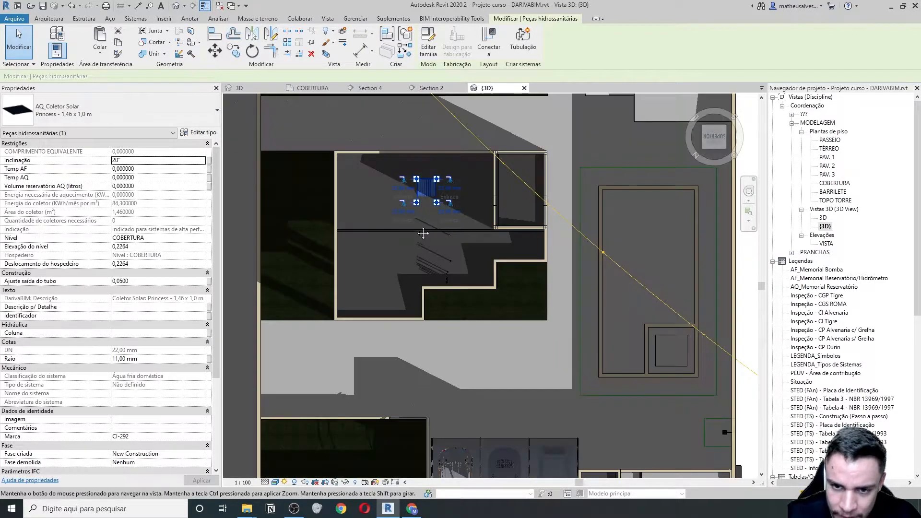
scroll(442, 234, up, 3)
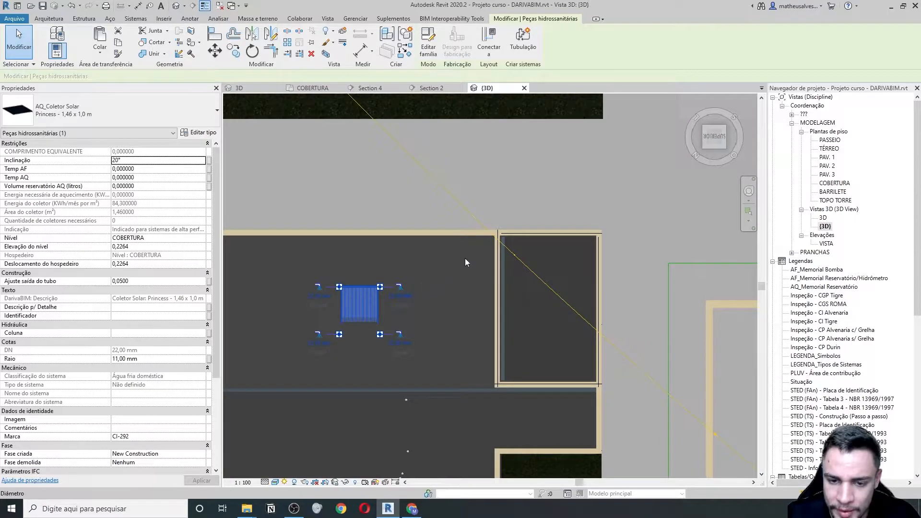
middle_drag(368, 319, 453, 232)
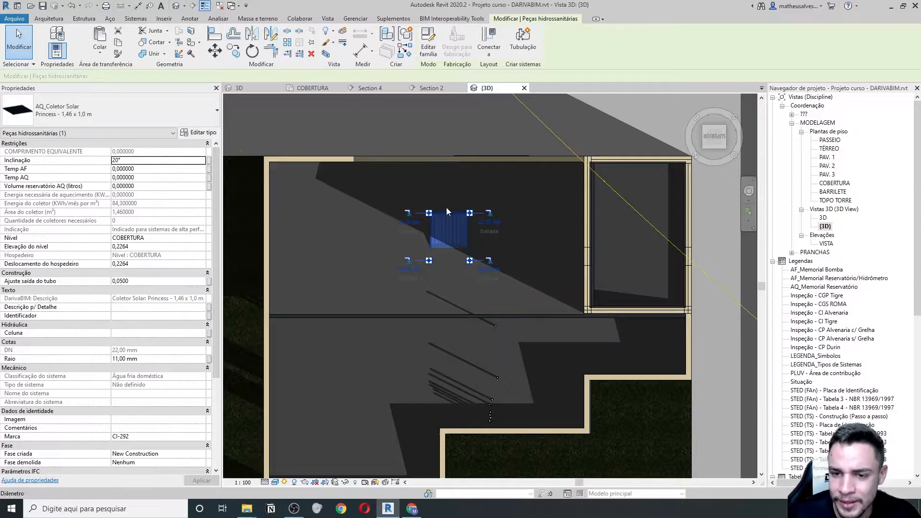
scroll(455, 236, down, 1)
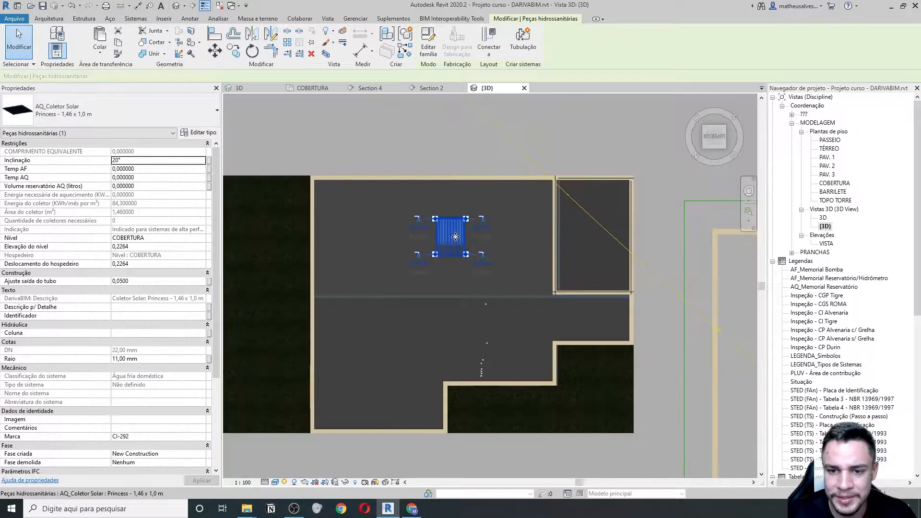
scroll(456, 243, up, 1)
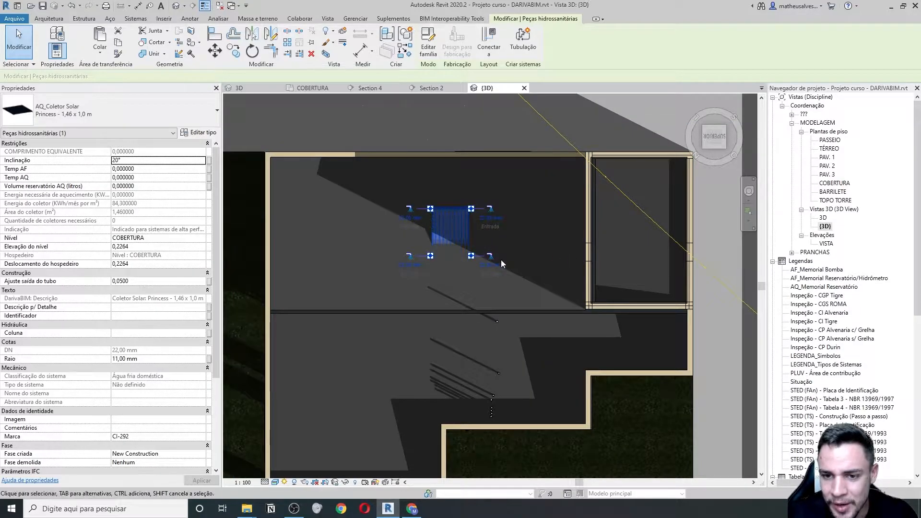
- Change the sun time to 16:10 in Sun Settings
click(284, 482)
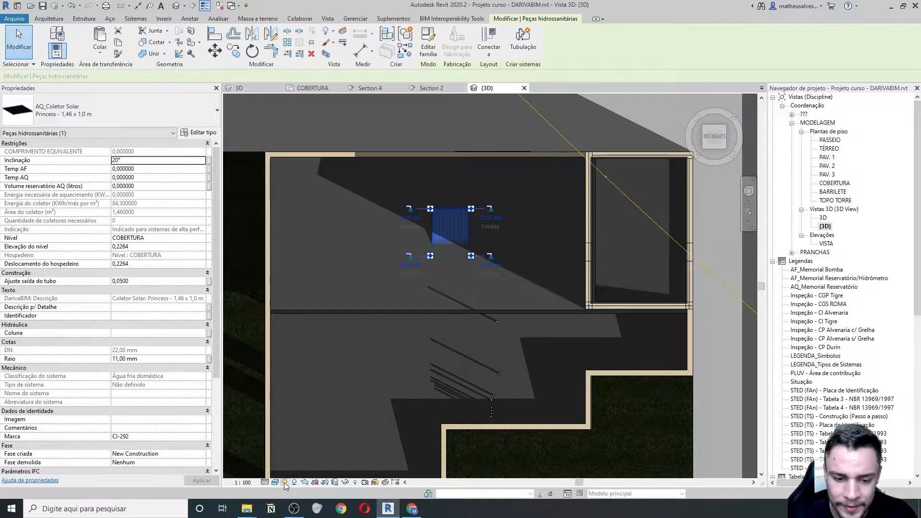
click(313, 445)
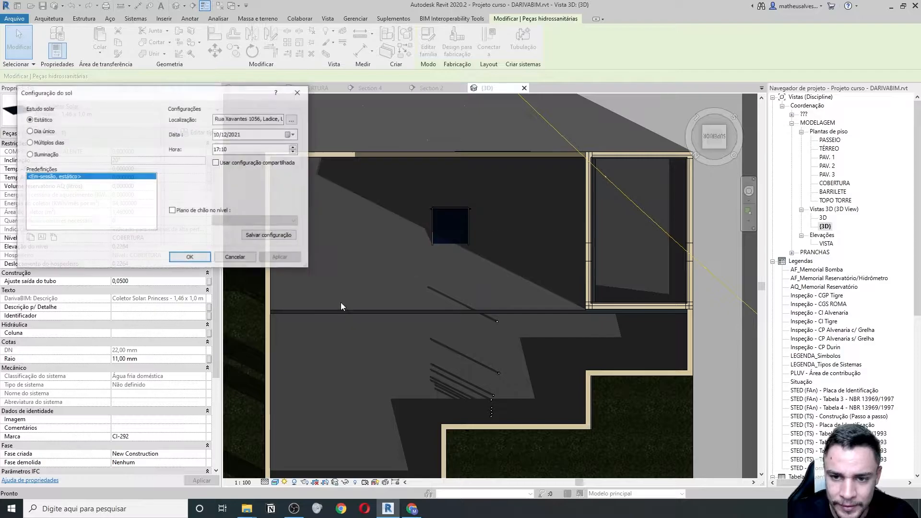
click(217, 150)
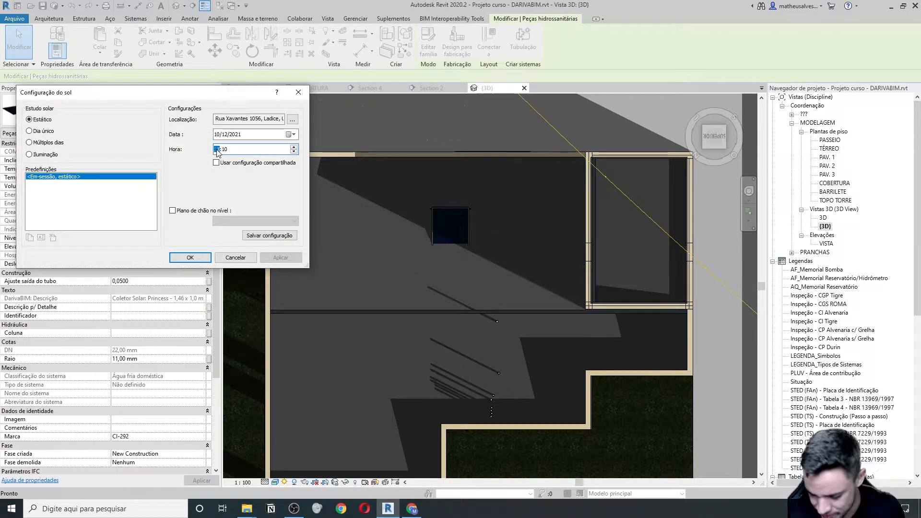
text(16)
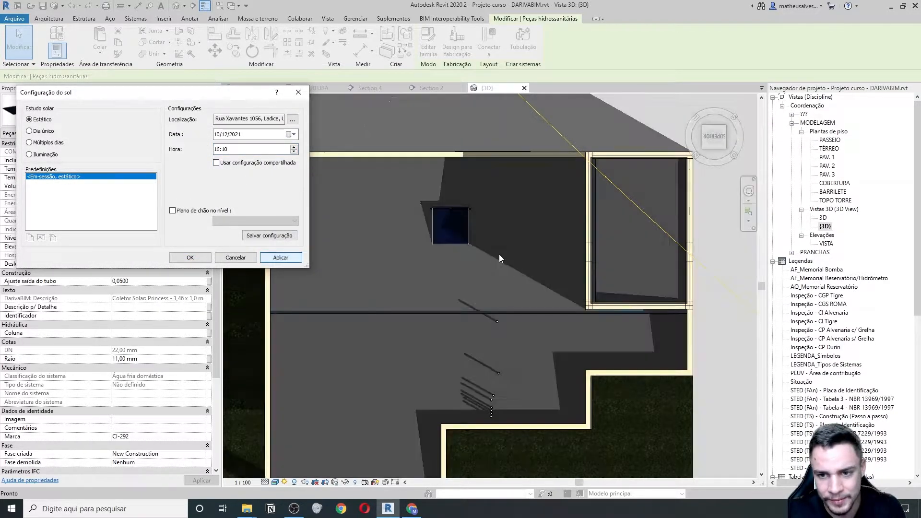
click(191, 258)
- Drag the solar collector further down the roof slab and deselect it
click(461, 223)
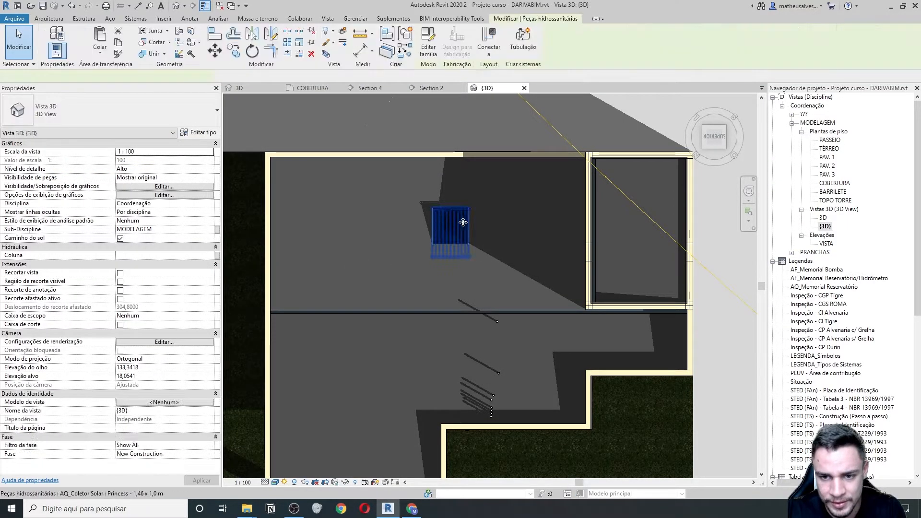
drag(462, 222, 452, 267)
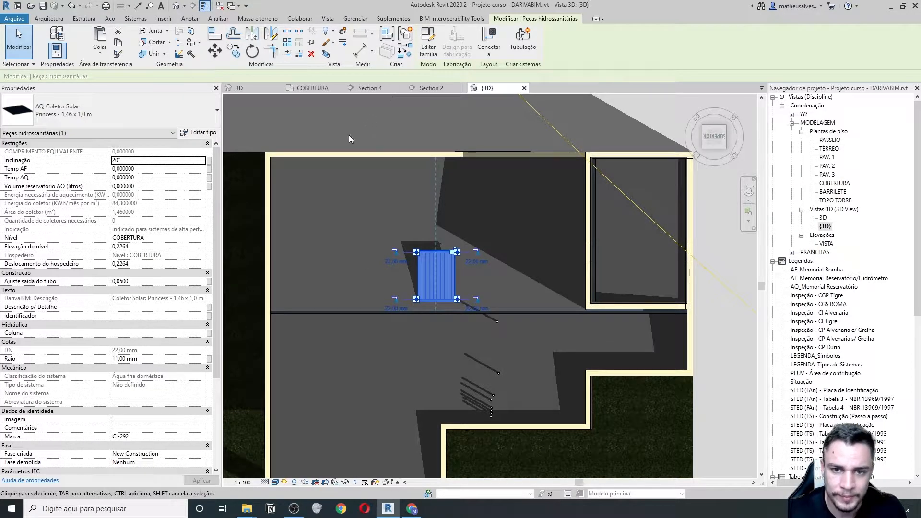
key(Escape)
- Compare roof shadows at 17:10 and 07:10 in Sun Settings
click(285, 482)
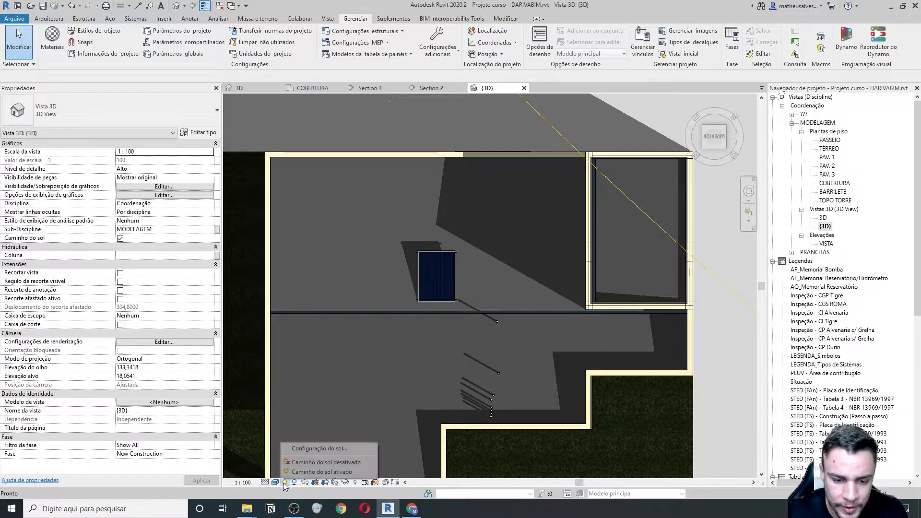
click(322, 450)
click(217, 150)
text(17)
click(281, 257)
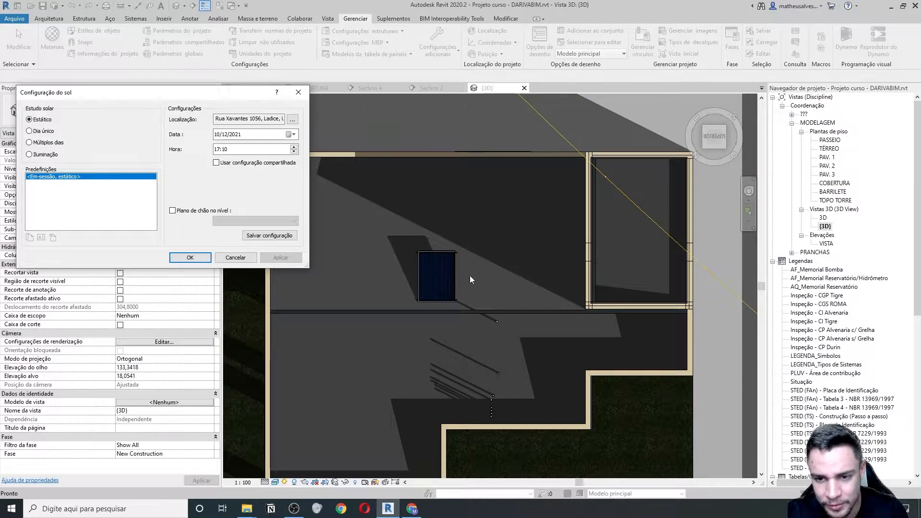
click(217, 149)
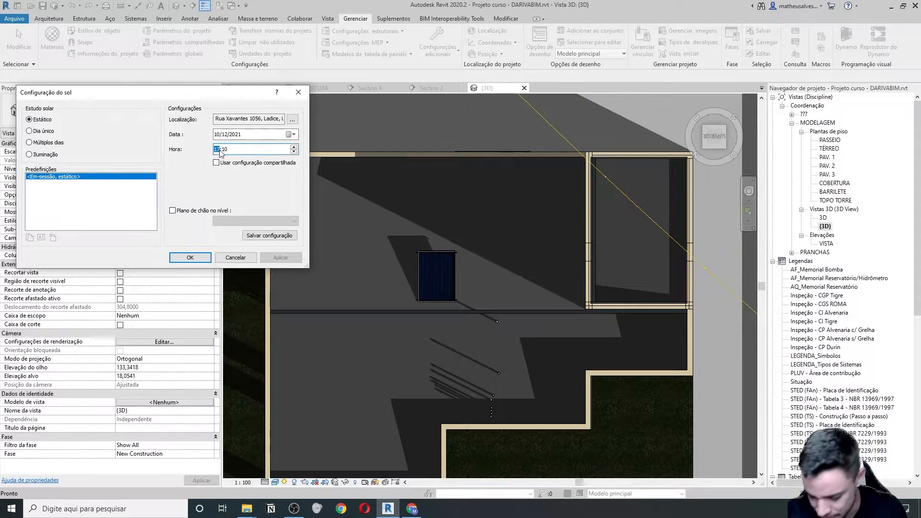
click(281, 258)
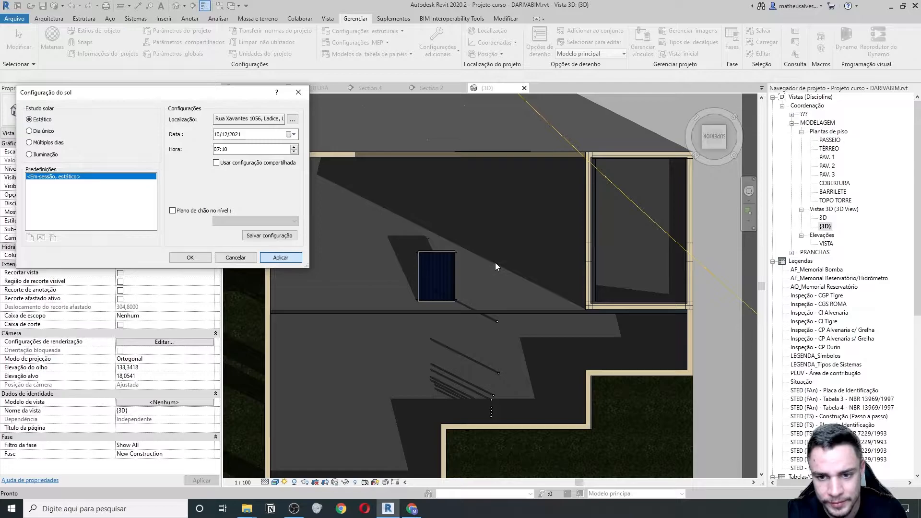
- Switch the date to 10/07/2021, try 08:10, then settle on 17:10
click(227, 136)
text(06)
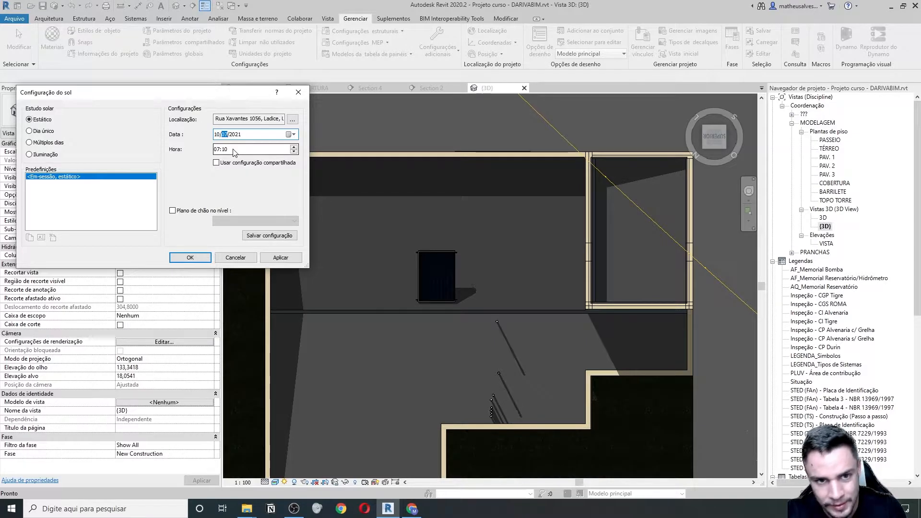
click(281, 258)
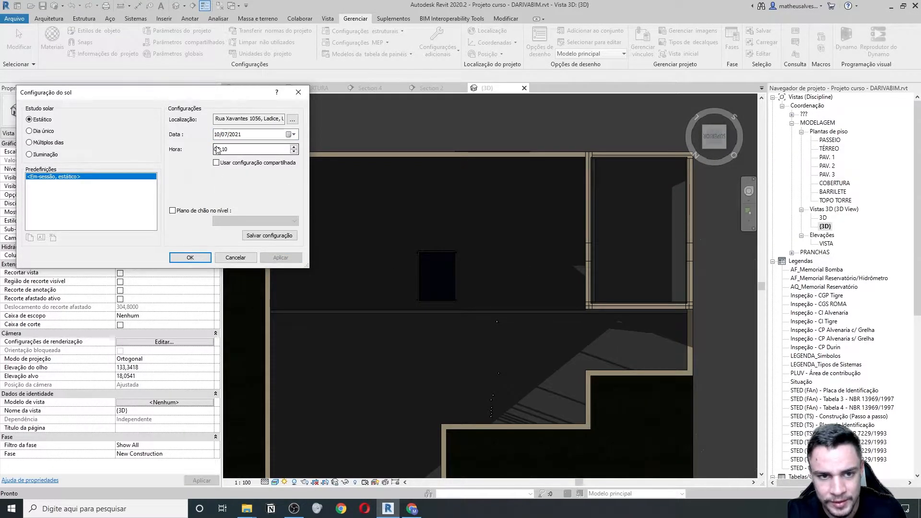
click(216, 148)
text(8)
click(282, 260)
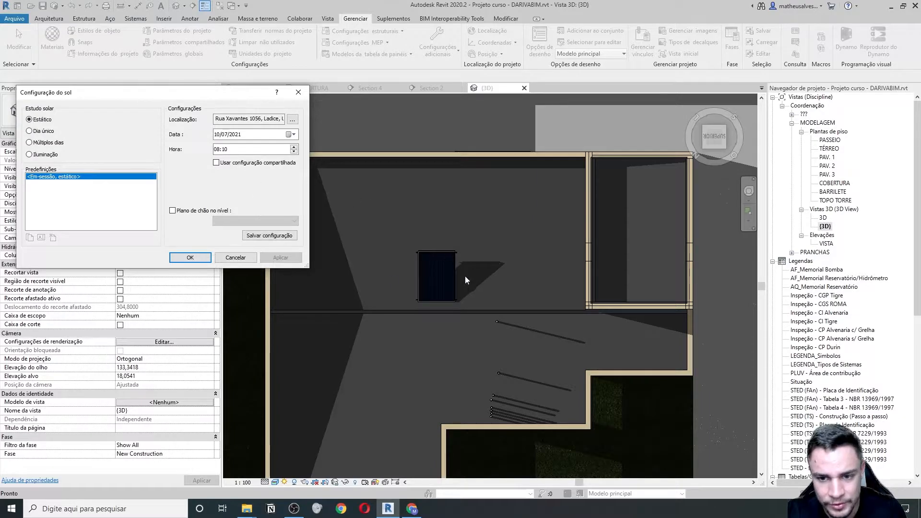
click(217, 149)
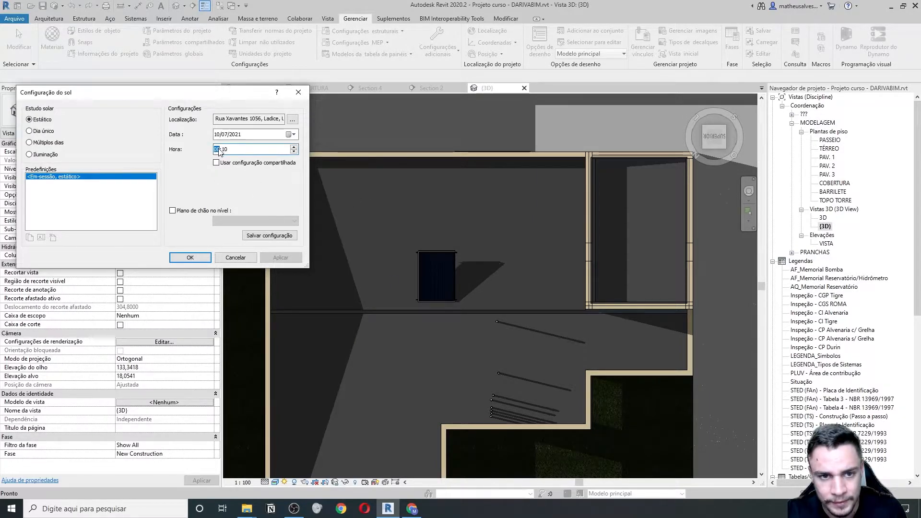
text(17)
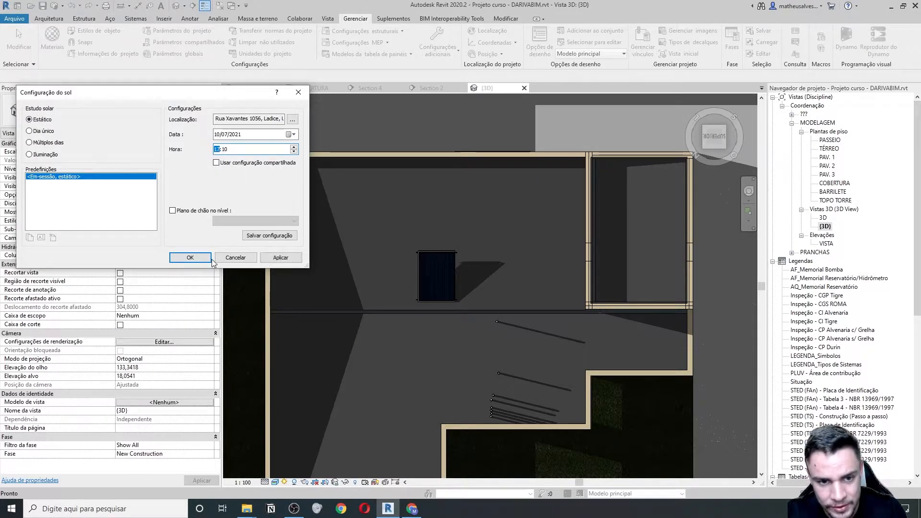
click(280, 257)
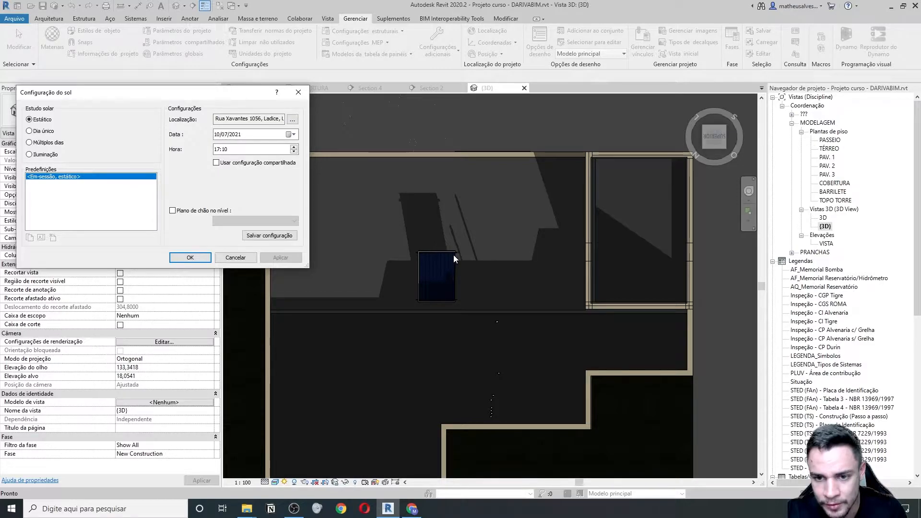
- Nudge and drag the Princess collector up the roof slab, then zoom out to frame the roof
click(190, 258)
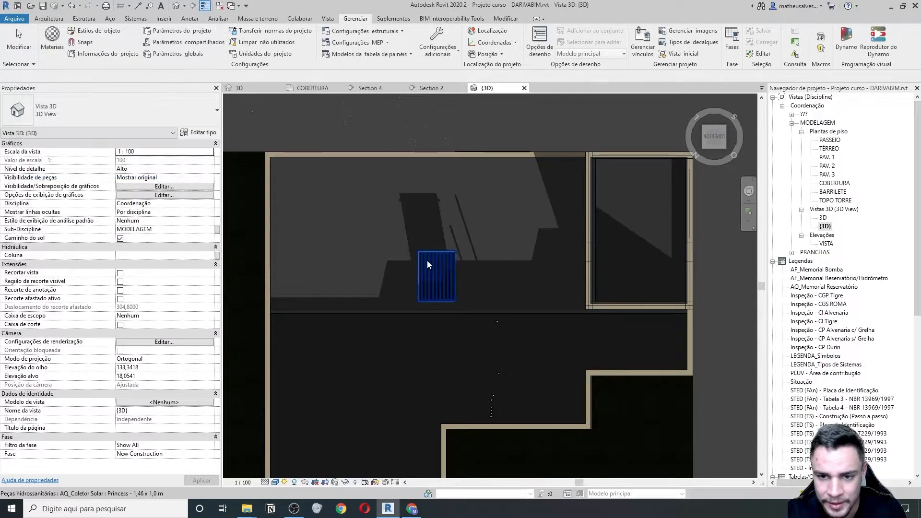
click(437, 259)
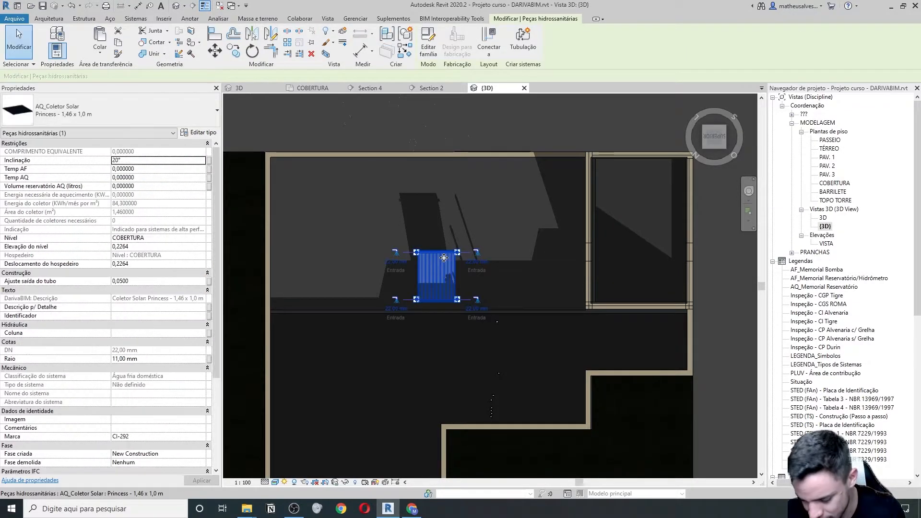
key(Up)
drag(441, 256, 445, 210)
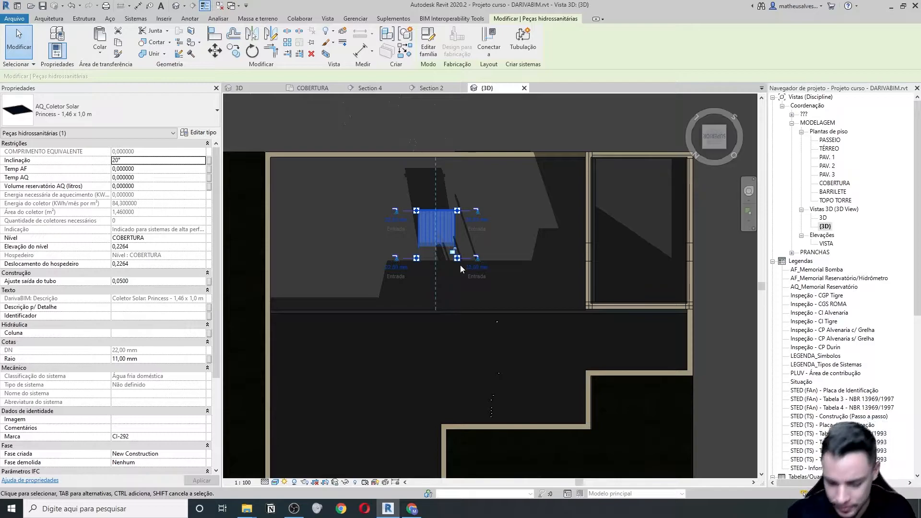
drag(444, 201, 447, 210)
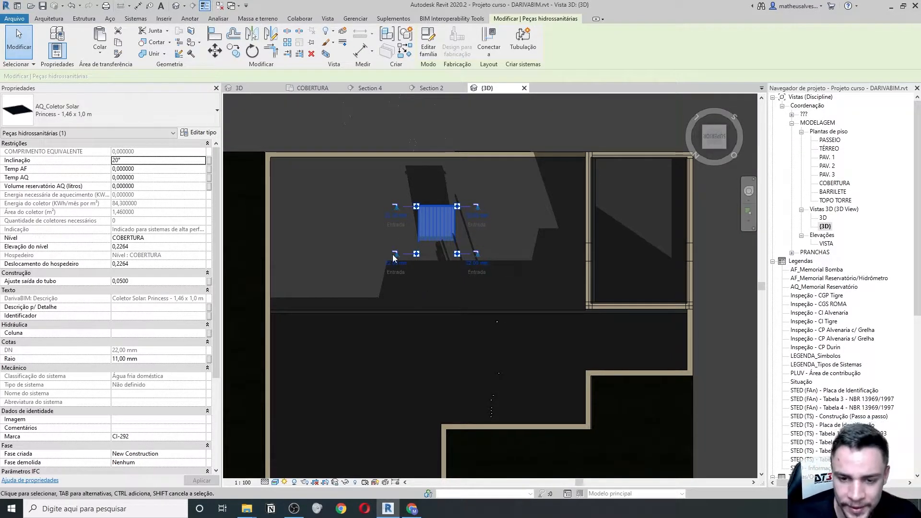
scroll(398, 273, down, 3)
scroll(456, 268, down, 2)
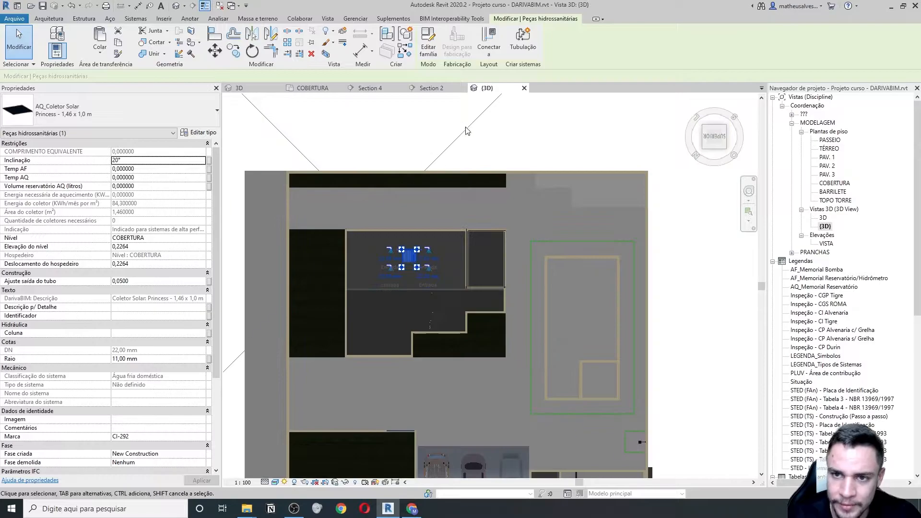
- On the COBERTURA plan, shift the section cut line so it passes through the solar collector
click(523, 88)
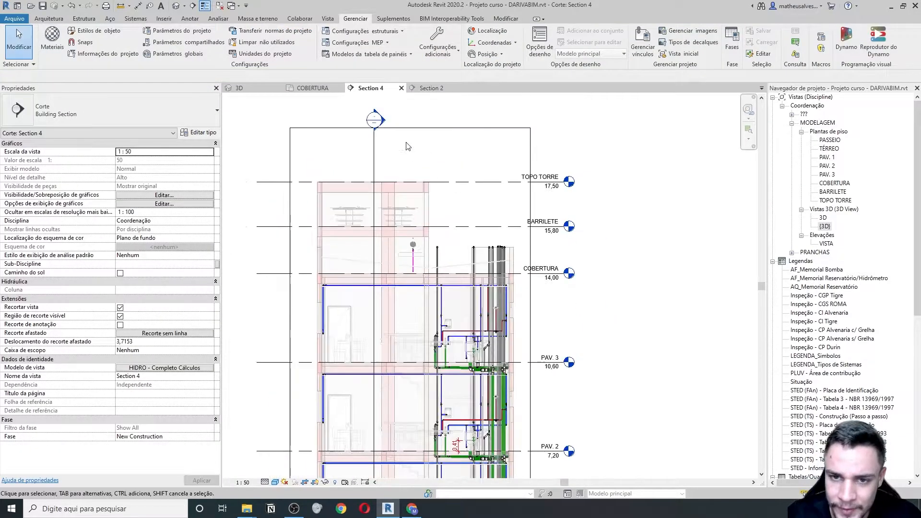
click(302, 93)
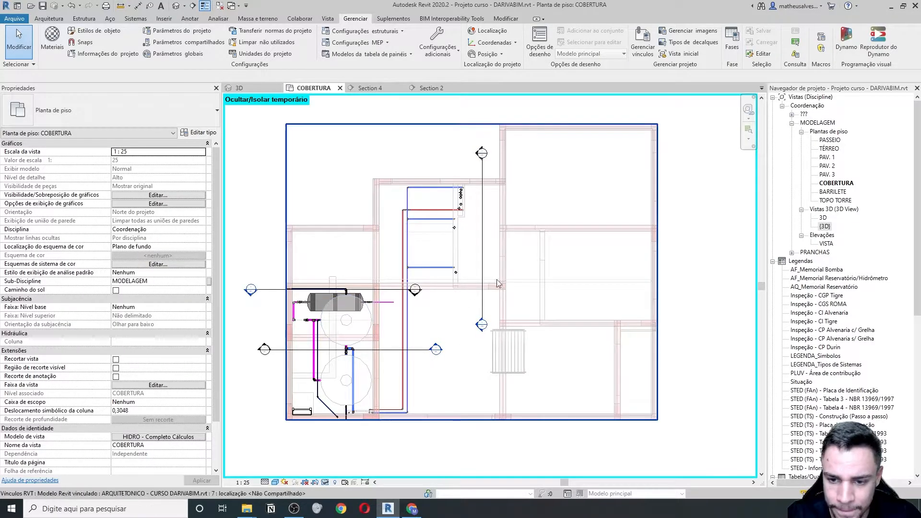
drag(482, 267, 540, 341)
middle_drag(605, 446, 534, 357)
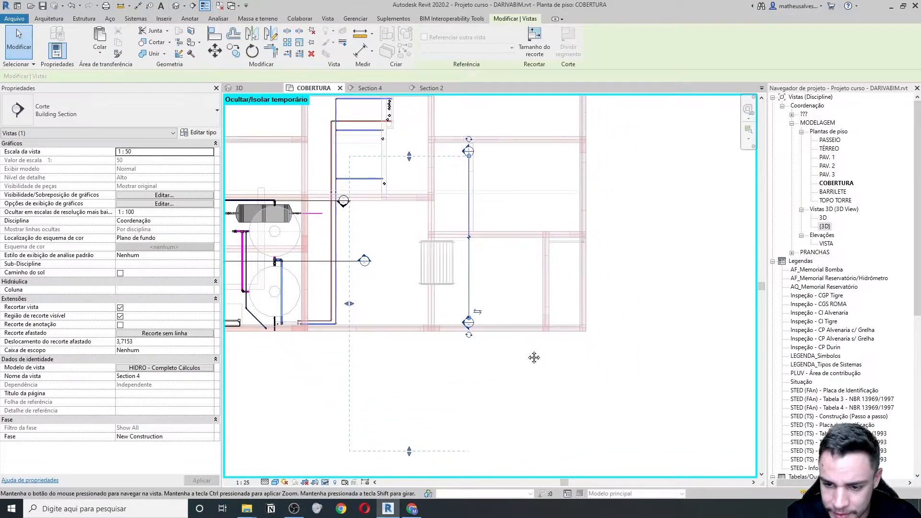
click(531, 358)
- In Section 4, move the solar collector up onto the roof line
double_click(467, 324)
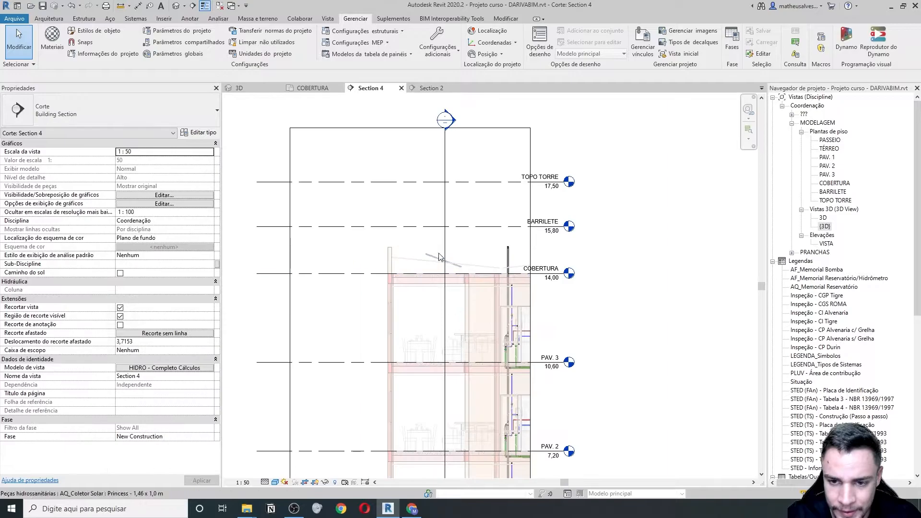
scroll(443, 256, up, 5)
click(440, 269)
scroll(514, 312, up, 3)
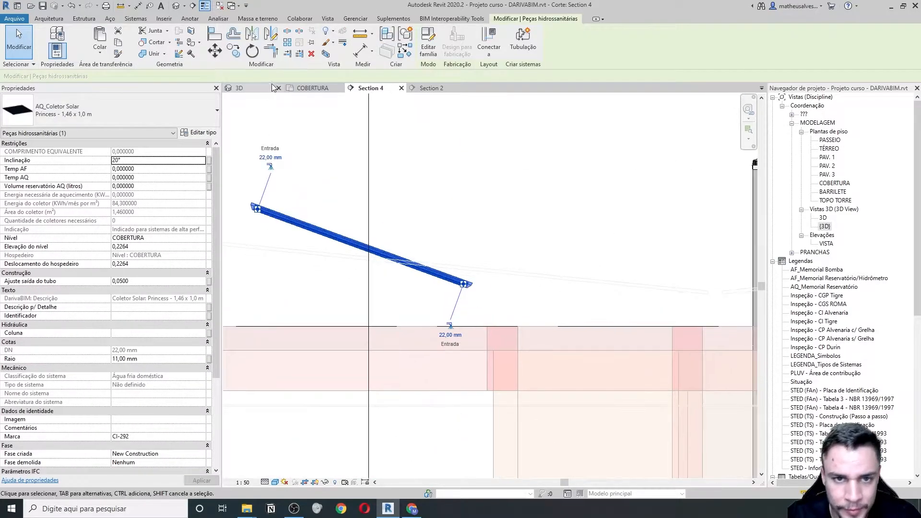
click(231, 56)
click(470, 290)
click(472, 259)
scroll(500, 284, down, 2)
click(498, 287)
- Close Section 4 and reselect the collector in the COBERTURA roof plan
scroll(498, 288, down, 3)
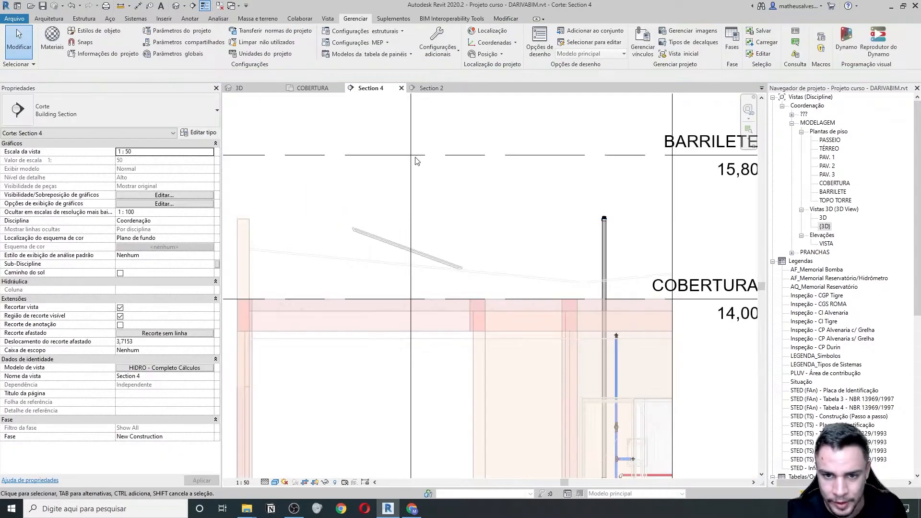
click(401, 88)
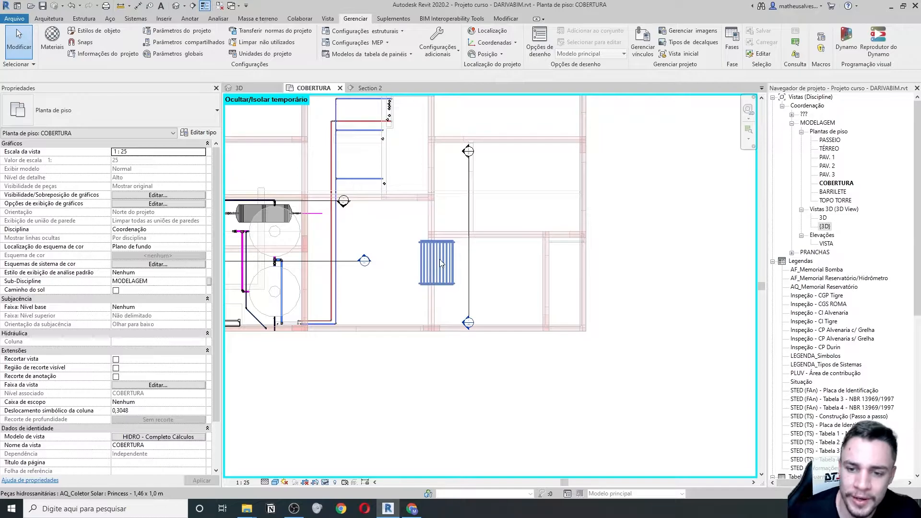
click(439, 259)
scroll(437, 261, up, 2)
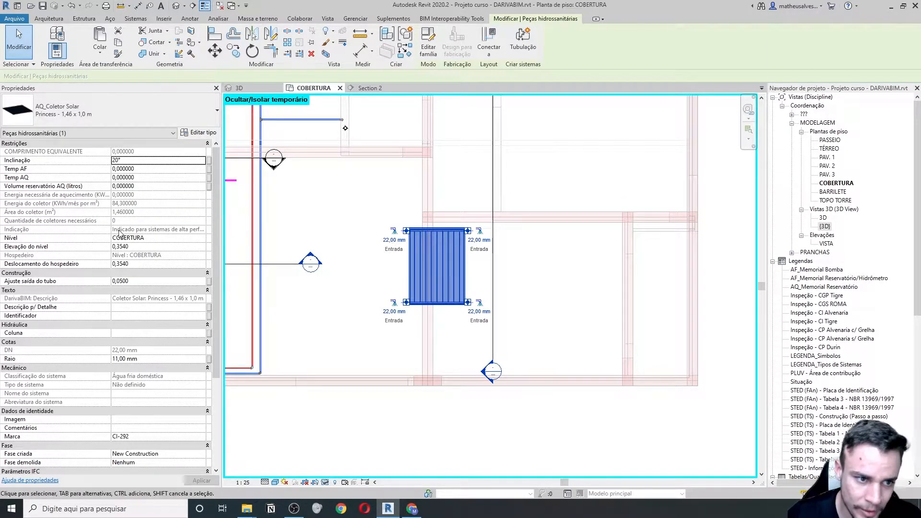
- Widen the Properties palette to read parameter names, then bring the Komeco catalogue PDF forward
drag(222, 213, 276, 214)
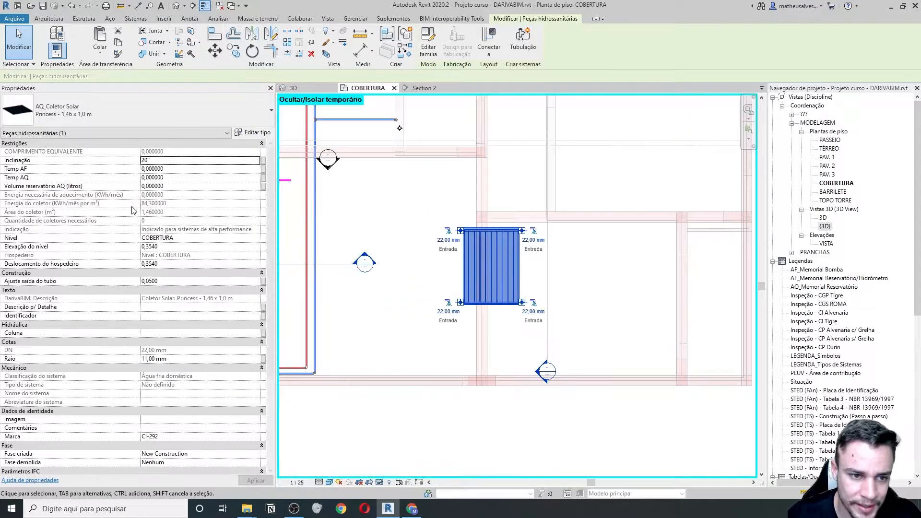
mouse_move(89, 197)
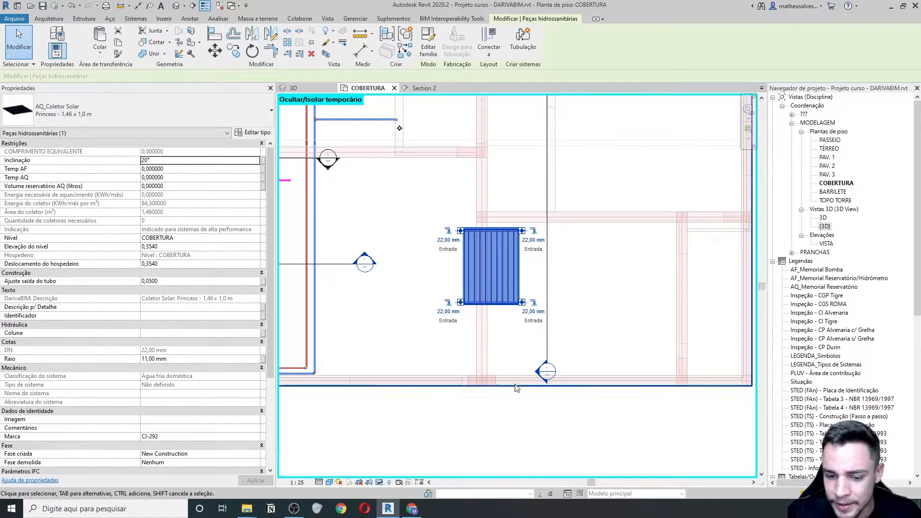
click(412, 509)
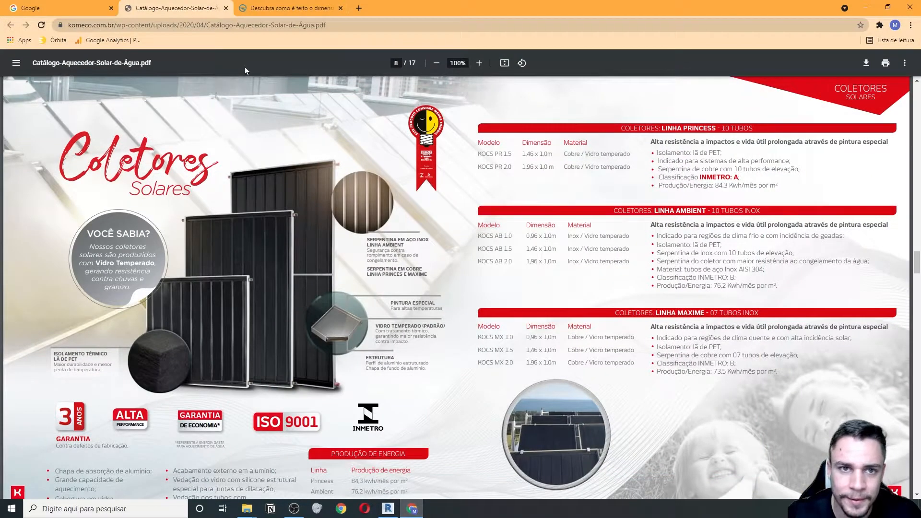
- Go over the Eutil, Cp and Tambiente terms of the kisoltec useful-energy formula, then return to Revit
click(285, 3)
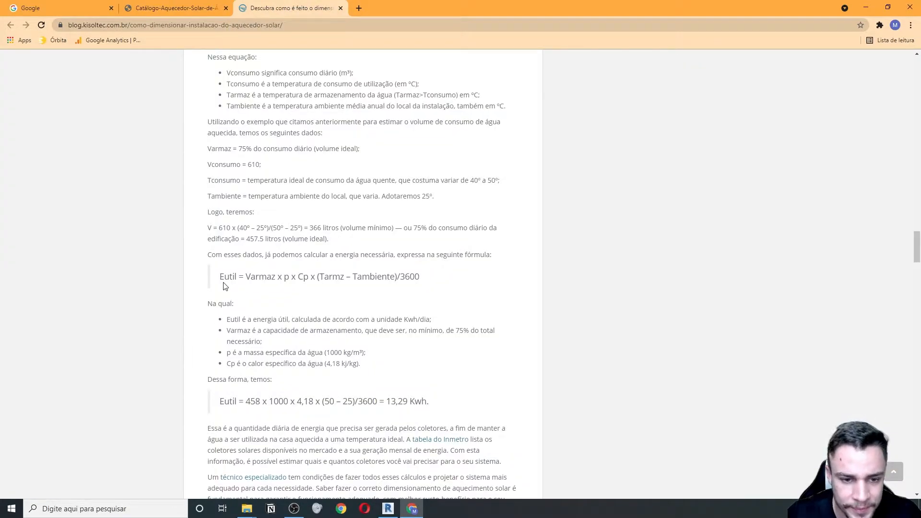
drag(222, 276, 289, 277)
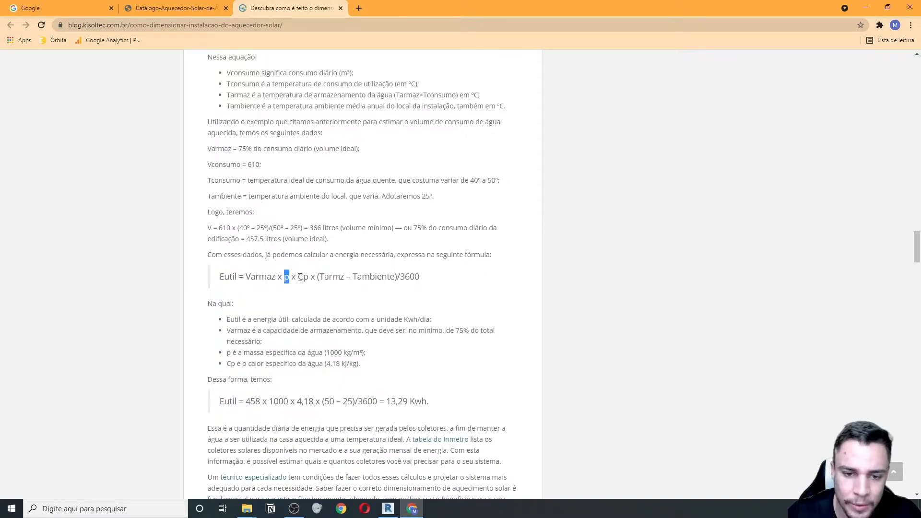
drag(298, 277, 419, 277)
click(304, 279)
click(400, 275)
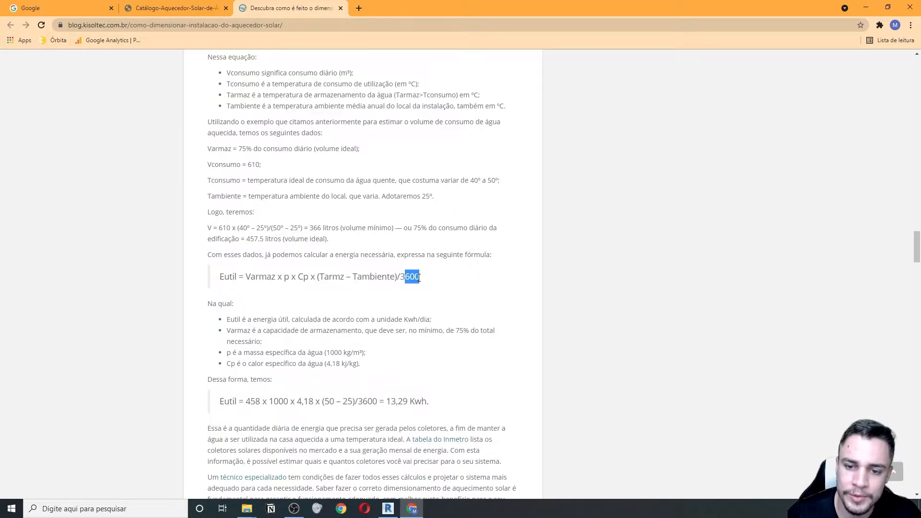
click(363, 300)
drag(220, 277, 235, 277)
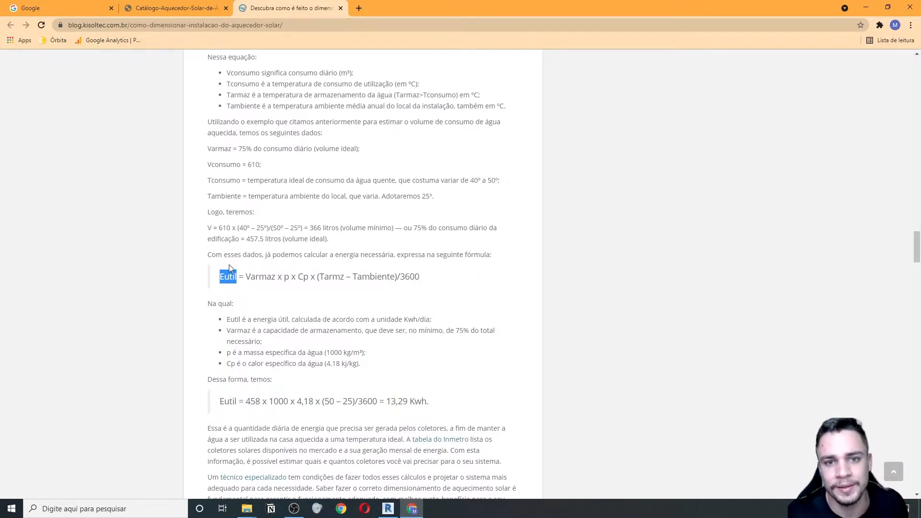
click(283, 286)
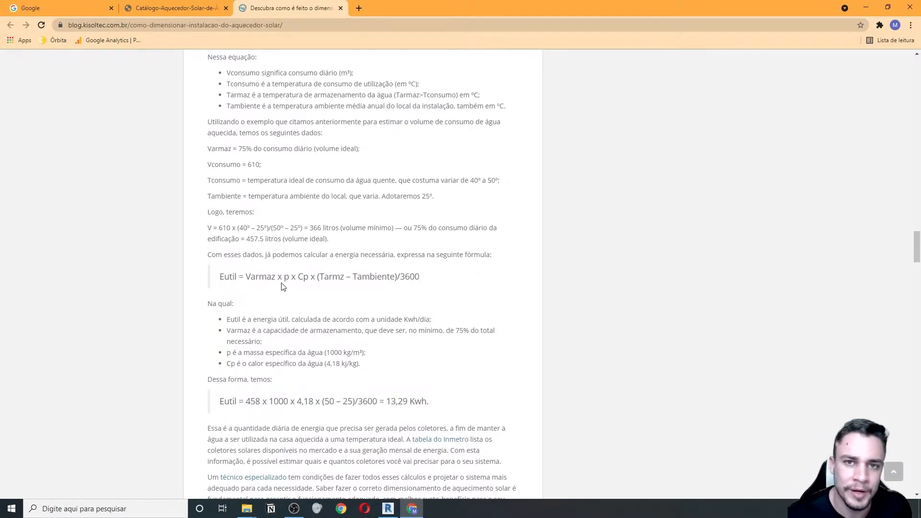
key(alt+Tab)
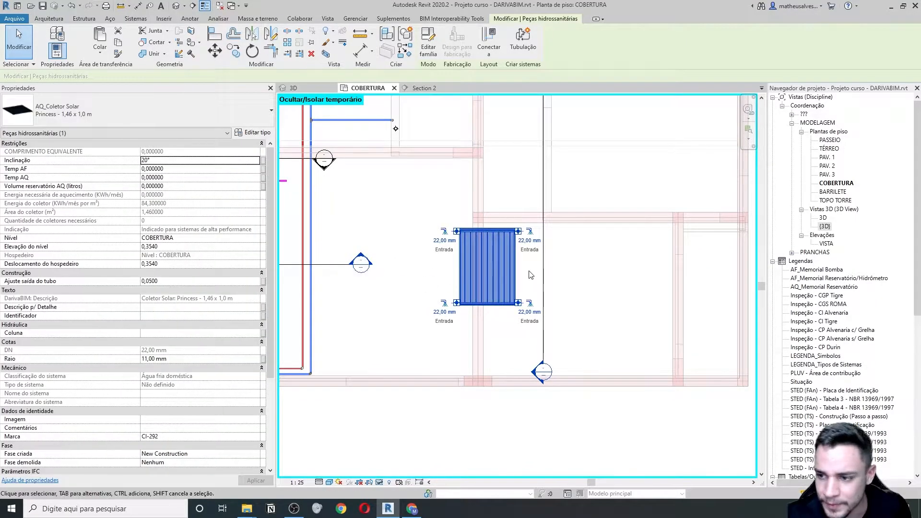
- View the AF_Memorial Reservatório/Hidrômetro memorial, then read 70 °C, 8,8 °C and 300 litres in AQ_Memorial Reservatório
double_click(822, 280)
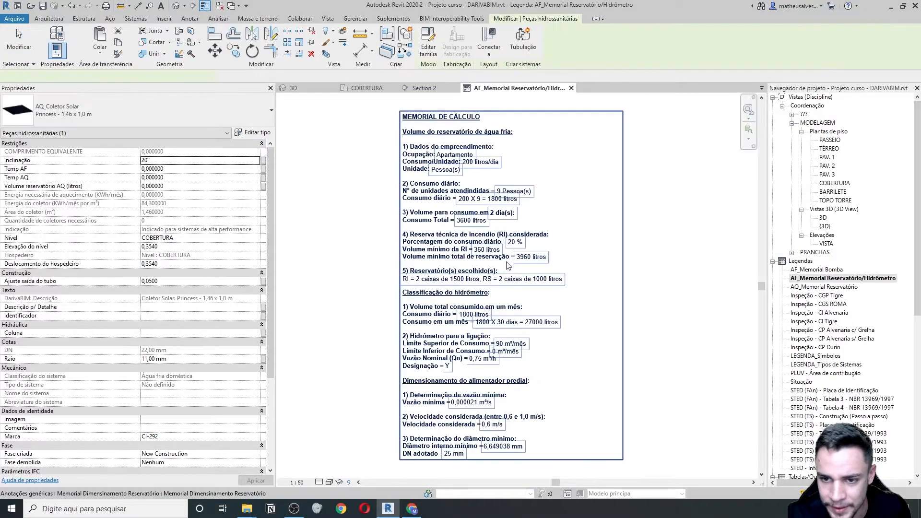
scroll(511, 243, up, 1)
middle_drag(552, 378, 516, 269)
middle_drag(513, 304, 470, 367)
scroll(454, 295, down, 2)
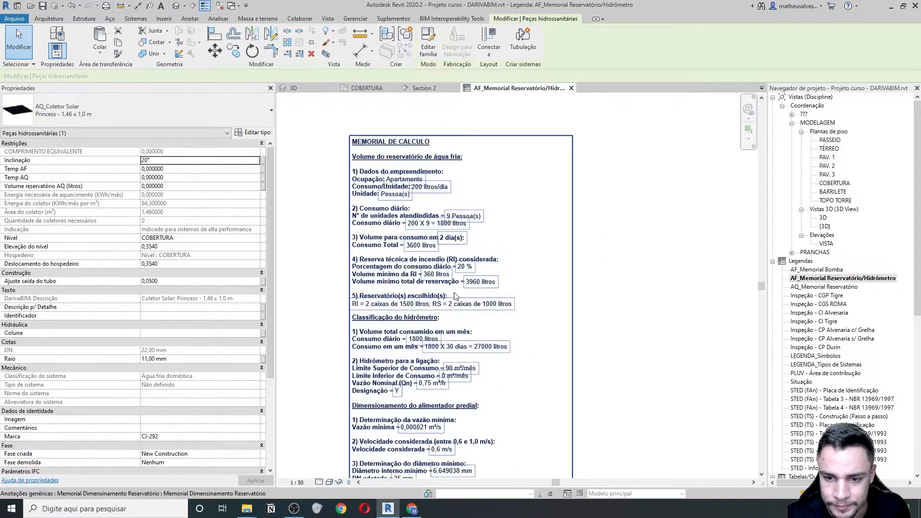
double_click(810, 287)
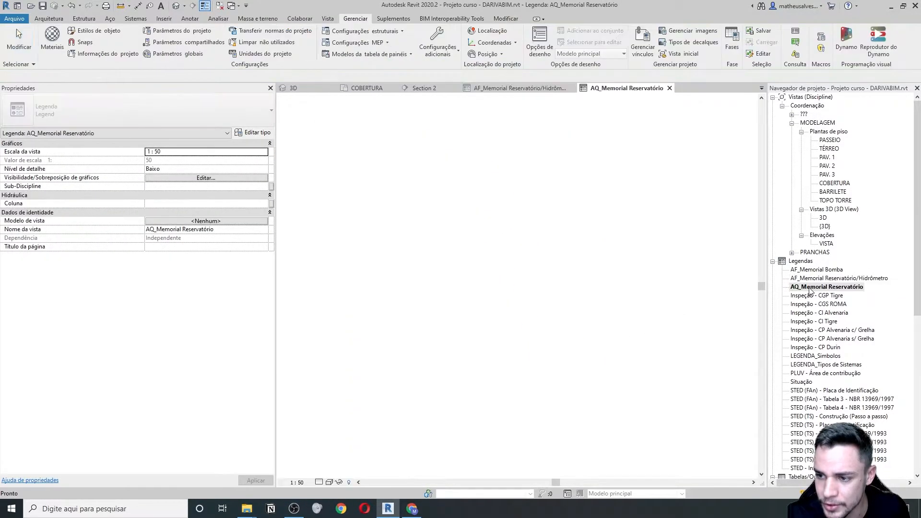
middle_drag(454, 288, 483, 249)
middle_drag(416, 360, 419, 345)
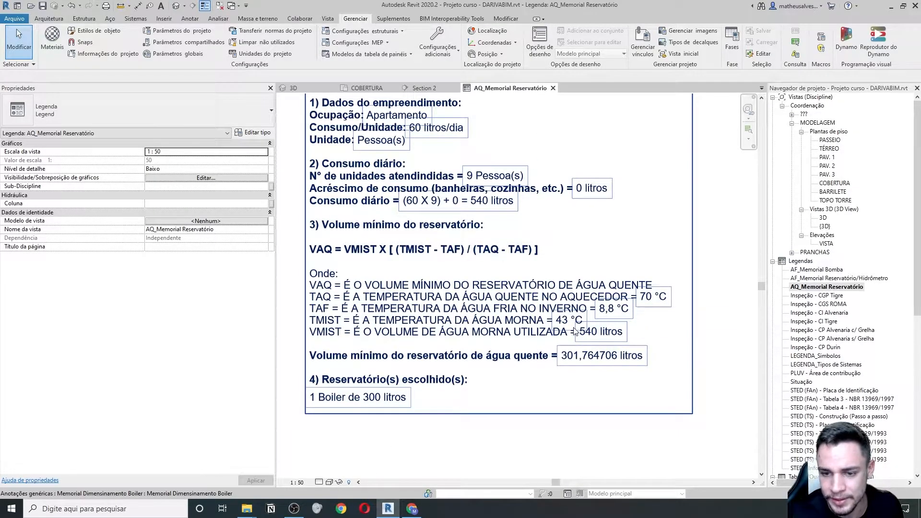
- Give the collector Temp AF 8,8, Temp AQ 70 and a 300-litre reservoir volume
click(553, 89)
click(505, 234)
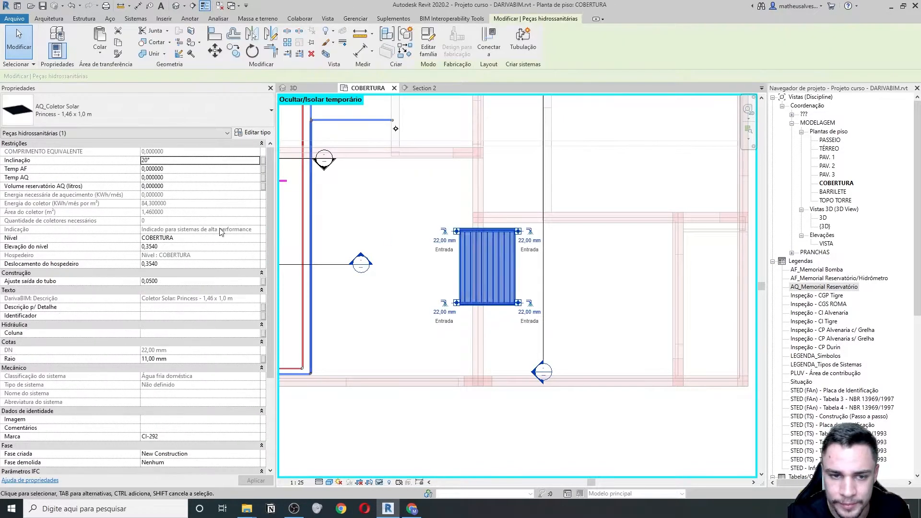
click(174, 168)
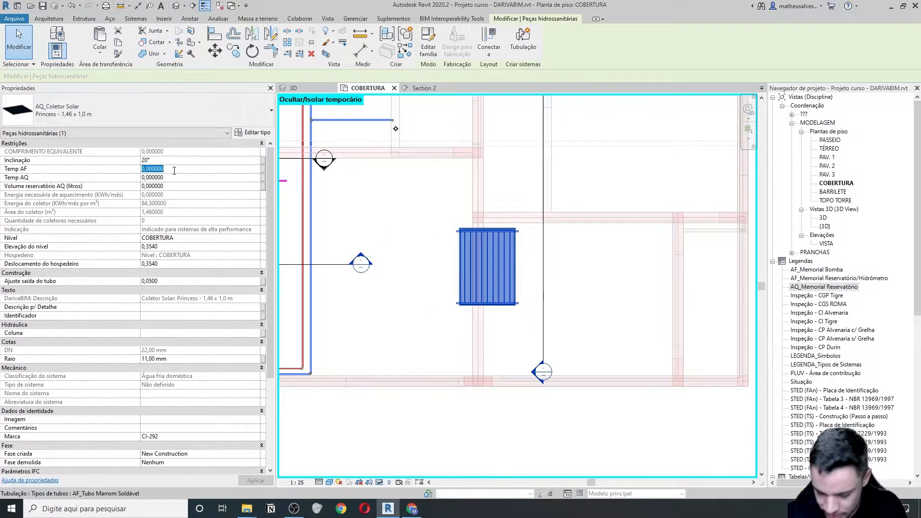
text(8,8)
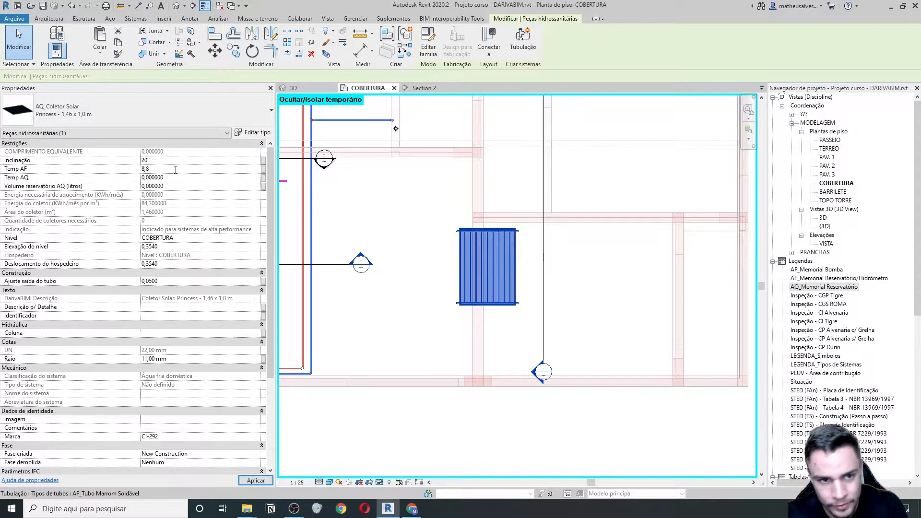
click(169, 178)
text(70)
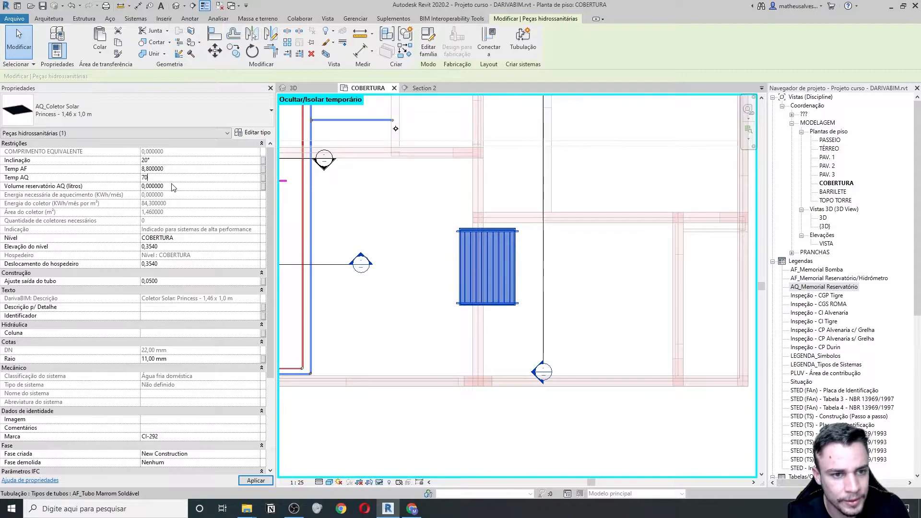
click(173, 186)
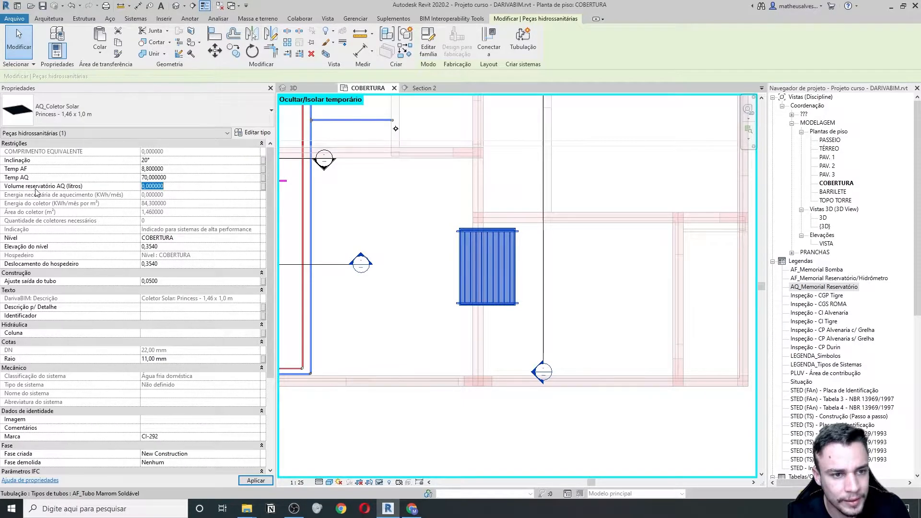
text(300)
key(Return)
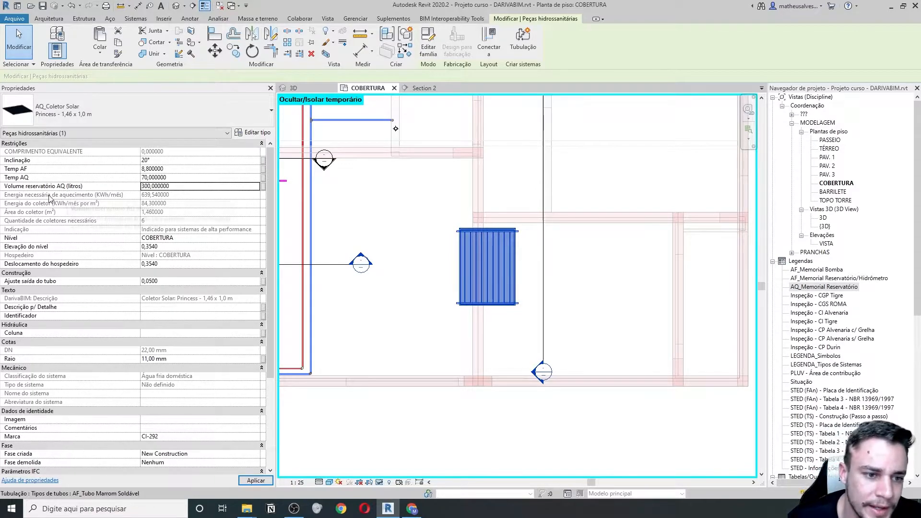
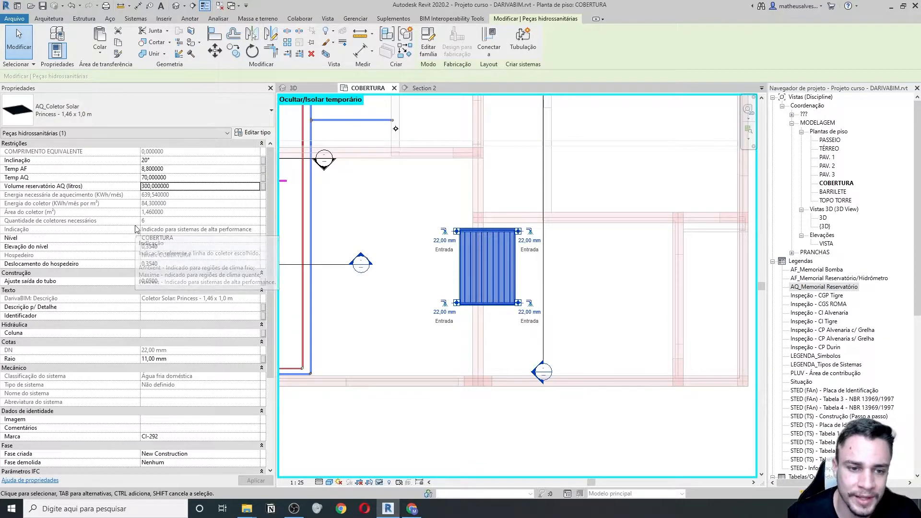
- Set the collector's type to AQ_Coletor Solar Princess - 1,96 x 1,0 m, reducing the required count to 4
click(197, 110)
click(62, 245)
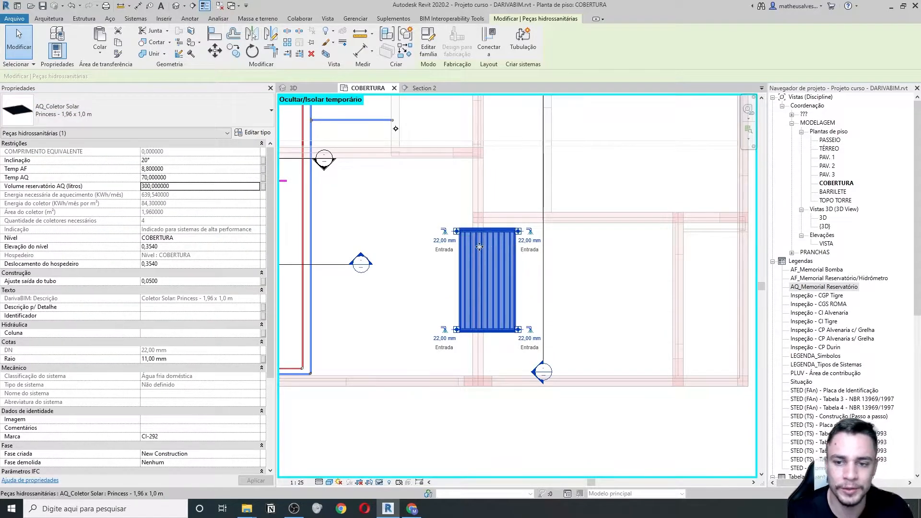
scroll(478, 244, down, 2)
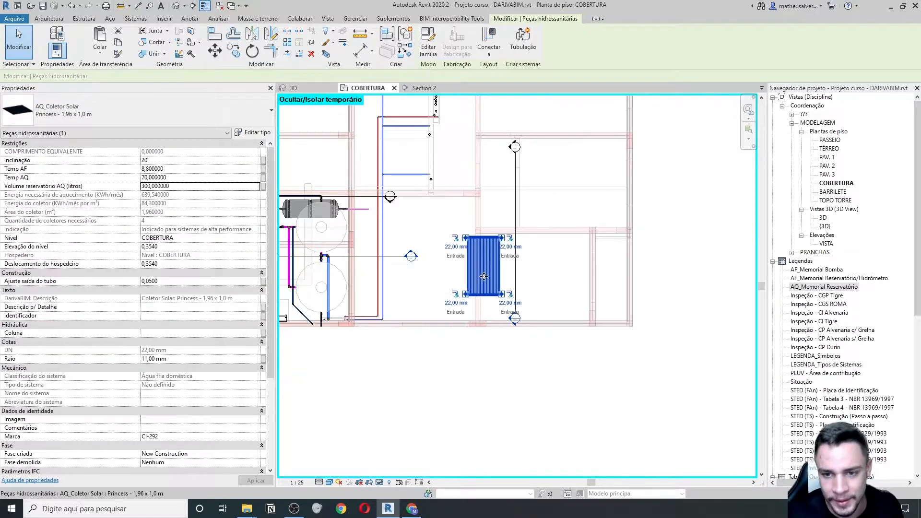
click(70, 114)
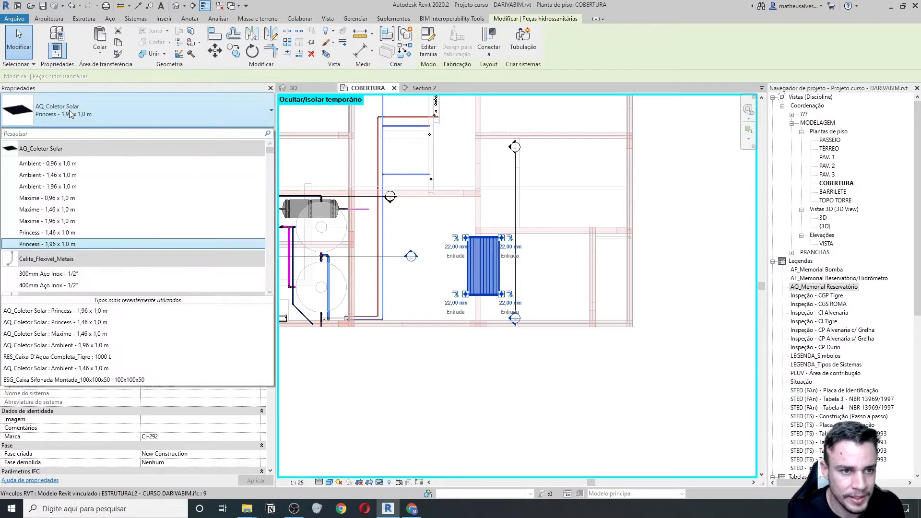
click(40, 246)
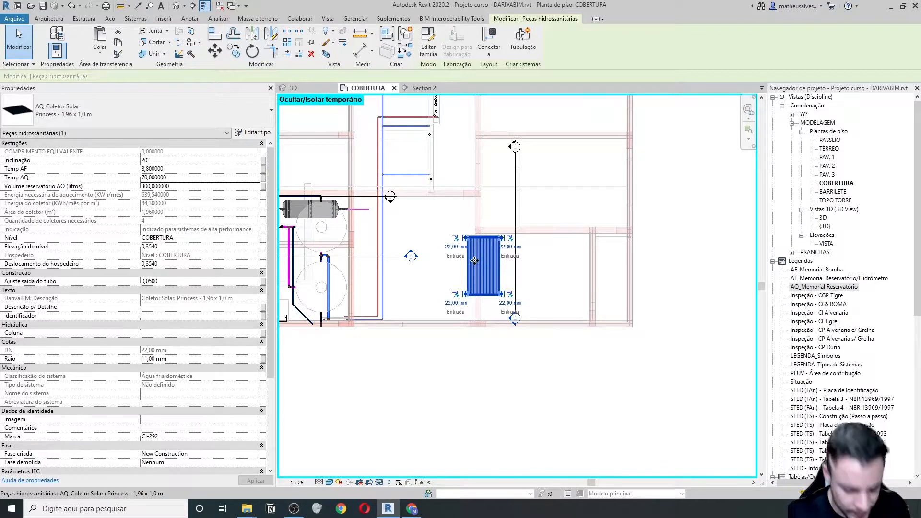
- Paste copies of the solar collector and place them to the right of the original
key(ctrl+c)
key(ctrl+v)
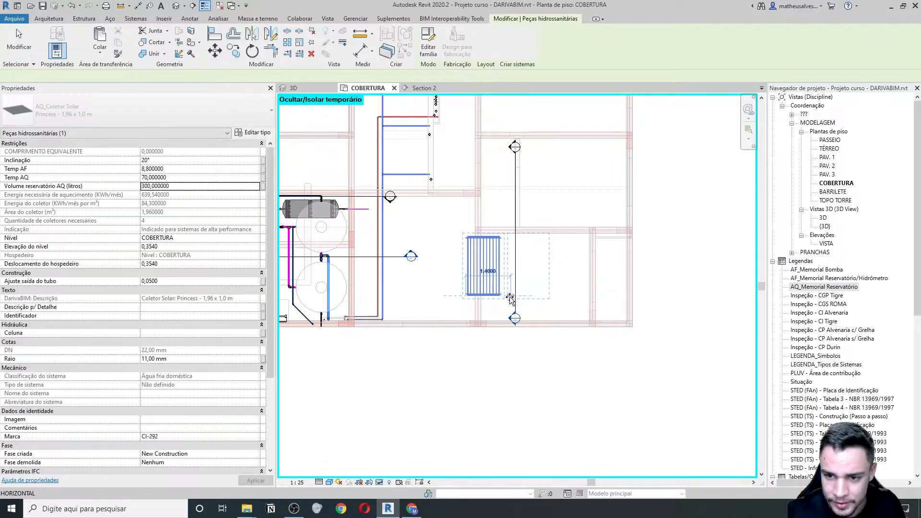
click(509, 297)
key(ctrl+v)
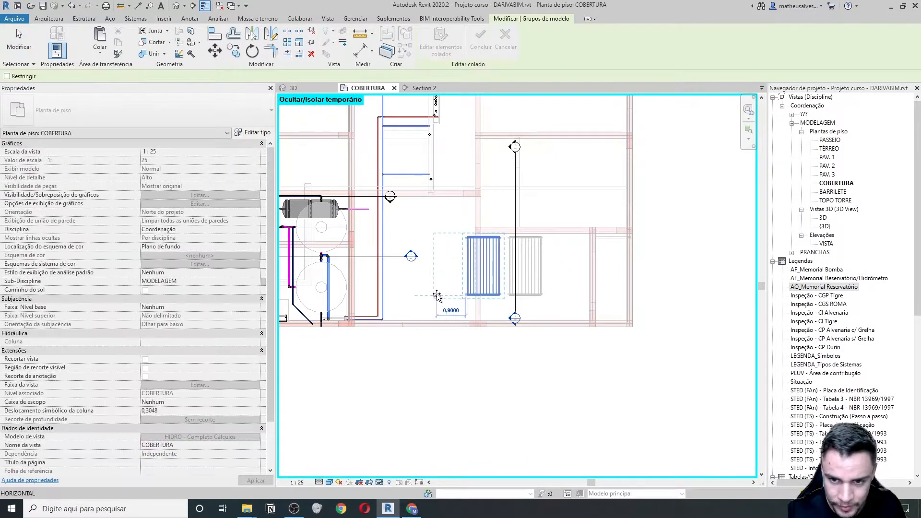
click(425, 293)
drag(425, 294, 553, 295)
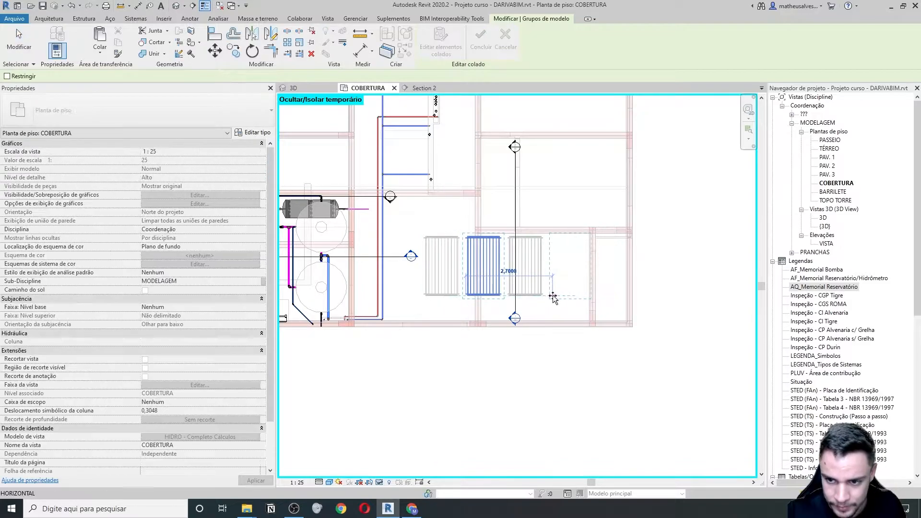
scroll(469, 257, up, 1)
- Use Align (AL) to snap each collector's edge against its neighbour so the row is continuous
key(Escape)
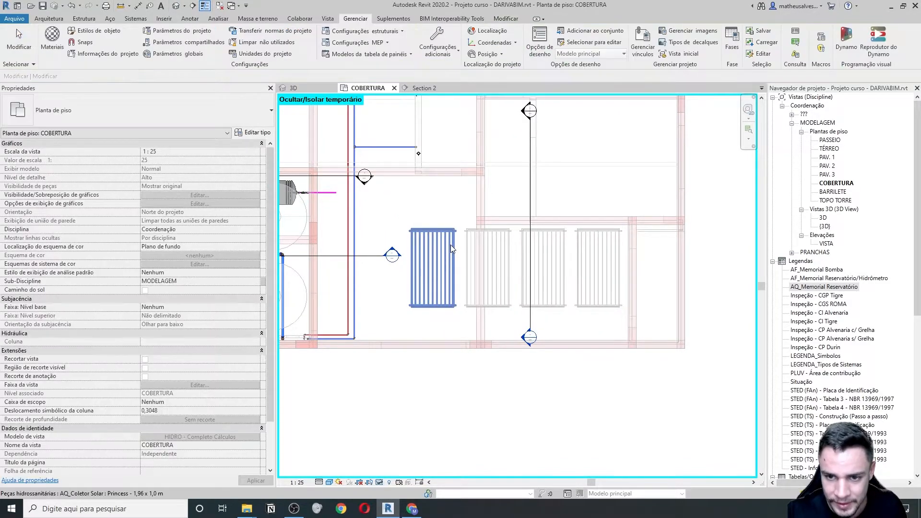
key(a)
key(l)
scroll(450, 232, up, 3)
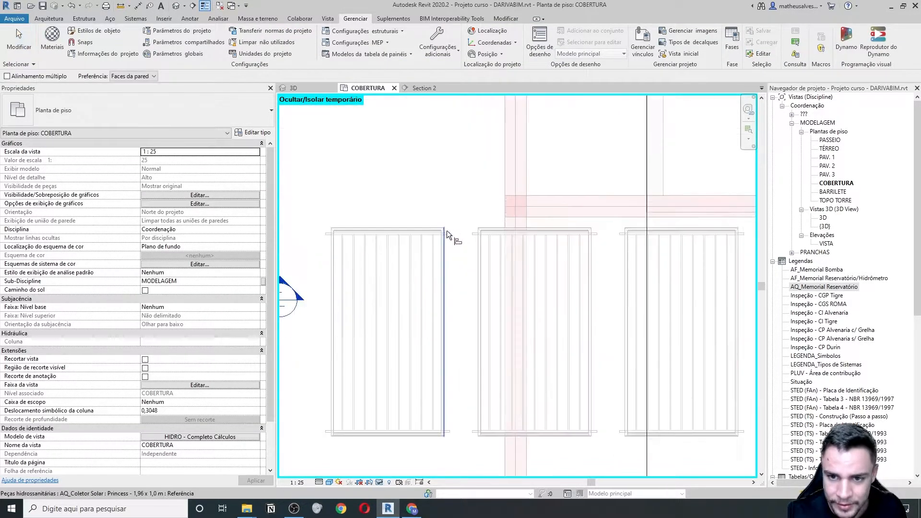
middle_drag(541, 231, 324, 292)
click(421, 266)
click(527, 265)
scroll(453, 266, down, 4)
middle_drag(616, 285, 569, 289)
scroll(517, 269, up, 5)
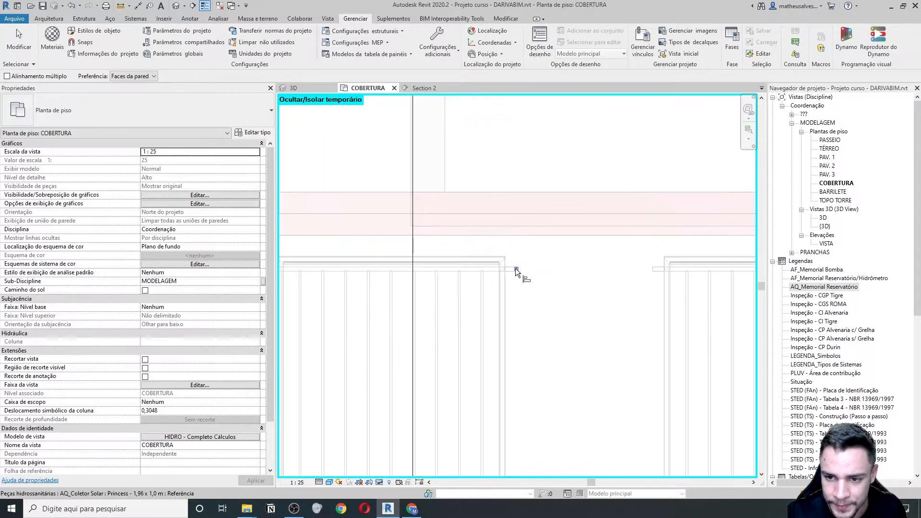
click(516, 270)
click(695, 269)
scroll(456, 261, down, 5)
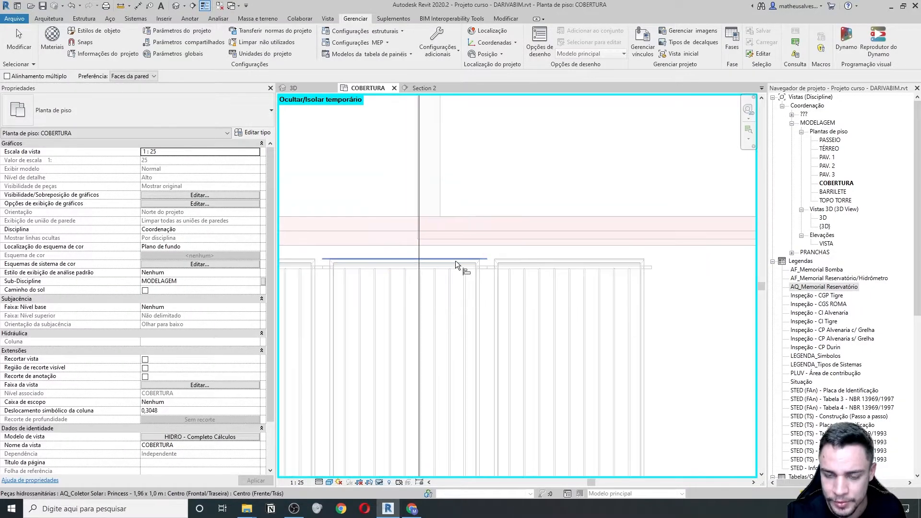
key(Escape)
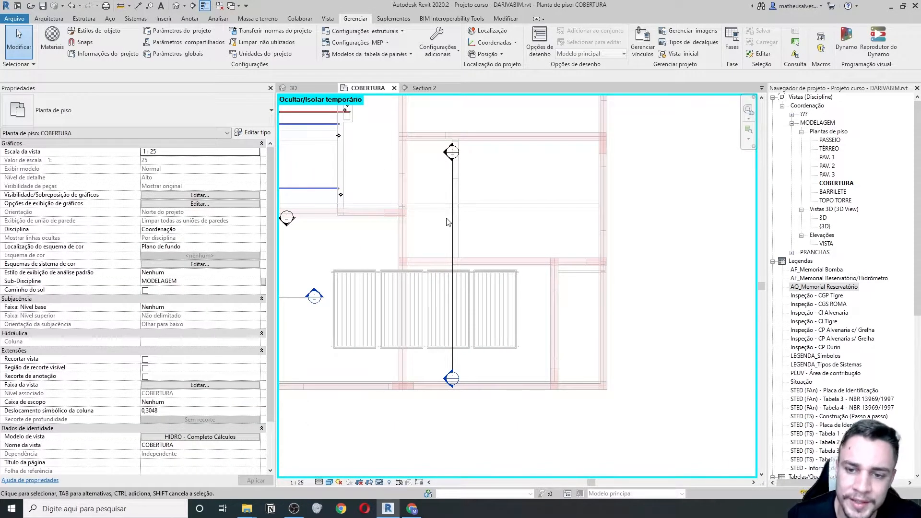
scroll(449, 213, up, 2)
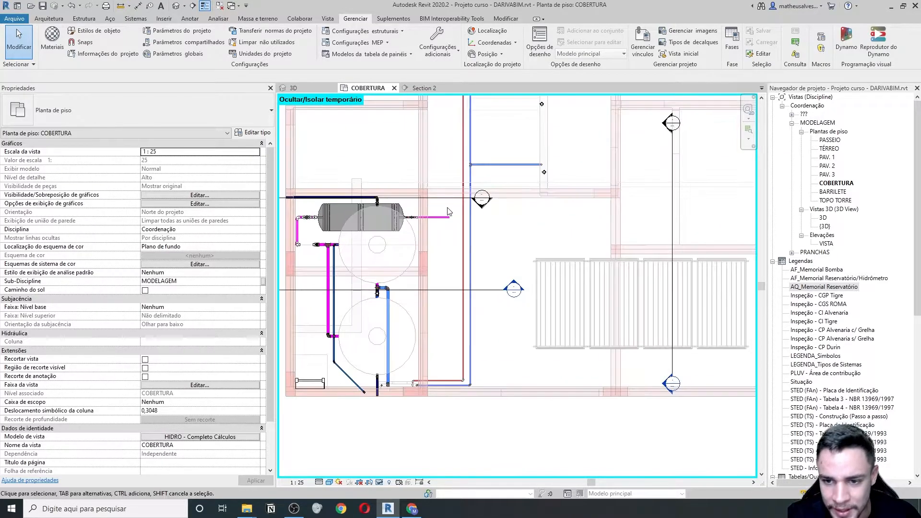
- Stretch the tank's purple pipe end to the right, past the collectors
click(446, 223)
middle_drag(447, 223, 389, 228)
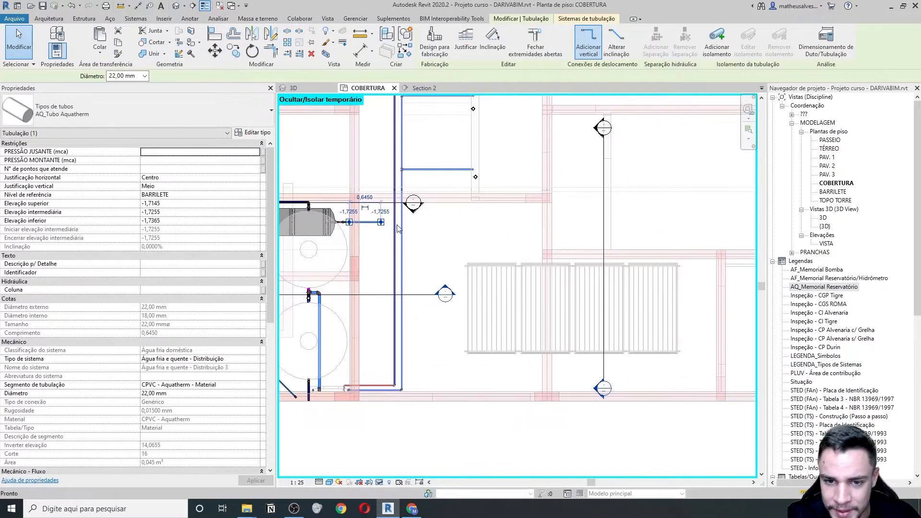
drag(386, 228, 695, 222)
- Draw a new 22 mm pipe from that end, turning down into the last collector's top connection
right_click(696, 222)
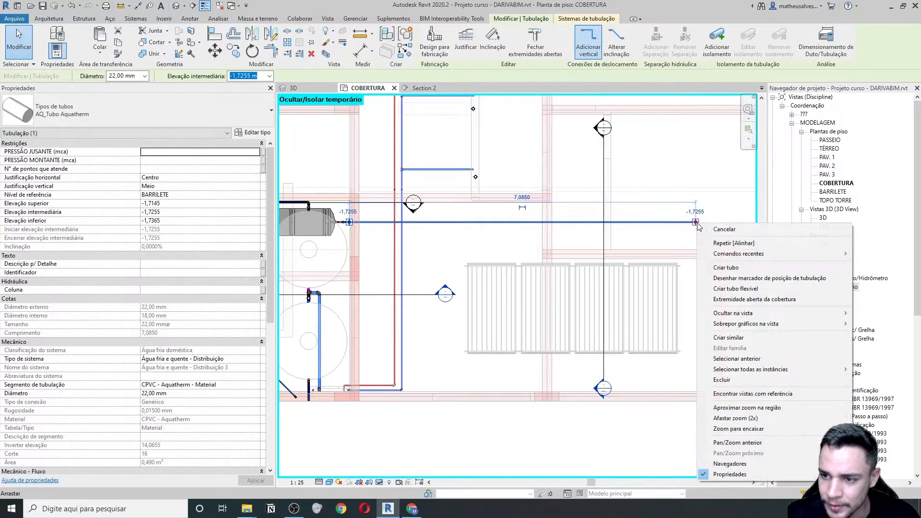
click(717, 266)
middle_drag(717, 273, 571, 268)
scroll(559, 256, up, 3)
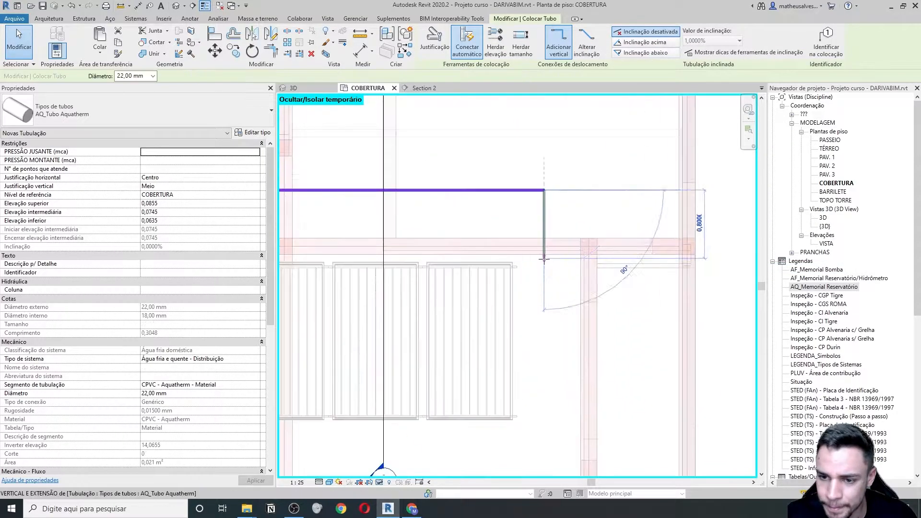
click(548, 269)
scroll(549, 268, up, 3)
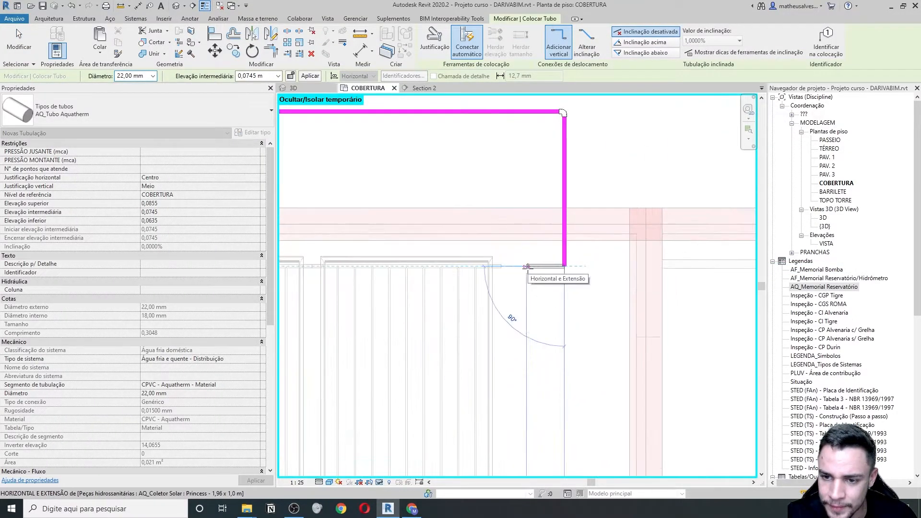
click(504, 266)
key(Escape)
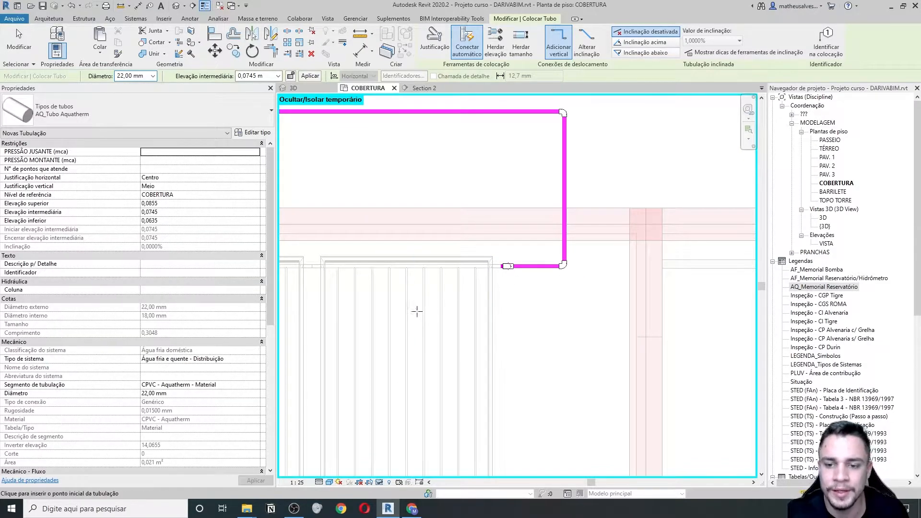
scroll(455, 299, down, 2)
key(Escape)
scroll(488, 299, down, 1)
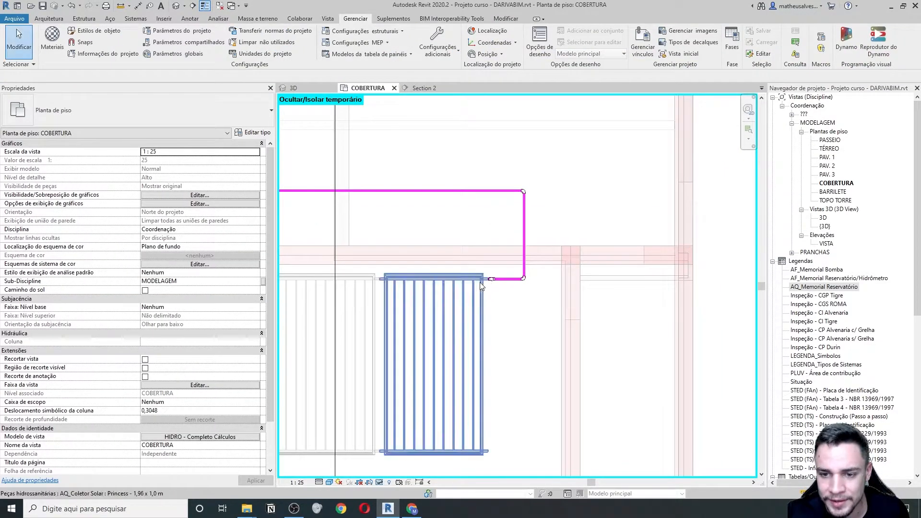
middle_drag(463, 334, 536, 233)
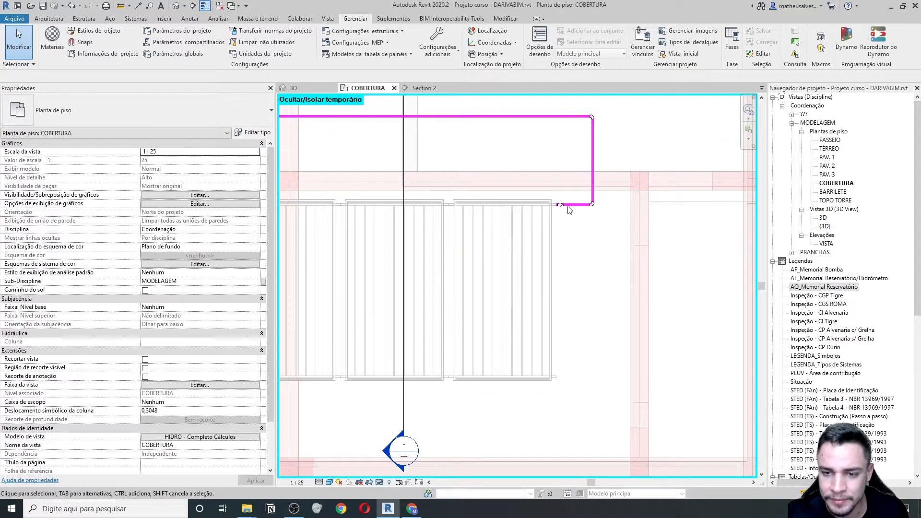
middle_drag(509, 293, 561, 261)
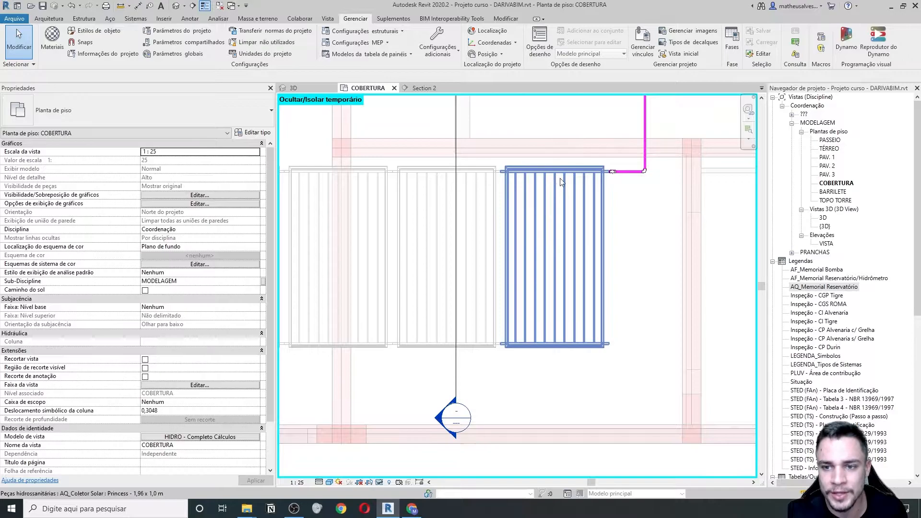
scroll(529, 317, down, 1)
middle_drag(408, 259, 567, 249)
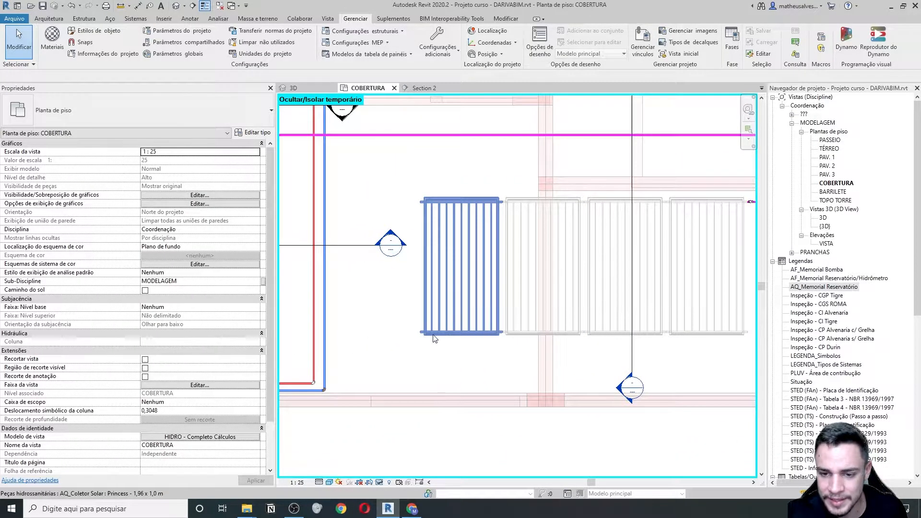
middle_drag(403, 338, 496, 346)
scroll(475, 332, down, 1)
middle_drag(311, 255, 417, 269)
middle_drag(554, 259, 366, 255)
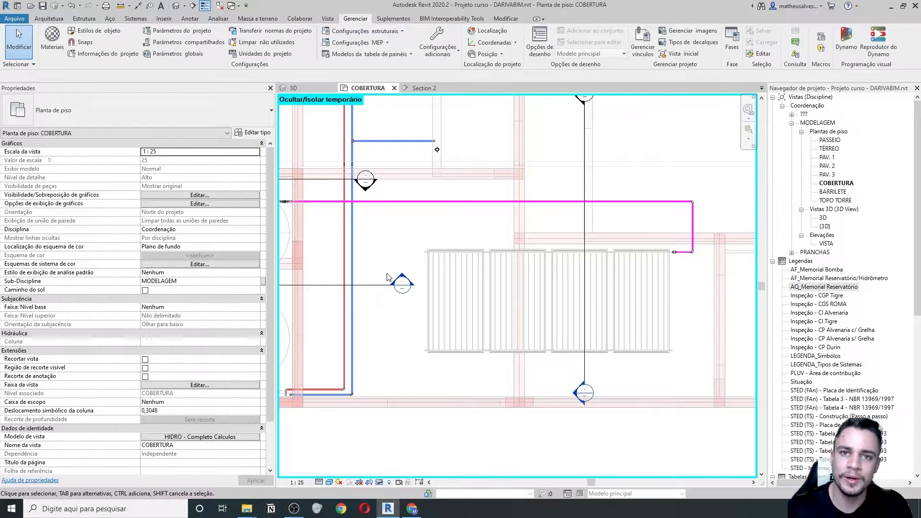
middle_drag(378, 273, 564, 354)
middle_drag(576, 390, 484, 350)
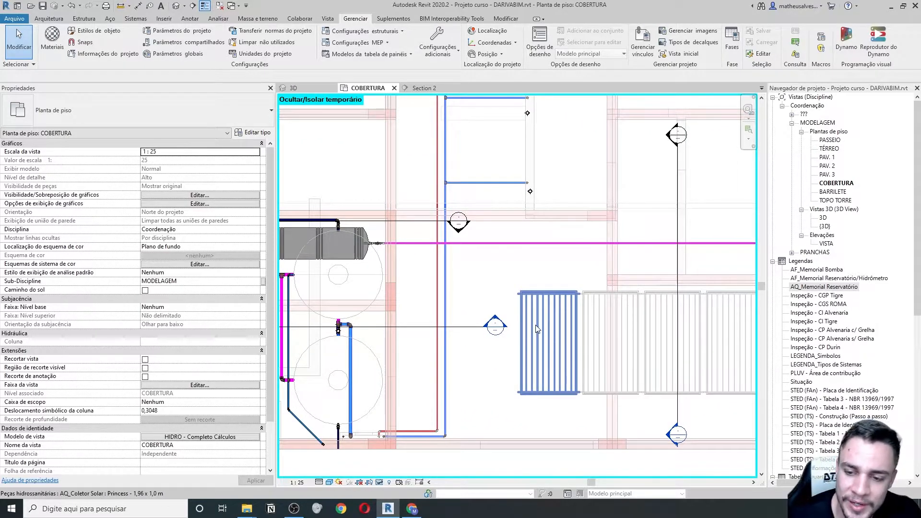
middle_drag(514, 281, 505, 276)
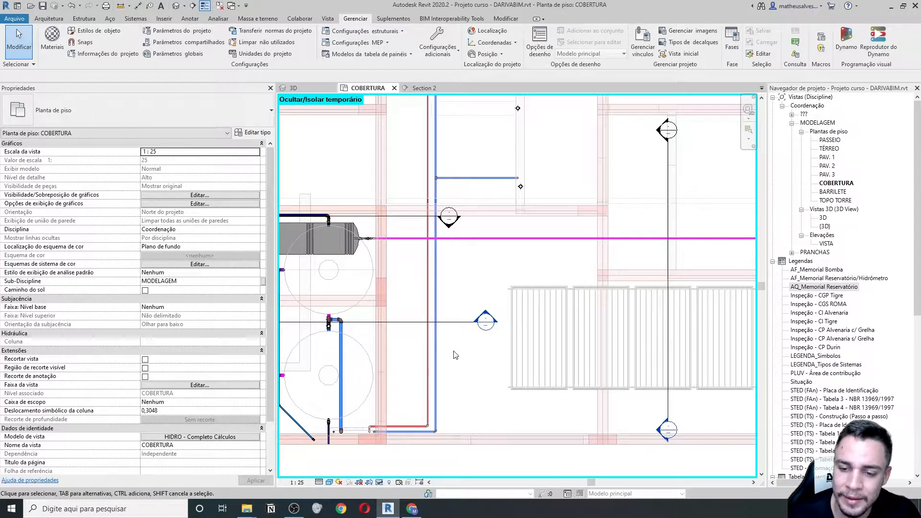
middle_drag(450, 357, 464, 362)
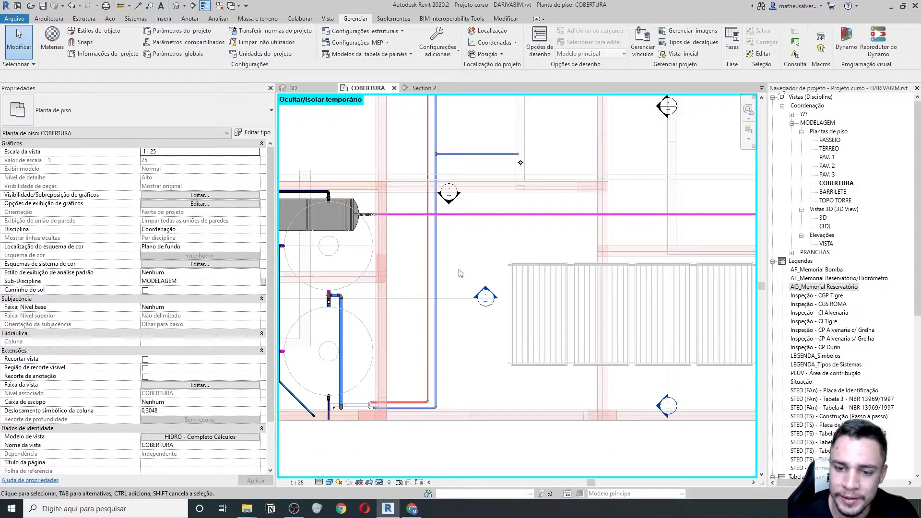
middle_drag(495, 281, 503, 285)
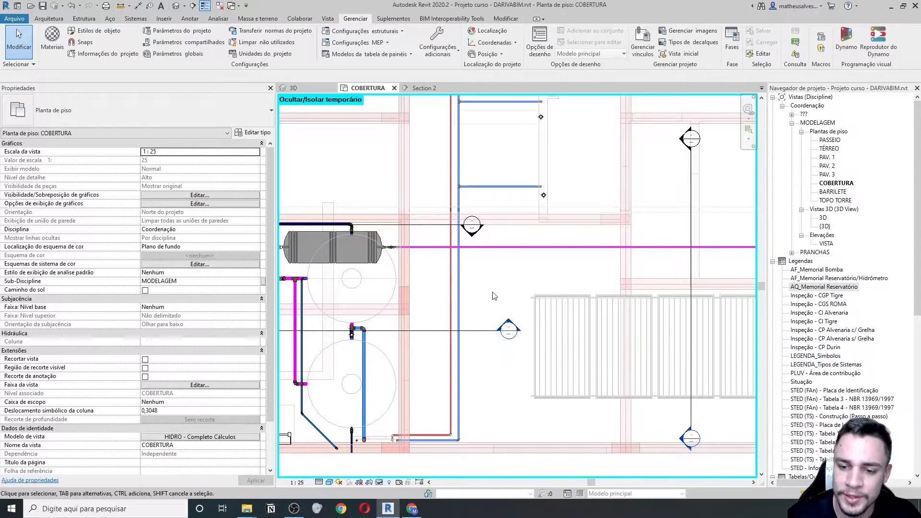
middle_drag(452, 286, 455, 289)
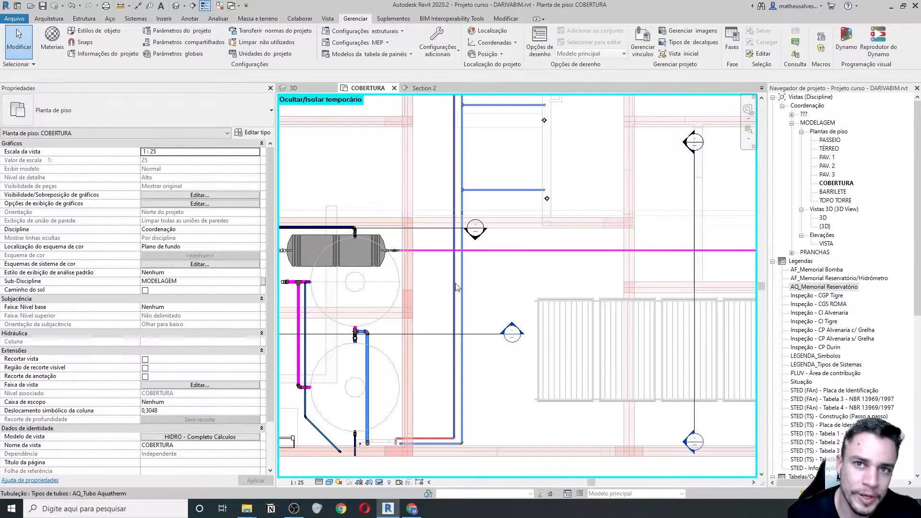
scroll(457, 287, down, 4)
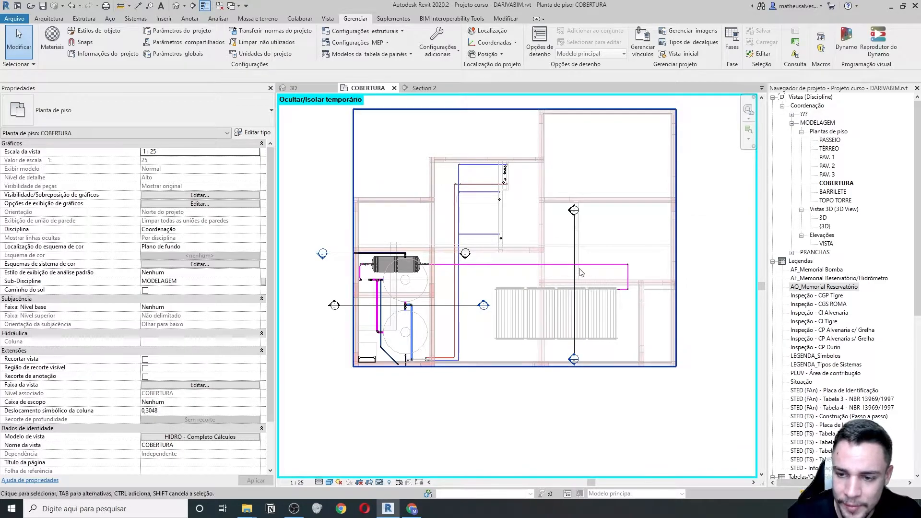
- Open Section 4 from its section line on the roof plan
double_click(573, 359)
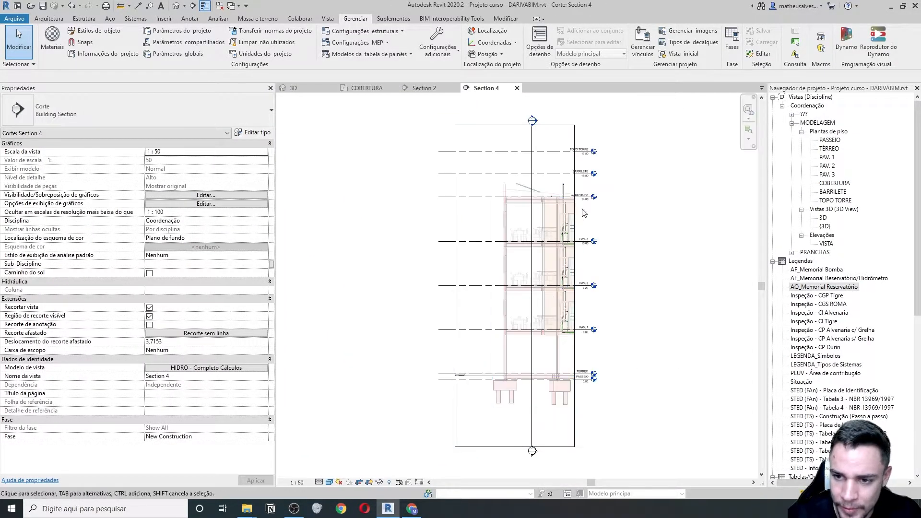
middle_drag(539, 237, 455, 274)
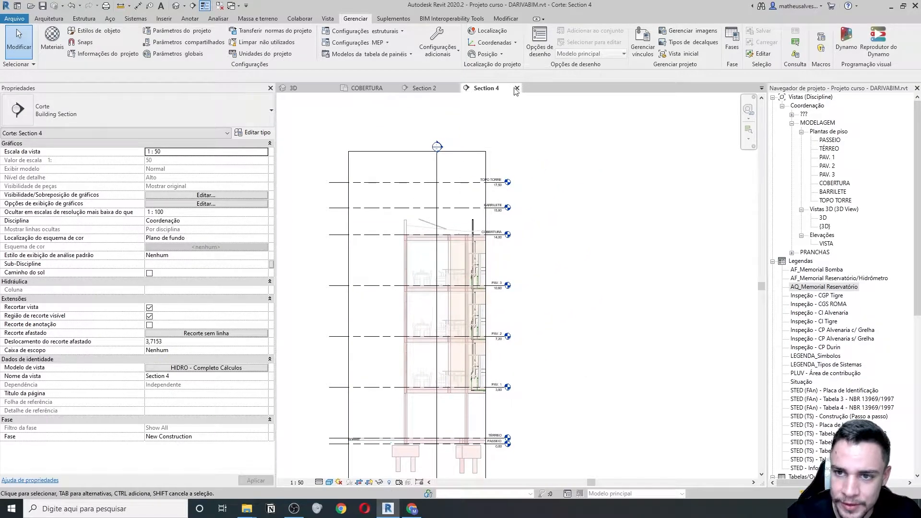
click(517, 88)
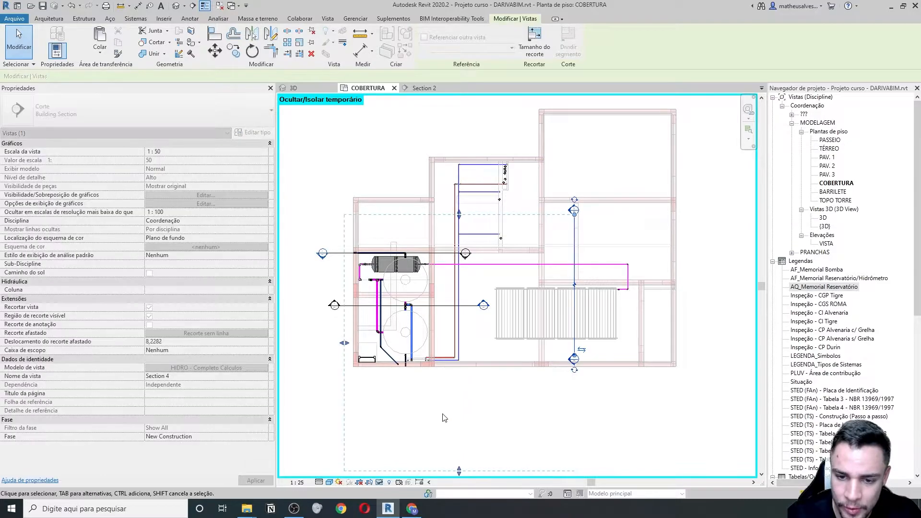
click(570, 399)
double_click(573, 359)
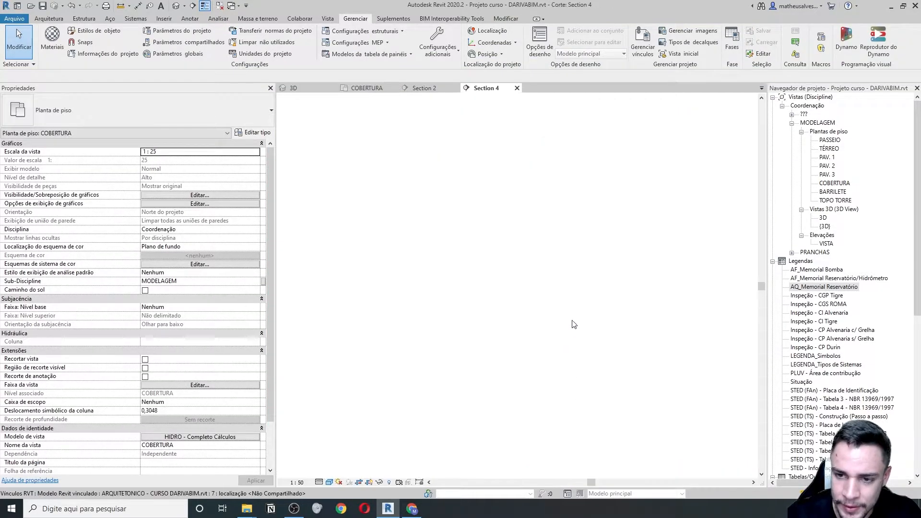
scroll(564, 187, up, 8)
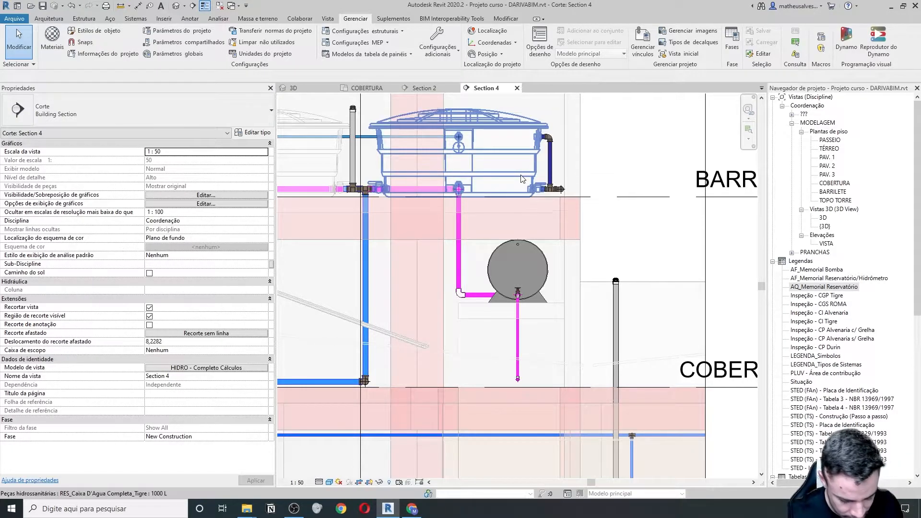
- Dimension the 0,45 gap from the BARRILETE level to the boiler top with DI
key(d)
key(i)
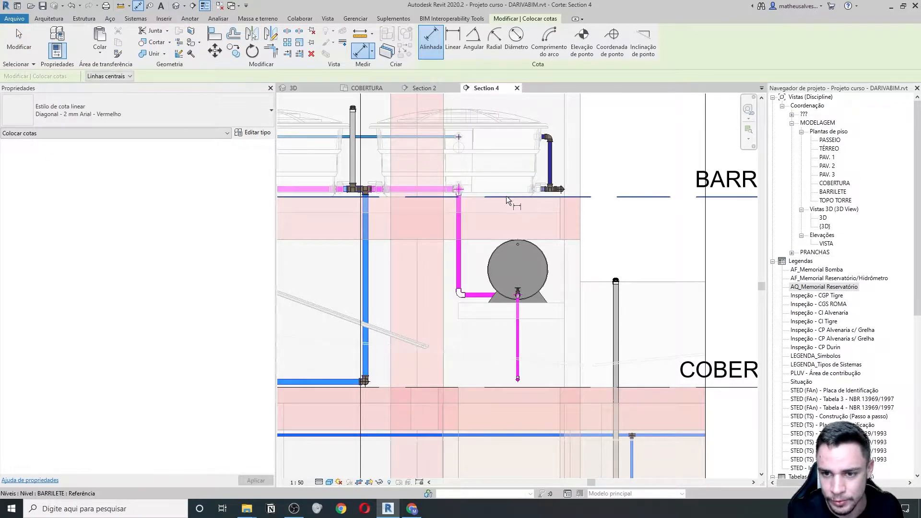
click(505, 195)
scroll(520, 247, up, 2)
click(519, 240)
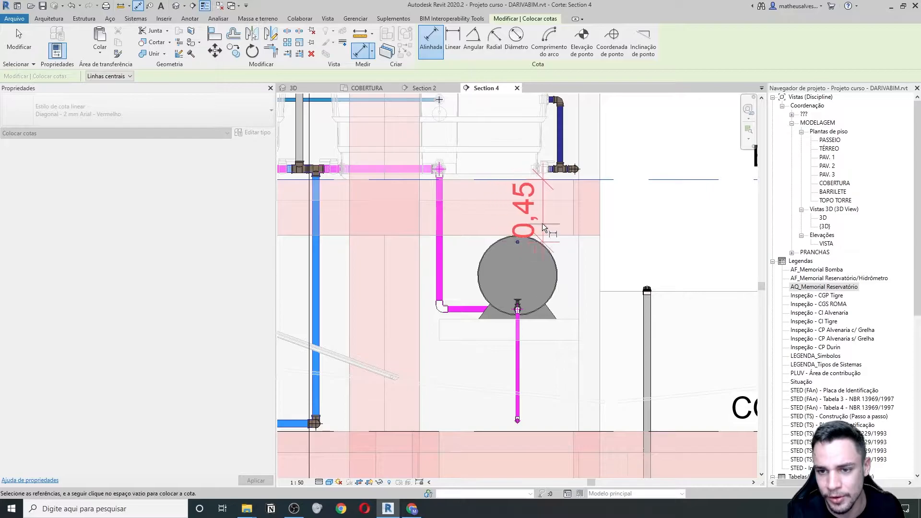
scroll(544, 223, down, 2)
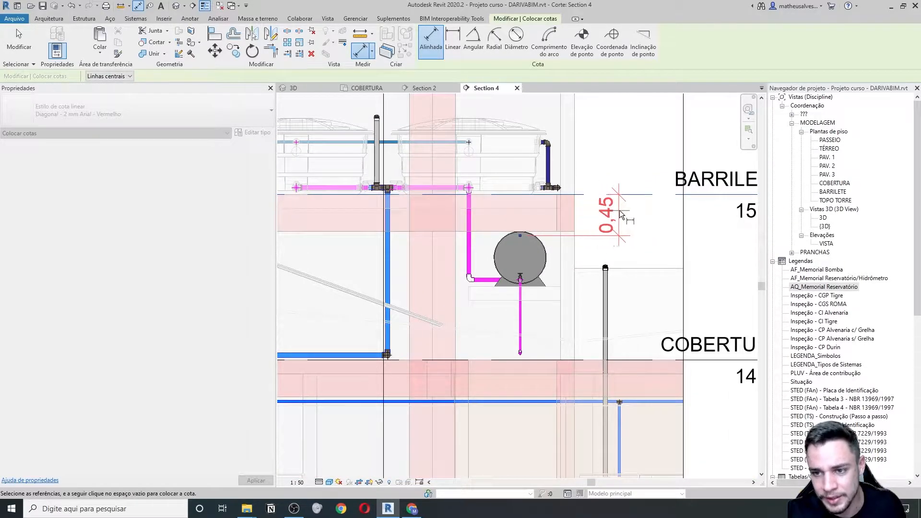
click(620, 216)
key(Escape)
key(Escape)
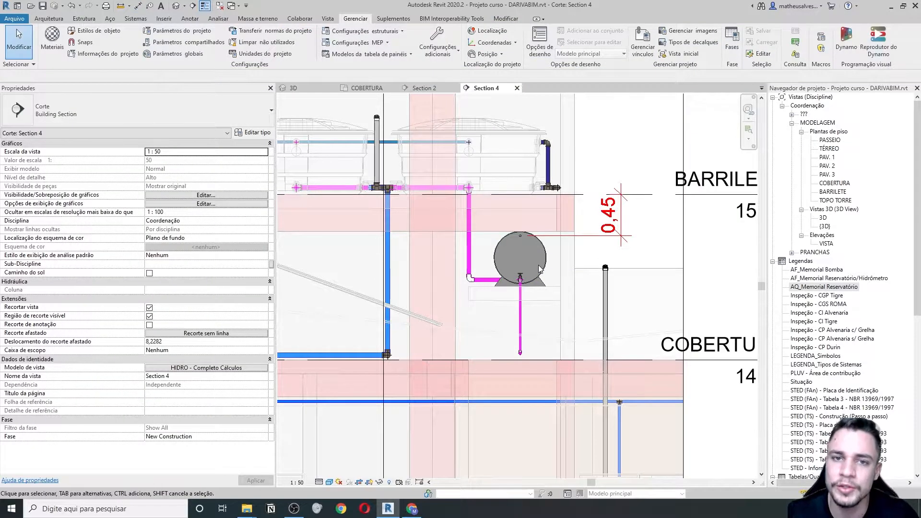
- Pan around Section 4 to review the tanks, the COBERTURA 14,00 level and the 0,45 dimension
middle_drag(547, 236, 523, 292)
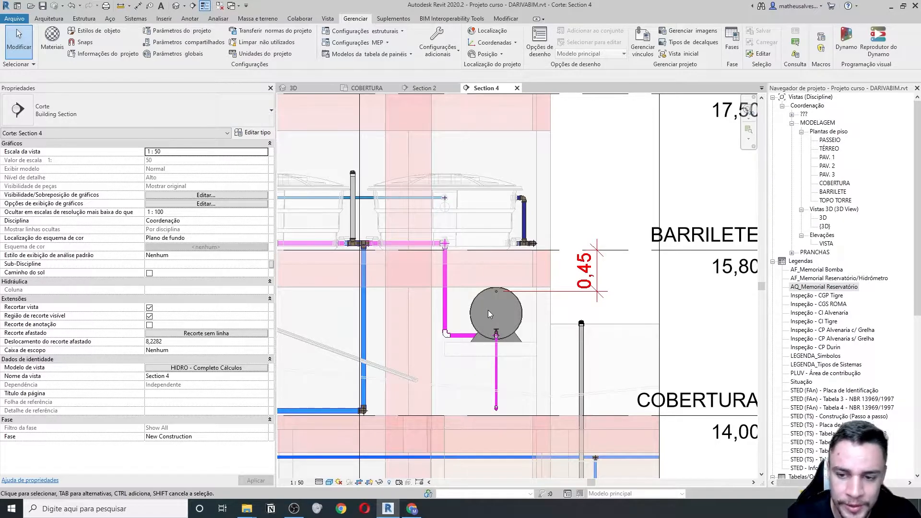
middle_drag(490, 192, 484, 264)
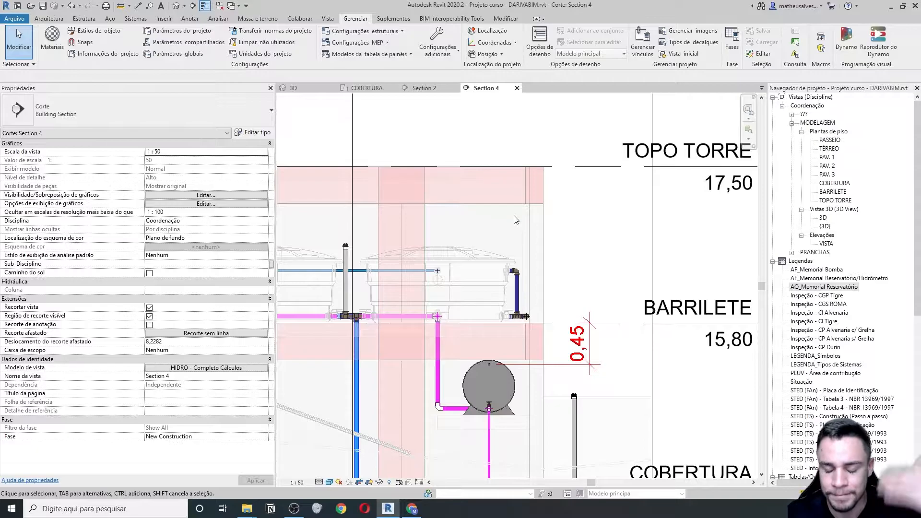
middle_drag(518, 377, 490, 342)
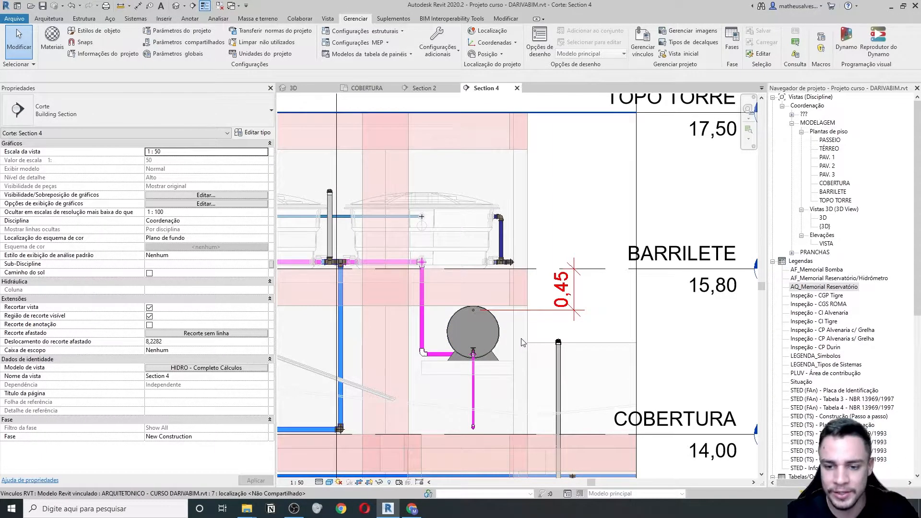
middle_drag(515, 342, 508, 330)
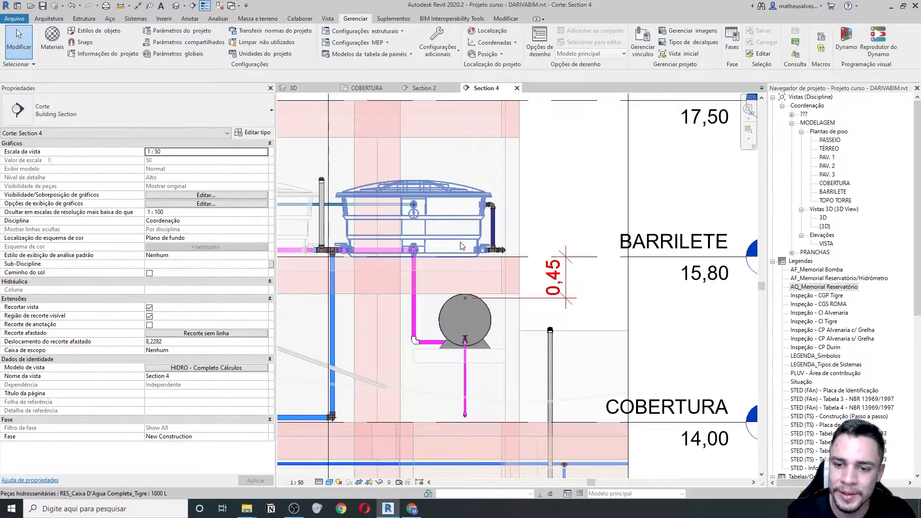
scroll(532, 288, up, 1)
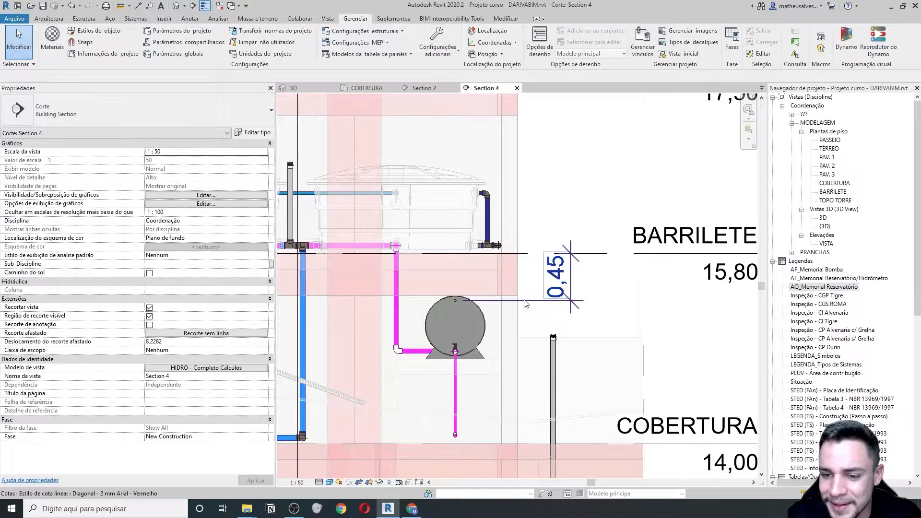
middle_drag(481, 289, 505, 292)
middle_drag(533, 336, 530, 315)
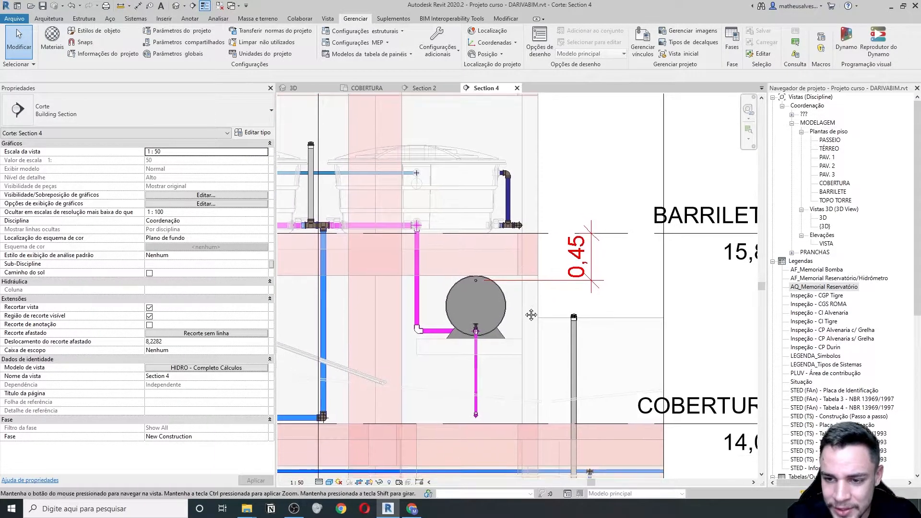
click(574, 279)
key(Escape)
scroll(484, 323, down, 2)
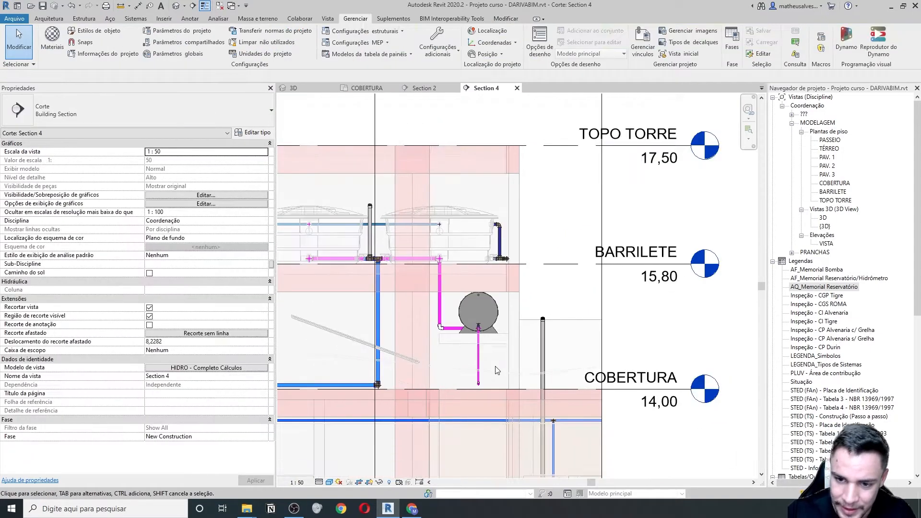
middle_drag(443, 361, 458, 367)
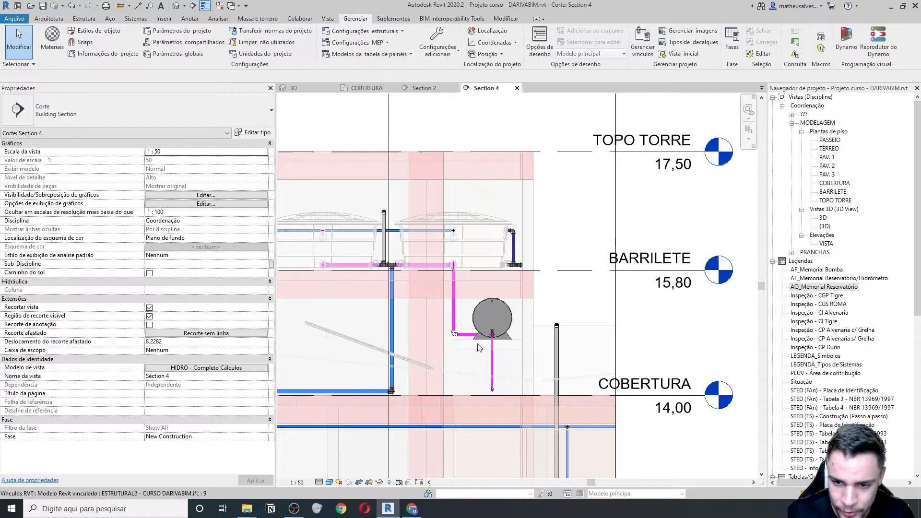
- Start a DI dimension near the tank and boiler, then cancel the pending 2,67 dimension
key(d)
key(i)
scroll(306, 326, up, 3)
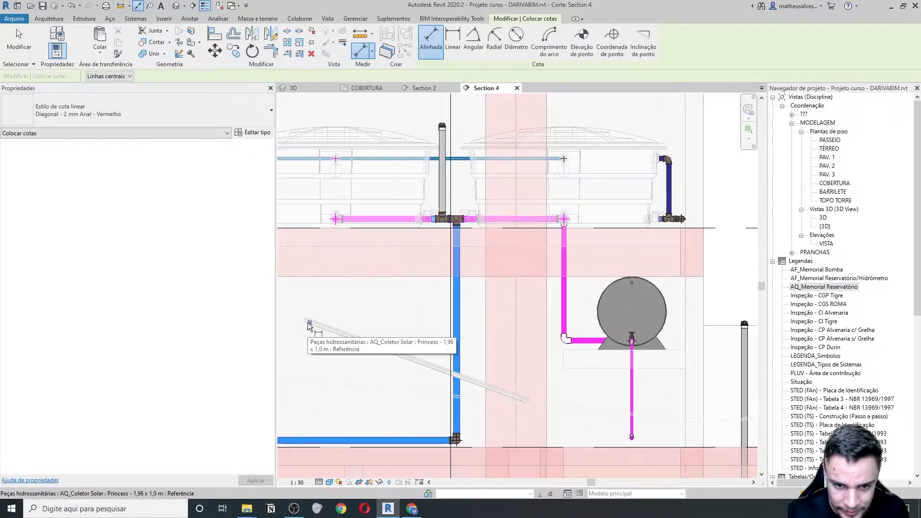
middle_drag(454, 308, 391, 331)
scroll(532, 312, down, 2)
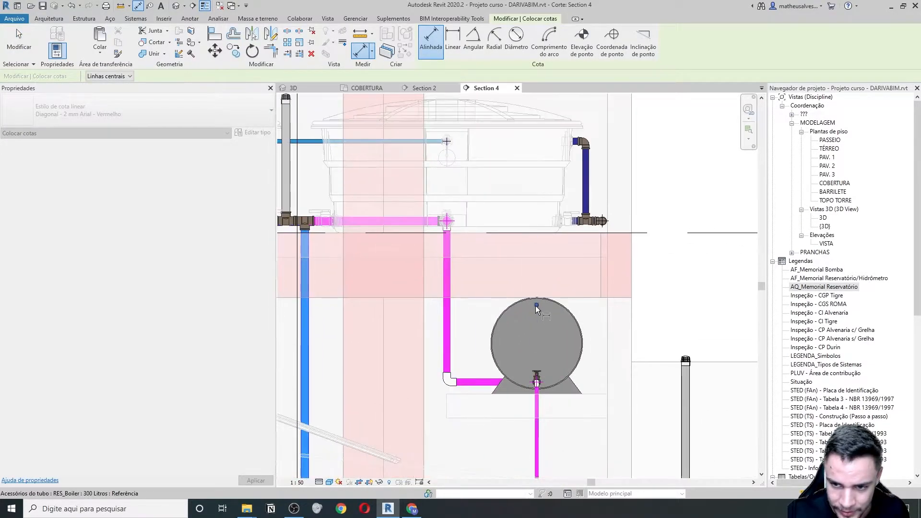
key(Escape)
key(Escape)
scroll(345, 346, up, 2)
middle_drag(345, 346, 374, 333)
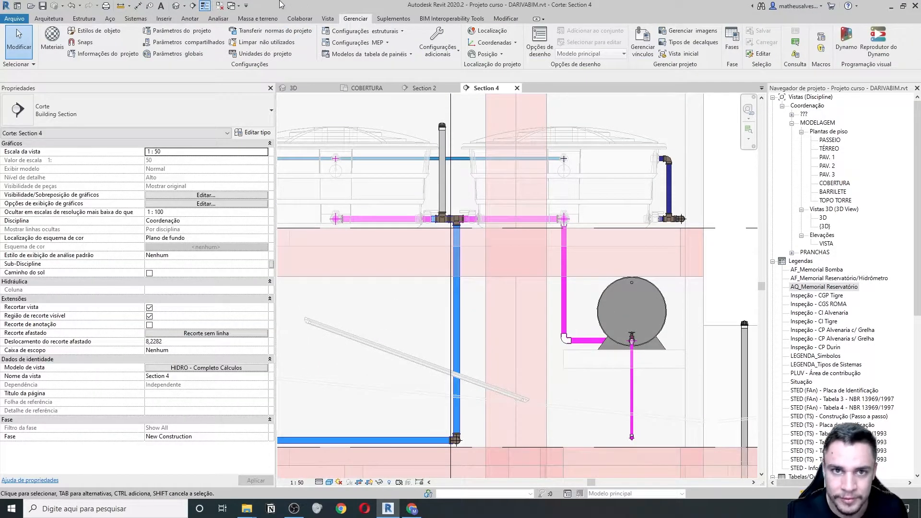
- Bring up the Vista tab and select the slanted solar collector
click(327, 18)
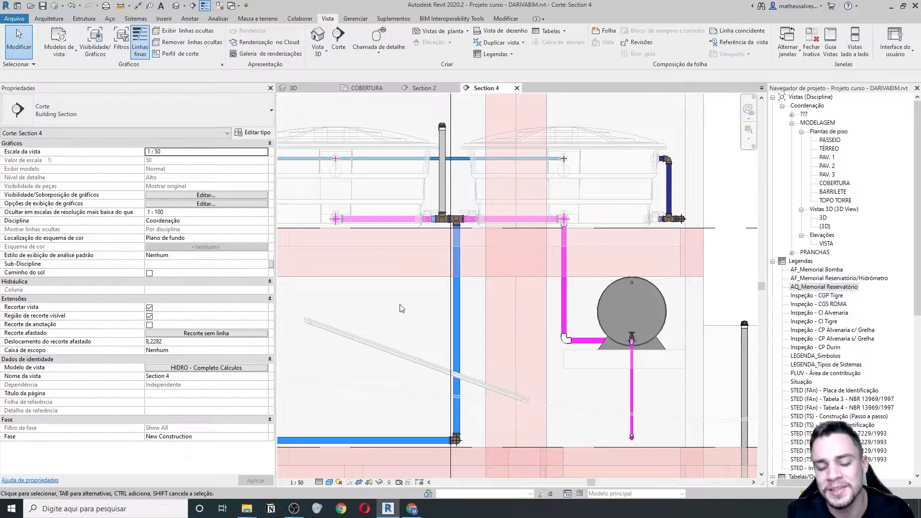
middle_drag(387, 312, 416, 303)
click(358, 320)
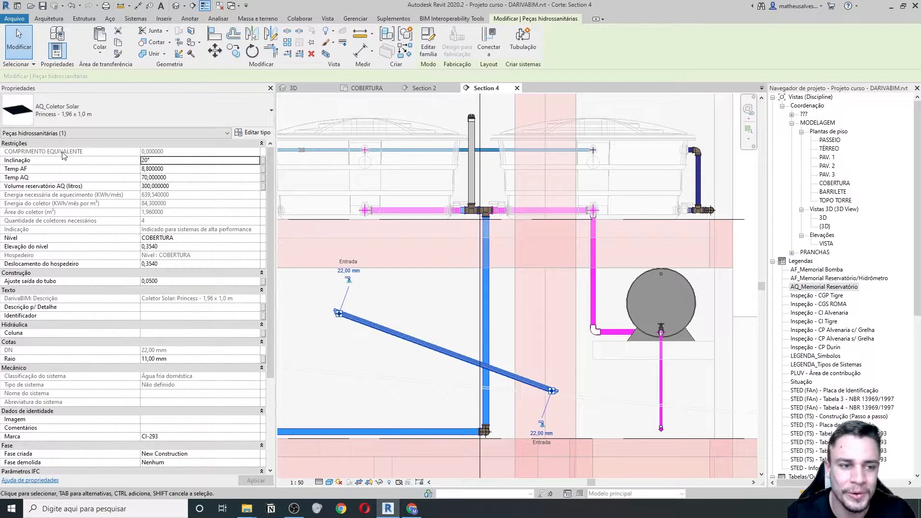
- Read the collector's 20° Inclinação in Properties, deselect it and zoom out to all three levels
mouse_move(31, 162)
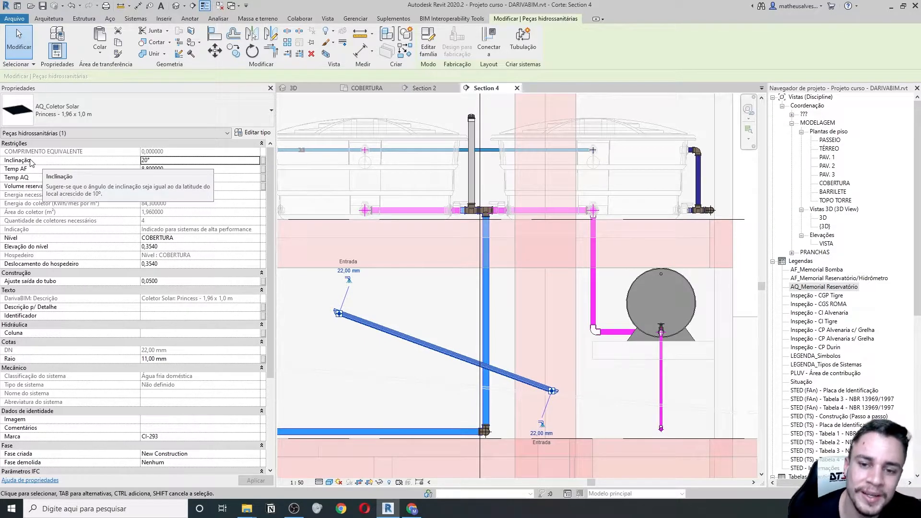
click(324, 407)
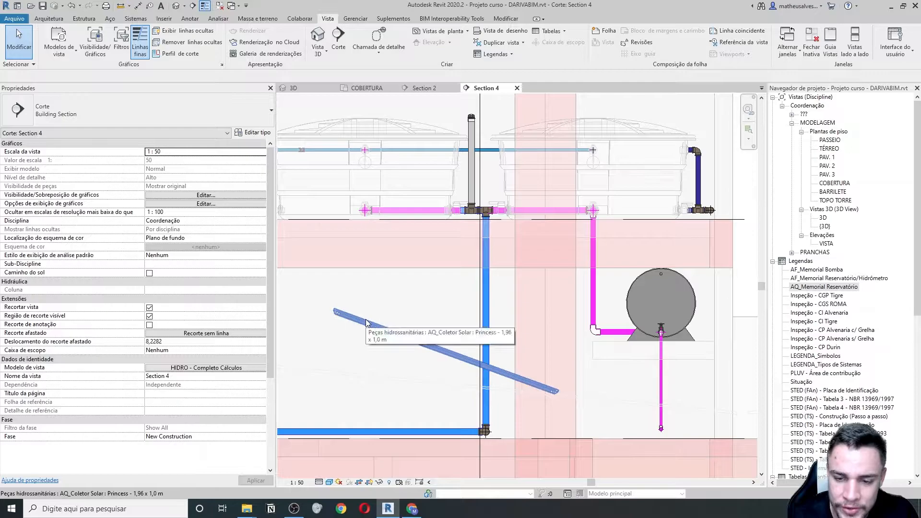
scroll(369, 319, down, 2)
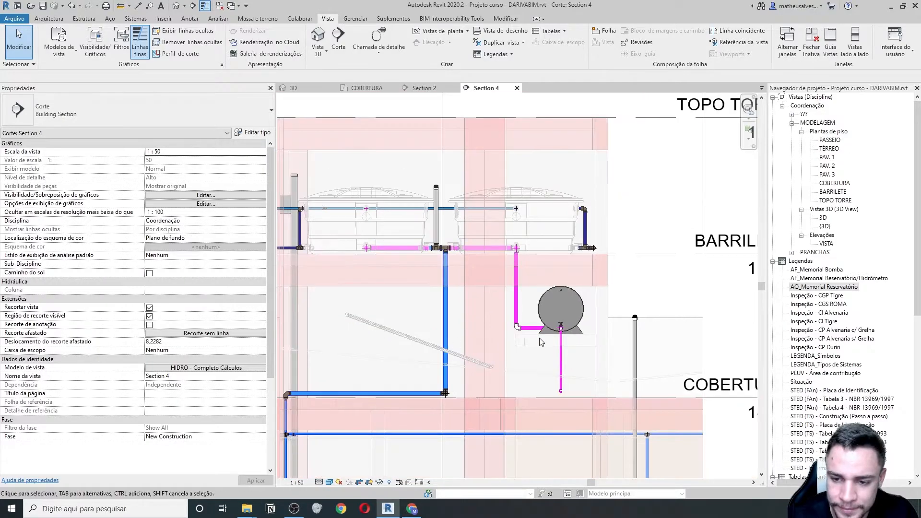
- Toggle the sun path options, open the default {3D} view, then bring up the solar-heater article in Chrome
click(337, 484)
click(370, 358)
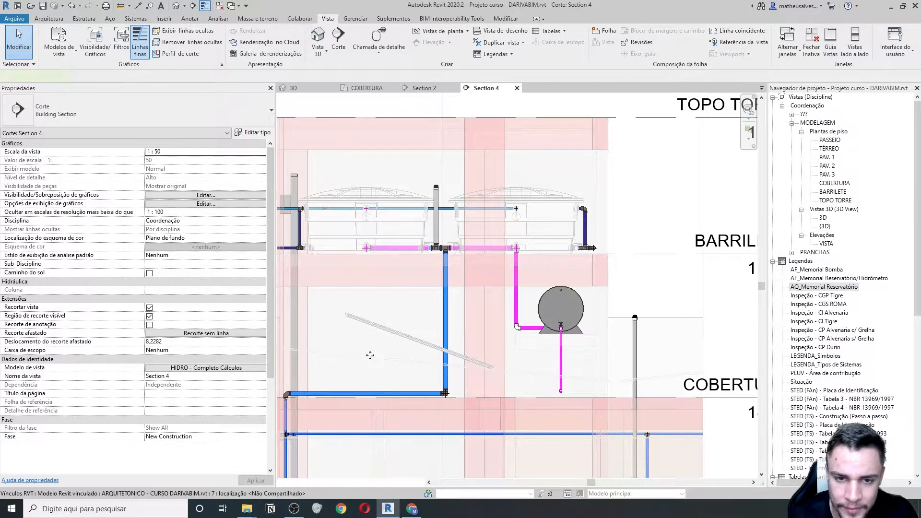
click(367, 88)
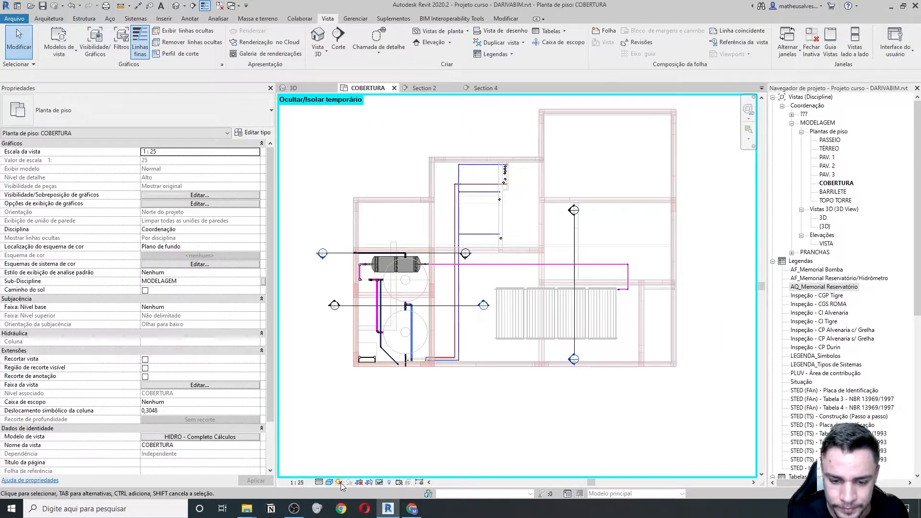
click(294, 87)
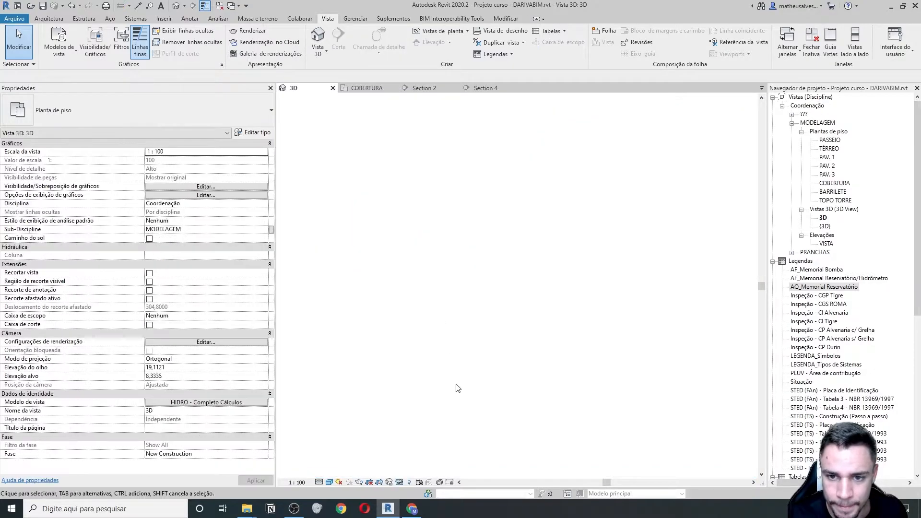
double_click(824, 226)
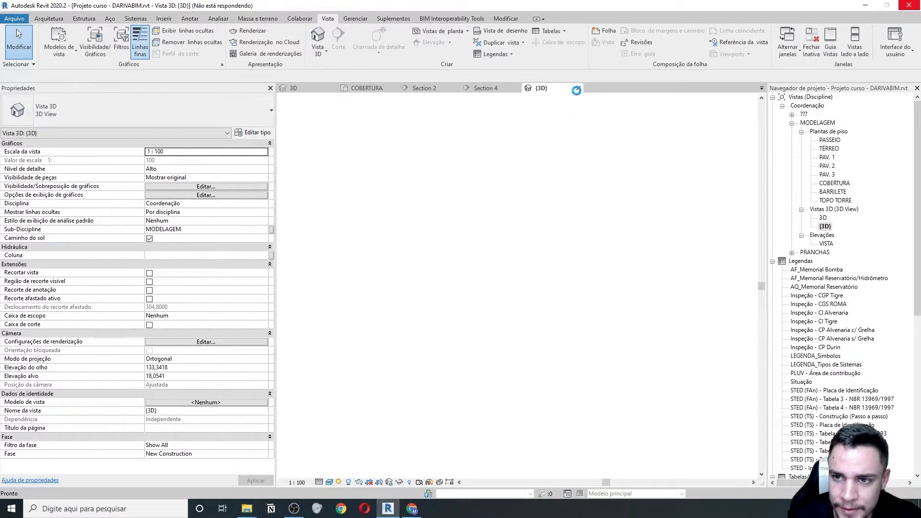
click(412, 509)
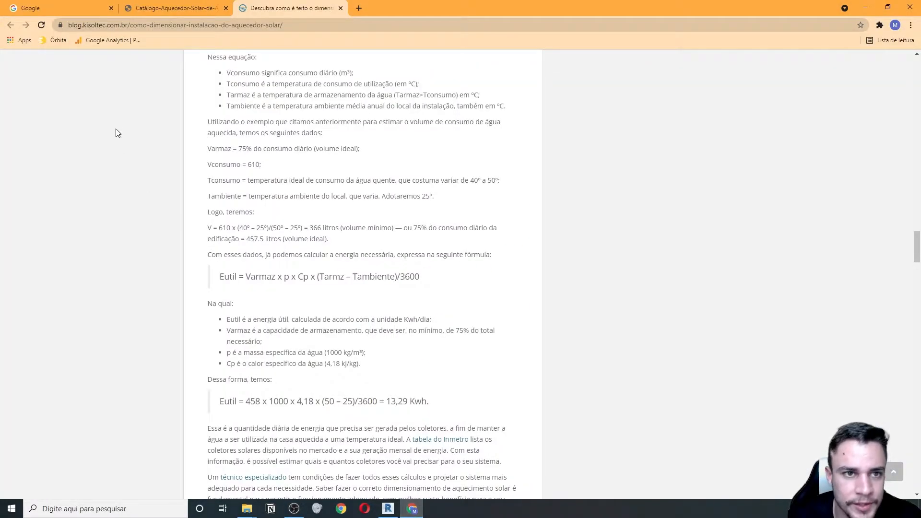
- Search Google for 'longitude cidades', then Alt+Tab back to Revit
click(62, 9)
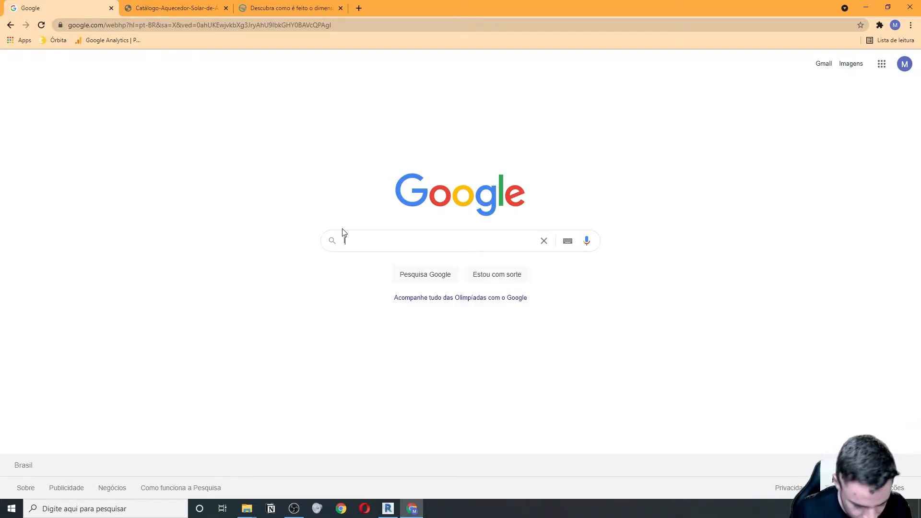
text(lati)
key(BackSpace)
key(BackSpace)
key(BackSpace)
key(BackSpace)
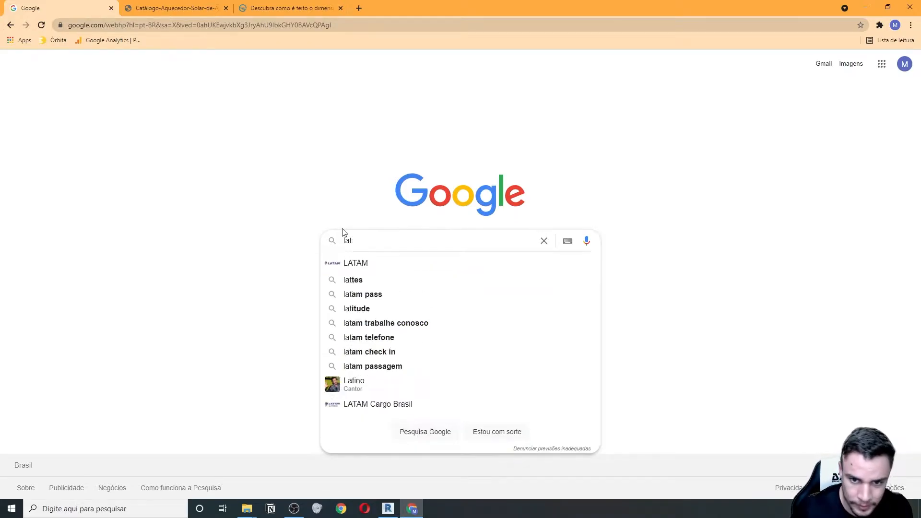
text(long)
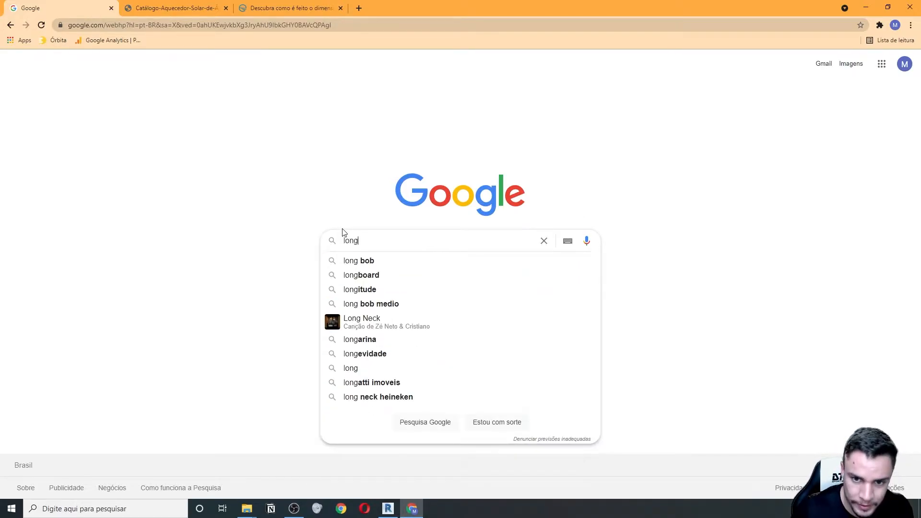
text(itude)
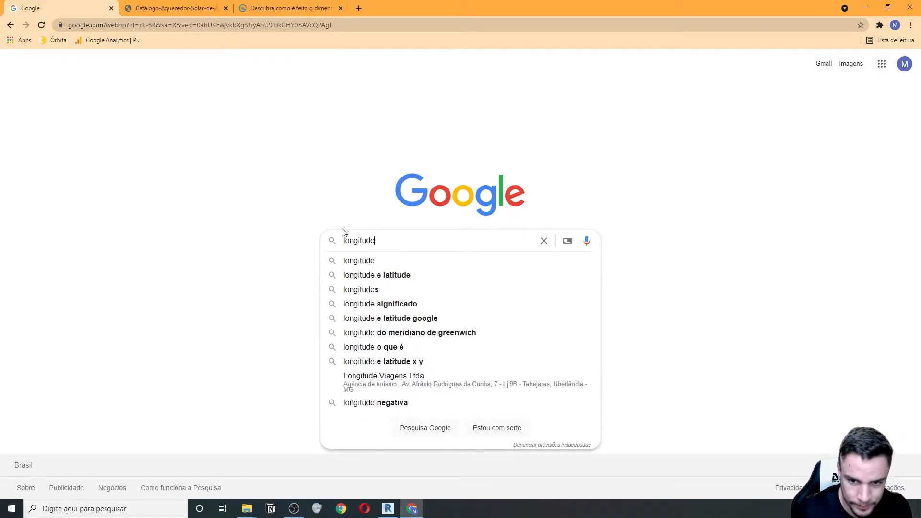
text( cidades)
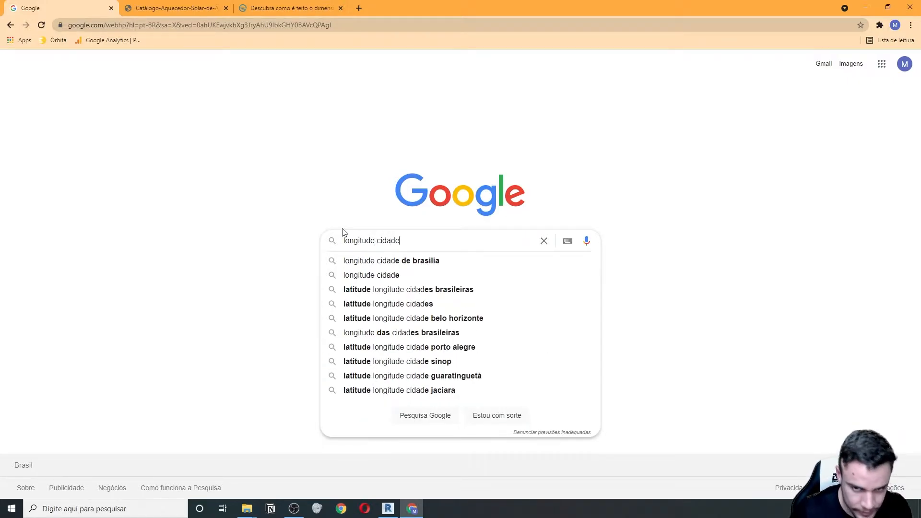
key(Return)
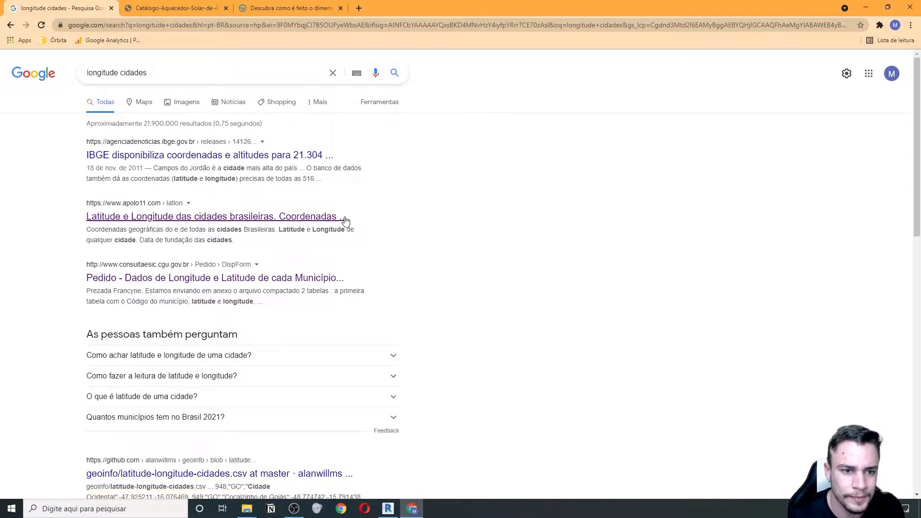
key(alt+Tab)
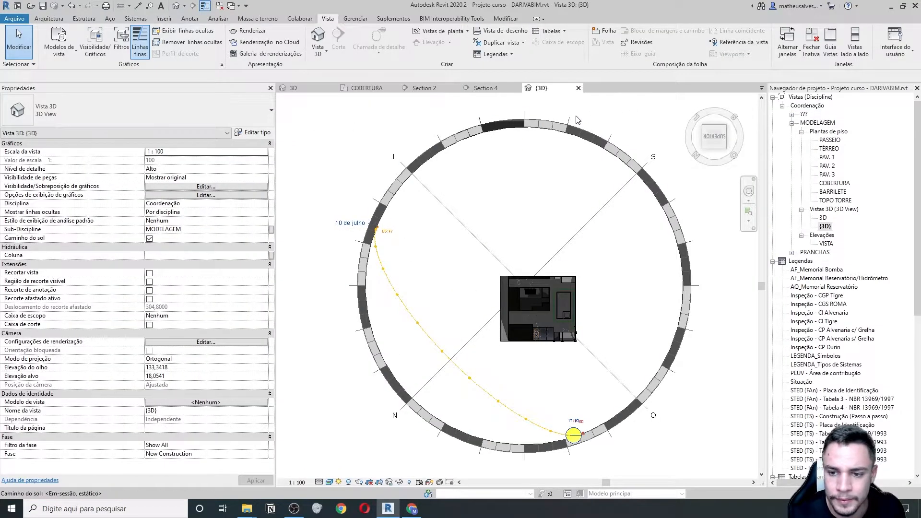
middle_drag(586, 420, 546, 366)
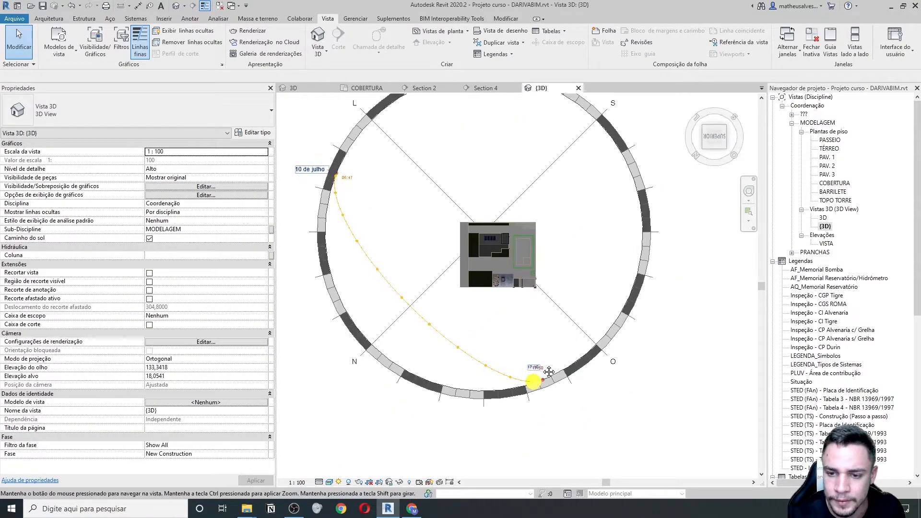
click(339, 482)
click(374, 448)
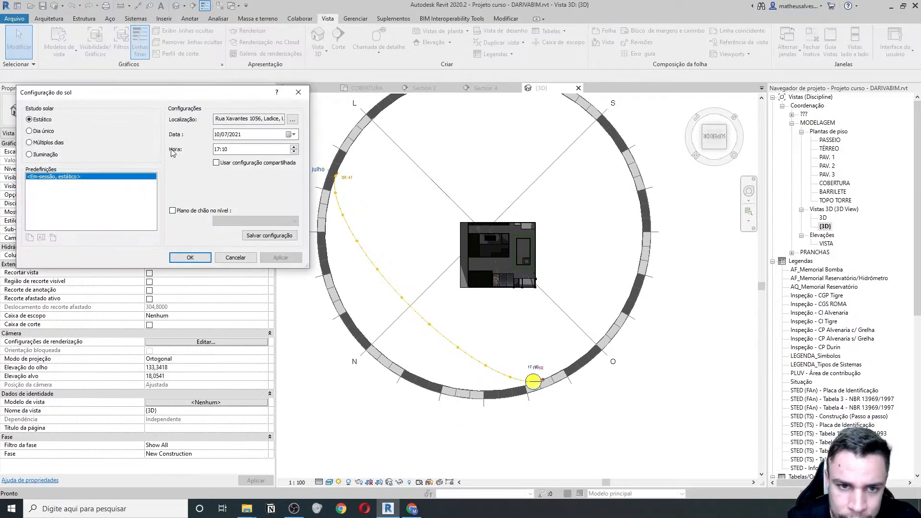
click(292, 120)
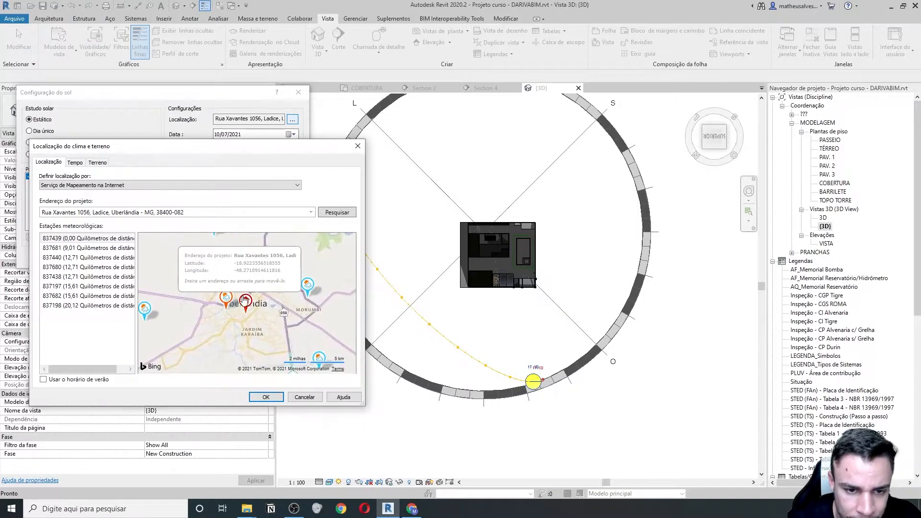
scroll(244, 294, up, 2)
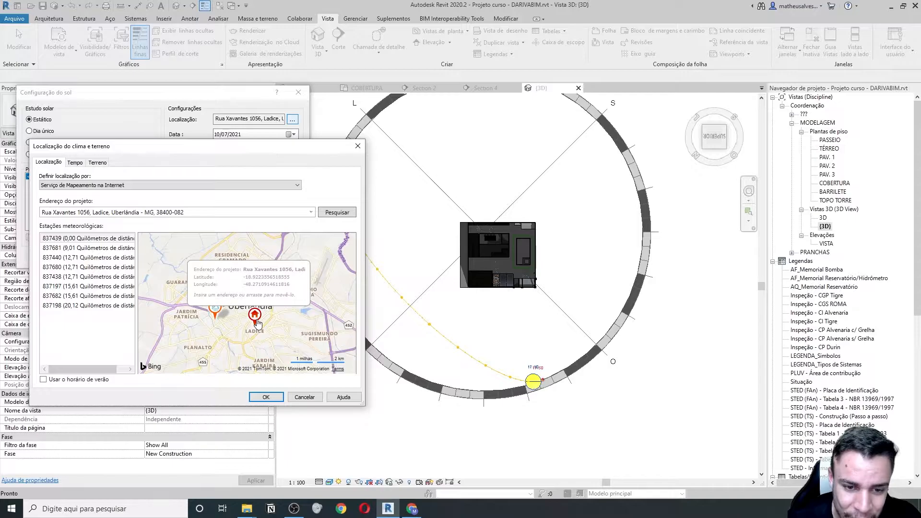
scroll(257, 324, up, 2)
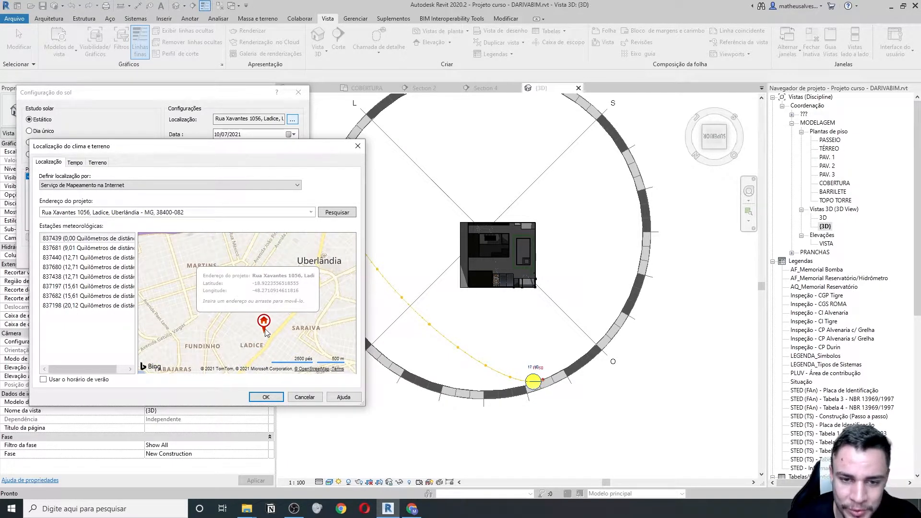
click(265, 397)
click(298, 92)
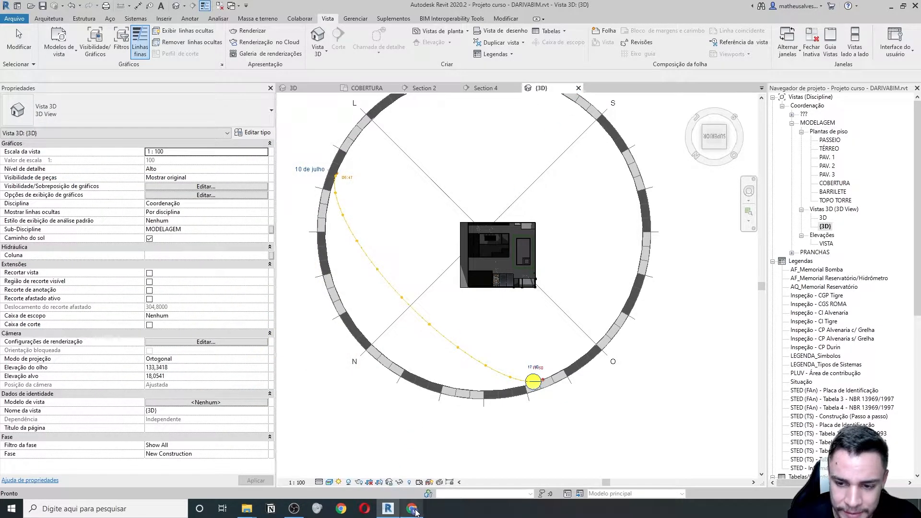
mouse_move(415, 512)
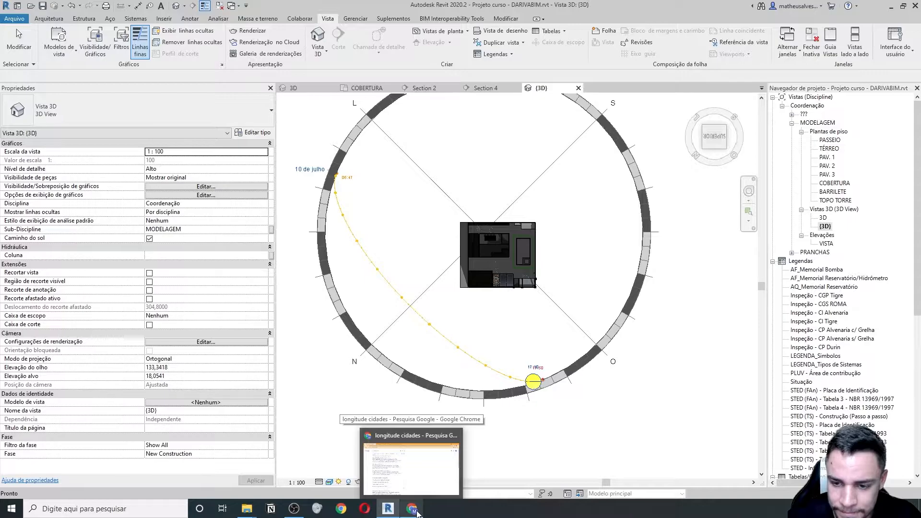
- Change the Google search to 'latitude cidades'
click(420, 480)
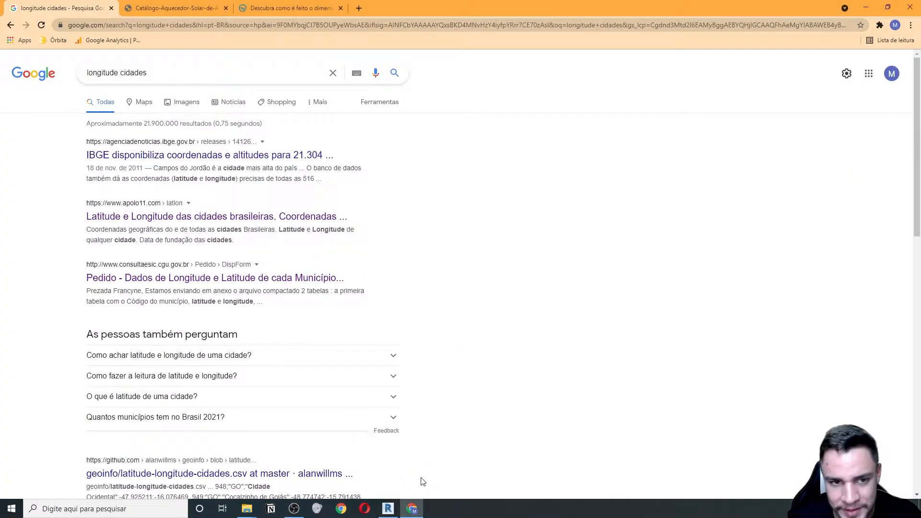
click(154, 73)
double_click(104, 73)
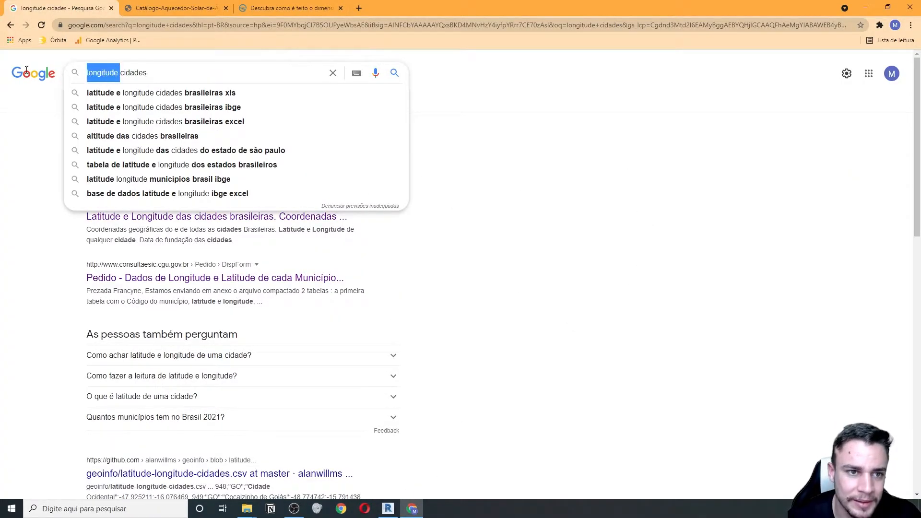
key(BackSpace)
text(latitude)
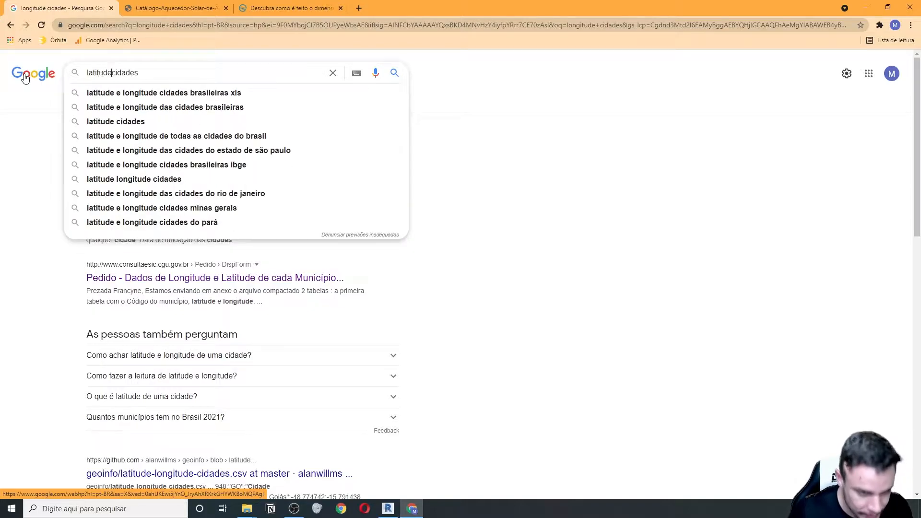
key(Return)
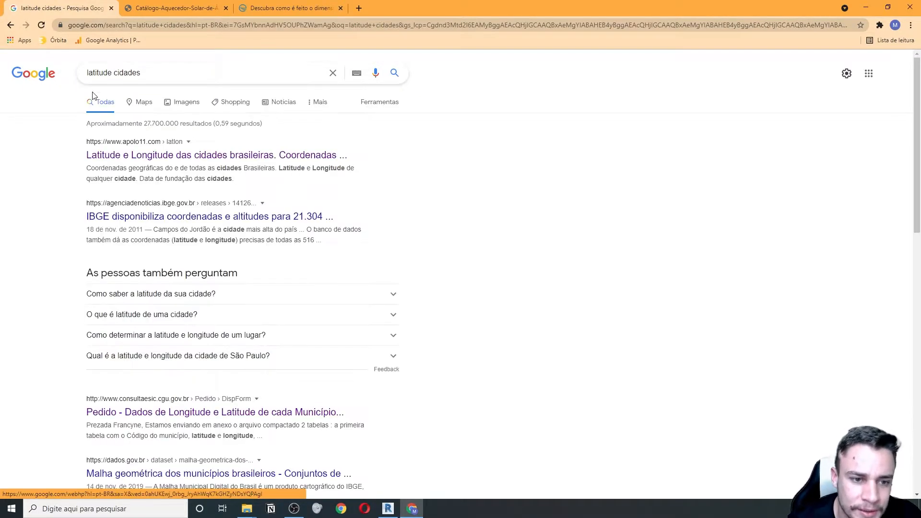
- Get Agua_Branca / Alagoas coordinates from the Apolo11 page, then close the tab and minimize Chrome
middle_click(118, 158)
click(174, 7)
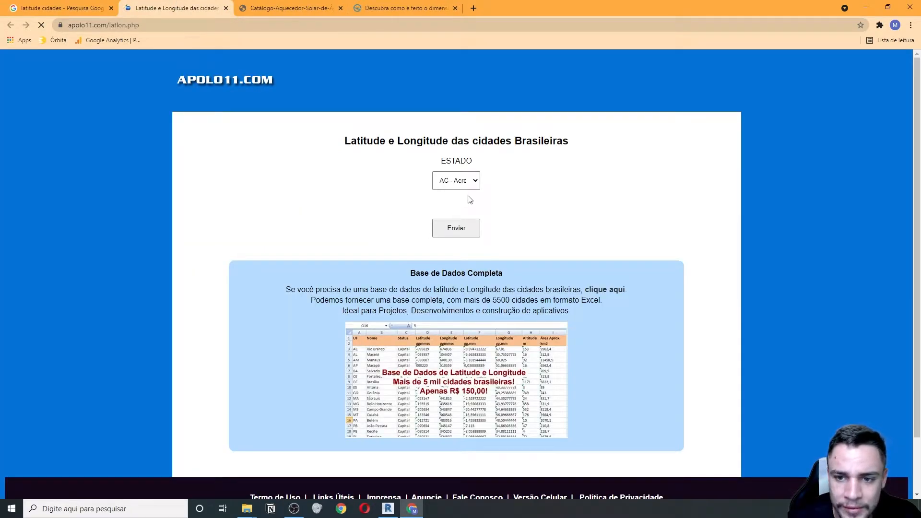
click(470, 181)
click(475, 182)
click(476, 184)
click(477, 203)
click(482, 220)
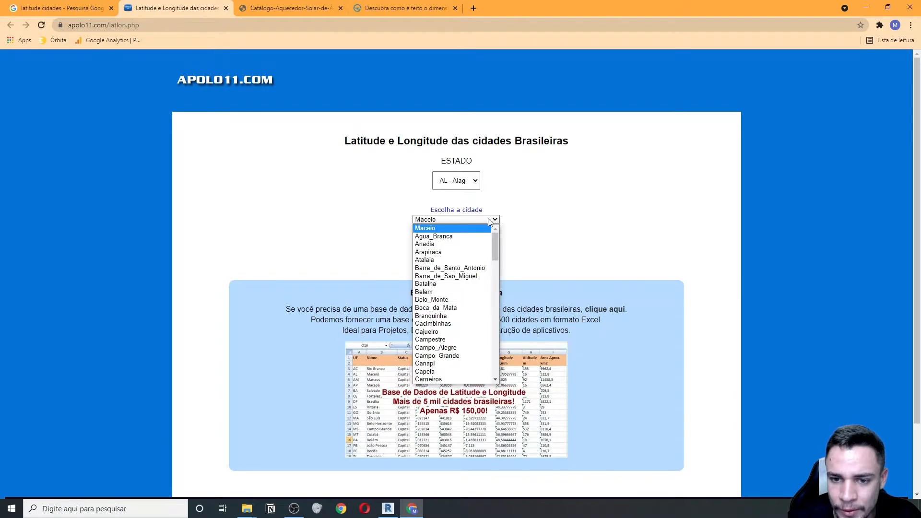
click(434, 236)
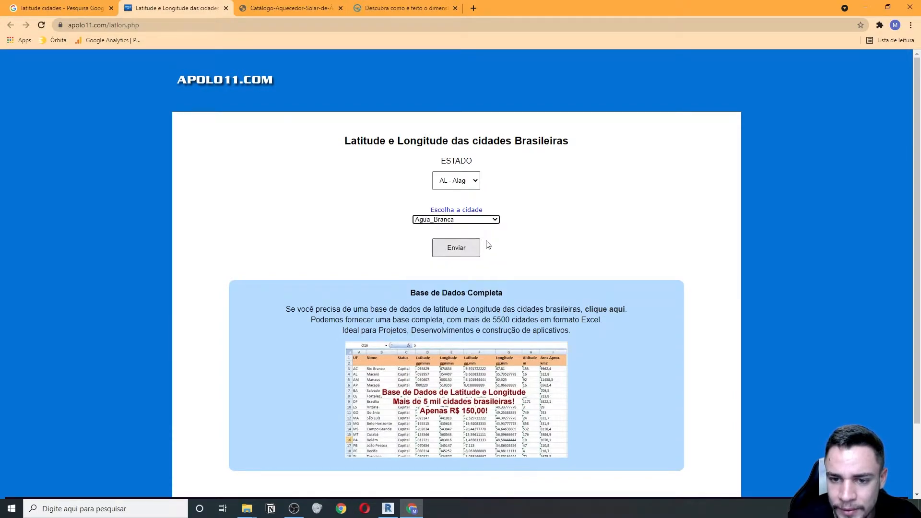
click(456, 247)
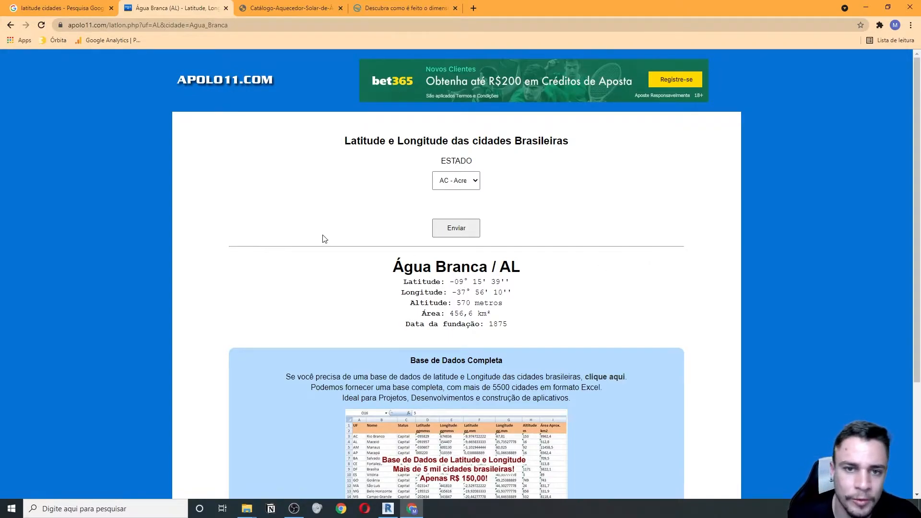
click(226, 9)
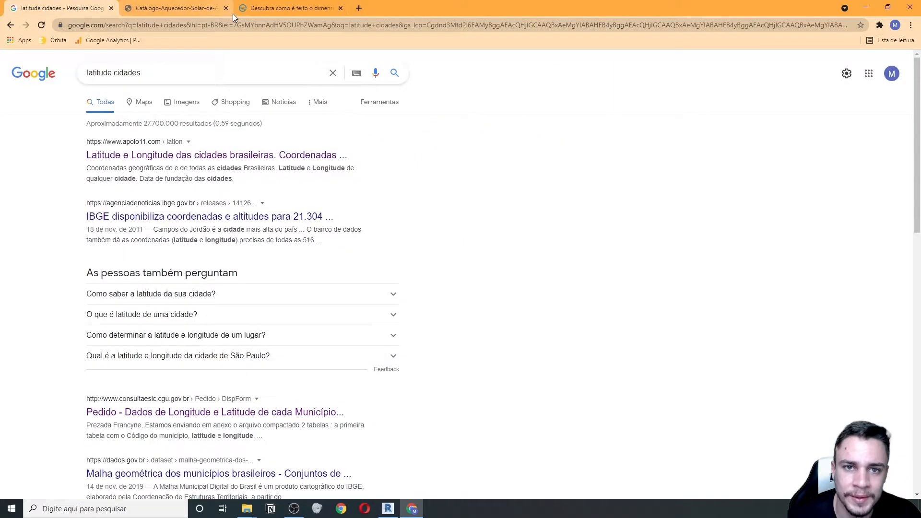
click(869, 11)
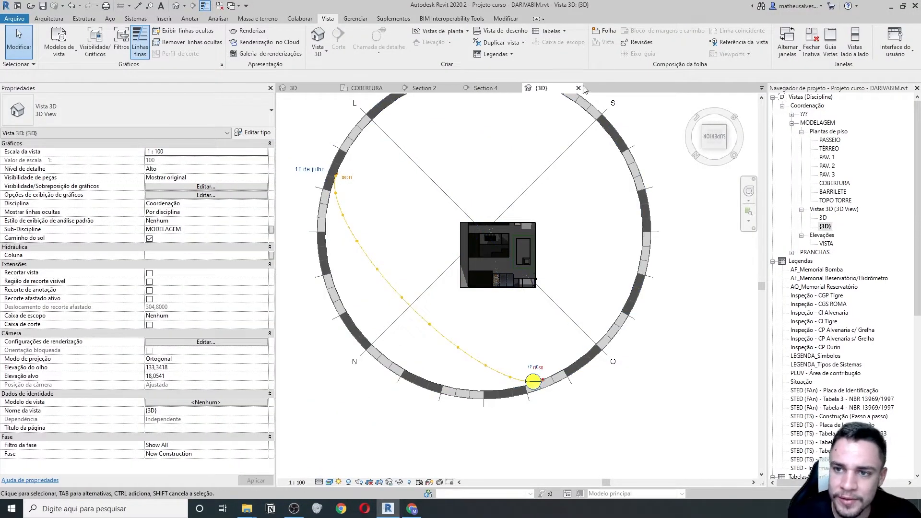
- Close the sun-path {3D} view and select the four solar collectors
click(579, 88)
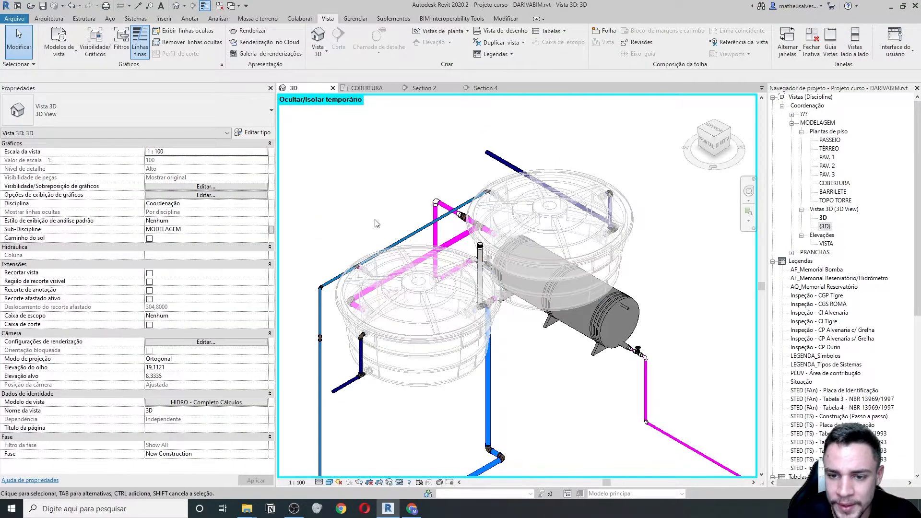
middle_drag(554, 290, 451, 201)
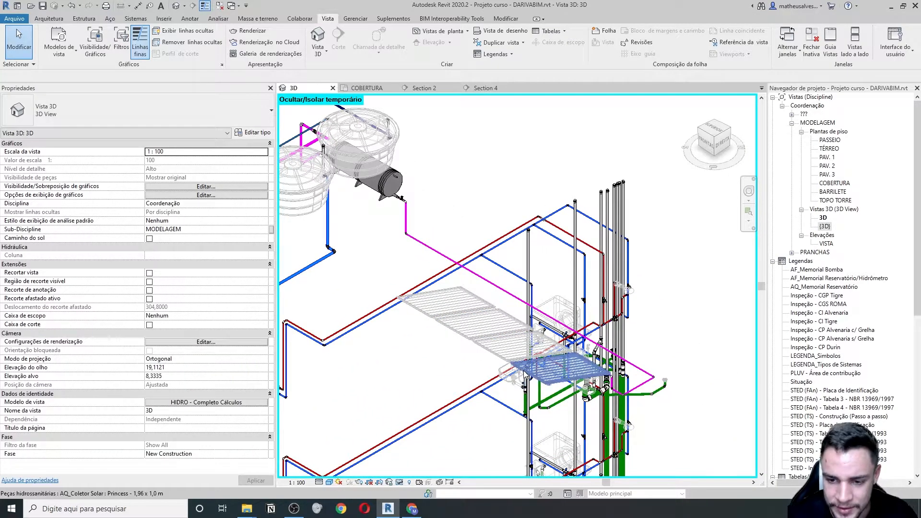
click(523, 376)
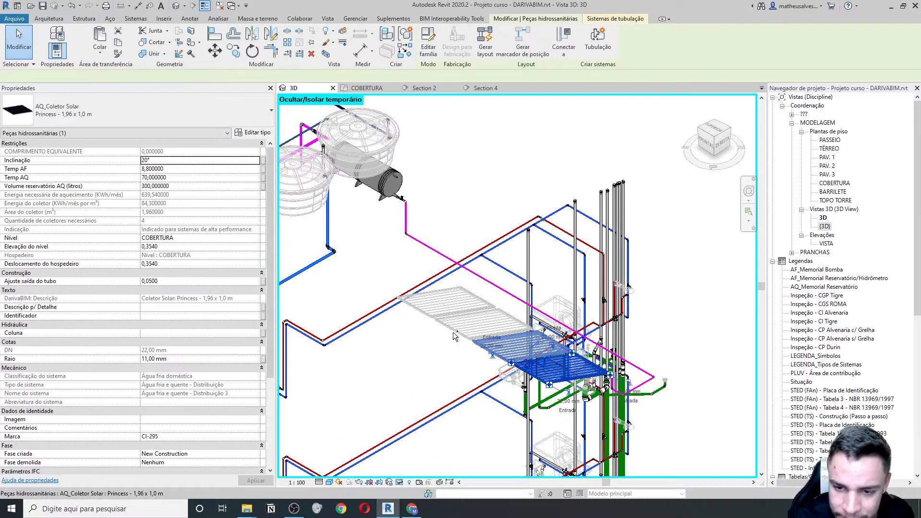
ctrl+click(475, 335)
ctrl+click(425, 318)
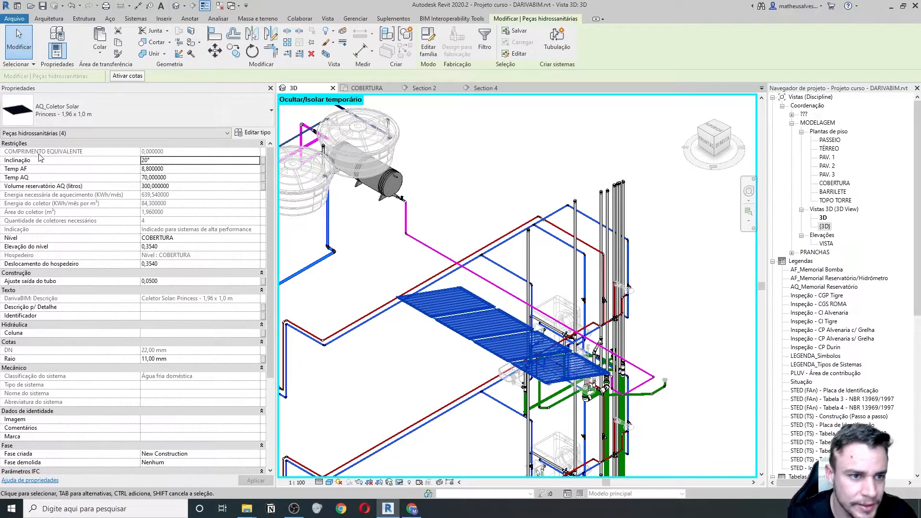
- Enter =10+18,9 as the collectors' Inclinação, tilting them to 29°
click(163, 160)
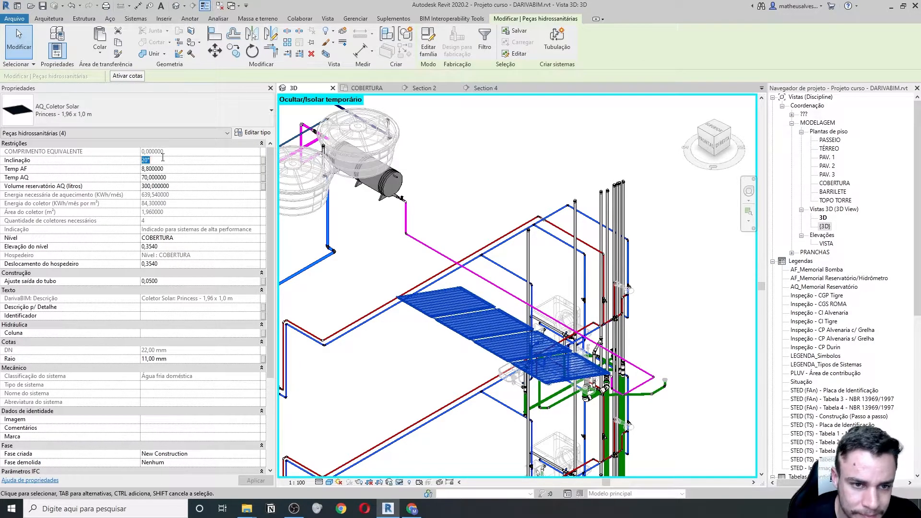
text(=)
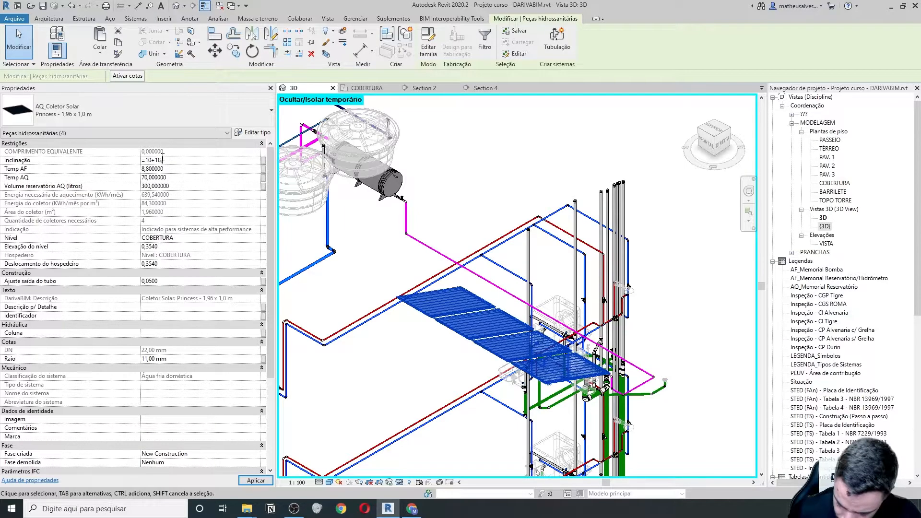
text(10+18,9)
key(Return)
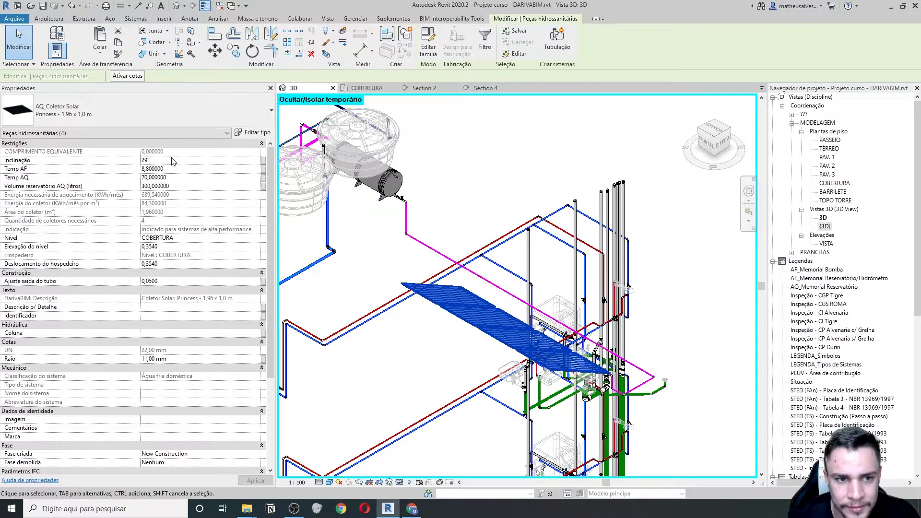
text(=)
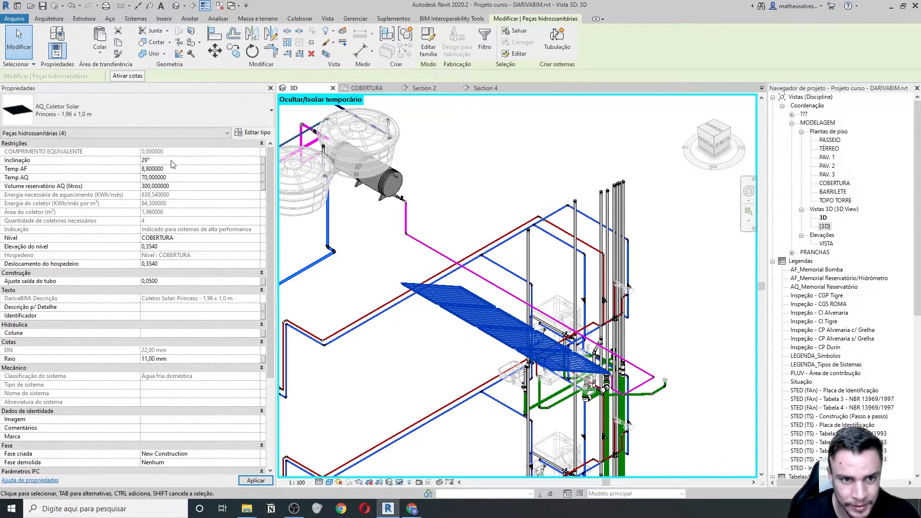
click(444, 365)
middle_drag(435, 340, 351, 279)
scroll(331, 244, up, 2)
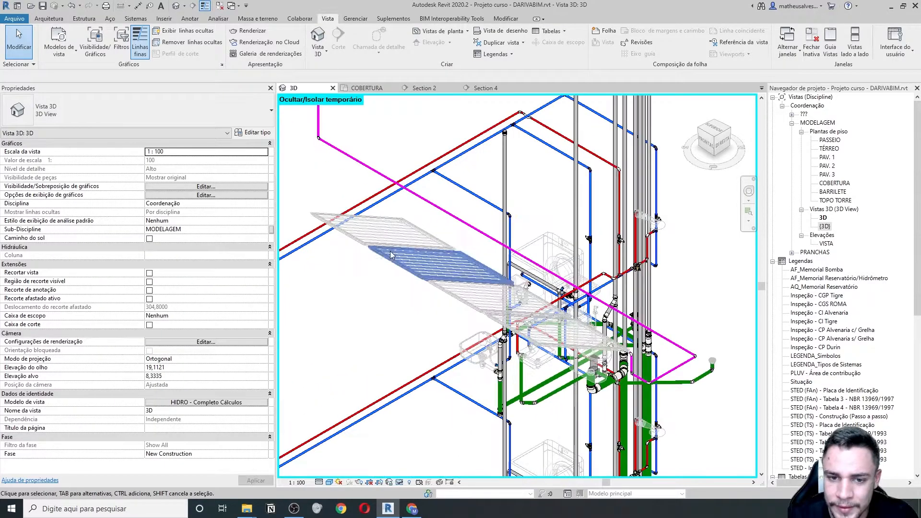
click(499, 89)
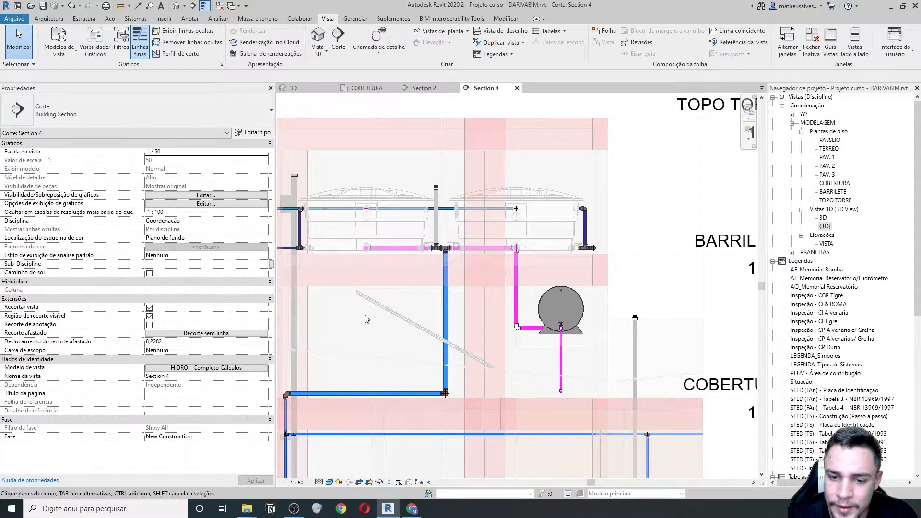
click(357, 292)
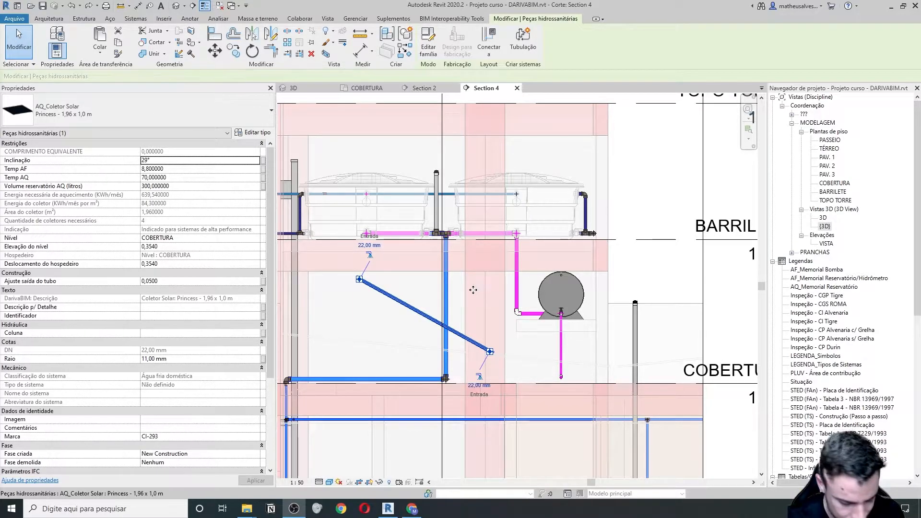
scroll(396, 283, up, 2)
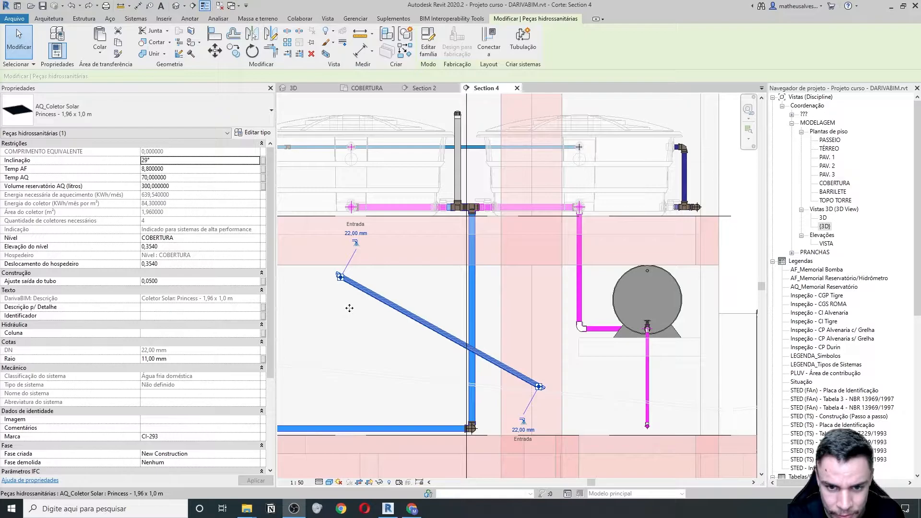
click(380, 328)
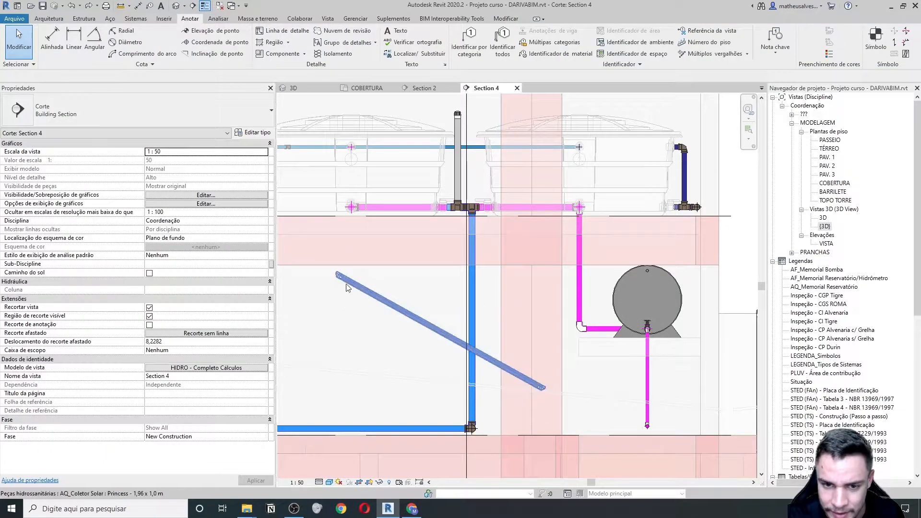
scroll(341, 276, up, 1)
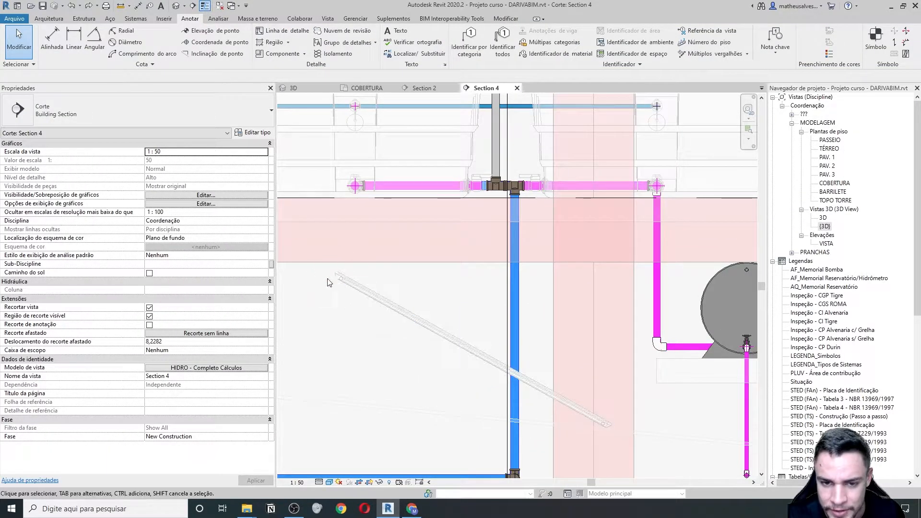
scroll(331, 278, down, 1)
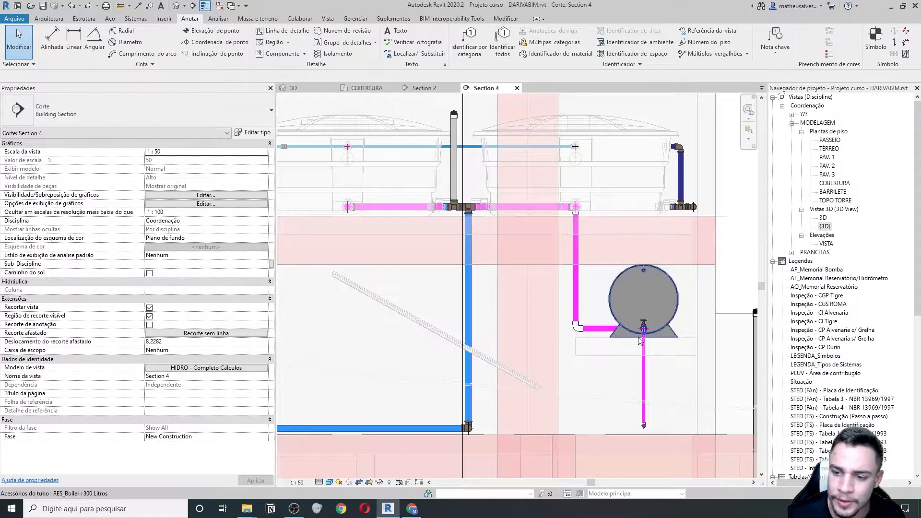
middle_drag(636, 340, 602, 329)
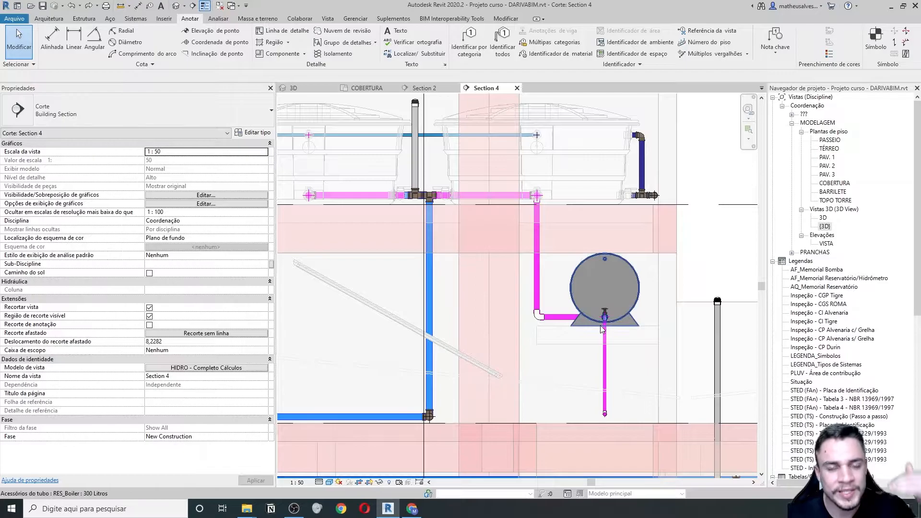
scroll(589, 349, down, 1)
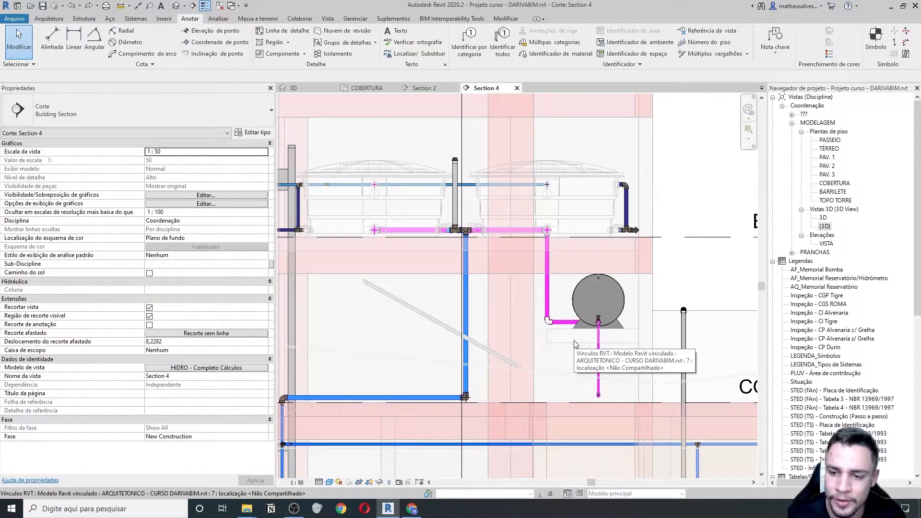
scroll(429, 308, up, 1)
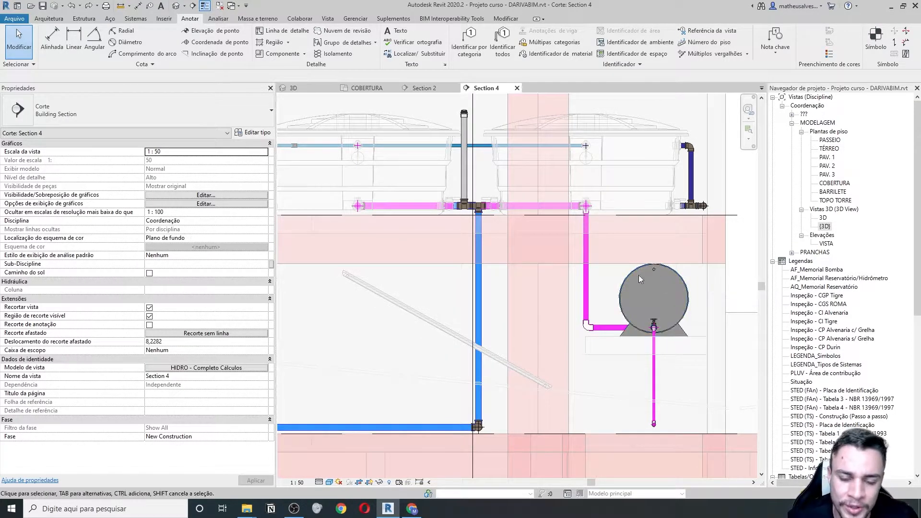
middle_drag(521, 328, 500, 330)
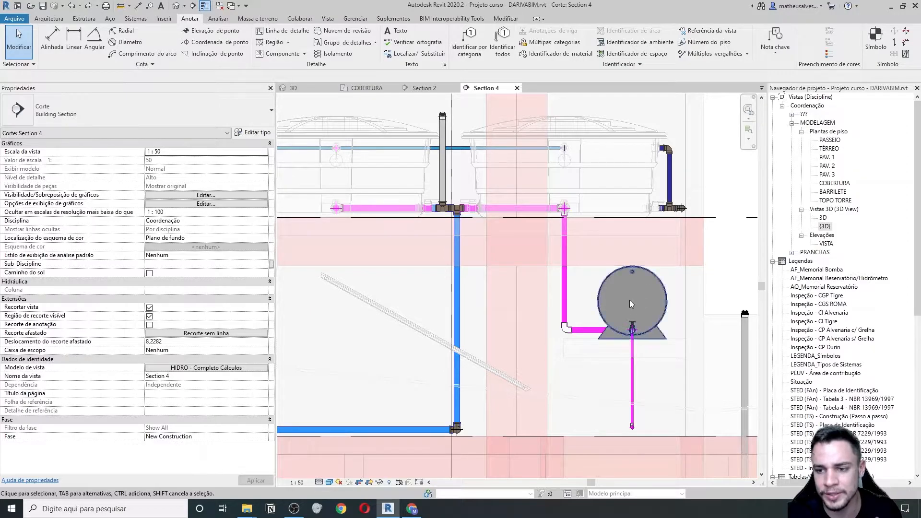
click(410, 318)
key(Escape)
scroll(411, 317, down, 2)
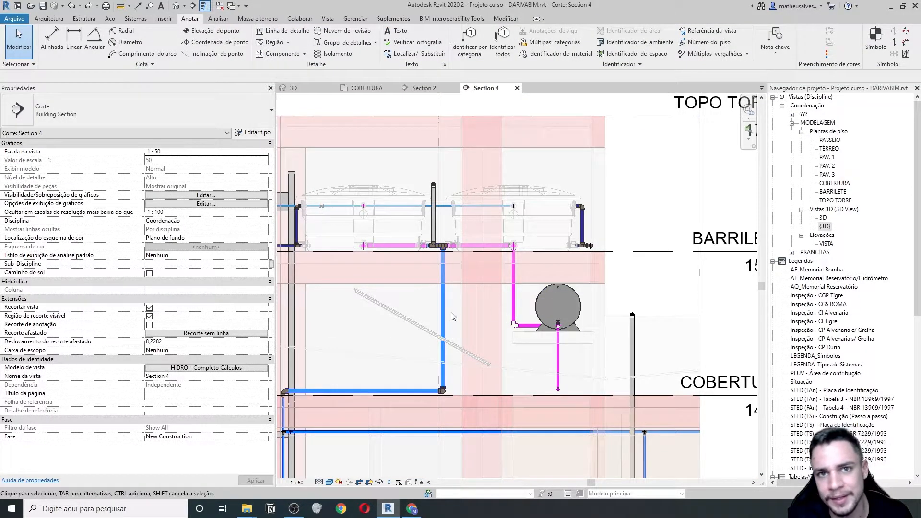
scroll(417, 311, up, 1)
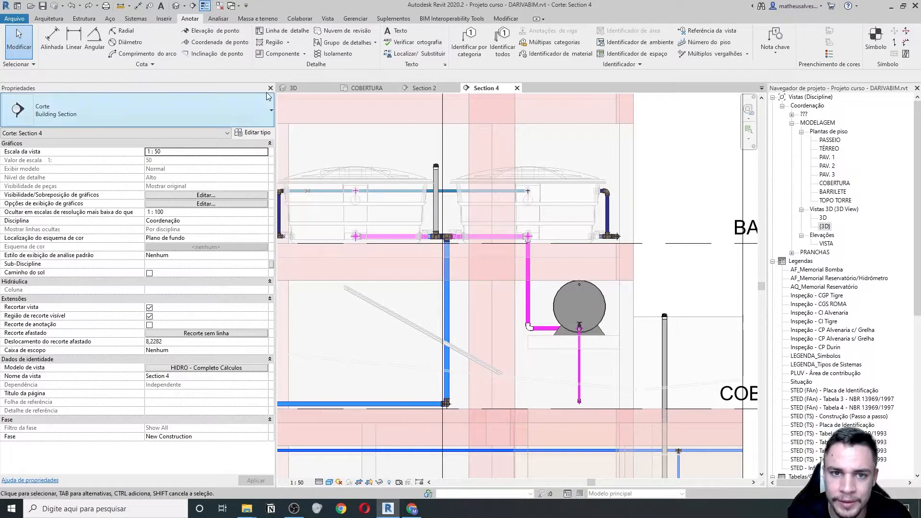
- Switch to the COBERTURA roof plan and frame the row of solar collectors
click(361, 90)
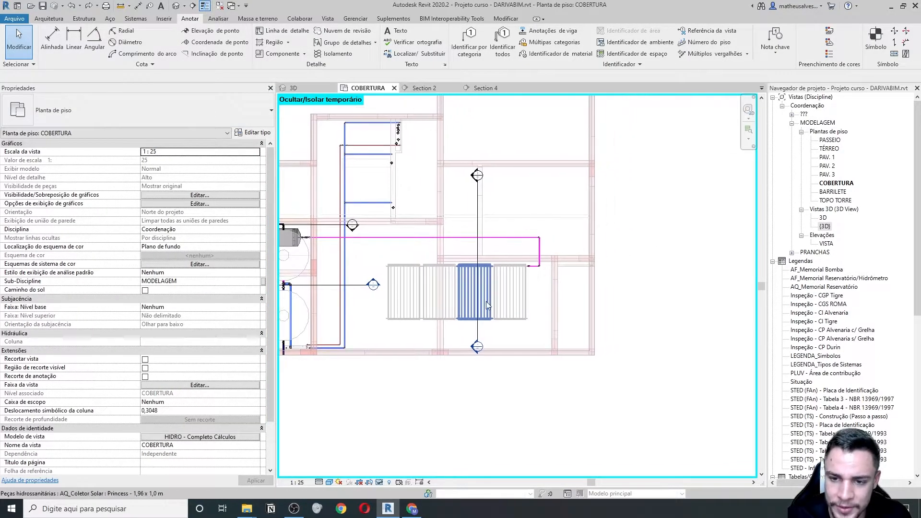
scroll(414, 277, up, 1)
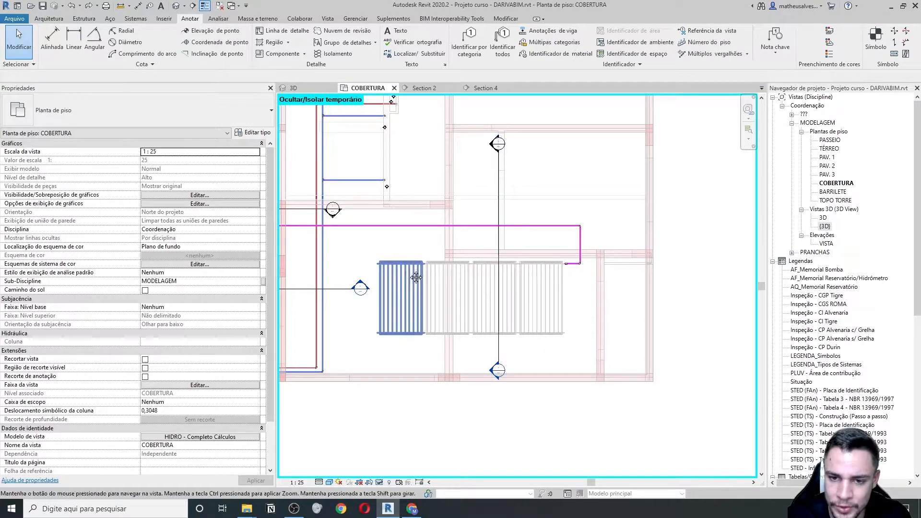
middle_drag(414, 276, 451, 288)
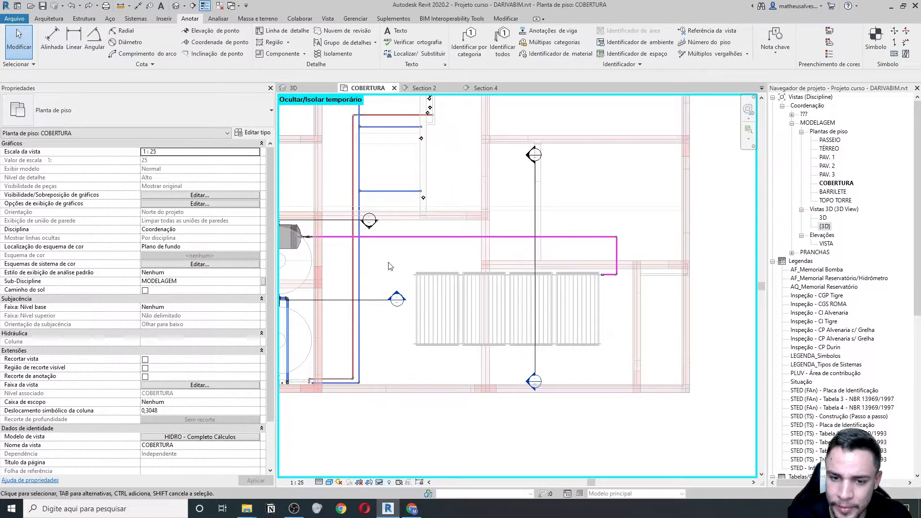
middle_drag(390, 267, 413, 279)
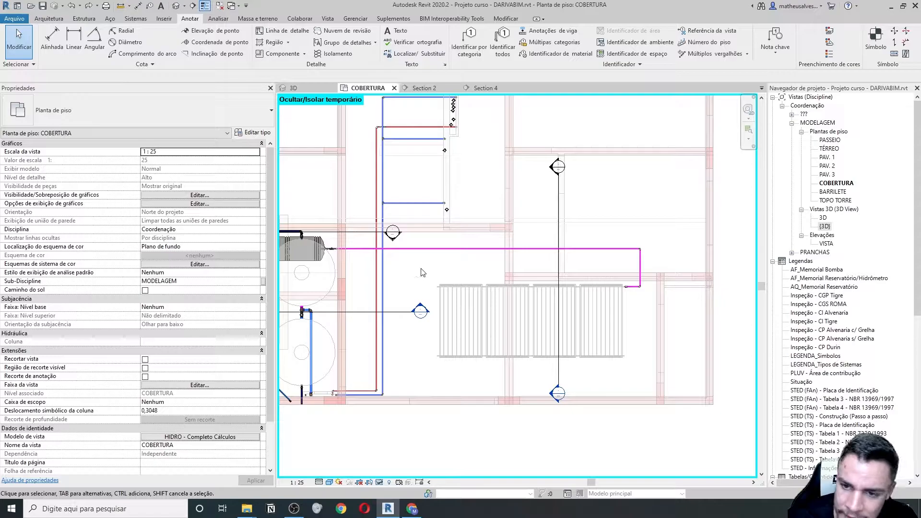
drag(427, 267, 633, 365)
scroll(451, 313, down, 1)
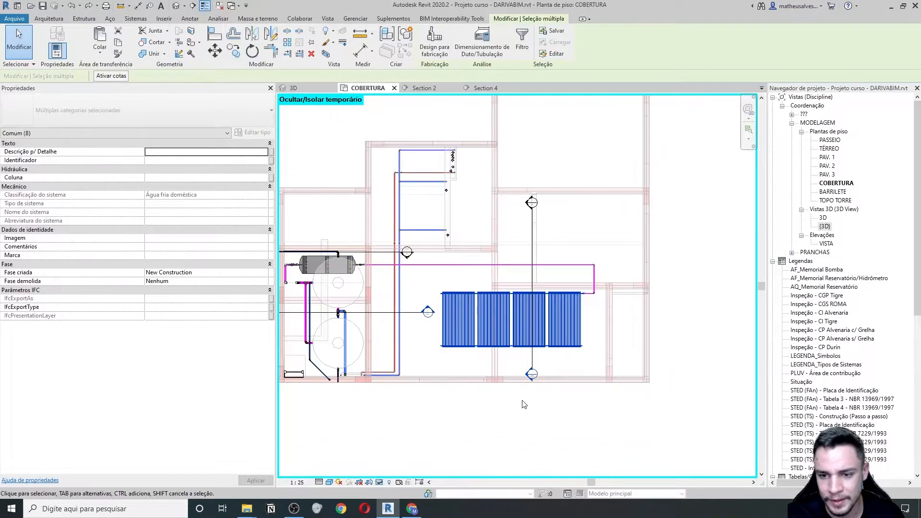
click(522, 404)
- Drag the Section 4 cut line right across the collectors and reopen Section 4
click(530, 237)
click(531, 274)
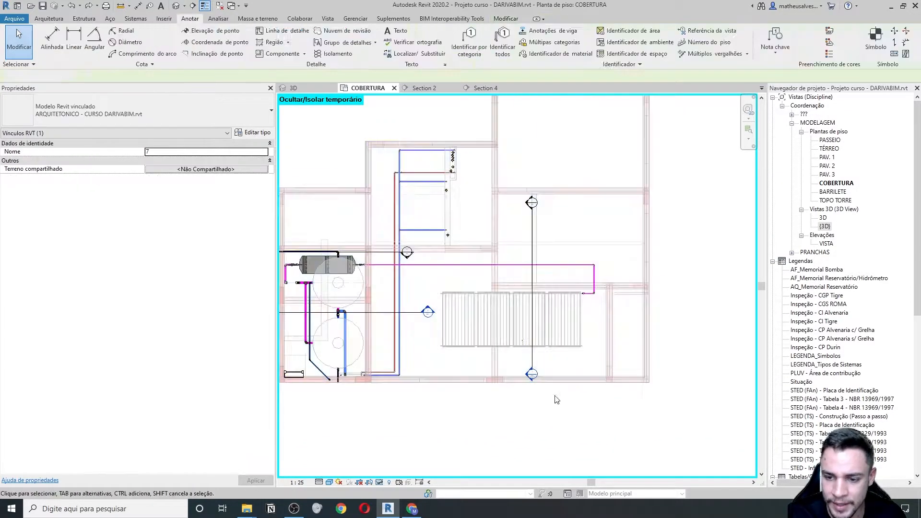
drag(531, 273, 612, 260)
click(590, 411)
double_click(607, 393)
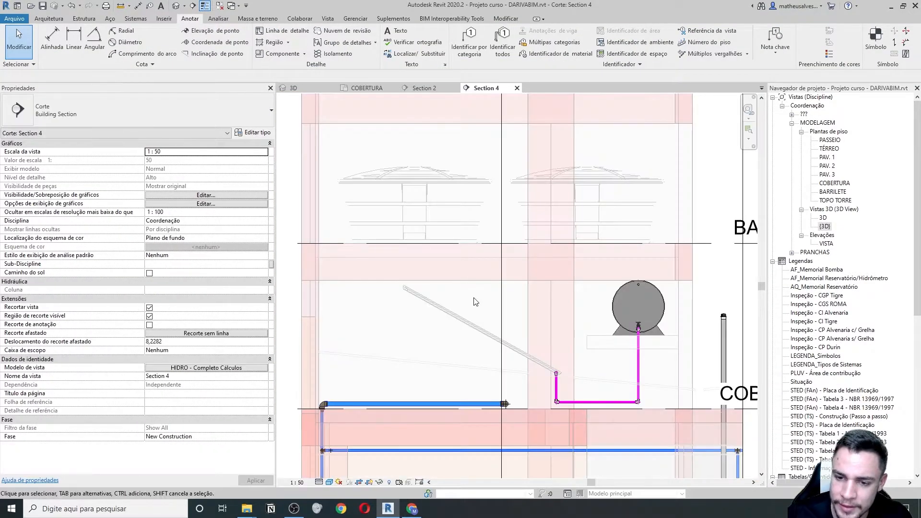
- Nudge the sloped pipe and its fittings two increments to the right
drag(375, 267, 575, 385)
middle_drag(575, 385, 449, 355)
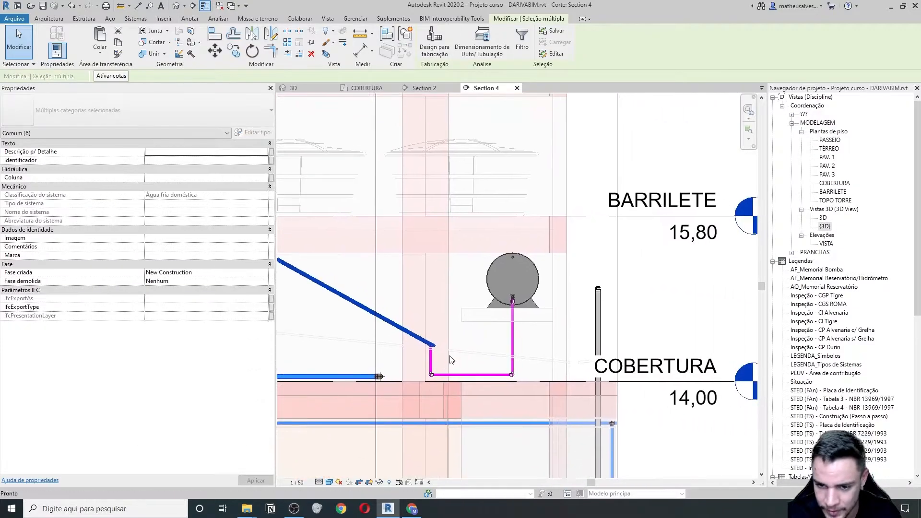
scroll(477, 358, down, 3)
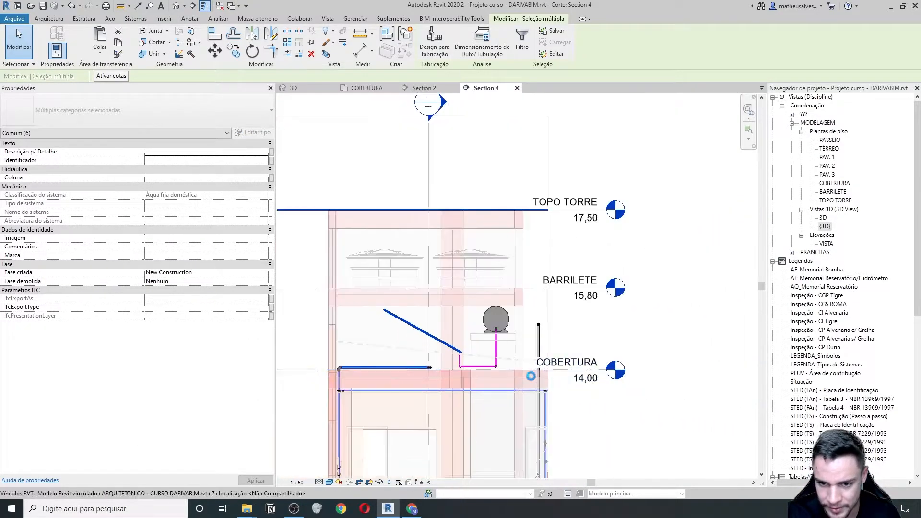
key(Right)
key(Right)
key(Right)
key(Right)
key(Right)
key(Right)
key(Right)
key(Right)
key(Right)
key(Right)
key(Right)
key(Right)
key(Right)
key(Right)
key(Right)
key(Right)
key(Right)
key(Right)
key(Right)
key(Right)
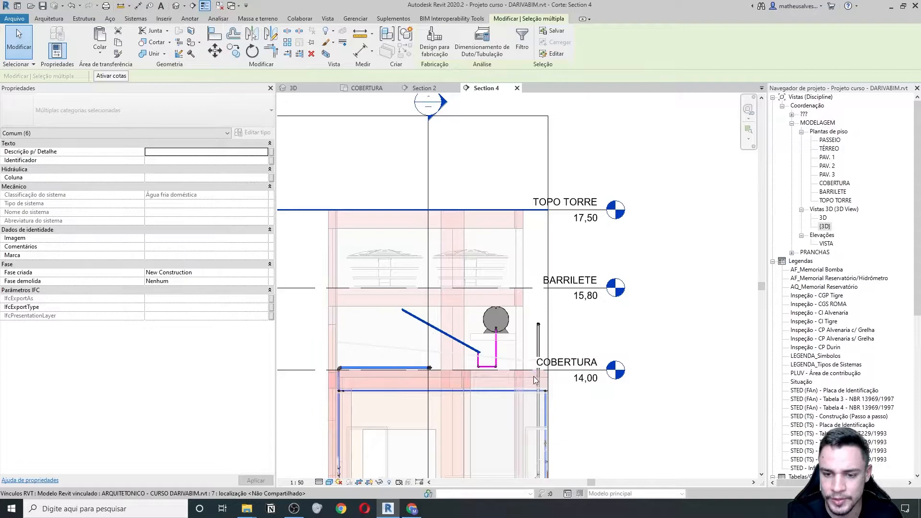
key(Right)
key(Right)
key(Right)
key(Right)
key(Right)
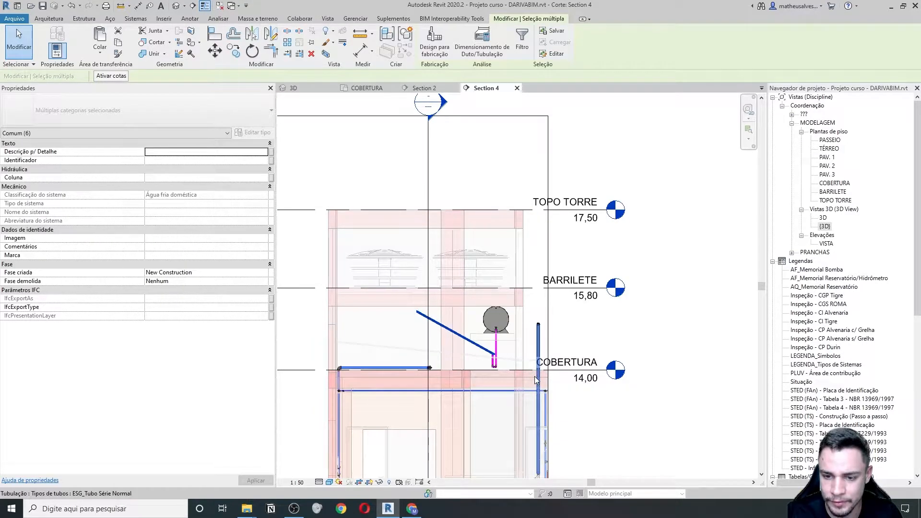
scroll(515, 360, up, 2)
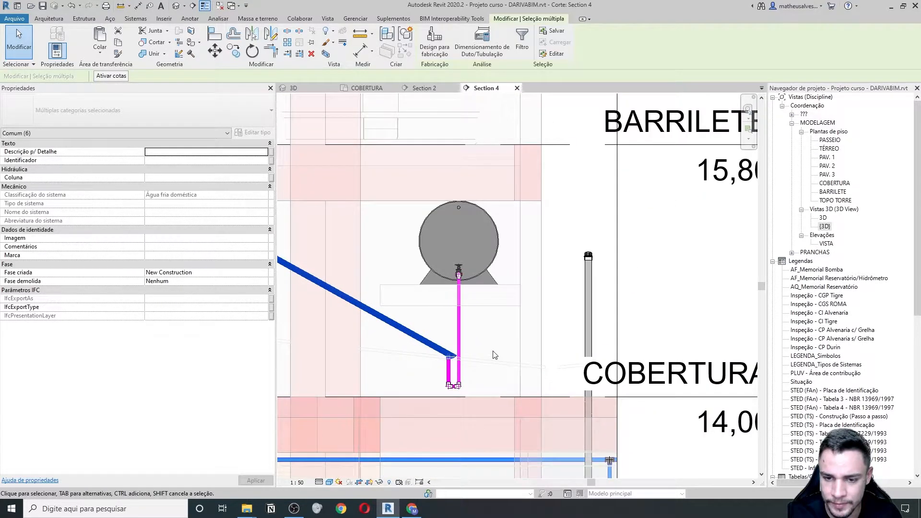
scroll(495, 354, up, 1)
key(Escape)
- Delete the loose bottom fittings and nudge the collector with its riser right
drag(387, 374, 480, 404)
key(Delete)
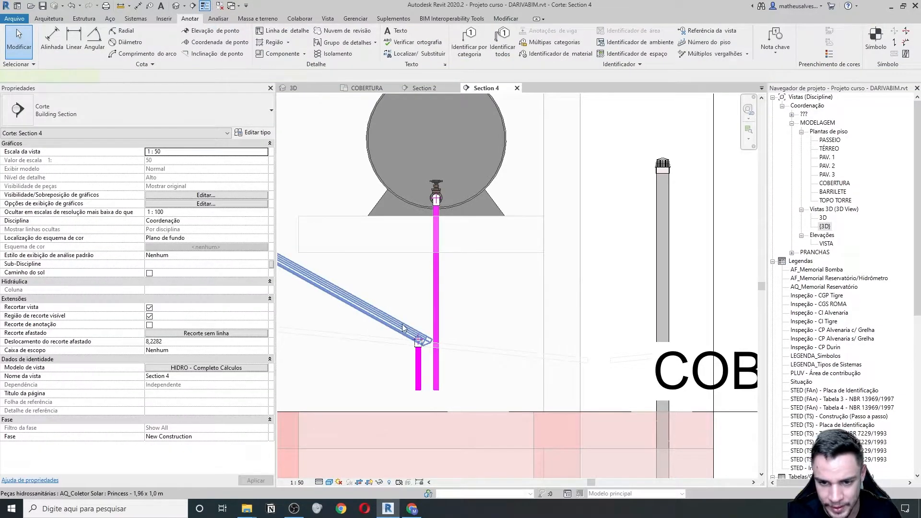
click(402, 325)
scroll(402, 324, down, 2)
drag(399, 303, 357, 318)
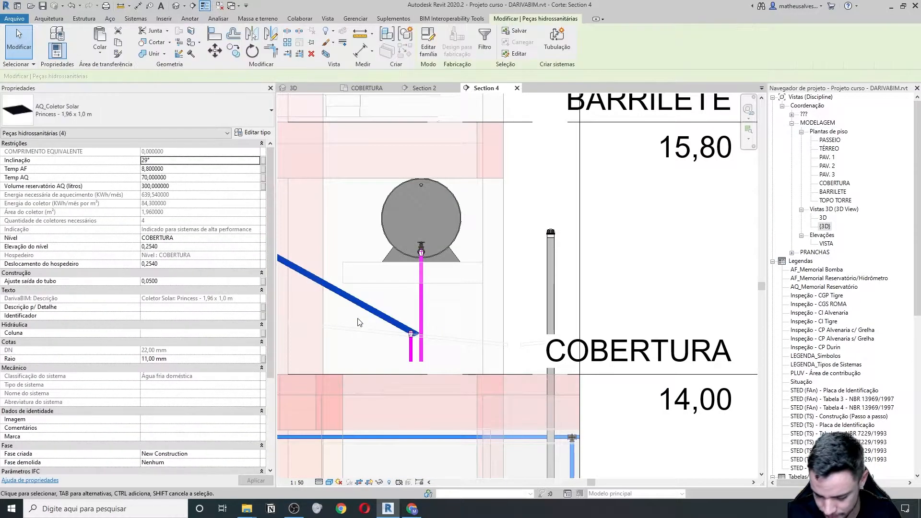
scroll(357, 320, down, 2)
key(Right)
key(Right)
key(Right)
key(Right)
key(Right)
key(Right)
key(Right)
key(Right)
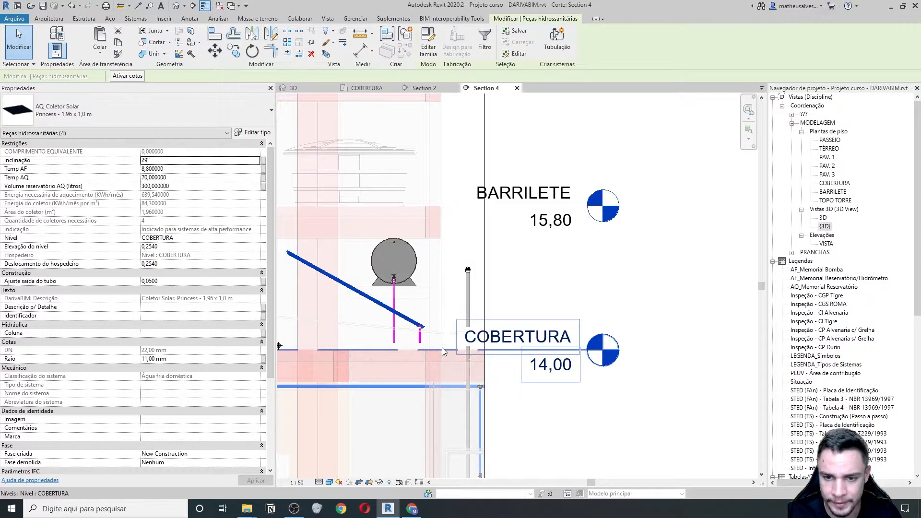
scroll(419, 336, up, 4)
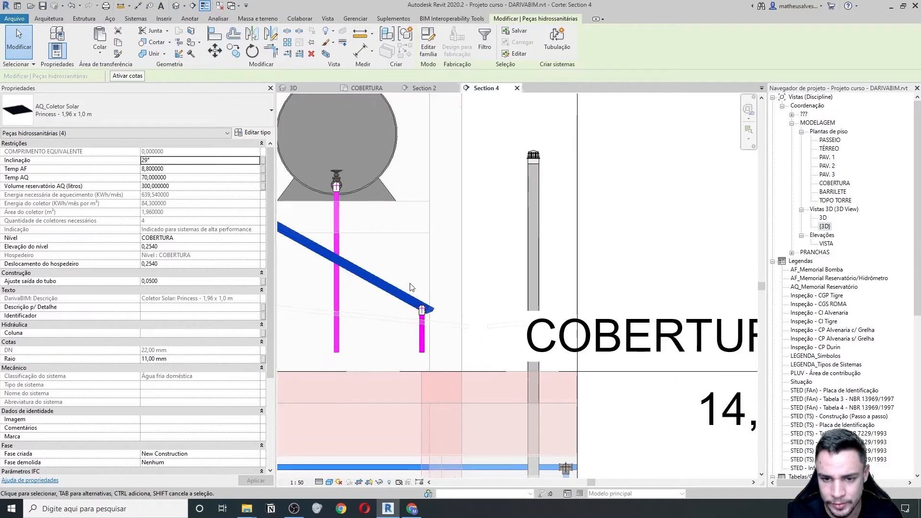
scroll(424, 302, up, 1)
- Move the pipe end and fitting so the riser meets the collector's outlet
drag(392, 269, 454, 381)
drag(403, 249, 355, 295)
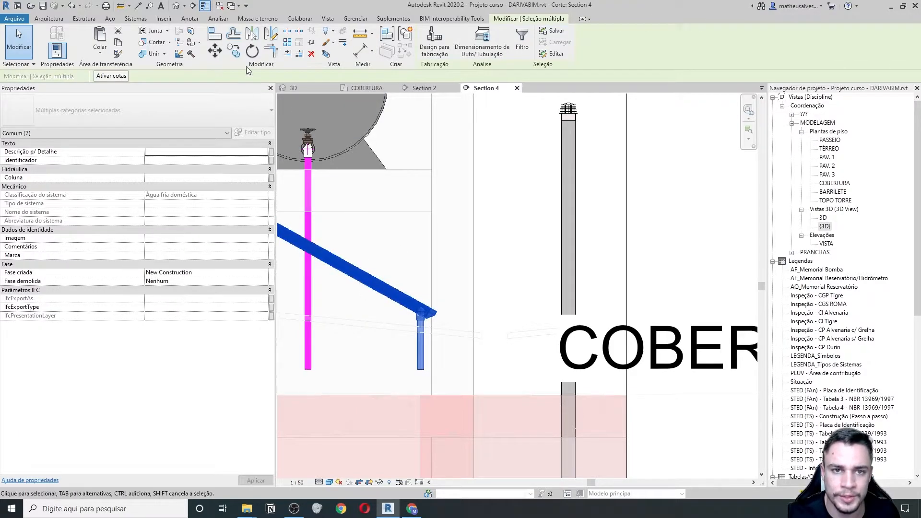
click(217, 57)
scroll(436, 313, up, 4)
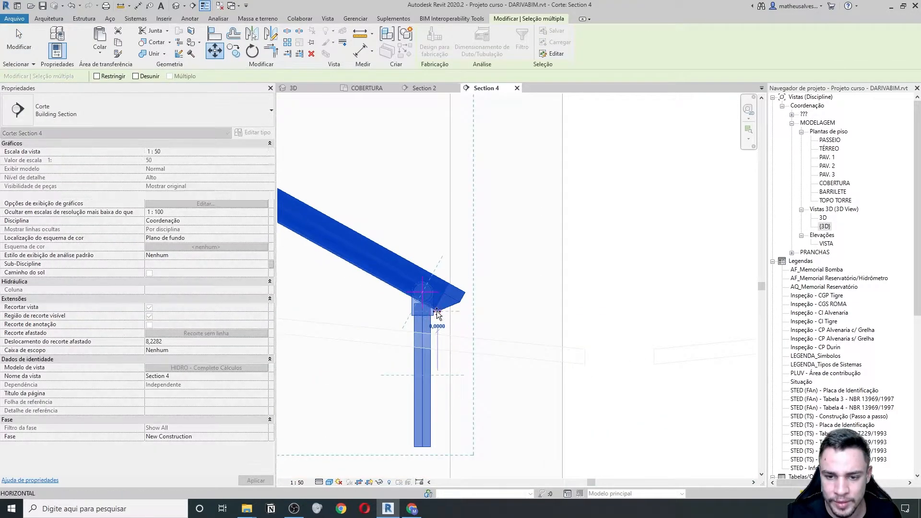
click(437, 312)
click(439, 336)
scroll(432, 336, down, 5)
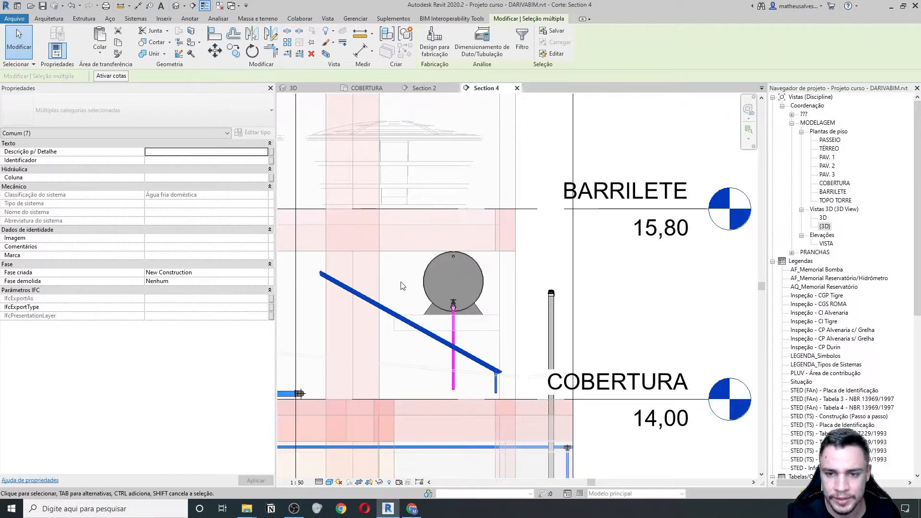
key(Escape)
scroll(485, 367, up, 3)
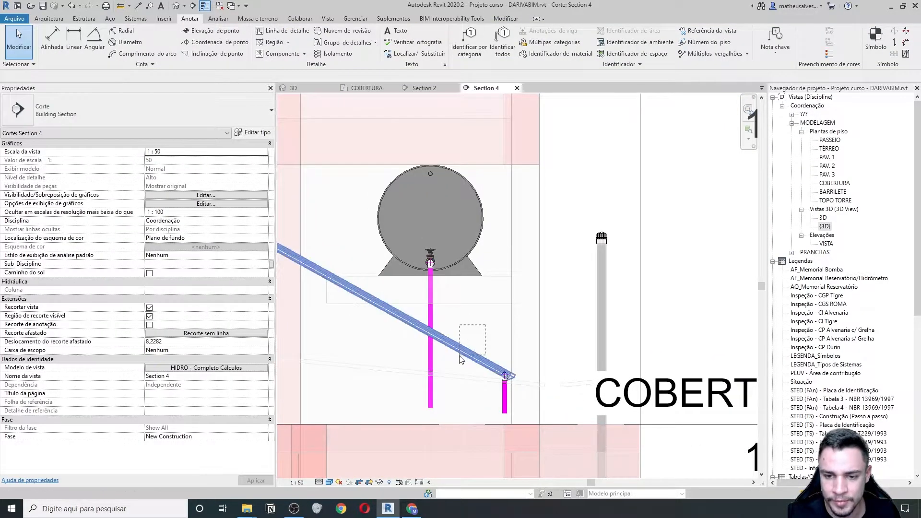
click(453, 344)
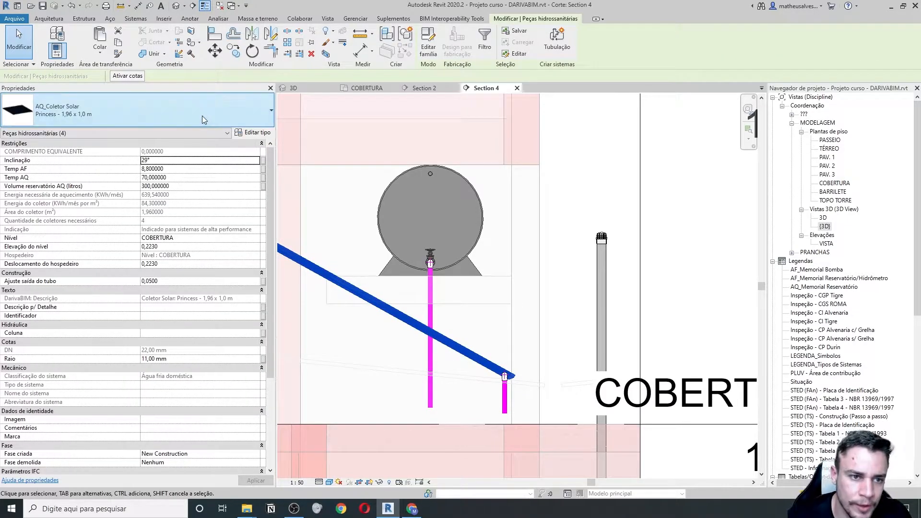
click(203, 120)
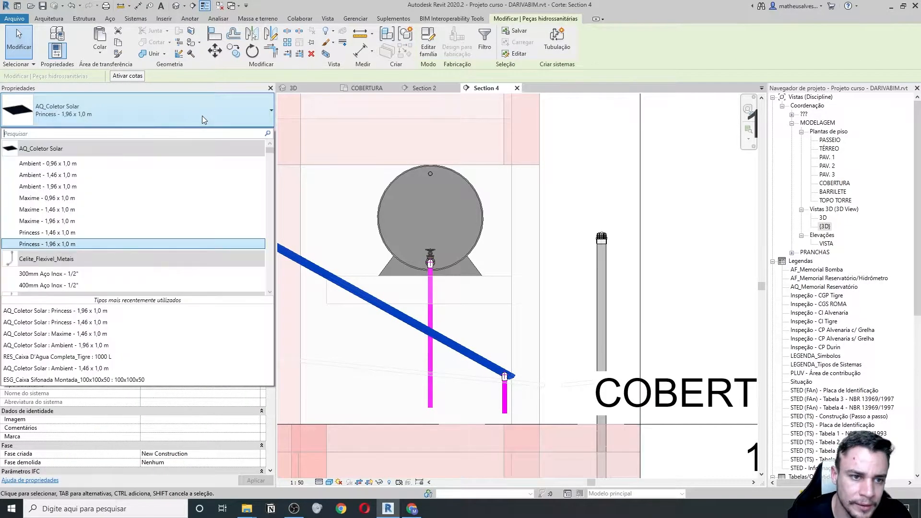
click(65, 233)
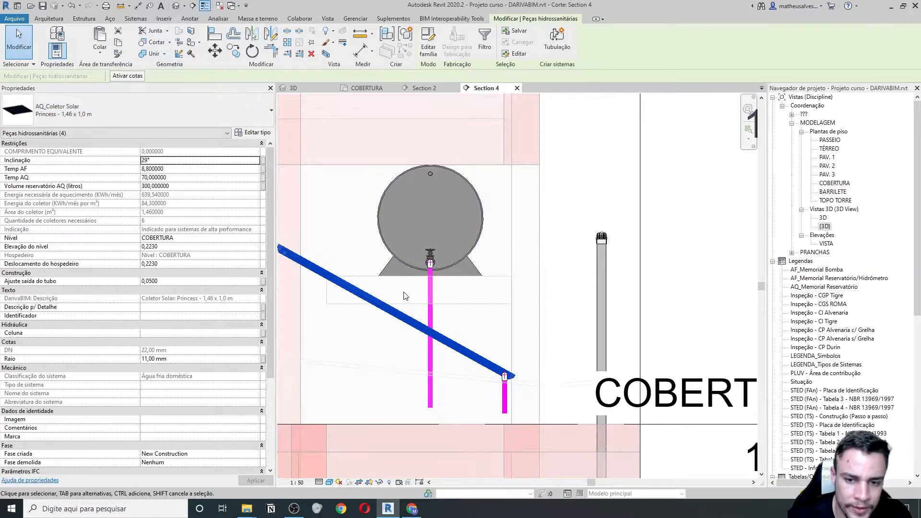
middle_drag(458, 330, 469, 336)
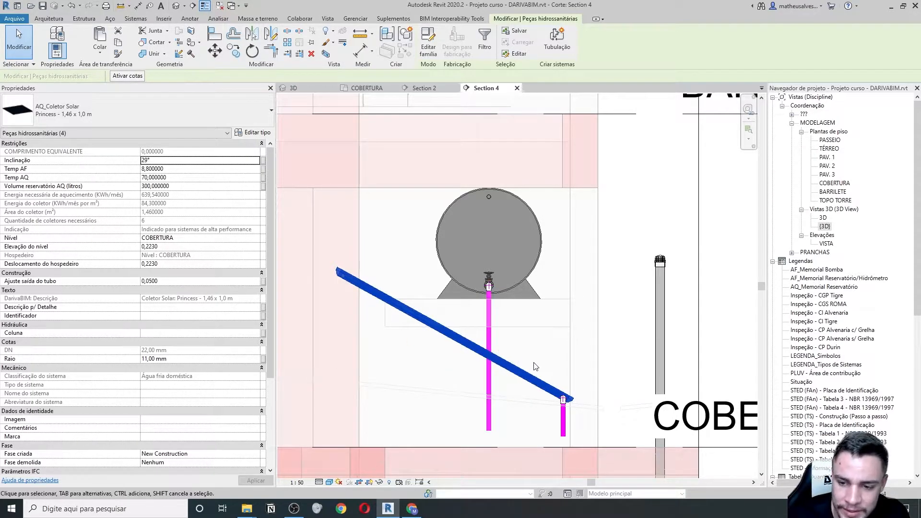
middle_drag(542, 369, 515, 360)
- Check the collectors' 29° Inclinação value, then deselect and reframe the section around the tank
middle_drag(380, 323, 388, 338)
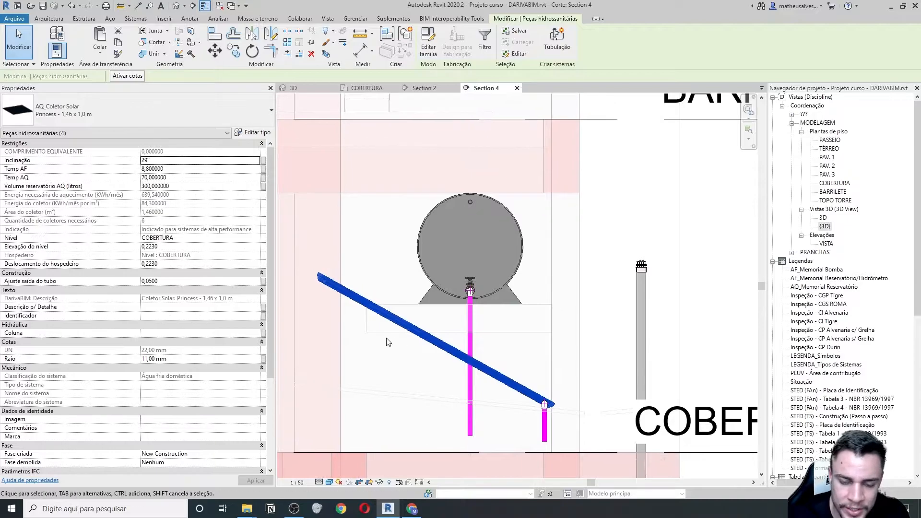
mouse_move(109, 160)
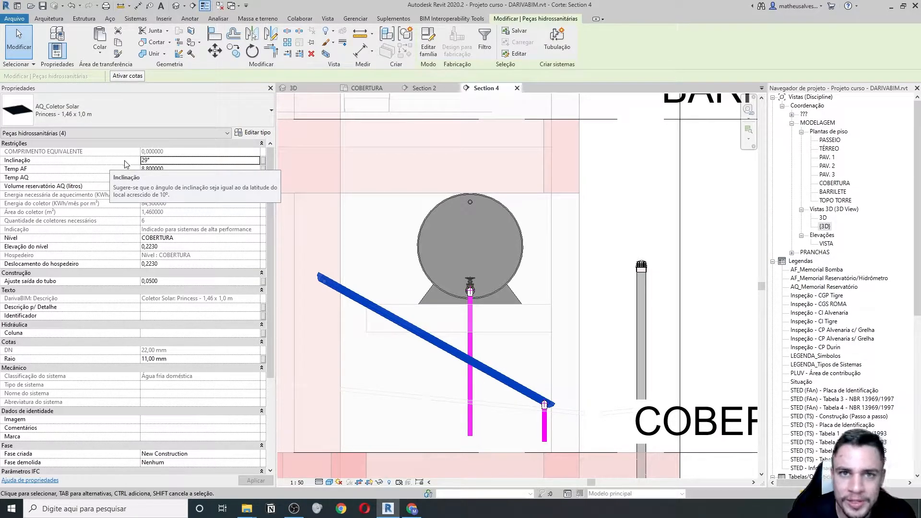
click(173, 161)
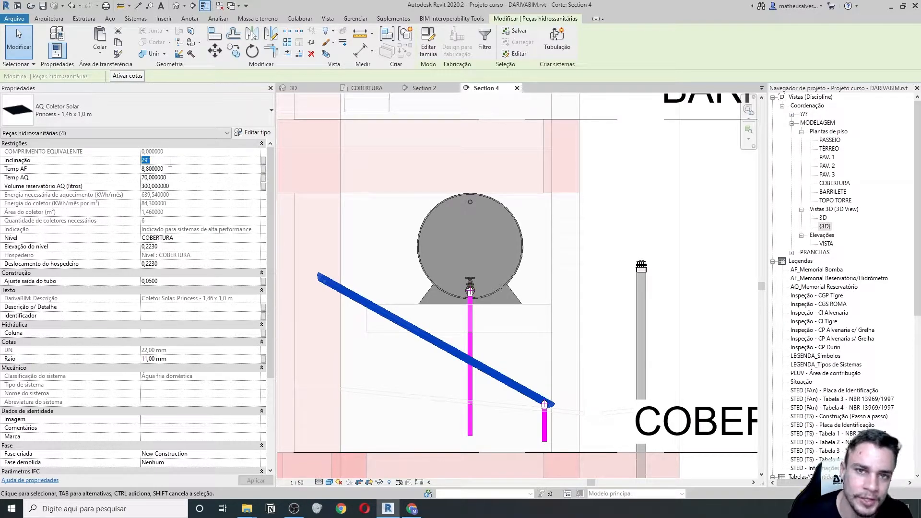
click(415, 317)
scroll(412, 314, down, 2)
middle_drag(401, 295, 411, 306)
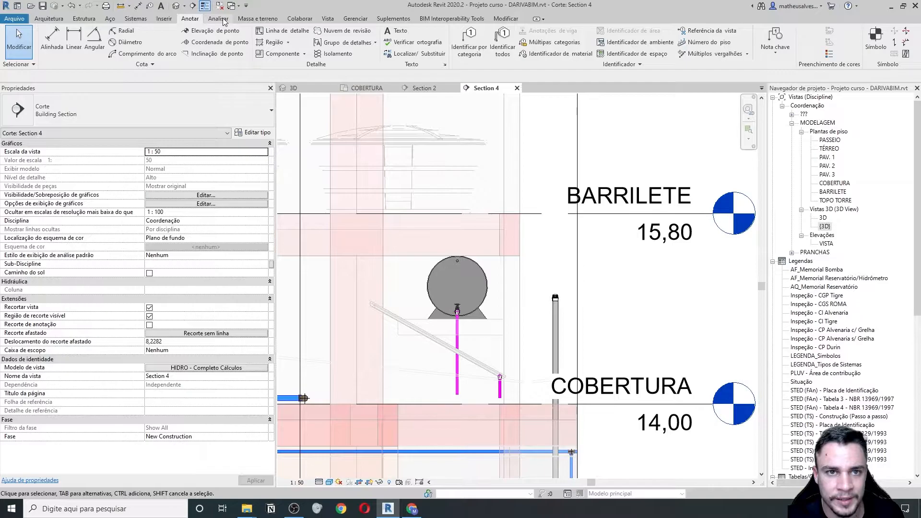
- Draw a horizontal detail line from the collector's upper end toward the tank
click(284, 31)
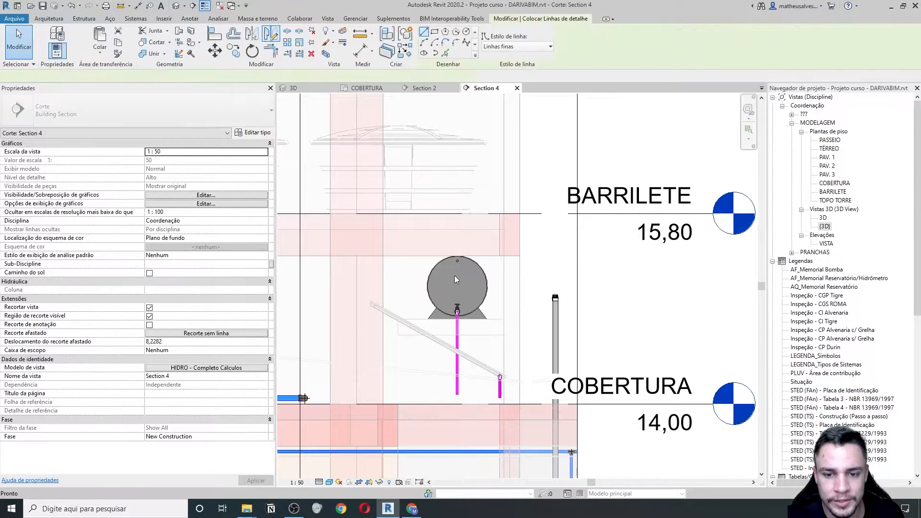
scroll(374, 302, up, 6)
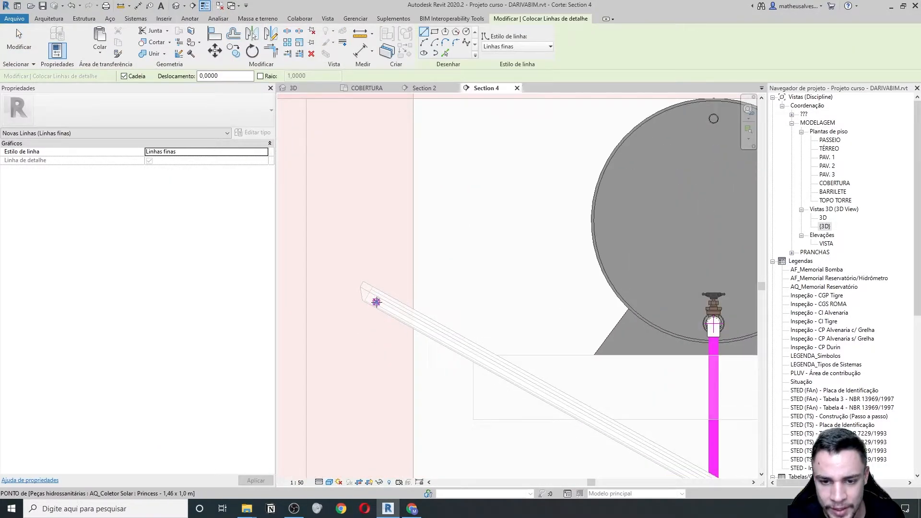
click(376, 302)
click(459, 301)
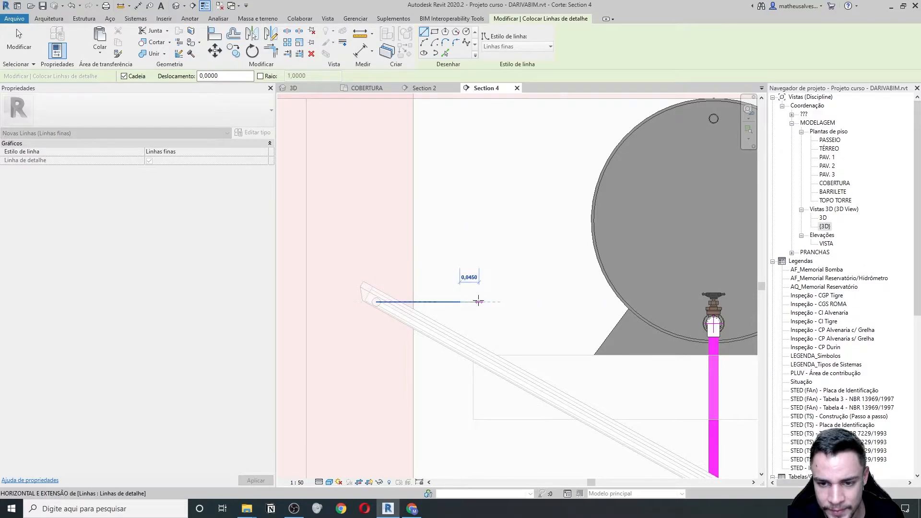
key(Escape)
key(Escape)
scroll(473, 300, down, 2)
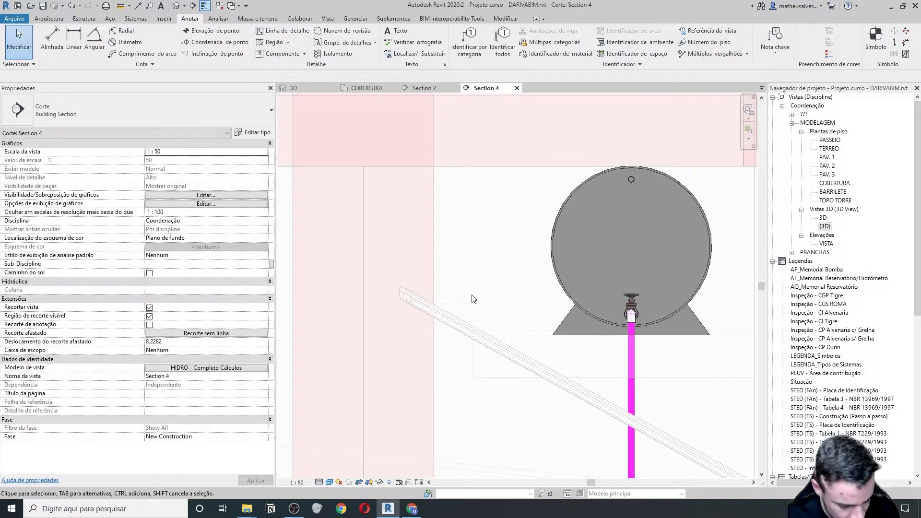
- Dimension the detail line to the tank valve's line with DI, showing 0,05
key(d)
key(i)
click(451, 300)
scroll(628, 330, up, 2)
click(632, 312)
click(469, 238)
scroll(469, 238, down, 2)
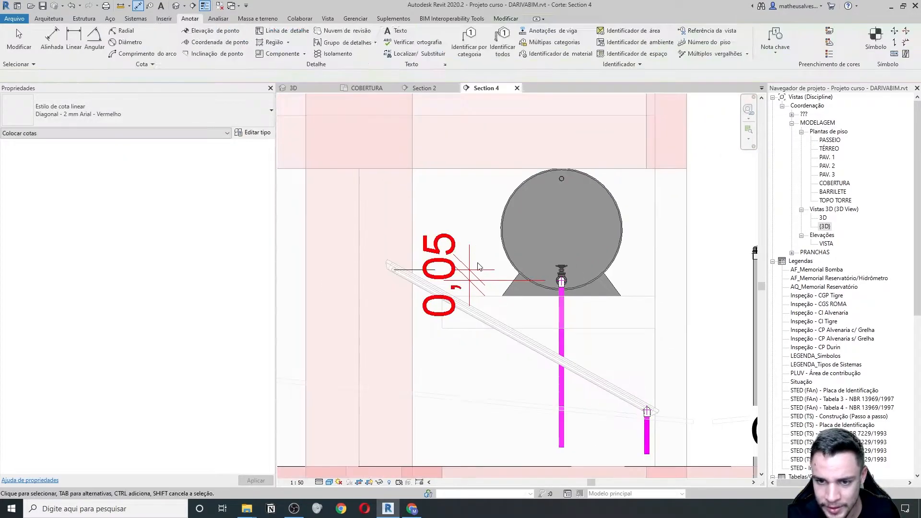
key(Escape)
key(Escape)
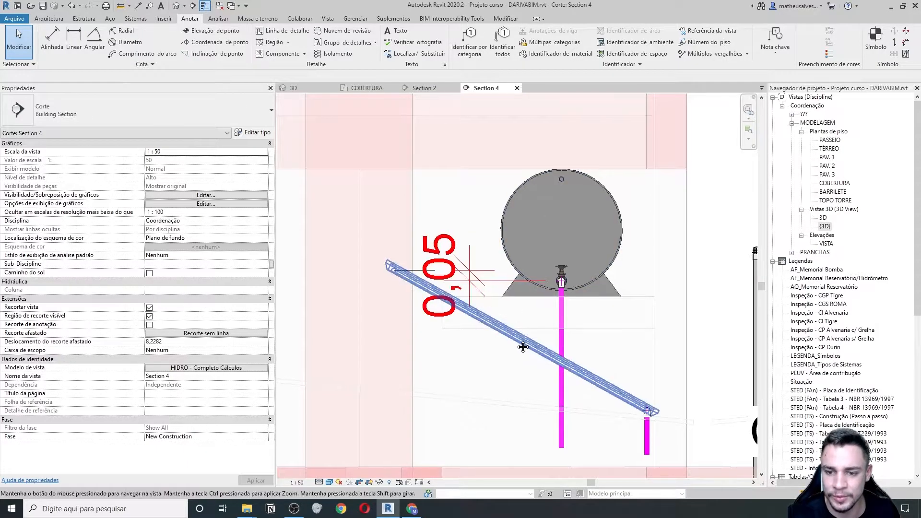
- Set the collector's inclination to 20° and align the detail line to its top end
middle_drag(520, 337, 504, 330)
click(596, 377)
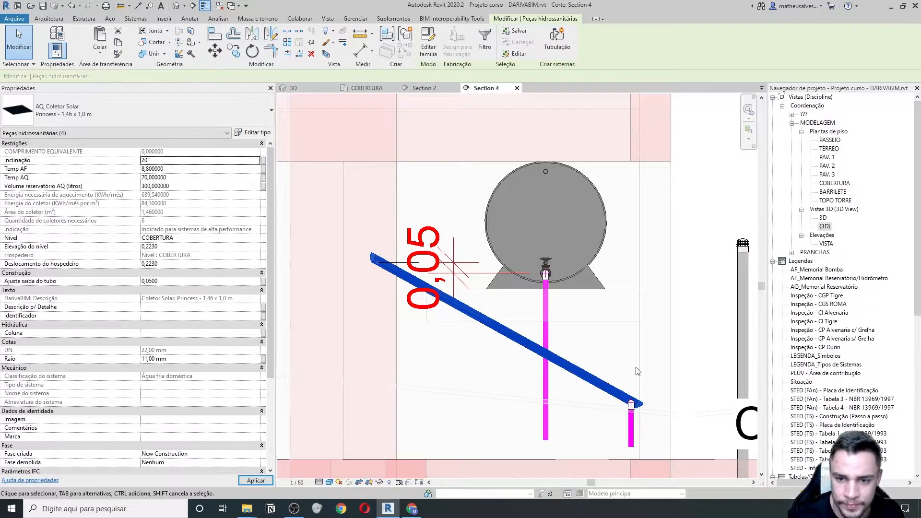
scroll(395, 275, up, 3)
click(377, 270)
key(a)
key(l)
scroll(342, 301, up, 2)
click(334, 328)
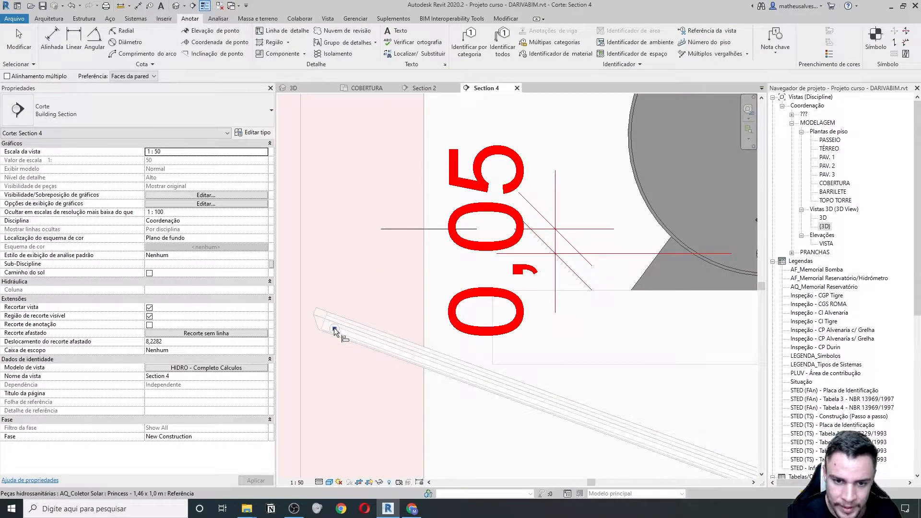
click(402, 230)
scroll(399, 249, down, 3)
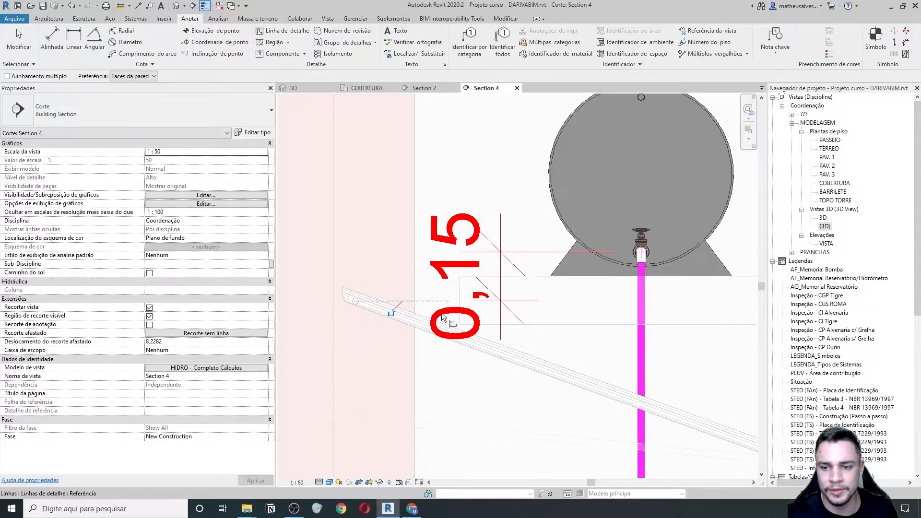
scroll(468, 332, down, 1)
key(Escape)
key(Escape)
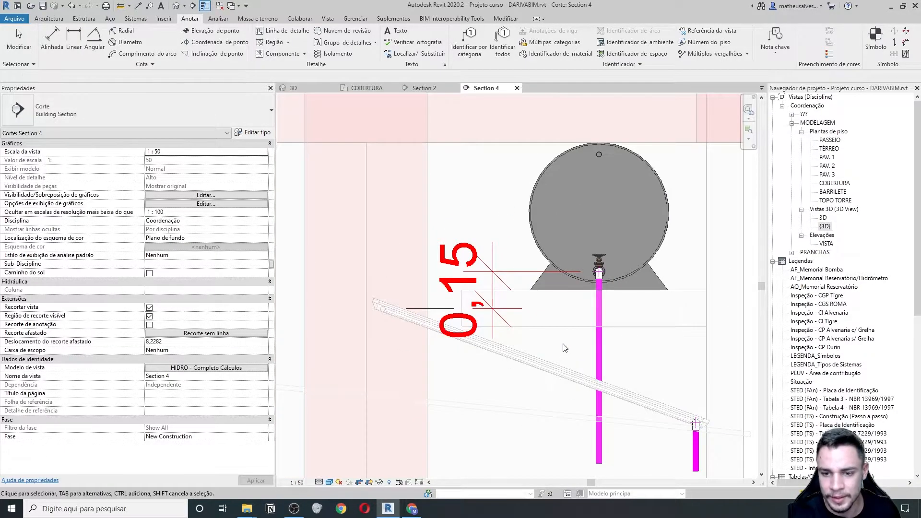
- Change the collector's inclination to 22° and realign the detail line to its top end
click(561, 380)
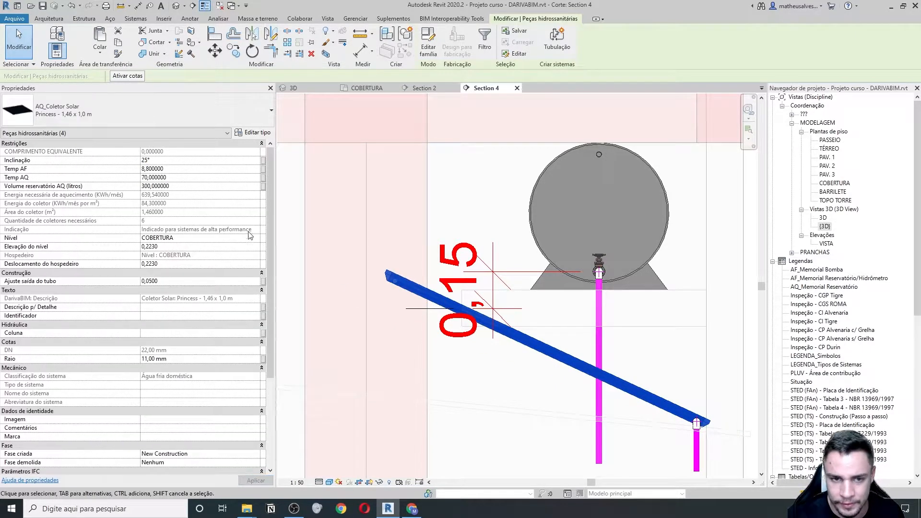
click(171, 159)
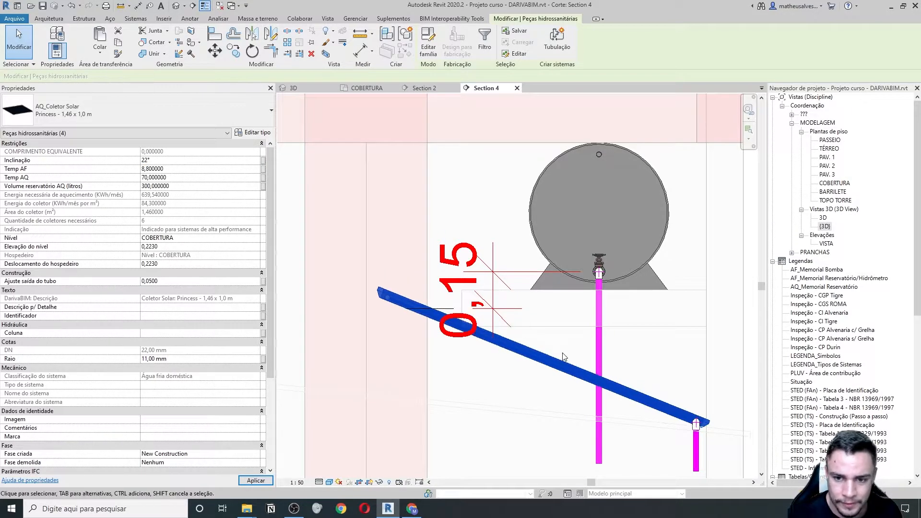
click(411, 352)
key(l)
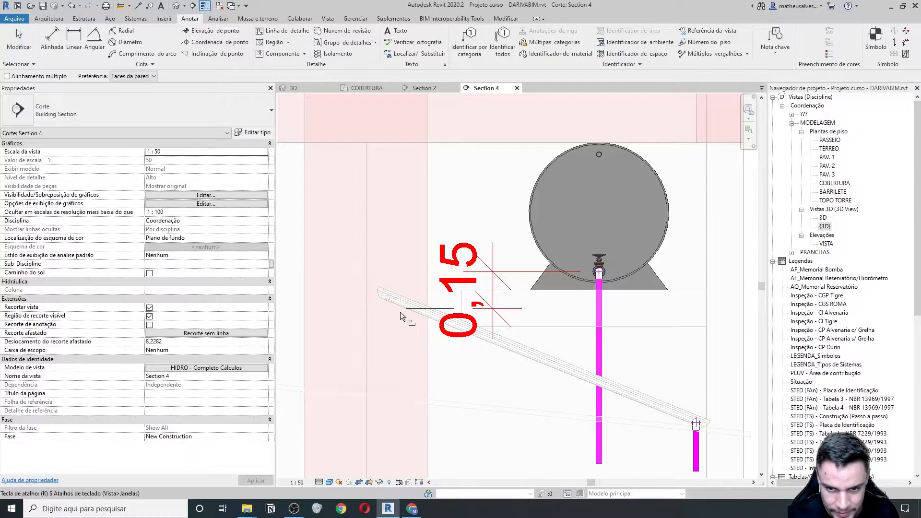
scroll(390, 299, up, 3)
click(442, 321)
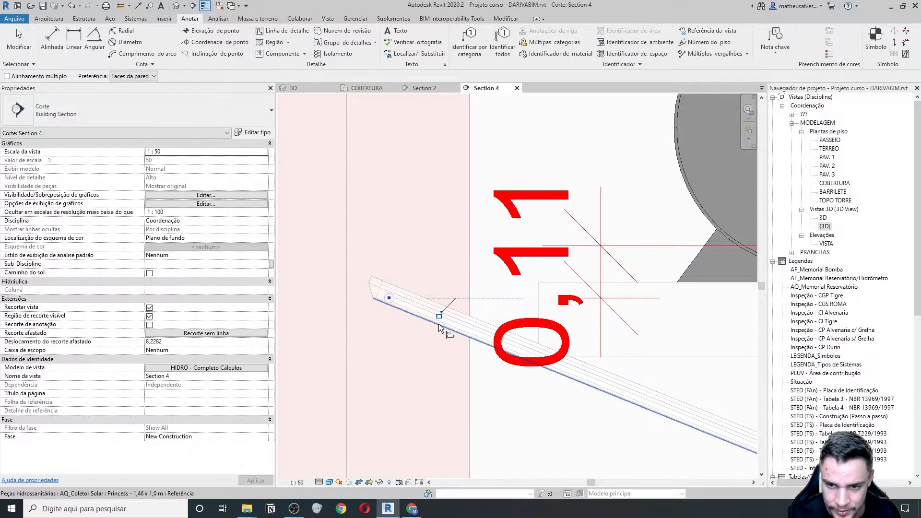
scroll(439, 324, down, 1)
key(Escape)
- Delete the helper detail line and its dimension beside the collector
scroll(489, 337, down, 1)
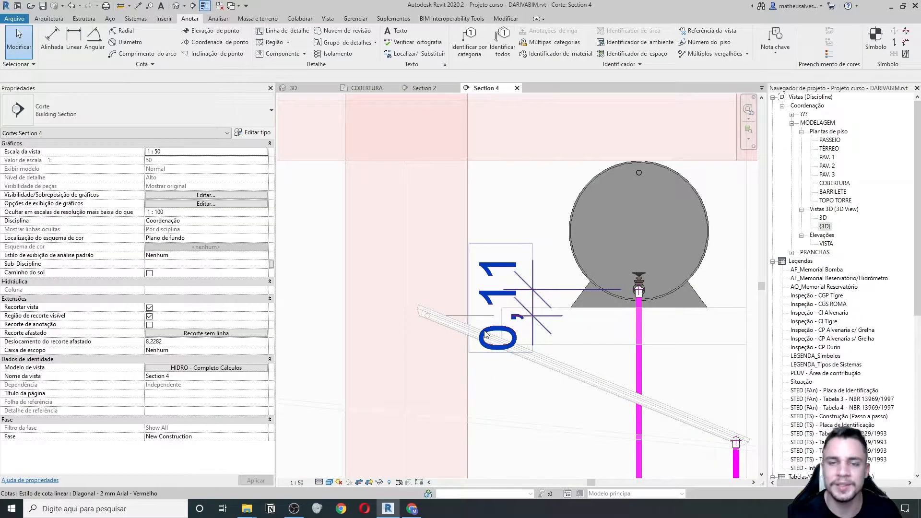
scroll(486, 330, down, 2)
middle_drag(513, 369, 483, 372)
scroll(465, 367, up, 1)
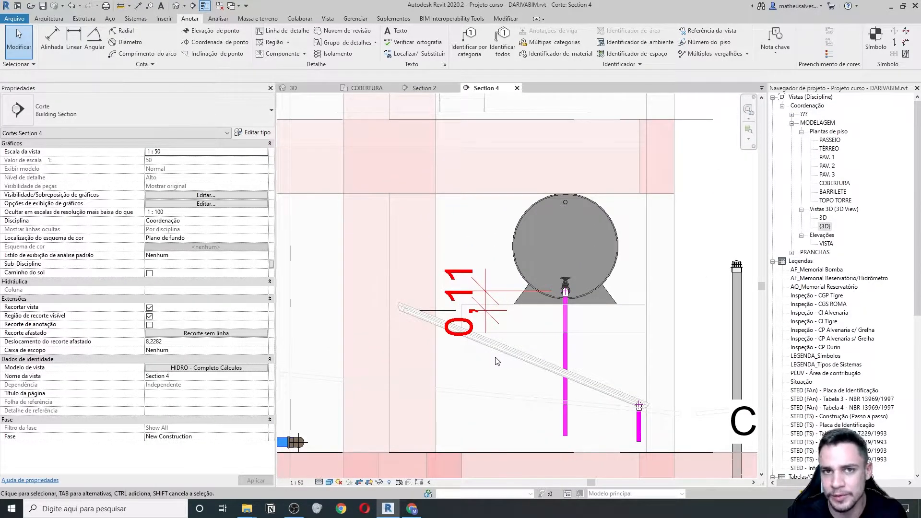
drag(406, 221, 516, 358)
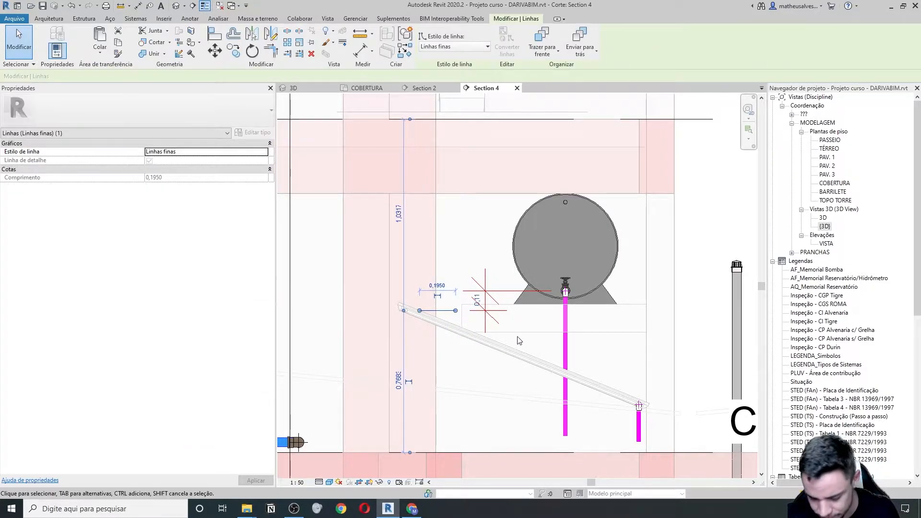
key(Delete)
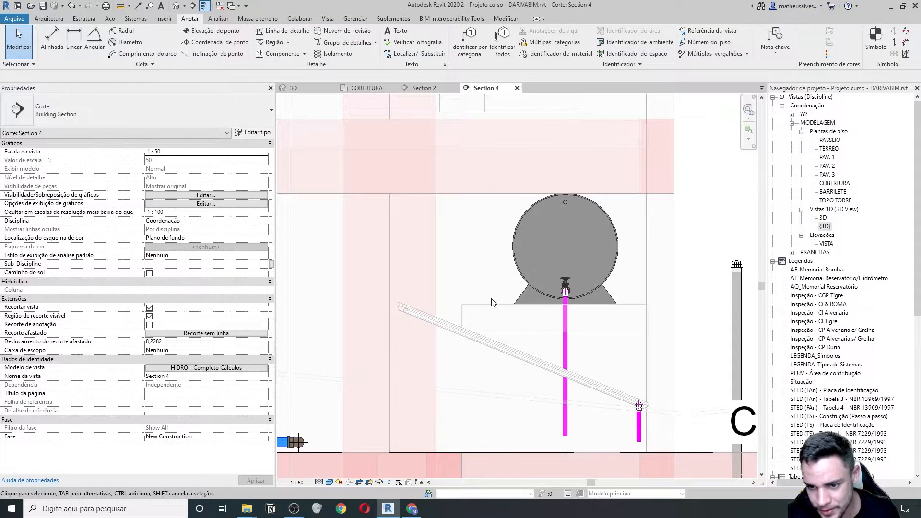
- Review the solar collector's properties, then pan the section toward the pipes
scroll(491, 303, down, 2)
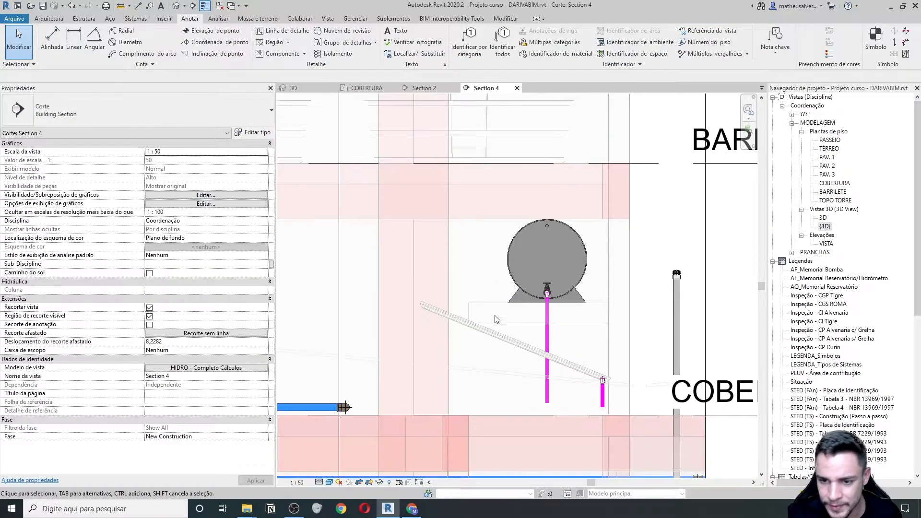
click(498, 342)
click(524, 318)
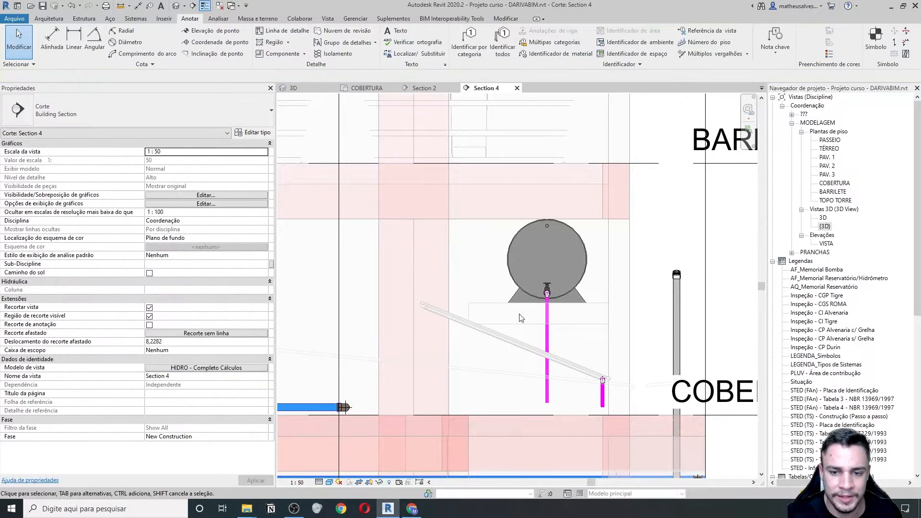
click(449, 319)
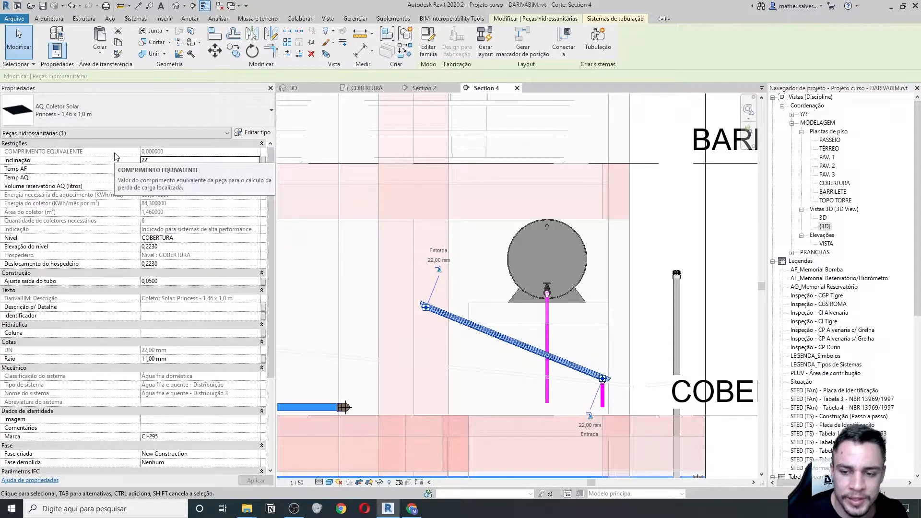
click(480, 346)
middle_drag(570, 351, 486, 364)
scroll(488, 368, up, 2)
scroll(427, 380, up, 1)
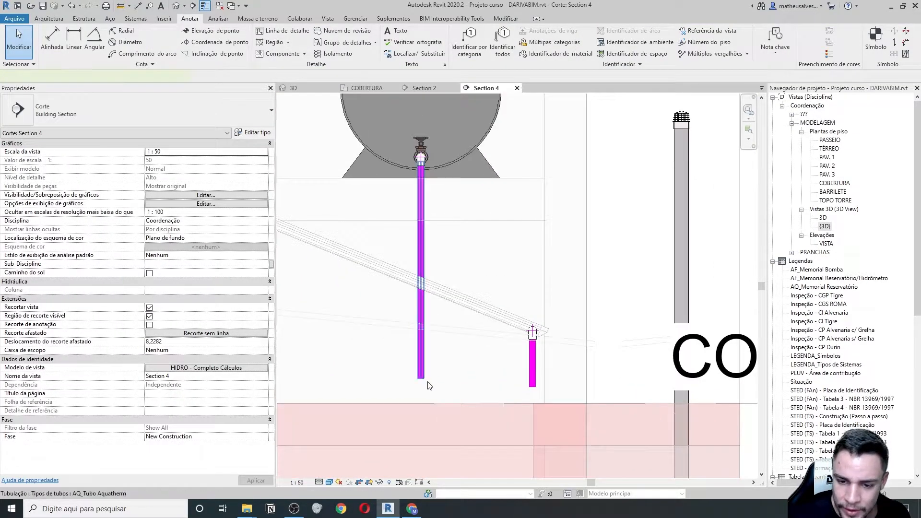
- Draw a horizontal pipe from the tank pipe's lower end toward the collector's riser
click(424, 381)
right_click(423, 382)
click(455, 160)
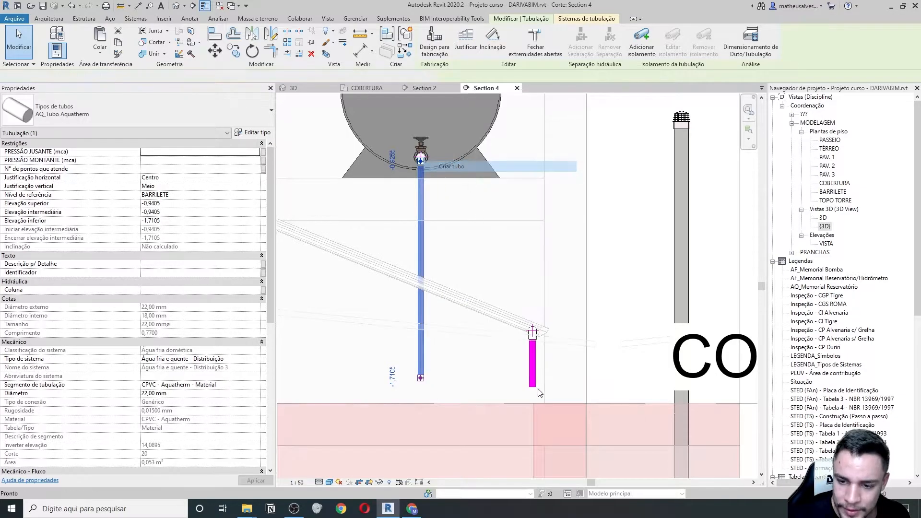
scroll(504, 382, up, 1)
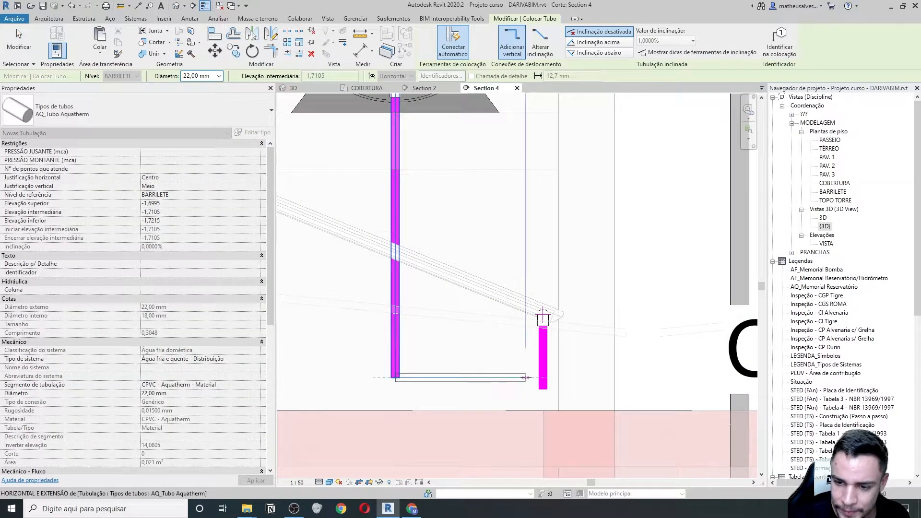
click(528, 380)
key(Escape)
key(Escape)
- Shorten the riser under the collector and join it to the horizontal pipe with TR
click(543, 367)
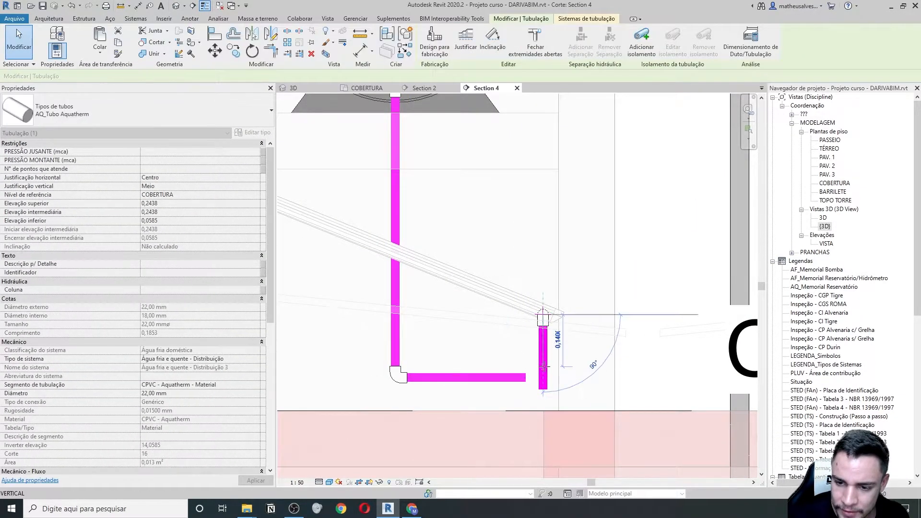
drag(544, 366, 544, 367)
key(Escape)
key(t)
key(r)
click(508, 378)
click(541, 364)
key(Escape)
key(Escape)
scroll(525, 340, down, 4)
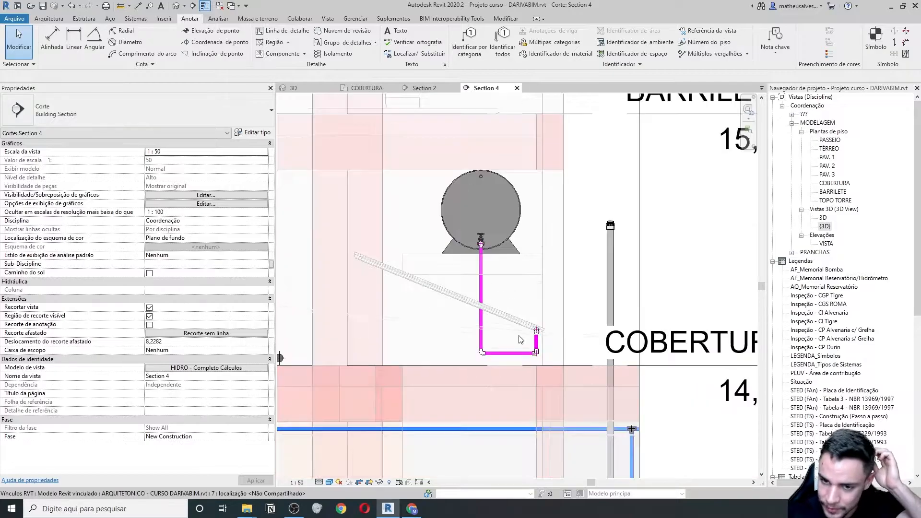
scroll(415, 298, down, 2)
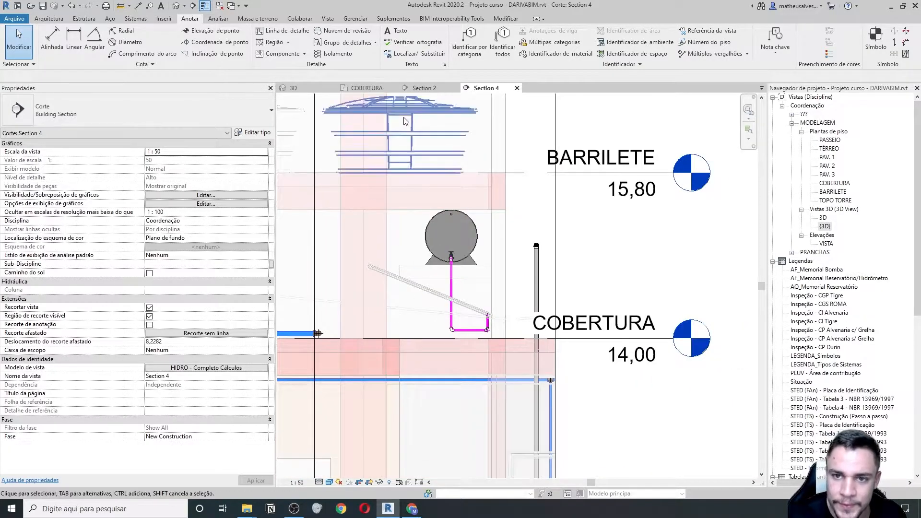
- Close the Section 4 view and go back to the end of the collector row on the COBERTURA roof
click(516, 88)
scroll(527, 290, up, 2)
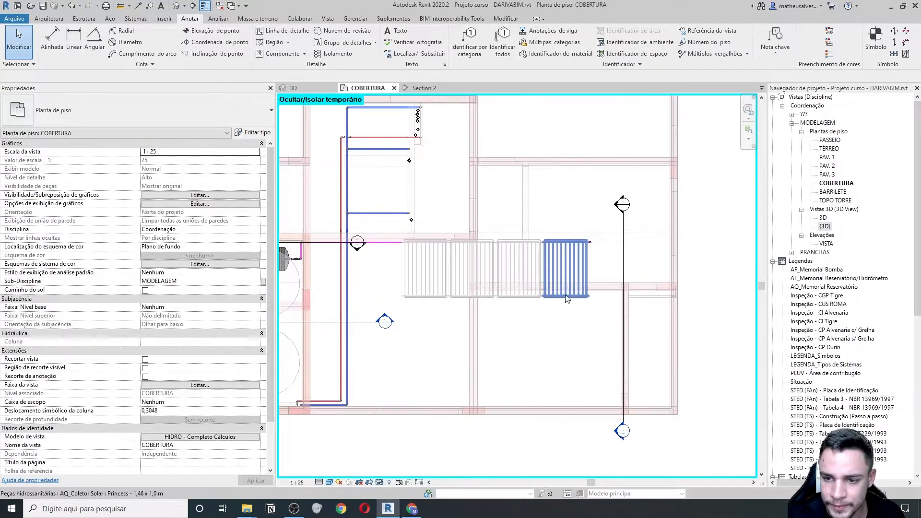
scroll(618, 241, up, 4)
scroll(592, 259, down, 3)
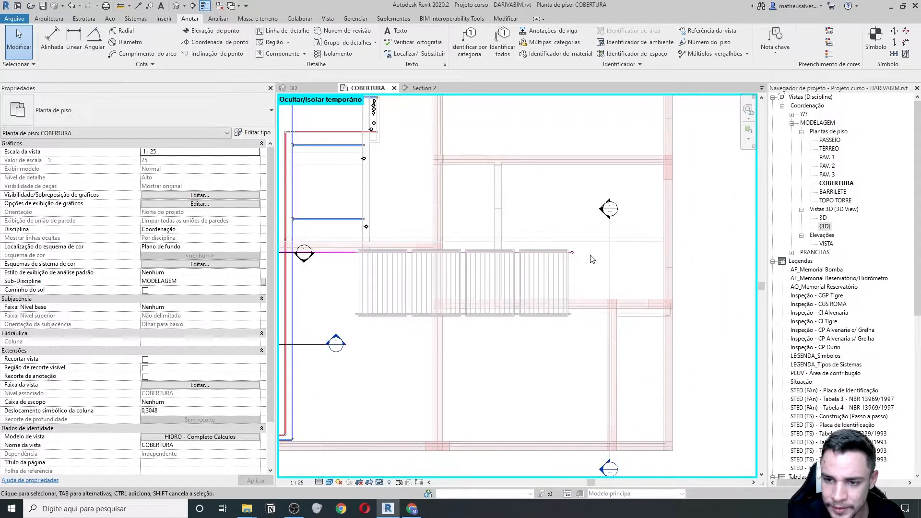
scroll(593, 259, up, 1)
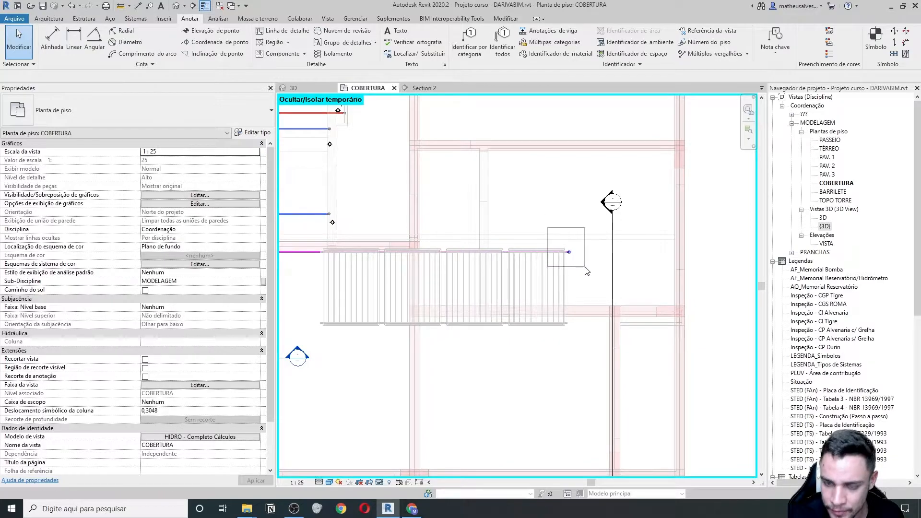
drag(586, 268, 586, 268)
scroll(589, 271, down, 3)
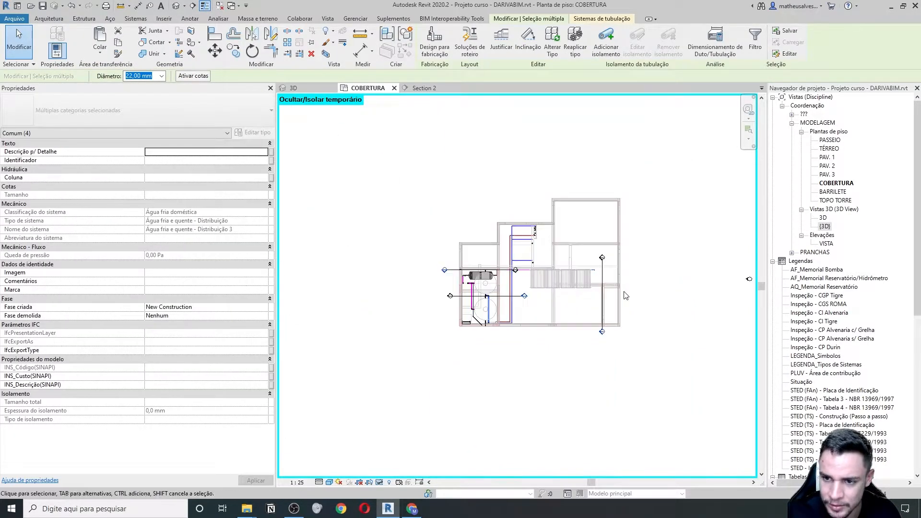
scroll(626, 295, up, 4)
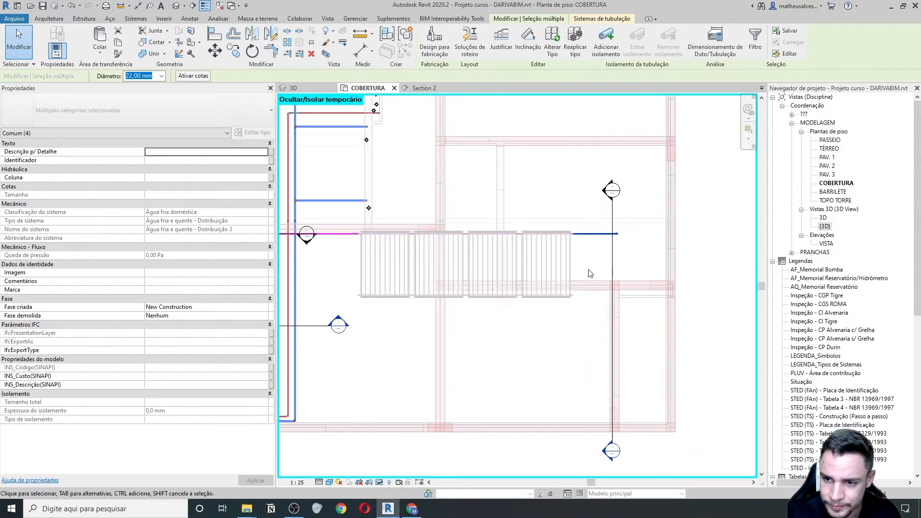
- Select the rightmost solar collector; a trial drag to the left is undone
click(591, 264)
click(571, 251)
scroll(594, 284, down, 2)
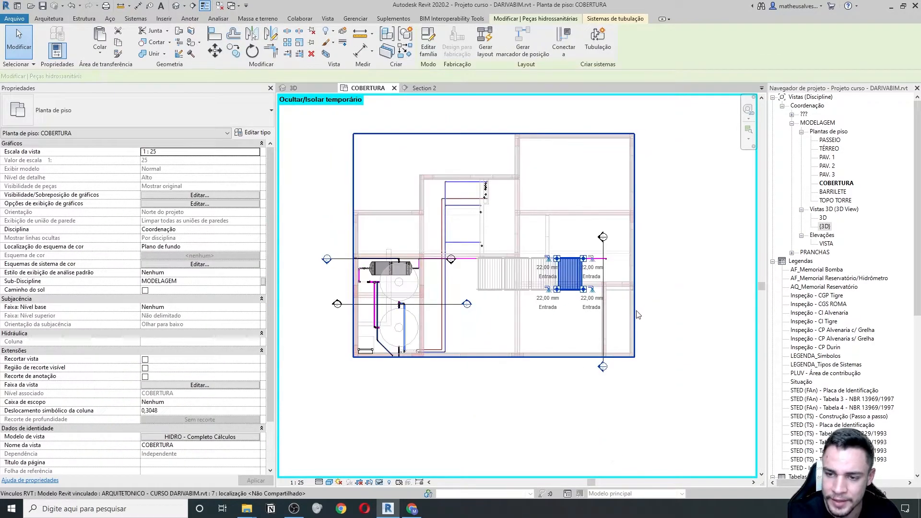
scroll(650, 311, down, 3)
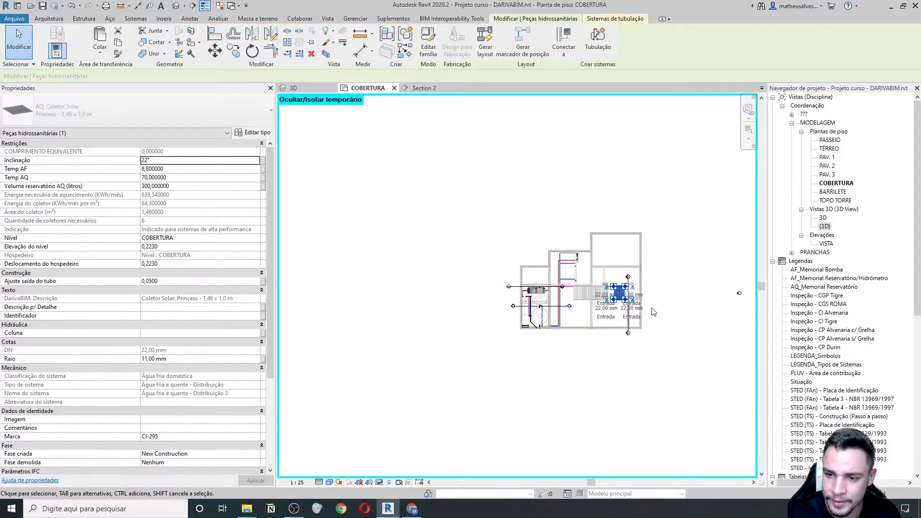
scroll(653, 312, up, 5)
drag(575, 251, 537, 251)
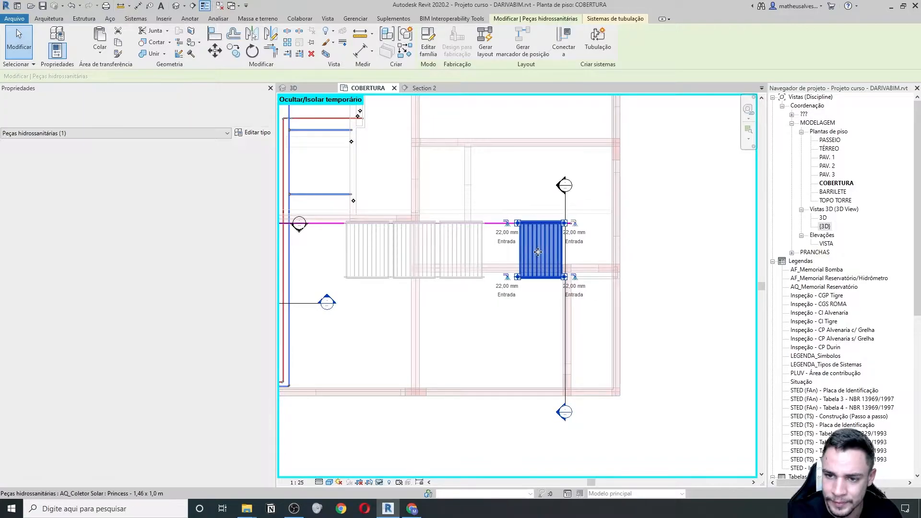
scroll(590, 233, up, 4)
key(Right)
key(Right)
scroll(589, 232, down, 2)
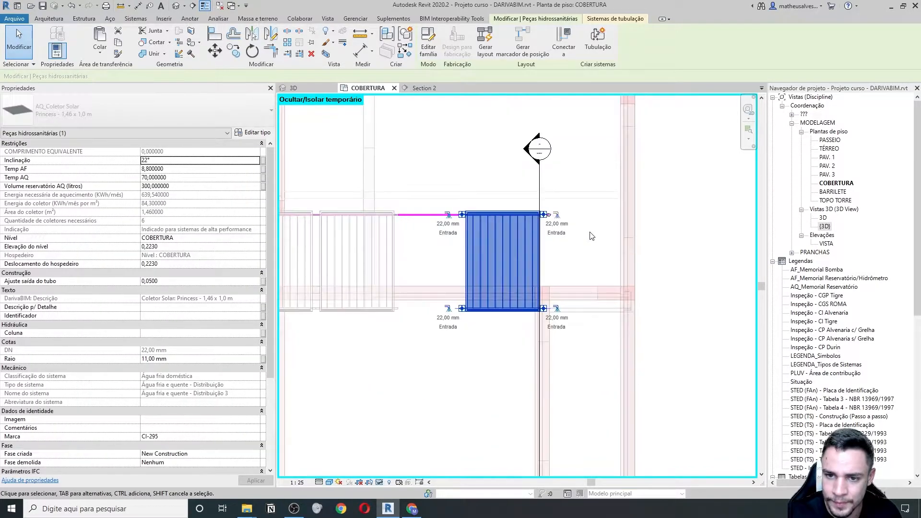
- Move (MV) the rightmost collector left and align its edge to its neighbour
key(m)
key(v)
click(462, 312)
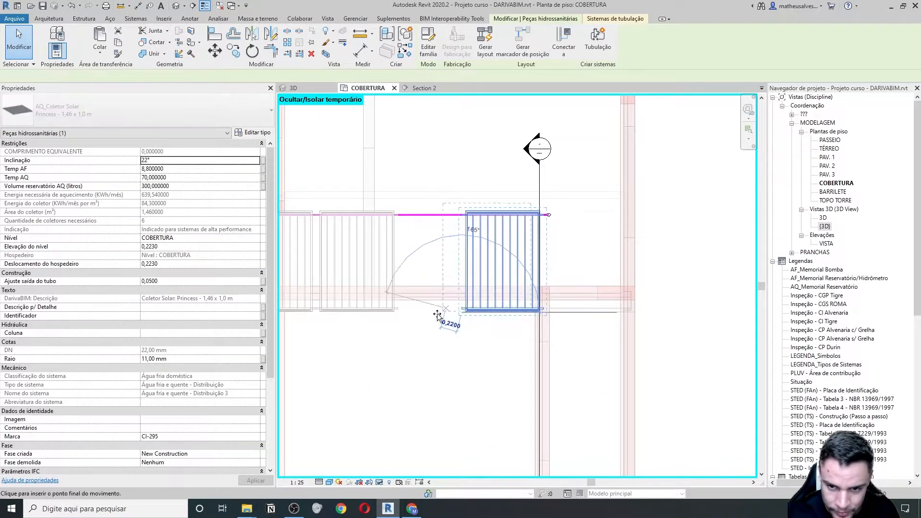
scroll(429, 313, up, 1)
click(417, 313)
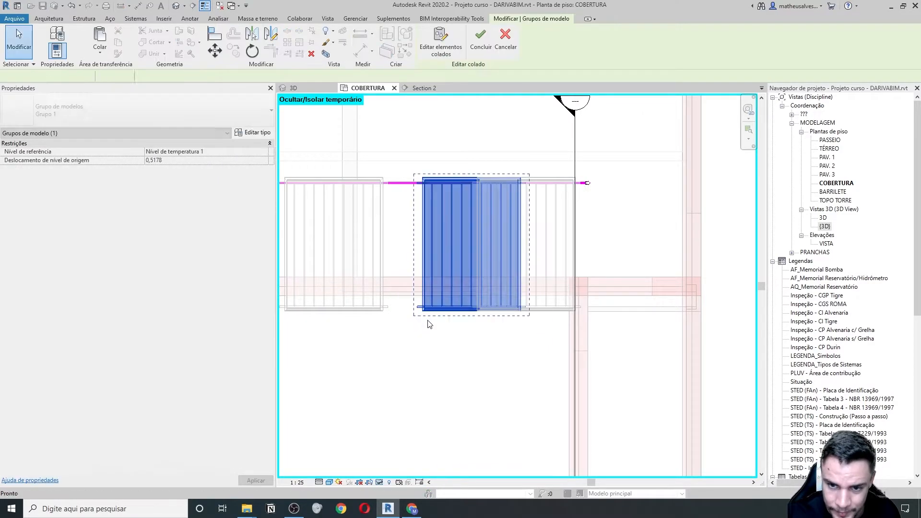
key(Escape)
scroll(391, 309, up, 3)
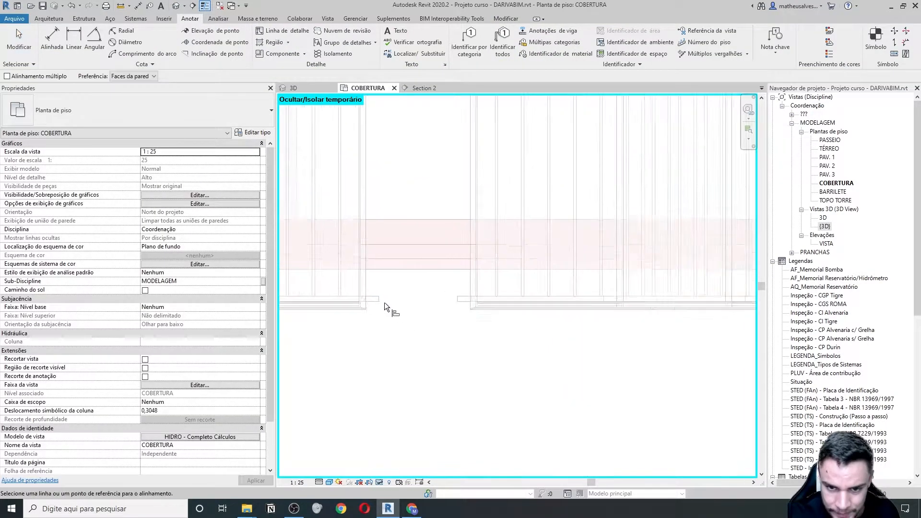
click(467, 298)
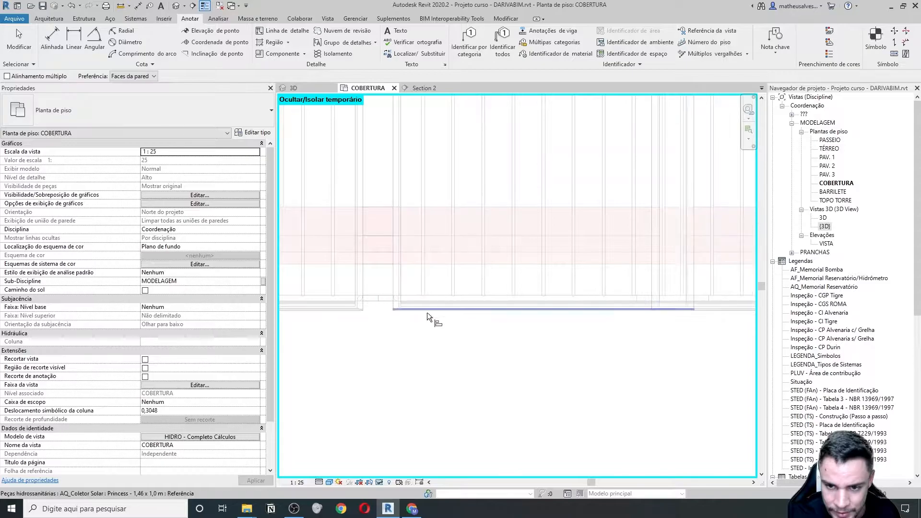
scroll(436, 315, down, 5)
key(Escape)
- Select the collector at the row's end and start Align (AL), then cancel it
middle_drag(627, 237, 469, 246)
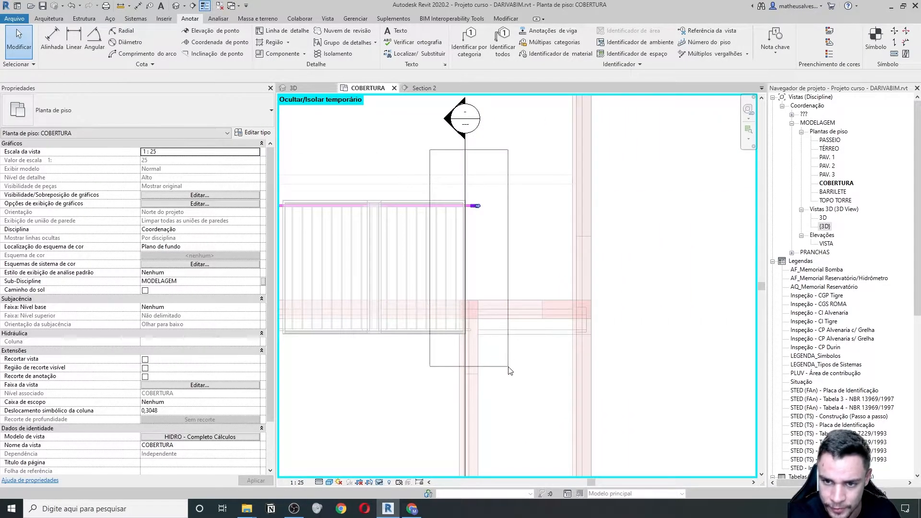
drag(509, 368, 509, 368)
scroll(509, 368, down, 1)
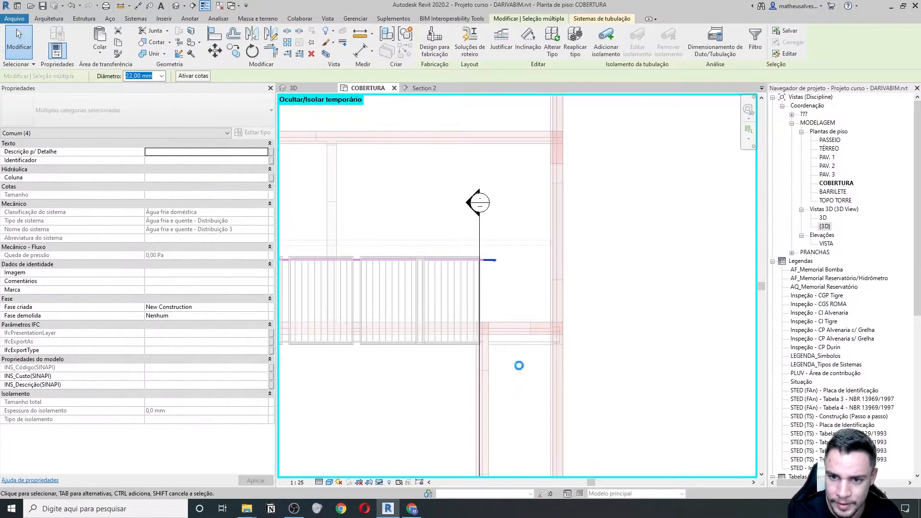
click(469, 355)
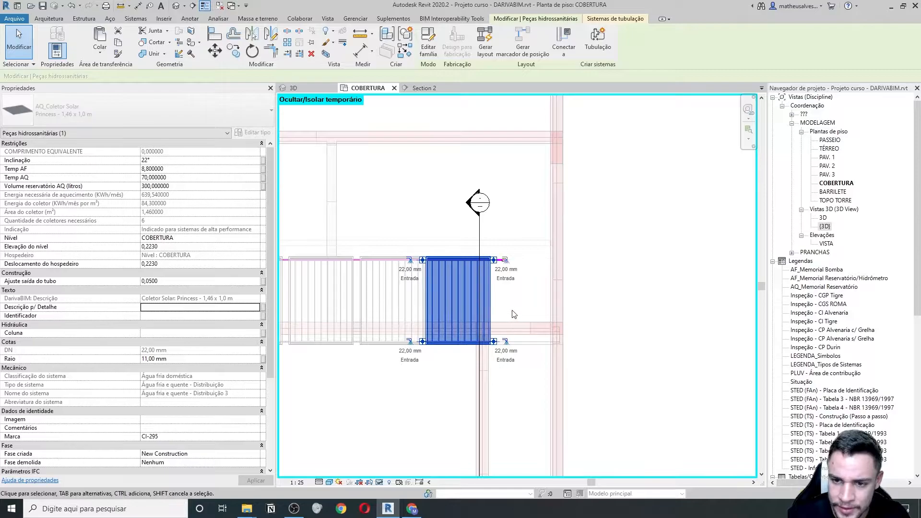
scroll(513, 314, up, 6)
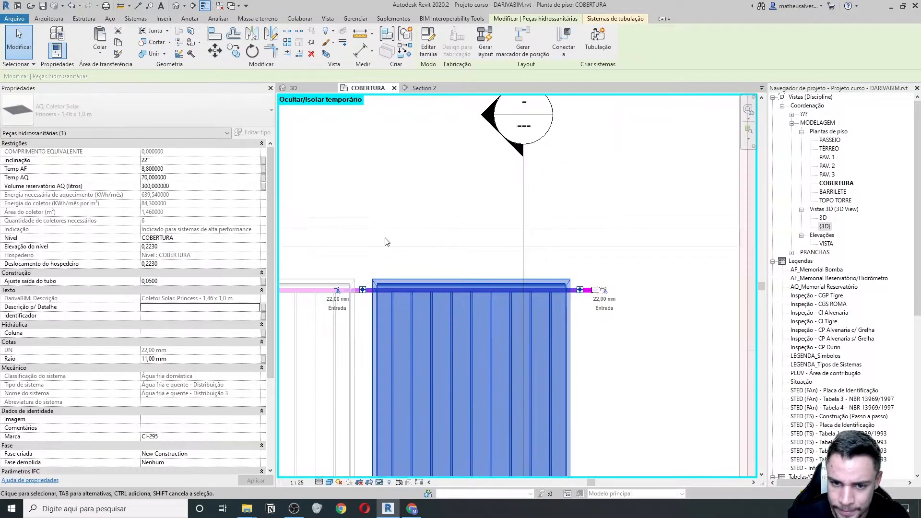
scroll(435, 332, up, 1)
key(Escape)
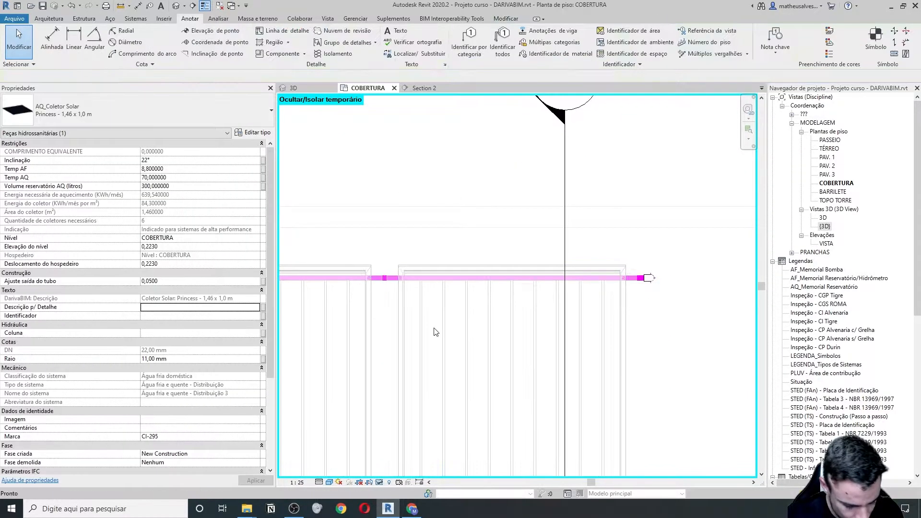
key(a)
key(l)
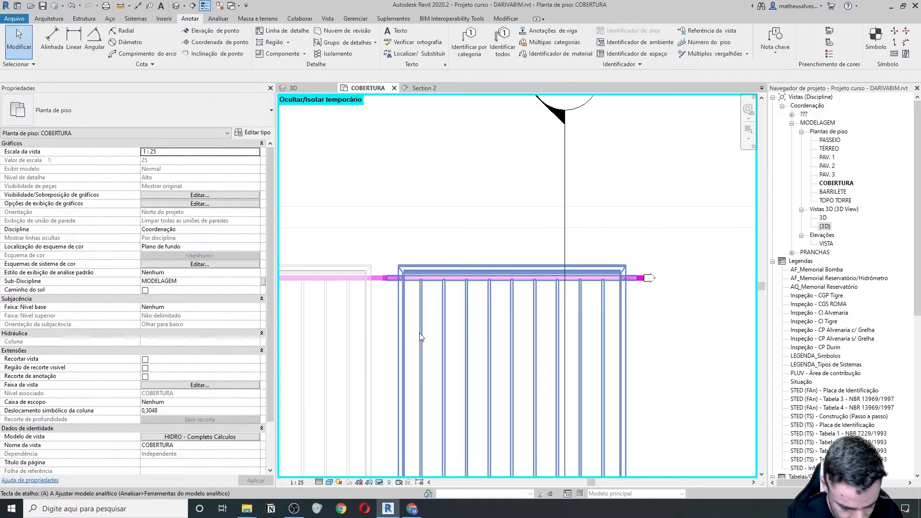
scroll(380, 280, up, 3)
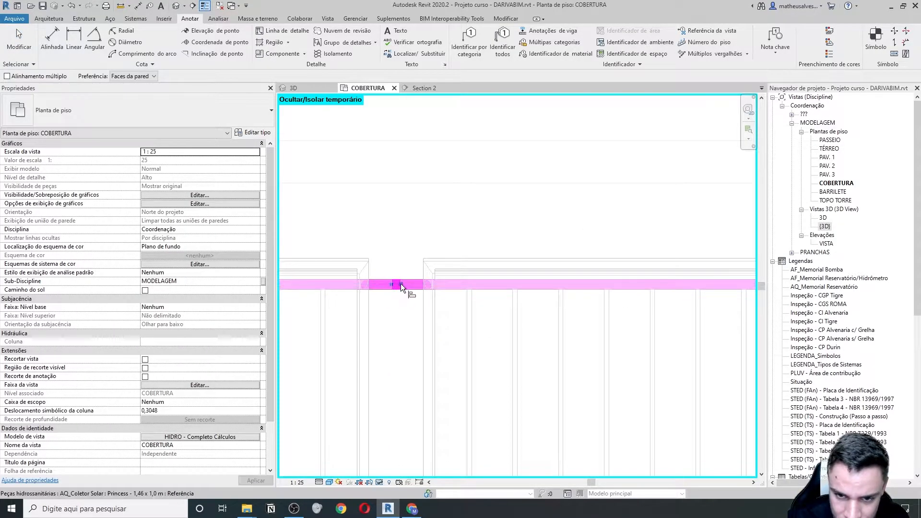
scroll(455, 322, down, 5)
key(Escape)
- Copy (CO) the left-end collector to place a sixth collector at the row's left end
middle_drag(420, 363, 428, 362)
scroll(428, 361, down, 5)
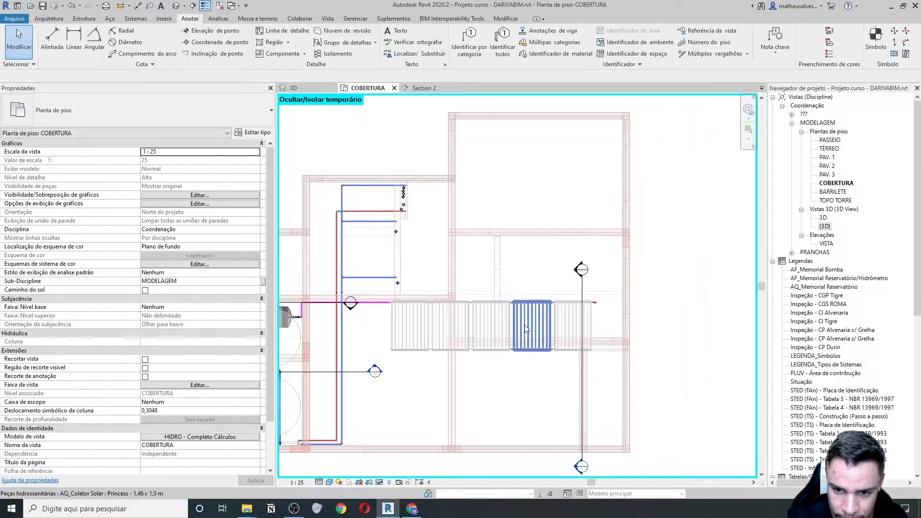
click(426, 344)
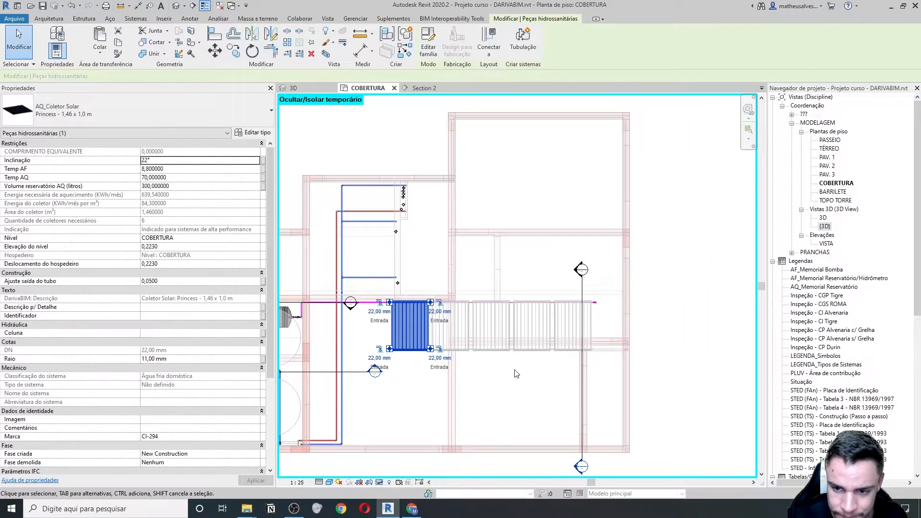
scroll(513, 369, up, 1)
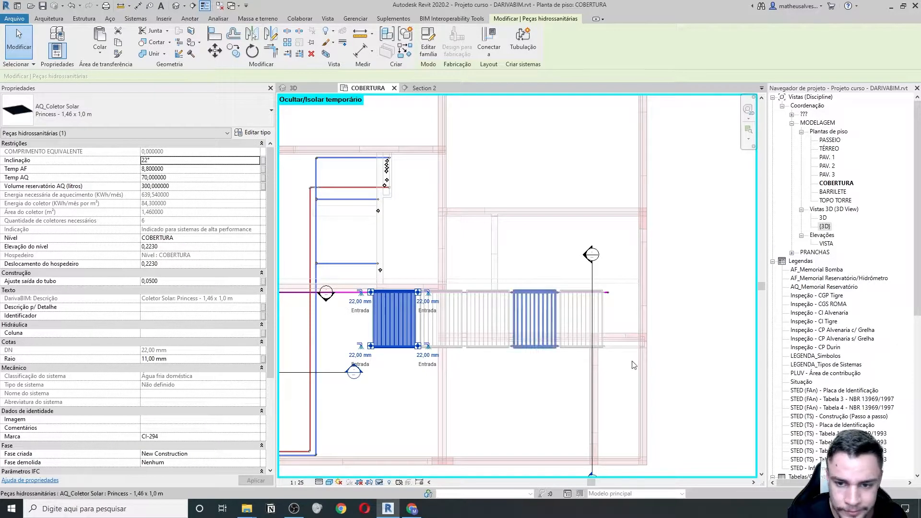
click(480, 355)
click(399, 346)
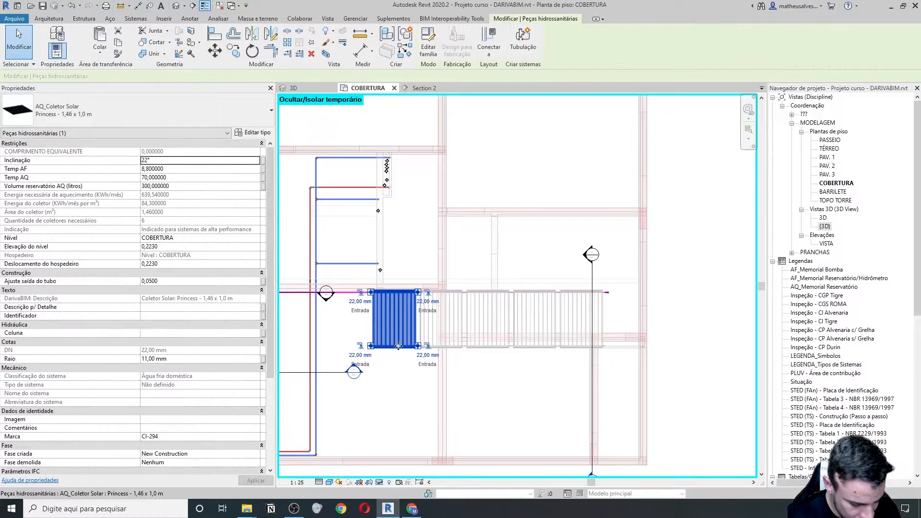
key(c)
key(o)
click(373, 347)
middle_drag(338, 351, 442, 351)
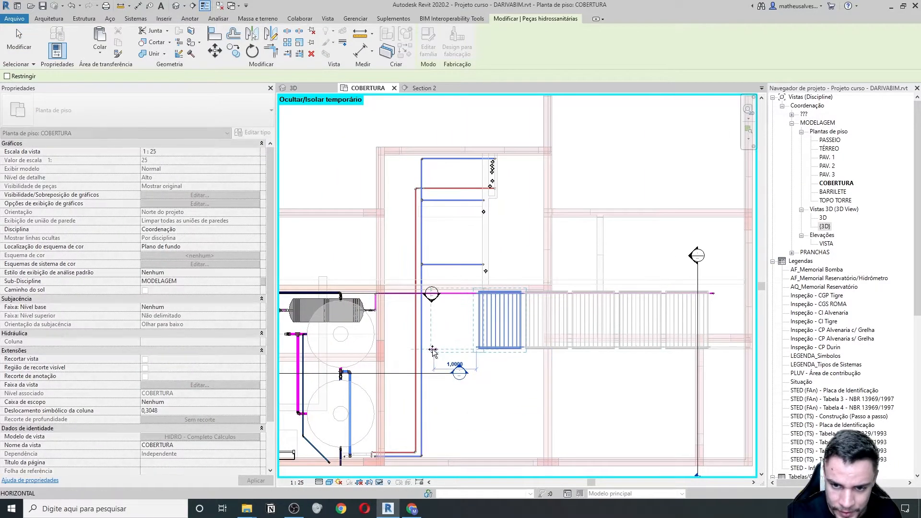
click(432, 348)
- Ungroup (UG) the new collector and nudge it left against the row
scroll(458, 352, up, 3)
key(u)
key(g)
click(469, 343)
scroll(465, 343, down, 2)
key(Left)
key(Escape)
key(a)
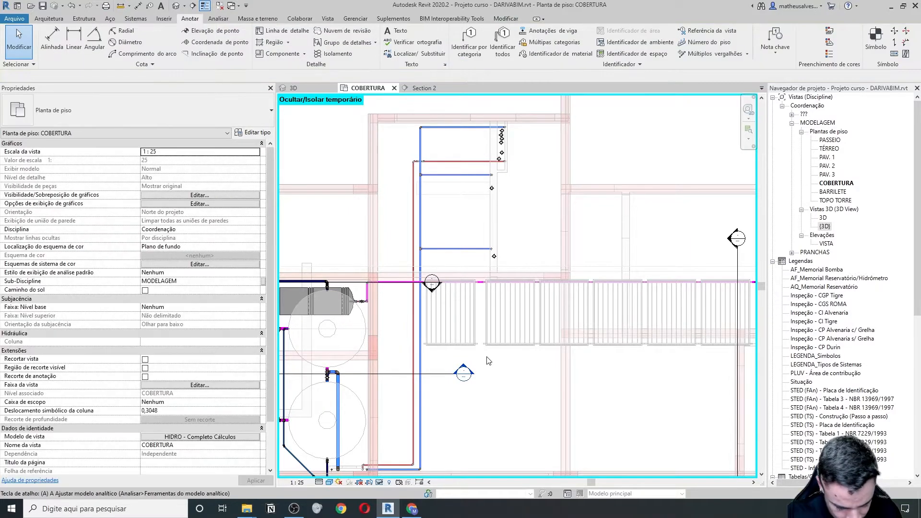
scroll(490, 355, up, 5)
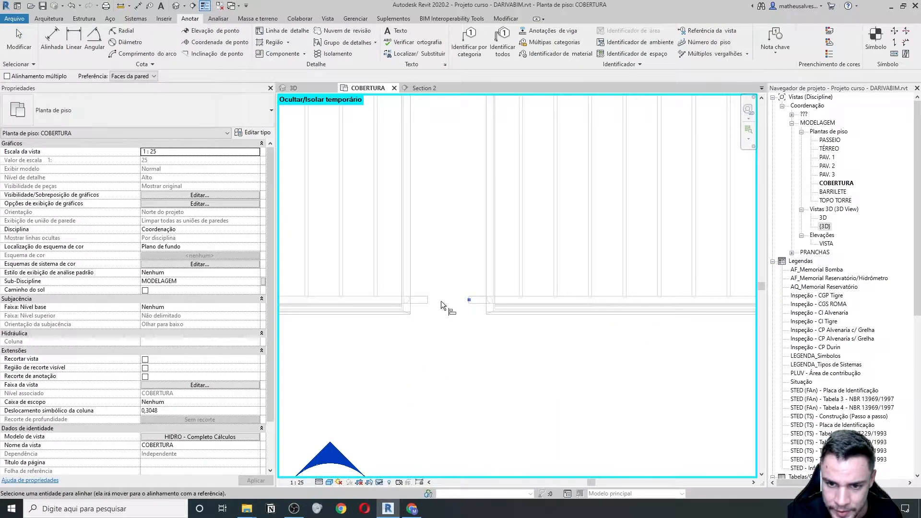
scroll(432, 307, down, 5)
key(Escape)
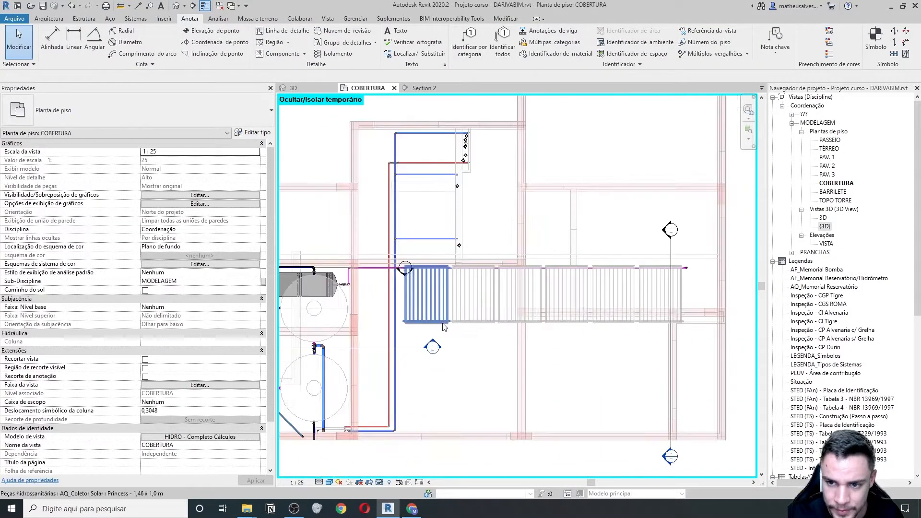
scroll(472, 324, down, 2)
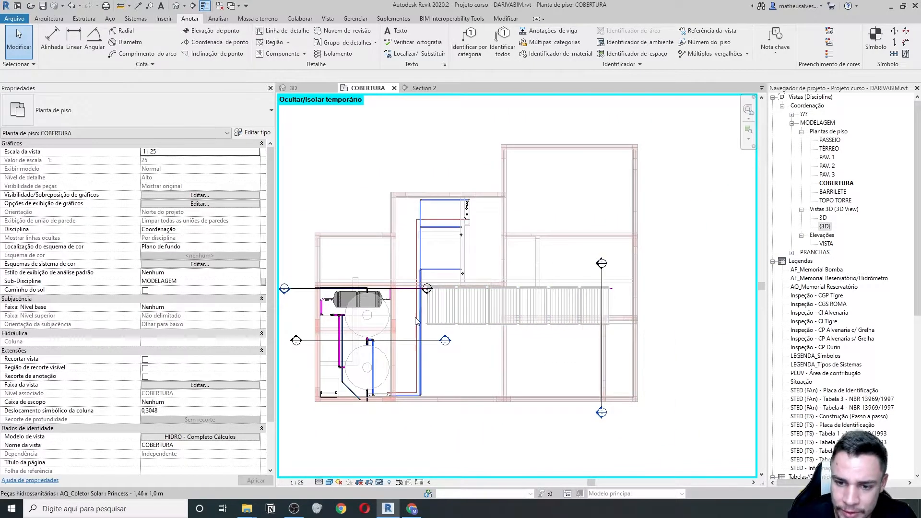
scroll(419, 321, up, 2)
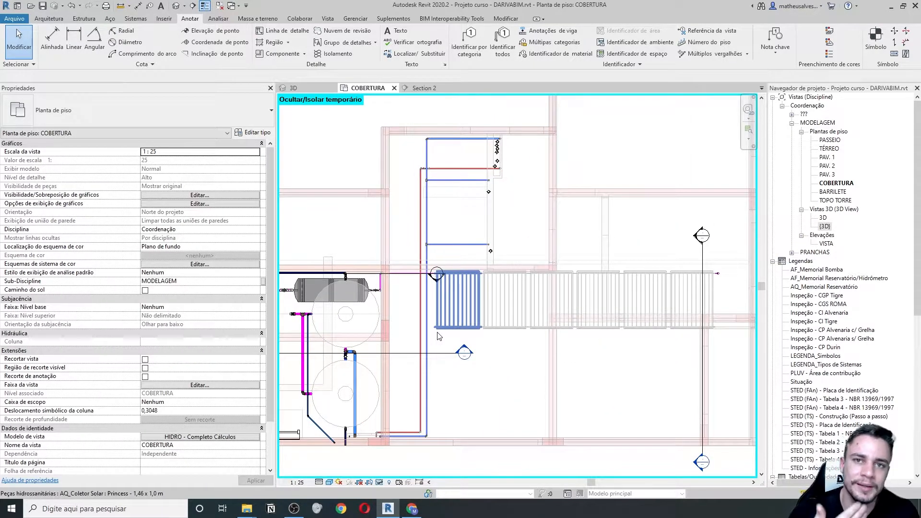
middle_drag(481, 320, 452, 320)
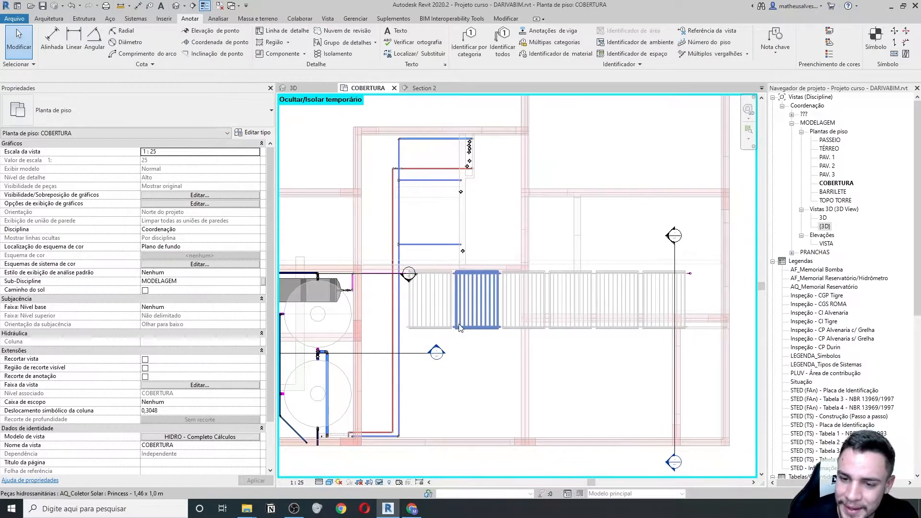
middle_drag(372, 319, 388, 322)
- Draw a 22 mm pipe from the new leftmost collector's connector to near the boiler piping
click(430, 328)
scroll(426, 330, up, 4)
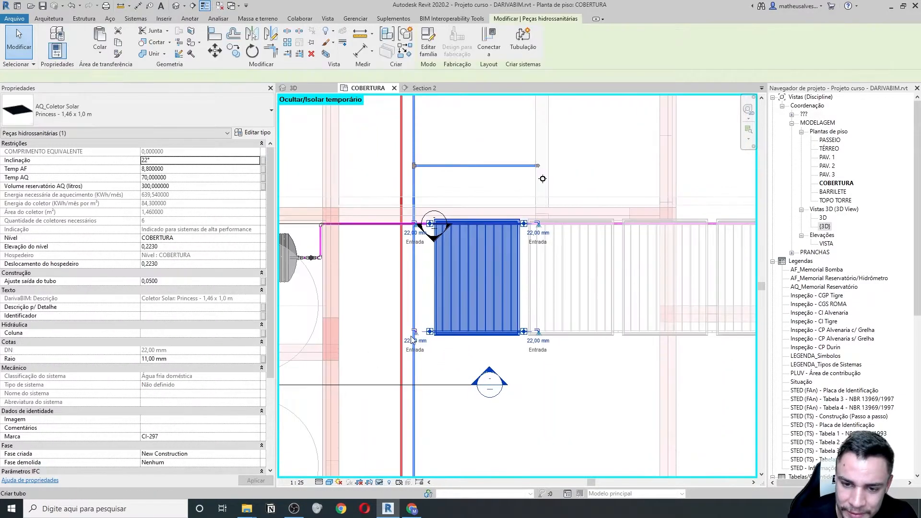
click(426, 327)
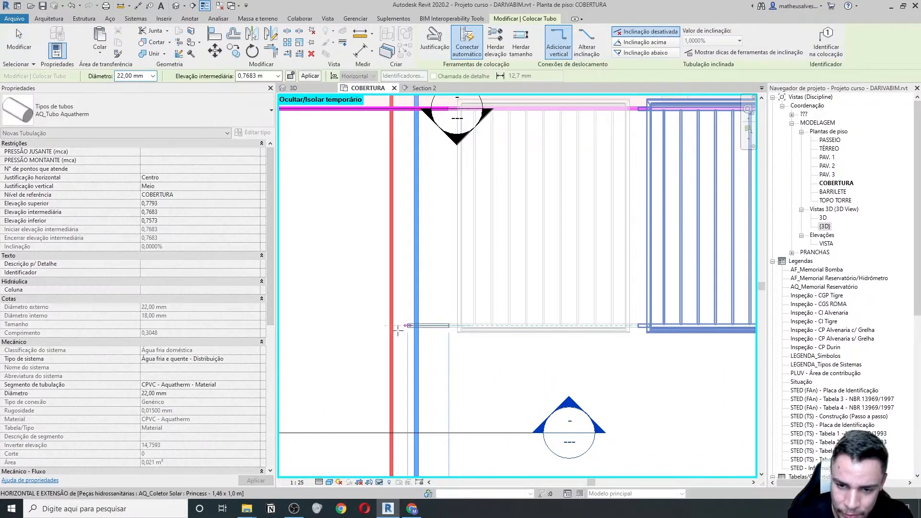
scroll(352, 326, down, 2)
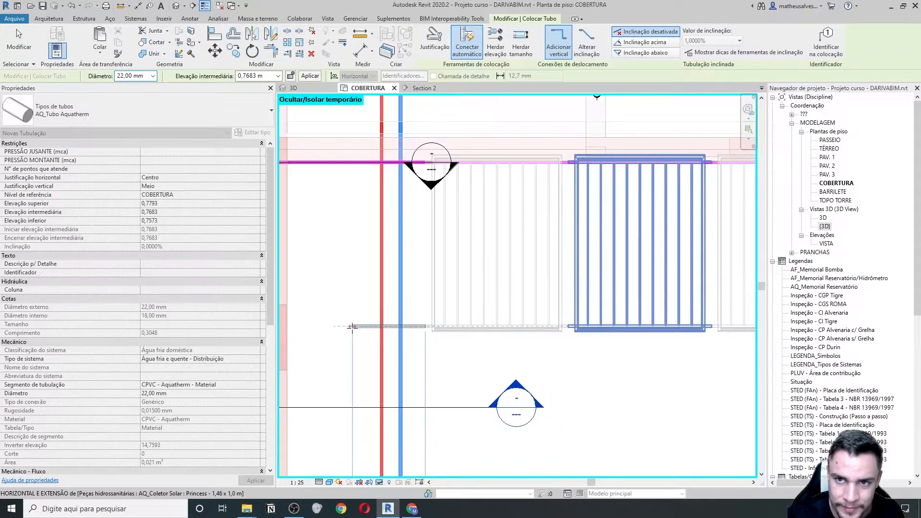
scroll(485, 315, down, 1)
middle_drag(368, 336, 558, 322)
scroll(558, 313, down, 2)
scroll(570, 312, up, 2)
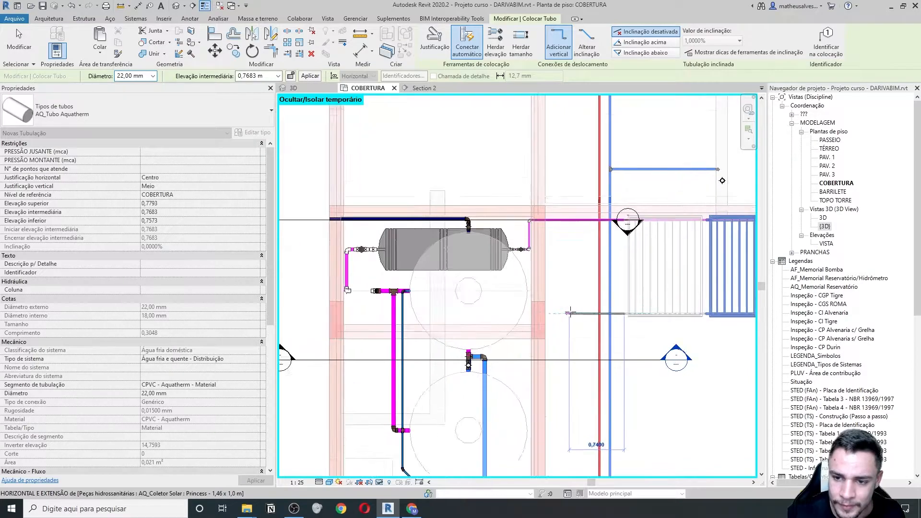
scroll(504, 314, up, 2)
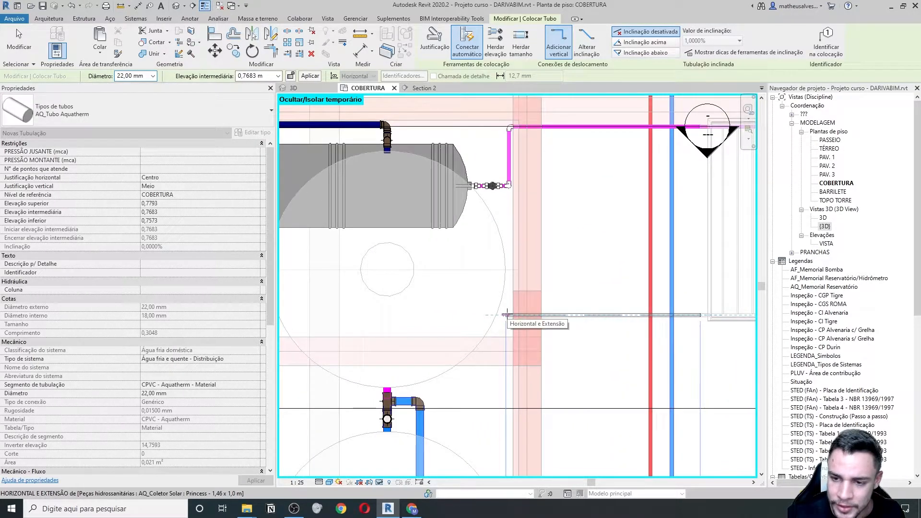
click(506, 314)
key(Escape)
key(Escape)
scroll(597, 340, down, 10)
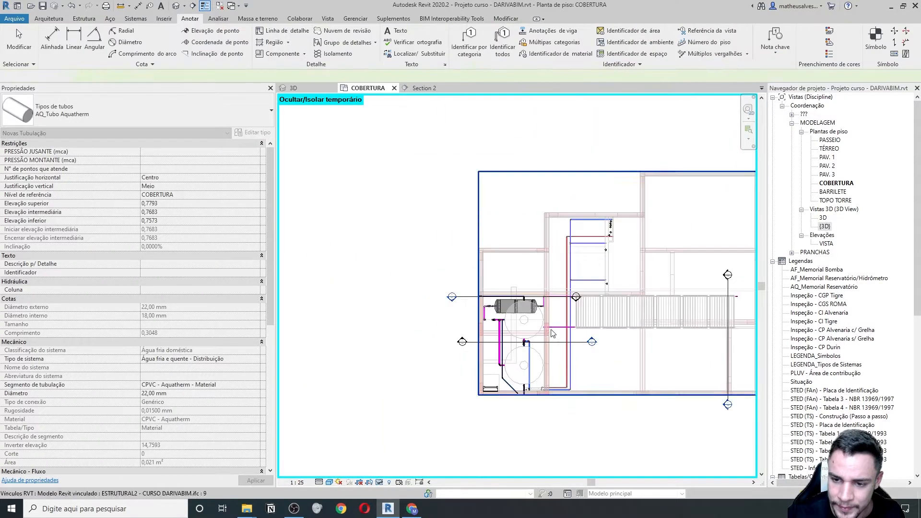
- In Section 5, draw a vertical riser from the open pipe end beside the boiler using Criar tubo
double_click(593, 342)
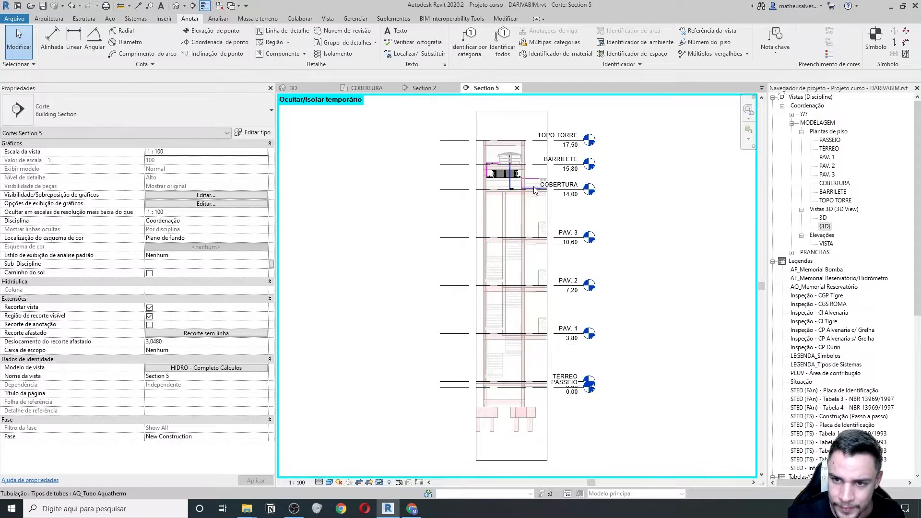
scroll(523, 174, up, 5)
scroll(523, 174, up, 3)
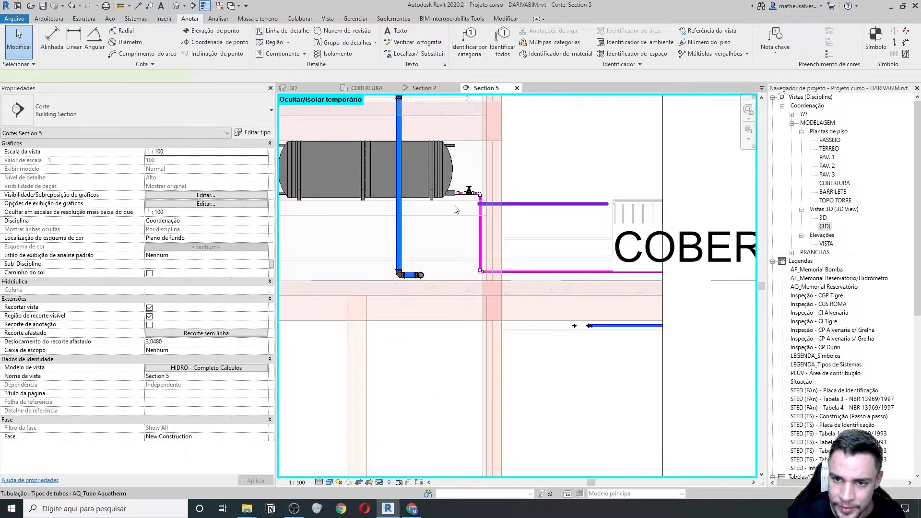
click(487, 204)
middle_drag(460, 209, 467, 218)
right_click(485, 213)
click(514, 258)
middle_drag(312, 223, 415, 221)
click(360, 210)
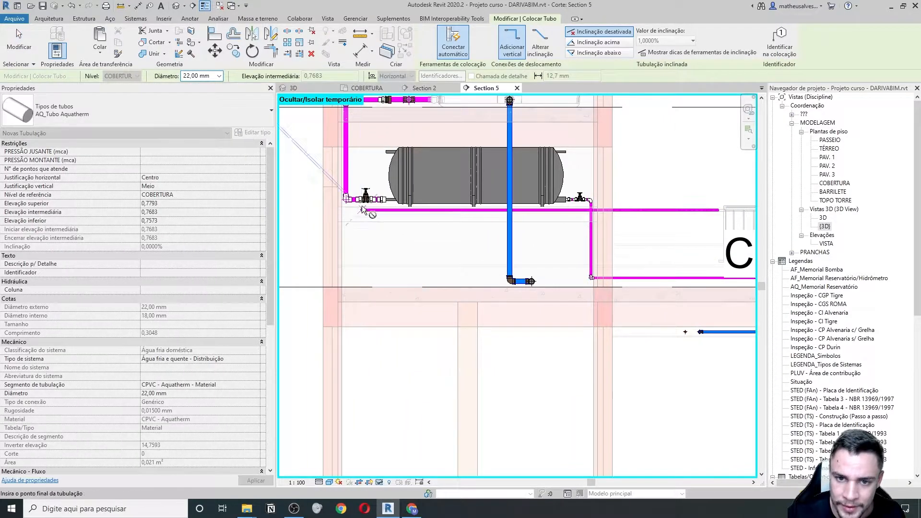
click(361, 151)
scroll(366, 142, up, 5)
key(Escape)
key(Escape)
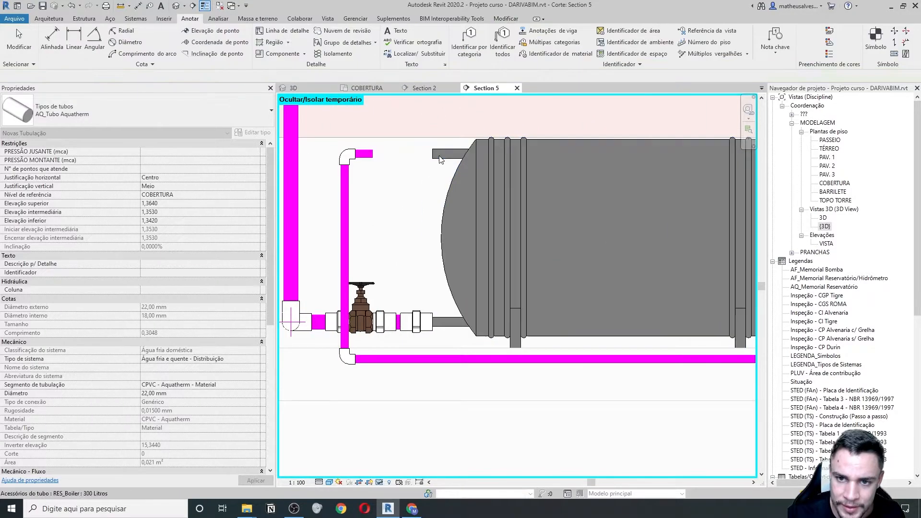
- Check the boiler's connections, delete the elbow atop the new riser, and return to COBERTURA
click(440, 162)
scroll(376, 190, down, 1)
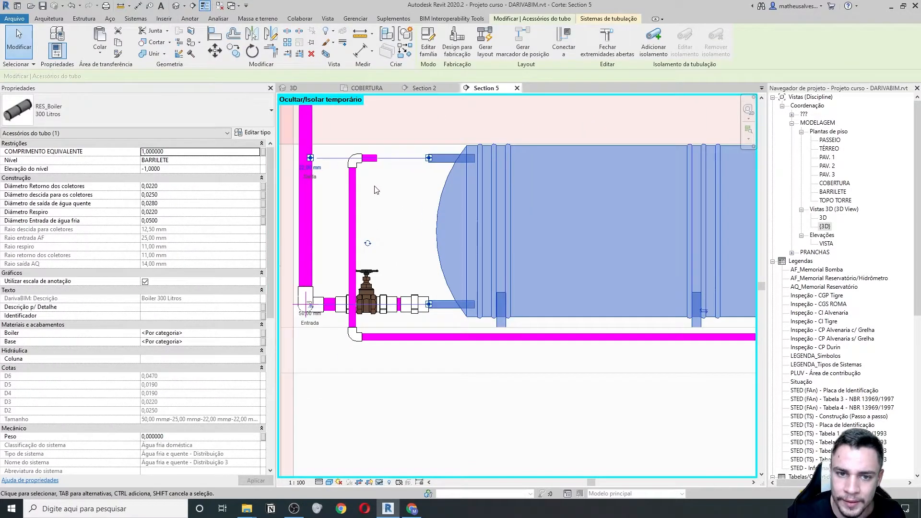
click(403, 170)
click(435, 163)
click(396, 168)
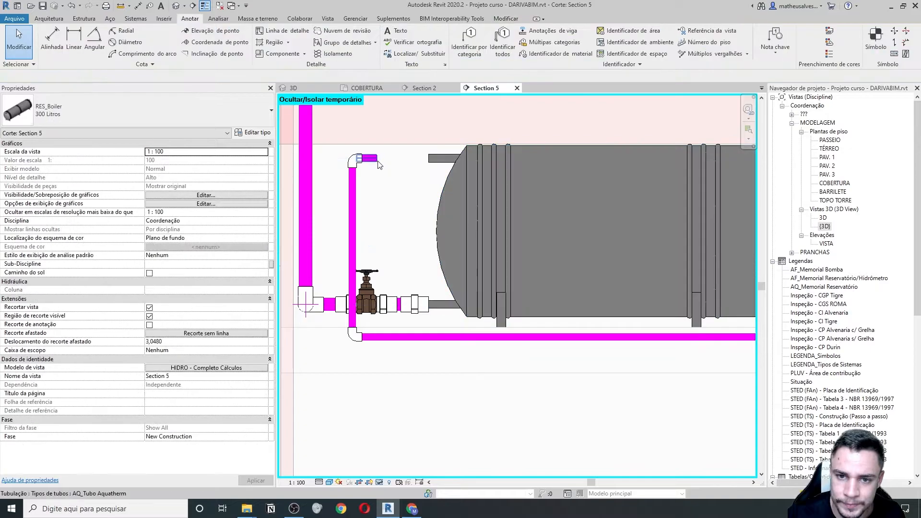
scroll(381, 167, down, 1)
middle_drag(408, 191, 416, 253)
scroll(417, 252, down, 1)
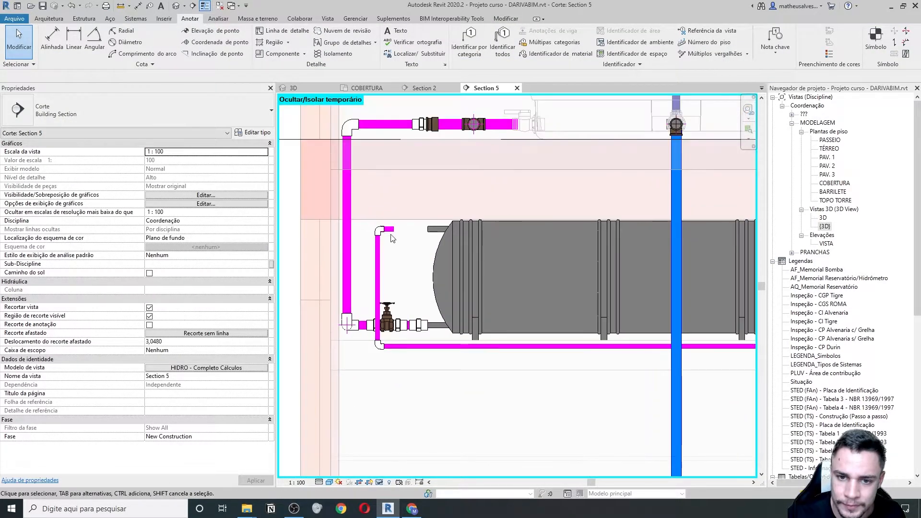
drag(406, 265, 408, 266)
key(Delete)
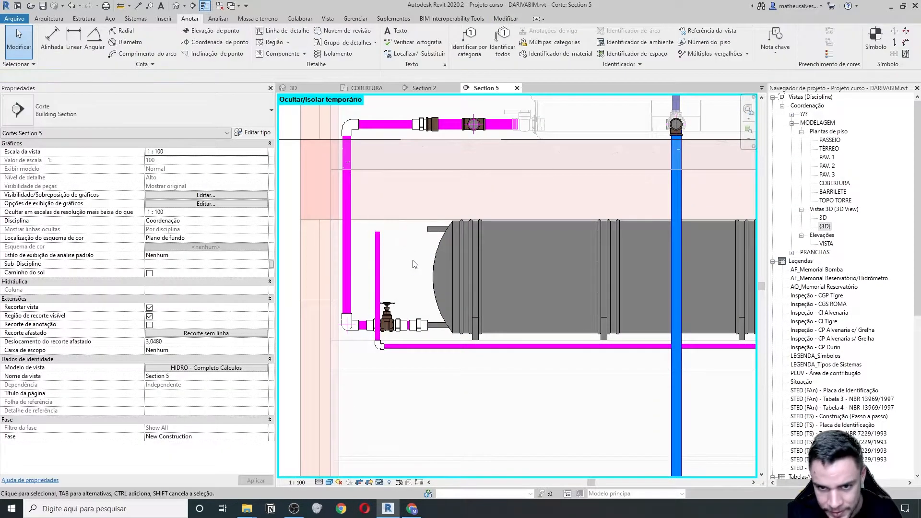
click(357, 88)
- Draw a pipe from the boiler's outlet connector, running horizontally then down toward the lower pipe
scroll(473, 278, up, 4)
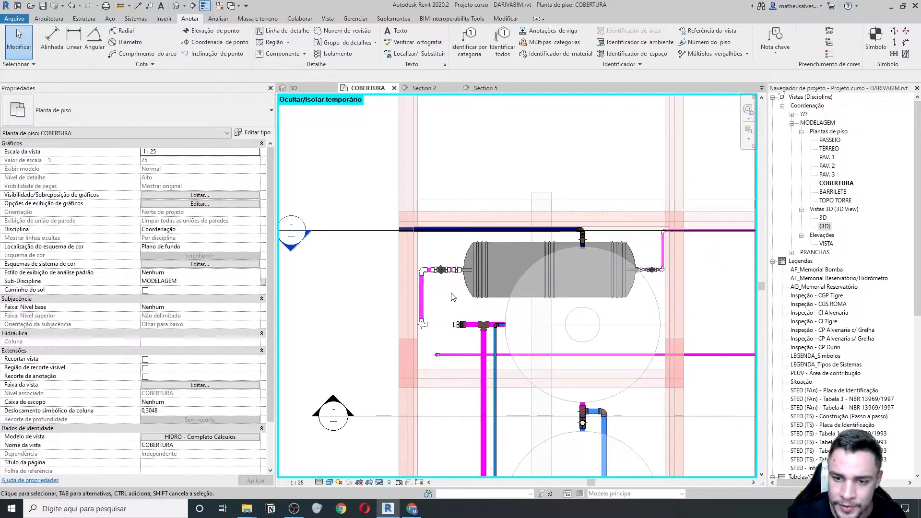
click(472, 279)
scroll(474, 280, up, 2)
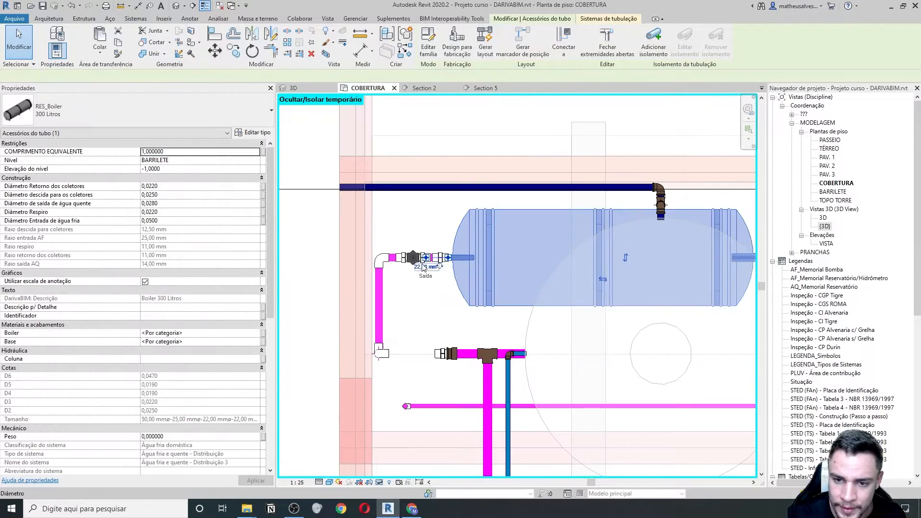
right_click(450, 260)
click(485, 251)
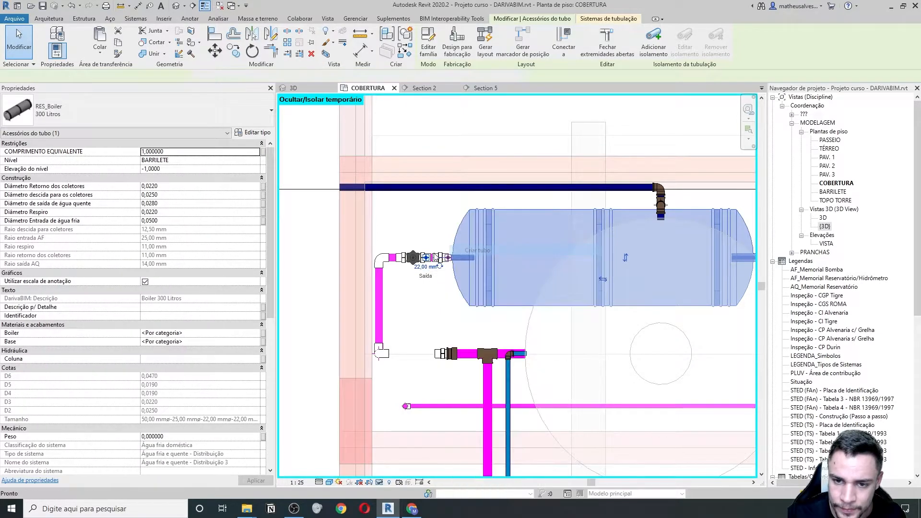
scroll(431, 254, up, 2)
scroll(382, 261, up, 2)
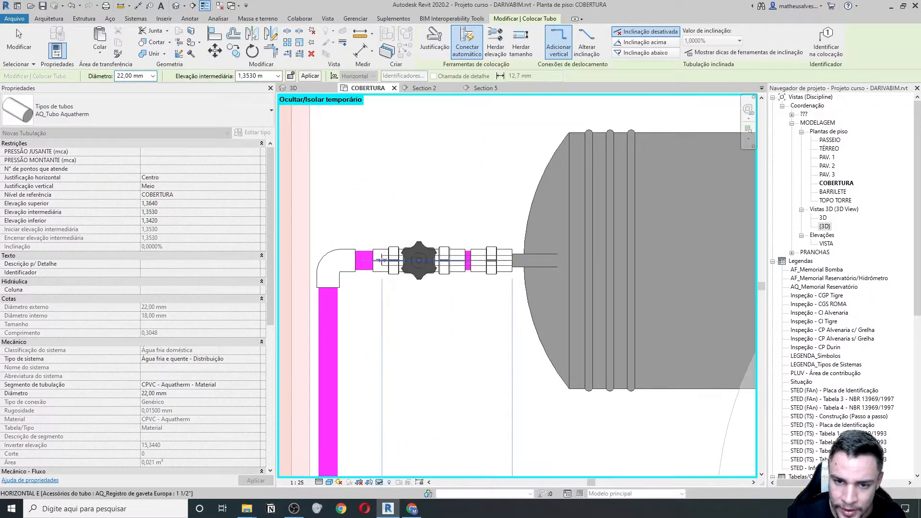
scroll(382, 260, up, 2)
click(377, 263)
scroll(390, 331, down, 4)
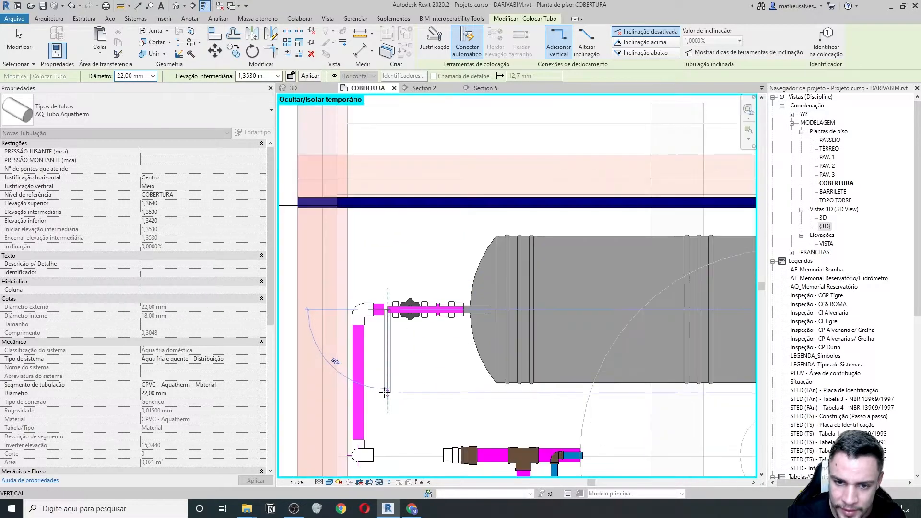
middle_drag(386, 392, 410, 262)
click(411, 372)
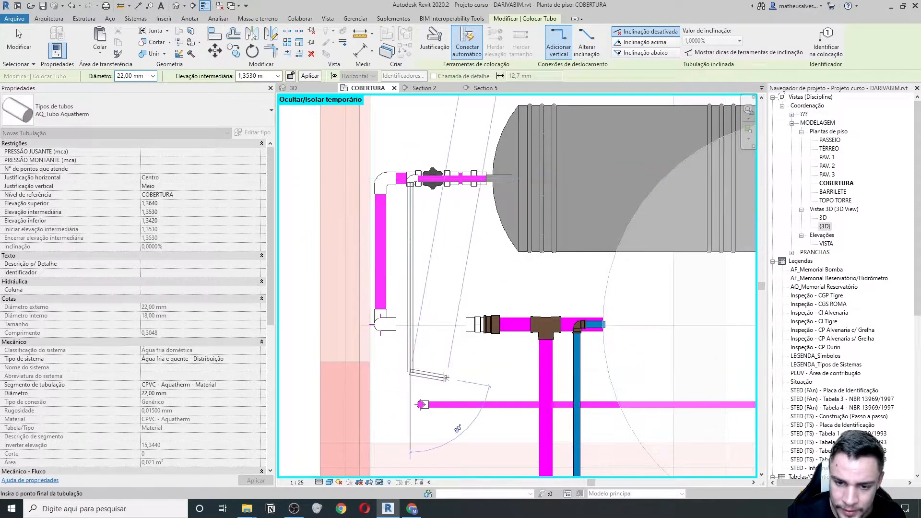
key(Escape)
key(Escape)
- Delete the end cap on the lower pipe's end
key(a)
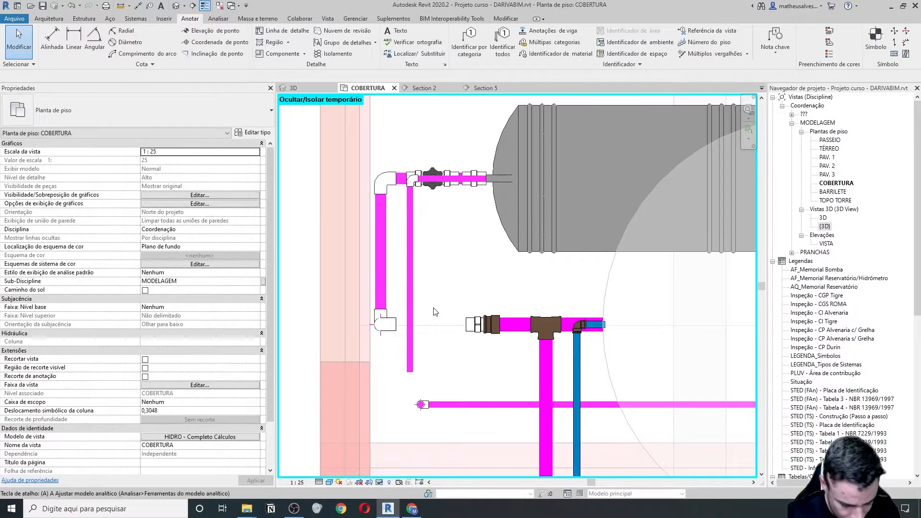
scroll(418, 396, up, 2)
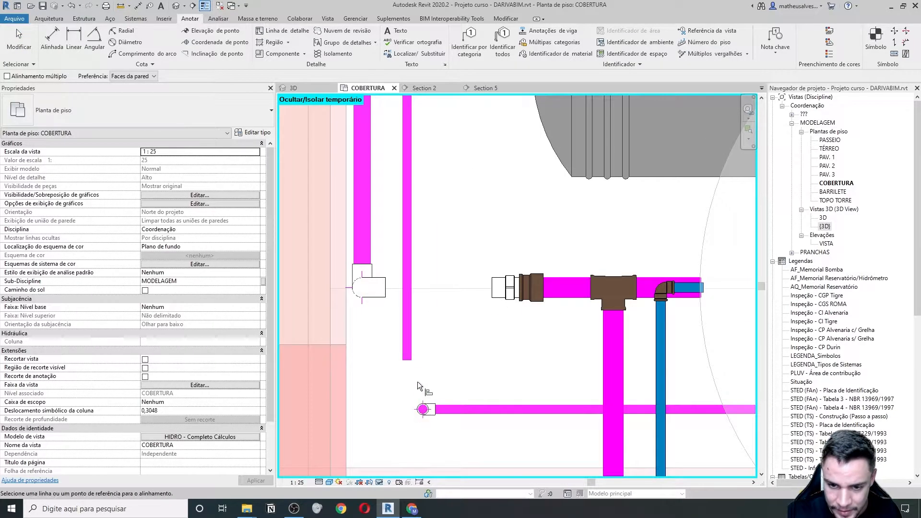
scroll(410, 370, down, 3)
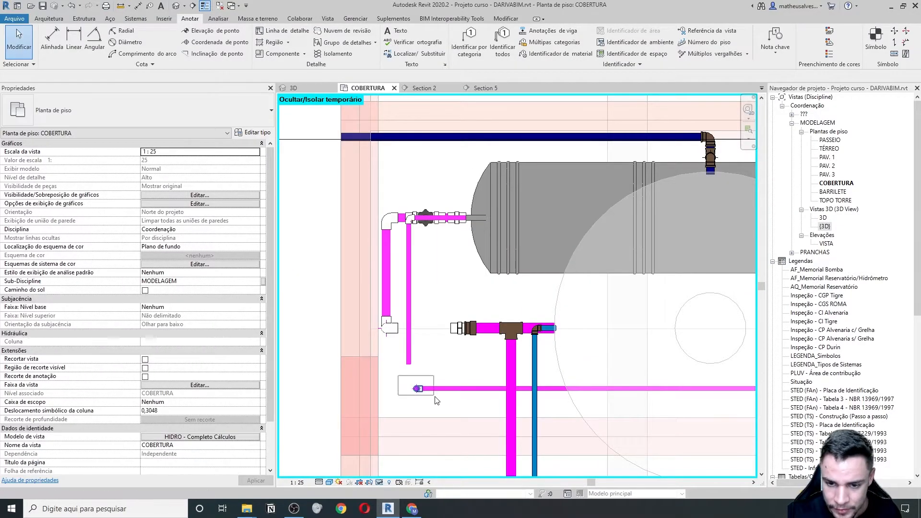
click(441, 405)
key(Delete)
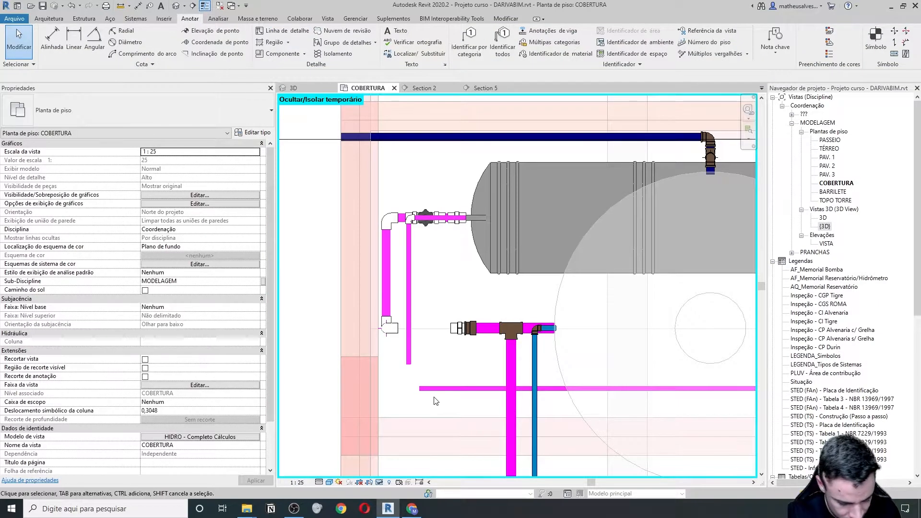
- Join the new vertical pipe and the horizontal magenta pipe at a corner with Trim/Extend (TR)
key(r)
click(412, 359)
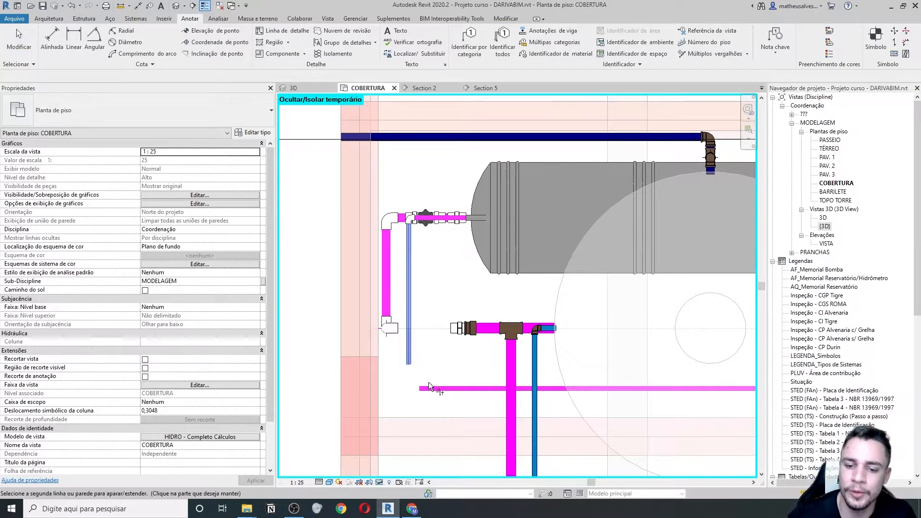
click(432, 390)
scroll(420, 372, down, 5)
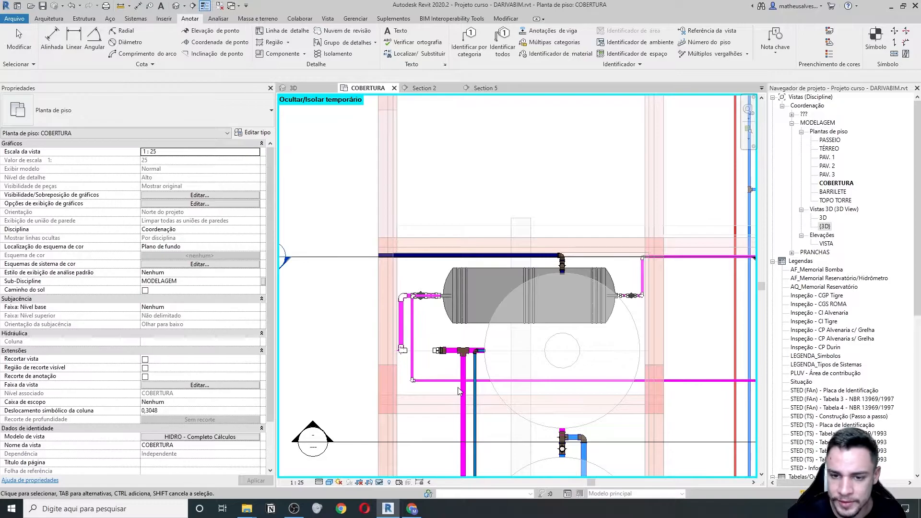
scroll(445, 299, up, 4)
key(Escape)
scroll(445, 300, up, 2)
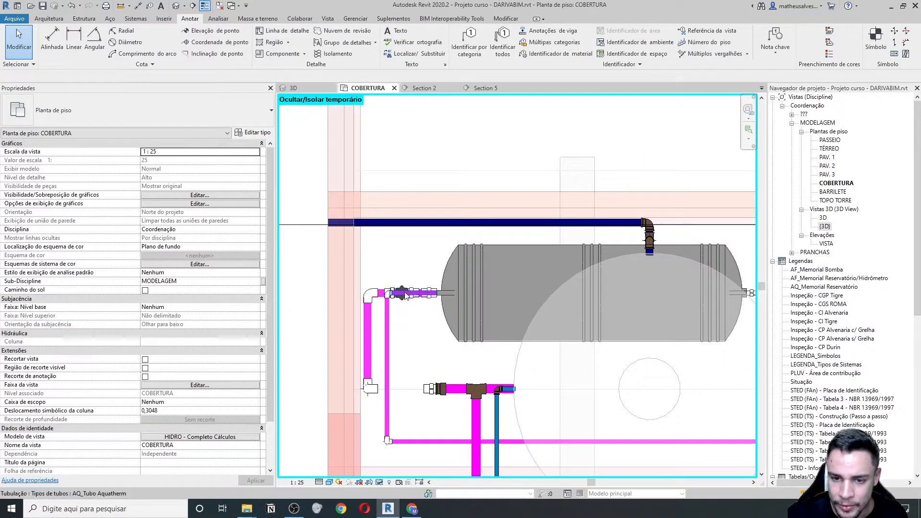
scroll(407, 294, down, 4)
middle_drag(618, 320, 539, 325)
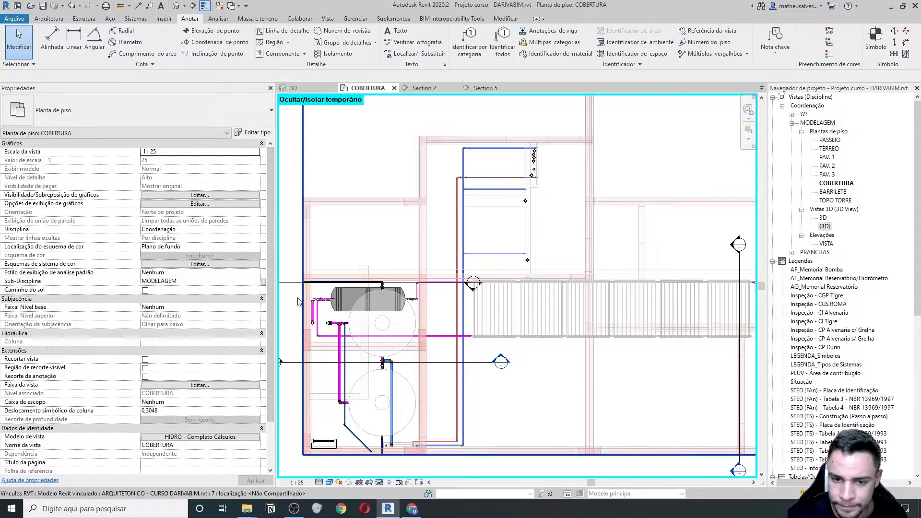
scroll(288, 301, up, 2)
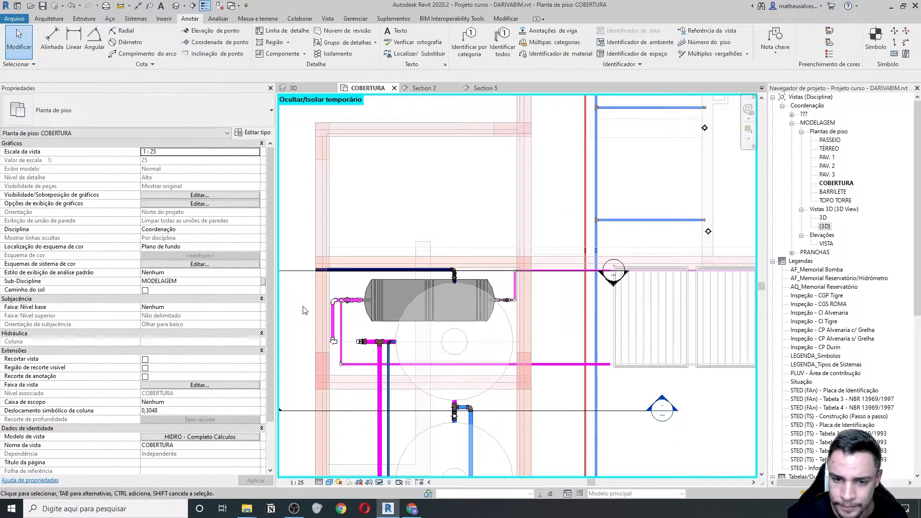
scroll(355, 310, up, 2)
scroll(357, 309, up, 2)
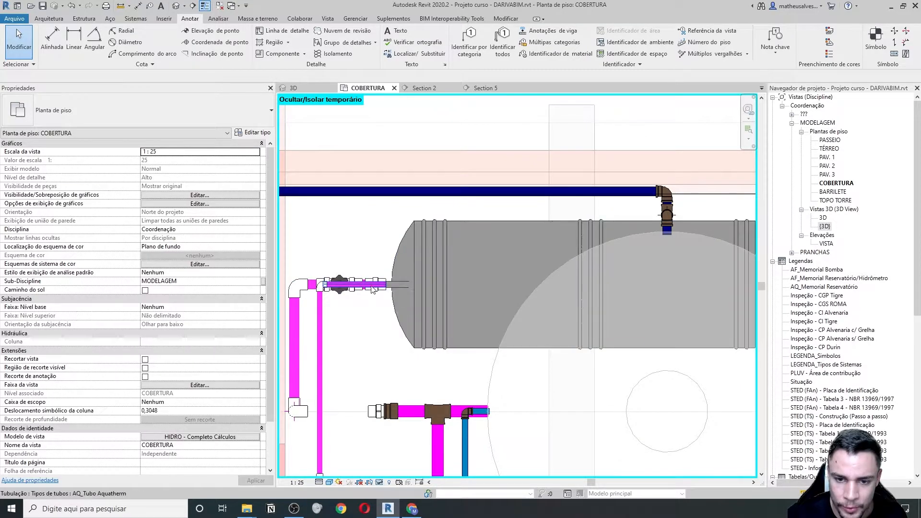
scroll(367, 288, down, 5)
- In Section 5, place an AQ_Aquatherm_Conector fitting at the pipe end by the boiler
double_click(569, 357)
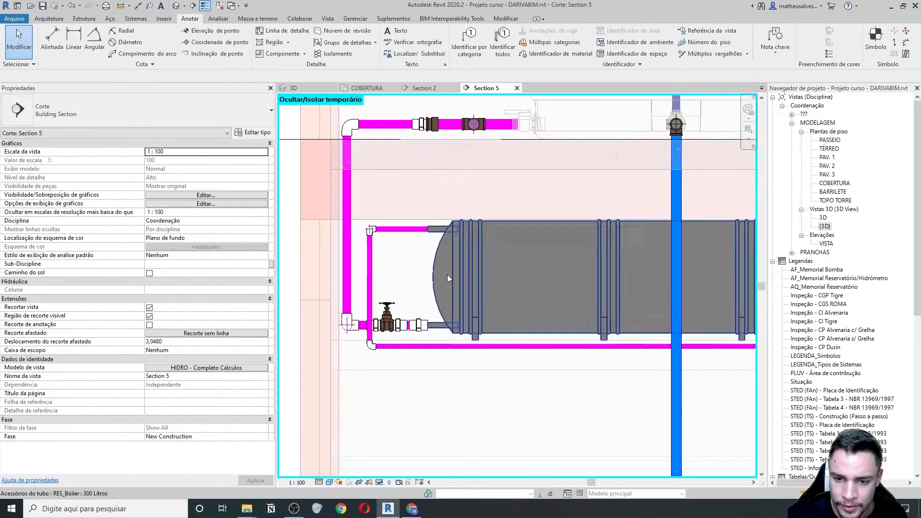
click(427, 231)
scroll(427, 231, up, 2)
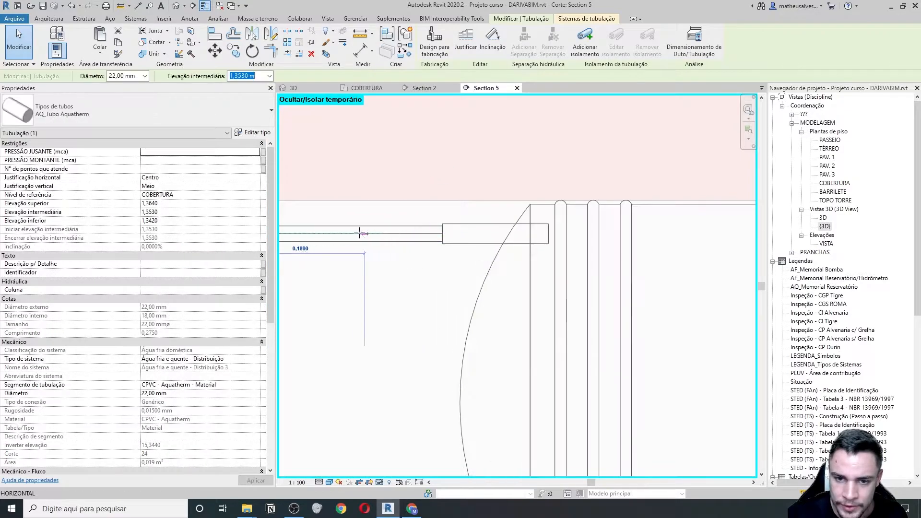
middle_drag(384, 274, 411, 268)
scroll(411, 267, down, 1)
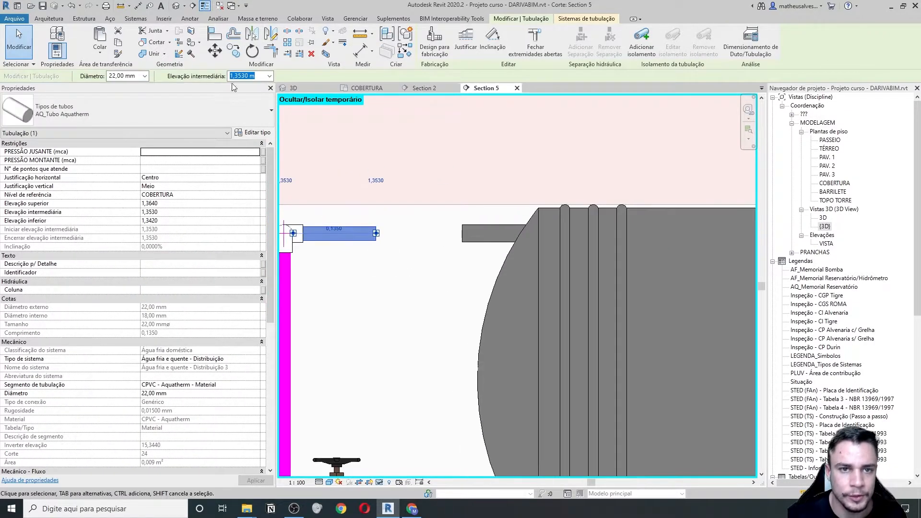
click(217, 19)
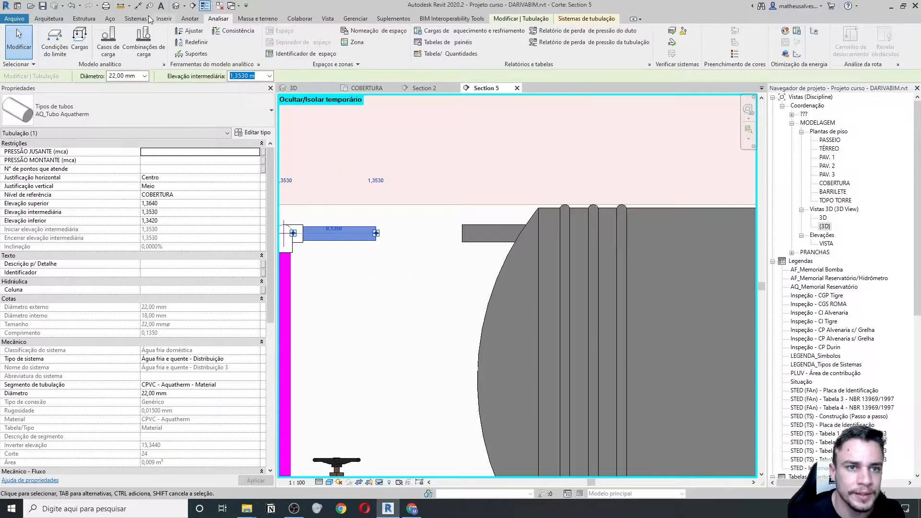
click(135, 18)
click(163, 32)
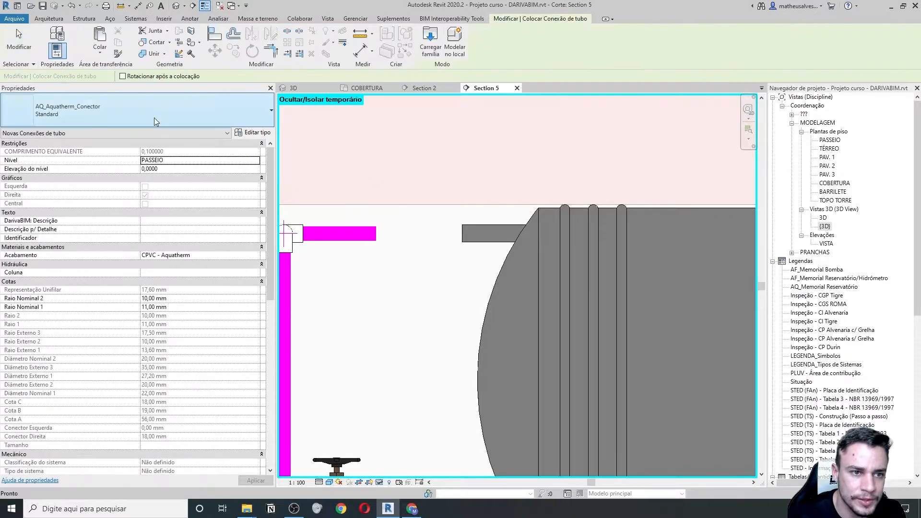
click(386, 237)
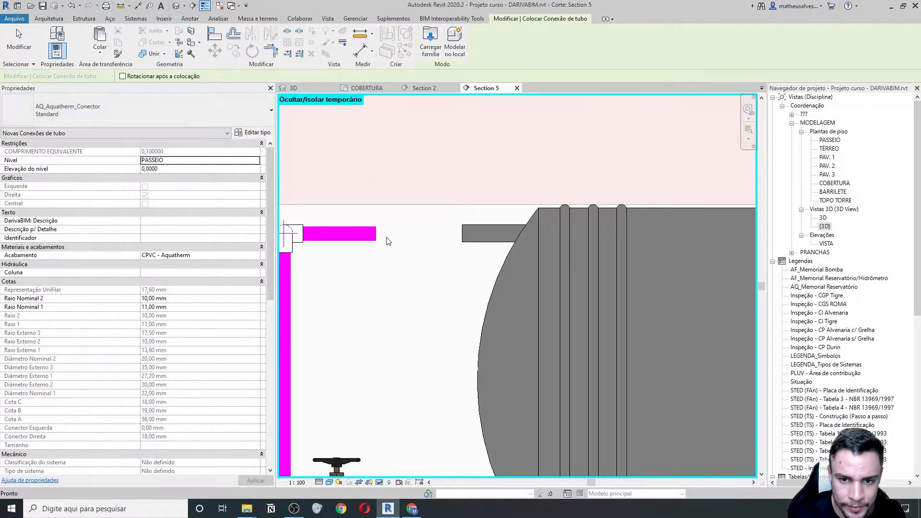
middle_drag(447, 272, 418, 279)
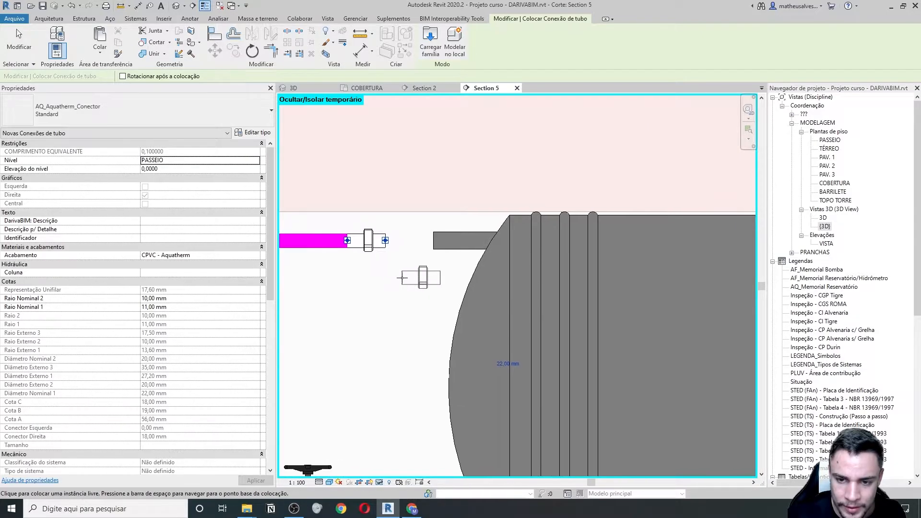
key(Escape)
key(Escape)
- Set the new connector and the boiler's upper inlet diameter to 25 mm
scroll(378, 258, down, 3)
click(362, 259)
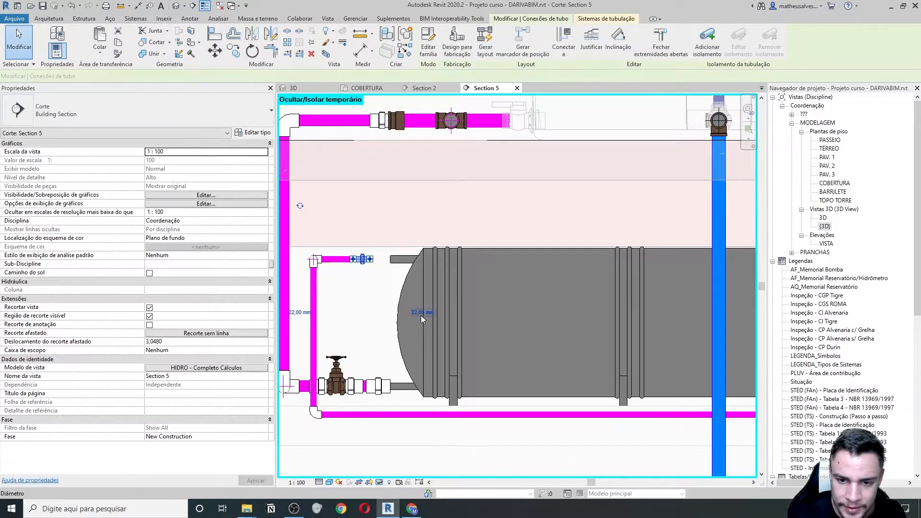
click(420, 312)
text(25)
key(Return)
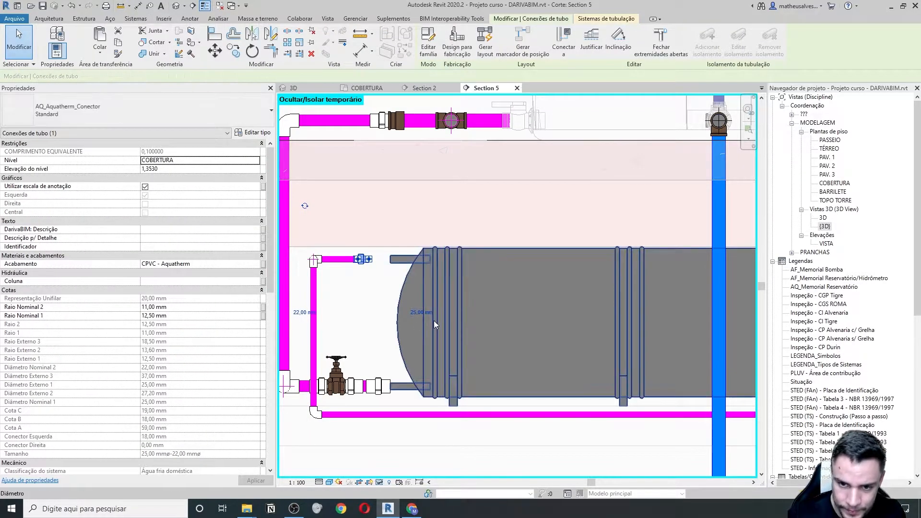
scroll(398, 275, up, 2)
click(388, 265)
middle_drag(385, 263, 443, 301)
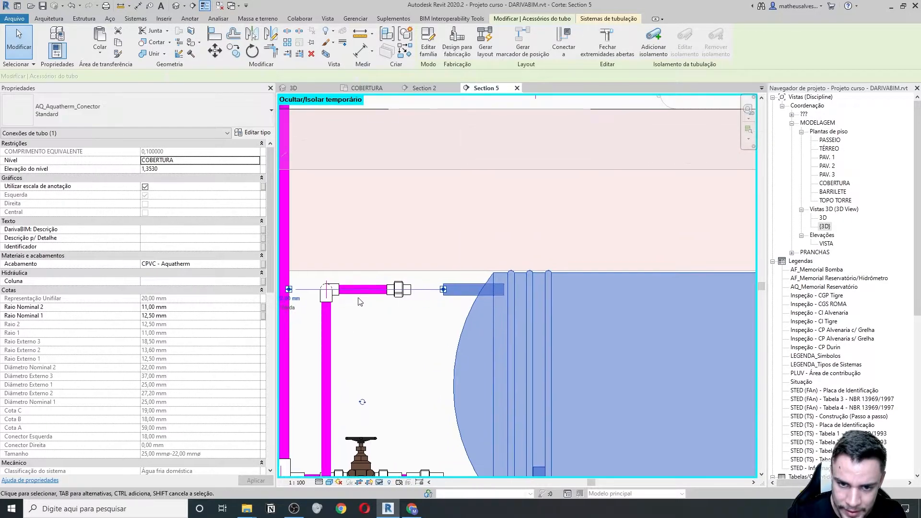
click(290, 300)
key(Return)
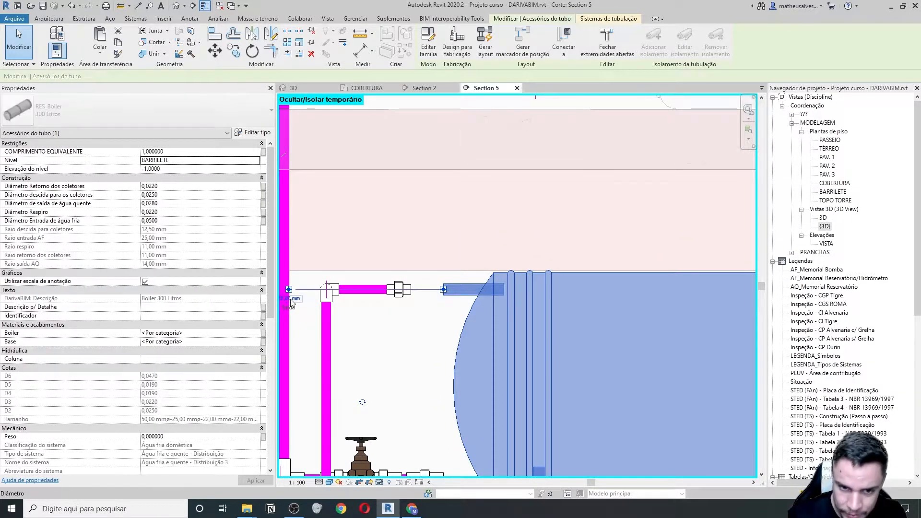
- Reselect the new connector to verify its 25 mm size
scroll(417, 295, up, 2)
key(Escape)
click(379, 293)
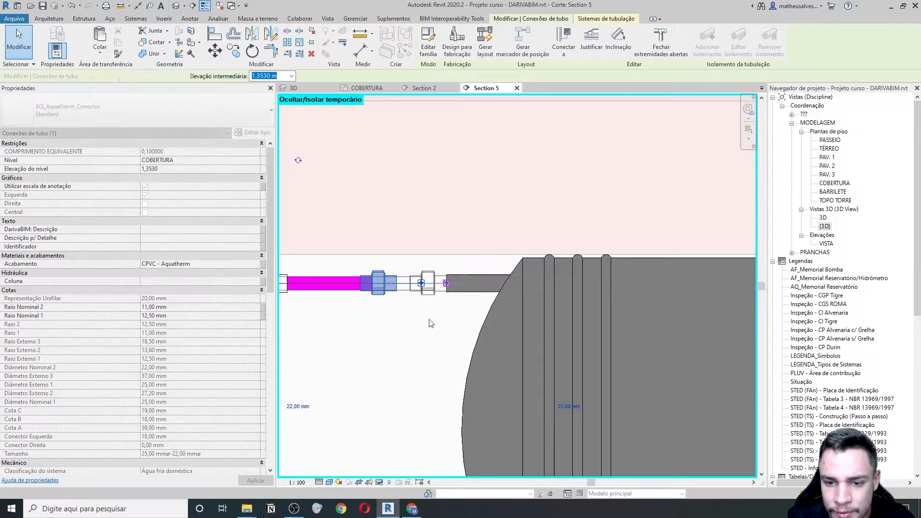
scroll(426, 291, down, 3)
key(Escape)
scroll(405, 312, up, 2)
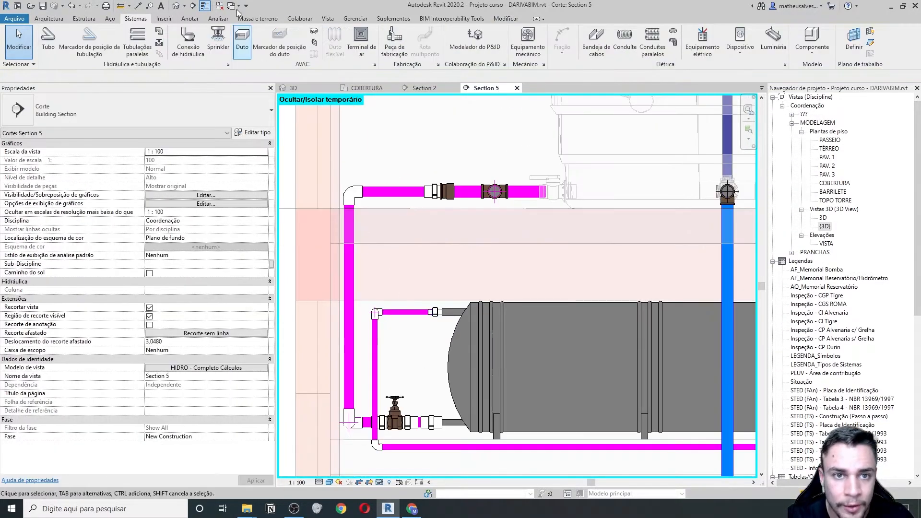
- Place an AQ_Registro de gaveta Europa 3/4" gate valve on the upper boiler feed pipe and check it
click(158, 42)
scroll(403, 314, up, 2)
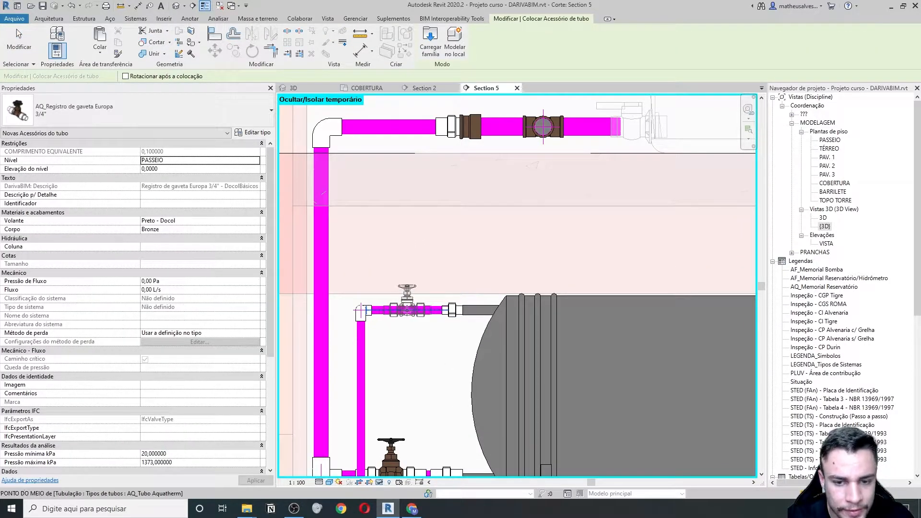
click(408, 310)
key(Escape)
click(406, 307)
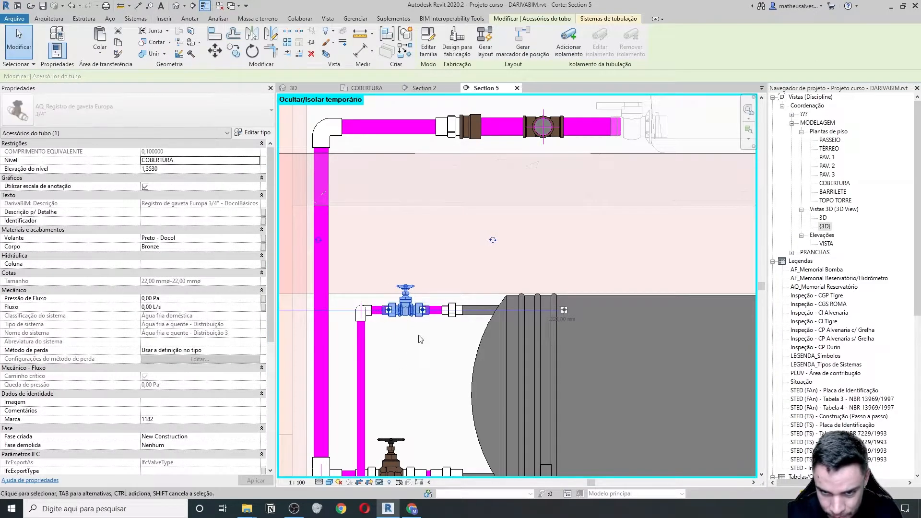
scroll(431, 350, down, 5)
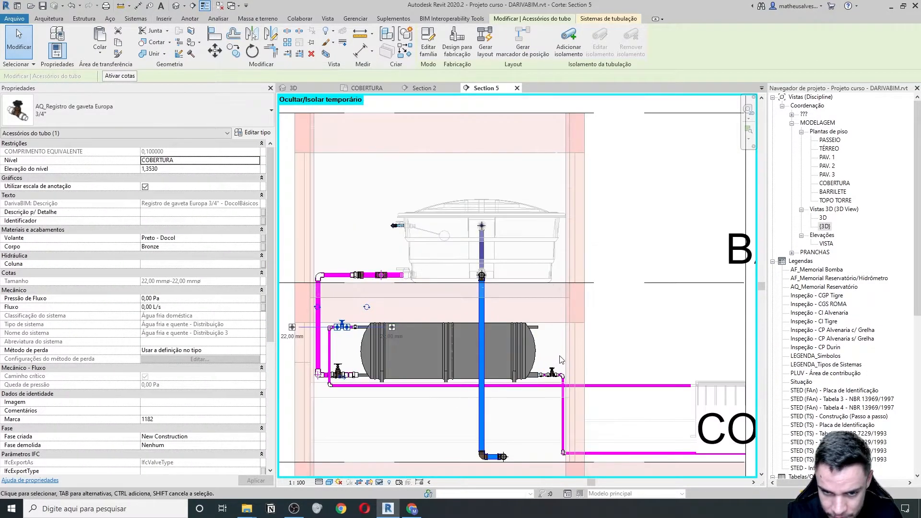
key(Escape)
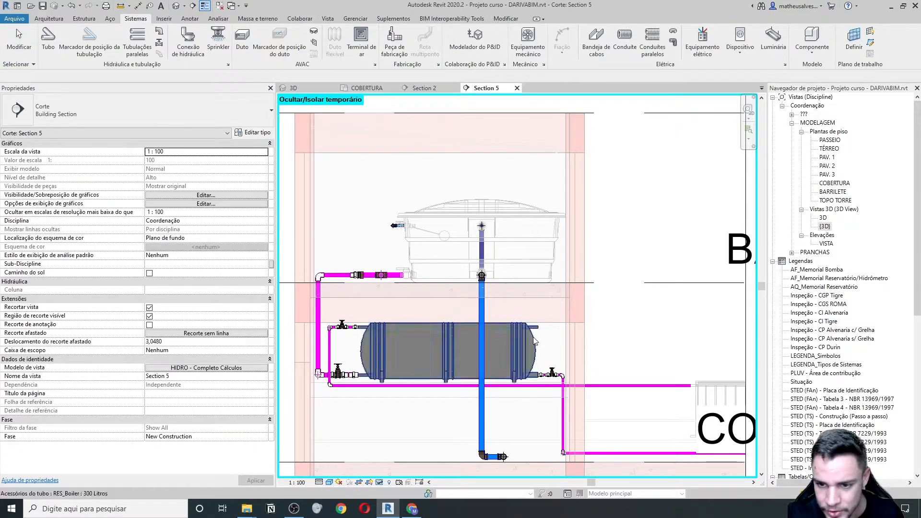
scroll(532, 341, up, 1)
click(532, 342)
scroll(527, 336, up, 3)
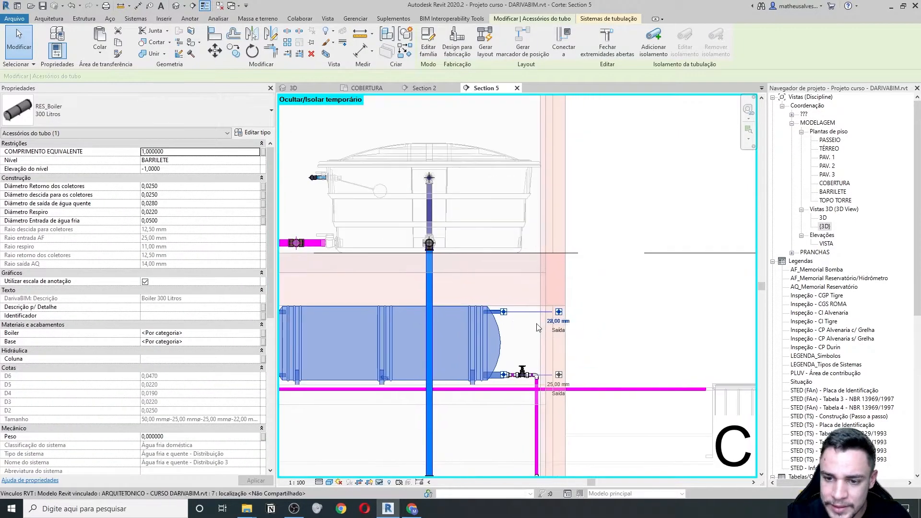
scroll(520, 324, up, 1)
scroll(421, 325, down, 4)
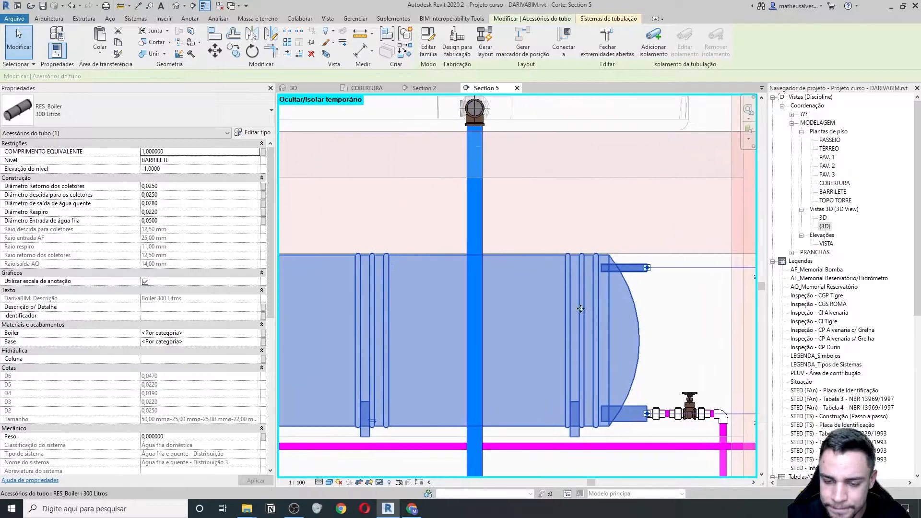
middle_drag(623, 318, 586, 320)
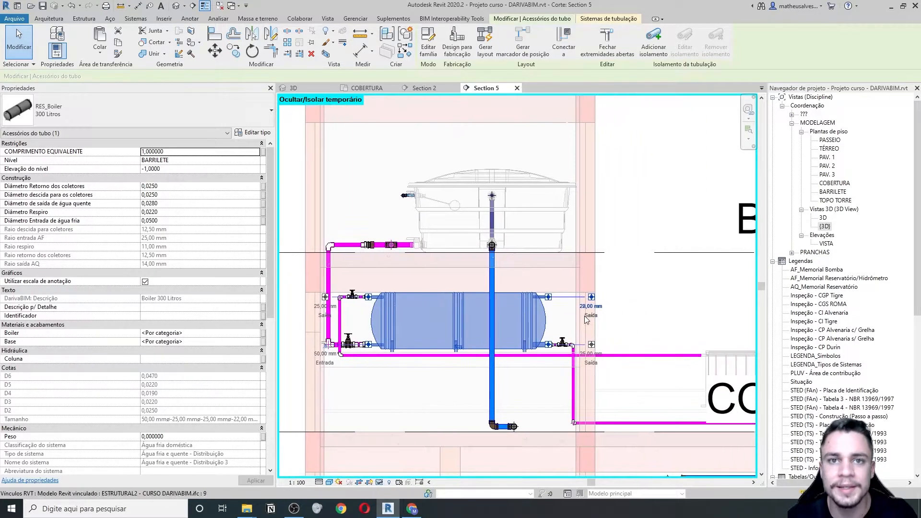
scroll(485, 341, down, 1)
middle_drag(488, 340, 474, 309)
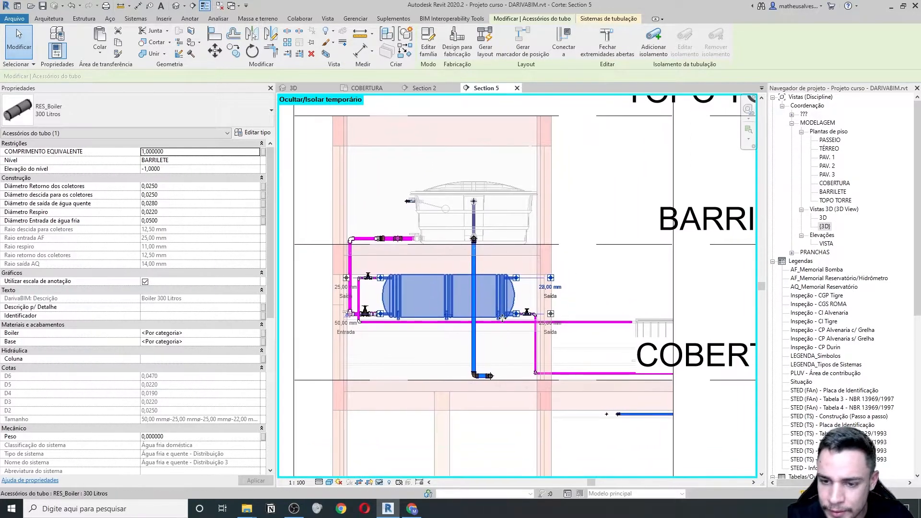
scroll(525, 283, up, 4)
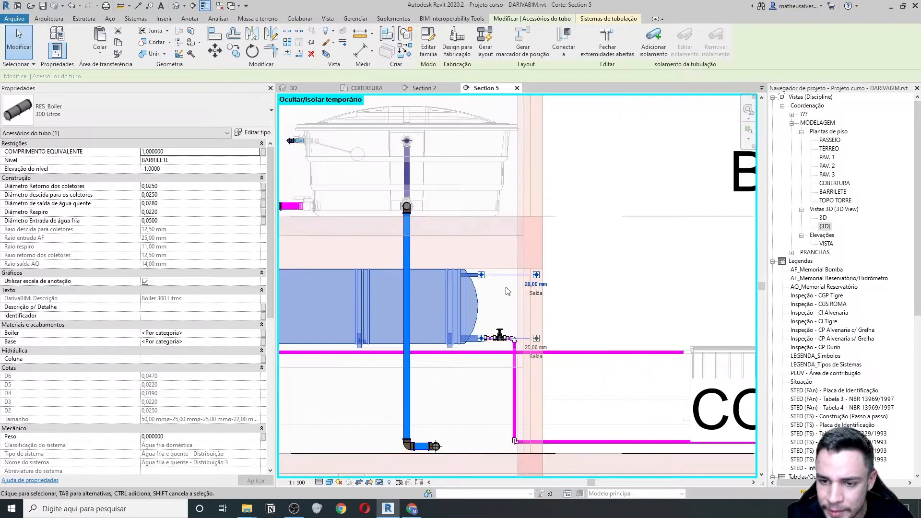
scroll(457, 282, up, 4)
scroll(461, 283, down, 3)
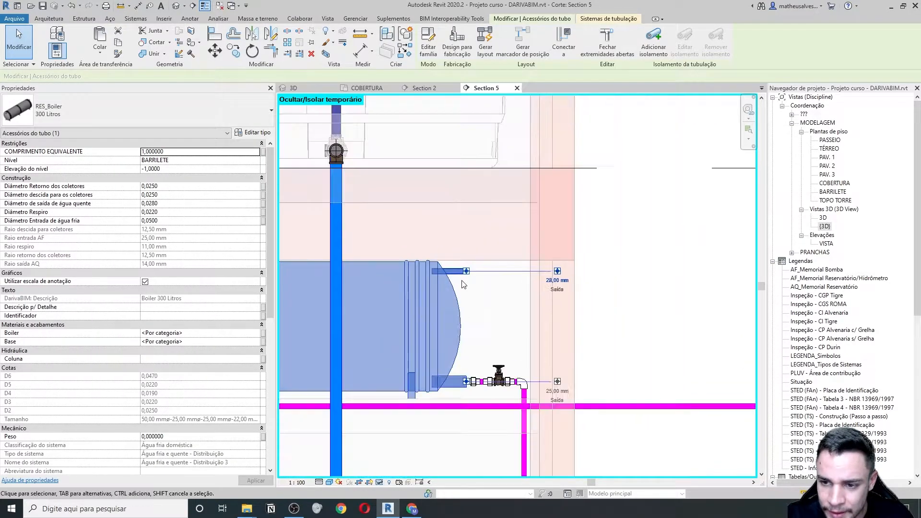
scroll(458, 272, up, 3)
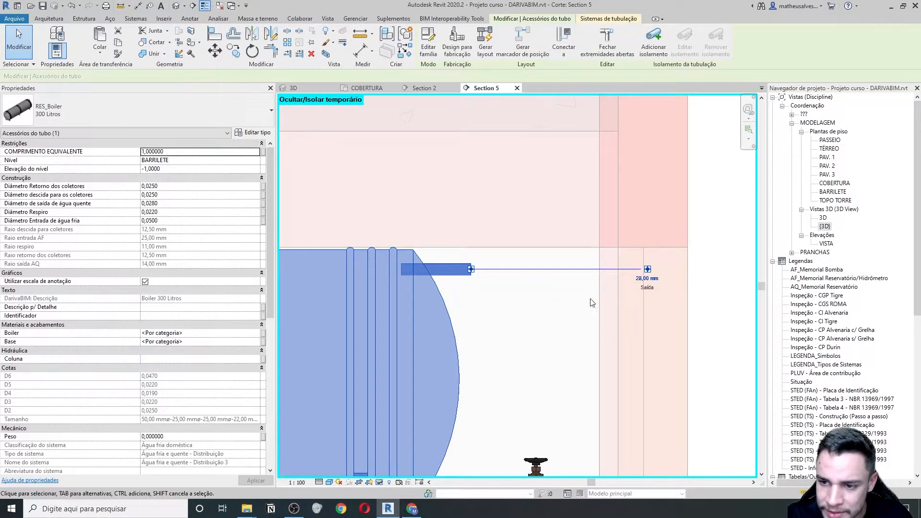
scroll(449, 296, down, 5)
middle_drag(332, 334, 406, 339)
scroll(630, 310, up, 2)
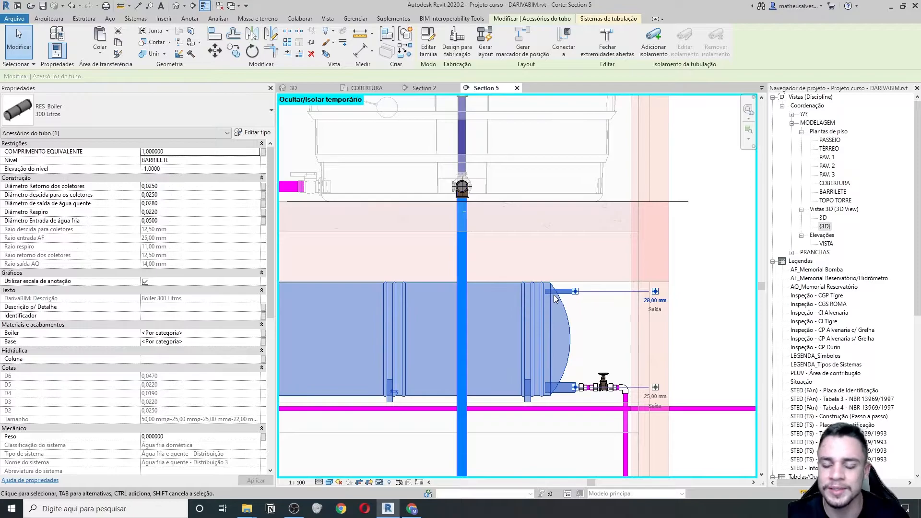
middle_drag(616, 310, 580, 316)
scroll(583, 313, up, 1)
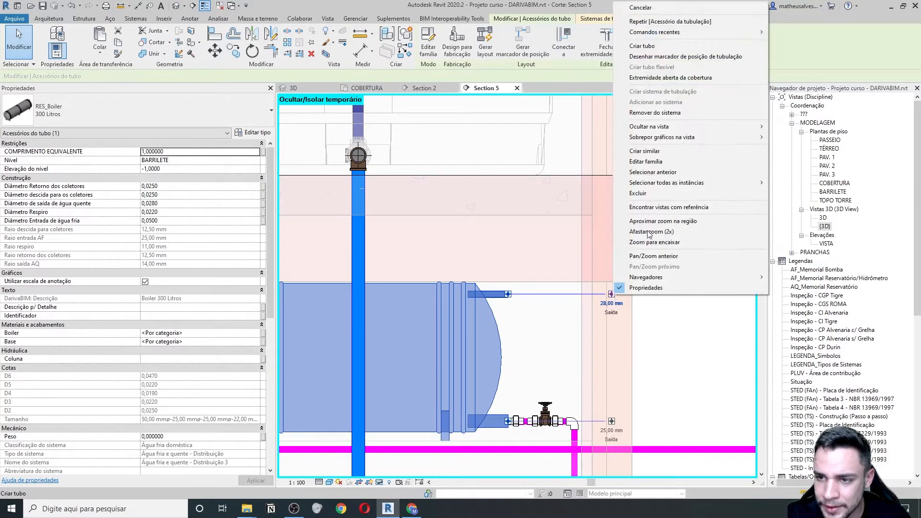
- Cancel the new pipe, select the boiler and begin editing its 28,00 mm upper outlet diameter
click(644, 49)
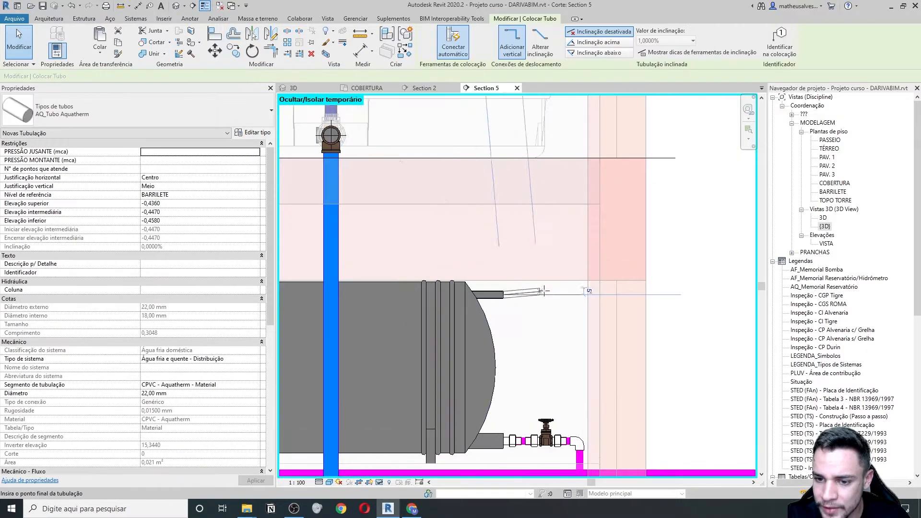
scroll(540, 292, up, 2)
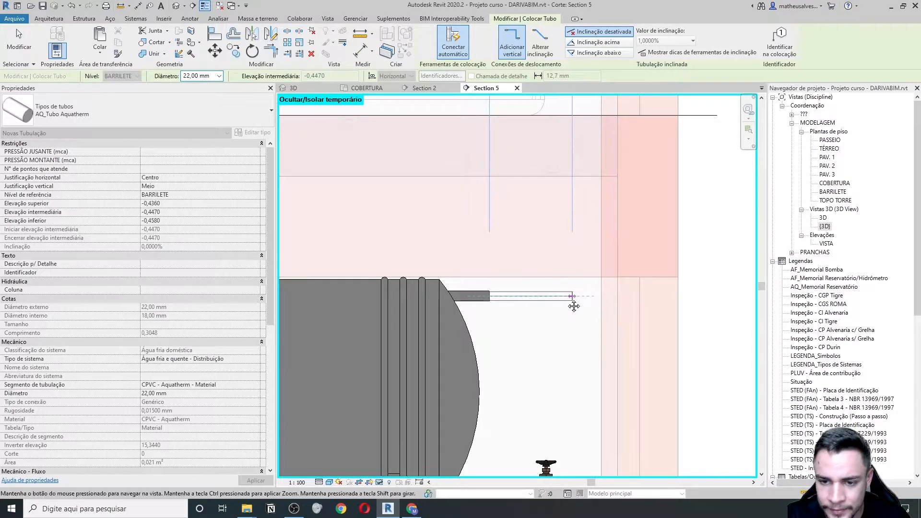
scroll(577, 301, down, 2)
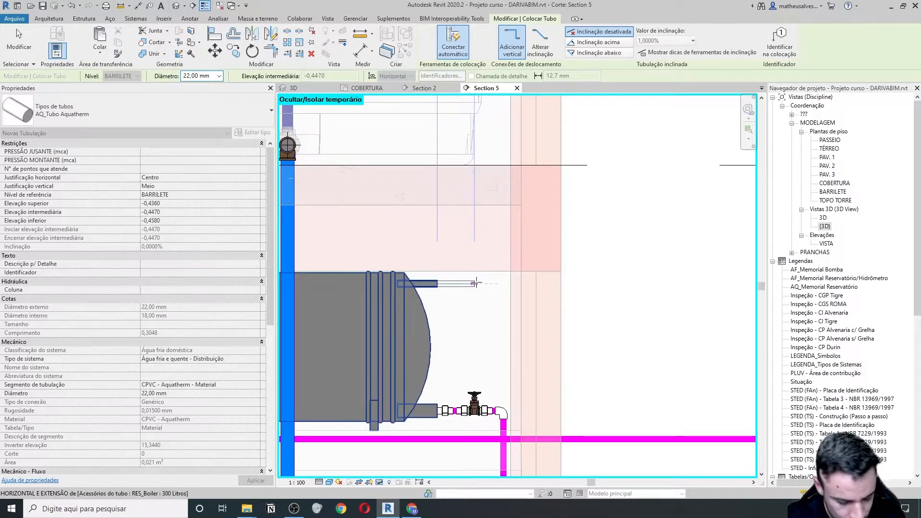
middle_drag(474, 282, 545, 291)
key(Escape)
key(Escape)
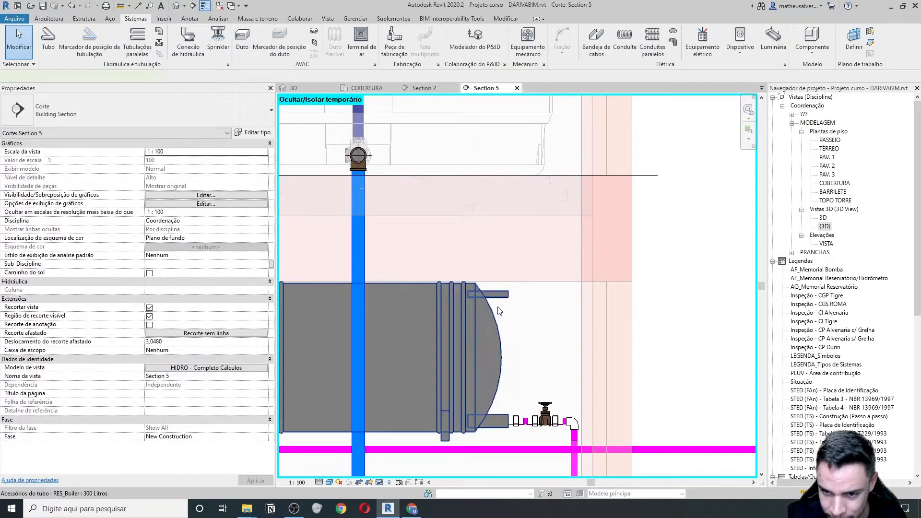
click(488, 305)
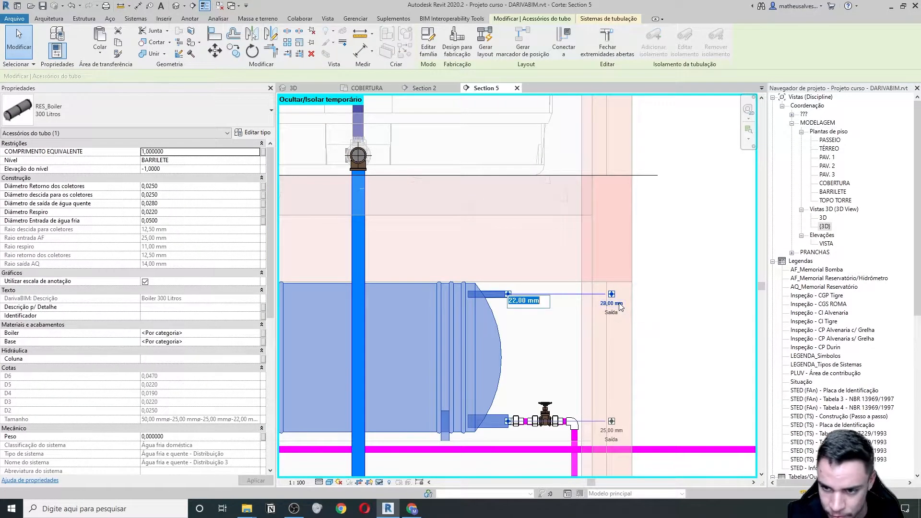
key(Escape)
click(620, 307)
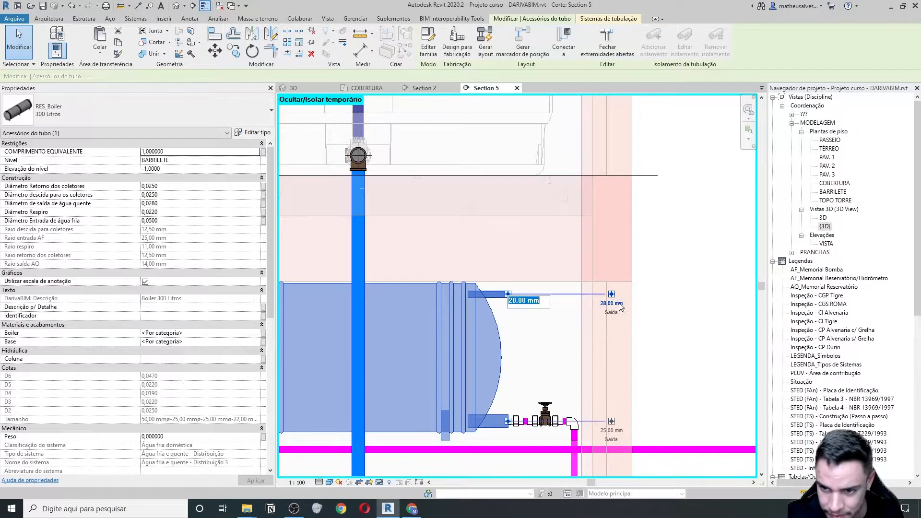
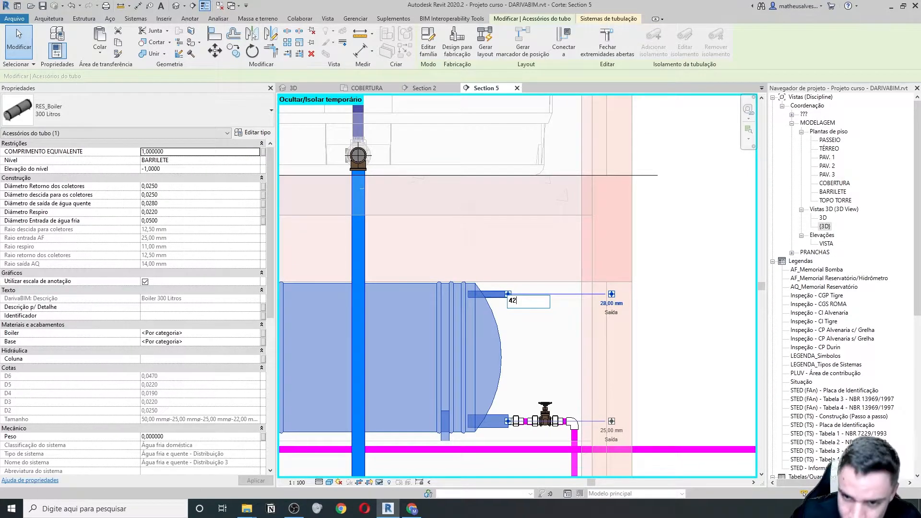
- Confirm 42 mm on the boiler's hot-water outlet, leaving the other size unchanged, and reselect the boiler
key(Return)
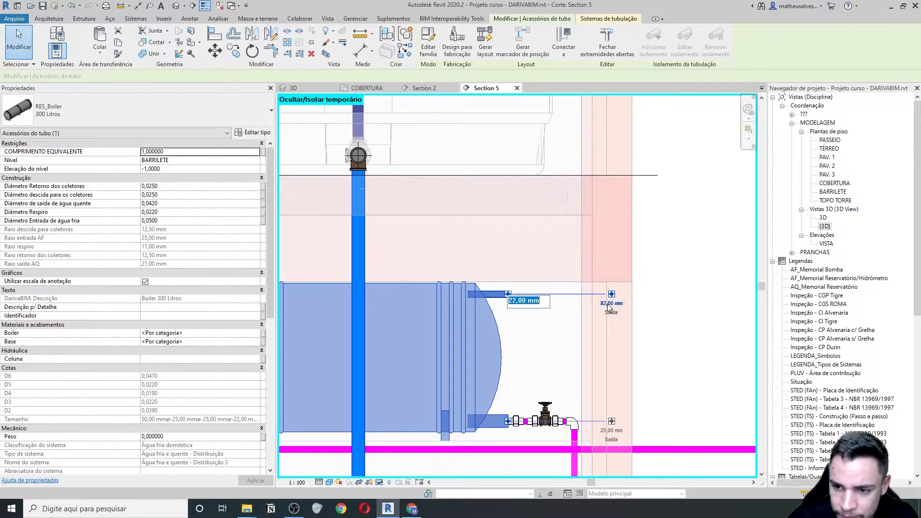
key(Escape)
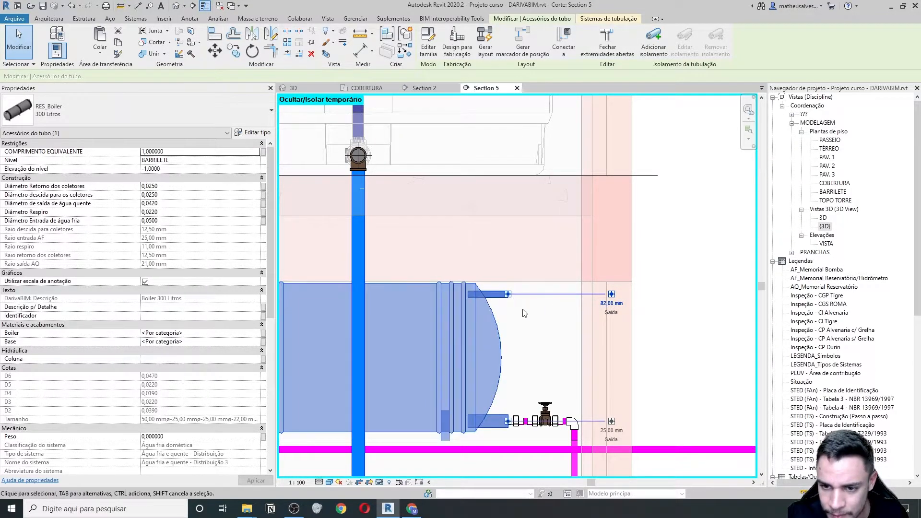
scroll(522, 310, down, 2)
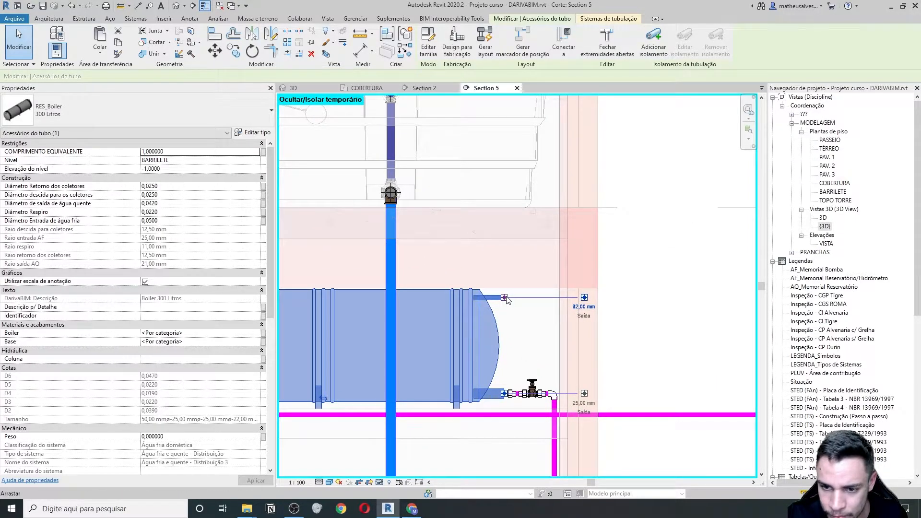
right_click(507, 300)
click(542, 48)
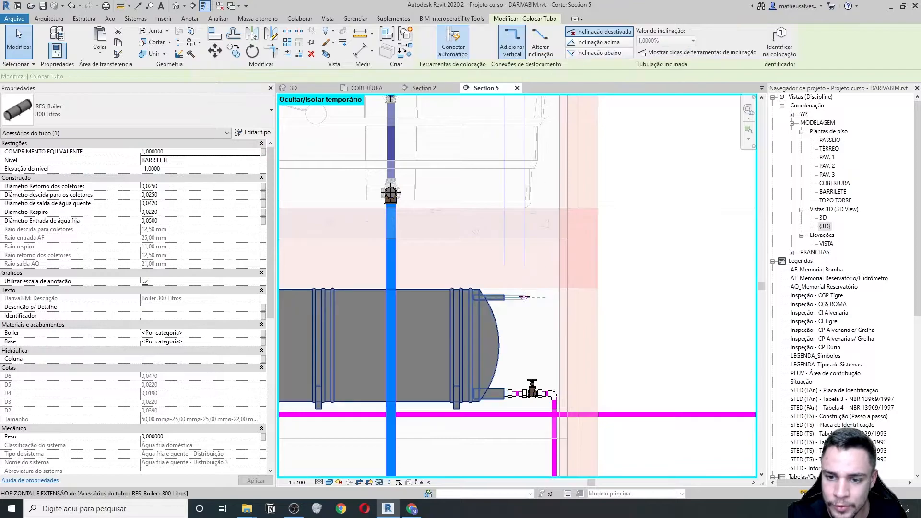
key(Escape)
key(Escape)
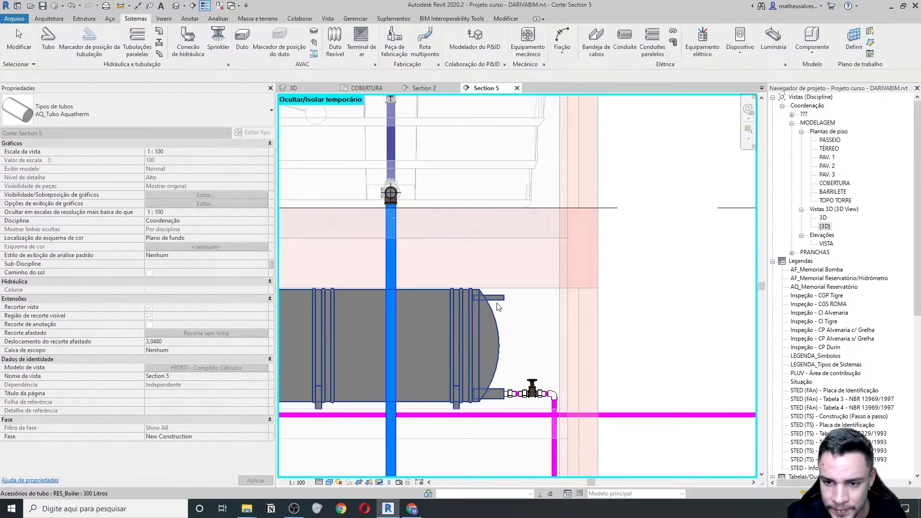
click(499, 305)
scroll(504, 306, up, 2)
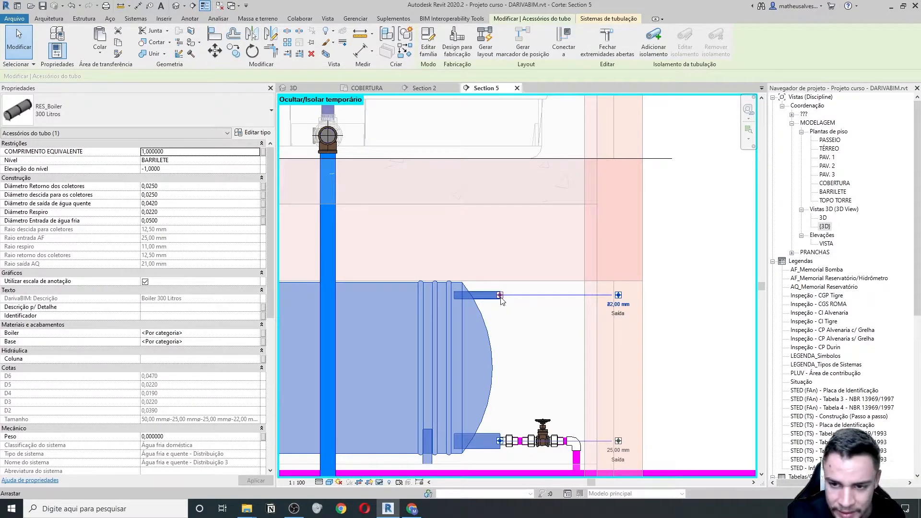
- Start a 42 mm pipe at the boiler's hot-water outlet and draw its first horizontal run
right_click(500, 296)
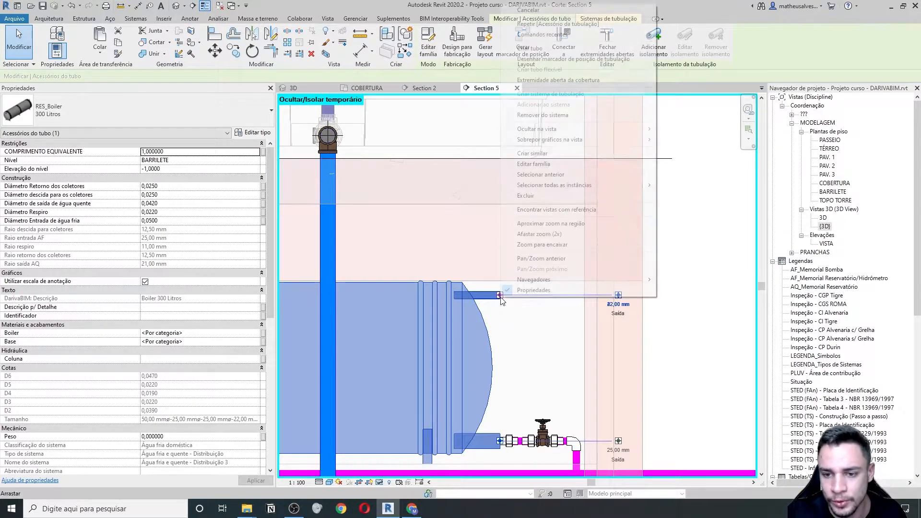
click(532, 48)
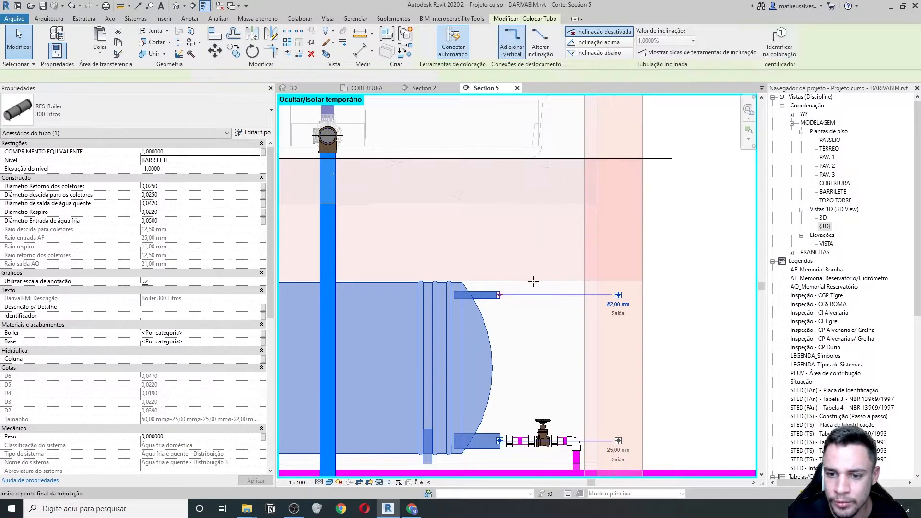
scroll(549, 299, down, 3)
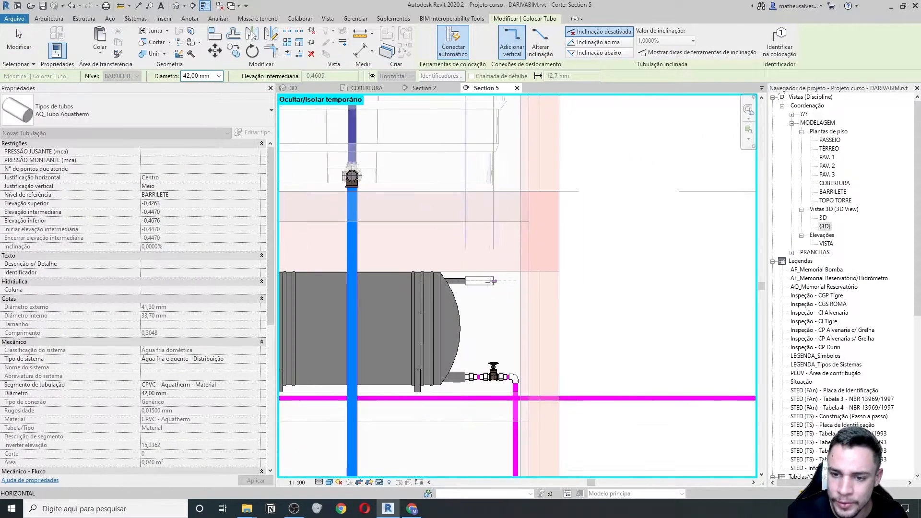
scroll(496, 281, up, 2)
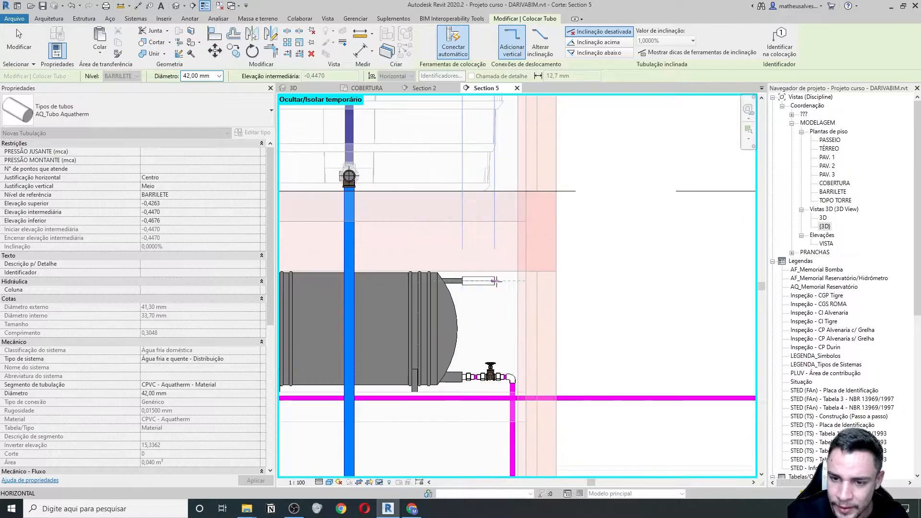
middle_drag(500, 287, 448, 238)
scroll(529, 261, down, 2)
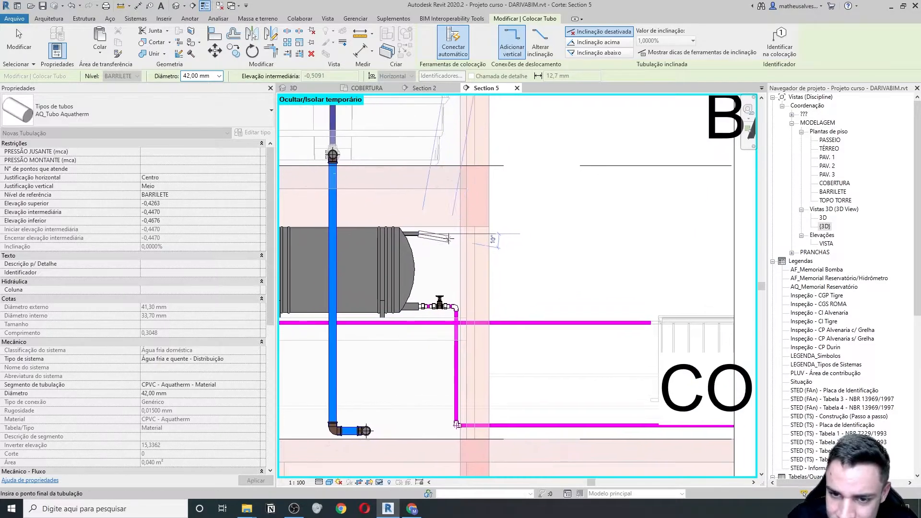
scroll(448, 238, up, 2)
scroll(453, 228, down, 1)
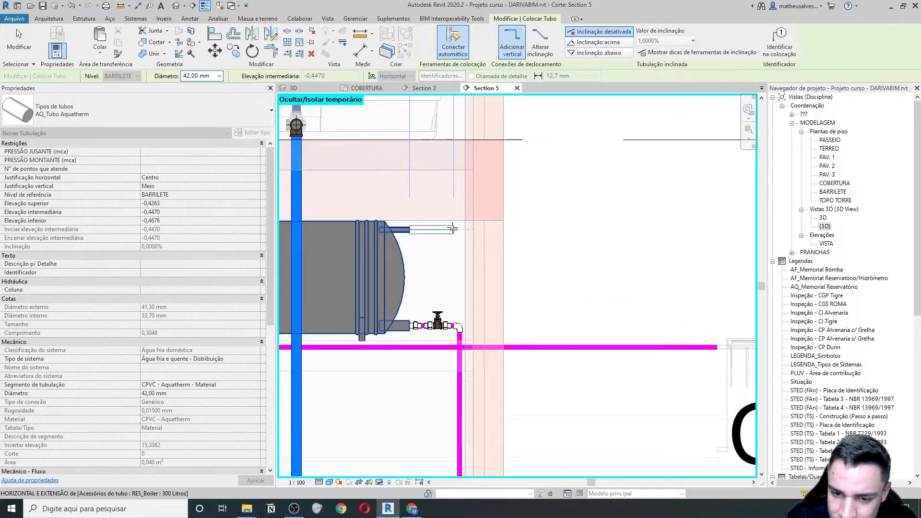
scroll(451, 229, up, 1)
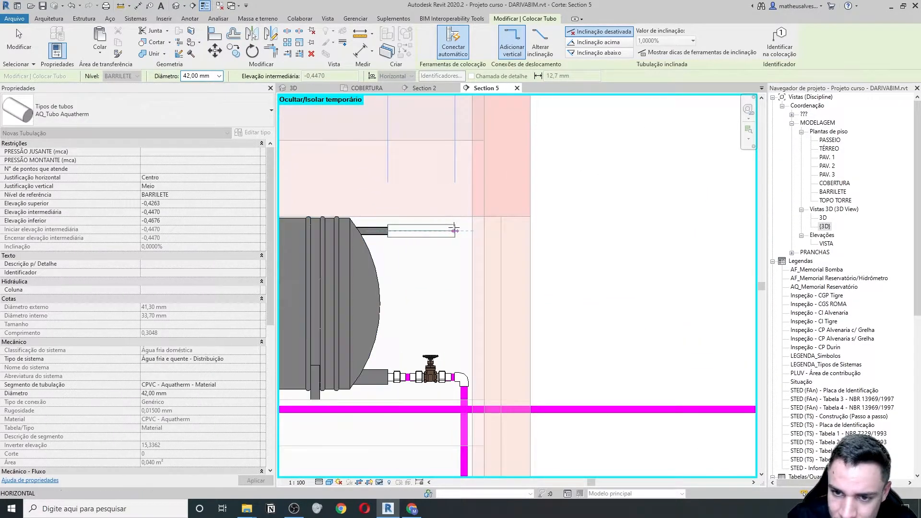
click(478, 230)
- Add the vertical drop and the final horizontal segment, then check the finished pipe run
scroll(494, 374, down, 2)
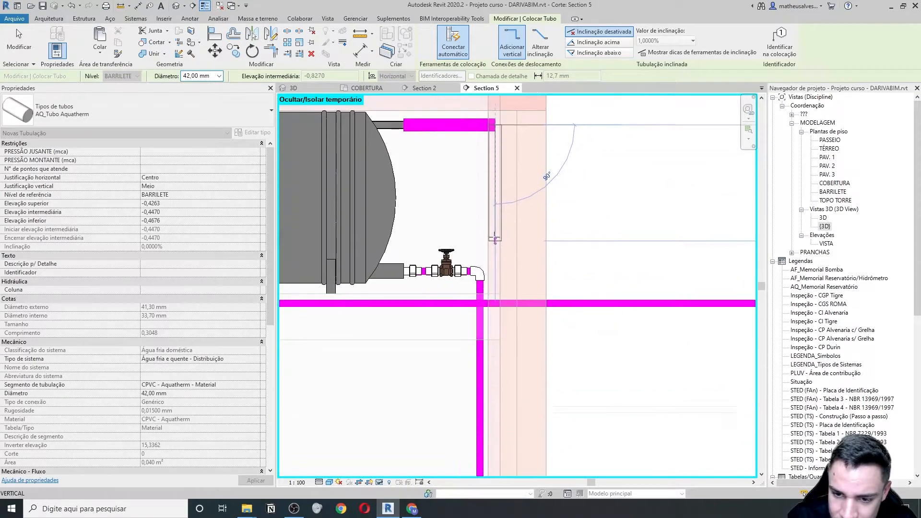
middle_drag(507, 424, 508, 352)
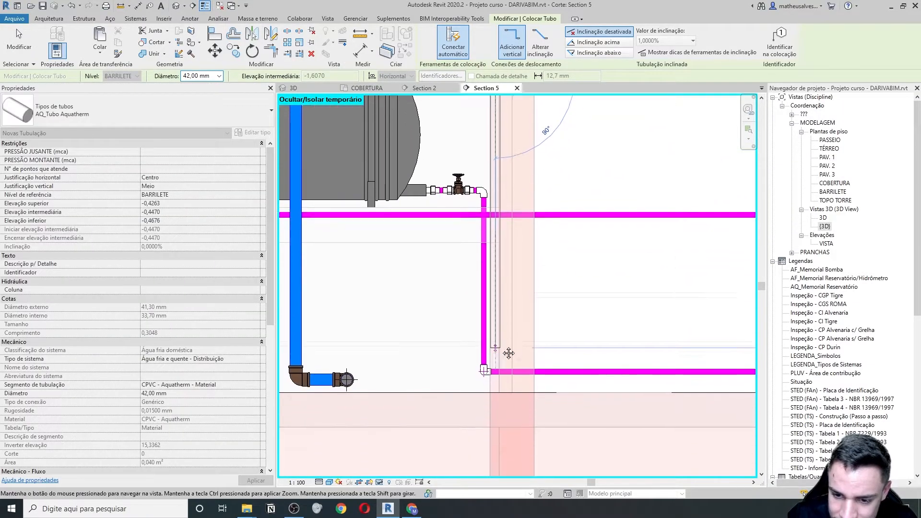
click(495, 386)
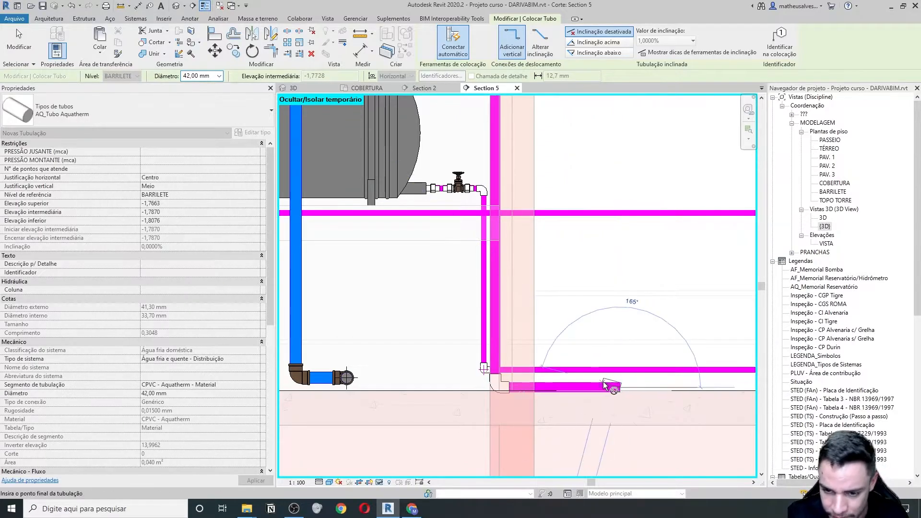
click(597, 381)
key(Escape)
key(Escape)
click(569, 385)
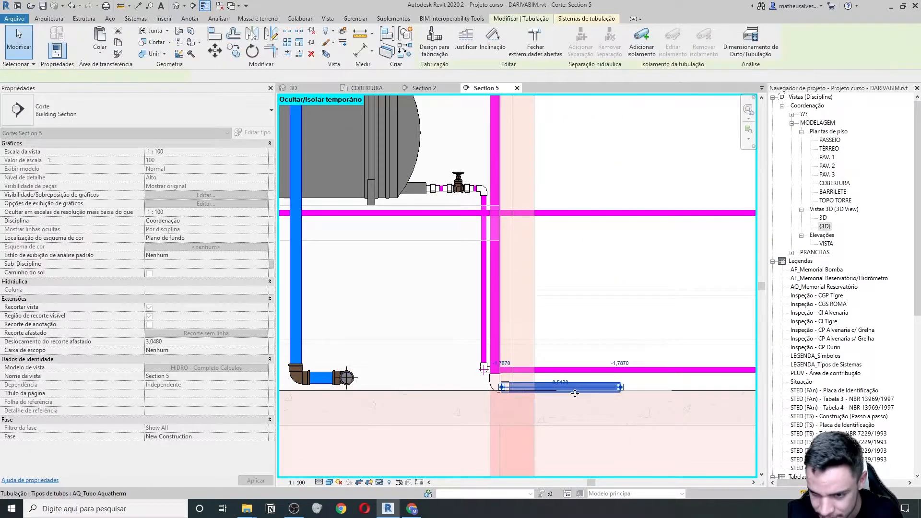
key(Escape)
middle_drag(556, 244, 519, 354)
scroll(405, 151, up, 1)
scroll(457, 234, down, 4)
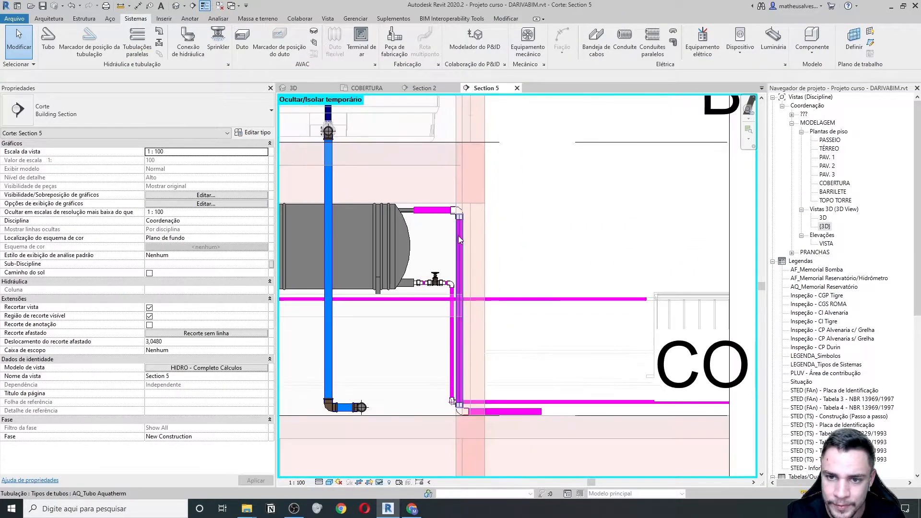
click(362, 90)
scroll(471, 277, up, 5)
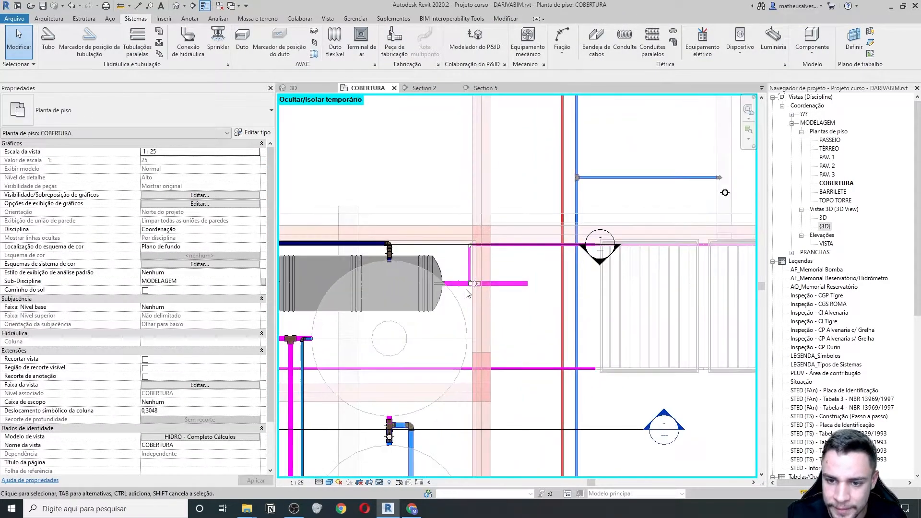
scroll(471, 276, down, 8)
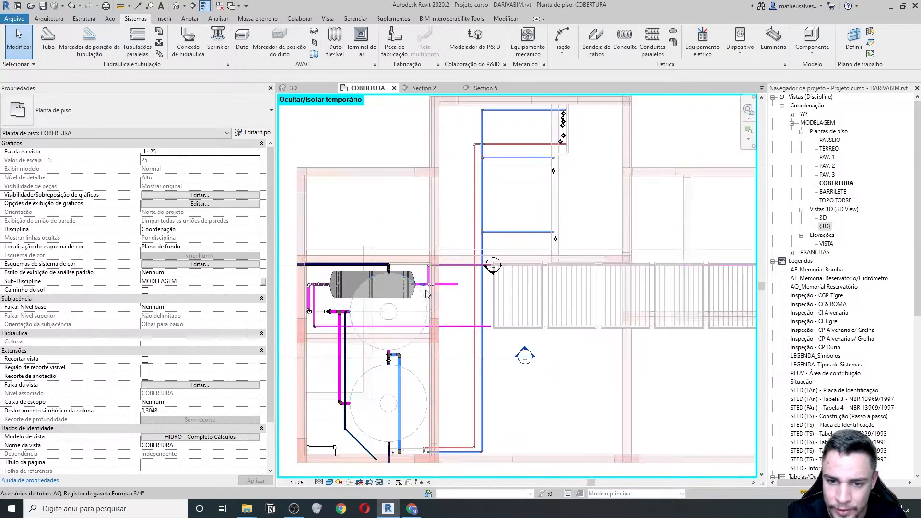
double_click(501, 362)
scroll(465, 307, up, 4)
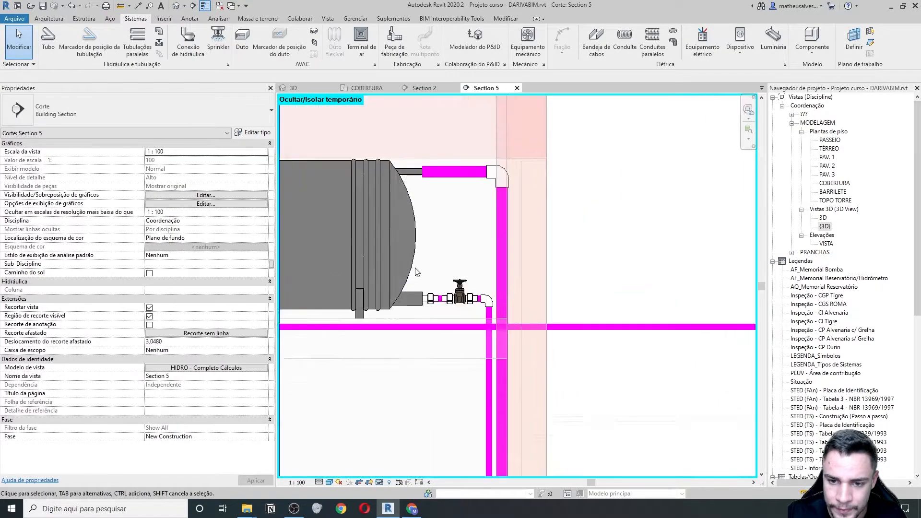
click(467, 305)
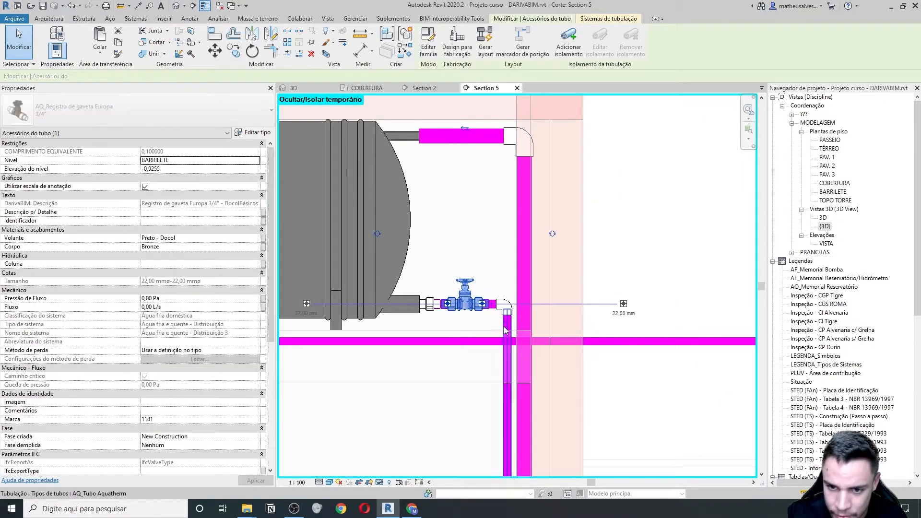
click(505, 324)
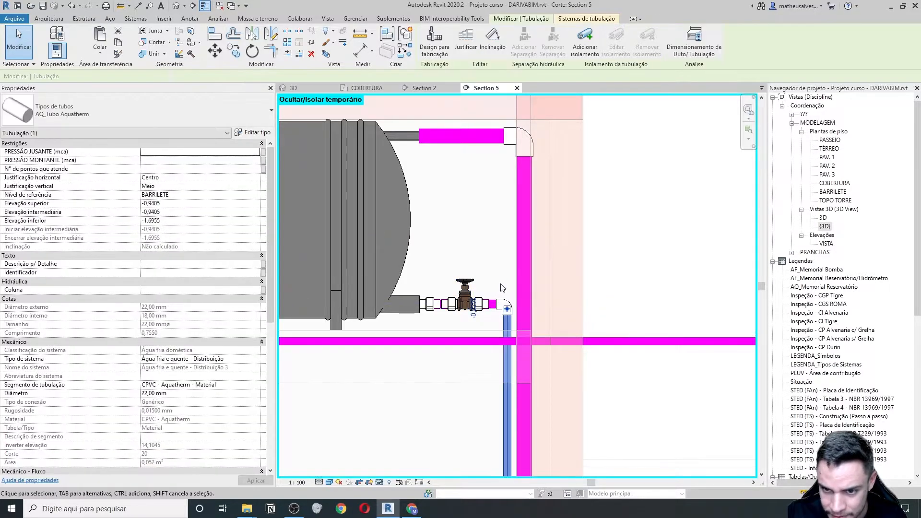
scroll(504, 288, up, 4)
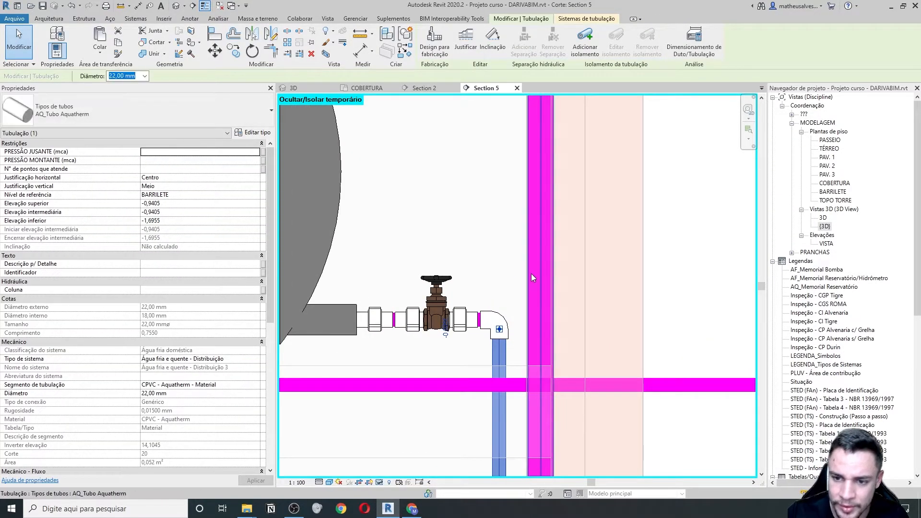
key(Escape)
scroll(532, 275, down, 3)
click(512, 200)
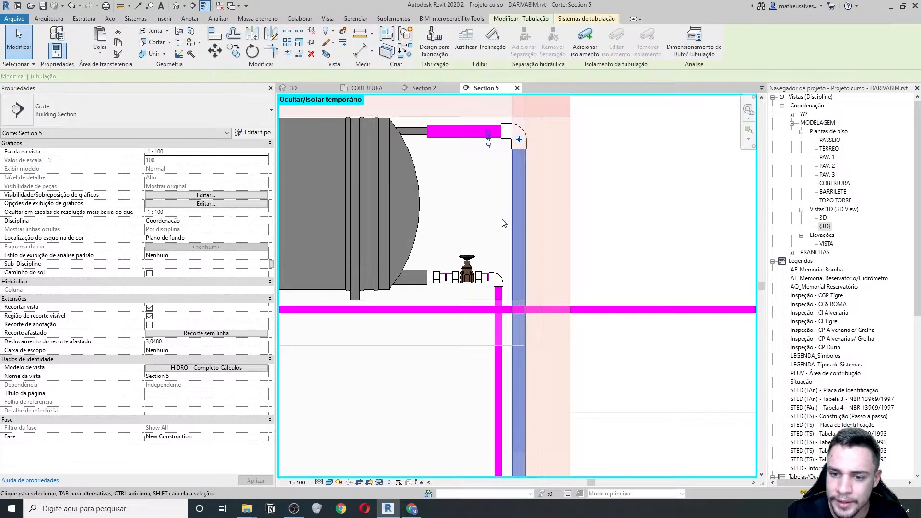
scroll(499, 243, down, 2)
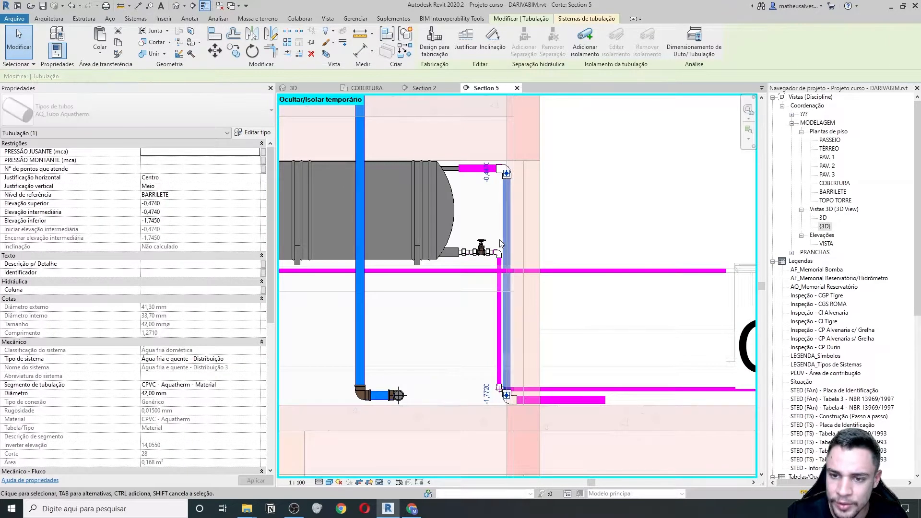
key(Escape)
scroll(452, 155, up, 3)
click(478, 183)
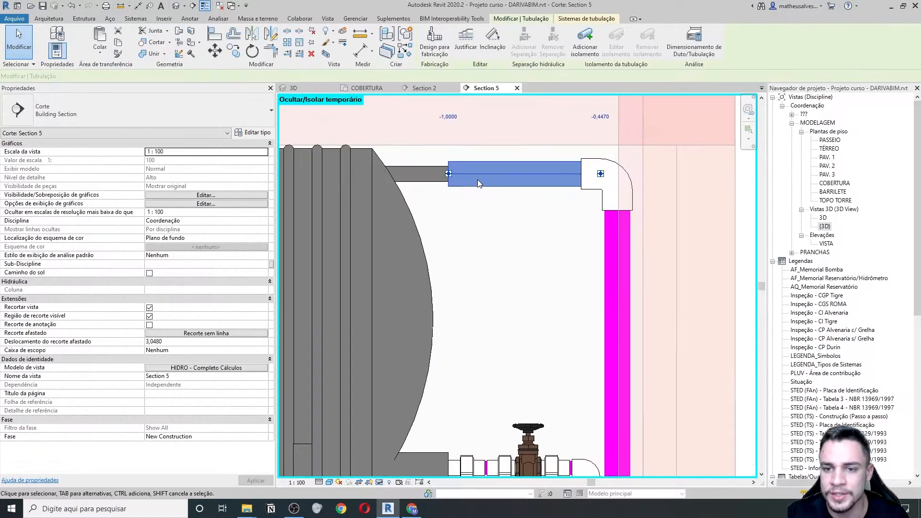
scroll(432, 295, down, 2)
scroll(432, 294, down, 3)
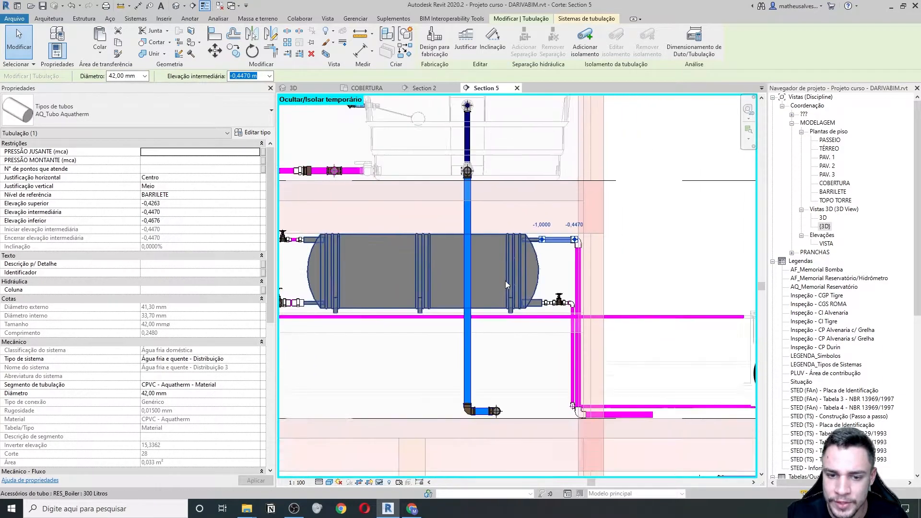
scroll(599, 267, up, 1)
scroll(339, 260, down, 1)
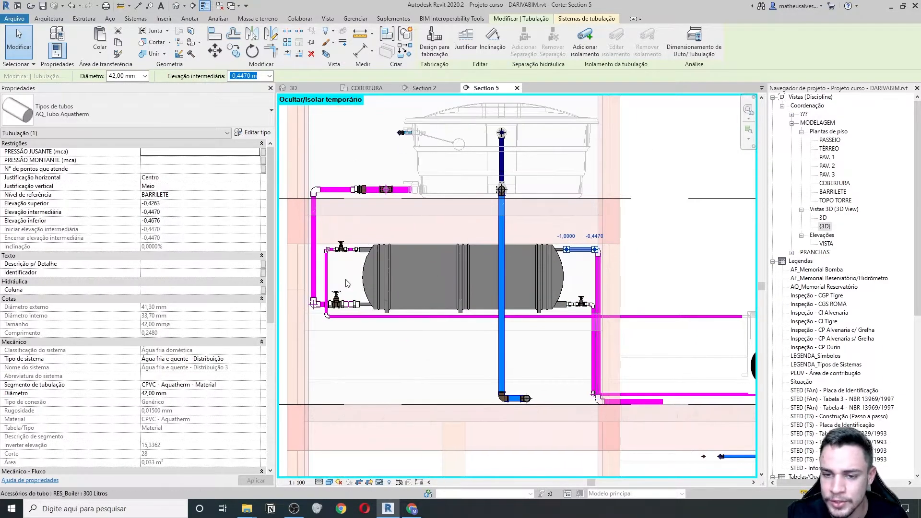
scroll(339, 260, up, 3)
scroll(369, 306, up, 3)
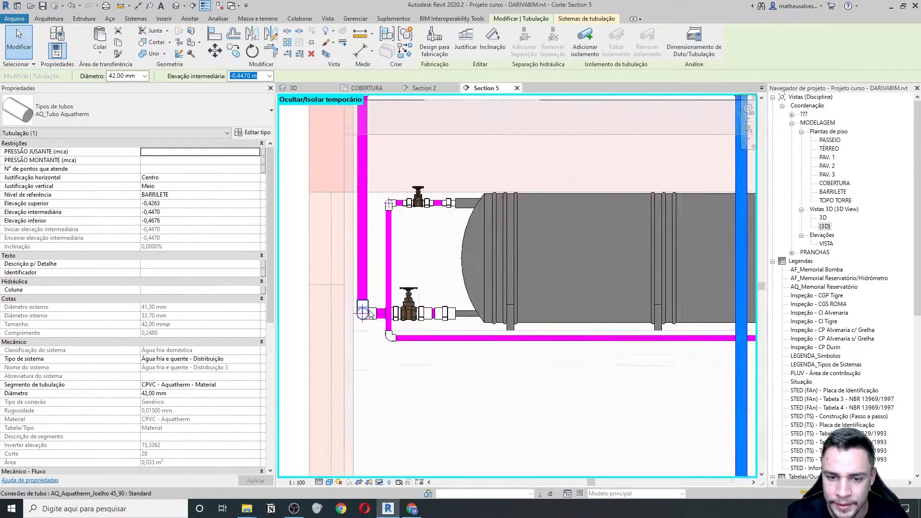
click(425, 323)
scroll(425, 323, down, 2)
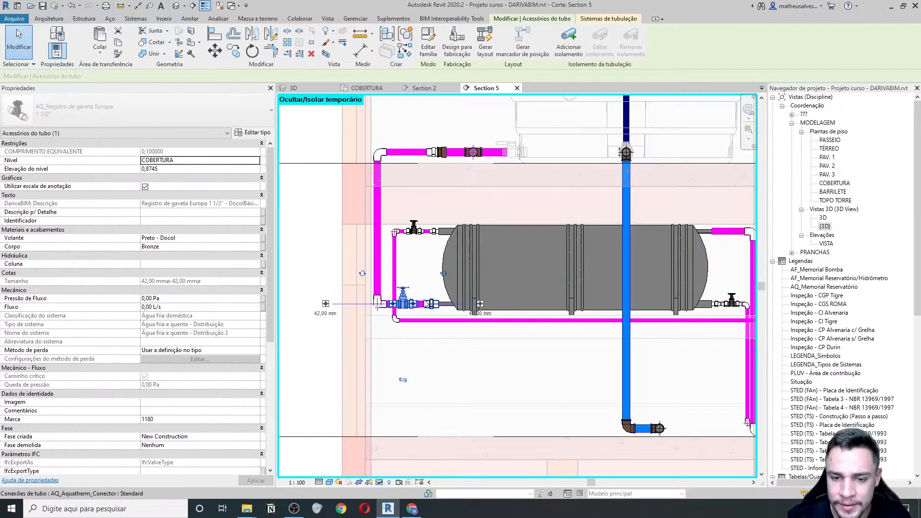
- Inspect the vertical pipe, upper gate valve and boiler, then bring the boiler's right-side piping into view
scroll(391, 290, up, 2)
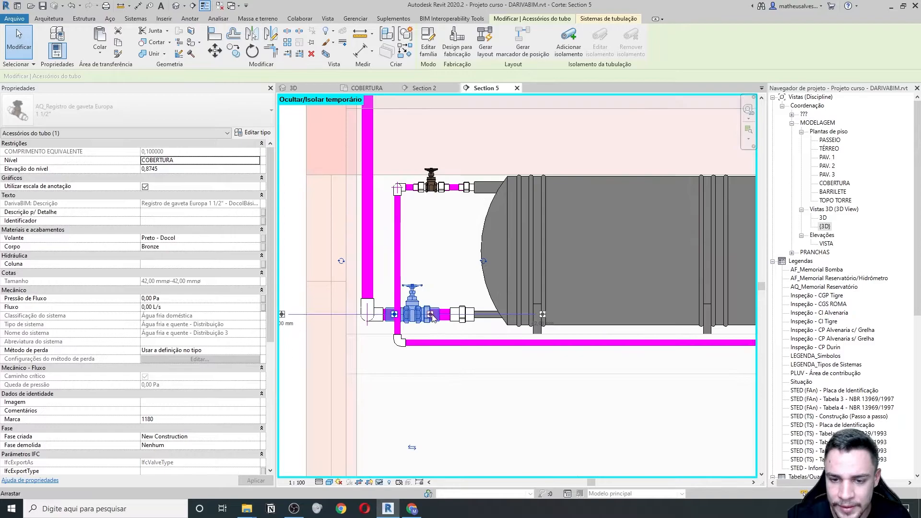
click(396, 211)
click(431, 184)
scroll(433, 232, down, 2)
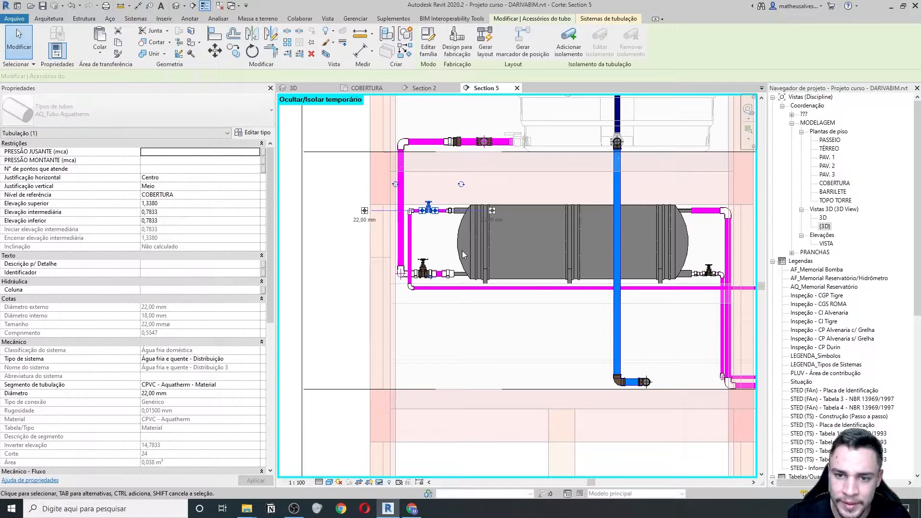
scroll(452, 237, up, 2)
key(Escape)
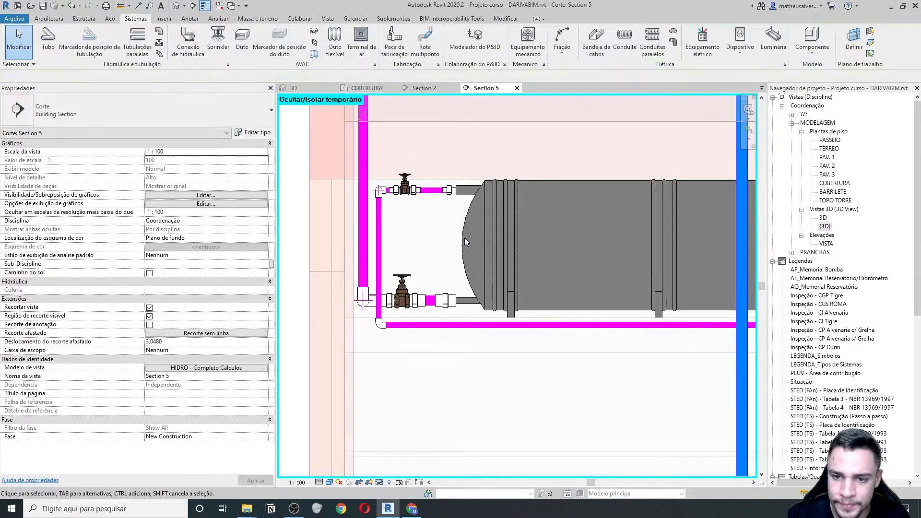
click(493, 236)
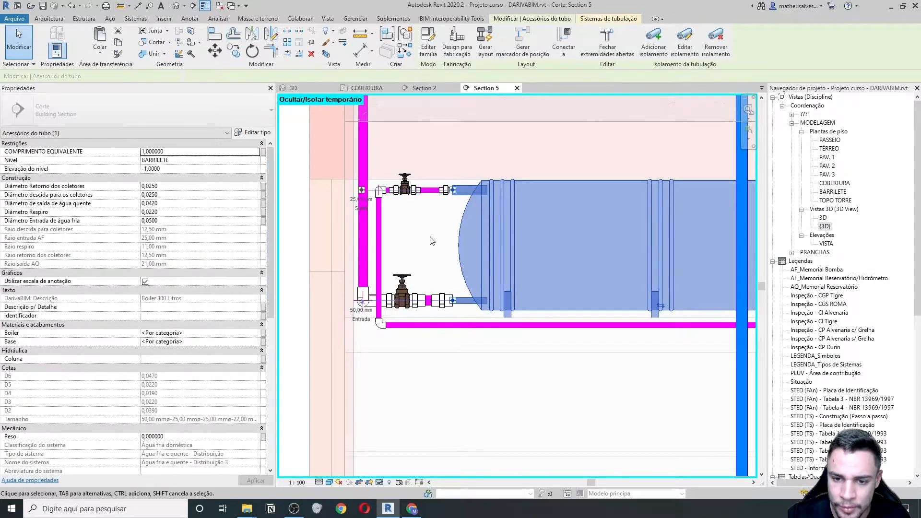
scroll(441, 270, up, 2)
scroll(444, 271, down, 3)
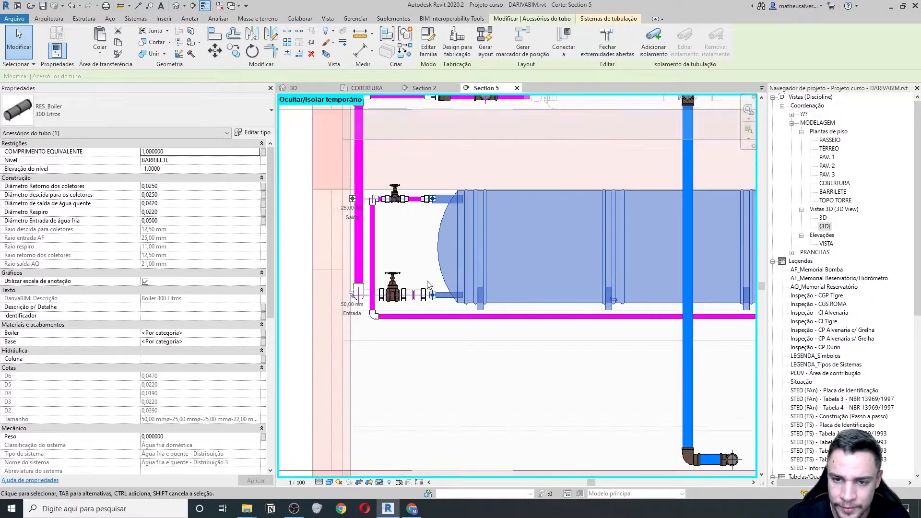
middle_drag(432, 333, 366, 332)
scroll(576, 250, up, 4)
key(Escape)
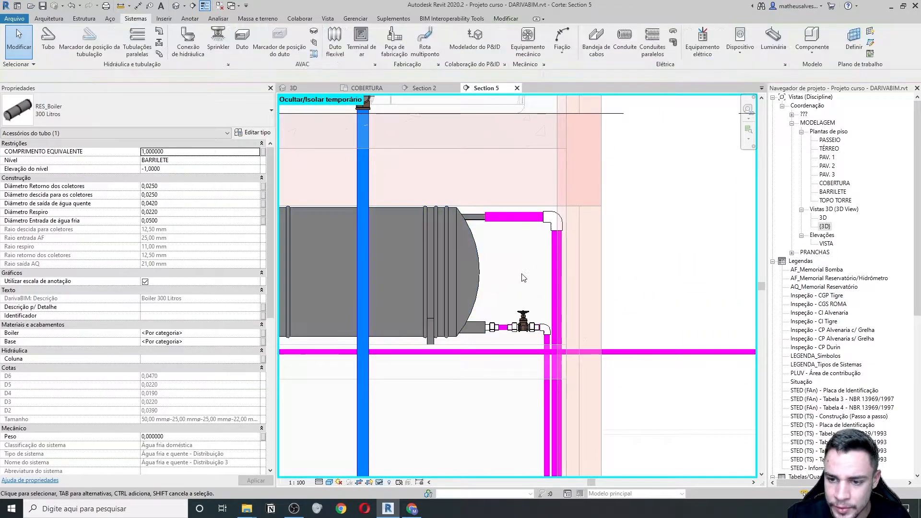
scroll(548, 279, up, 1)
middle_drag(548, 279, 489, 276)
- Shorten the upper horizontal hot-water pipe by pulling its left end back from the boiler
click(494, 266)
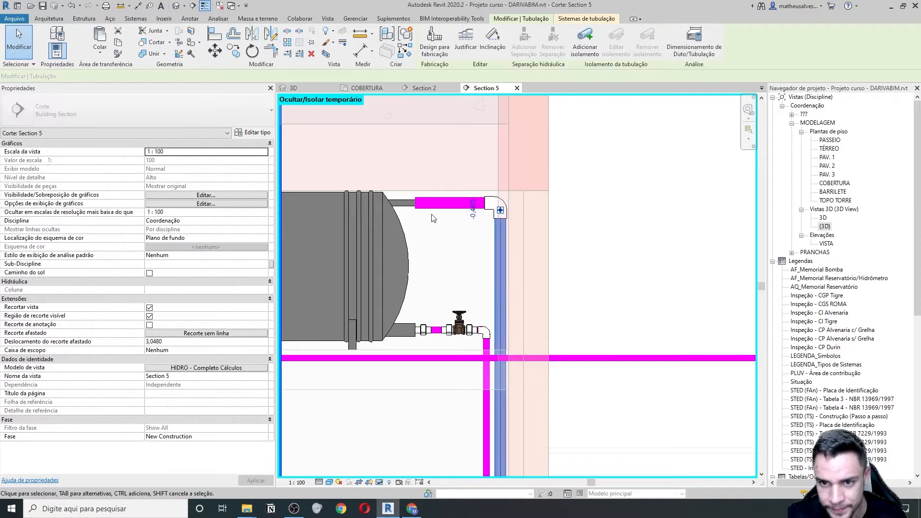
scroll(434, 224, down, 1)
click(427, 205)
scroll(427, 203, up, 2)
drag(412, 211, 460, 211)
key(Escape)
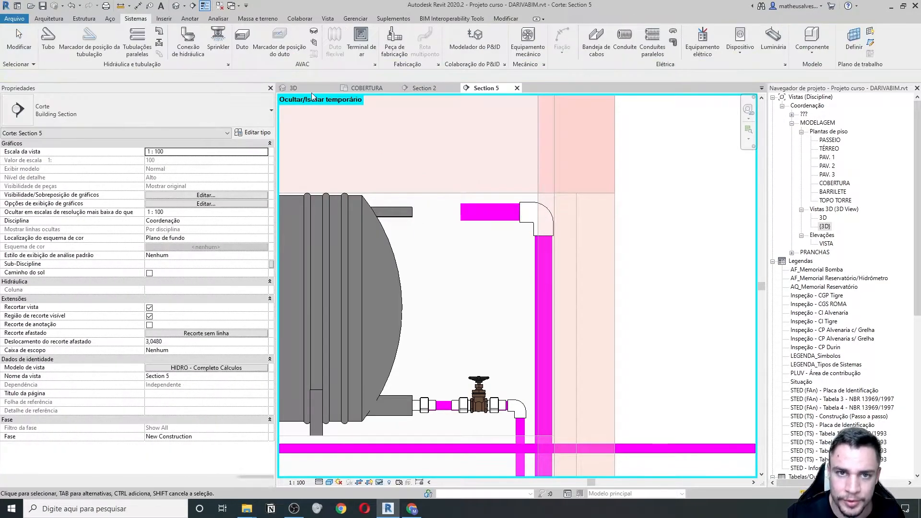
- Place an AQ_Aquatherm_Conector at the pipe's open end and change its diameter from 22 mm to 50 mm
click(174, 37)
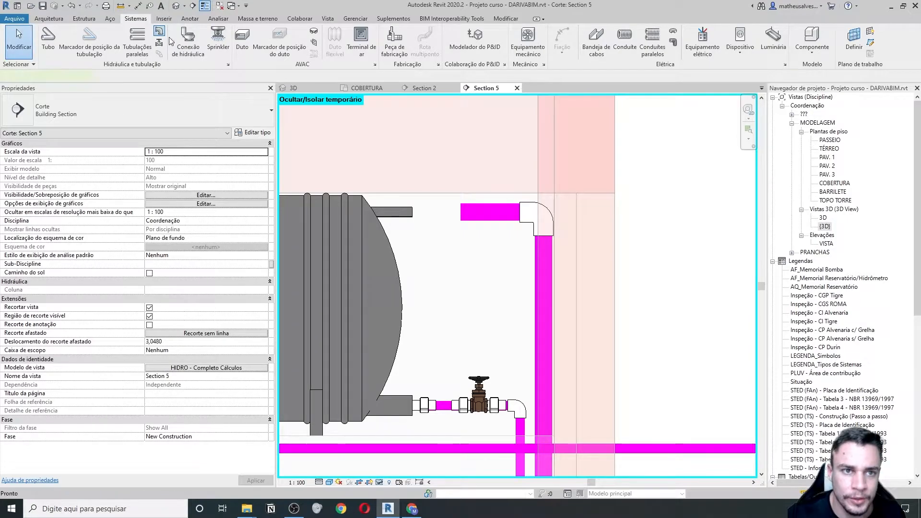
click(457, 215)
scroll(449, 208, up, 2)
key(Escape)
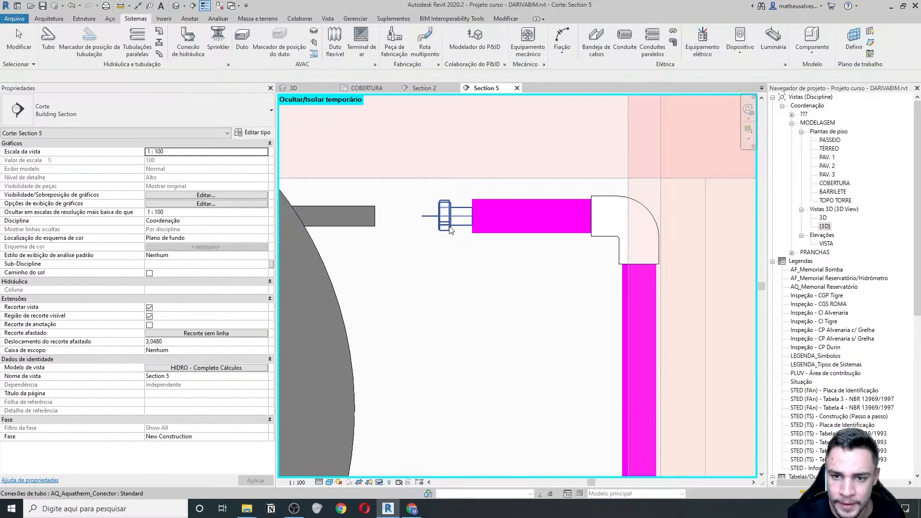
click(449, 224)
scroll(375, 354, down, 2)
click(364, 312)
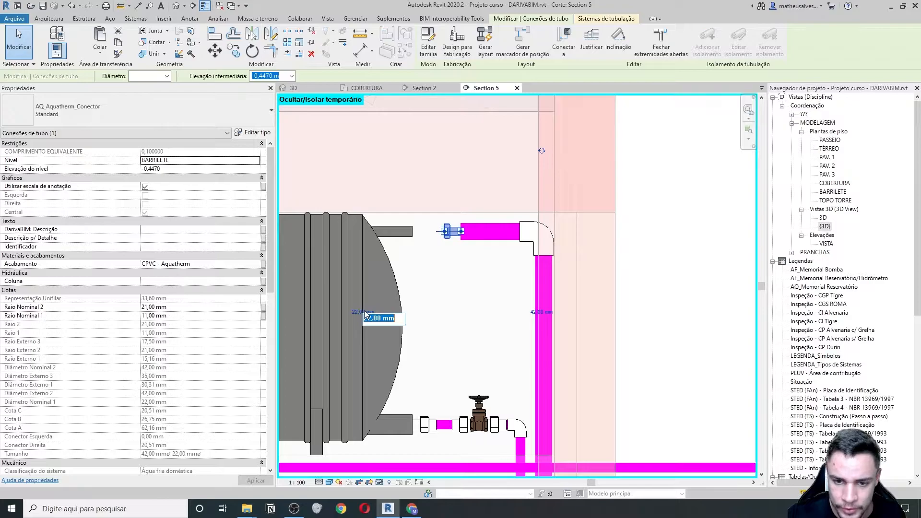
key(Return)
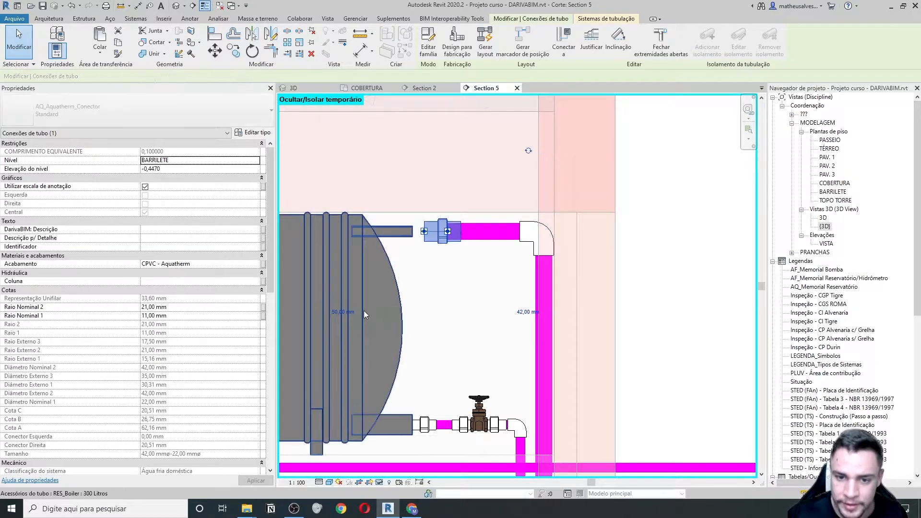
- Change the boiler's upper outlet diameter from 42 mm to 50 mm
scroll(169, 257, down, 5)
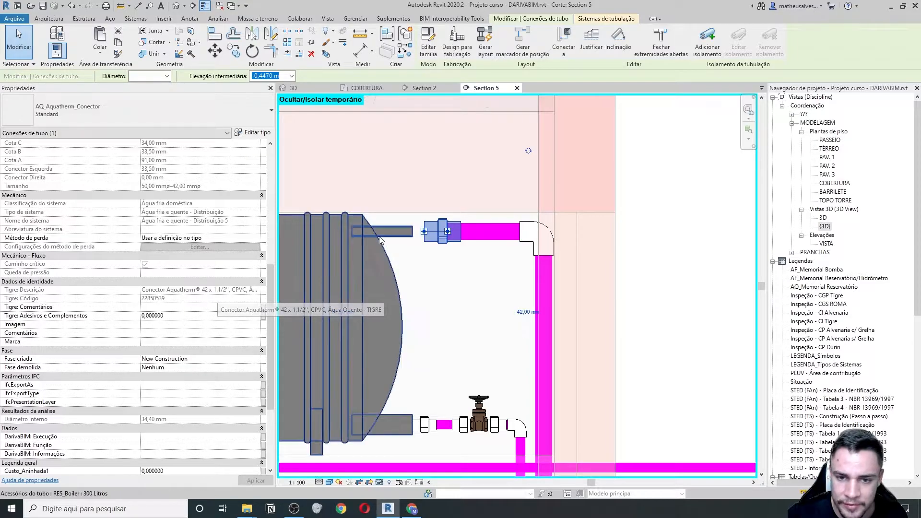
click(343, 314)
scroll(421, 243, up, 2)
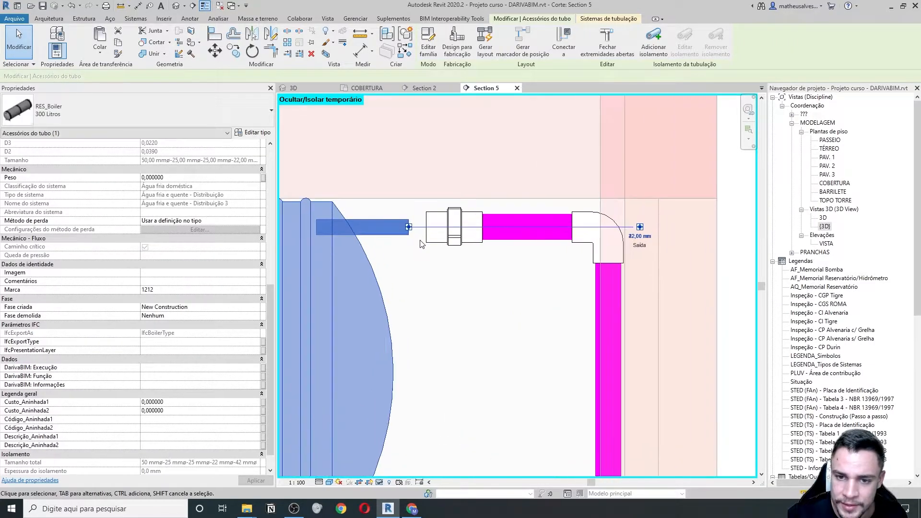
click(633, 238)
click(635, 237)
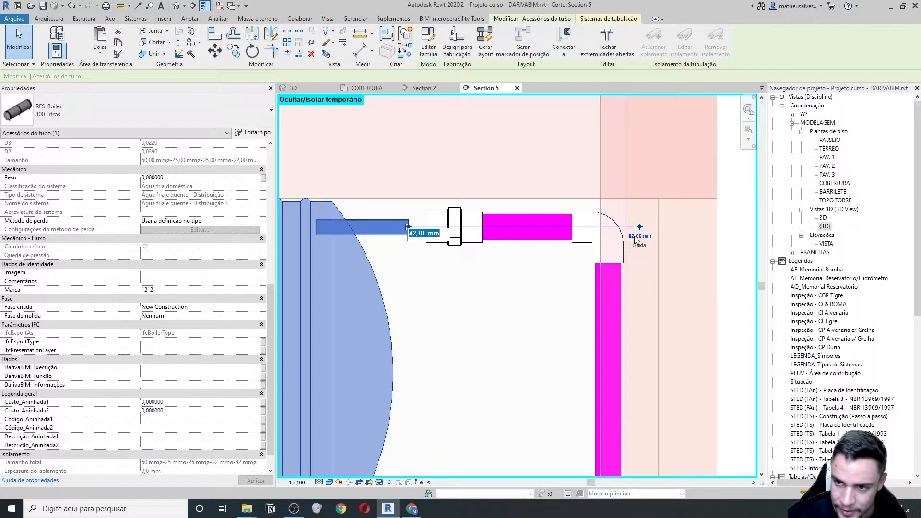
text(50)
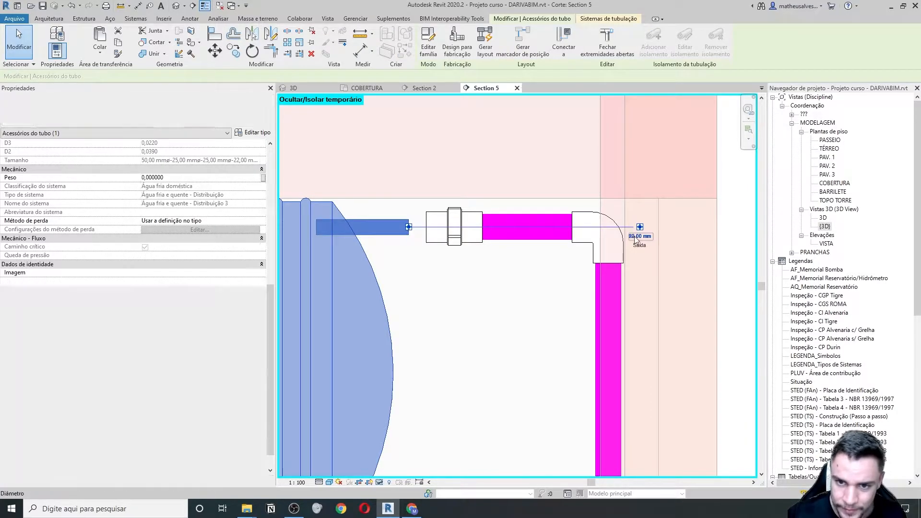
key(Return)
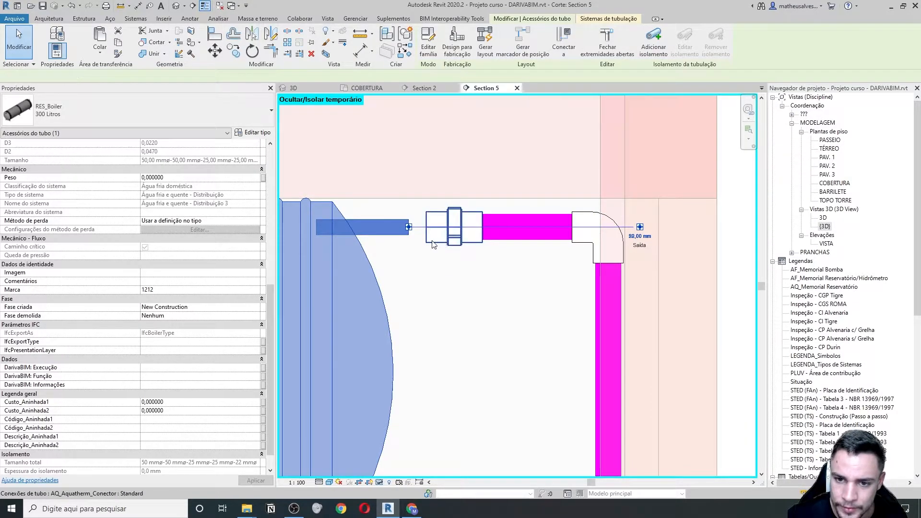
- Move the 50 mm connector onto the boiler's outlet nozzle
click(433, 244)
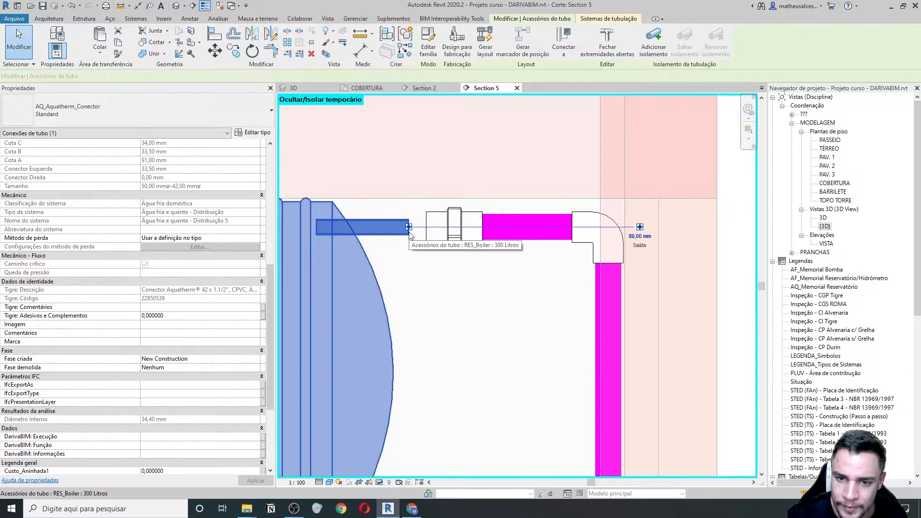
click(409, 234)
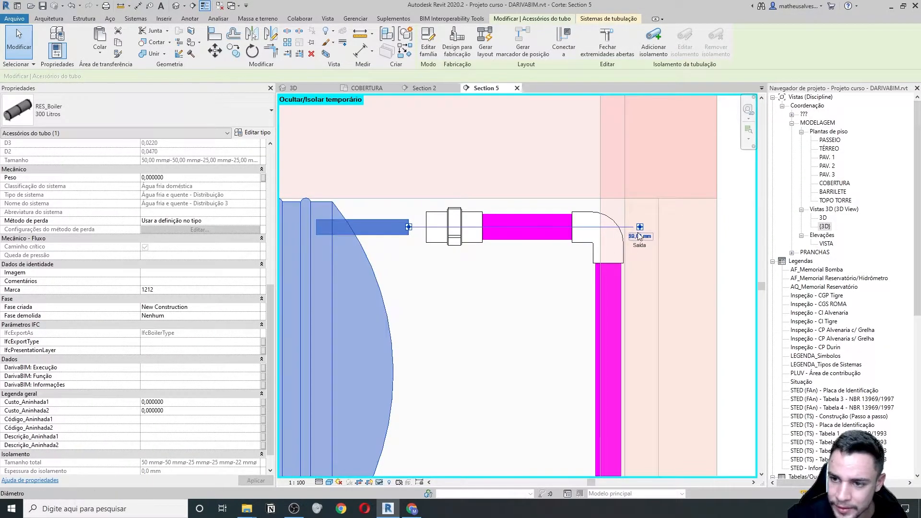
click(426, 238)
scroll(420, 224, up, 1)
drag(429, 229, 402, 229)
click(420, 303)
- Check the boiler outlet and connector, then shift the section to show the upper tank
scroll(417, 302, down, 2)
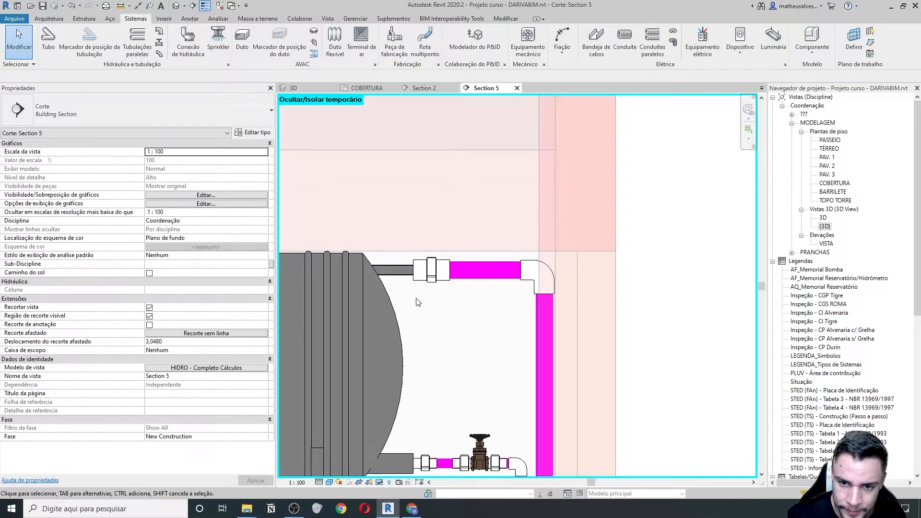
click(384, 283)
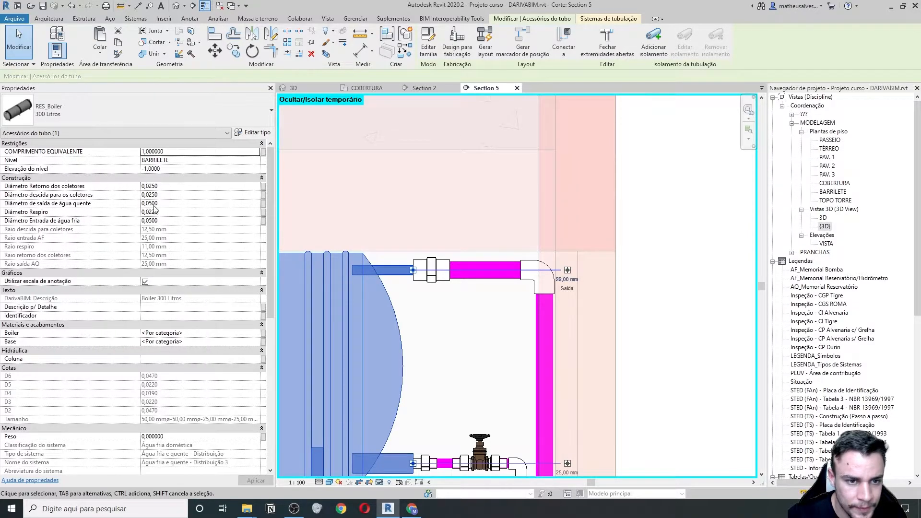
click(434, 284)
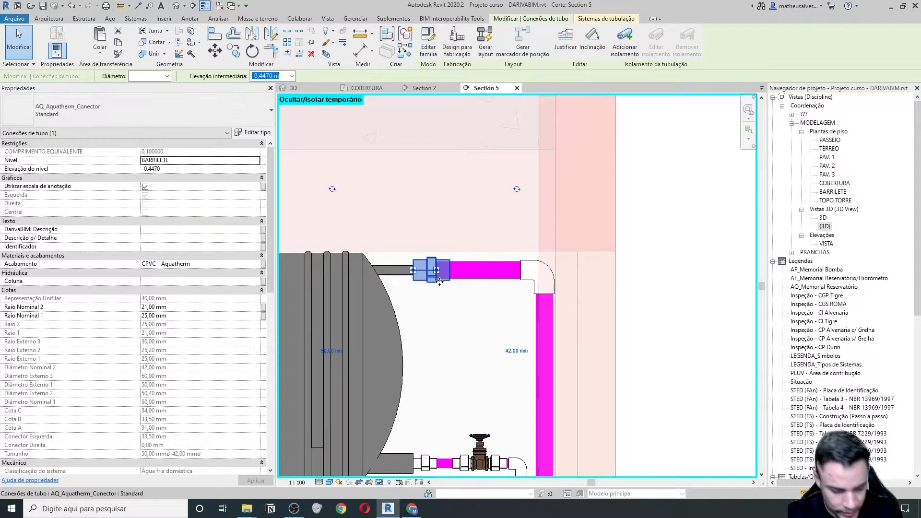
key(Escape)
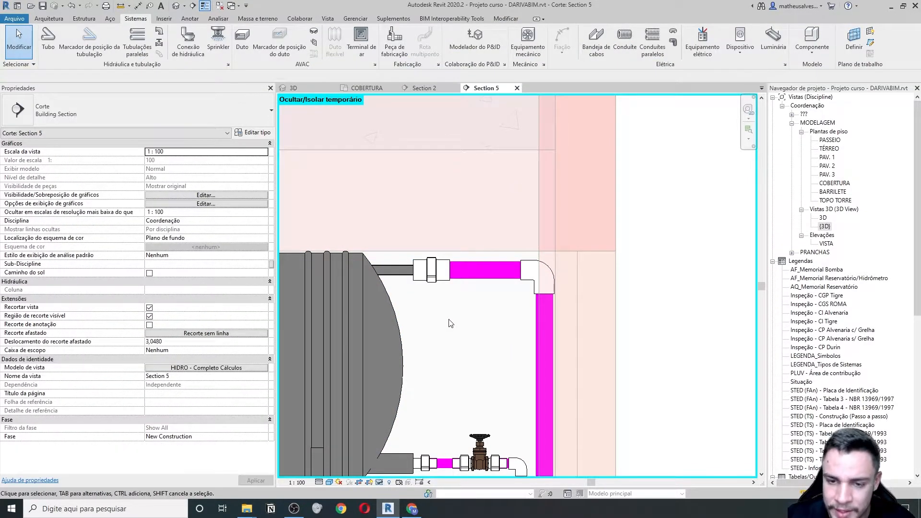
scroll(450, 323, down, 3)
middle_drag(529, 392, 518, 364)
- Return to the COBERTURA plan and select the short hot-water pipe beside the boiler
click(517, 88)
scroll(479, 242, up, 4)
scroll(475, 239, up, 2)
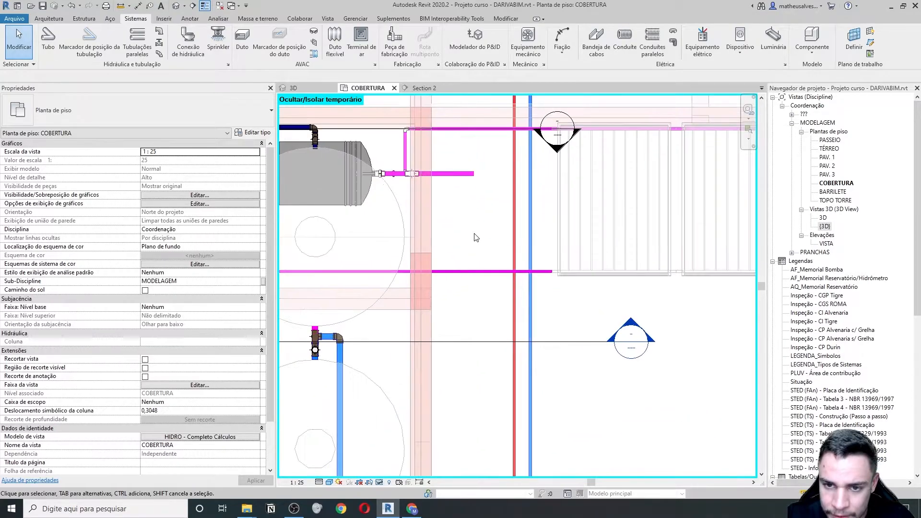
click(461, 175)
scroll(454, 186, down, 1)
middle_drag(450, 246, 471, 187)
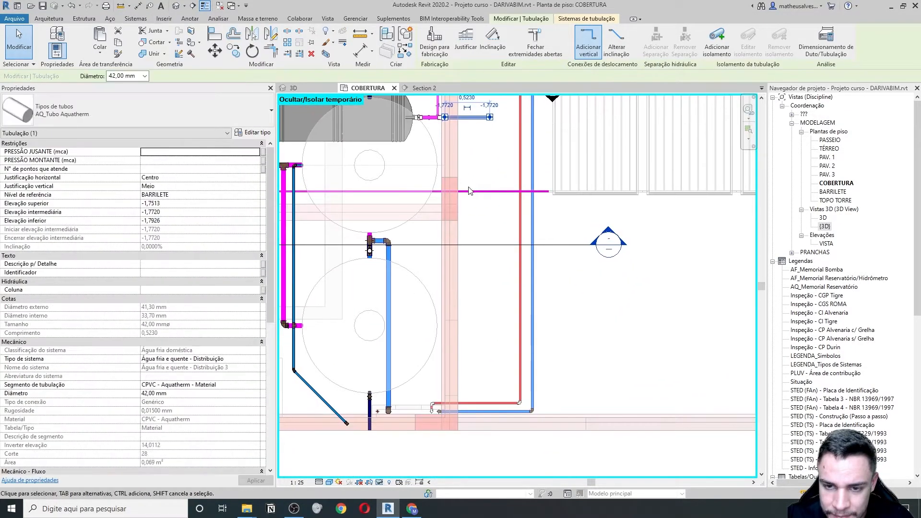
- Draw a diagonal 42 mm pipe from that pipe's end, then continue it down toward the lower piping
click(445, 117)
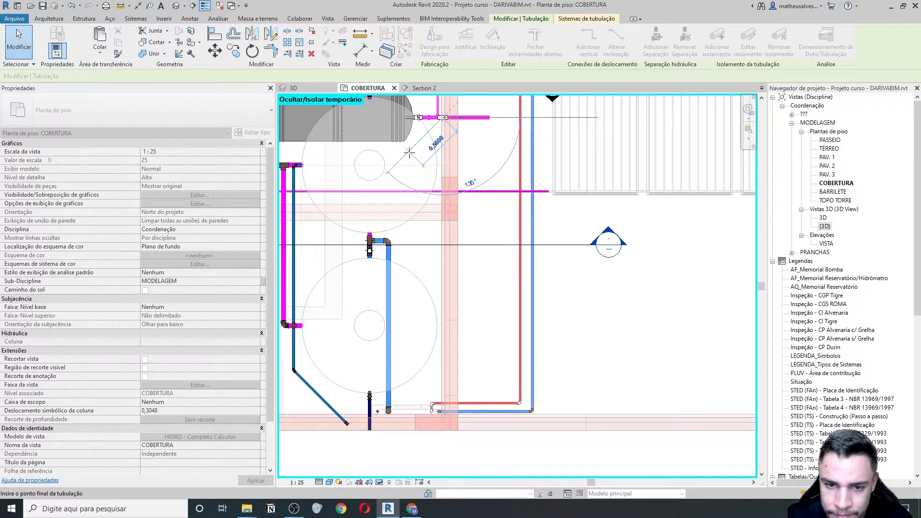
click(378, 183)
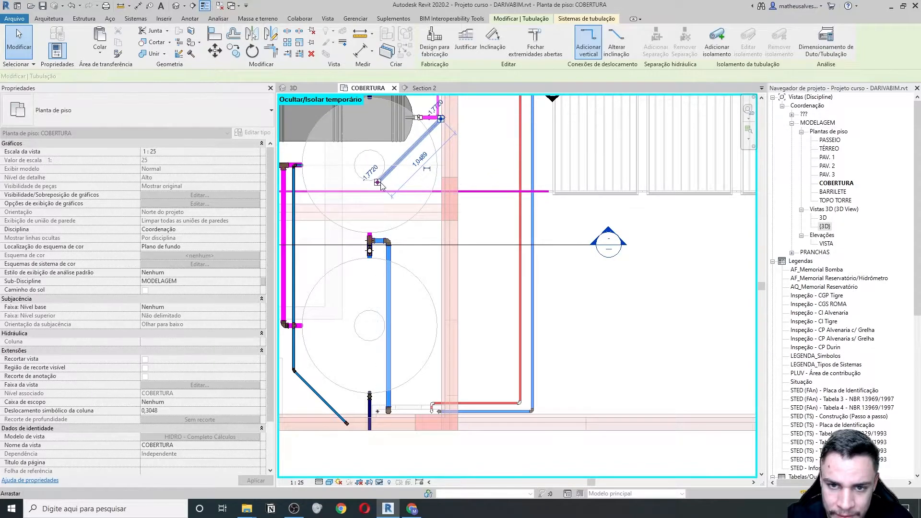
right_click(379, 182)
click(403, 228)
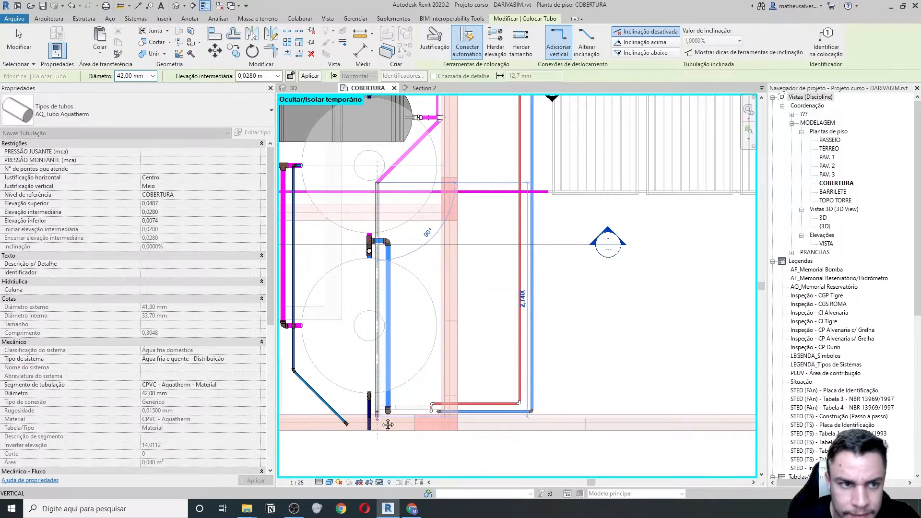
scroll(379, 422, up, 5)
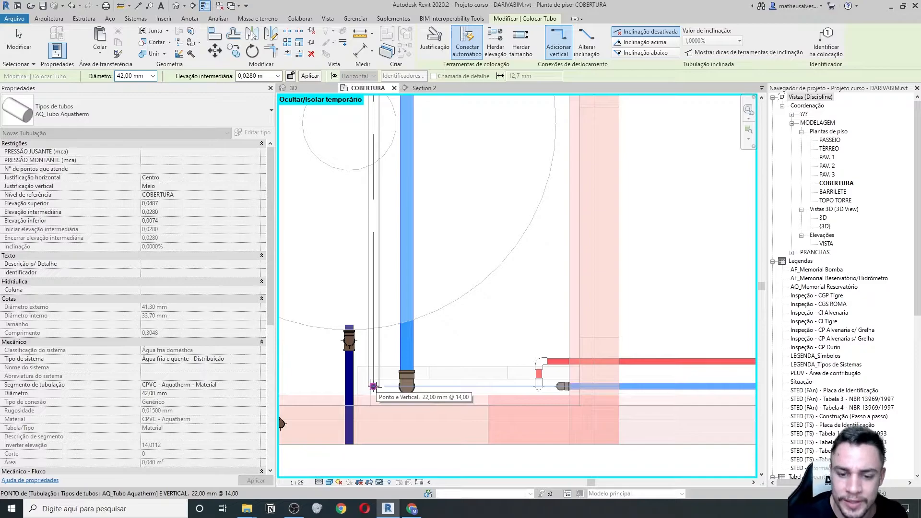
key(Escape)
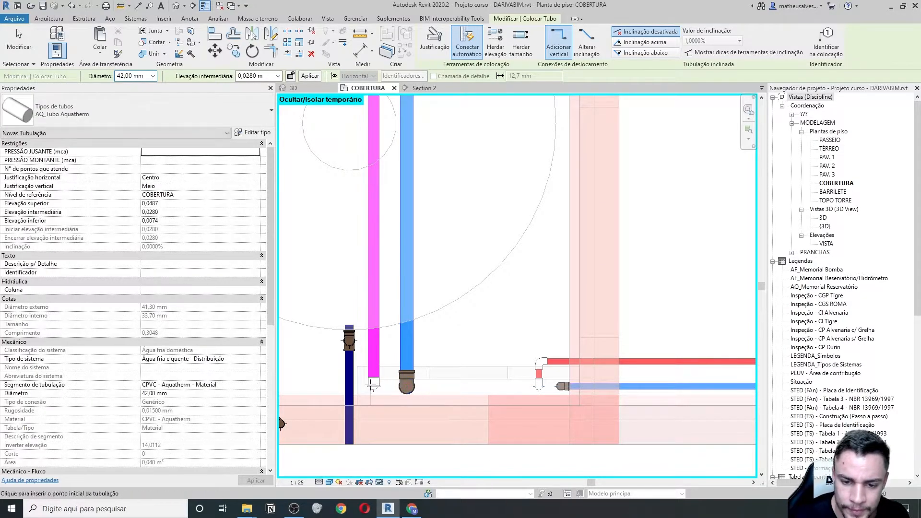
scroll(364, 298, down, 5)
key(Escape)
- Center the boiler piping in the plan and reopen Section 5 from its marker
middle_drag(334, 203, 376, 229)
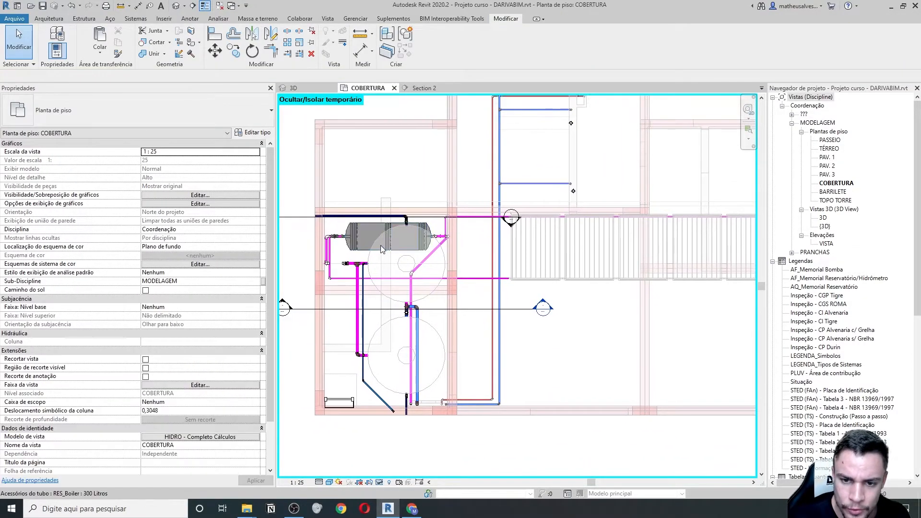
scroll(414, 320, up, 2)
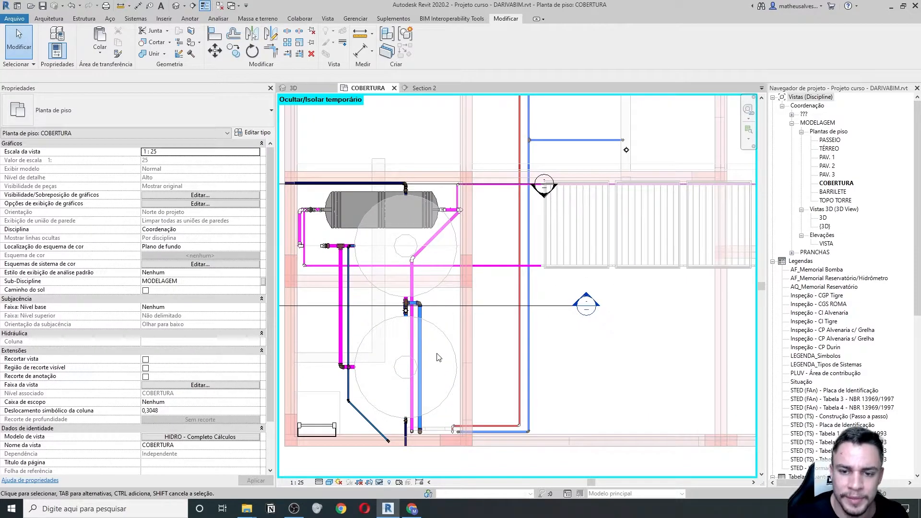
double_click(581, 304)
scroll(498, 243, up, 5)
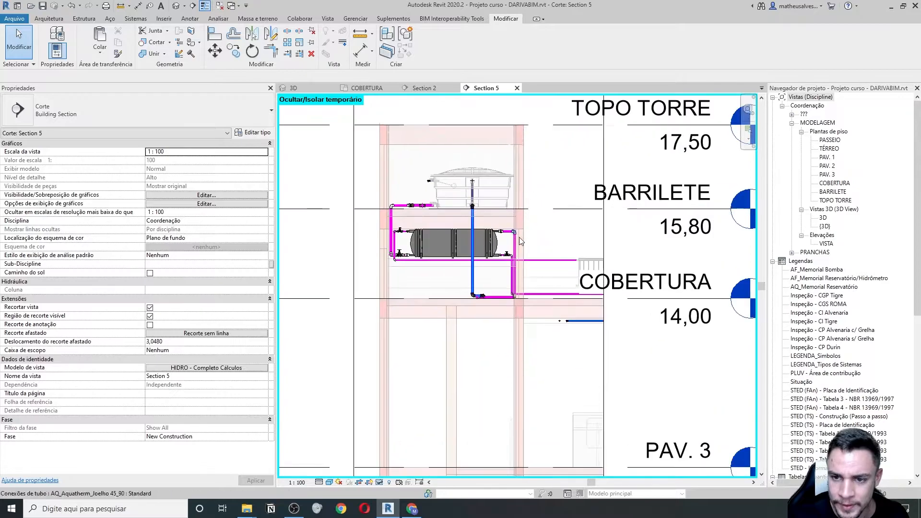
middle_drag(499, 232, 566, 288)
scroll(525, 253, down, 1)
scroll(565, 269, down, 2)
scroll(567, 287, down, 1)
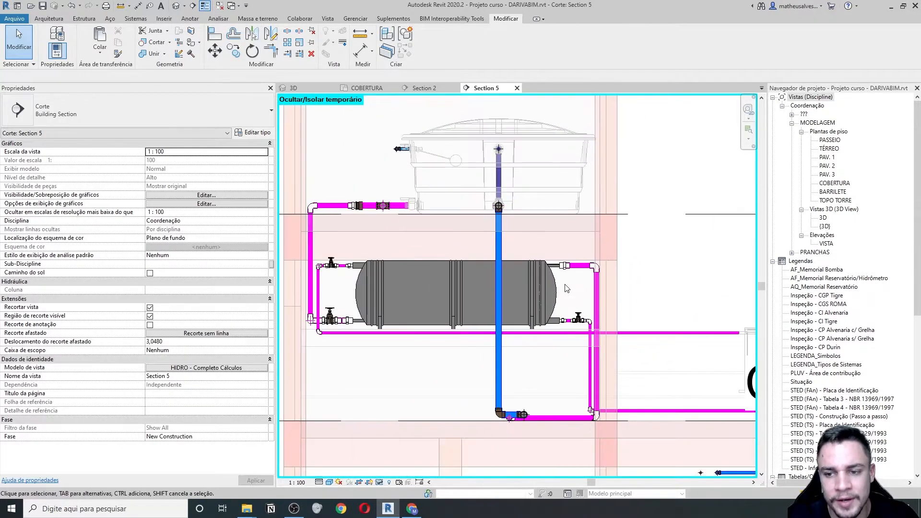
scroll(568, 287, up, 2)
scroll(586, 271, up, 2)
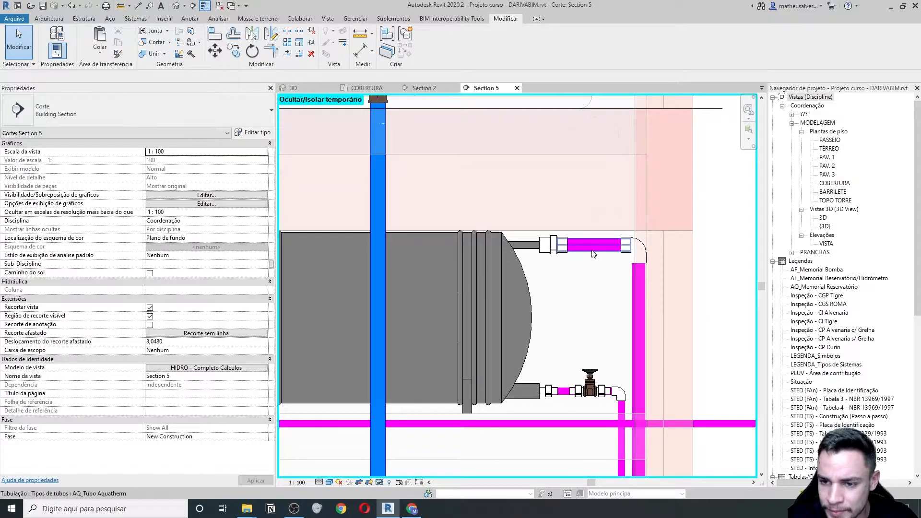
scroll(586, 258, up, 2)
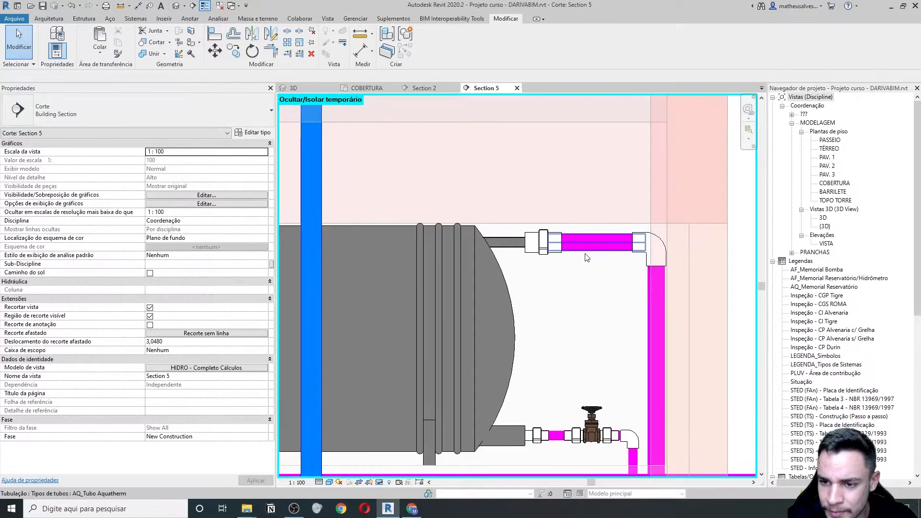
click(549, 257)
scroll(539, 241, up, 2)
drag(537, 239, 537, 238)
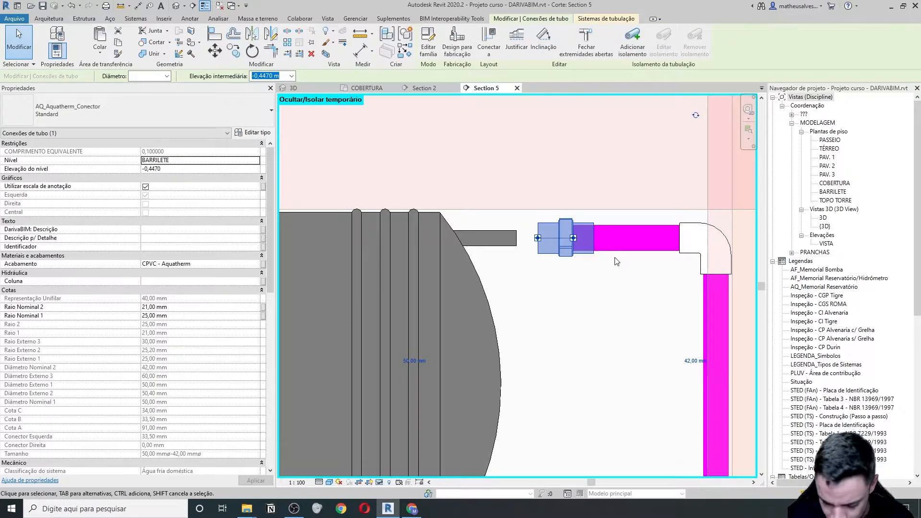
key(Delete)
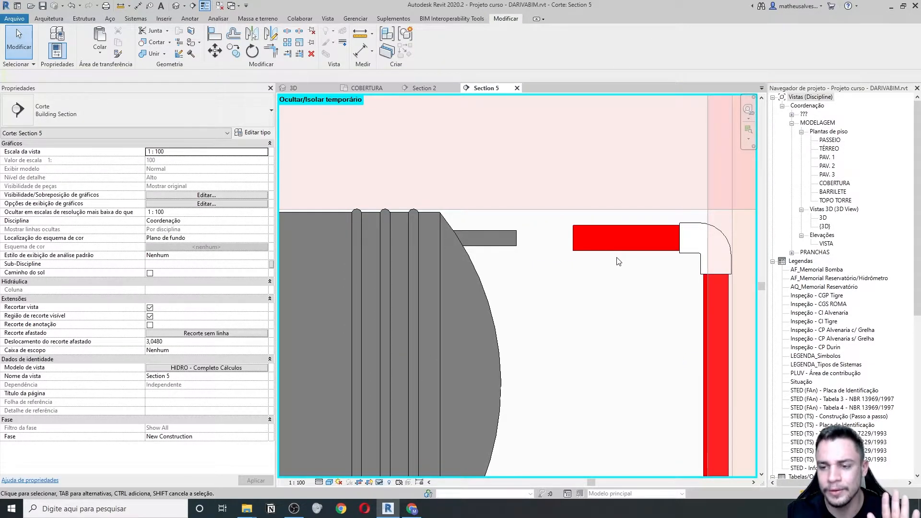
scroll(618, 261, down, 2)
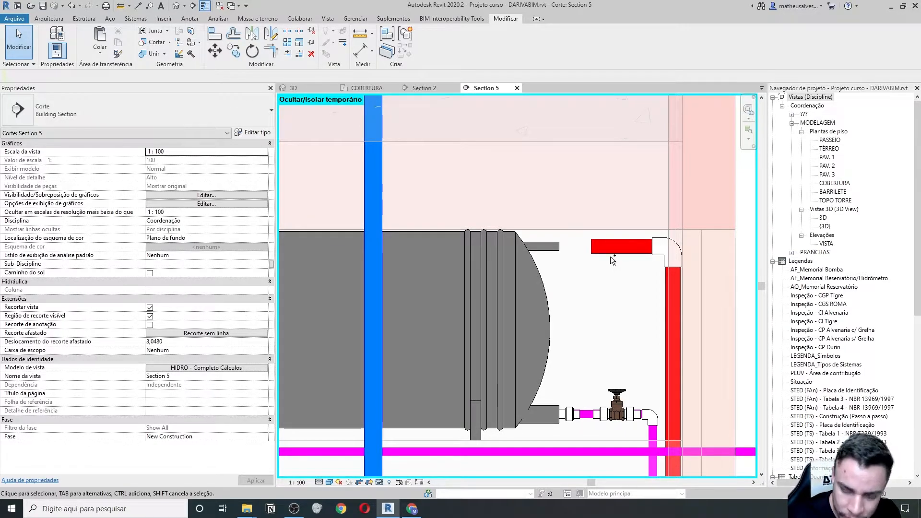
key(ctrl+z)
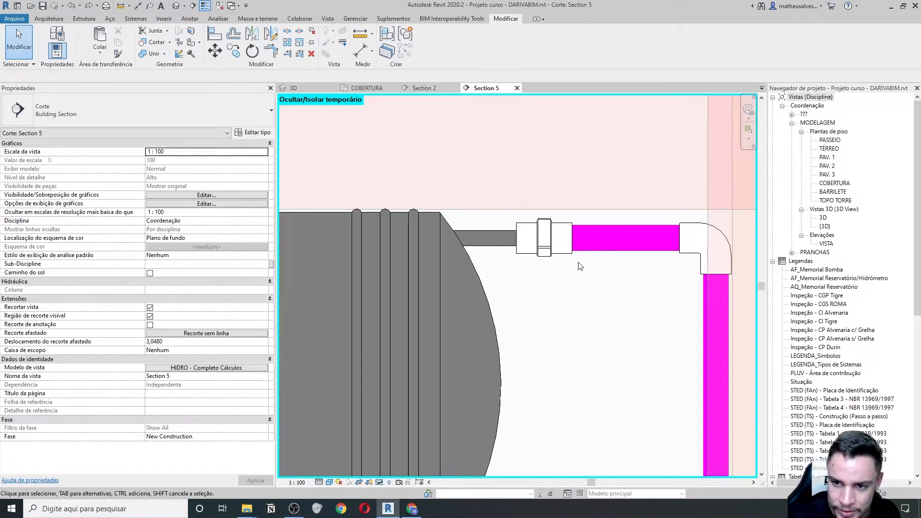
scroll(559, 262, down, 3)
click(554, 253)
middle_drag(559, 275, 591, 285)
- Change the AQ_Aquatherm_Conector family's Tipo de parte to Transição and load it into the project without saving
click(429, 44)
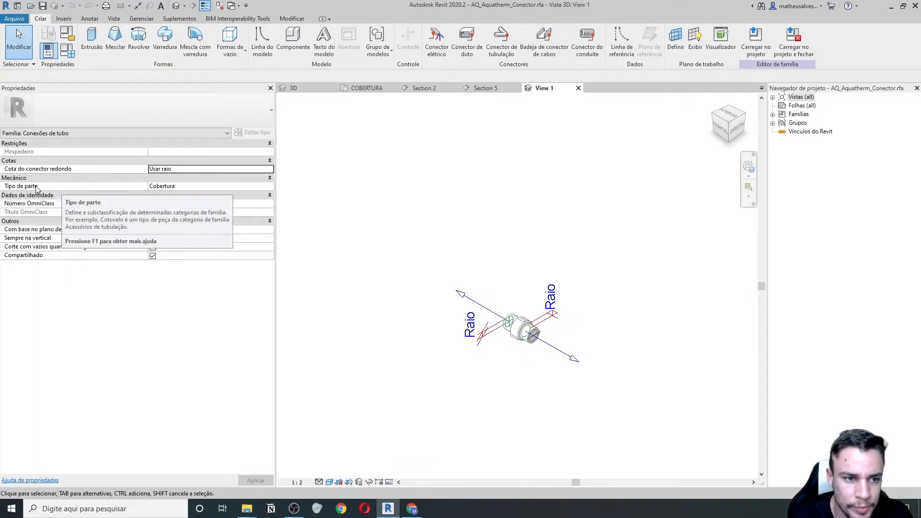
click(256, 186)
click(269, 187)
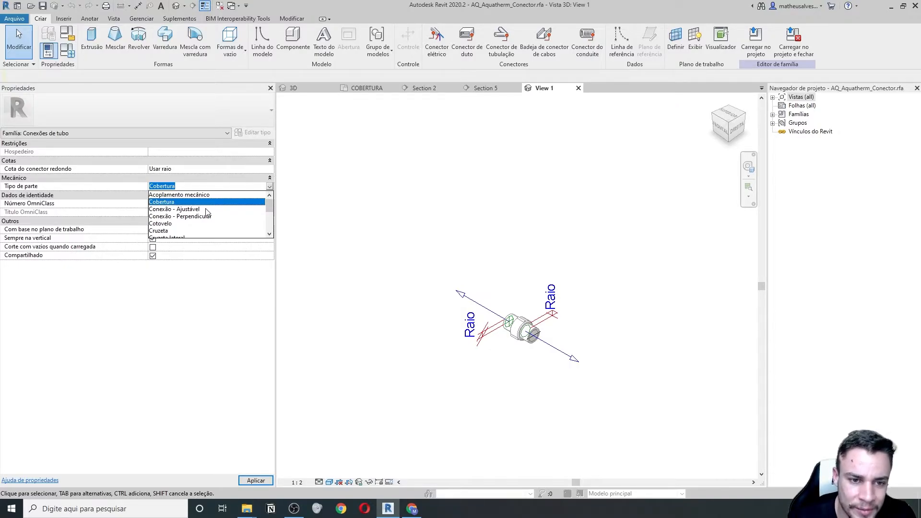
scroll(207, 213, down, 2)
scroll(209, 219, down, 1)
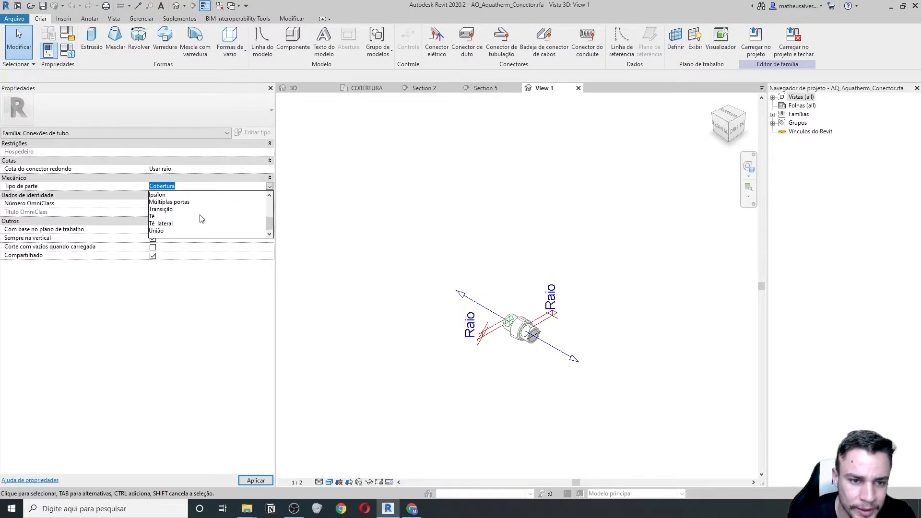
click(166, 210)
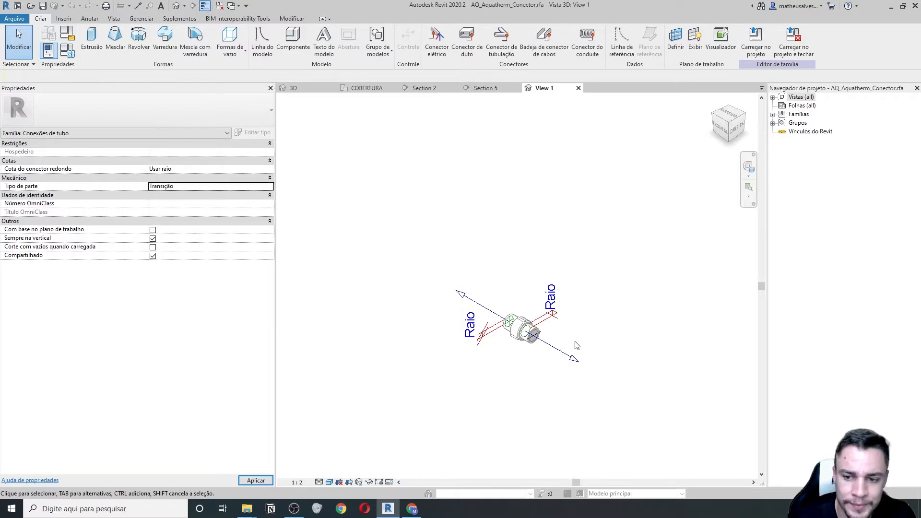
click(793, 40)
click(480, 259)
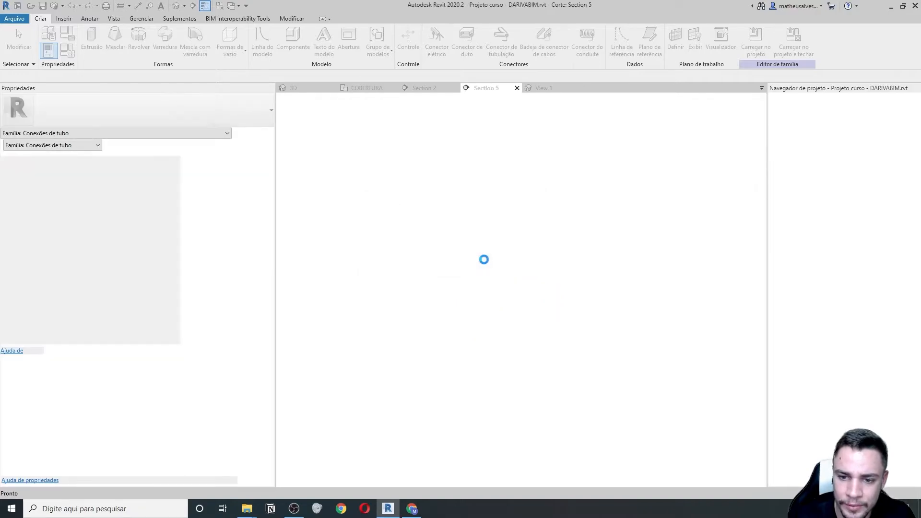
- Overwrite the existing connector family version and snap the reloaded connector onto the boiler's outlet pipe
click(405, 231)
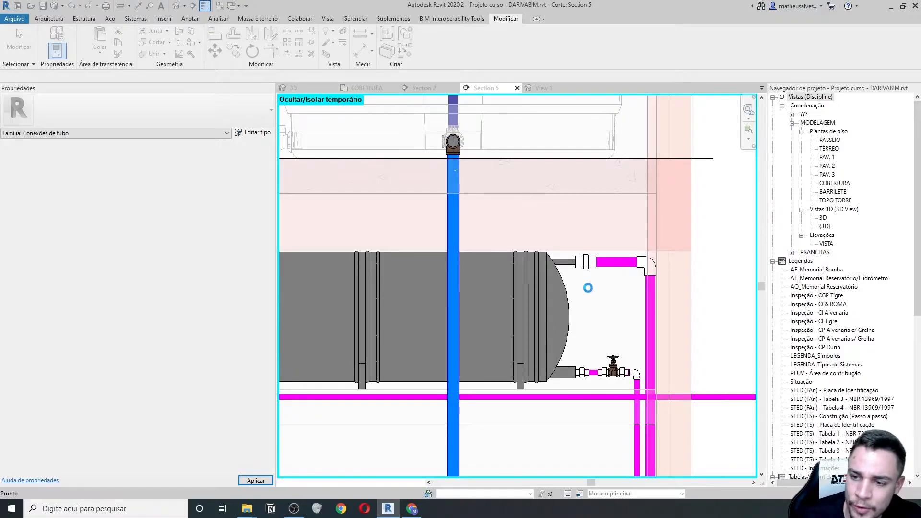
scroll(588, 275, down, 3)
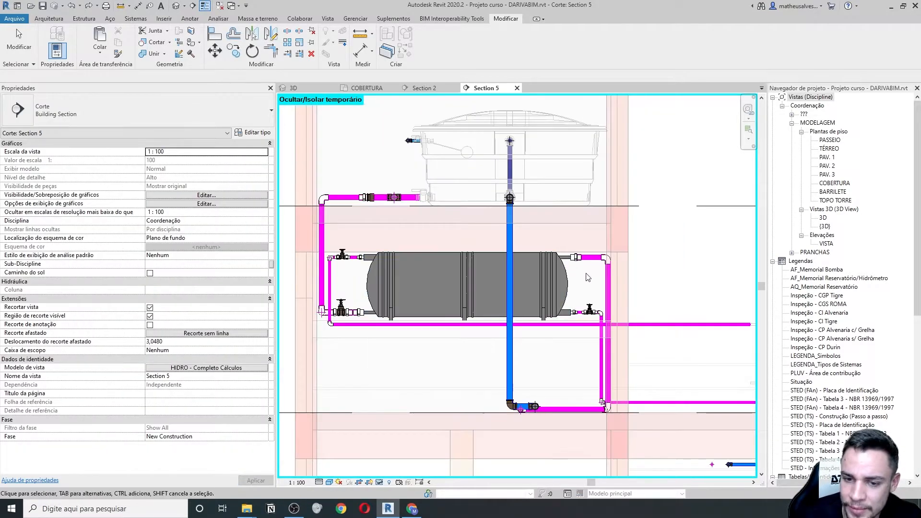
middle_drag(592, 277, 541, 300)
scroll(529, 286, up, 4)
click(522, 280)
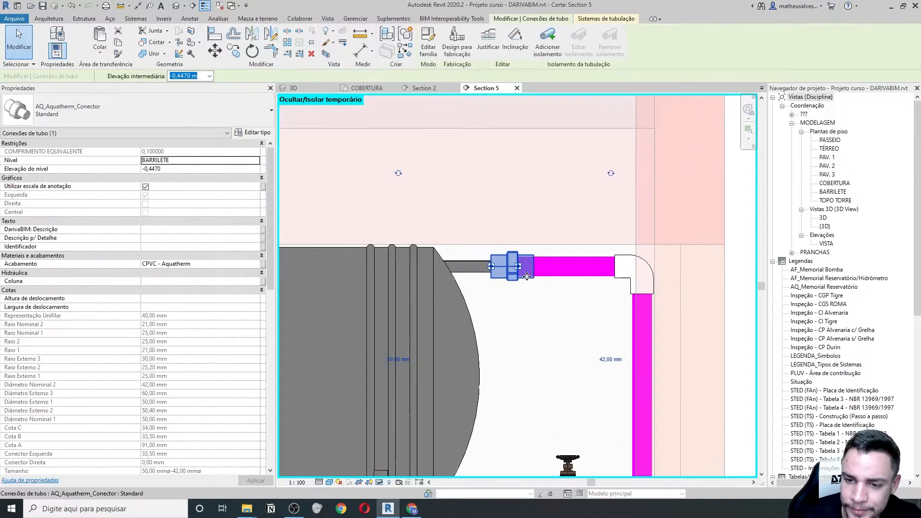
scroll(506, 273, up, 1)
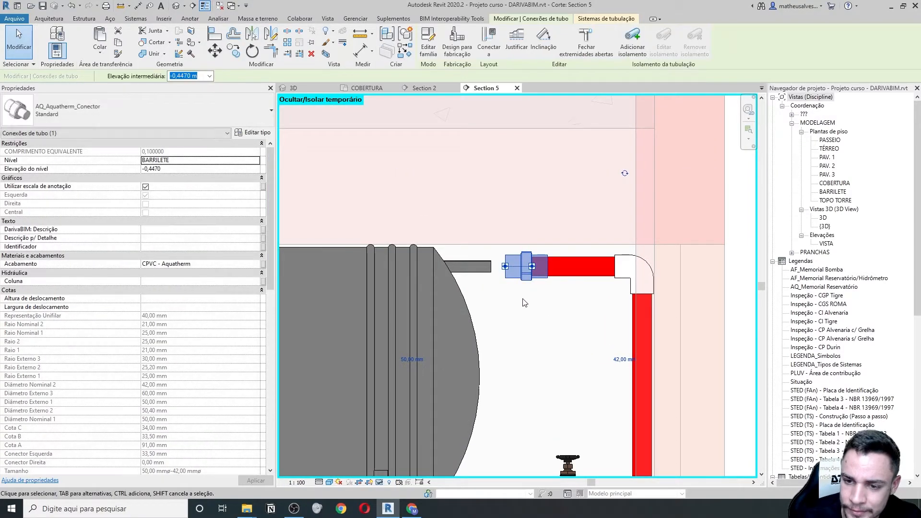
drag(505, 266, 491, 266)
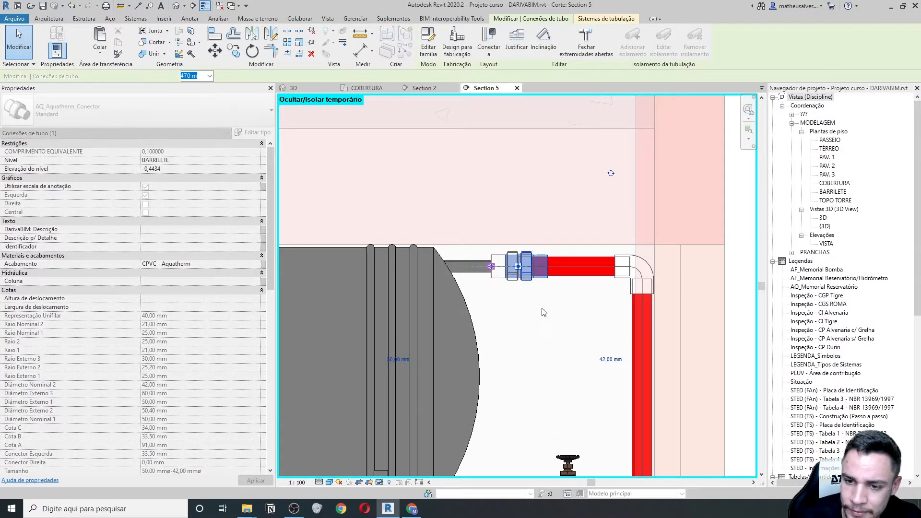
- Pan across Section 5 to review the boiler piping on both sides, then clear the connector selection
scroll(534, 301, down, 2)
middle_drag(523, 311, 640, 285)
scroll(641, 285, down, 1)
middle_drag(398, 366, 566, 337)
scroll(364, 312, down, 5)
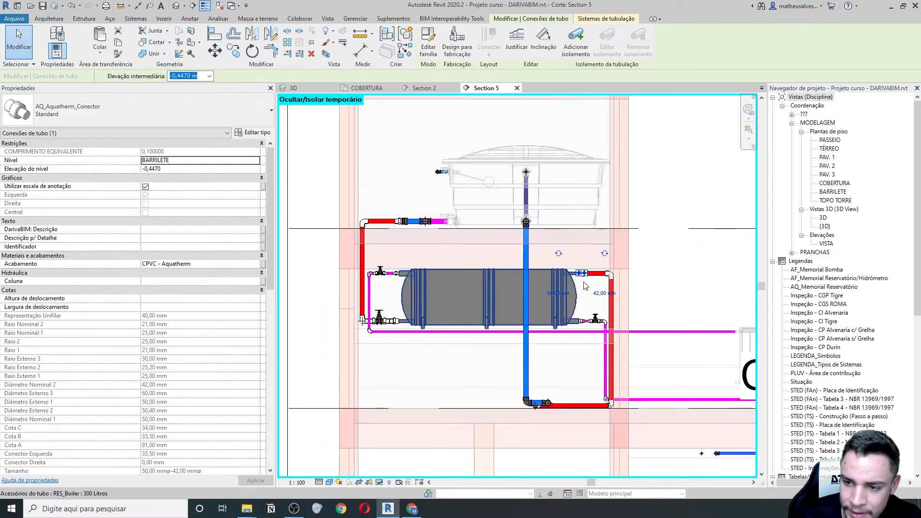
scroll(592, 281, up, 7)
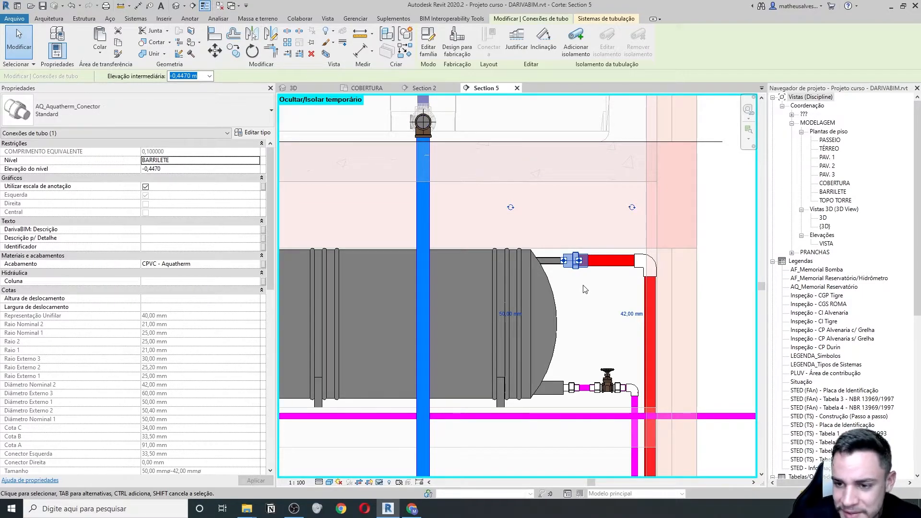
scroll(589, 269, up, 2)
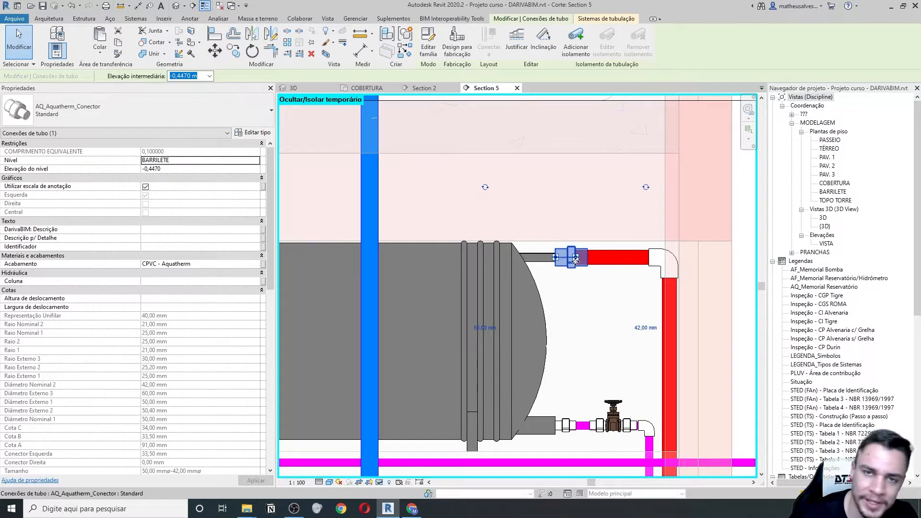
scroll(599, 285, down, 1)
middle_drag(379, 297, 662, 259)
scroll(662, 260, down, 2)
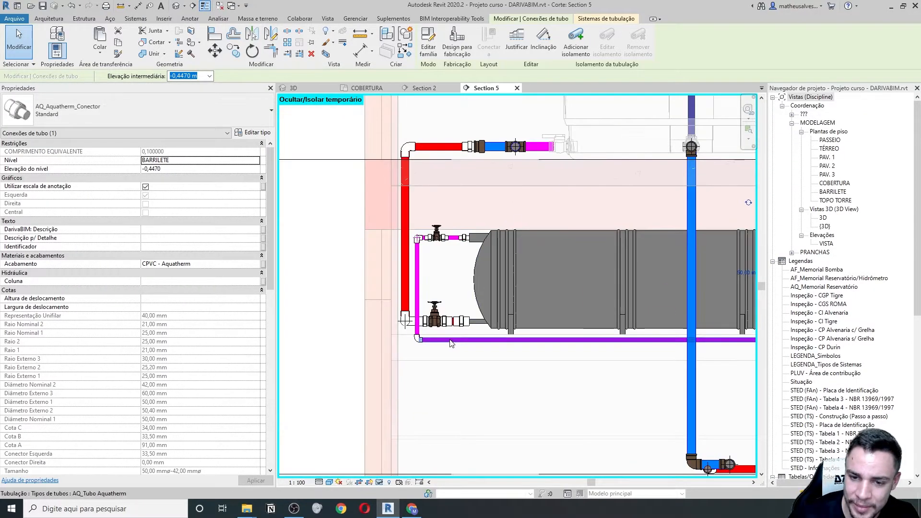
scroll(451, 344, up, 1)
scroll(369, 264, down, 1)
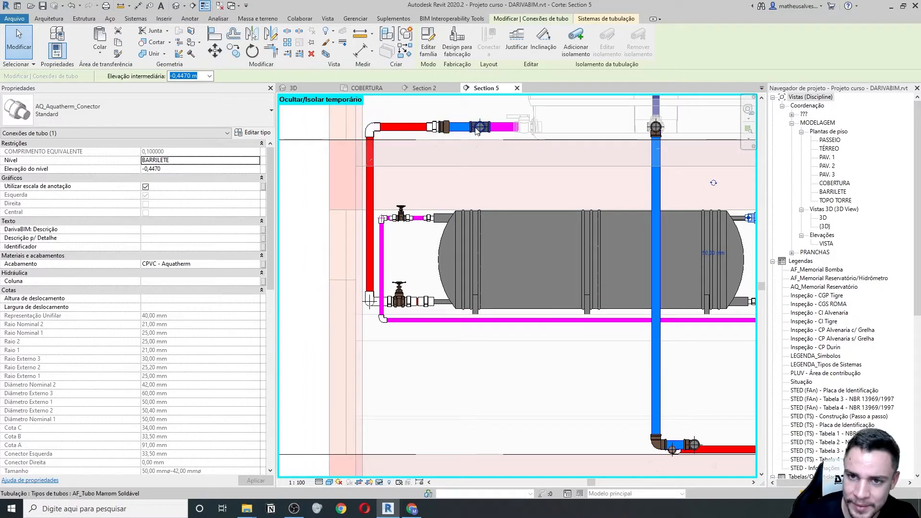
middle_drag(437, 133, 404, 185)
scroll(420, 186, down, 2)
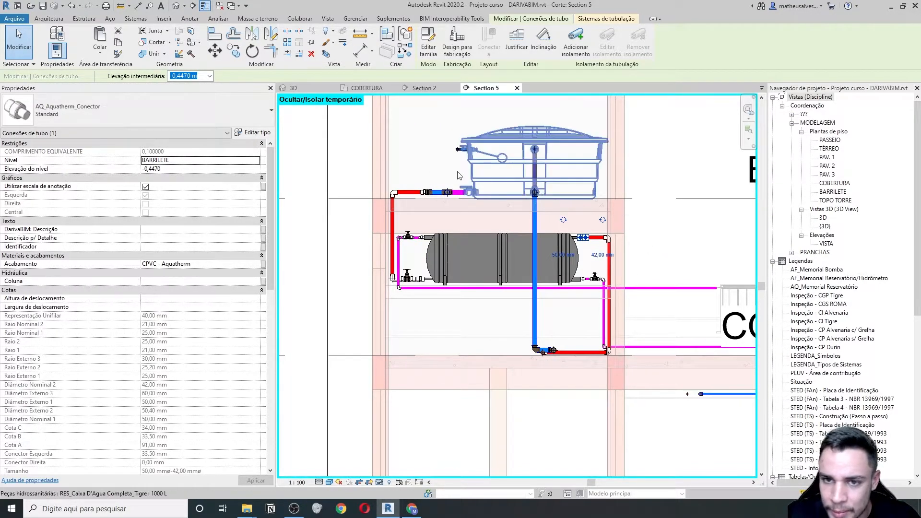
scroll(634, 248, up, 3)
key(Escape)
middle_drag(556, 251, 554, 250)
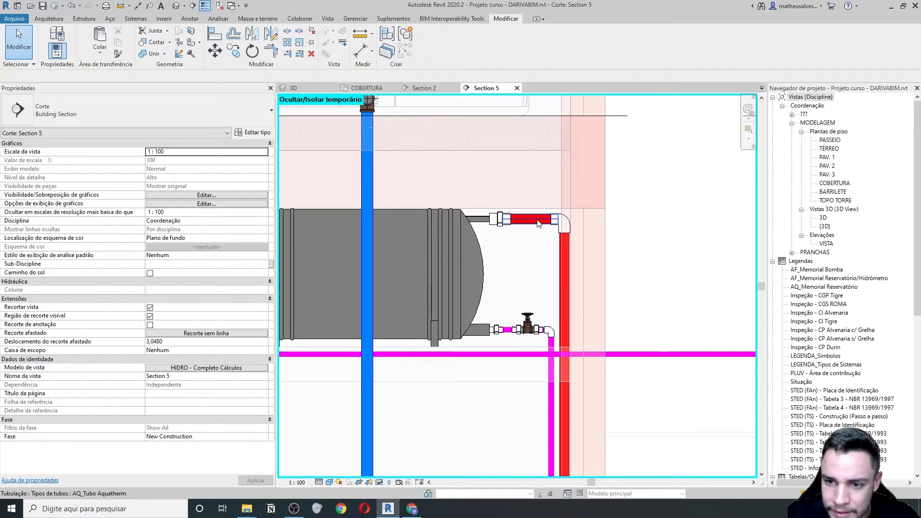
- Place a 1 1/2" gate valve on the red boiler line and shift it slightly left
click(135, 19)
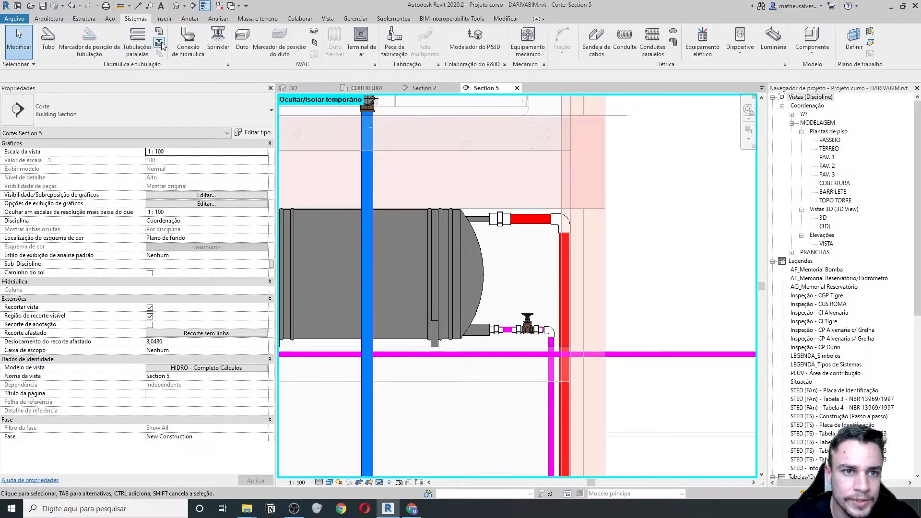
click(159, 43)
click(174, 113)
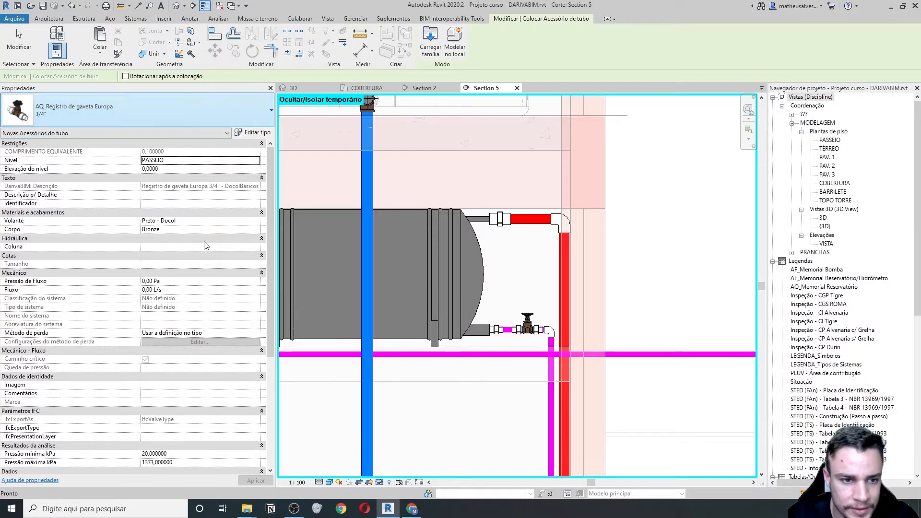
click(49, 173)
scroll(511, 230, up, 3)
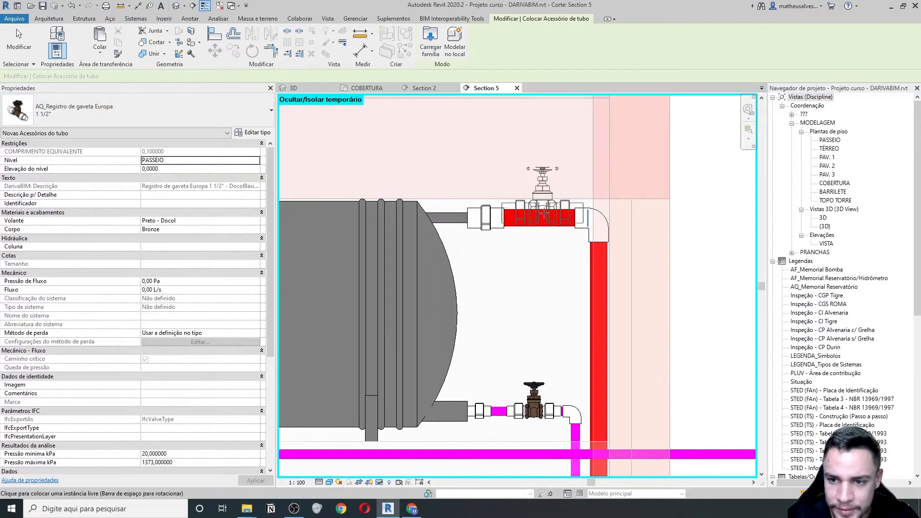
click(552, 220)
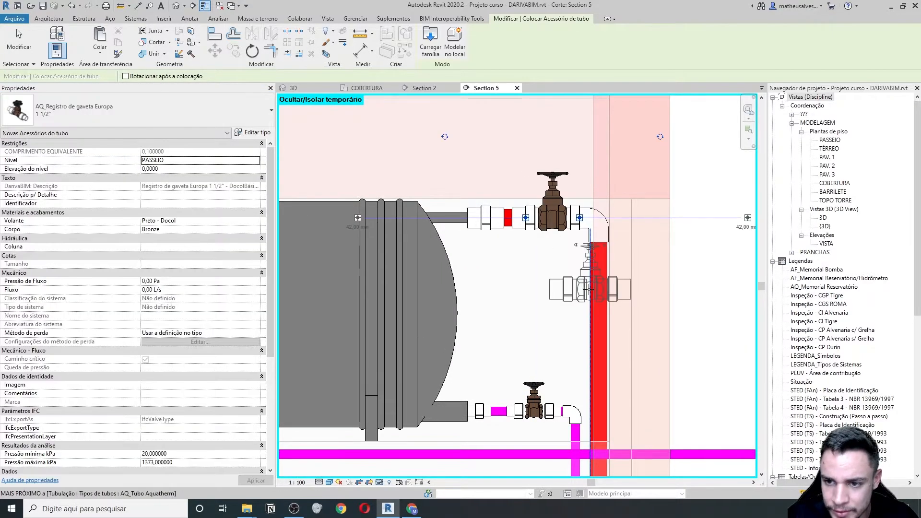
key(Escape)
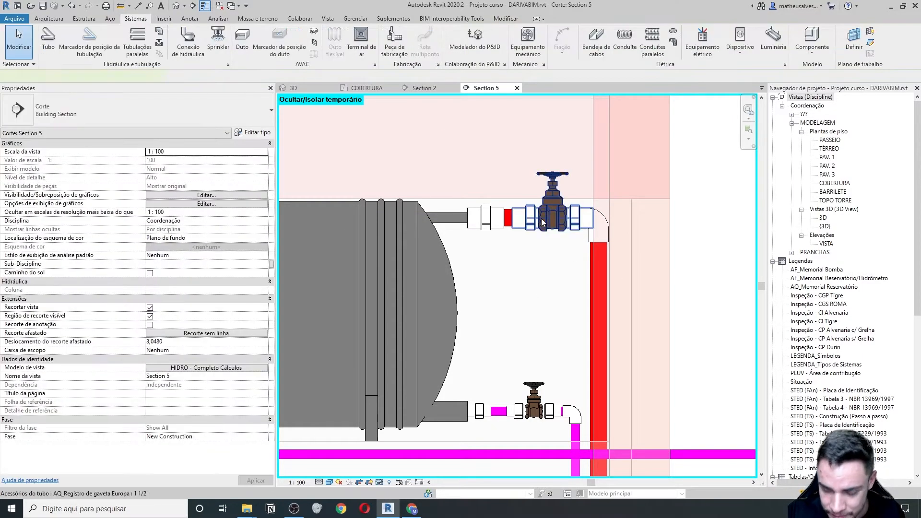
click(547, 221)
drag(548, 221, 540, 220)
- Nudge the vertical blue pipe and the 300-litre boiler slightly left
scroll(540, 220, down, 5)
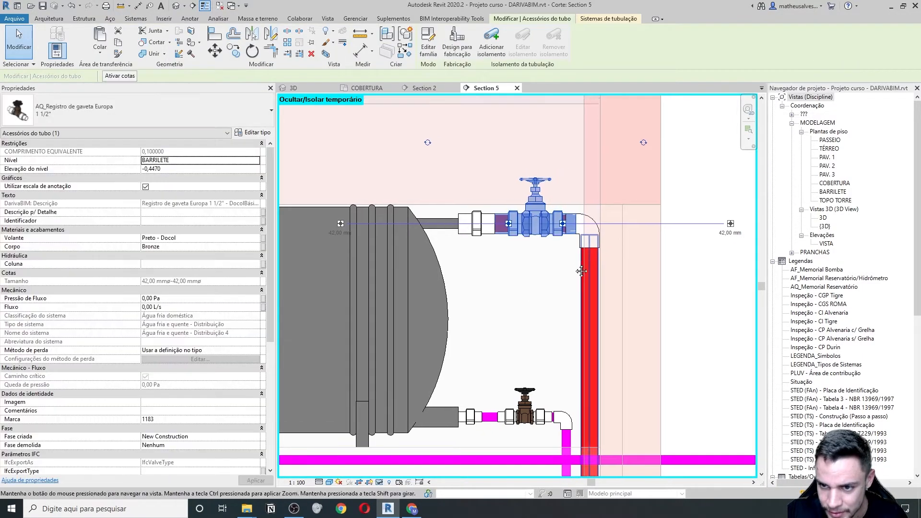
scroll(412, 333, up, 4)
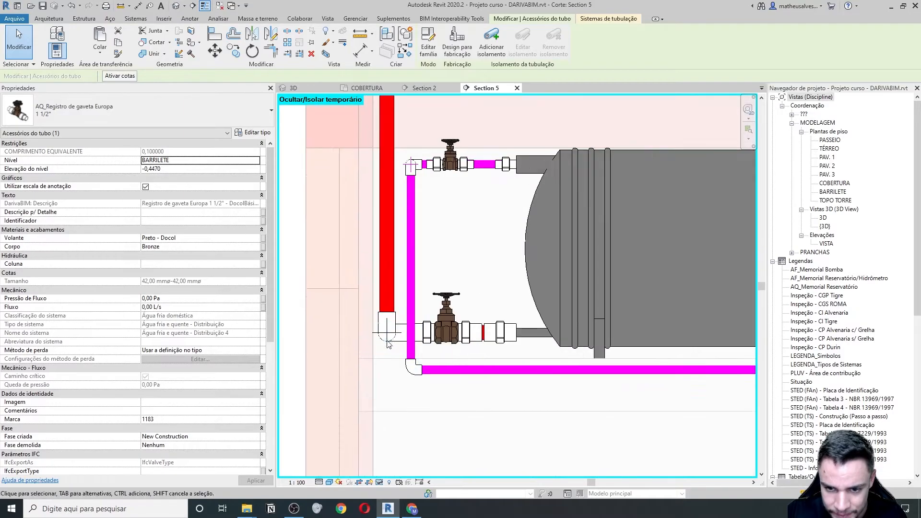
click(381, 276)
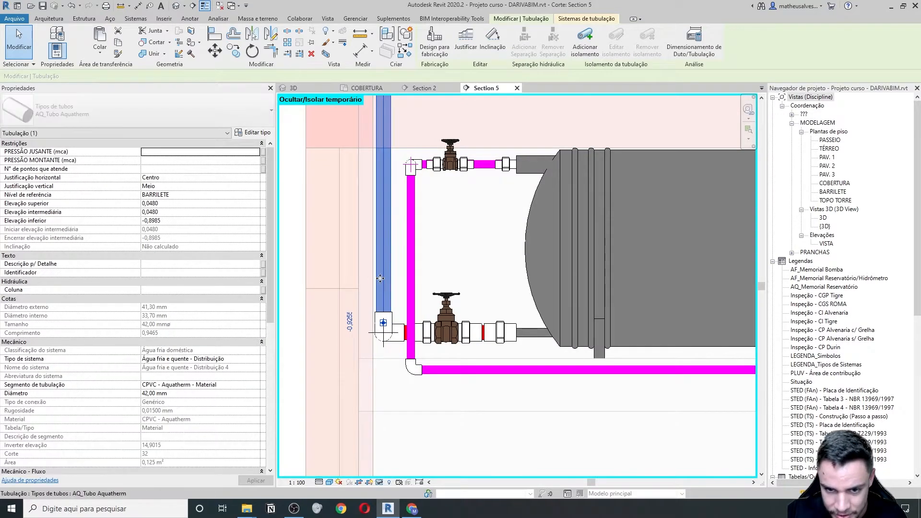
key(Left)
key(Left)
key(Left)
click(468, 329)
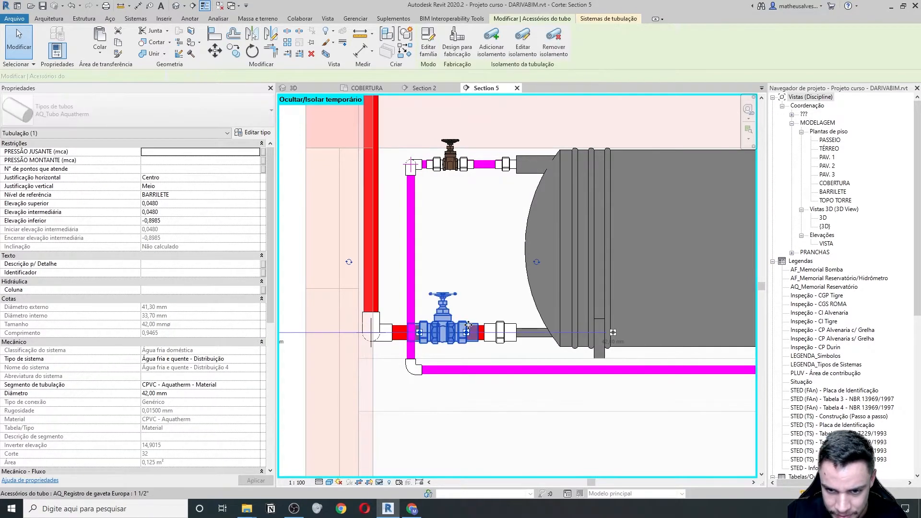
click(536, 289)
key(Left)
key(Left)
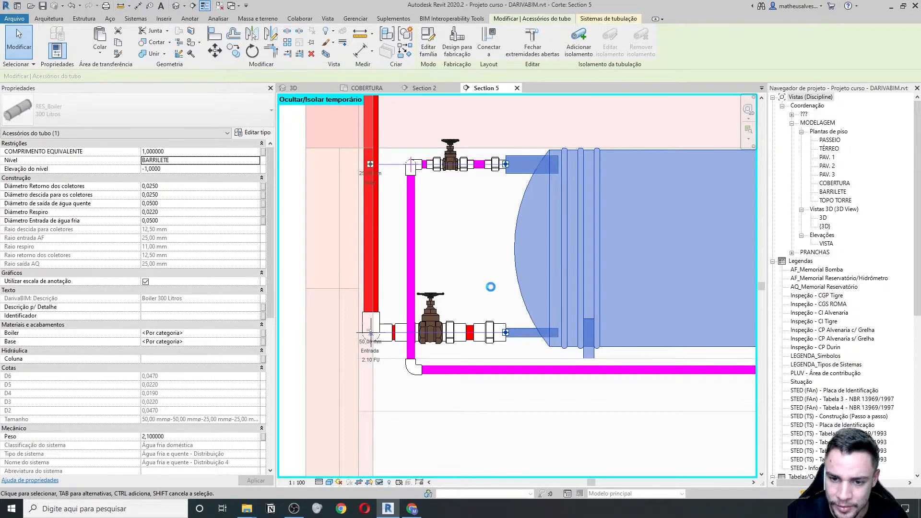
- Check that the upper gate valve lines up with the boiler connection
scroll(474, 283, down, 2)
middle_drag(671, 262, 330, 264)
scroll(545, 219, up, 3)
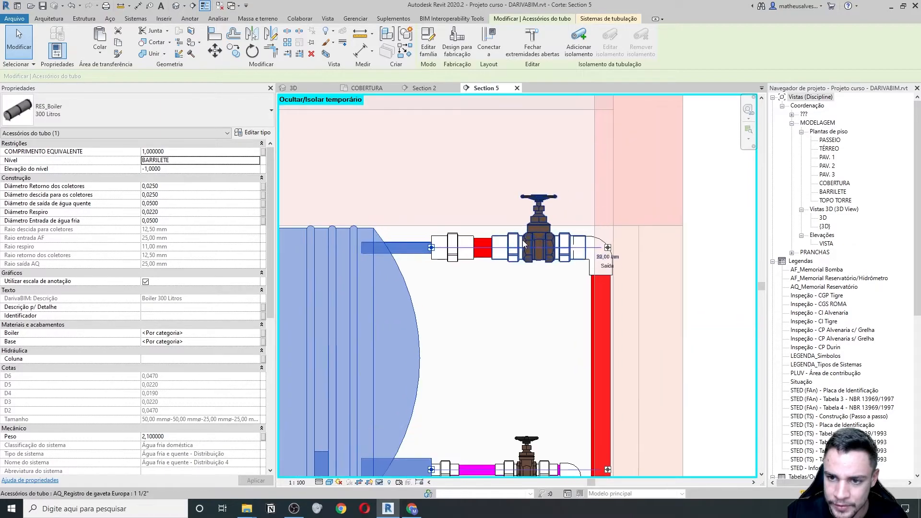
click(537, 229)
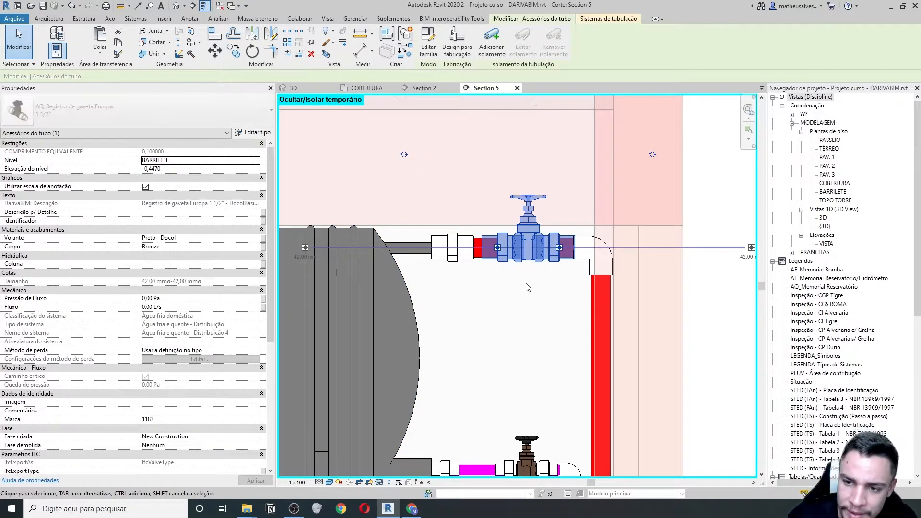
click(526, 287)
scroll(509, 335, down, 3)
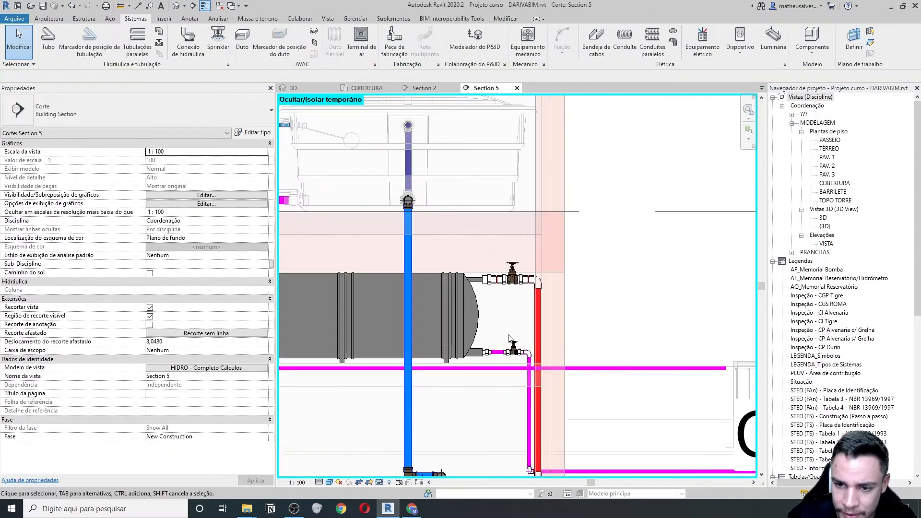
middle_drag(510, 334, 589, 324)
scroll(594, 333, down, 2)
scroll(359, 255, up, 2)
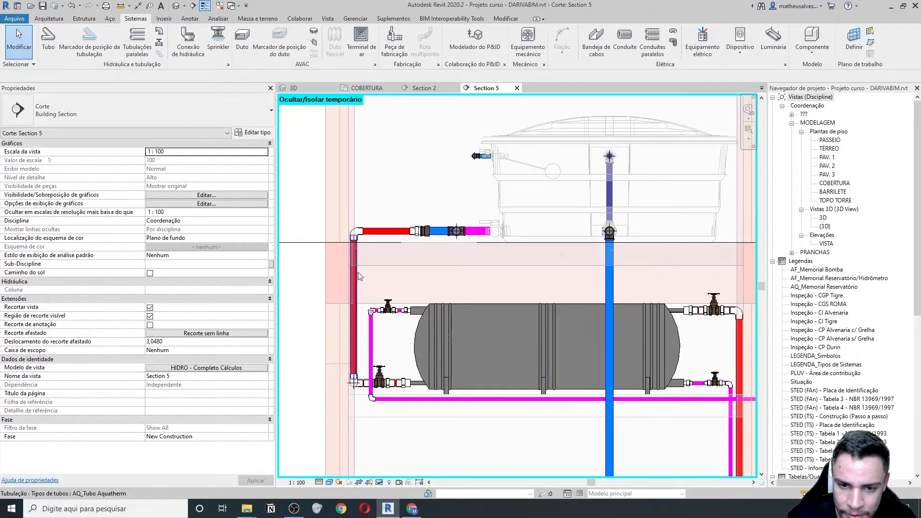
click(388, 235)
scroll(169, 321, down, 10)
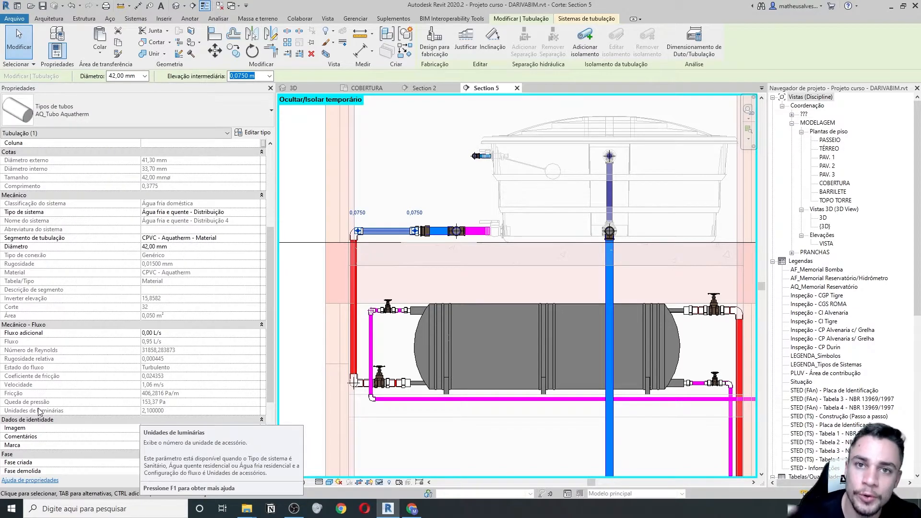
middle_drag(610, 340, 427, 321)
click(554, 318)
scroll(153, 414, down, 4)
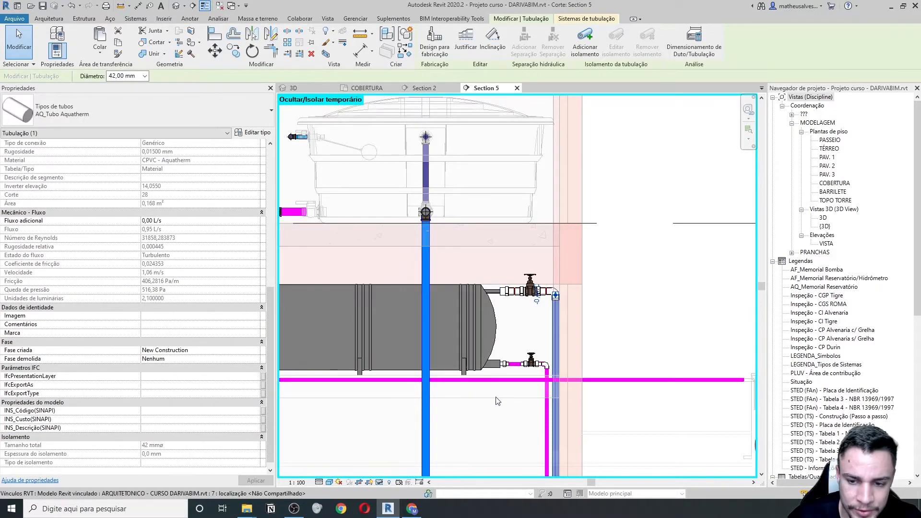
scroll(496, 398, down, 5)
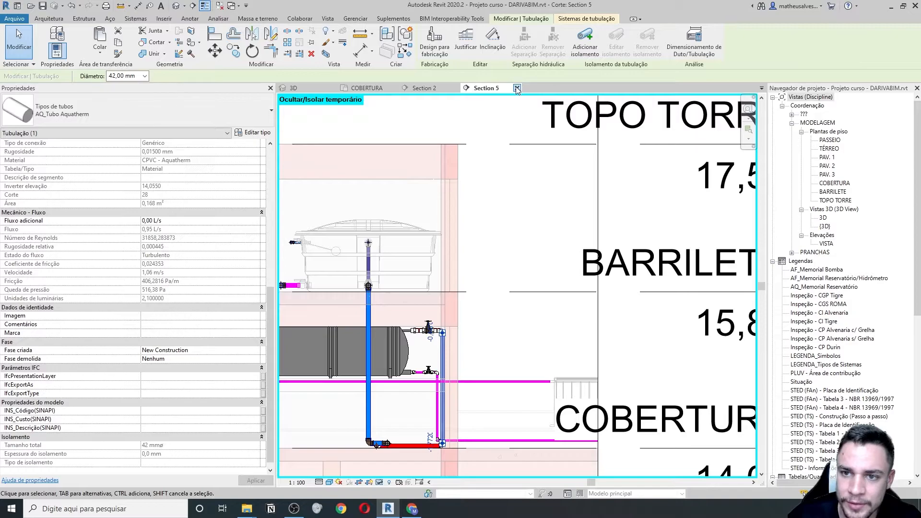
- Close Section 5, move the Section 4 cut line left across the pipes, and open Section 4
click(517, 88)
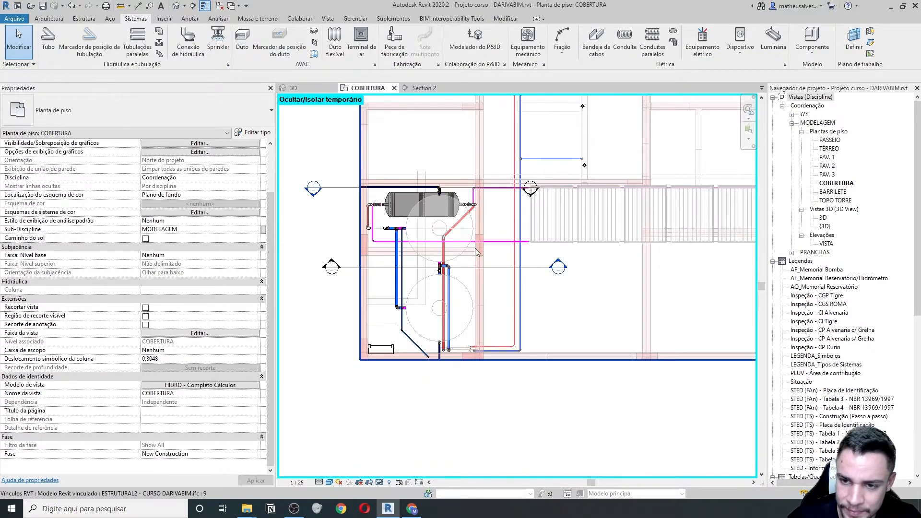
scroll(520, 240, down, 3)
click(660, 267)
drag(661, 267, 488, 281)
scroll(483, 307, up, 5)
click(486, 375)
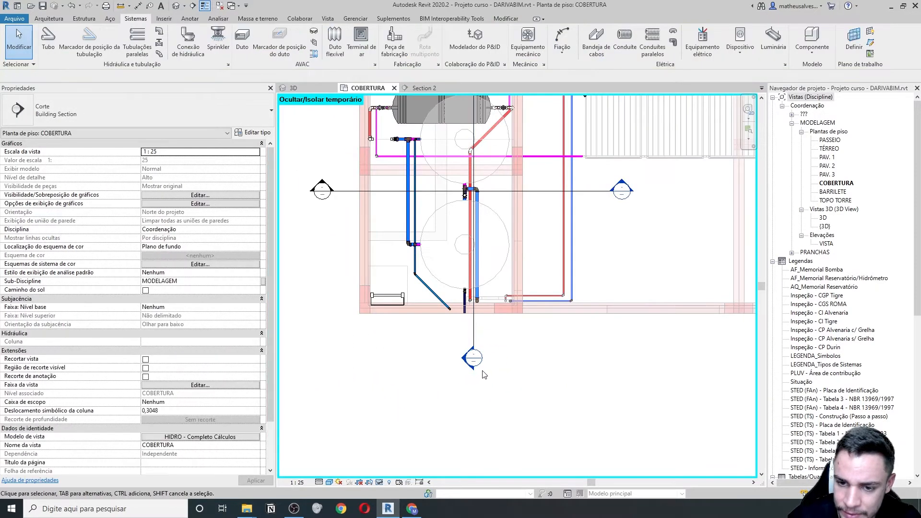
double_click(472, 357)
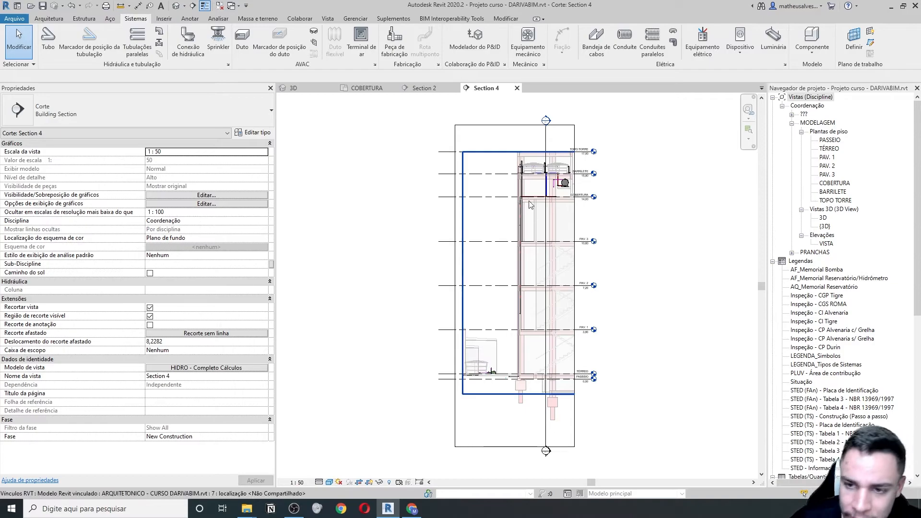
- Set the red pipe's elbow diameter to 42,00 mm and check the new reducer below it
scroll(533, 215, up, 8)
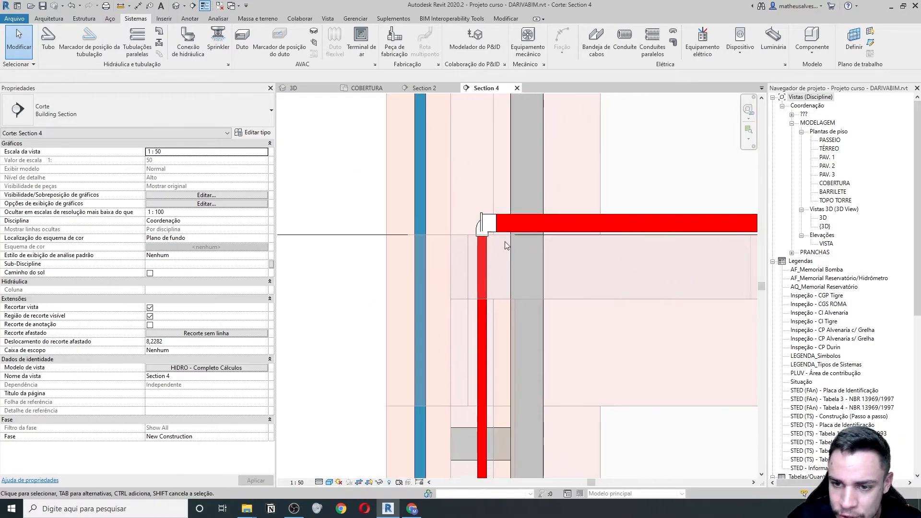
middle_drag(506, 246, 456, 239)
click(423, 231)
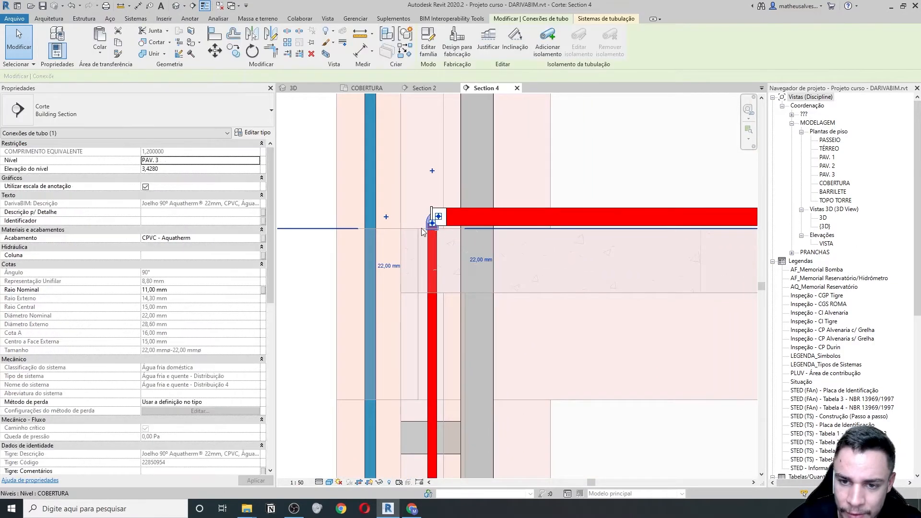
click(168, 79)
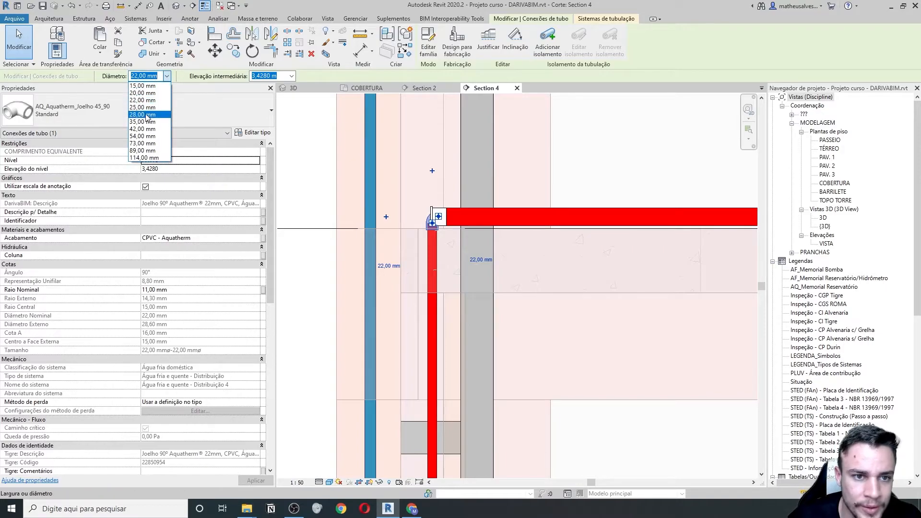
click(150, 133)
scroll(460, 248, up, 5)
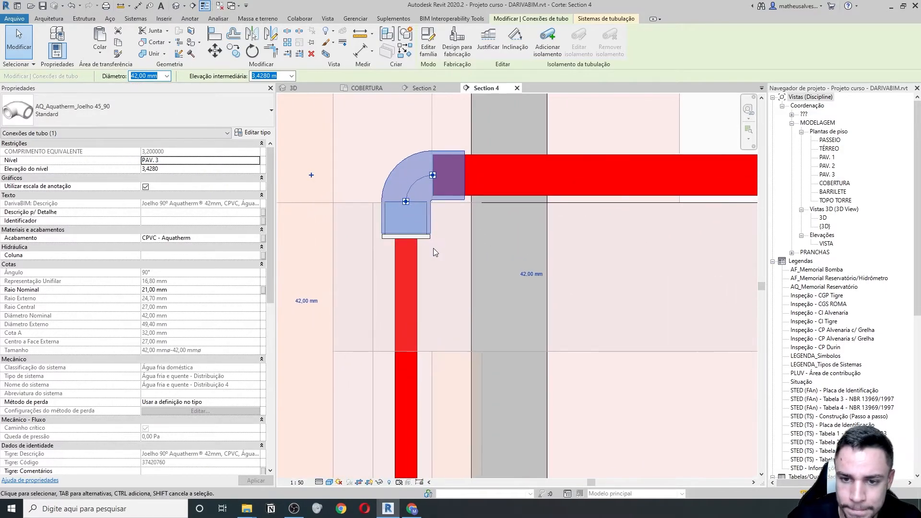
click(430, 240)
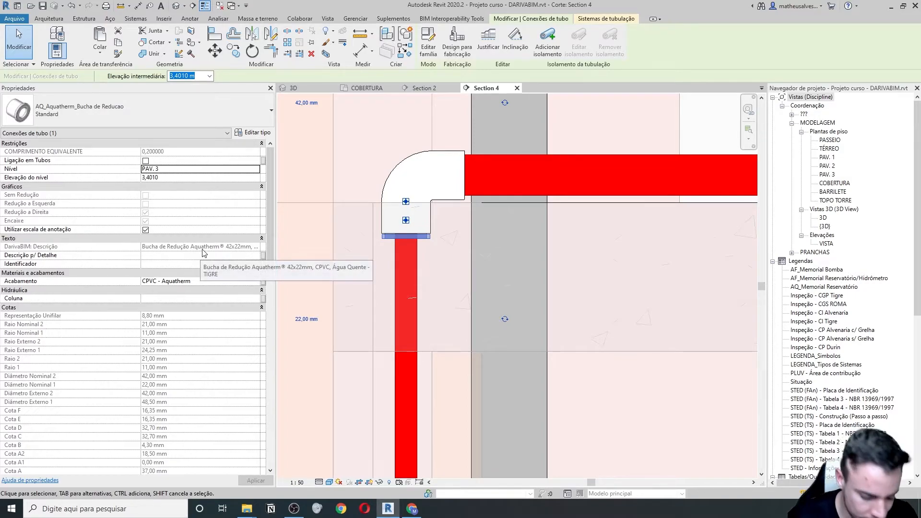
scroll(445, 280, down, 5)
key(Escape)
scroll(467, 282, down, 5)
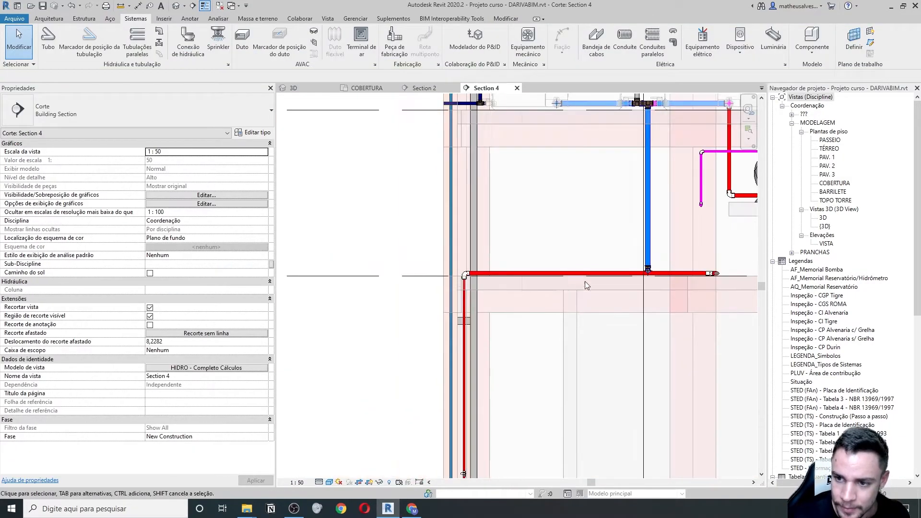
middle_drag(591, 283, 495, 282)
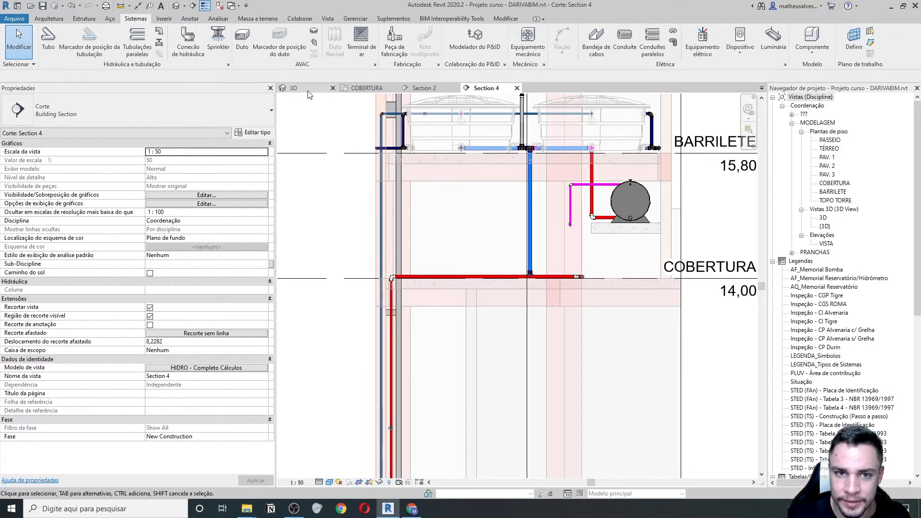
- Switch to the 3D view and pan around the piping riser and its branches
click(291, 87)
scroll(429, 210, up, 3)
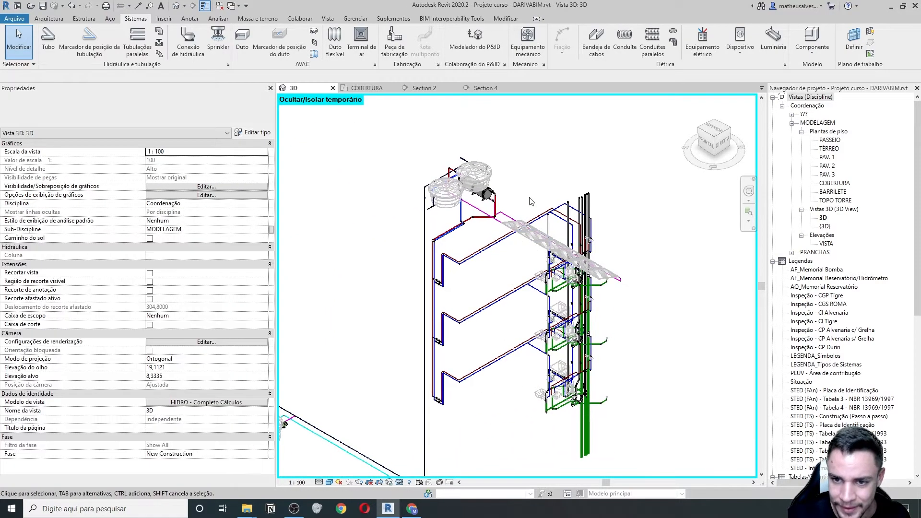
scroll(511, 287, down, 3)
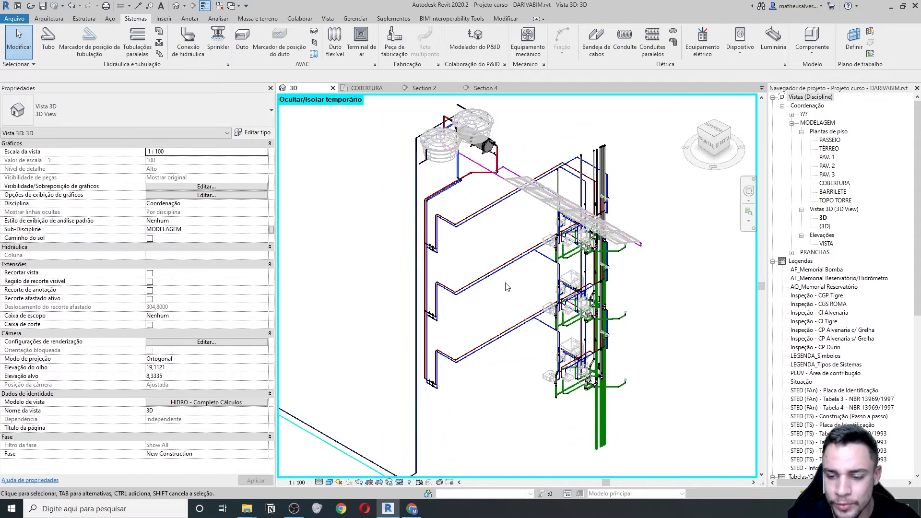
middle_drag(499, 309, 509, 337)
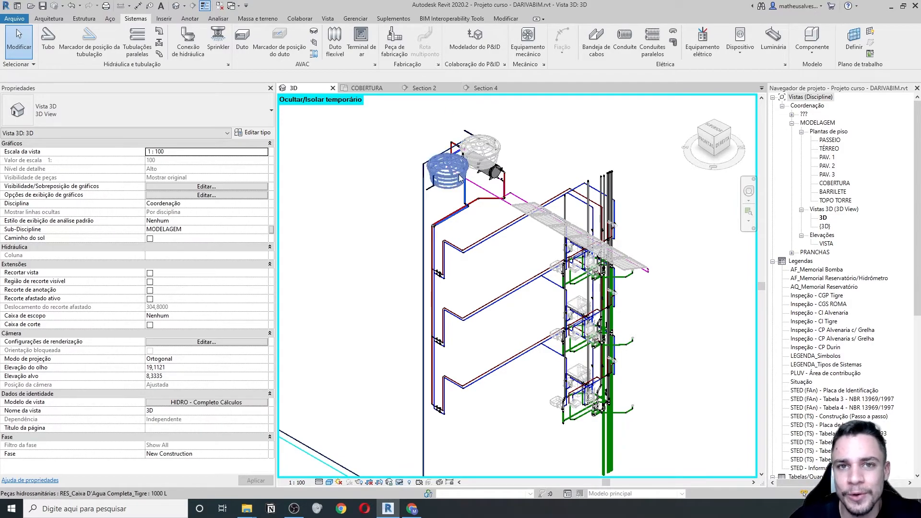
scroll(551, 245, up, 2)
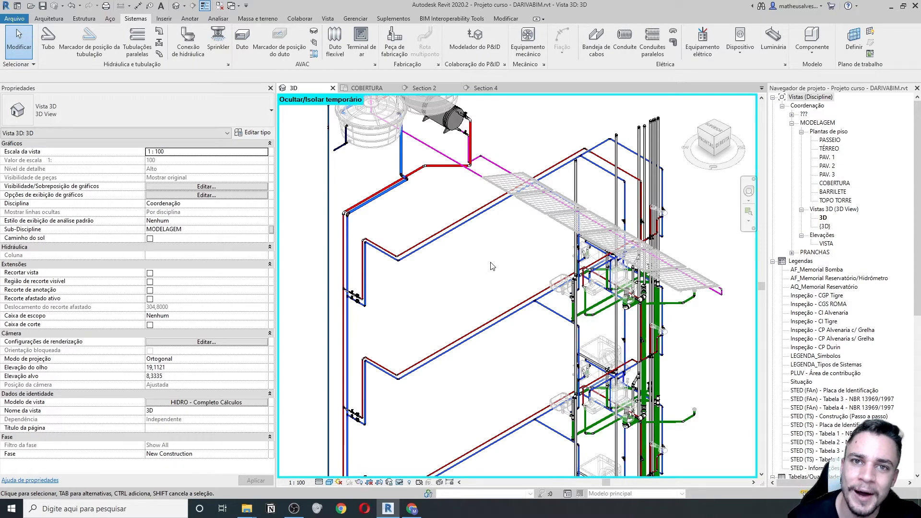
scroll(497, 246, up, 2)
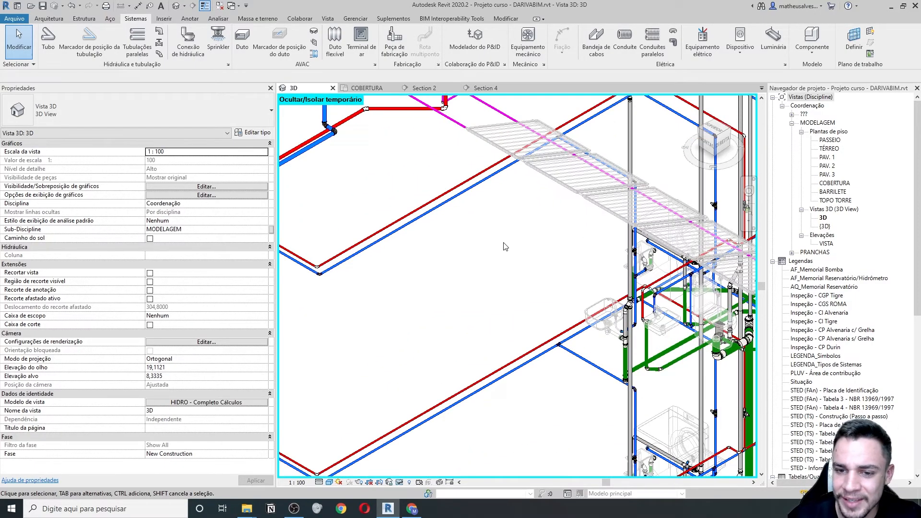
middle_drag(493, 242, 529, 255)
middle_drag(460, 294, 524, 302)
- Window-select six pipe elements, then select a single blue pipe to inspect it
drag(469, 345, 403, 247)
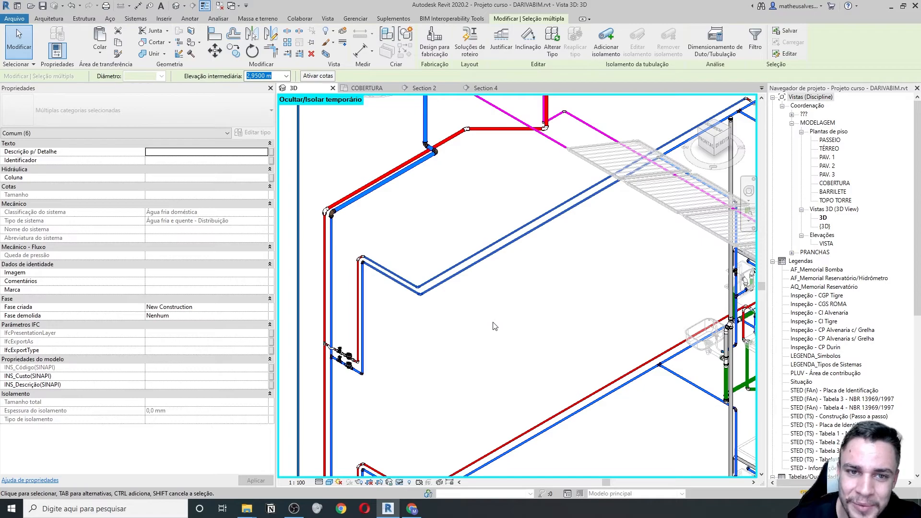
click(477, 290)
click(464, 267)
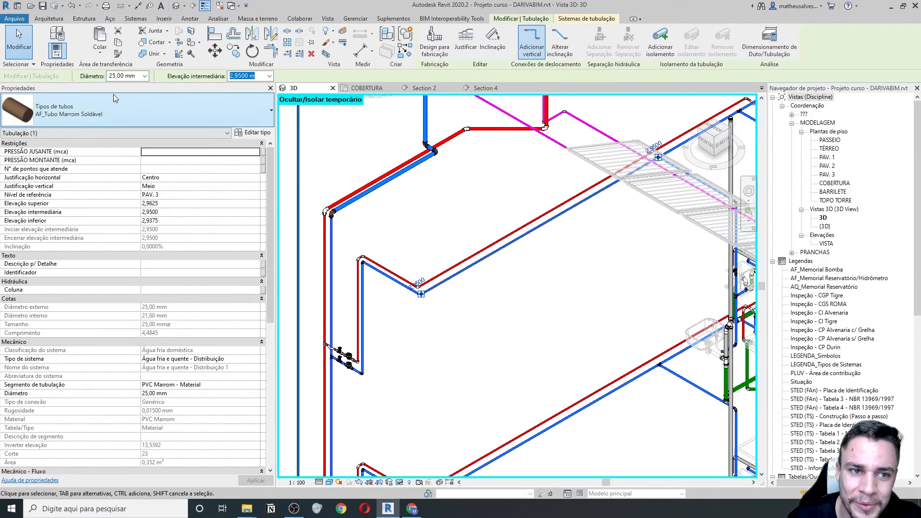
scroll(529, 237, down, 2)
middle_drag(527, 245, 459, 263)
middle_drag(359, 330, 461, 265)
scroll(383, 259, up, 3)
scroll(379, 287, down, 3)
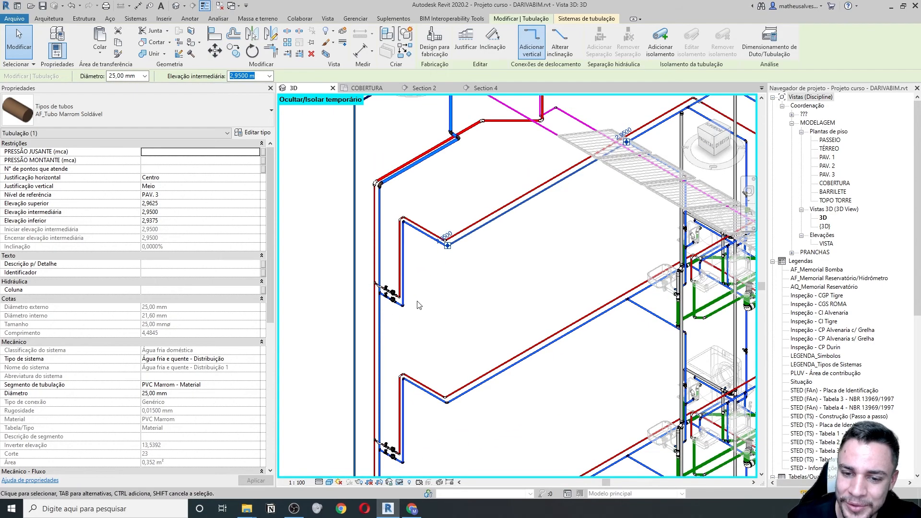
scroll(424, 308, up, 3)
scroll(398, 307, down, 3)
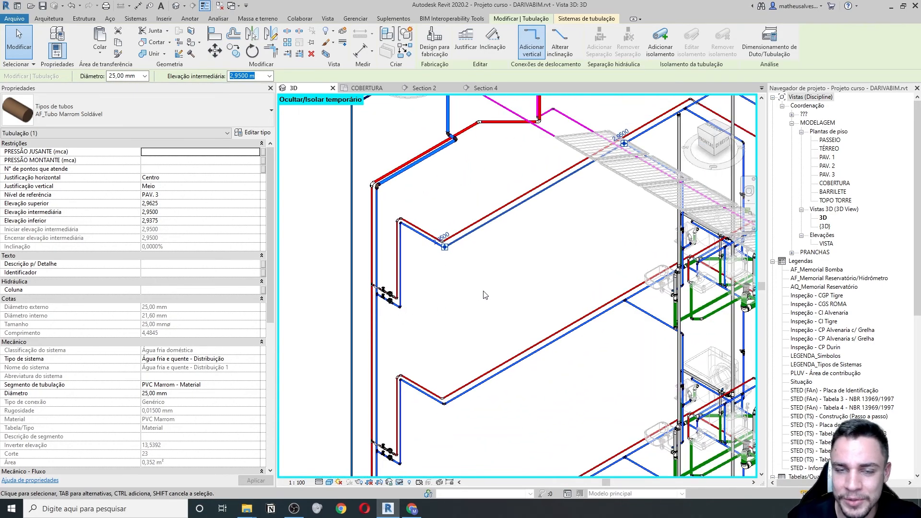